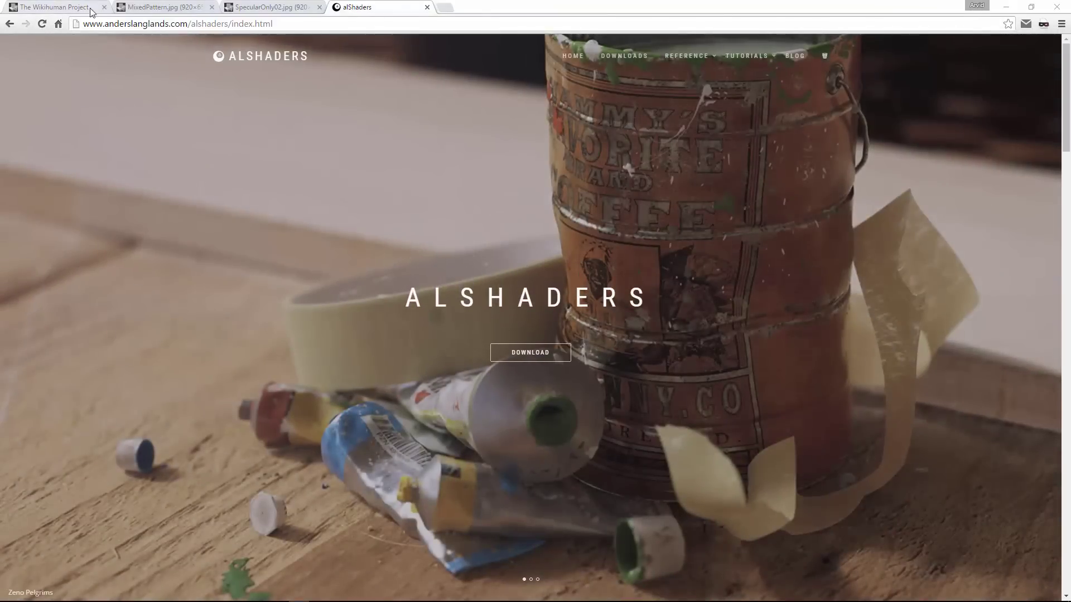
# Step: On the Wikihuman Project page, view the MixedPattern and SpecularOnly reference image tabs
pyautogui.click(56, 8)
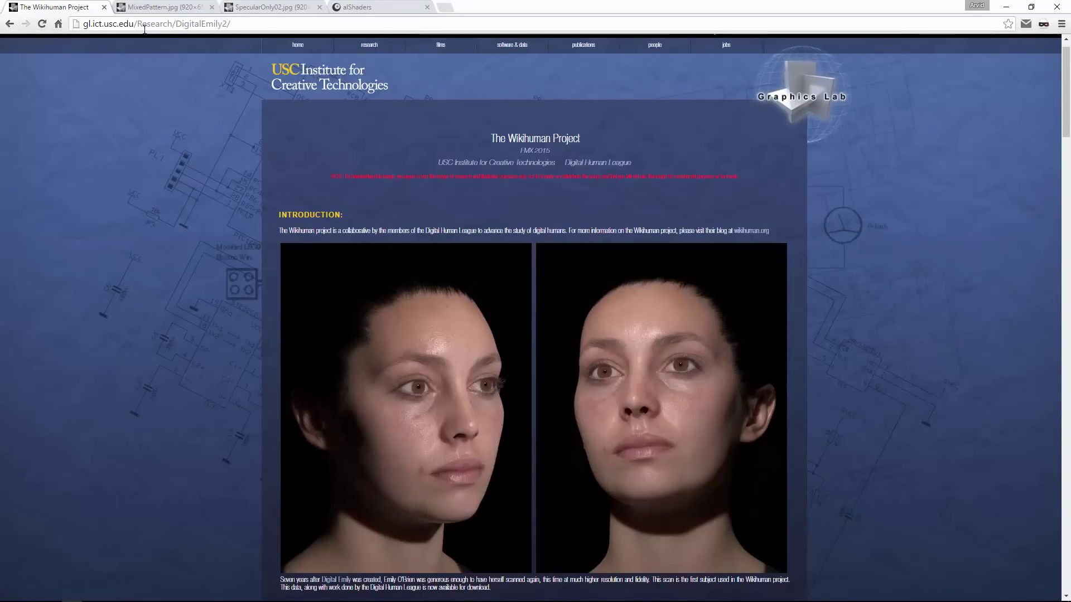
pyautogui.click(252, 25)
pyautogui.click(197, 193)
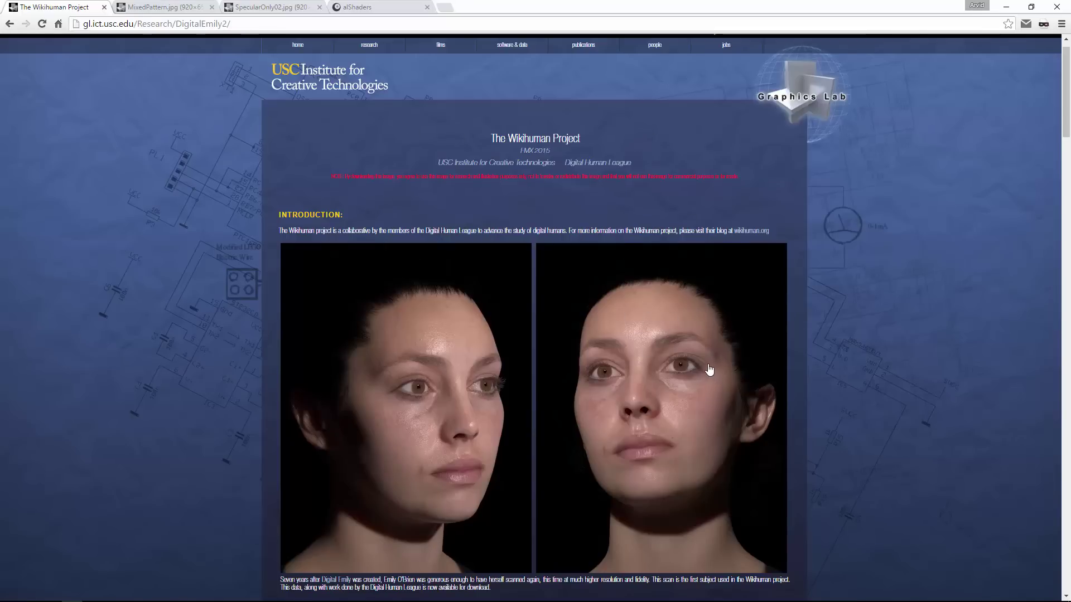
pyautogui.click(150, 6)
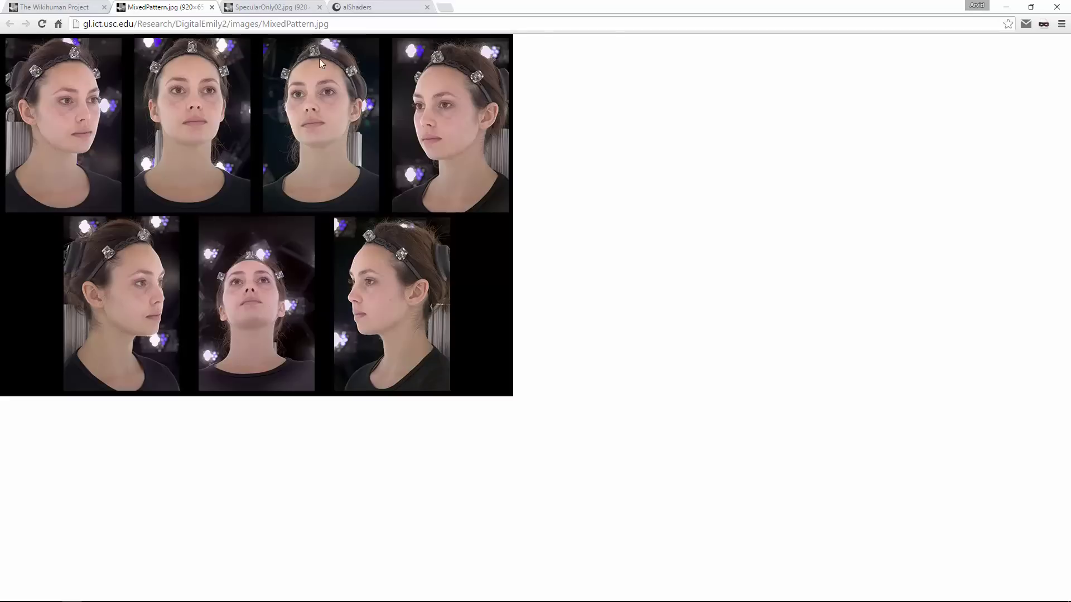
pyautogui.click(272, 7)
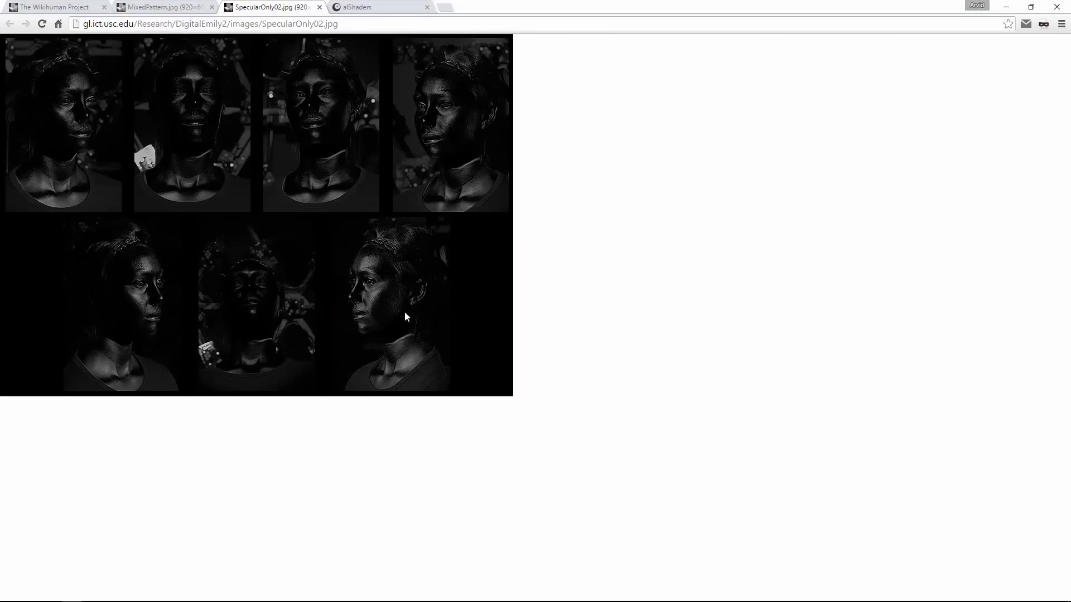
pyautogui.click(167, 9)
# Step: Scroll the Digital Emily page down to the cross-polarized point-light reference photo grids
pyautogui.click(62, 7)
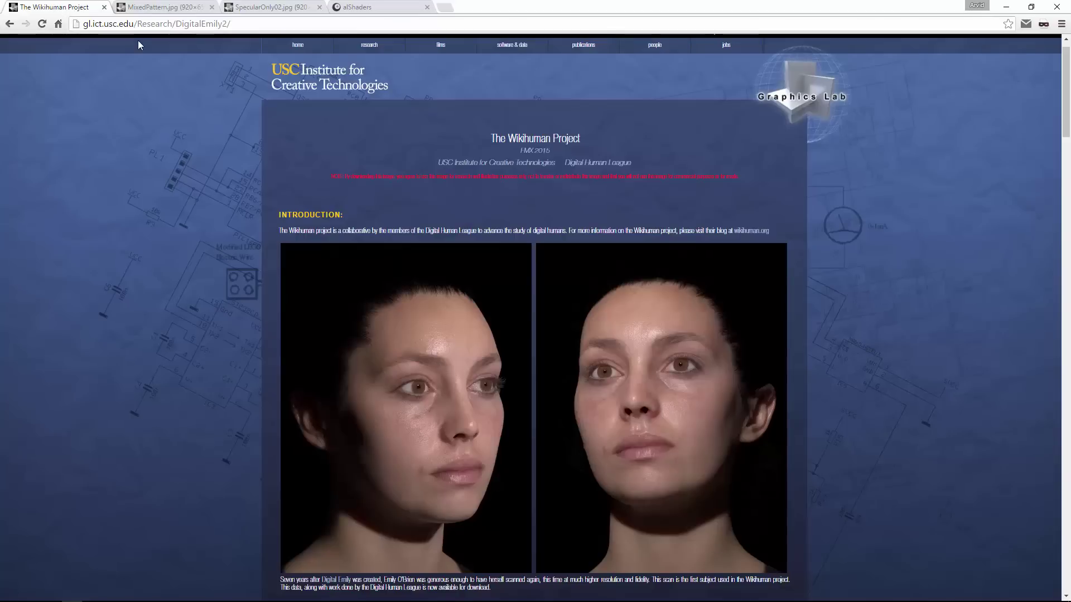
pyautogui.moveTo(1066, 83); pyautogui.dragTo(1069, 552)
pyautogui.click(533, 393)
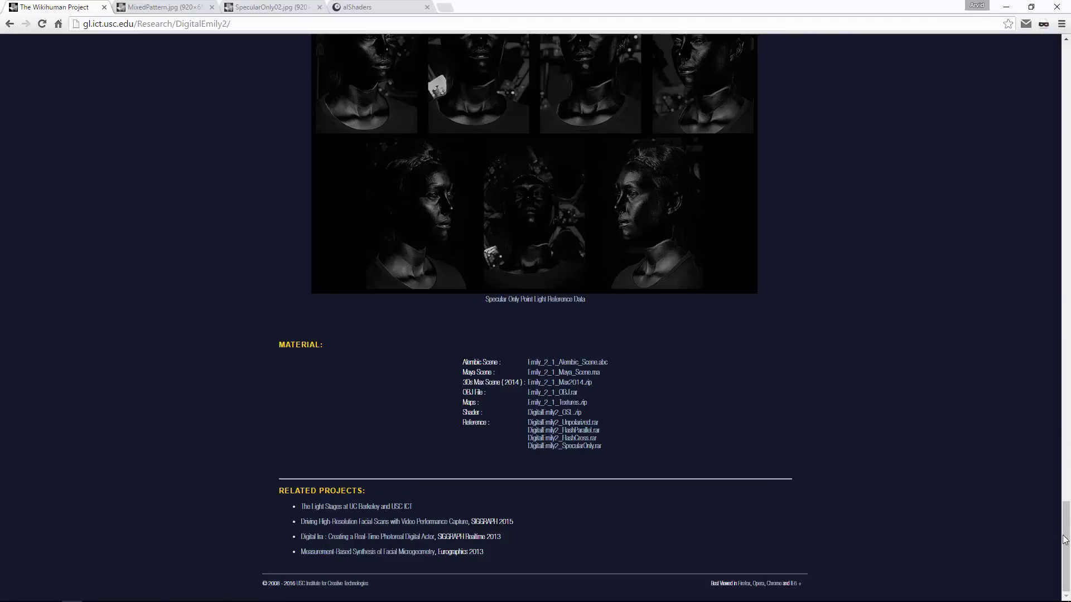
pyautogui.moveTo(1065, 536); pyautogui.dragTo(1069, 450)
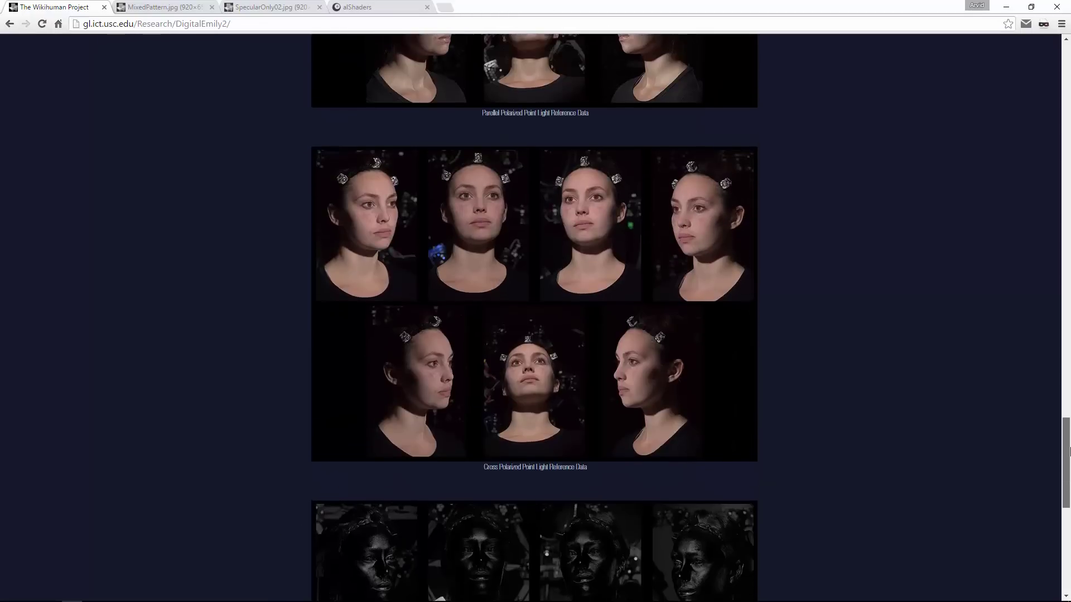
pyautogui.scroll(-1, 1070, 457)
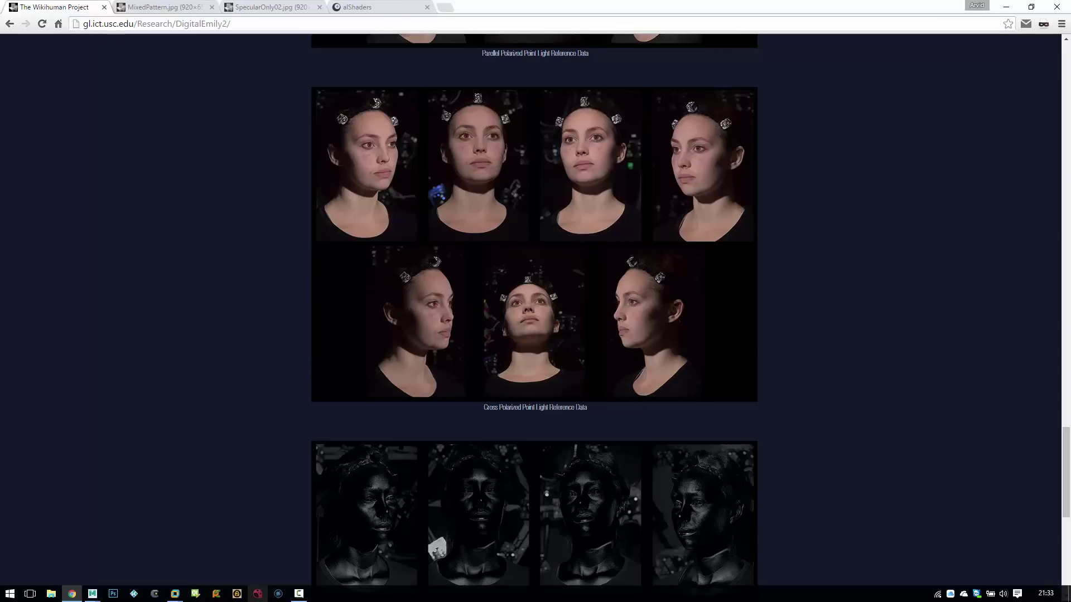
pyautogui.moveTo(92, 594)
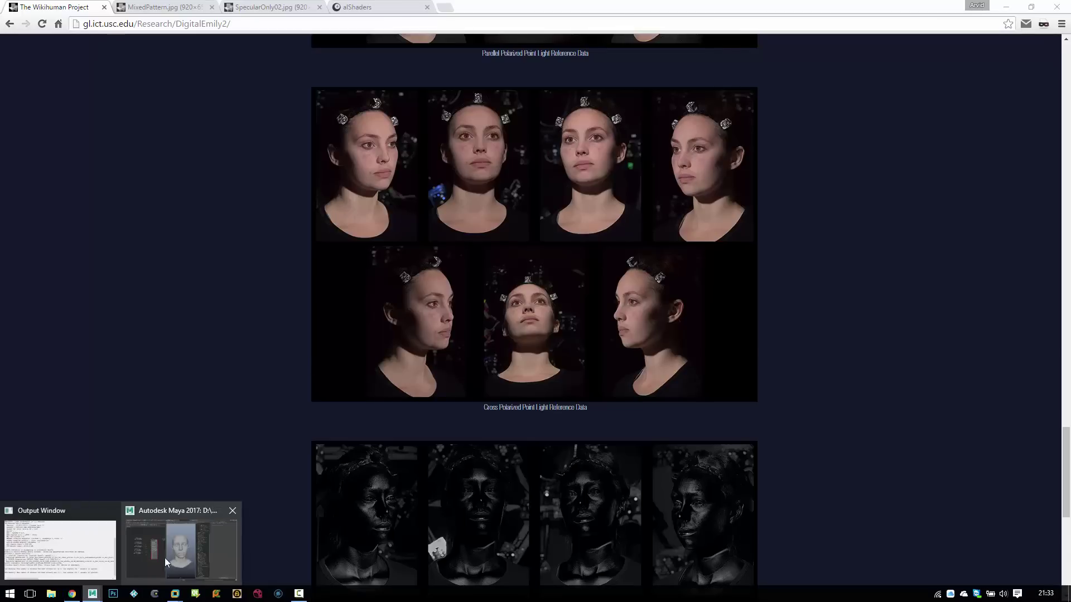
# Step: In Maya's head scene, inspect the rim and studio_environment lights, then select the al_base shader
pyautogui.click(167, 563)
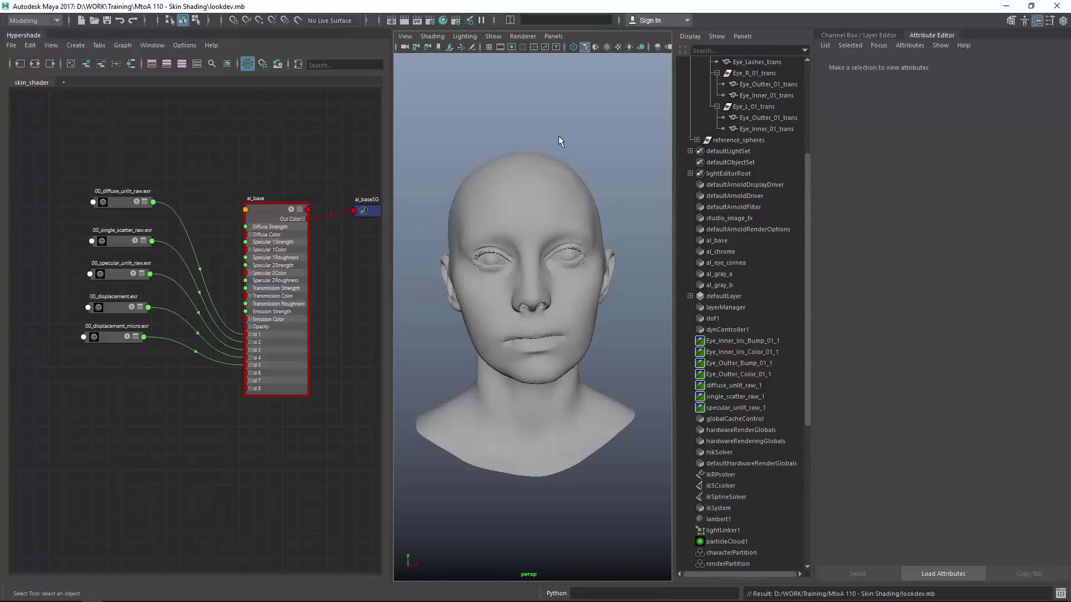
pyautogui.moveTo(811, 215); pyautogui.dragTo(810, 97)
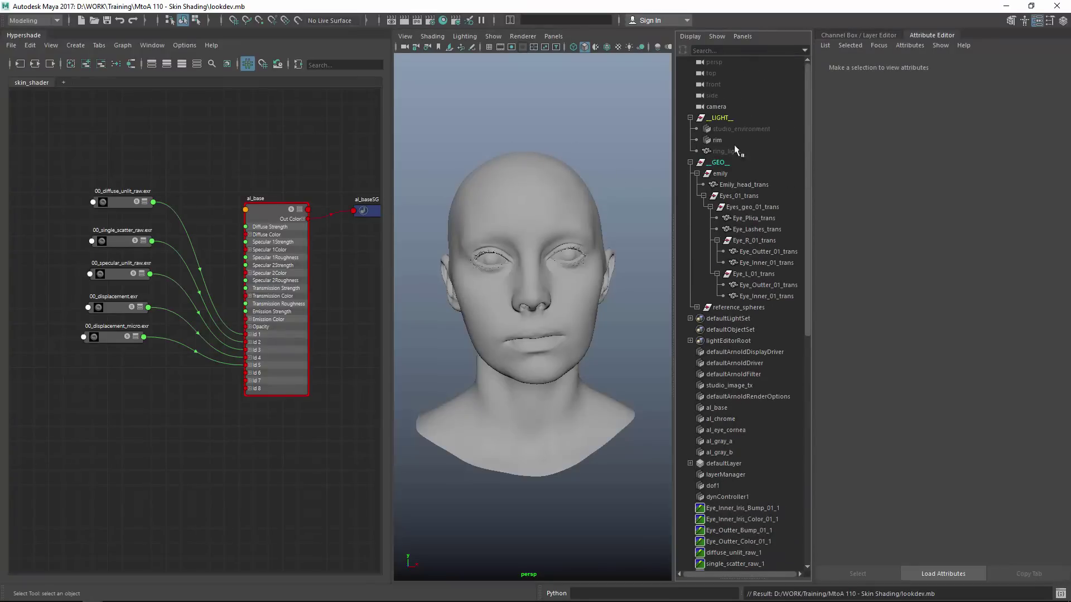
pyautogui.click(690, 162)
pyautogui.click(717, 140)
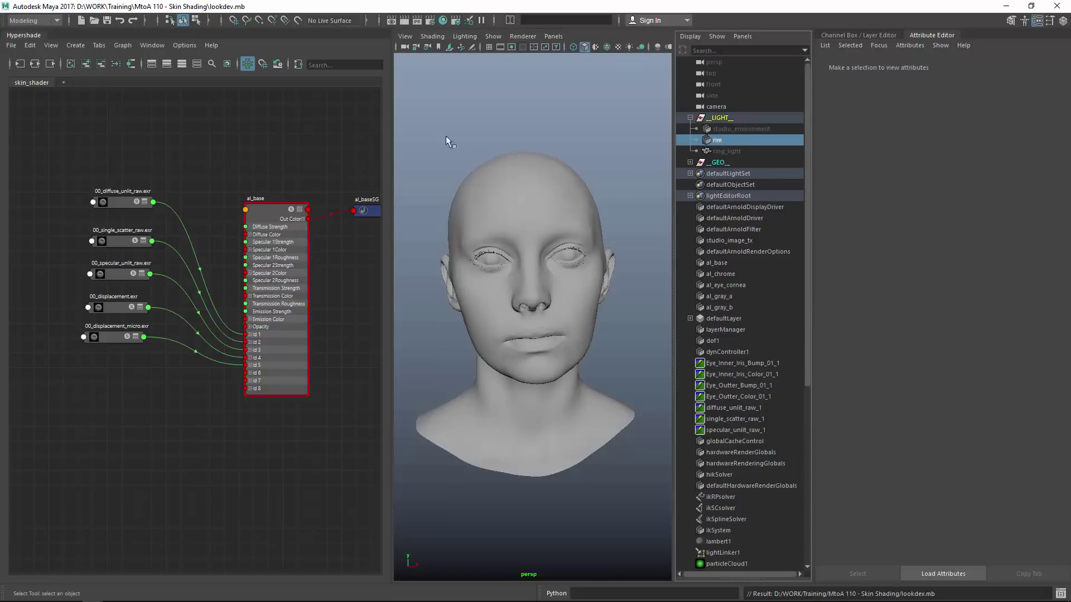
pyautogui.click(746, 129)
pyautogui.click(635, 138)
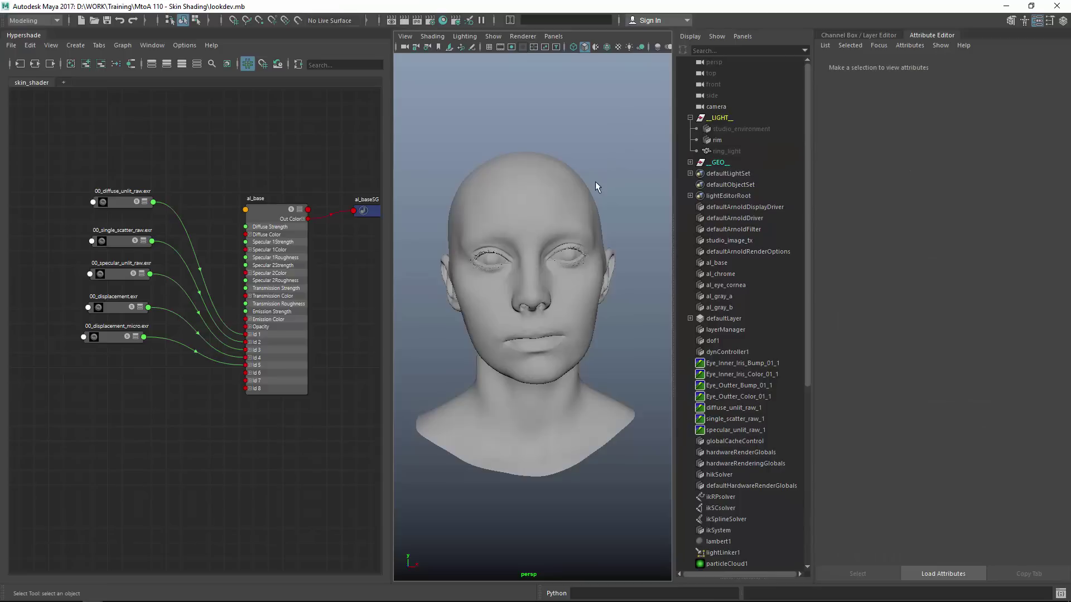
pyautogui.click(271, 222)
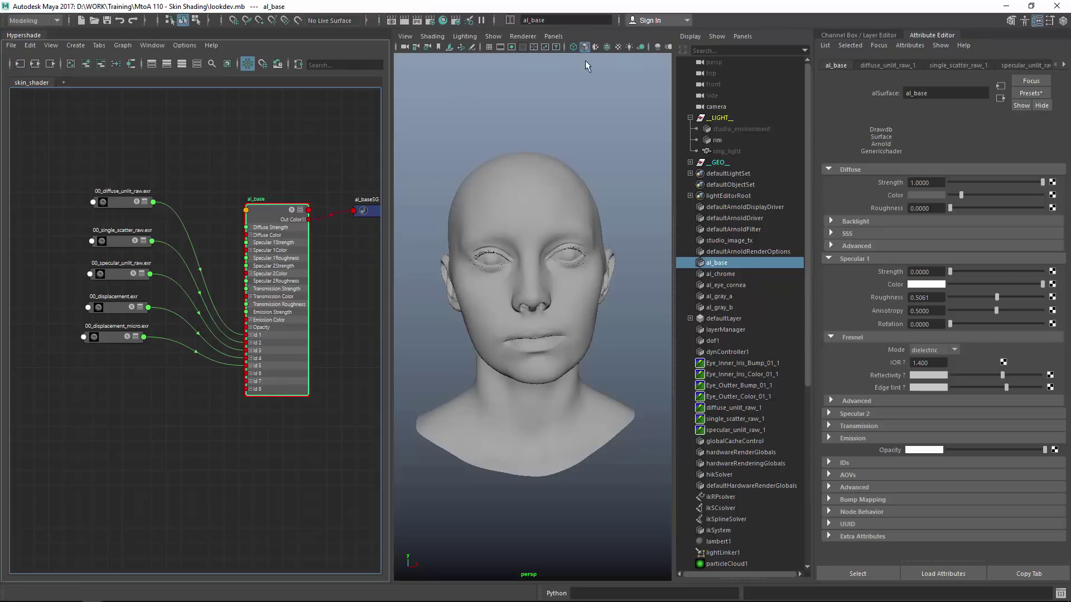
# Step: Launch Arnold RenderView with debug shading set to Isolate Selected
pyautogui.press('space')
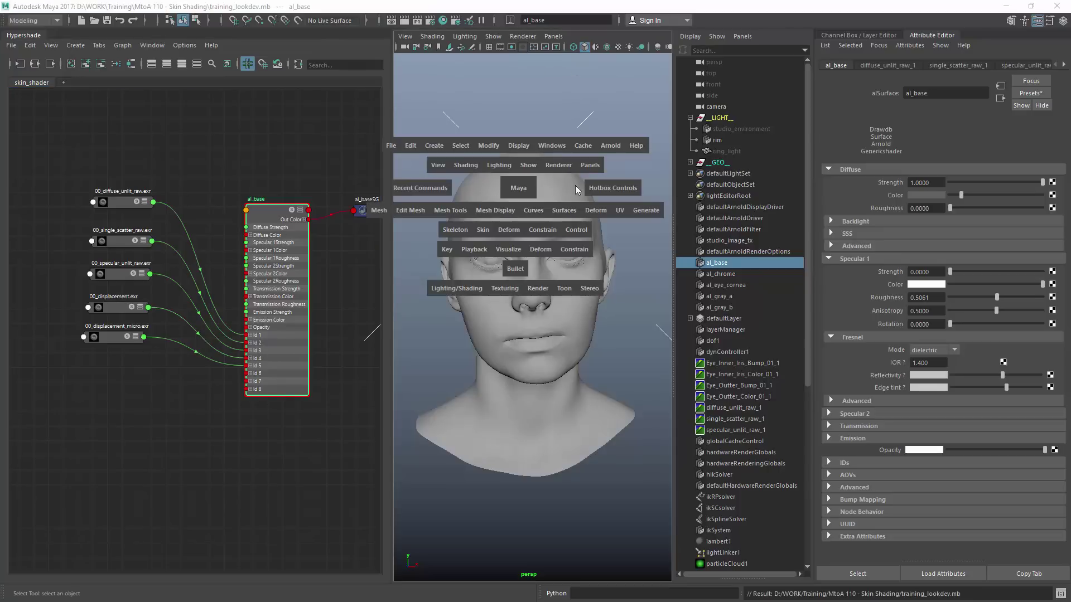
pyautogui.click(609, 146)
pyautogui.click(625, 169)
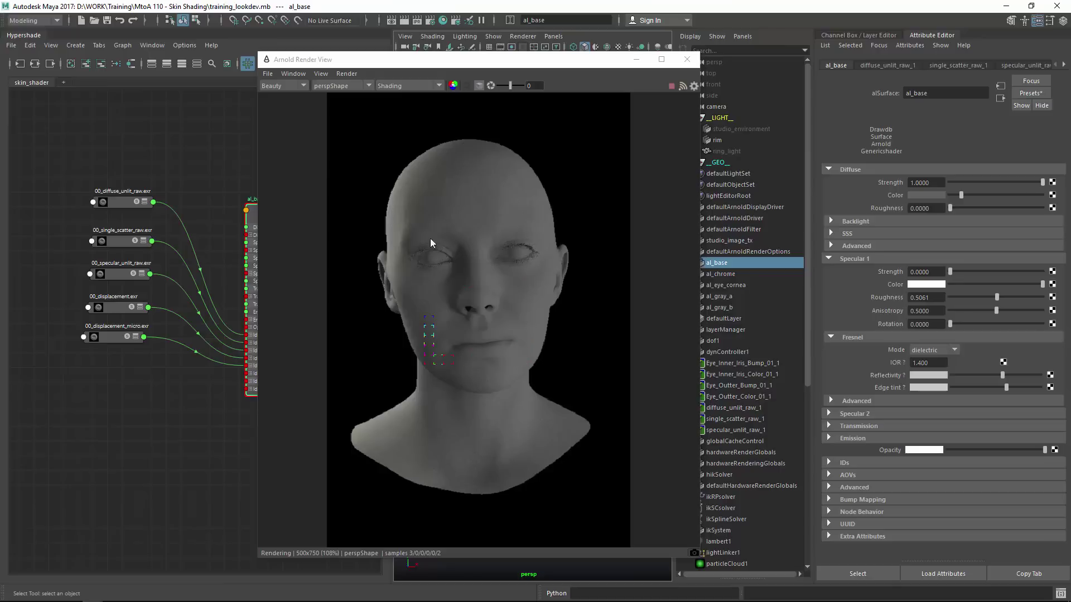
pyautogui.click(457, 93)
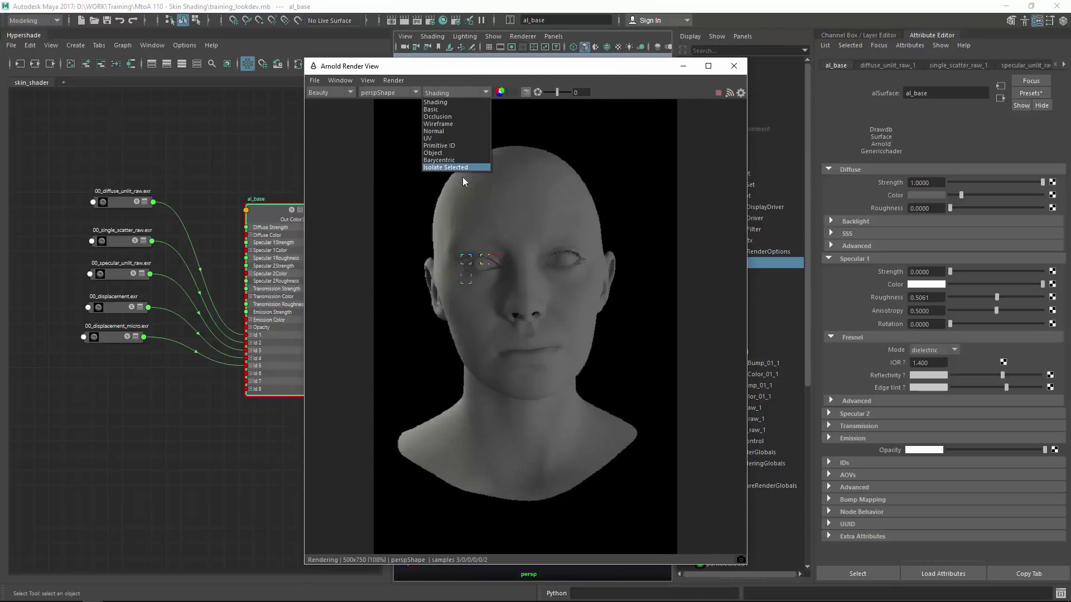
pyautogui.click(441, 167)
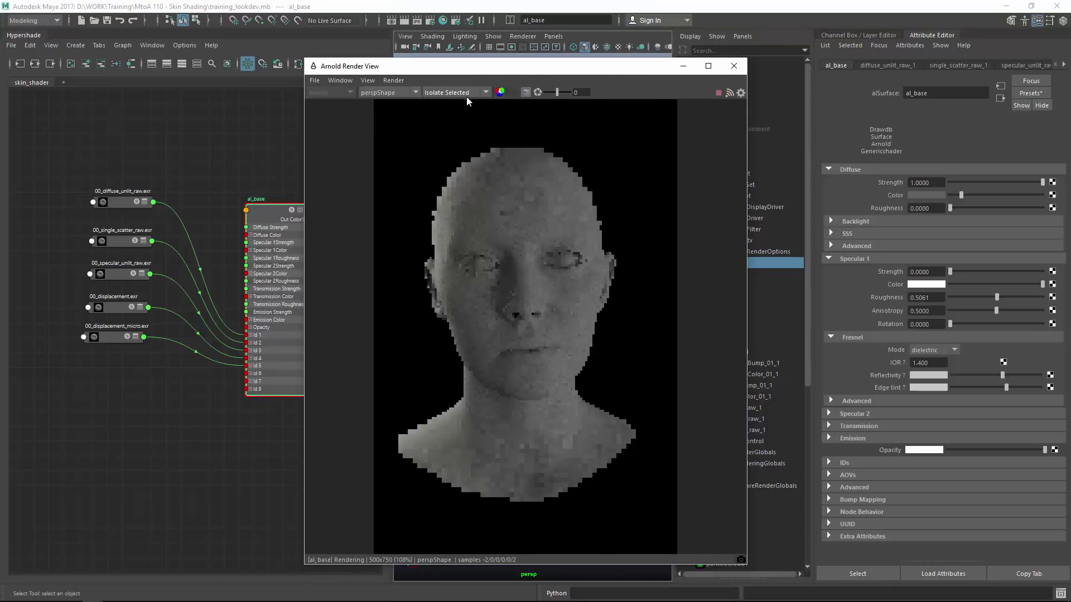
pyautogui.click(341, 80)
pyautogui.moveTo(358, 166)
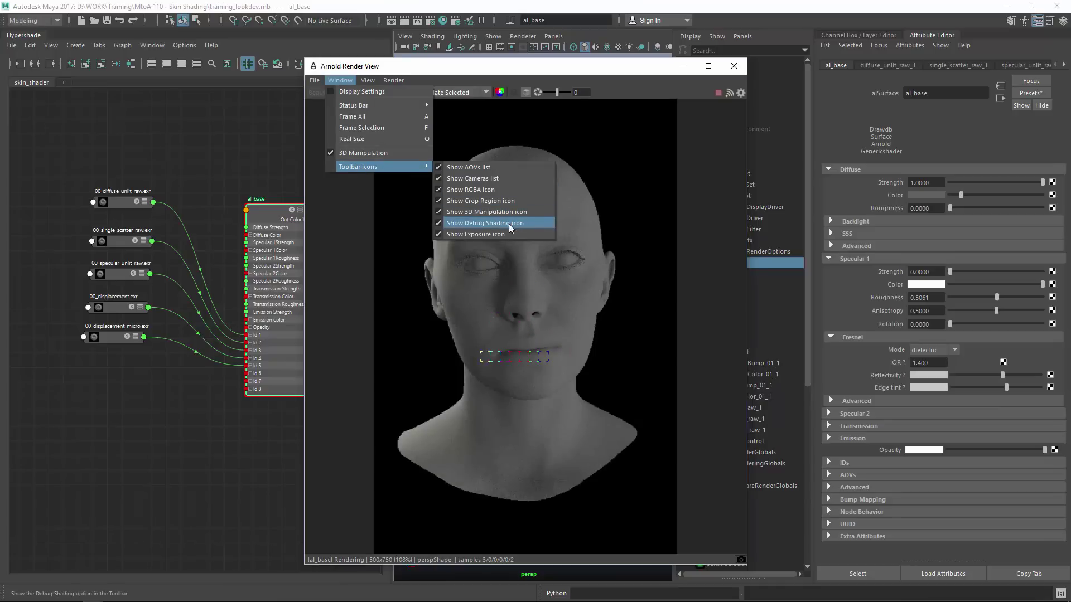
pyautogui.click(591, 77)
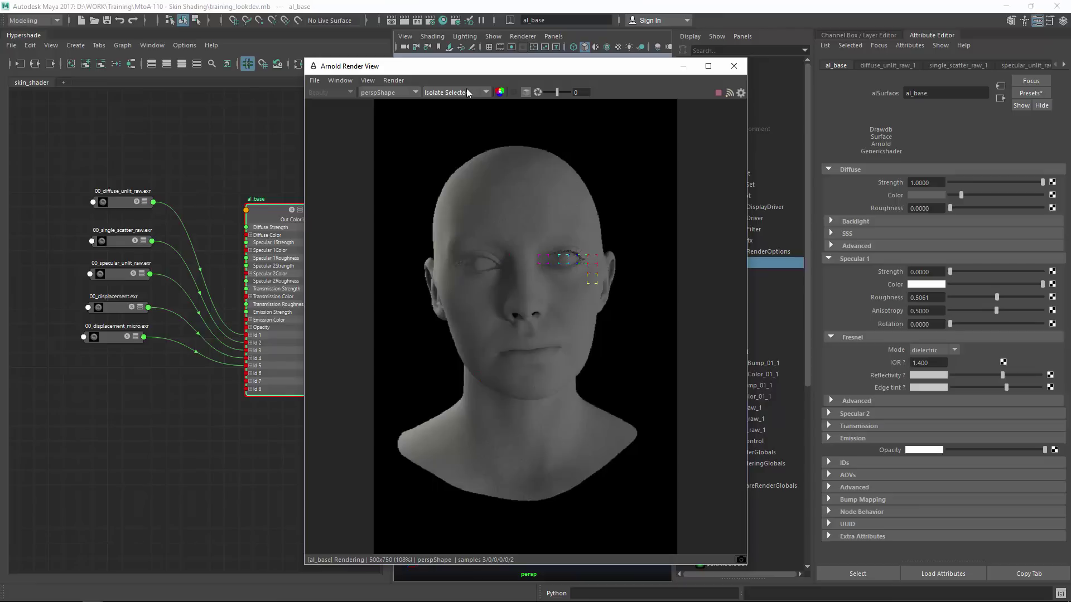
# Step: Isolate the diffuse, single-scatter and specular textures in the render, orbiting close onto the face
pyautogui.click(118, 210)
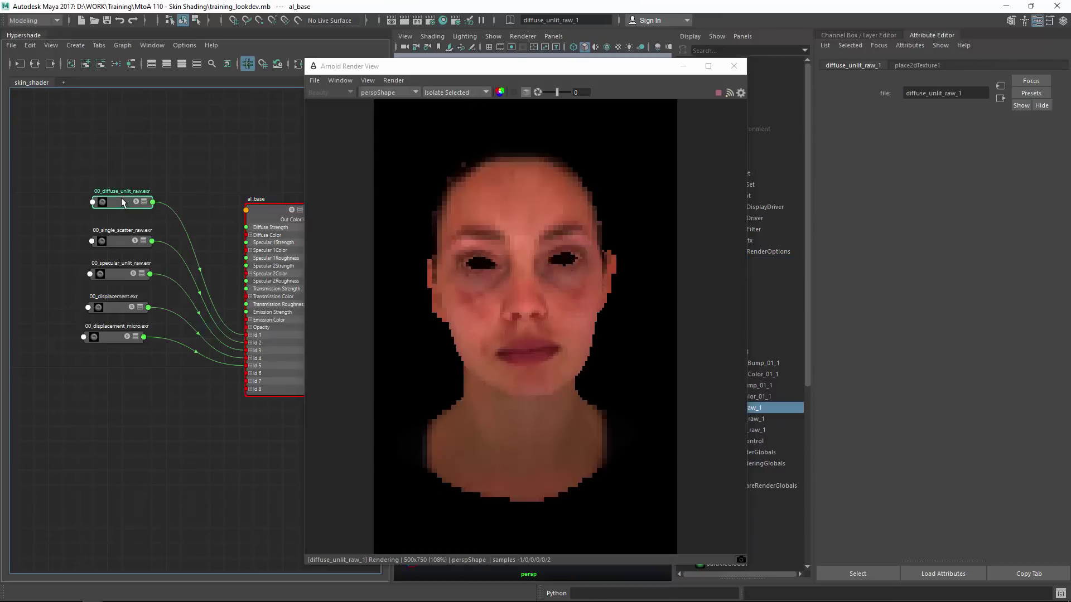
pyautogui.keyDown('alt'); pyautogui.moveTo(562, 246); pyautogui.dragTo(513, 283); pyautogui.keyUp('alt')
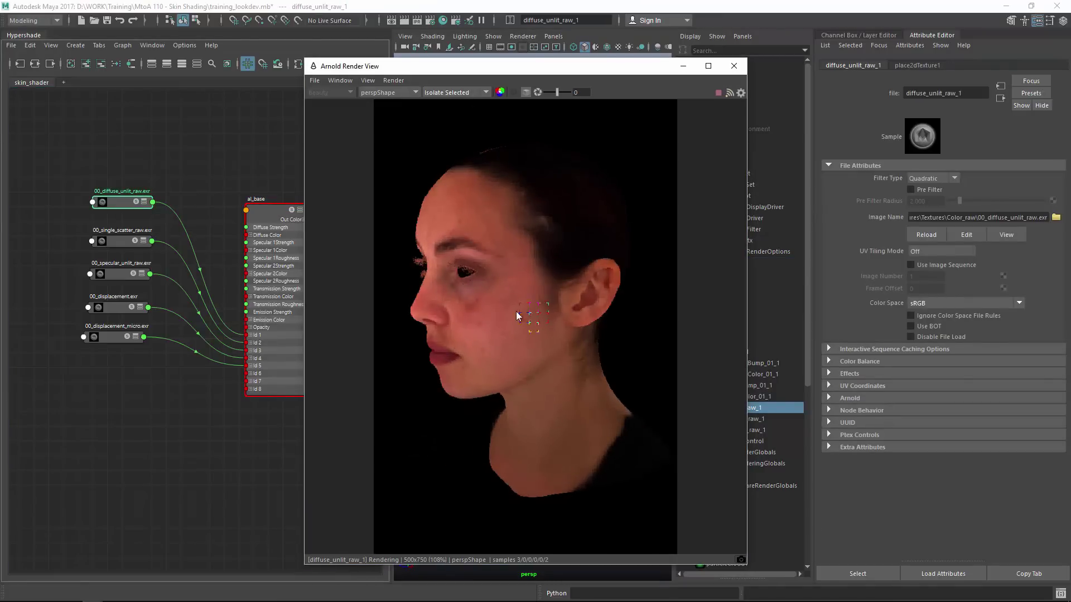
pyautogui.moveTo(489, 282)
pyautogui.keyDown('alt'); pyautogui.mouseDown()
pyautogui.moveTo(516, 303)
pyautogui.moveTo(555, 272)
pyautogui.mouseUp(); pyautogui.keyUp('alt')
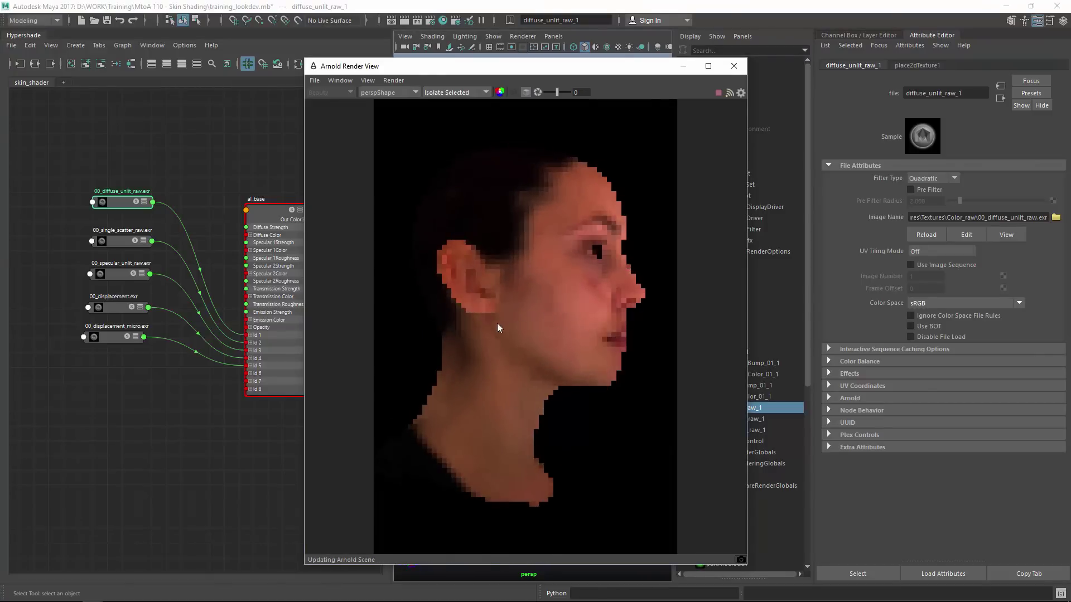
pyautogui.keyDown('alt'); pyautogui.moveTo(500, 327); pyautogui.dragTo(418, 251); pyautogui.keyUp('alt')
pyautogui.click(122, 242)
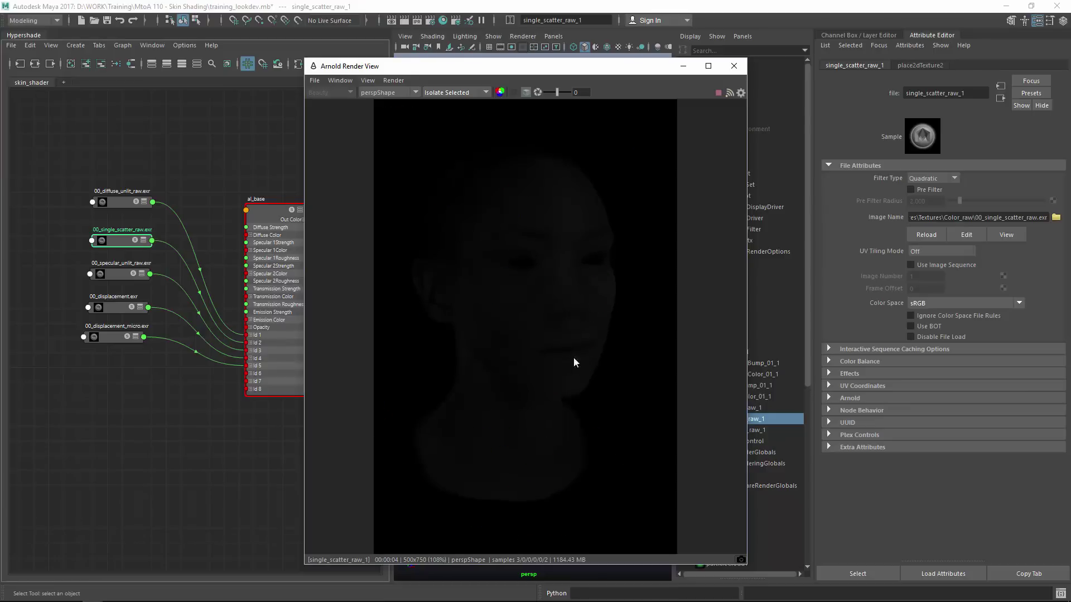
pyautogui.click(120, 274)
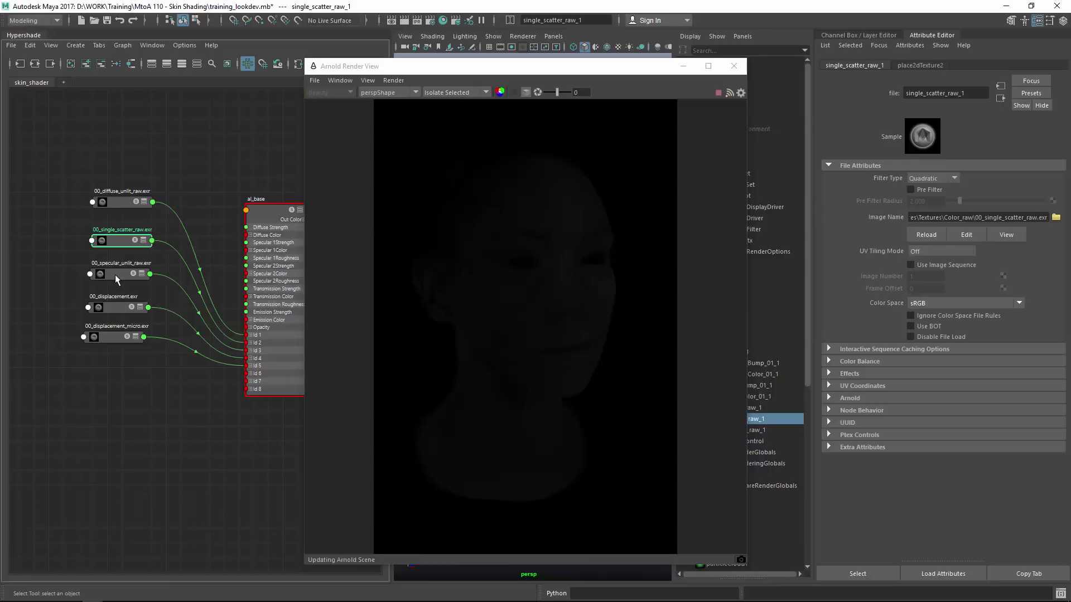
pyautogui.keyDown('alt'); pyautogui.moveTo(530, 264); pyautogui.dragTo(626, 291); pyautogui.keyUp('alt')
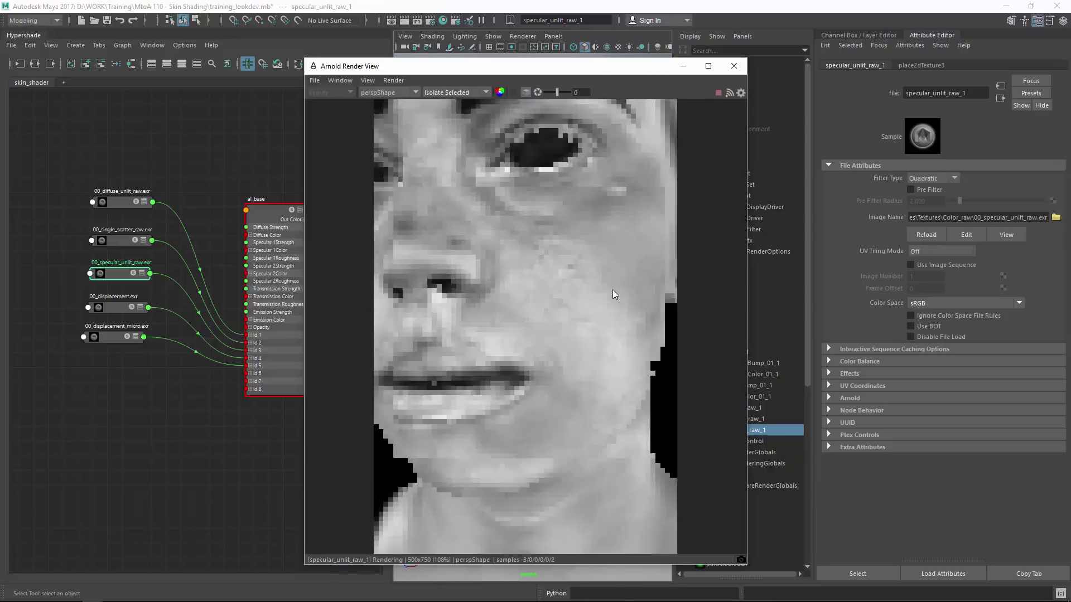
pyautogui.keyDown('alt'); pyautogui.moveTo(626, 292); pyautogui.dragTo(478, 377, button='right'); pyautogui.keyUp('alt')
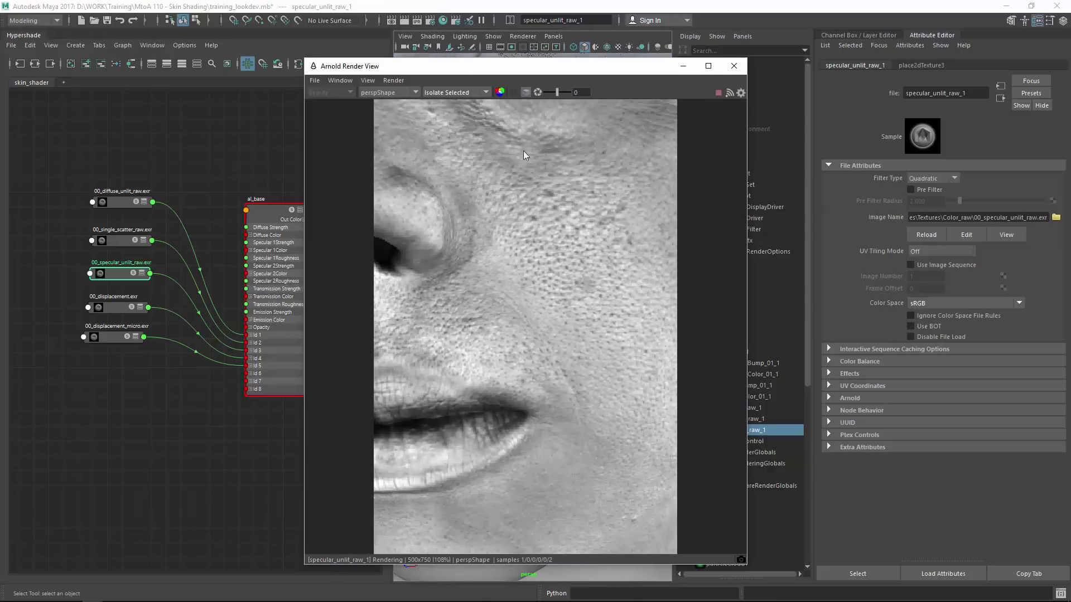
pyautogui.keyDown('alt'); pyautogui.moveTo(479, 378); pyautogui.dragTo(587, 170); pyautogui.keyUp('alt')
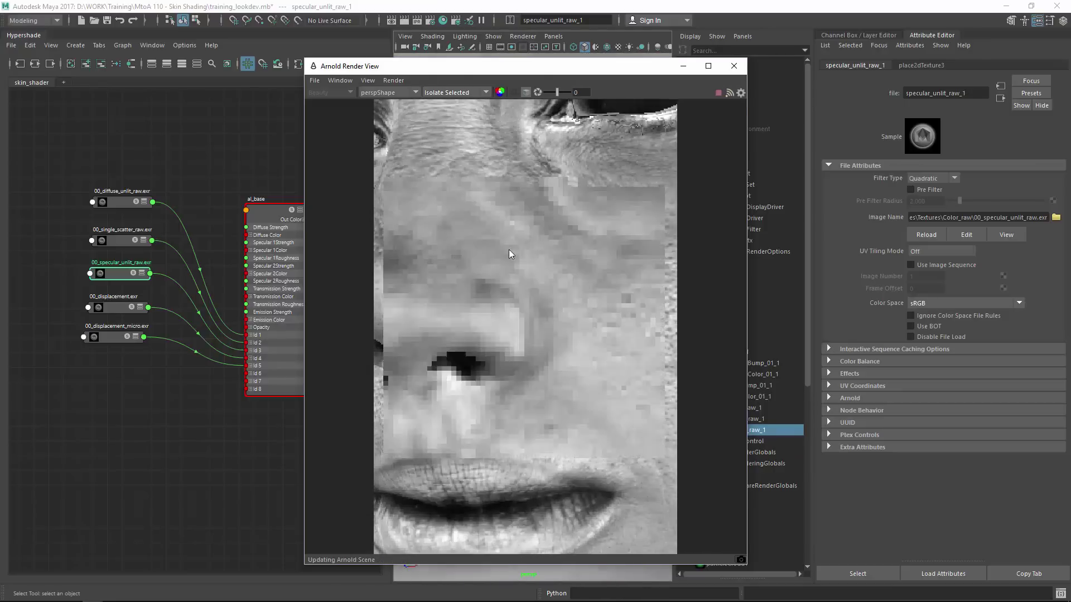
pyautogui.keyDown('alt'); pyautogui.moveTo(509, 251); pyautogui.dragTo(480, 379, button='middle'); pyautogui.keyUp('alt')
# Step: Inspect the displacement and micro displacement maps at exposure 3, then reset exposure and reselect diffuse
pyautogui.click(114, 310)
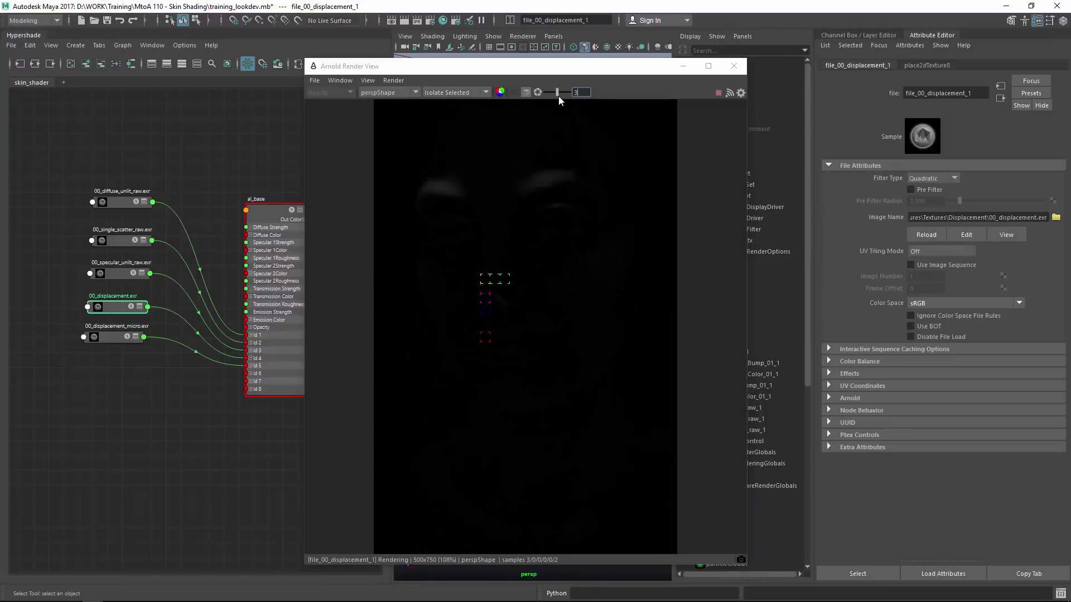
pyautogui.write('3')
pyautogui.press('Return')
pyautogui.keyDown('alt'); pyautogui.moveTo(607, 311); pyautogui.dragTo(457, 255, button='right'); pyautogui.keyUp('alt')
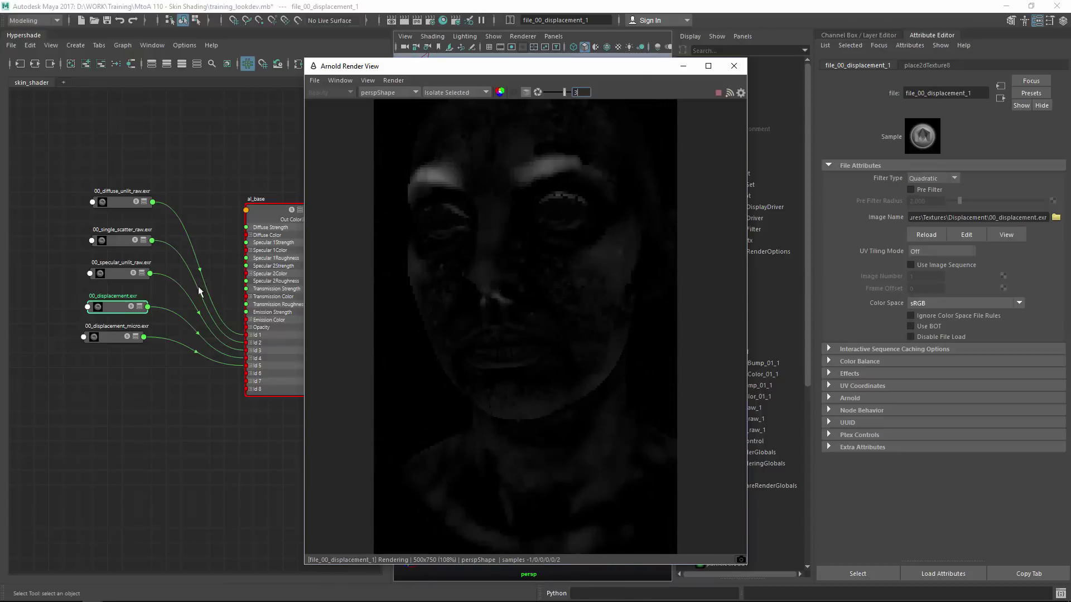
pyautogui.click(108, 338)
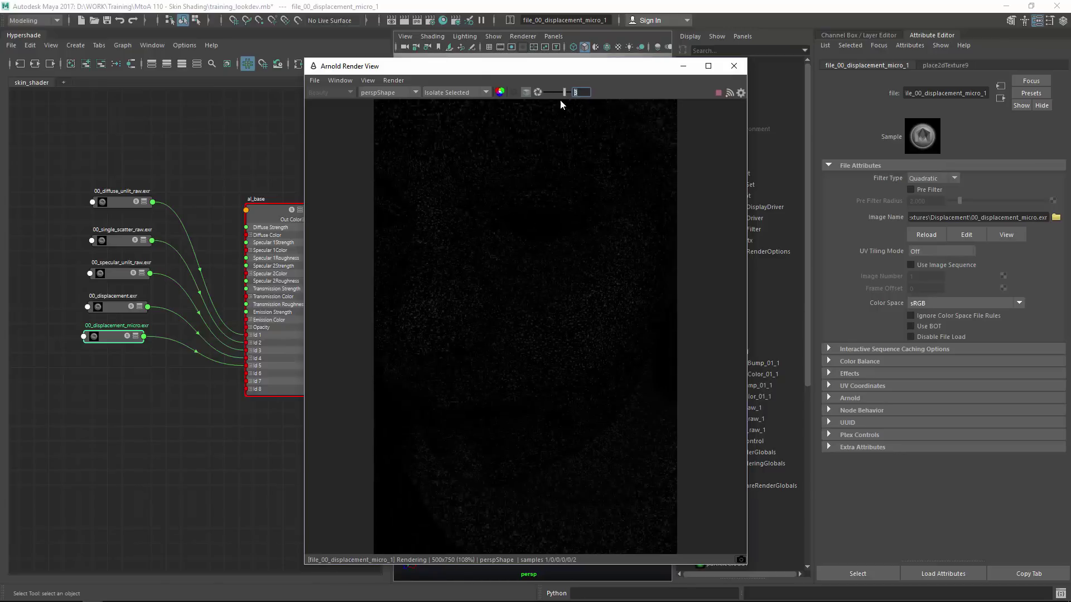
pyautogui.write('0')
pyautogui.click(120, 202)
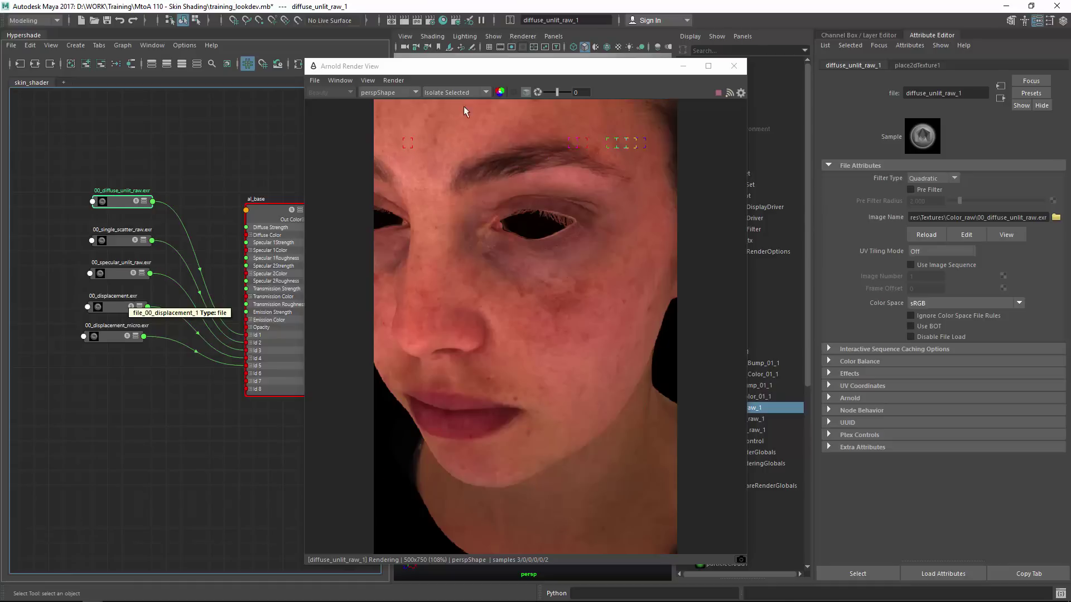
# Step: Render the Shading pass from cameraShape, then close Arnold Render View
pyautogui.click(457, 91)
pyautogui.click(474, 132)
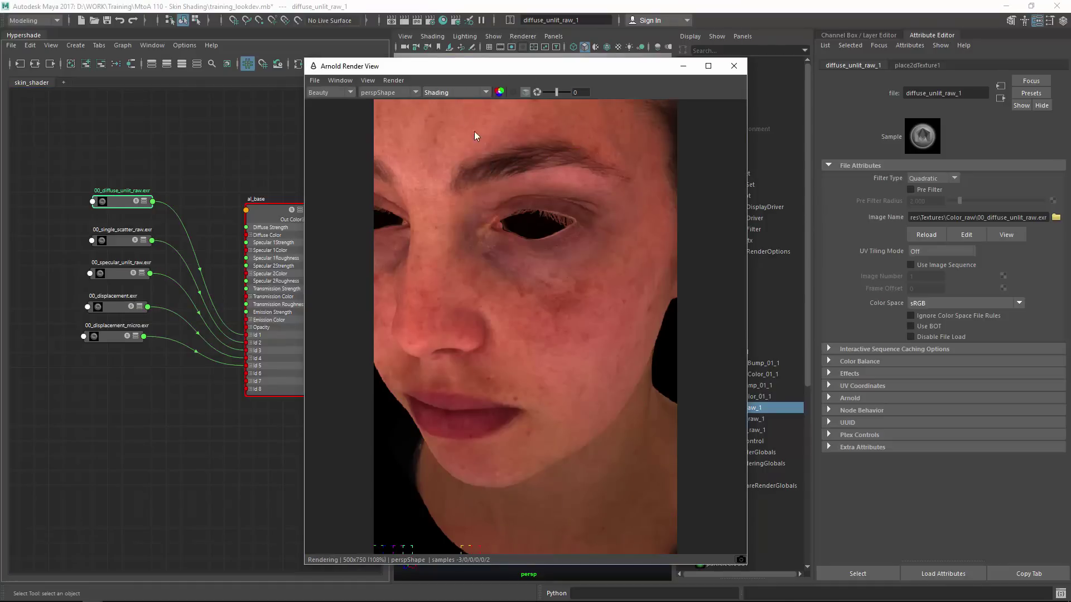
pyautogui.click(389, 92)
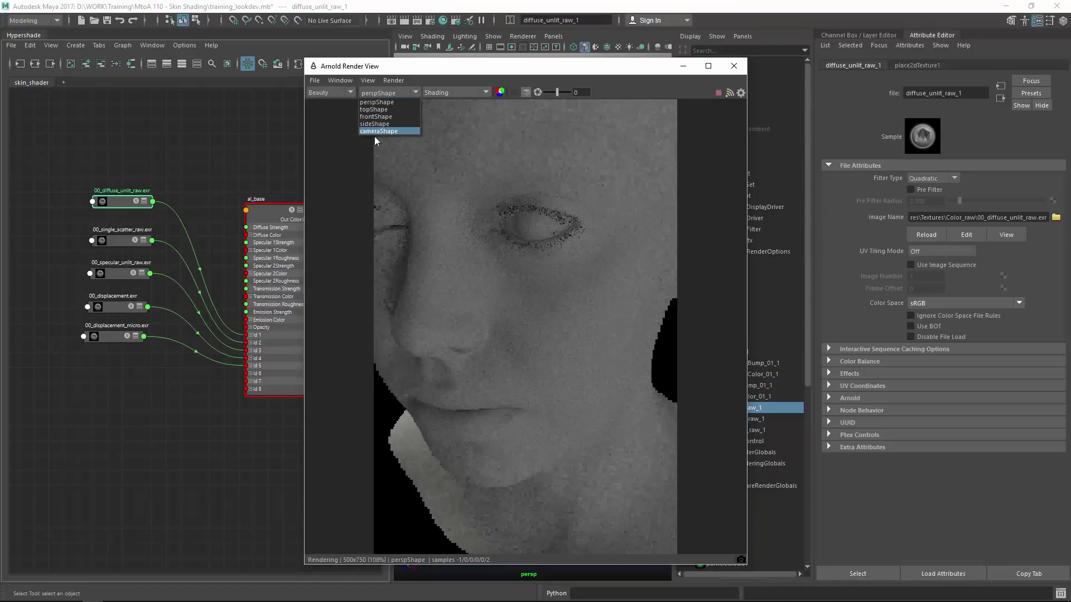
pyautogui.click(394, 135)
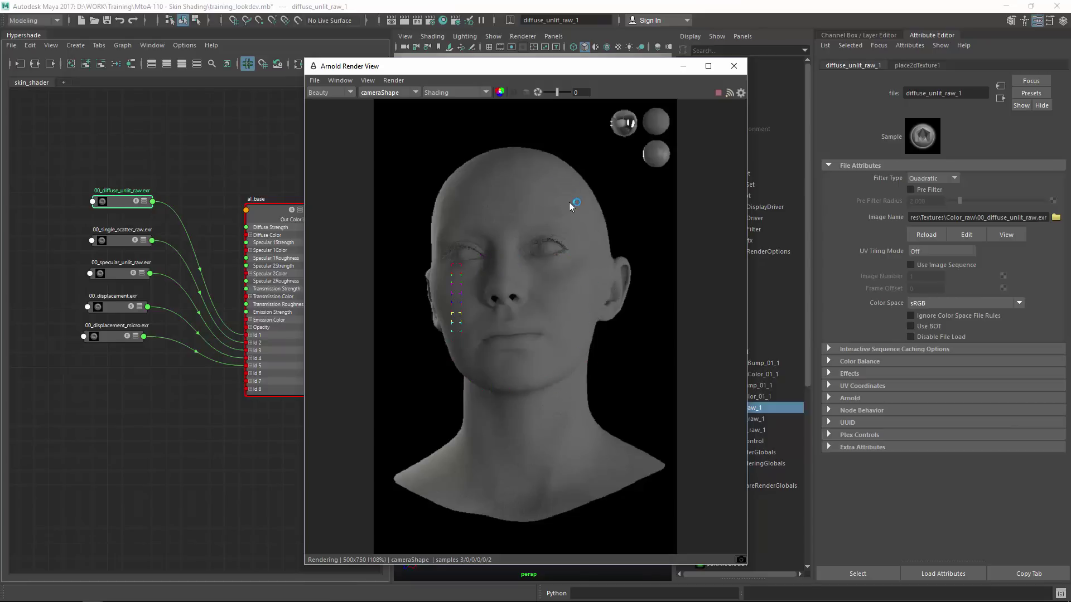
pyautogui.click(734, 67)
pyautogui.click(298, 166)
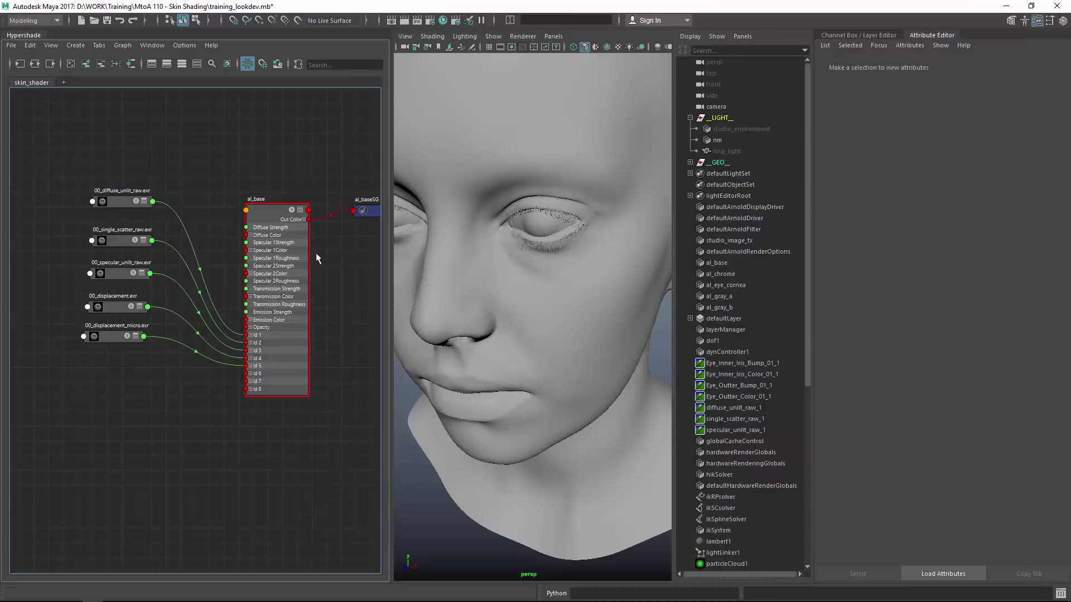
# Step: Create a displacementShader node, delete its extra shading group, and rename it displacementShader
pyautogui.keyDown('alt'); pyautogui.moveTo(296, 245); pyautogui.dragTo(240, 230, button='middle'); pyautogui.keyUp('alt')
pyautogui.click(323, 199)
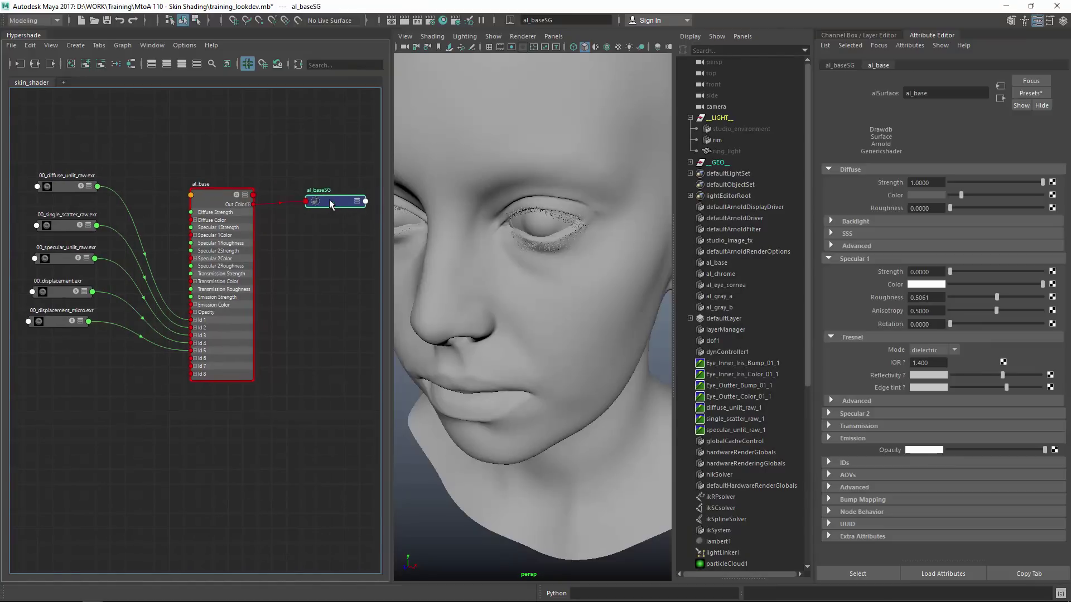
pyautogui.click(330, 254)
pyautogui.press('Tab')
pyautogui.write('di')
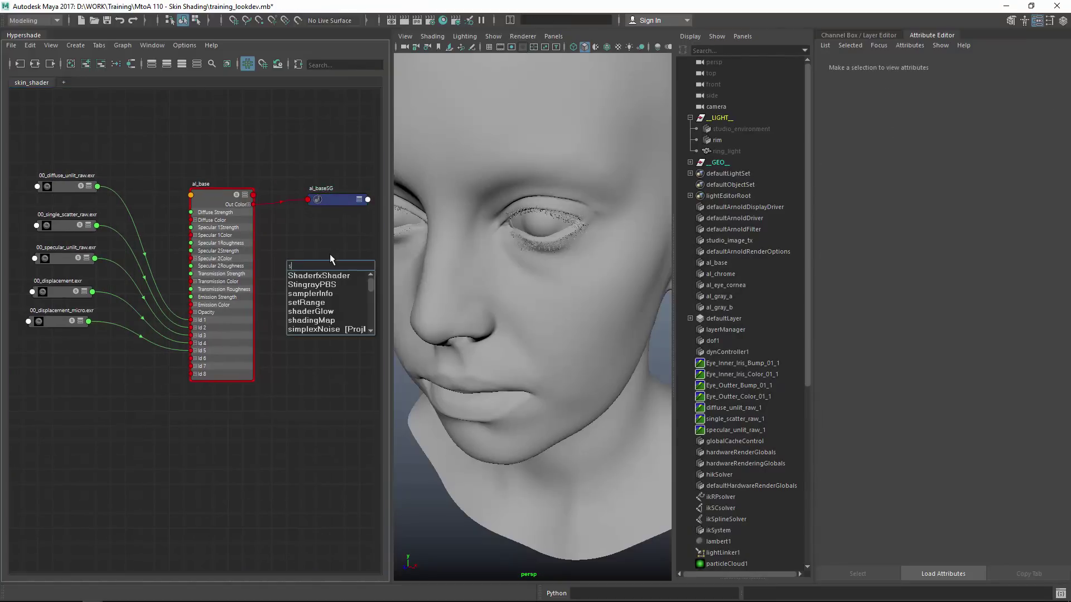
pyautogui.write('spl')
pyautogui.press('Down')
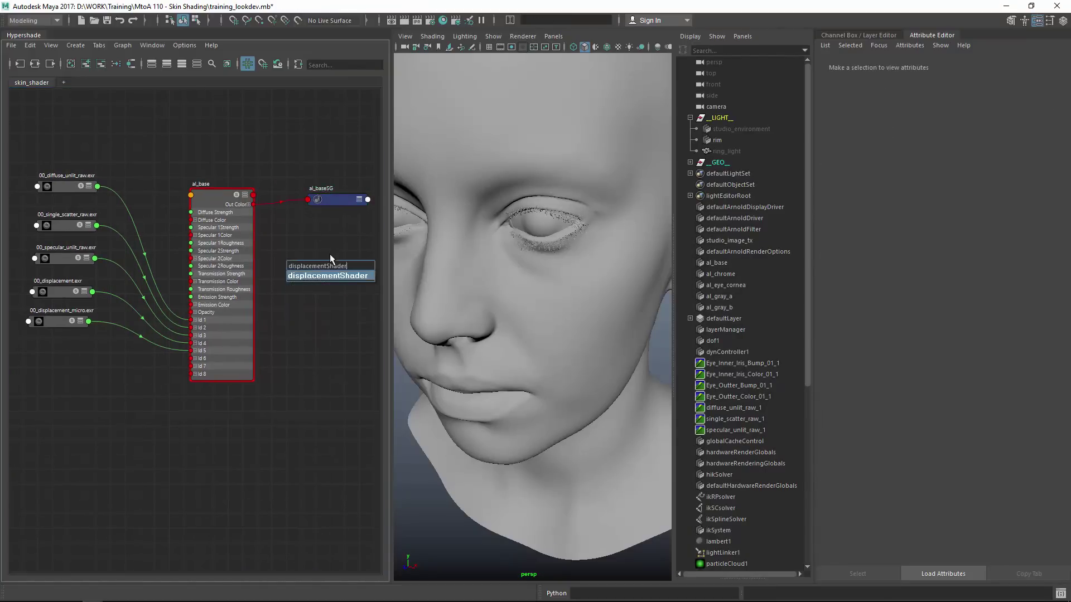
pyautogui.press('Return')
pyautogui.keyDown('alt'); pyautogui.moveTo(323, 351); pyautogui.dragTo(266, 374, button='middle'); pyautogui.keyUp('alt')
pyautogui.click(330, 291)
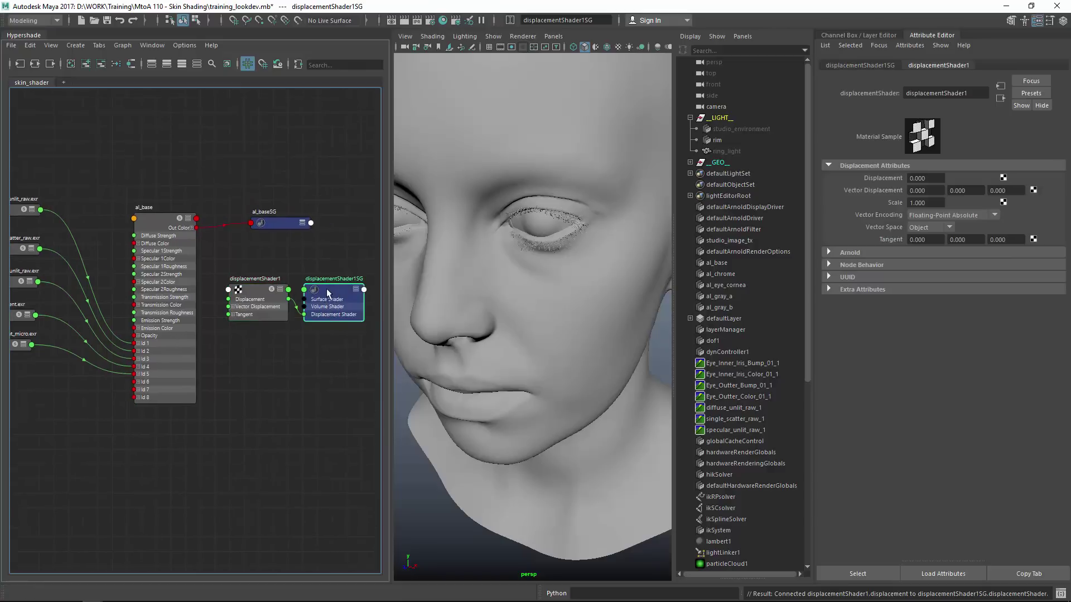
pyautogui.press('Delete')
pyautogui.click(271, 301)
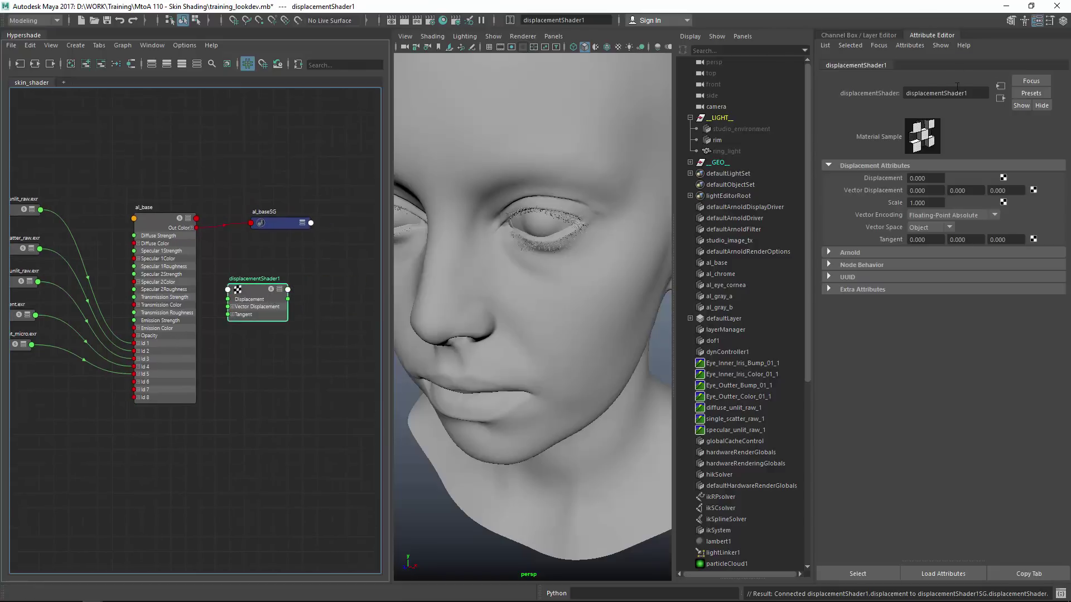
pyautogui.press('BackSpace')
pyautogui.press('Return')
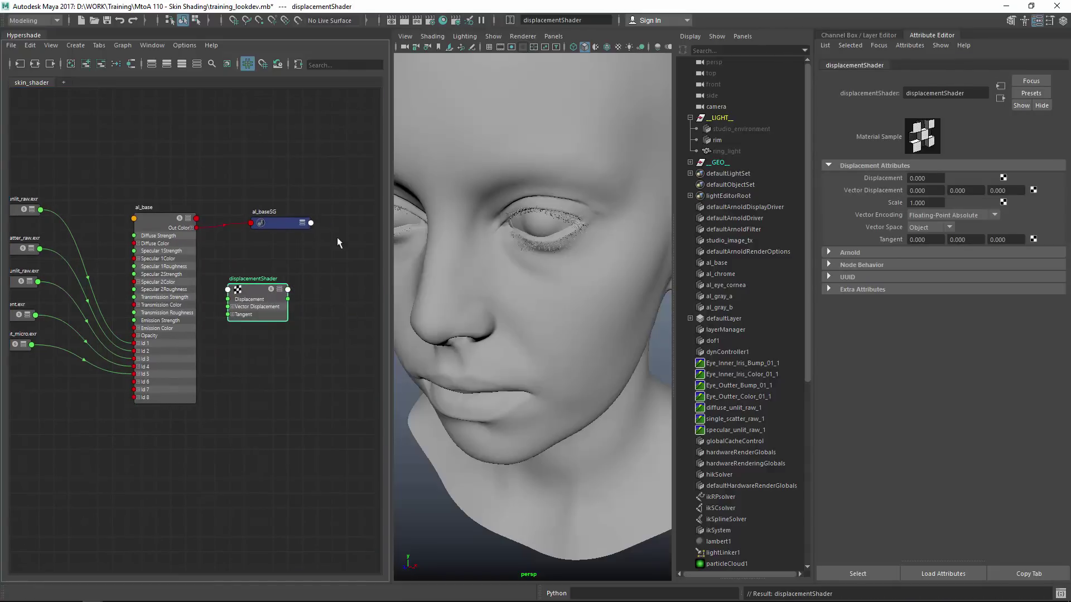
# Step: Connect displacementShader into al_baseSG's Displacement mat. input
pyautogui.keyDown('alt'); pyautogui.moveTo(337, 243); pyautogui.dragTo(375, 241, button='middle'); pyautogui.keyUp('alt')
pyautogui.moveTo(322, 224); pyautogui.dragTo(323, 153)
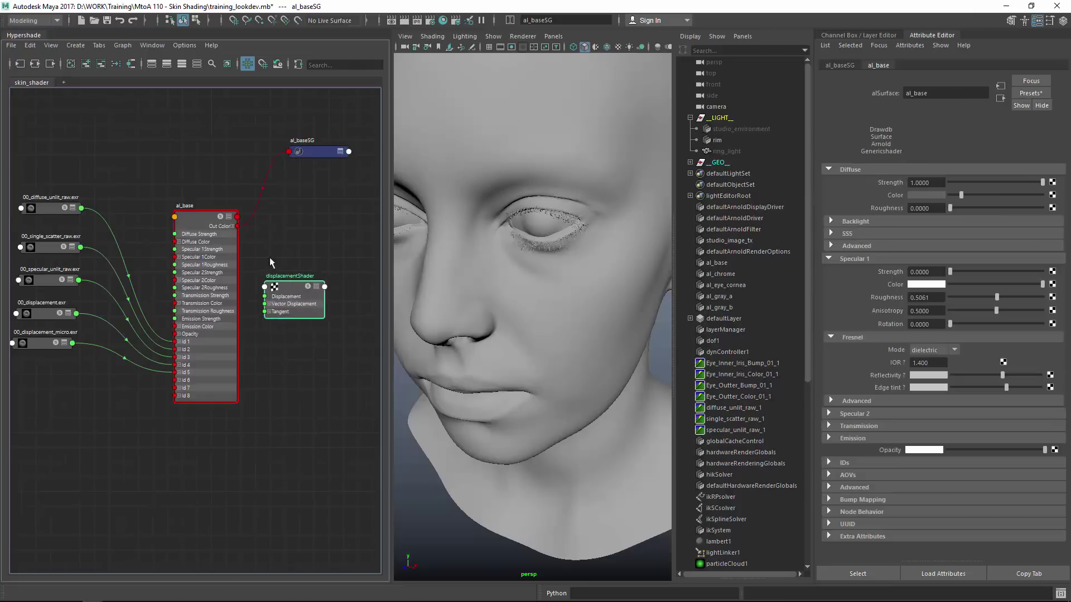
pyautogui.moveTo(279, 291); pyautogui.dragTo(156, 140)
pyautogui.click(314, 149)
pyautogui.click(831, 66)
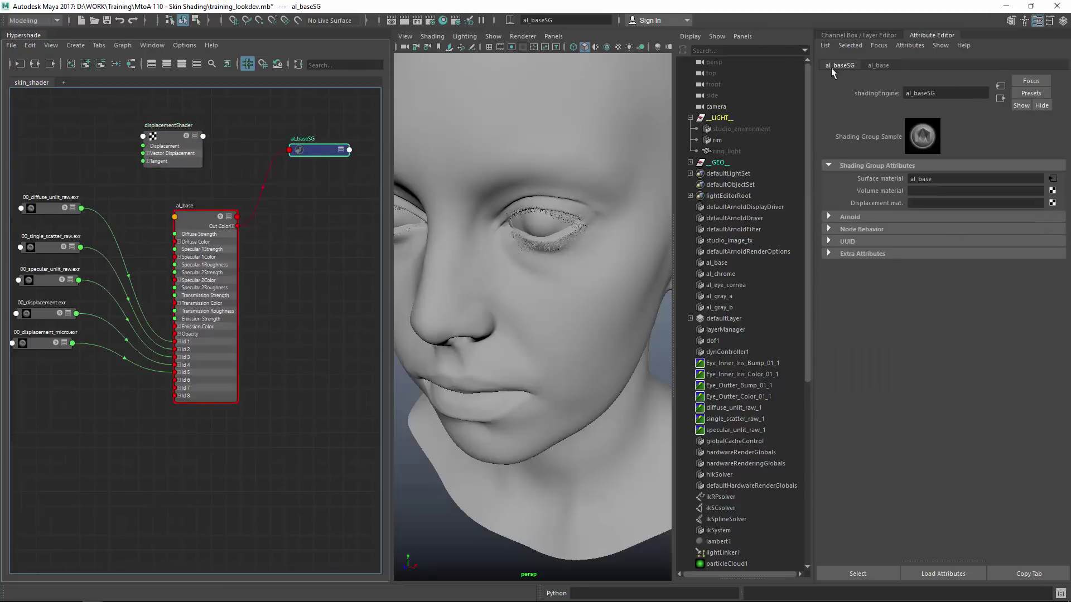
pyautogui.moveTo(199, 150); pyautogui.dragTo(857, 203, button='middle')
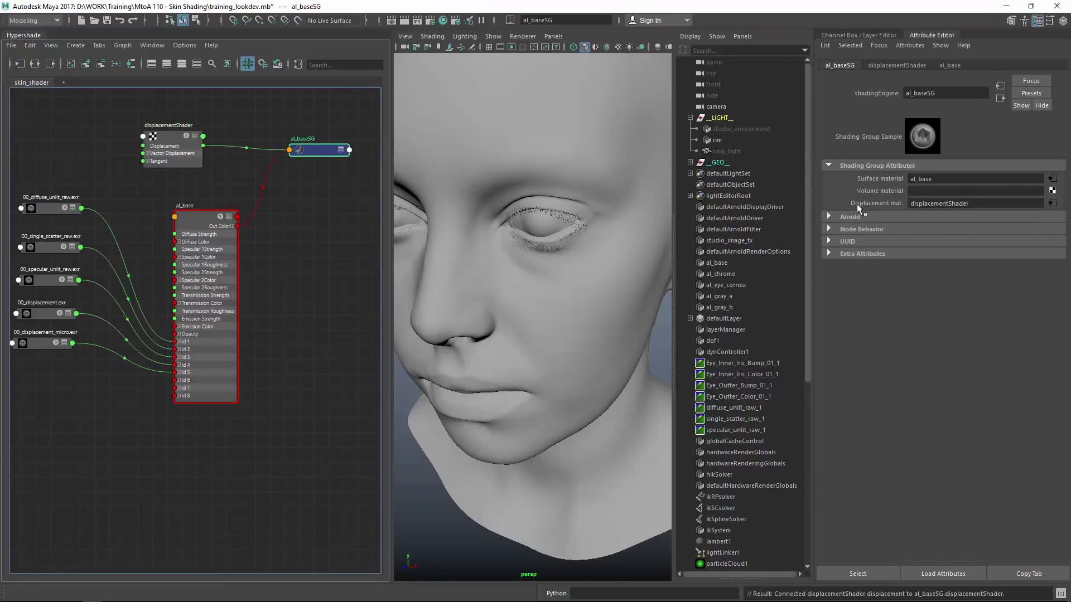
pyautogui.scroll(1, 267, 166)
pyautogui.scroll(1, 267, 166)
pyautogui.scroll(2, 266, 167)
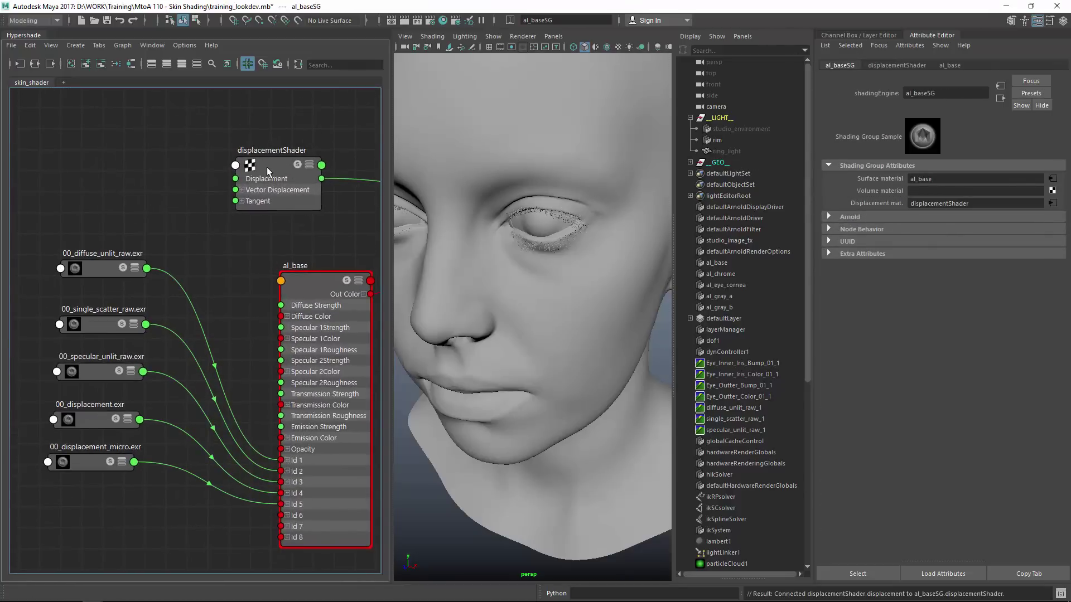
# Step: Wire 00_displacement.exr outColorR into displacementShader's Displacement and rearrange the texture nodes
pyautogui.click(272, 166)
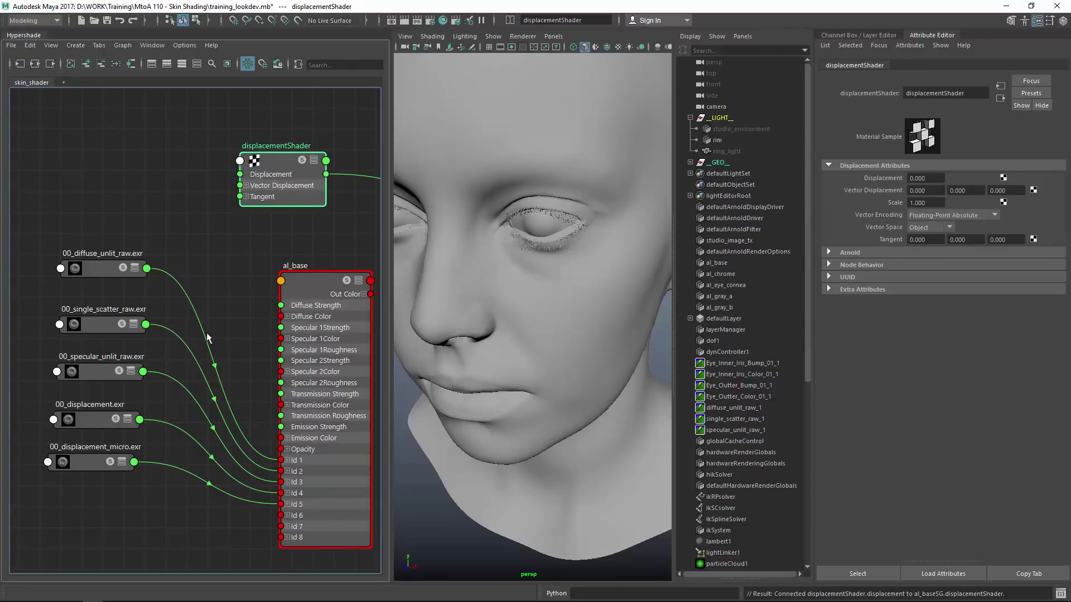
pyautogui.keyDown('alt'); pyautogui.moveTo(303, 247); pyautogui.dragTo(342, 259, button='middle'); pyautogui.keyUp('alt')
pyautogui.click(130, 436)
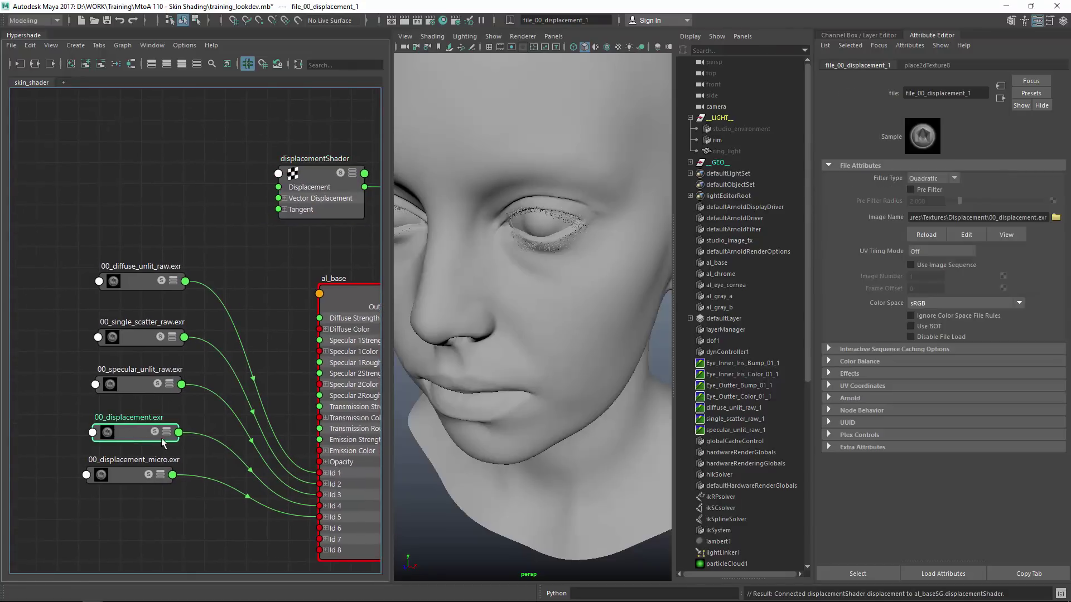
pyautogui.press('3')
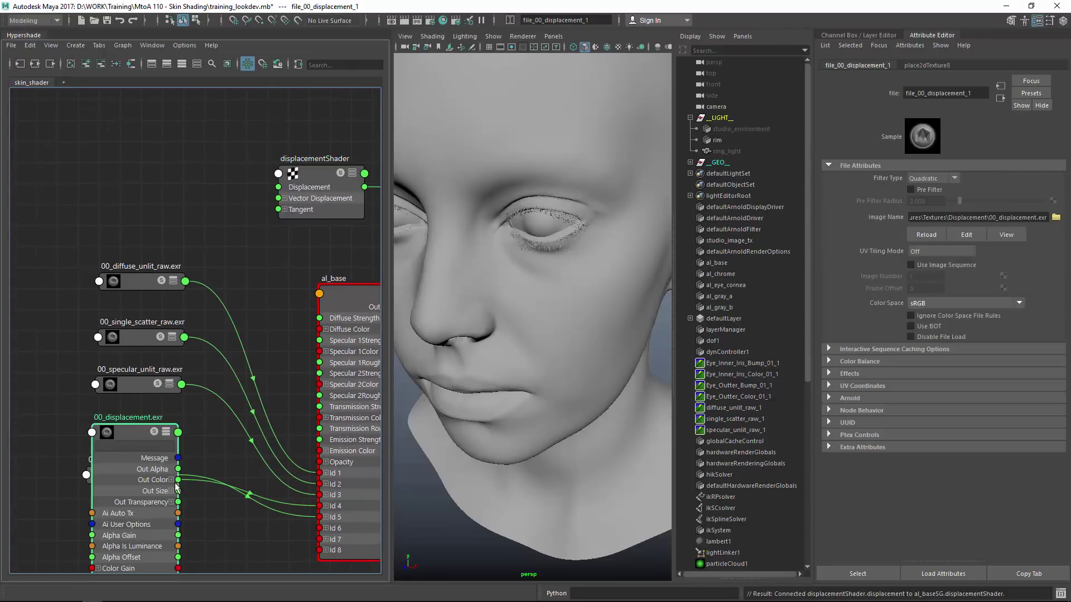
pyautogui.moveTo(178, 491); pyautogui.dragTo(279, 187)
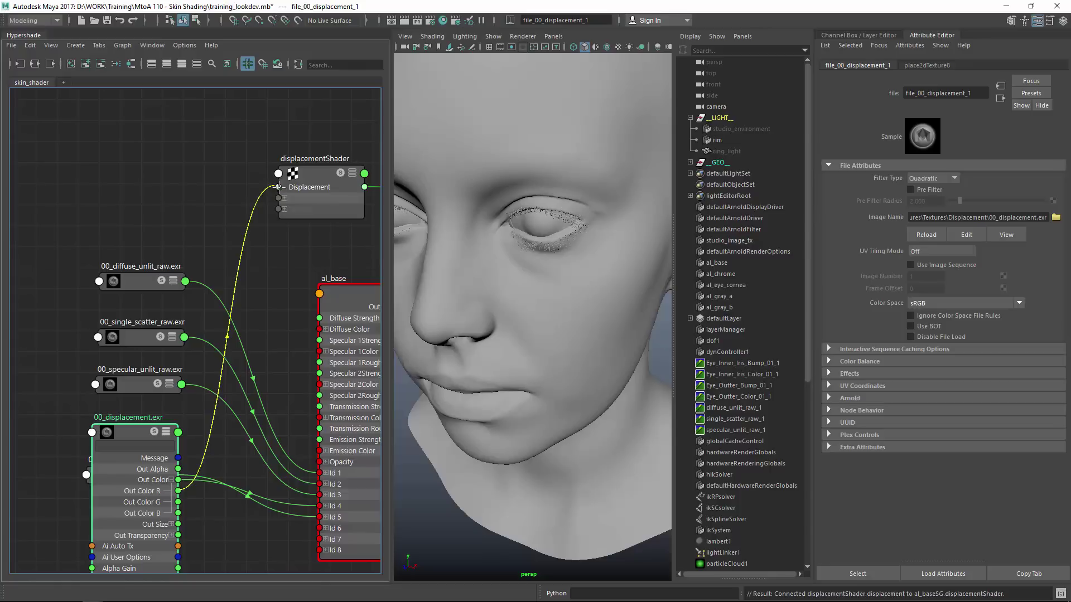
pyautogui.press('1')
pyautogui.moveTo(125, 432); pyautogui.dragTo(117, 183)
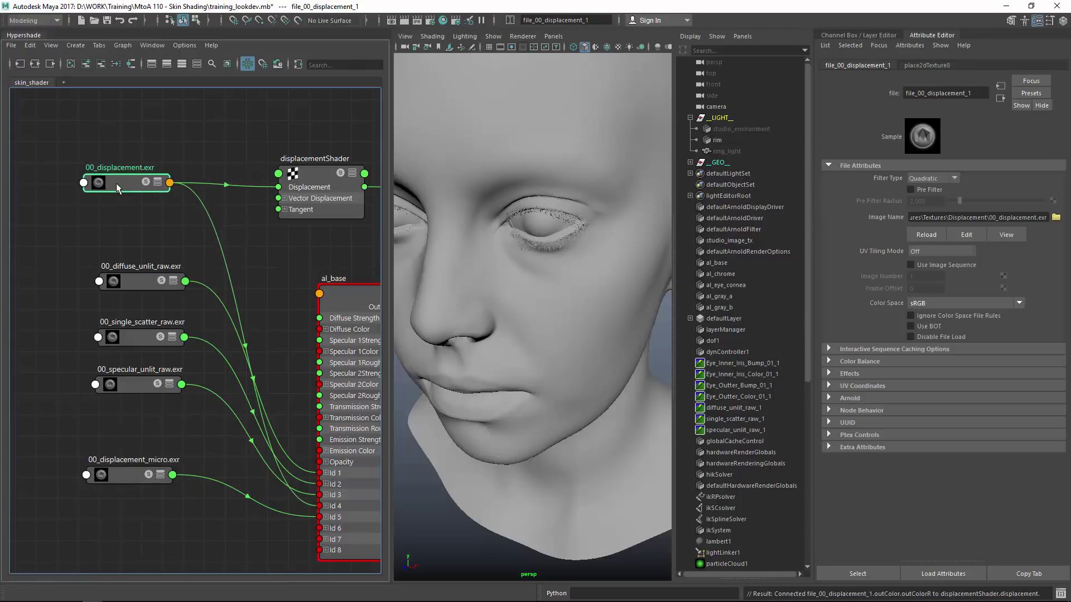
pyautogui.moveTo(130, 465)
pyautogui.mouseDown()
pyautogui.moveTo(135, 242)
pyautogui.moveTo(195, 399)
pyautogui.mouseUp()
pyautogui.moveTo(140, 338); pyautogui.dragTo(92, 438)
# Step: Set the displacementShader Scale to 0
pyautogui.click(132, 296)
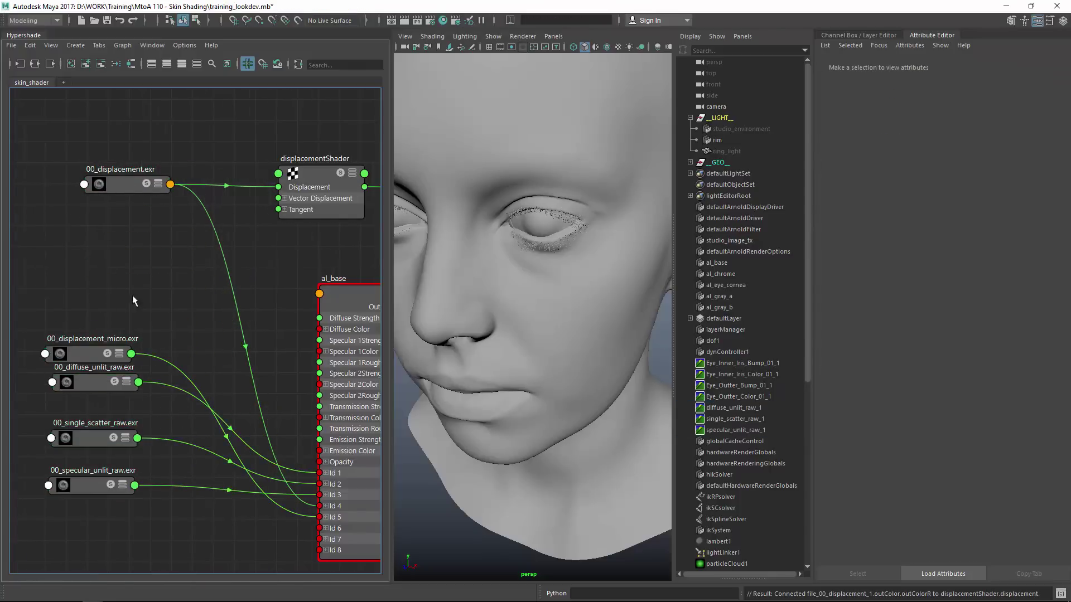
pyautogui.moveTo(77, 352); pyautogui.dragTo(87, 335)
pyautogui.click(315, 167)
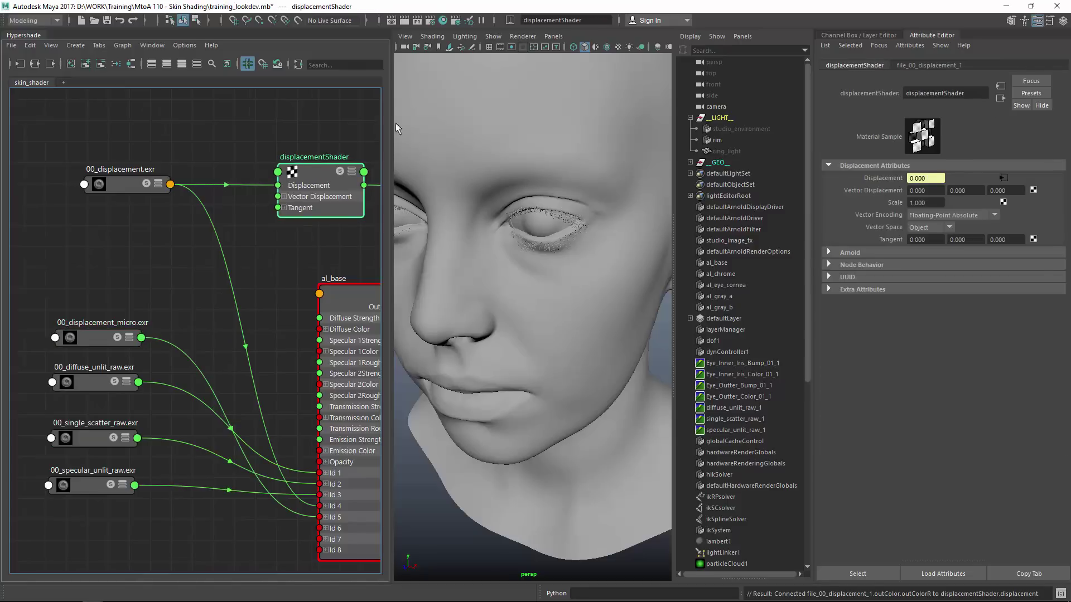
pyautogui.doubleClick(929, 203)
pyautogui.write('0')
pyautogui.press('Return')
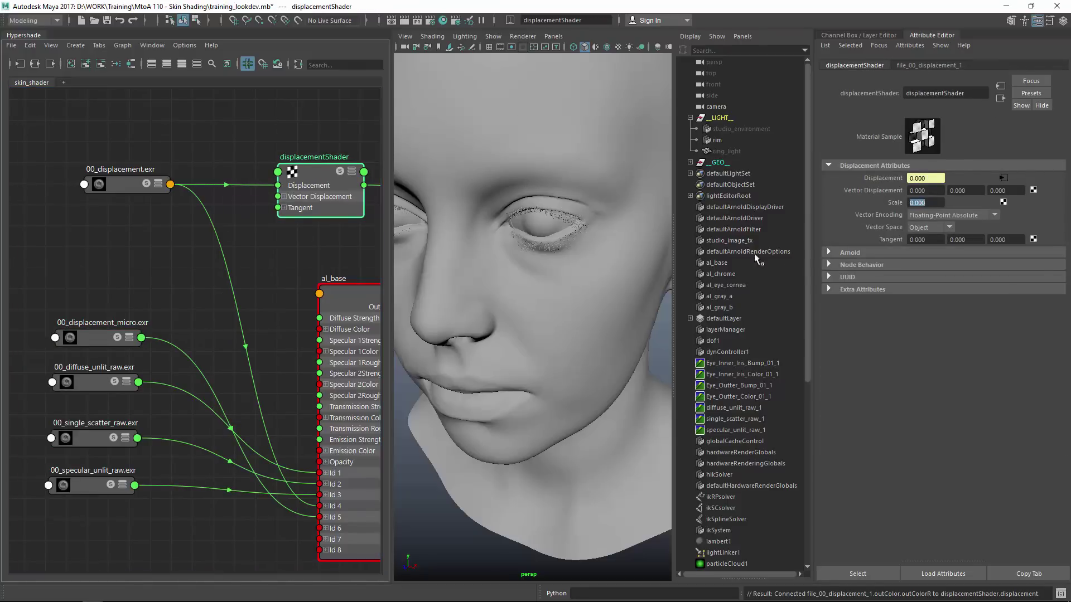
# Step: Enable Arnold Auto Bump, set Scalar Zero Value to 0.5, and frame the head
pyautogui.click(848, 253)
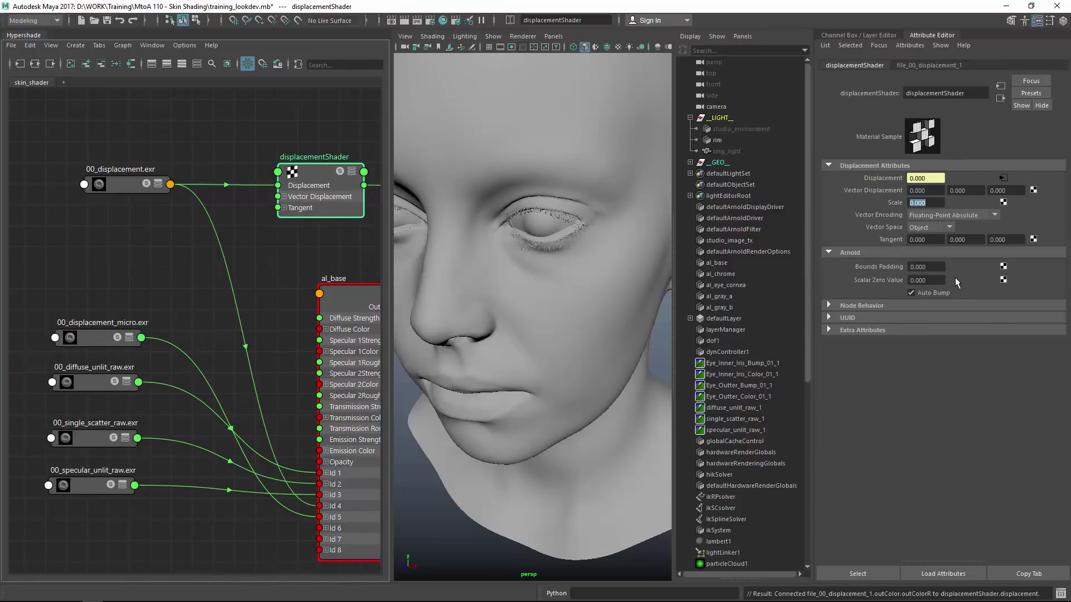
pyautogui.click(911, 292)
pyautogui.click(922, 280)
pyautogui.write('0')
pyautogui.press('f')
pyautogui.keyDown('alt'); pyautogui.moveTo(373, 223); pyautogui.dragTo(342, 258, button='middle'); pyautogui.keyUp('alt')
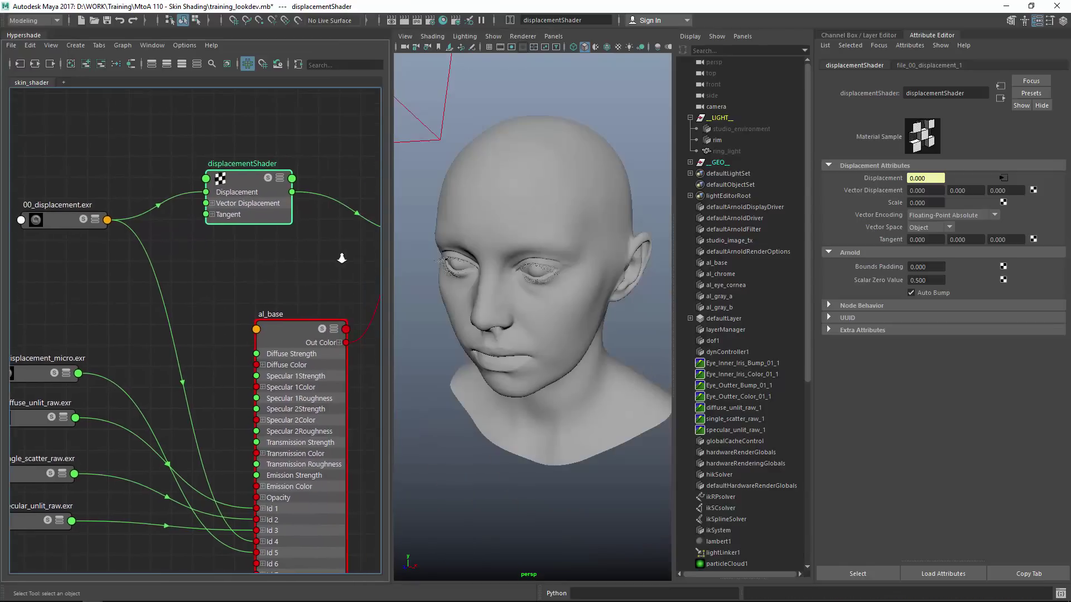
pyautogui.scroll(-2, 294, 266)
pyautogui.scroll(-1, 294, 266)
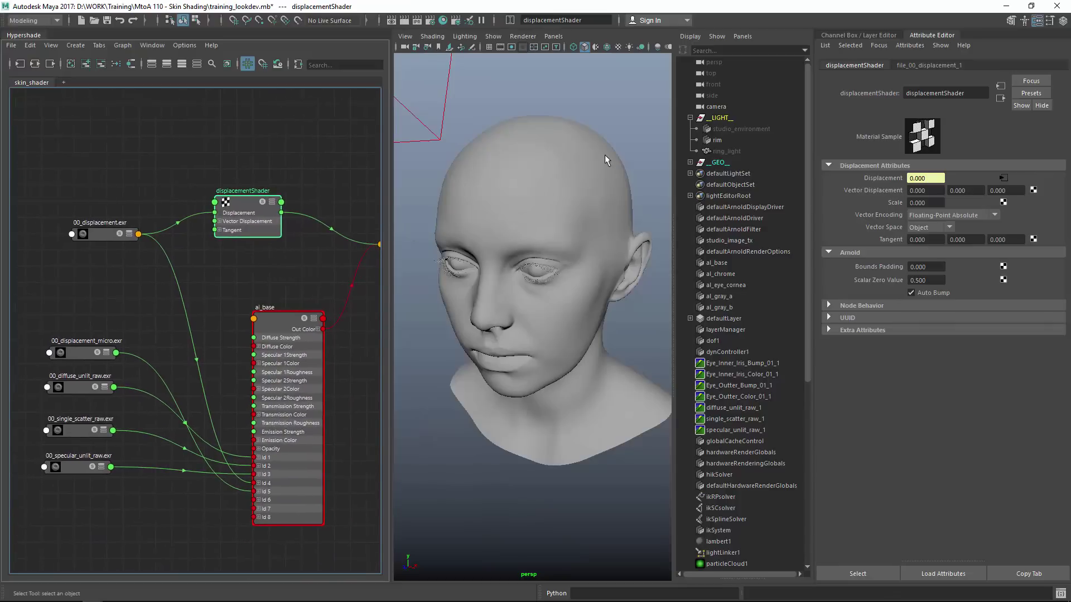
# Step: Render the head as wireframe and select Emily_head_trans inside the expanded __GEO__ group
pyautogui.click(495, 179)
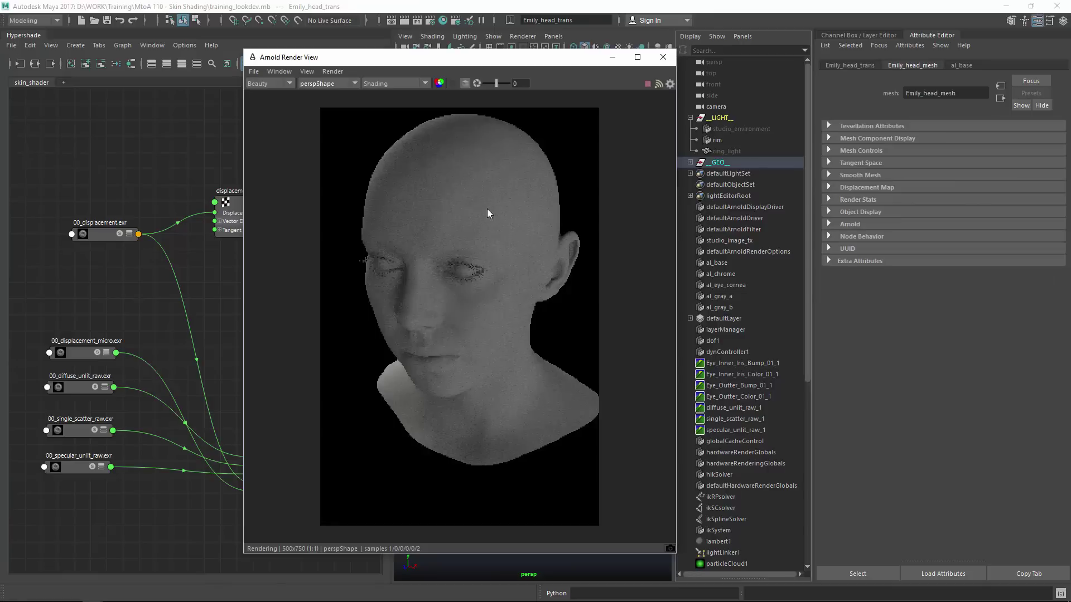
pyautogui.click(392, 82)
pyautogui.click(386, 114)
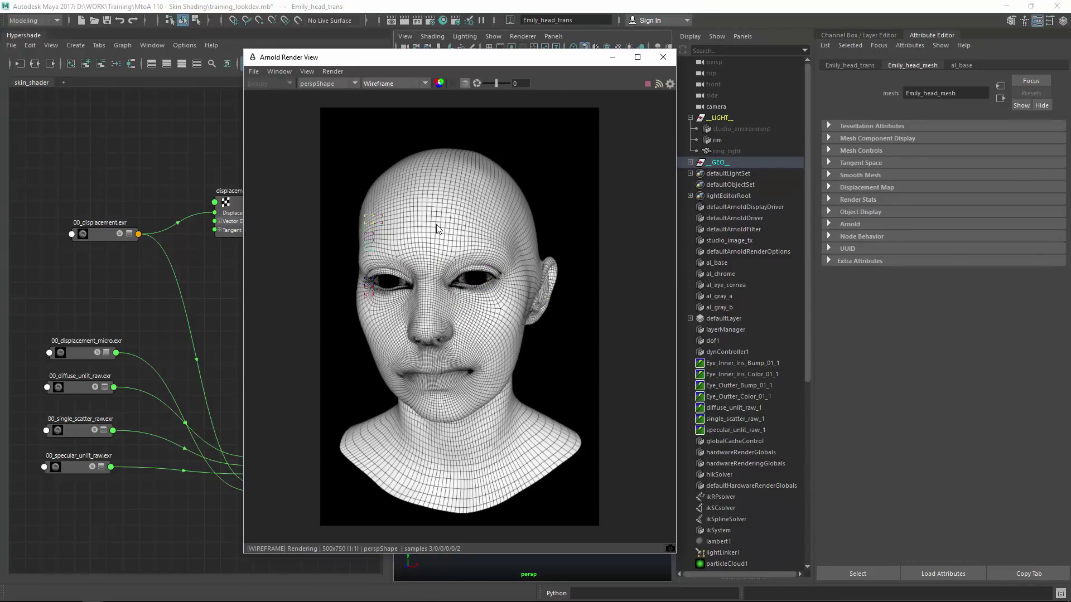
pyautogui.click(367, 272)
pyautogui.click(690, 163)
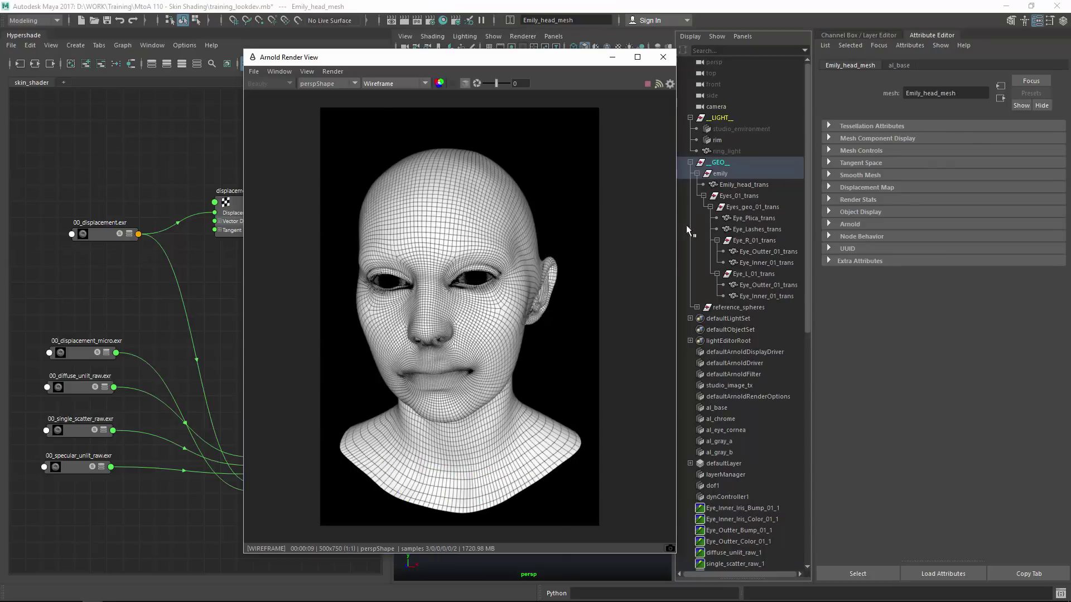
pyautogui.click(765, 189)
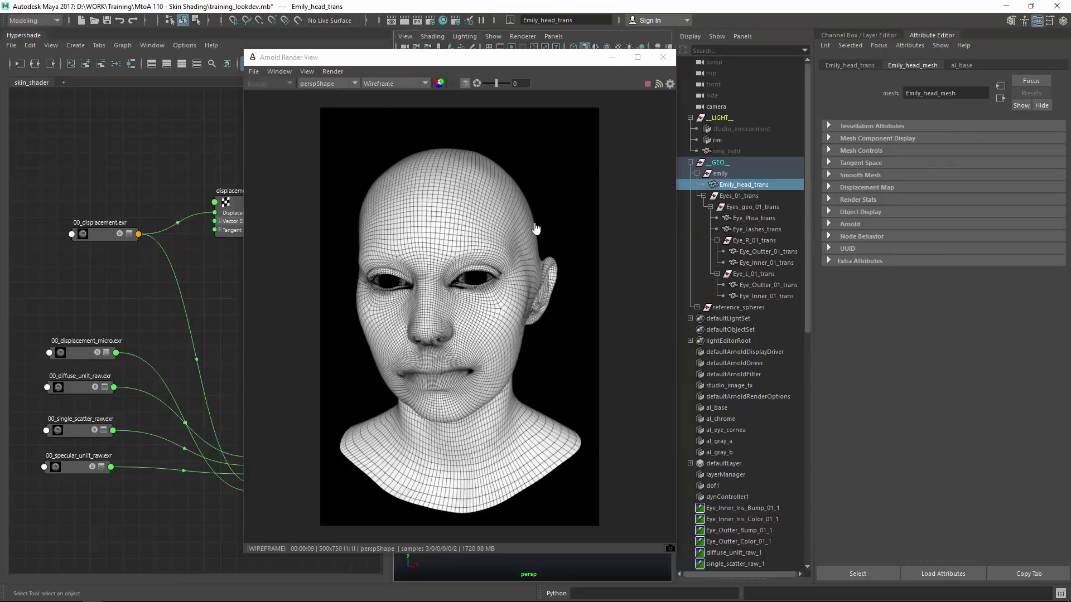
pyautogui.moveTo(554, 237); pyautogui.dragTo(371, 226)
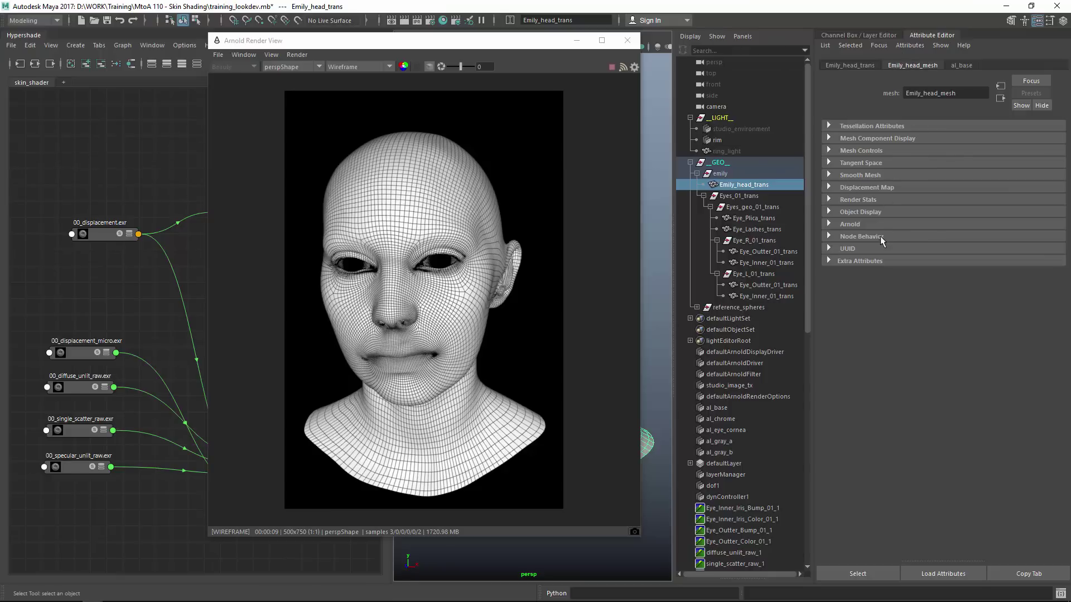
# Step: Give Emily_head_mesh catclark Arnold subdivision with 2 iterations
pyautogui.click(850, 225)
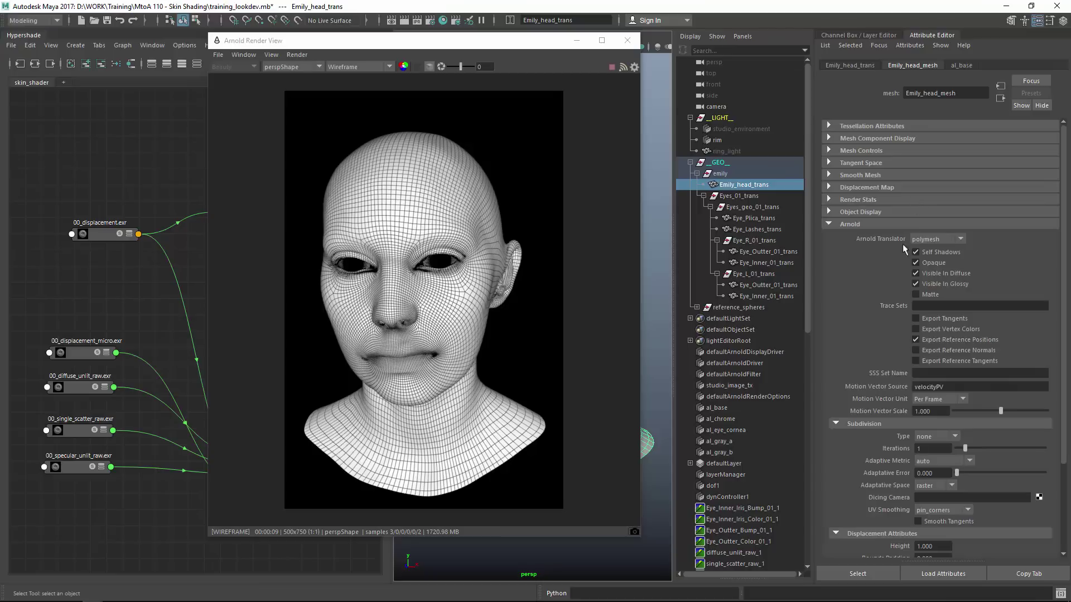
pyautogui.scroll(-3, 857, 432)
pyautogui.click(936, 364)
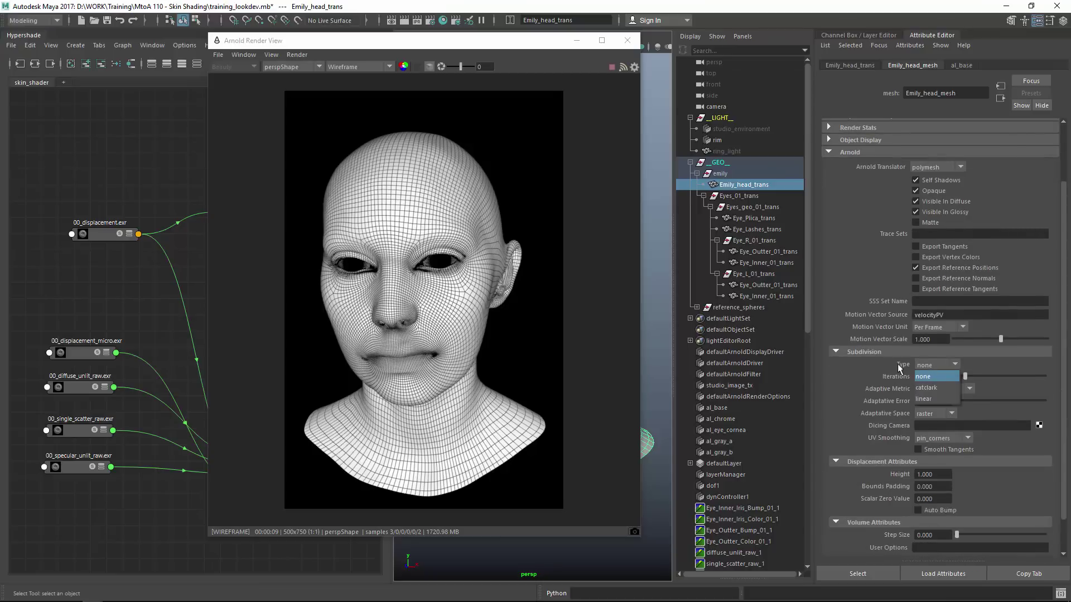
pyautogui.click(937, 382)
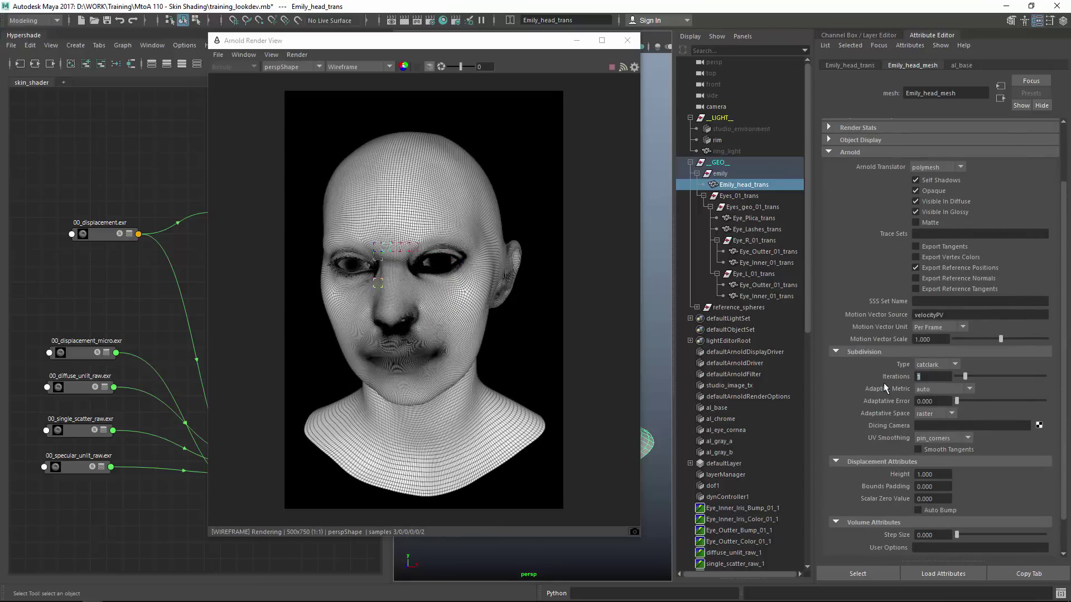
pyautogui.write('2')
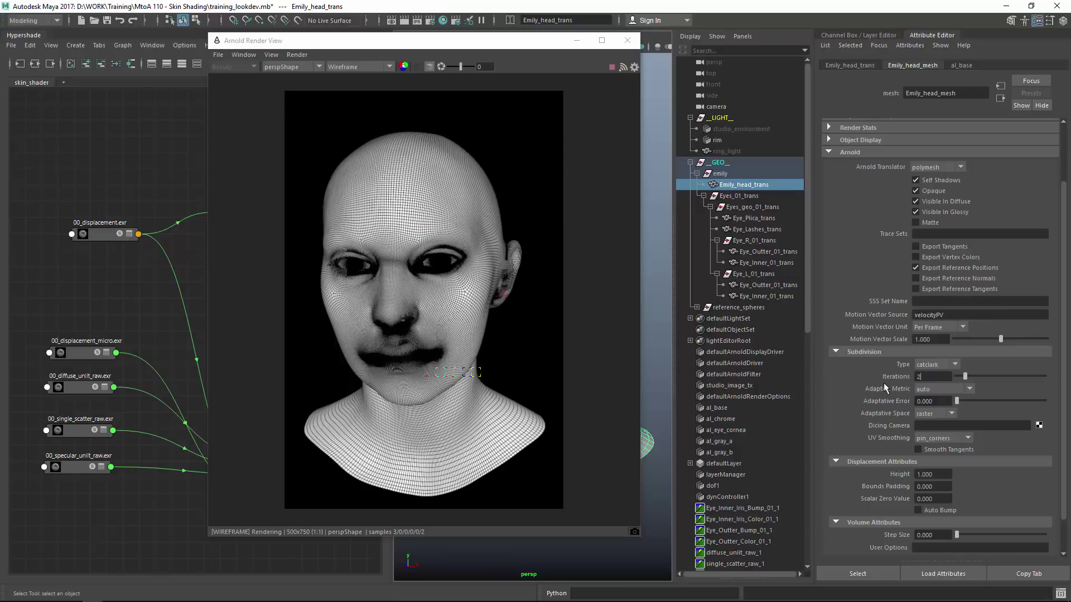
pyautogui.press('Return')
# Step: Switch the Arnold Render View preview to Basic shading and frame the face between the eyes
pyautogui.click(507, 227)
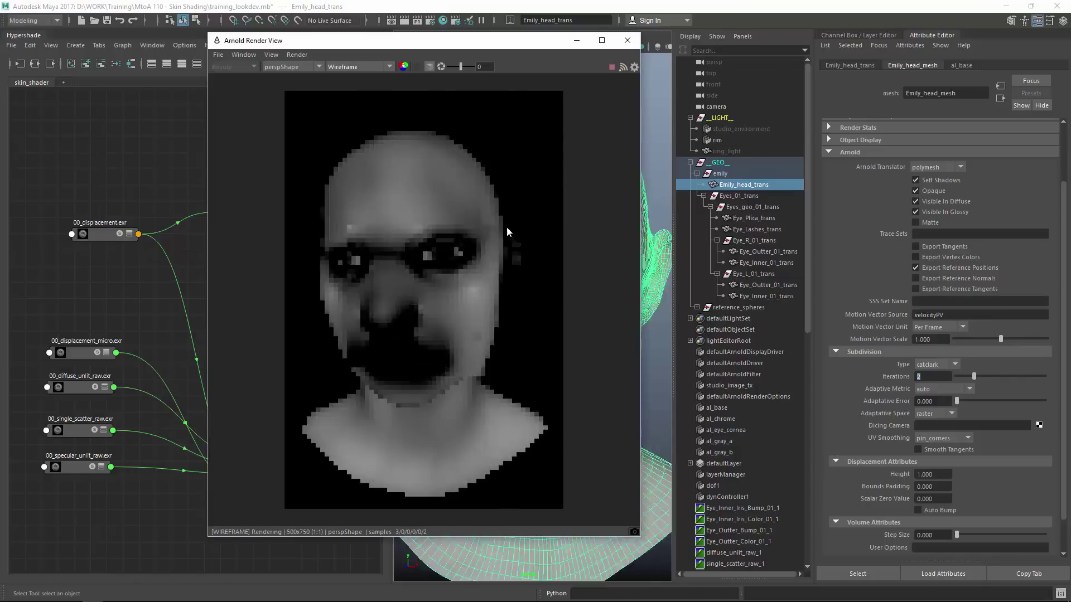
pyautogui.scroll(5, 502, 227)
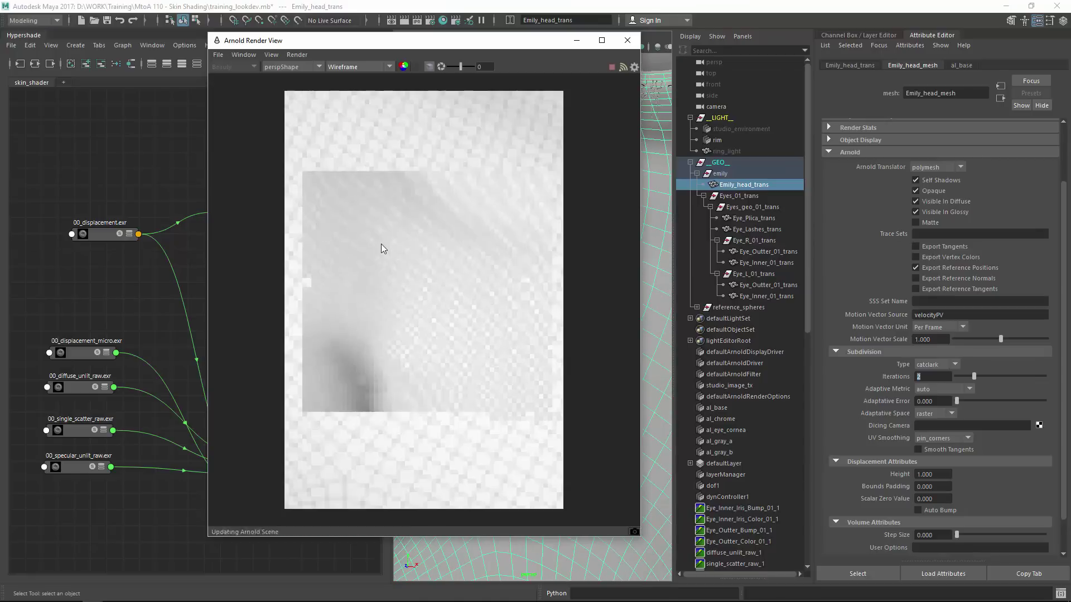
pyautogui.scroll(2, 480, 280)
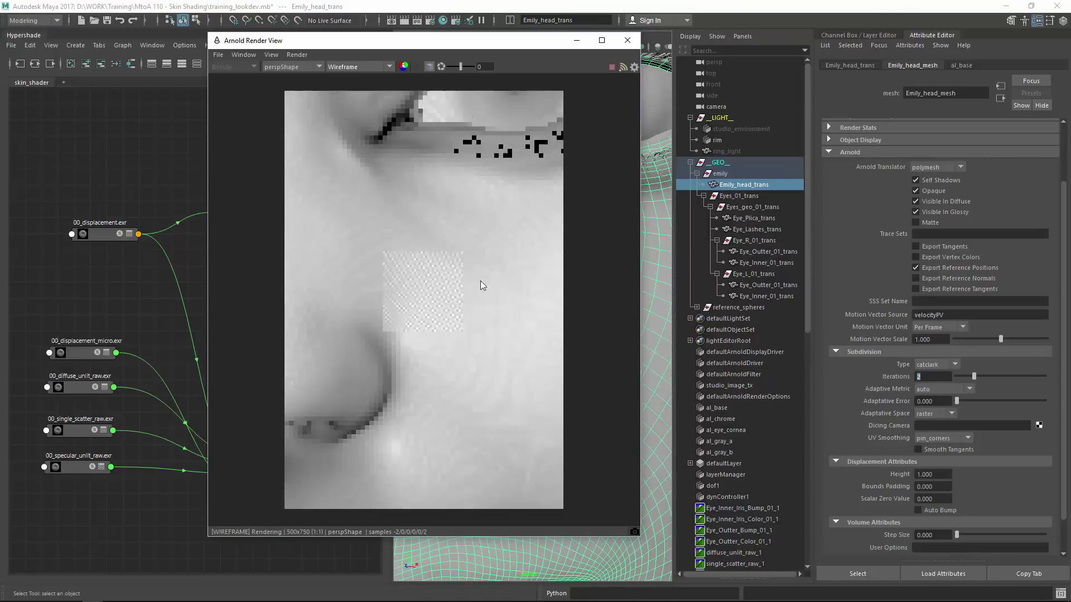
pyautogui.click(357, 67)
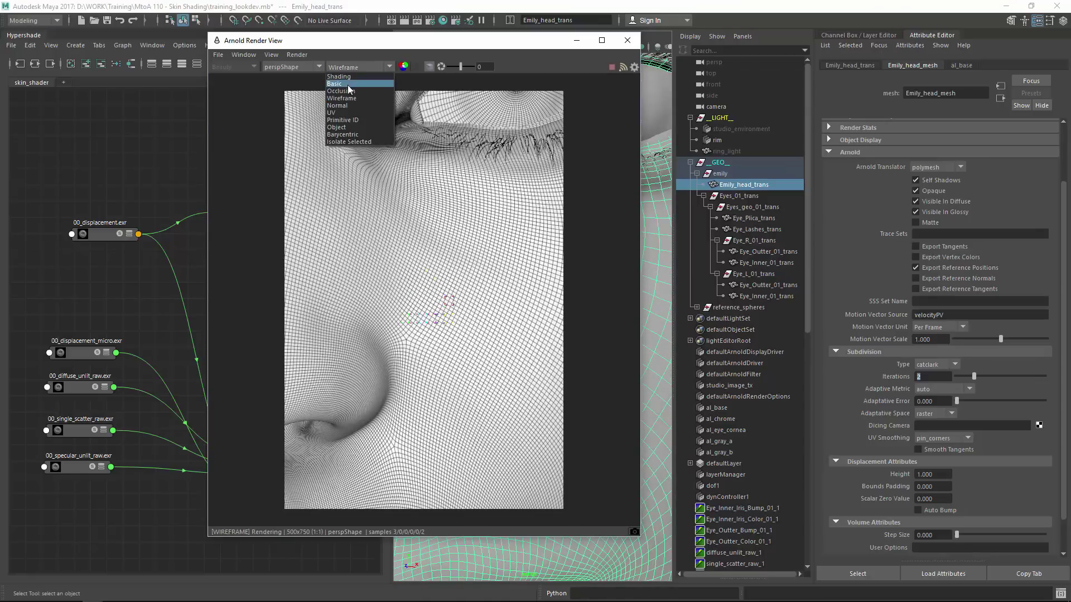
pyautogui.click(347, 84)
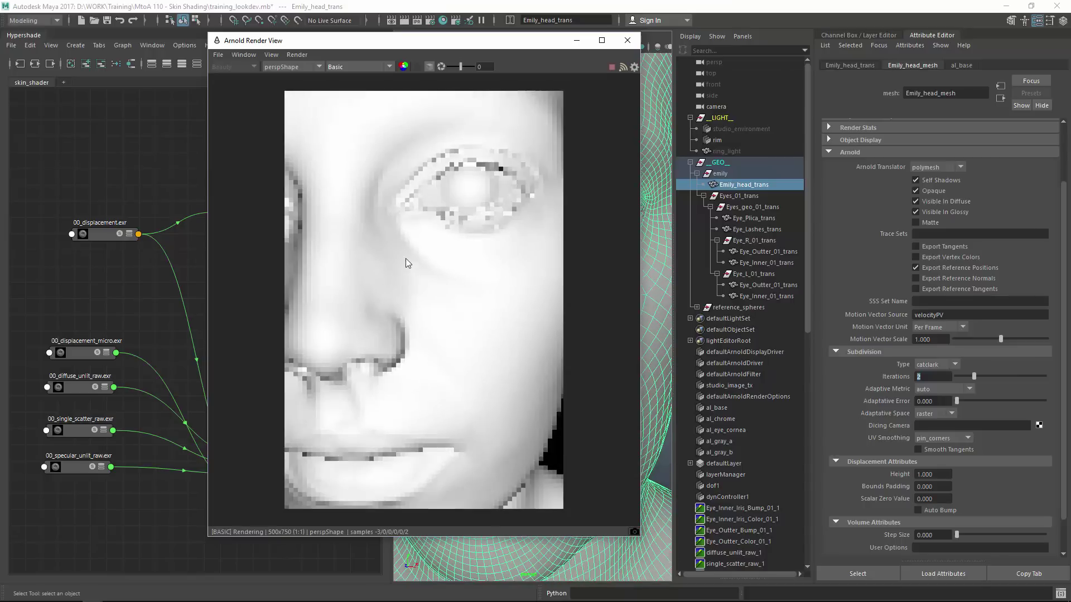
pyautogui.moveTo(406, 259)
pyautogui.keyDown('alt'); pyautogui.mouseDown()
pyautogui.moveTo(460, 288)
pyautogui.moveTo(426, 288)
pyautogui.mouseUp(); pyautogui.keyUp('alt')
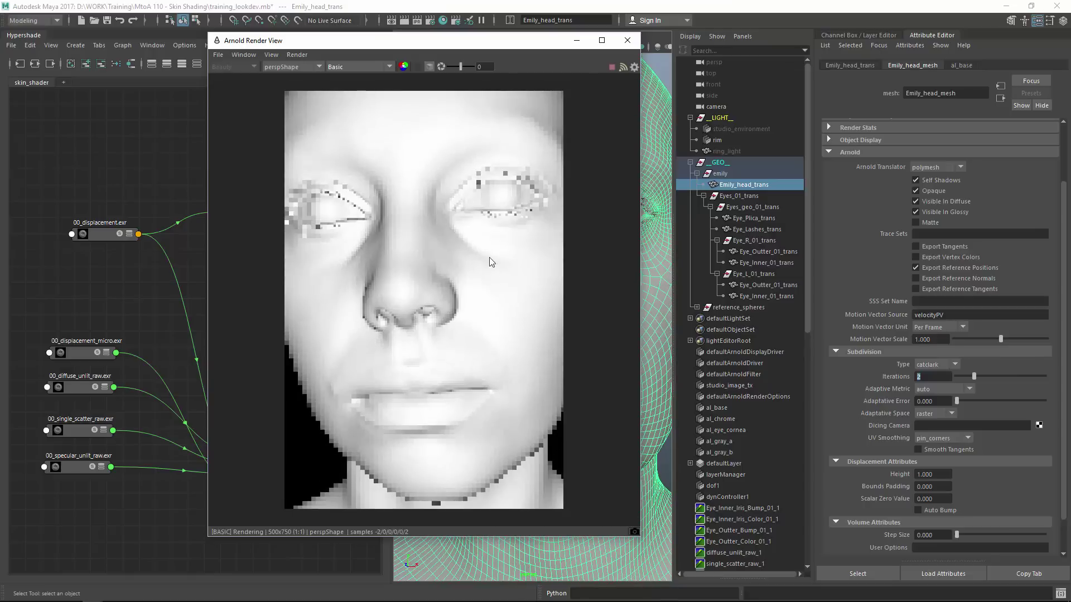
pyautogui.click(92, 233)
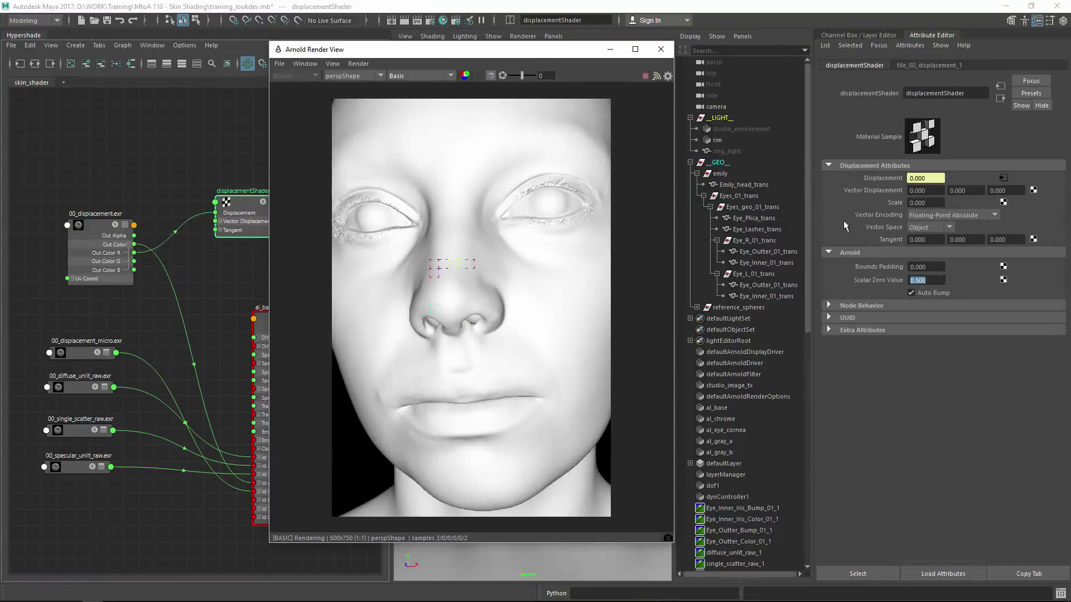
# Step: Set displacement Scale 1 and Scalar Zero Value 0, then raise Scale to 5
pyautogui.click(929, 203)
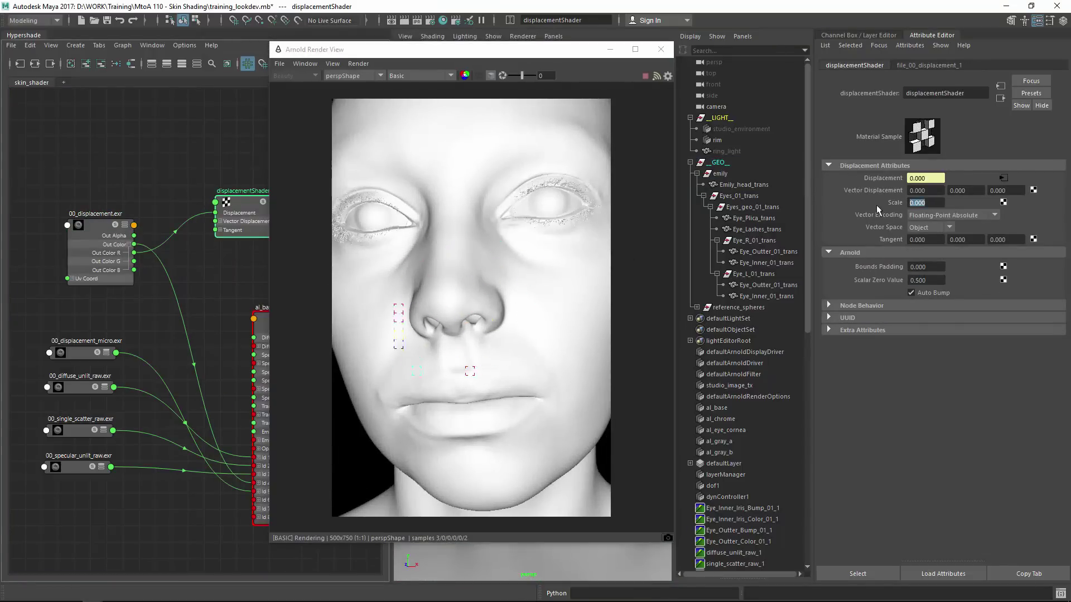
pyautogui.write('1')
pyautogui.press('Return')
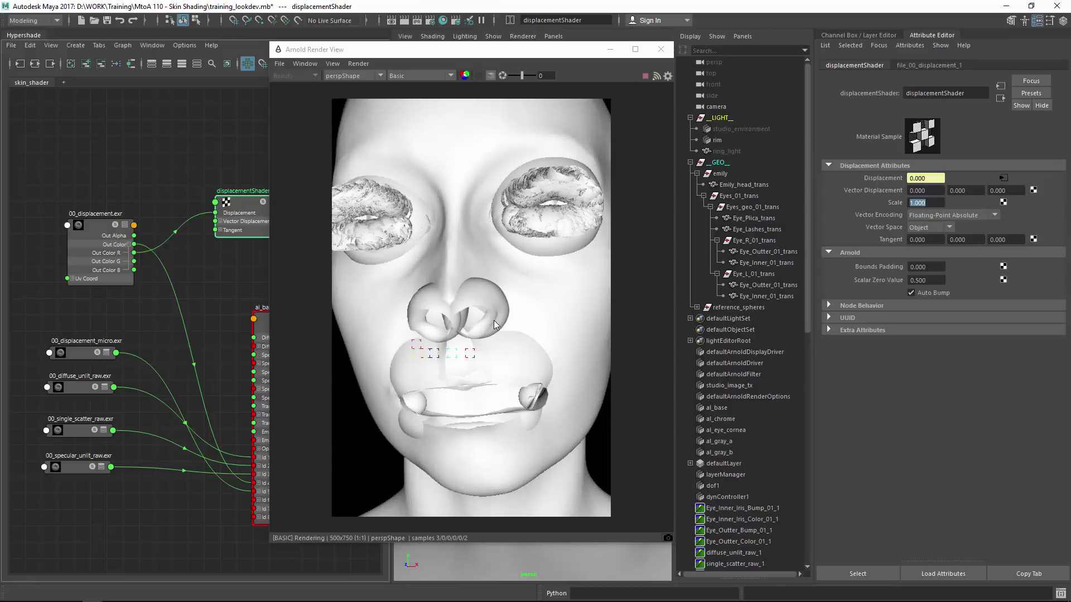
pyautogui.click(934, 283)
pyautogui.write('0')
pyautogui.press('Return')
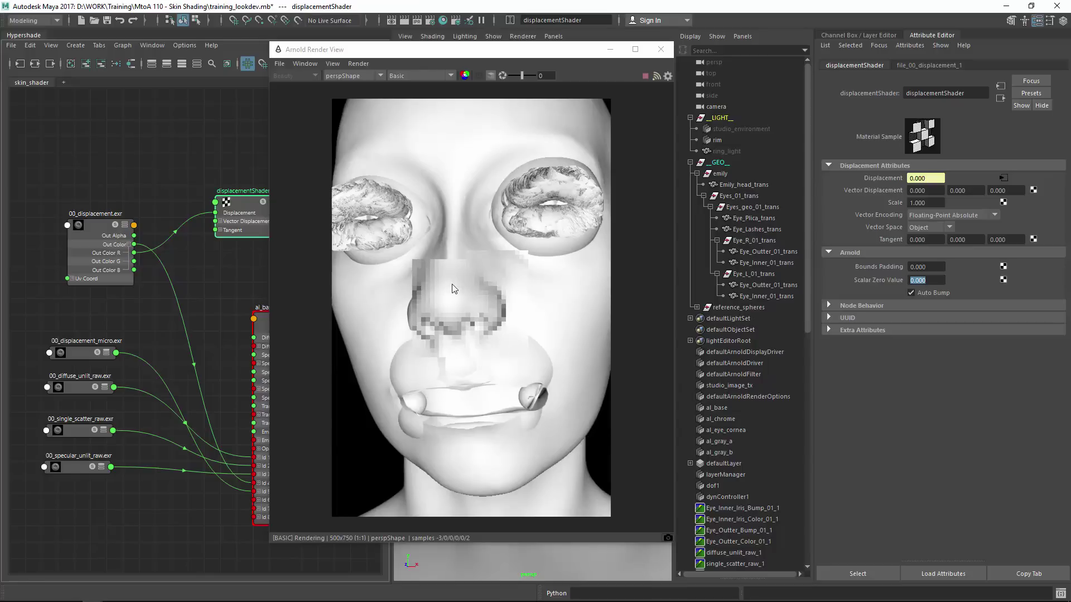
pyautogui.scroll(1, 511, 265)
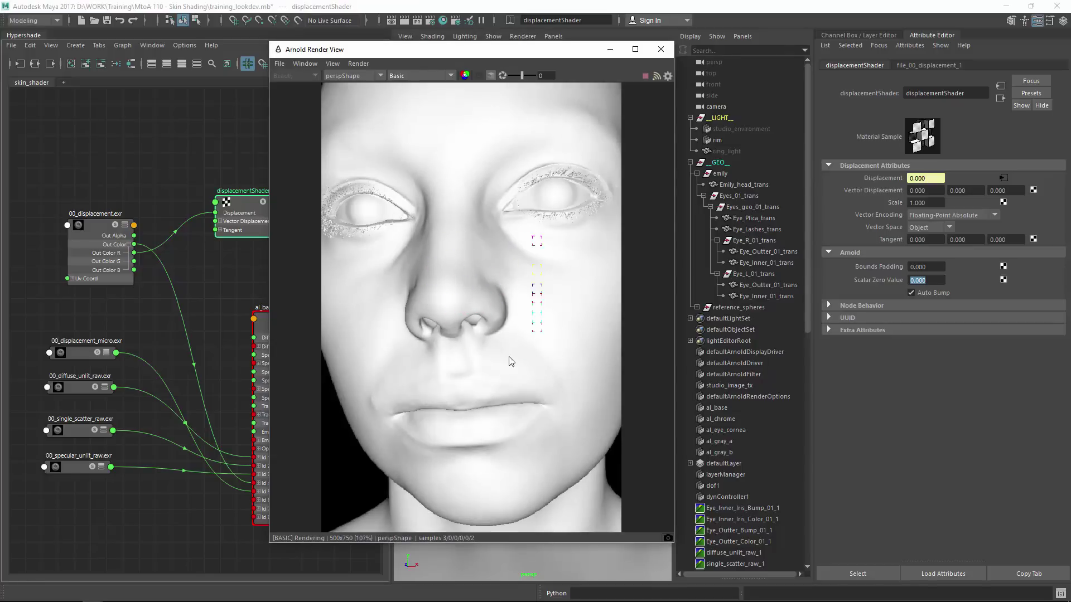
pyautogui.click(921, 203)
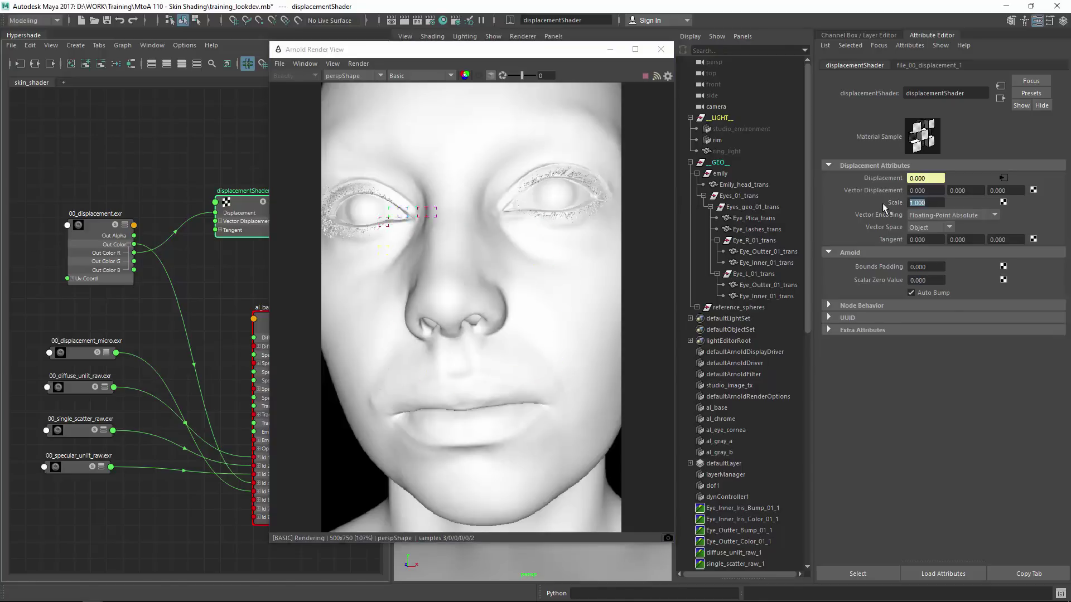
pyautogui.write('5')
pyautogui.press('Return')
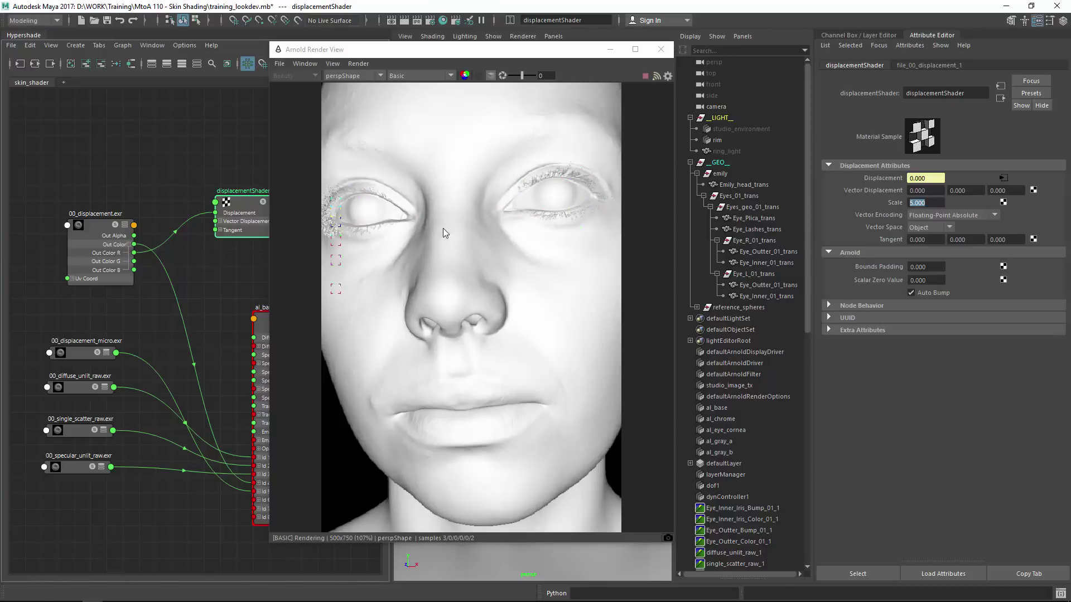
# Step: Frame a close-up of the nose, eye and cheek, then store a Render View snapshot
pyautogui.keyDown('alt'); pyautogui.moveTo(442, 233); pyautogui.dragTo(504, 286); pyautogui.keyUp('alt')
pyautogui.keyDown('alt'); pyautogui.moveTo(504, 286); pyautogui.dragTo(543, 274, button='right'); pyautogui.keyUp('alt')
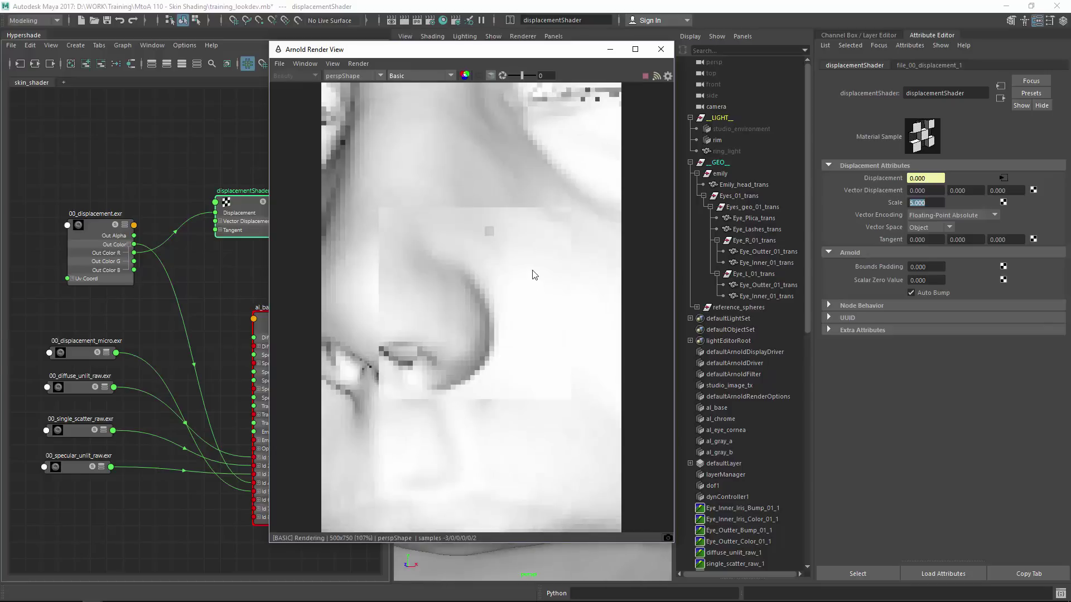
pyautogui.moveTo(534, 274)
pyautogui.keyDown('alt'); pyautogui.mouseDown()
pyautogui.moveTo(420, 206)
pyautogui.moveTo(493, 218)
pyautogui.moveTo(476, 232)
pyautogui.mouseUp(); pyautogui.keyUp('alt')
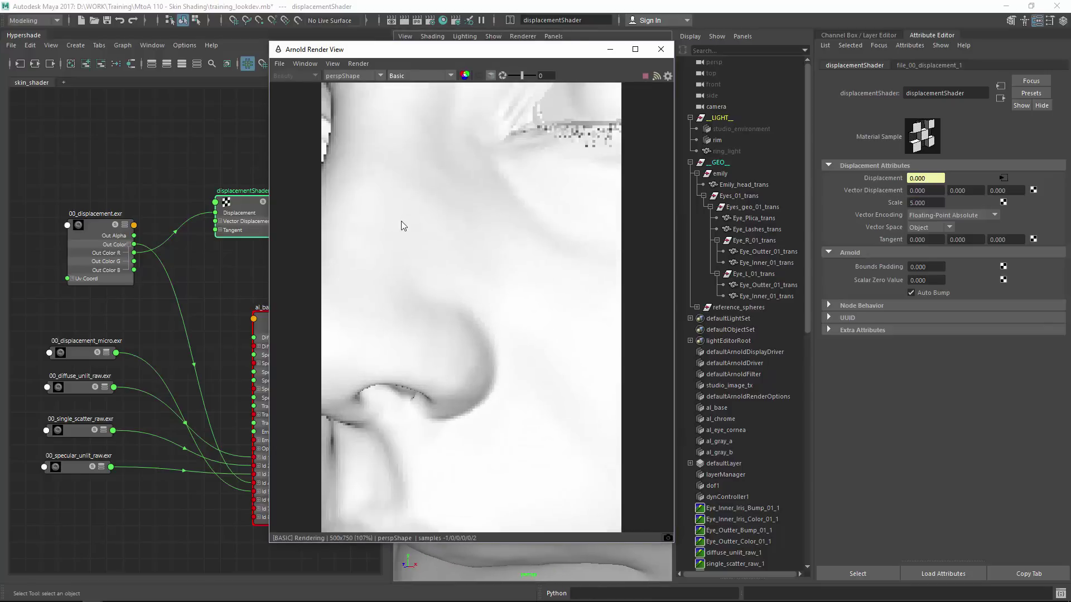
pyautogui.moveTo(382, 182)
pyautogui.keyDown('alt'); pyautogui.mouseDown()
pyautogui.moveTo(430, 181)
pyautogui.moveTo(442, 155)
pyautogui.moveTo(424, 352)
pyautogui.moveTo(439, 270)
pyautogui.moveTo(476, 366)
pyautogui.moveTo(447, 351)
pyautogui.moveTo(441, 312)
pyautogui.moveTo(465, 310)
pyautogui.mouseUp(); pyautogui.keyUp('alt')
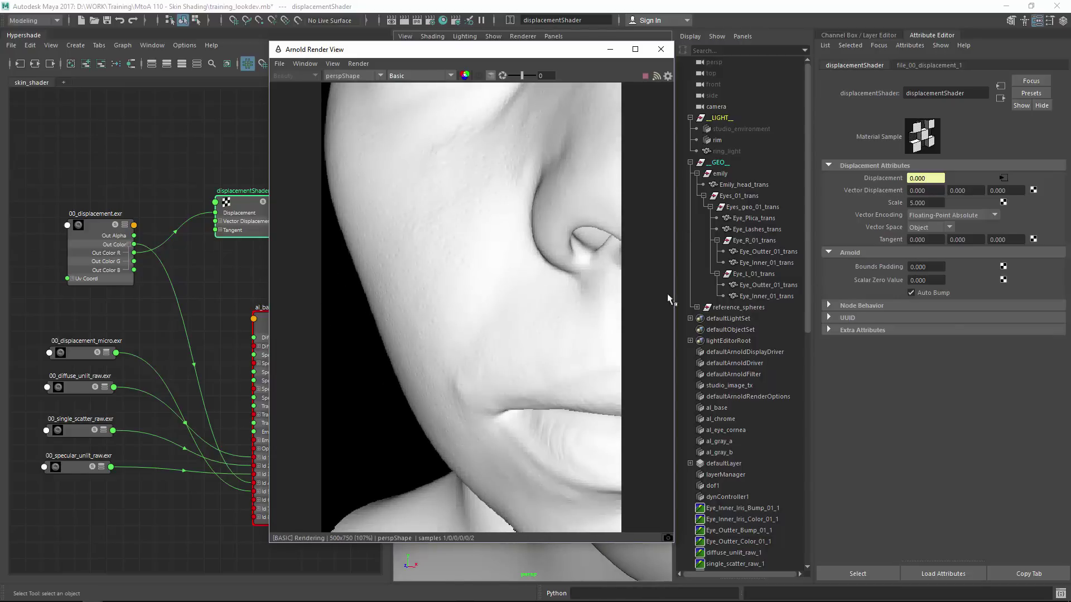
pyautogui.click(668, 539)
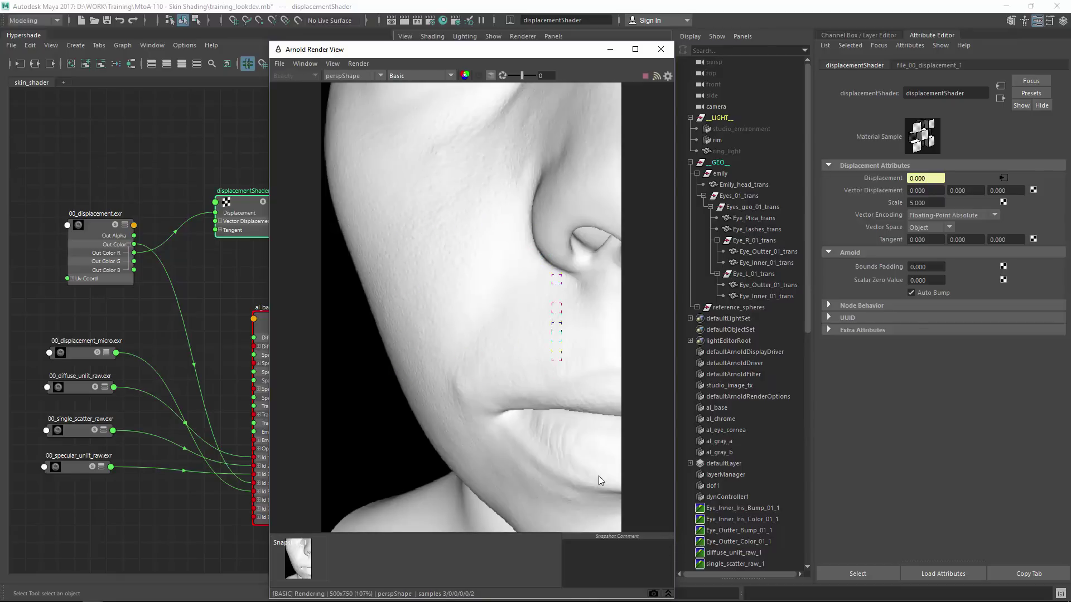
# Step: Toggle Auto Bump off and back on, comparing the live render against the snapshot
pyautogui.click(912, 292)
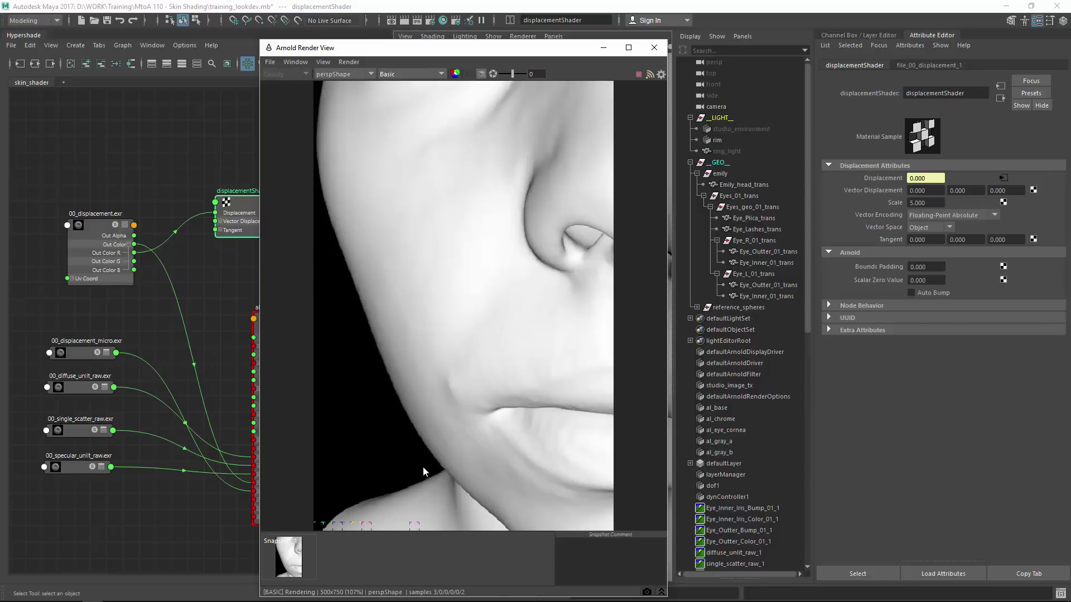
pyautogui.click(290, 566)
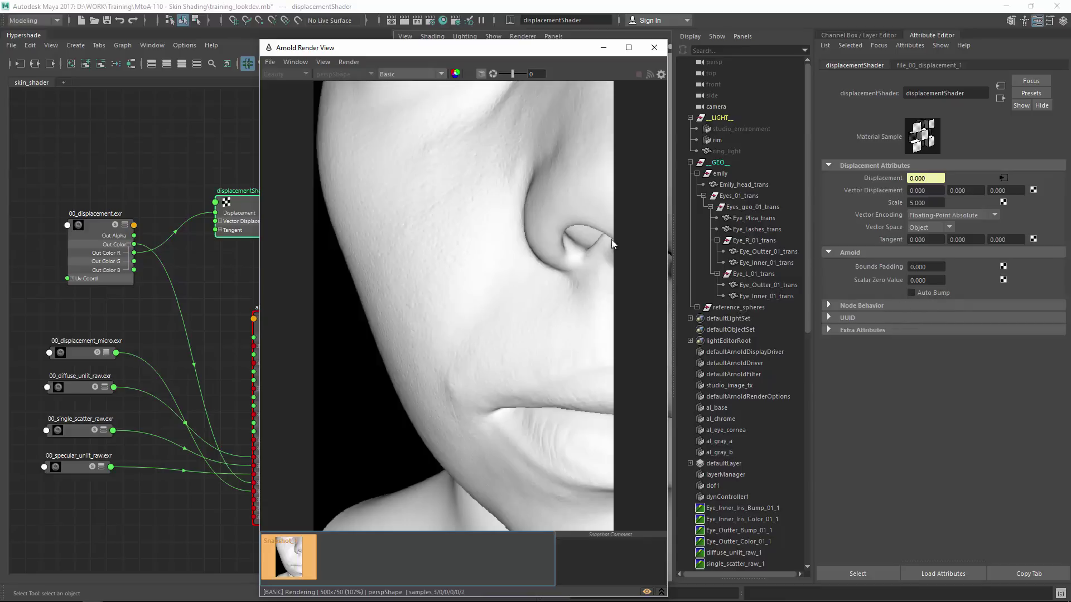
pyautogui.click(300, 565)
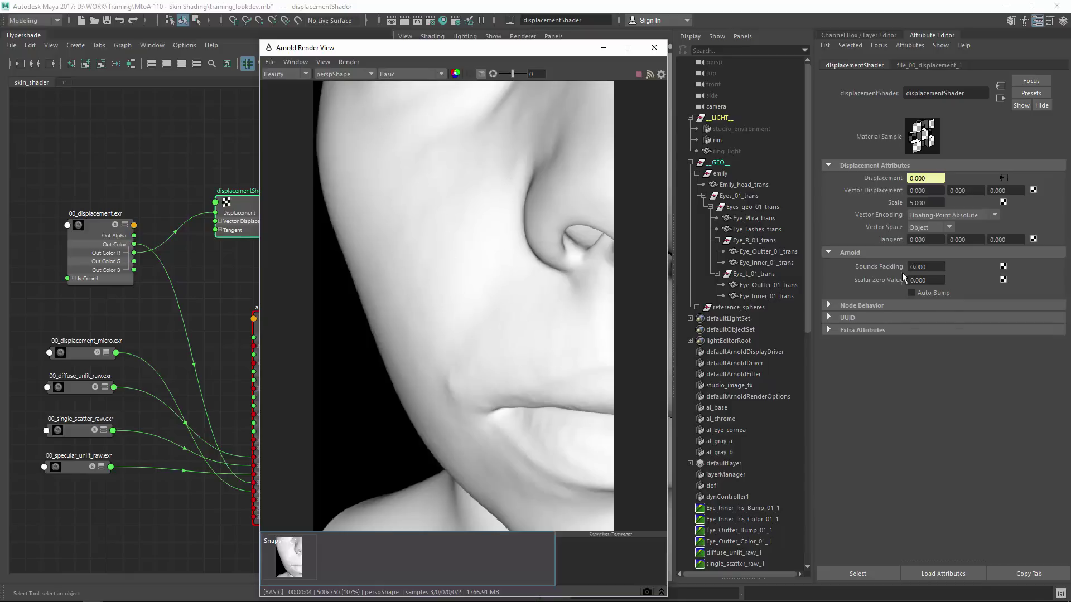
pyautogui.click(912, 294)
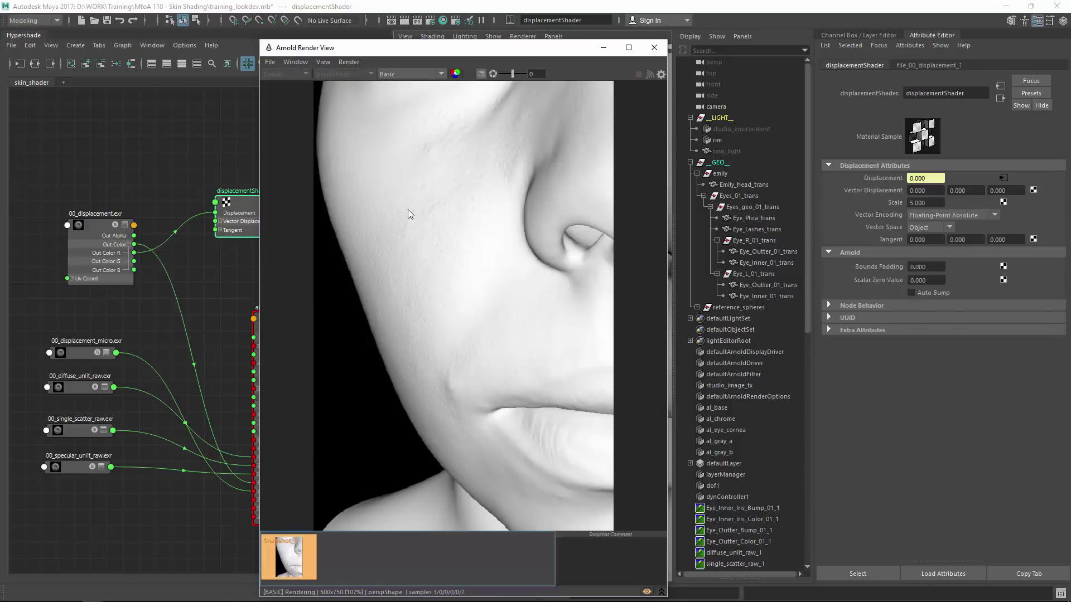
pyautogui.click(911, 292)
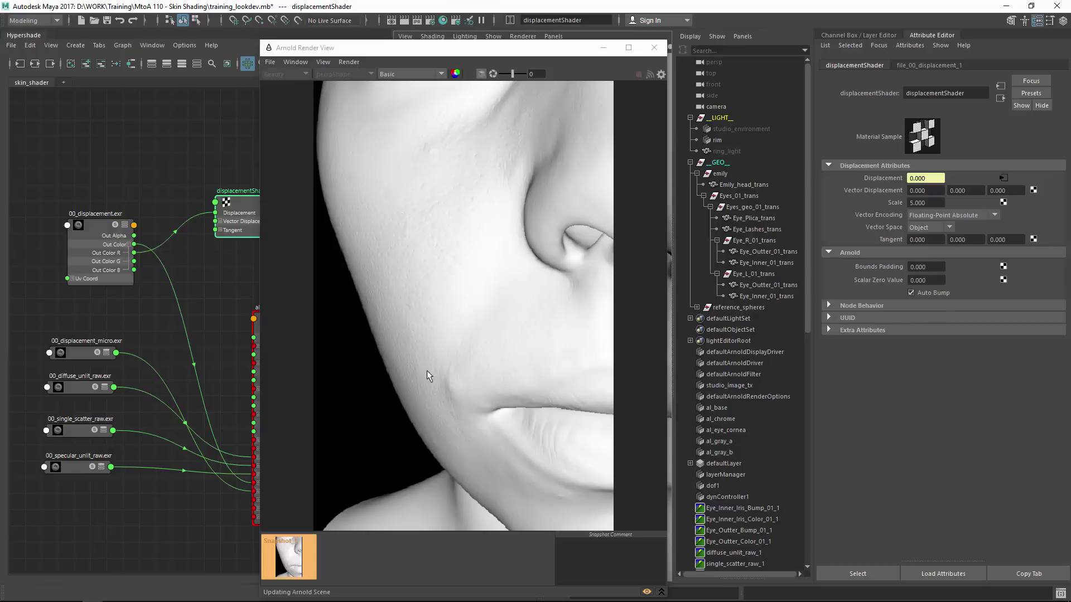
# Step: Switch the preview to Shading mode and crop the render to the mouth region
pyautogui.click(404, 73)
pyautogui.click(400, 84)
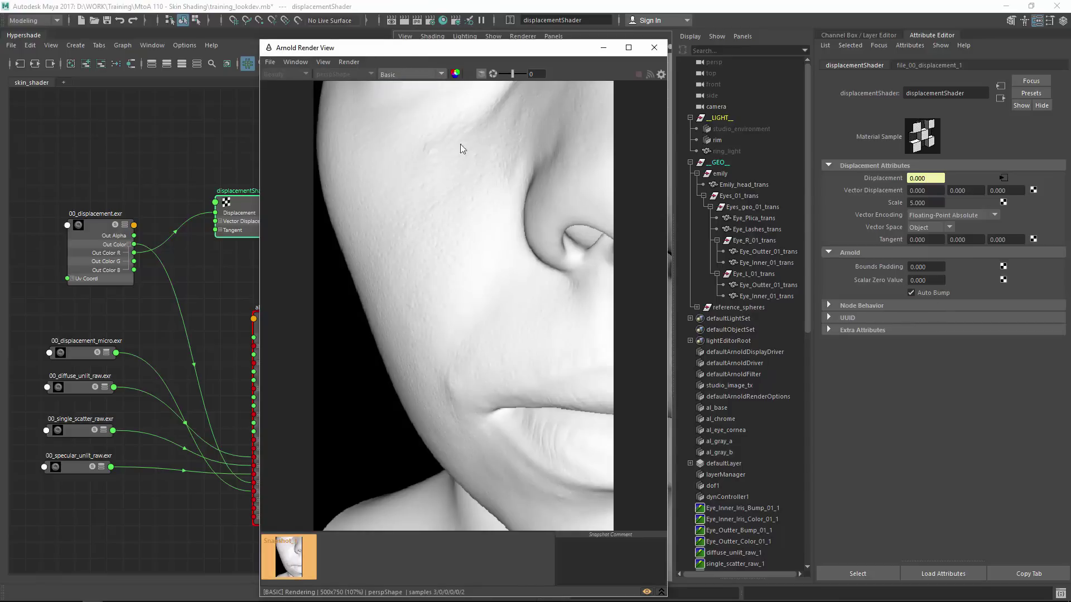
pyautogui.moveTo(455, 173); pyautogui.dragTo(391, 285)
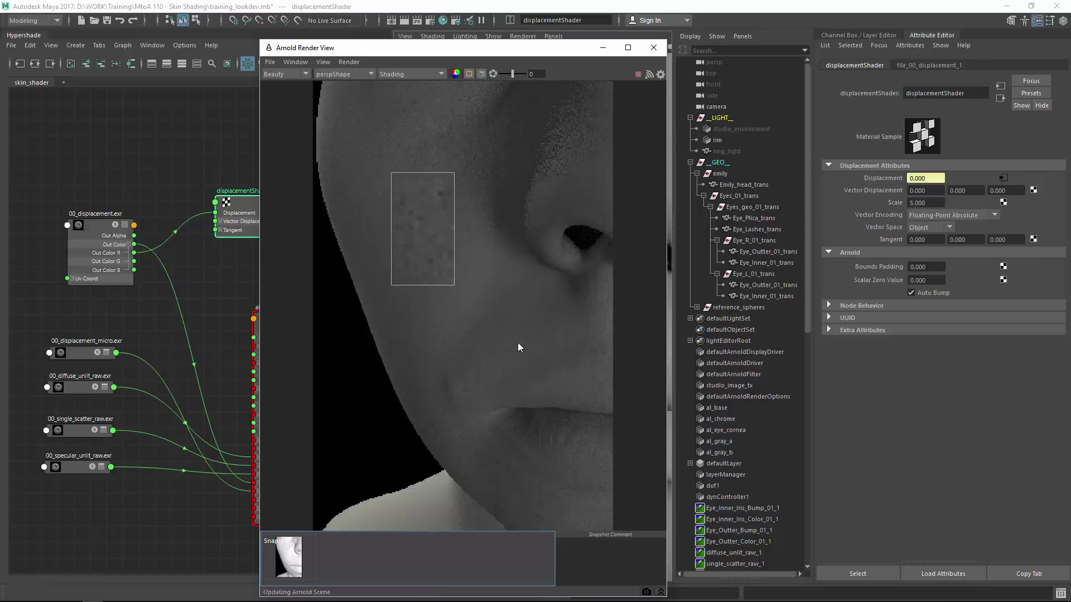
pyautogui.click(538, 329)
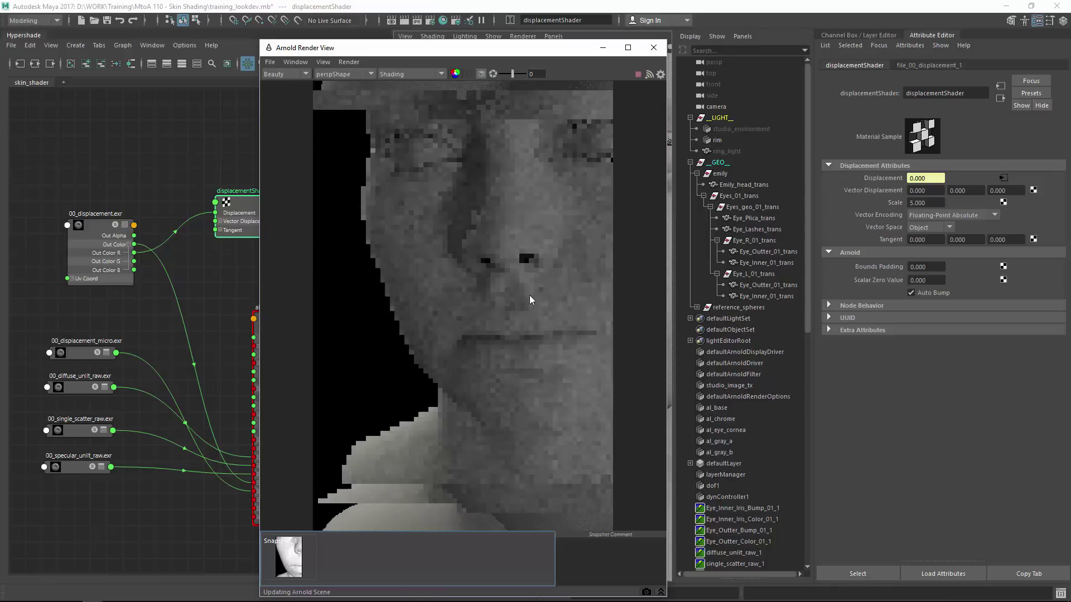
pyautogui.scroll(2, 452, 353)
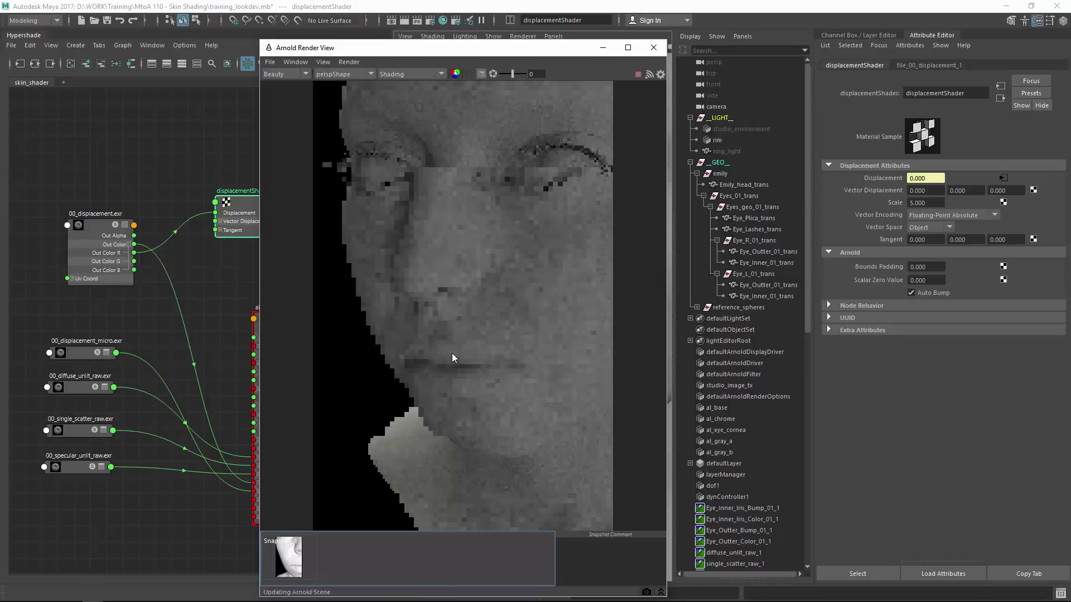
pyautogui.scroll(2, 490, 358)
pyautogui.scroll(2, 465, 306)
pyautogui.moveTo(469, 301); pyautogui.dragTo(385, 377)
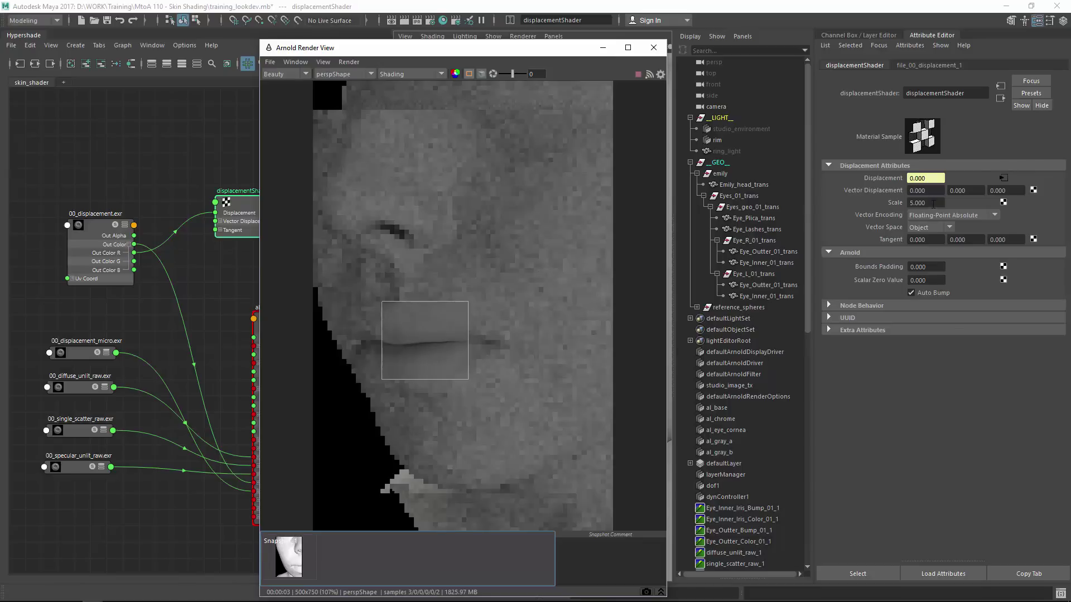
# Step: Set the displacement Scale to 8 and render from cameraShape
pyautogui.moveTo(933, 204); pyautogui.dragTo(888, 202)
pyautogui.write('8')
pyautogui.press('Return')
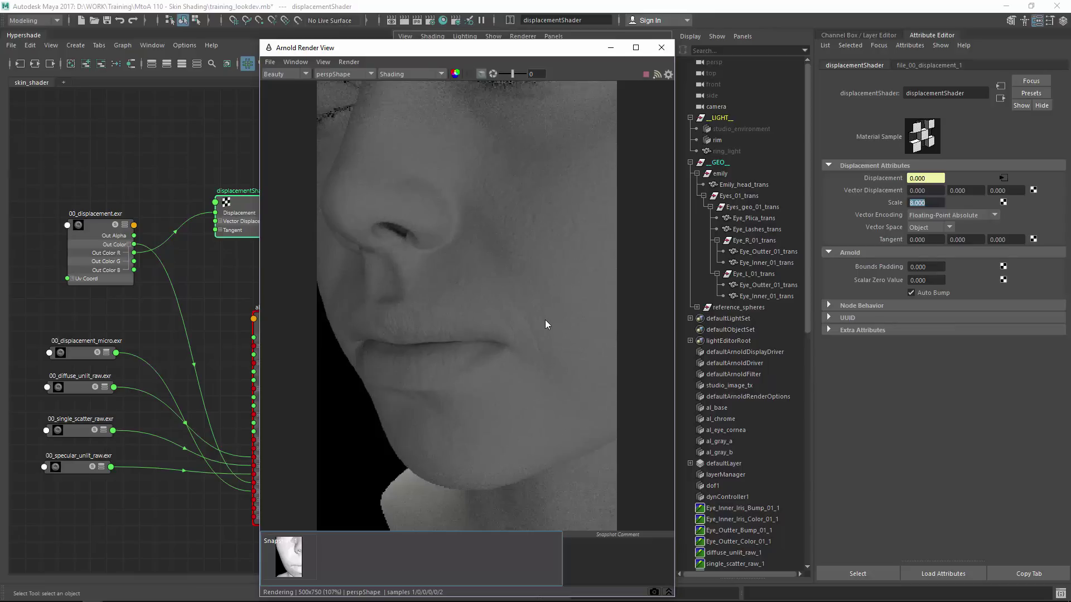
pyautogui.click(335, 74)
pyautogui.click(360, 117)
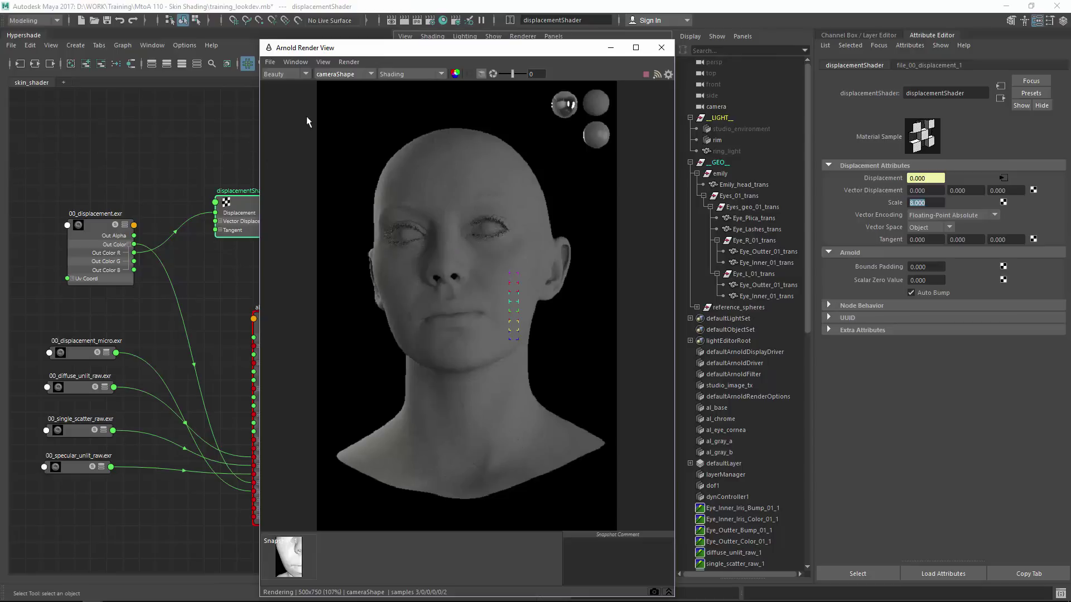
# Step: Give al_base's Specular 1 a Strength of 1 and Roughness of 0
pyautogui.moveTo(349, 48); pyautogui.dragTo(418, 46)
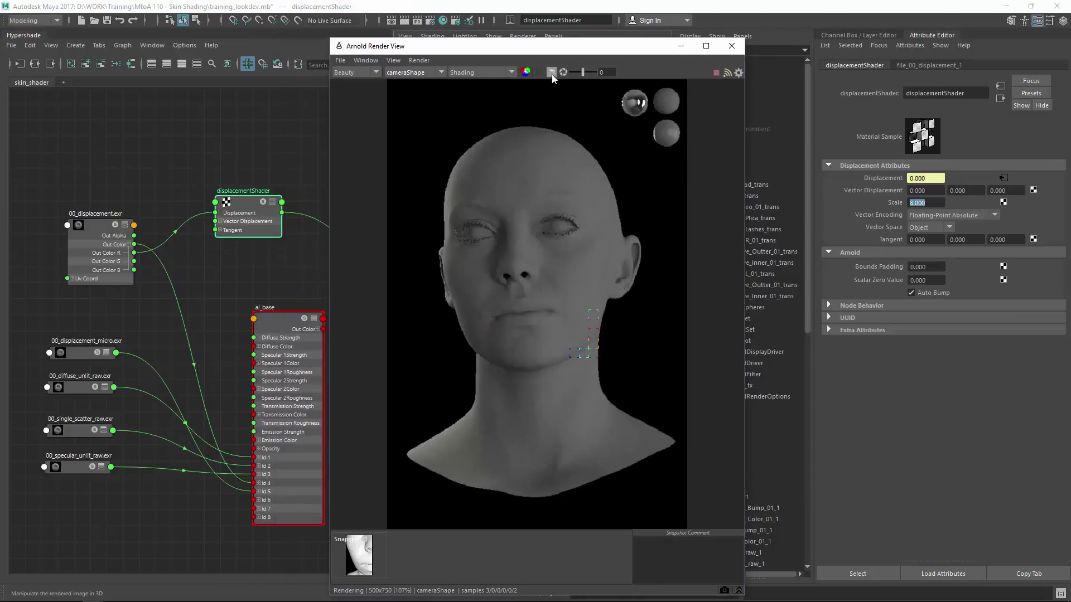
pyautogui.click(277, 326)
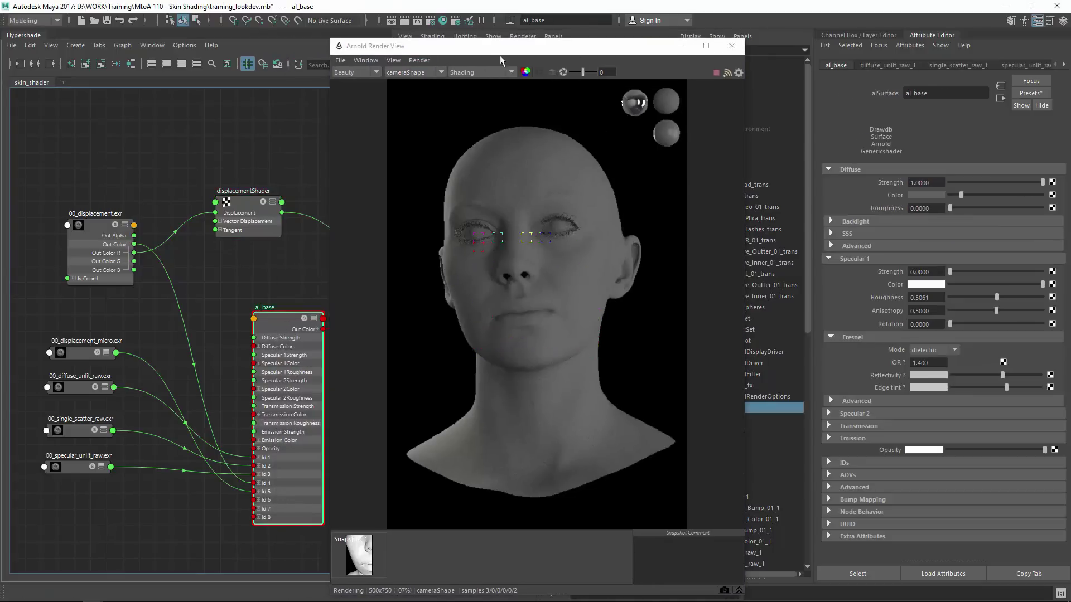
pyautogui.moveTo(500, 56); pyautogui.dragTo(410, 45)
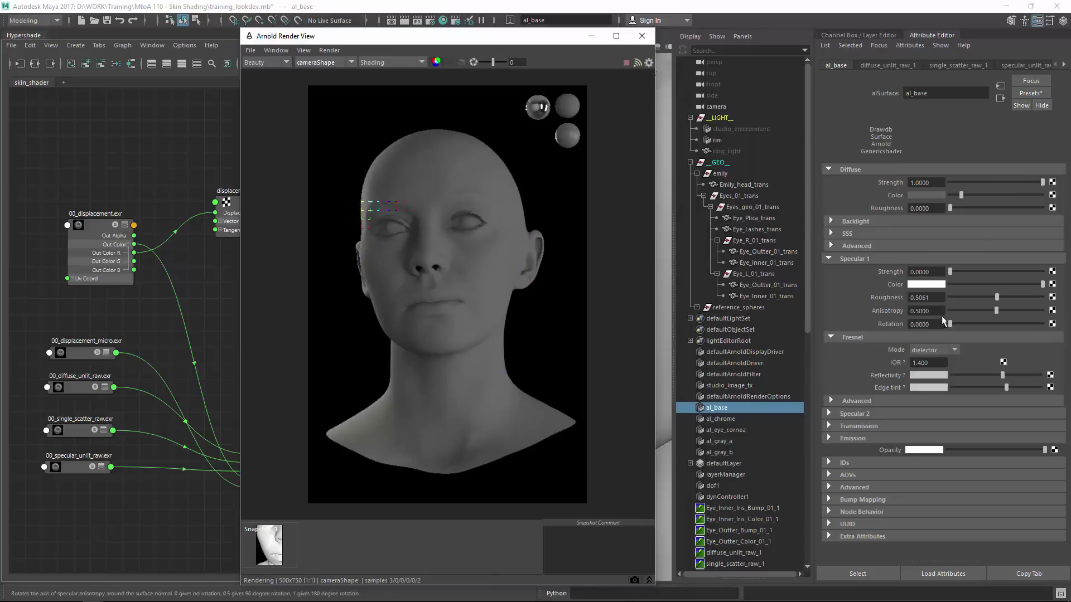
pyautogui.moveTo(996, 298)
pyautogui.mouseDown()
pyautogui.moveTo(950, 297)
pyautogui.moveTo(1069, 266)
pyautogui.mouseUp()
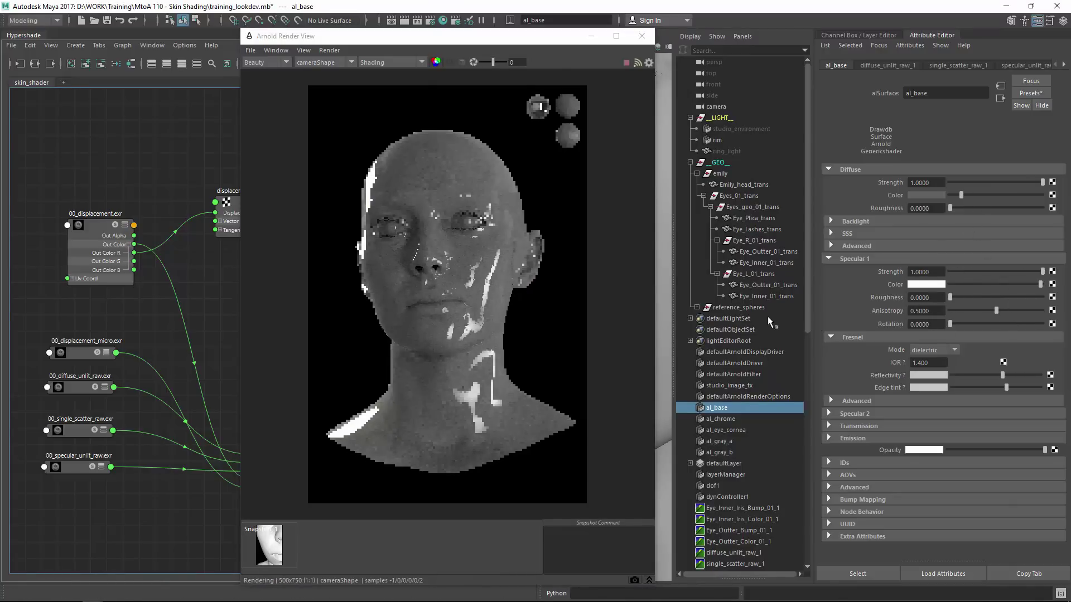
# Step: Render from perspShape with a crop region drawn over the nose
pyautogui.moveTo(433, 251); pyautogui.dragTo(514, 288)
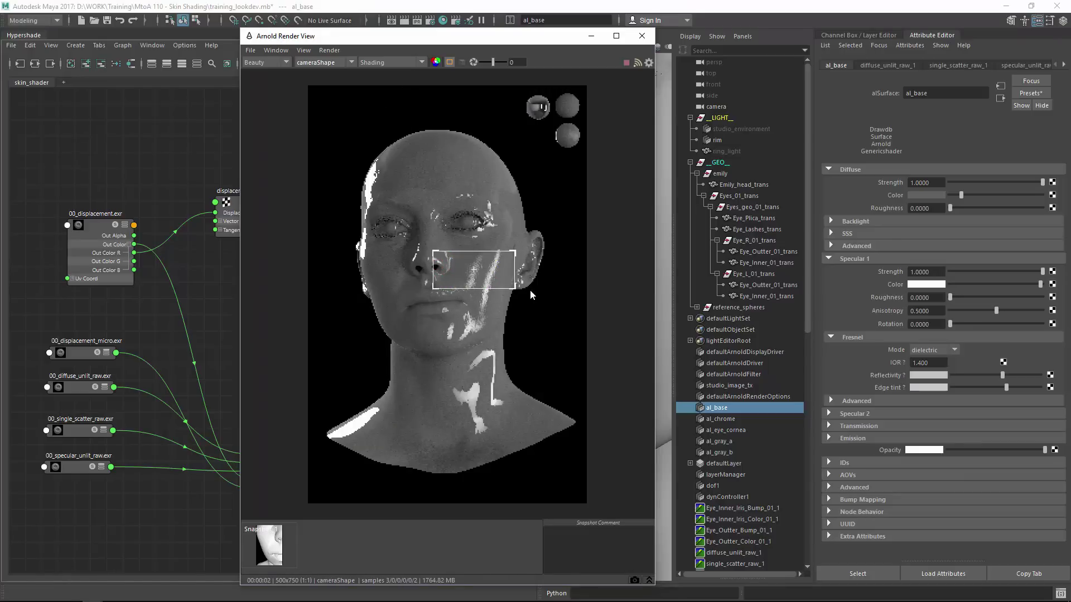
pyautogui.click(331, 64)
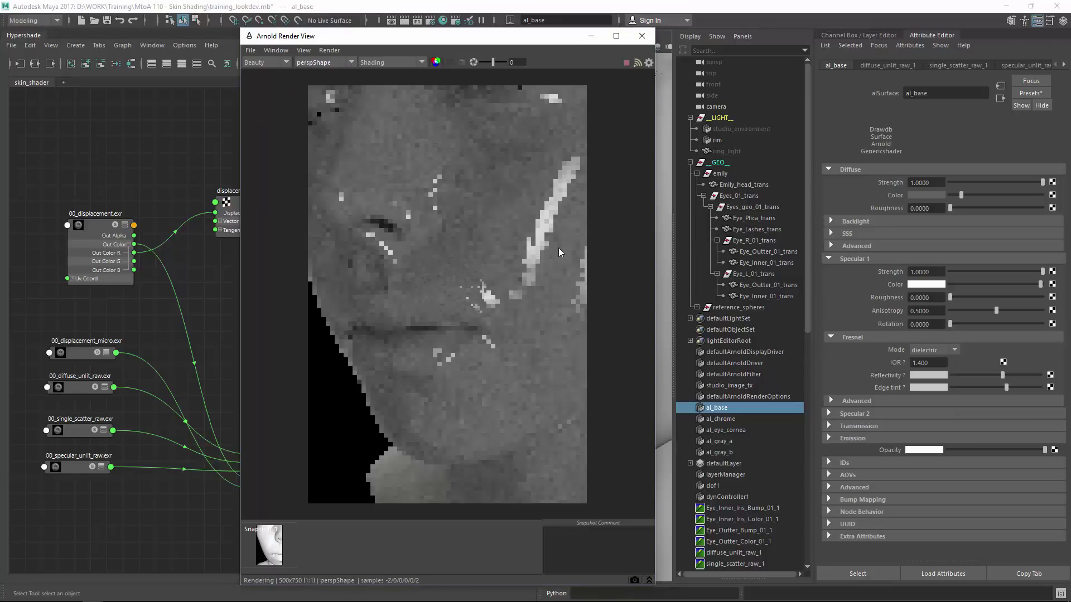
pyautogui.moveTo(482, 216); pyautogui.dragTo(557, 275)
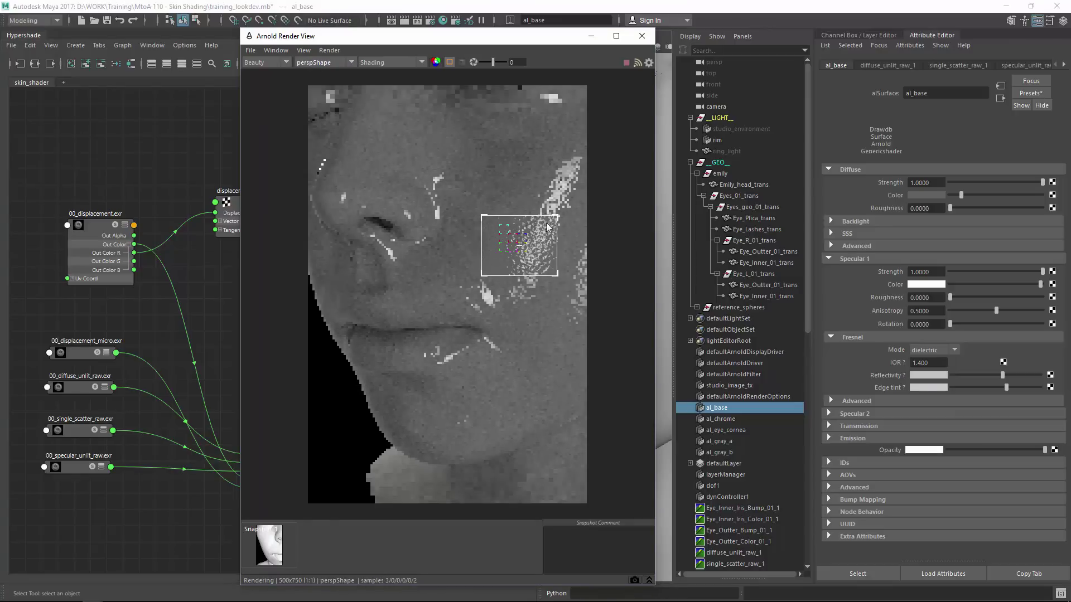
pyautogui.moveTo(350, 162); pyautogui.dragTo(500, 302)
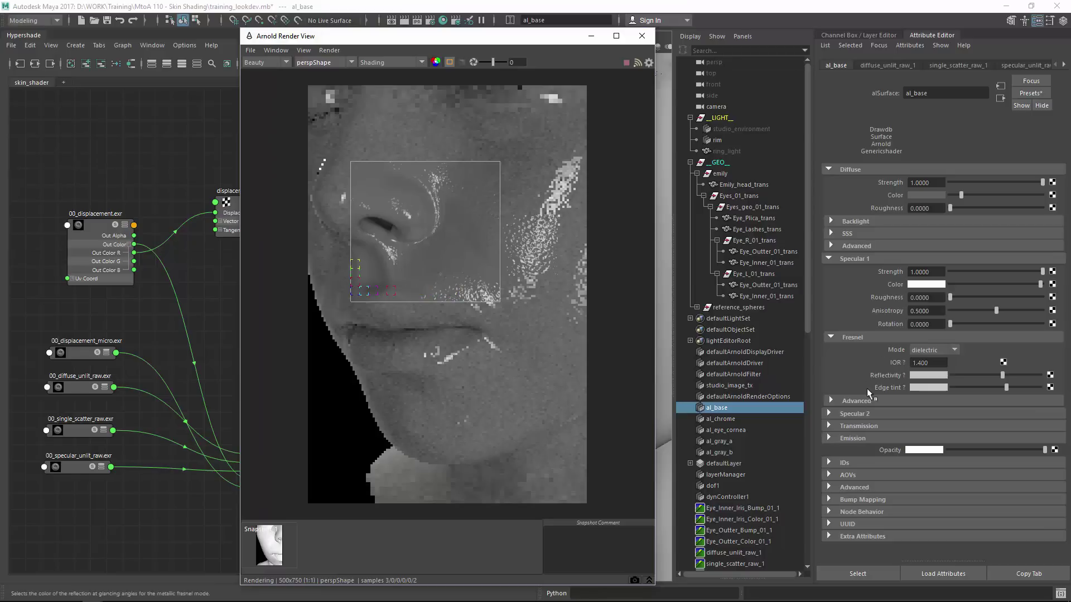
# Step: In Specular 1 Advanced, try the beckmann distribution, then return to ggx
pyautogui.click(856, 401)
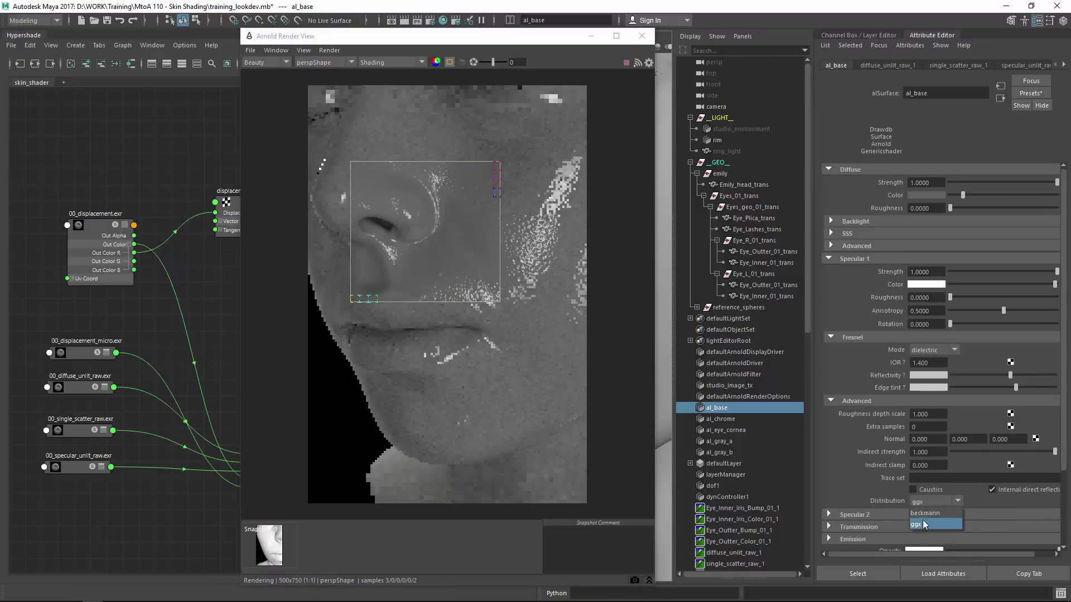
pyautogui.click(939, 512)
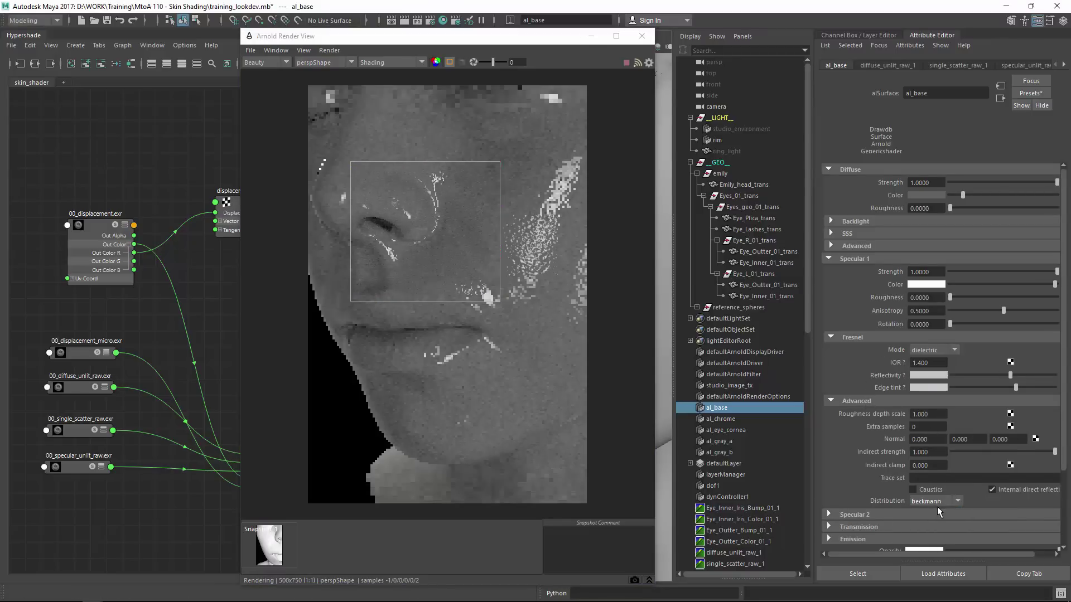
pyautogui.click(938, 500)
pyautogui.click(925, 527)
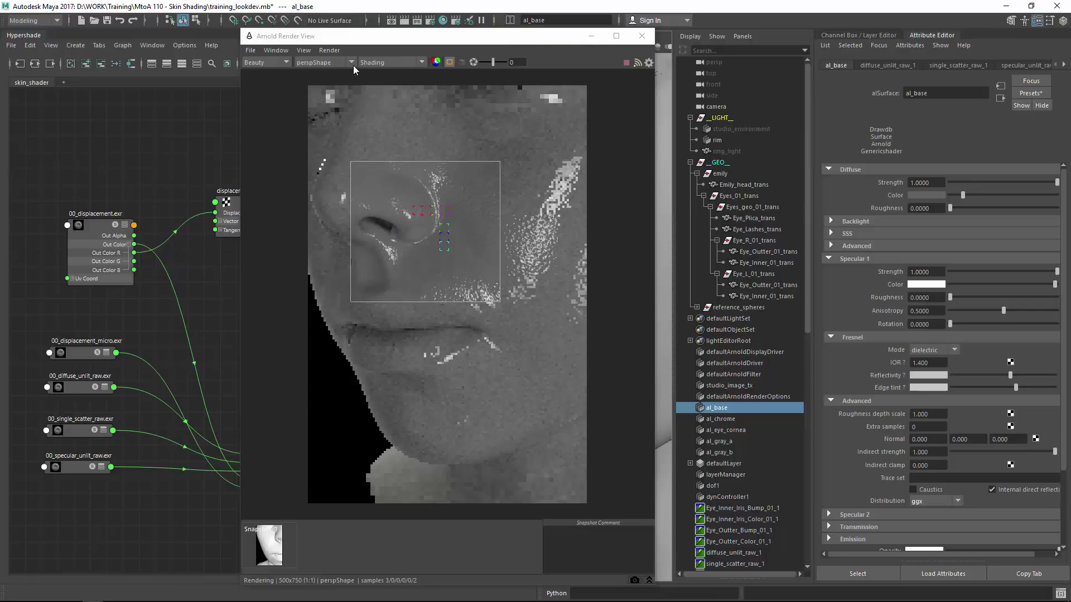
# Step: Render from cameraShape, set Specular 1 Roughness to 0.5, and crop over lips and chin
pyautogui.click(326, 63)
pyautogui.click(322, 100)
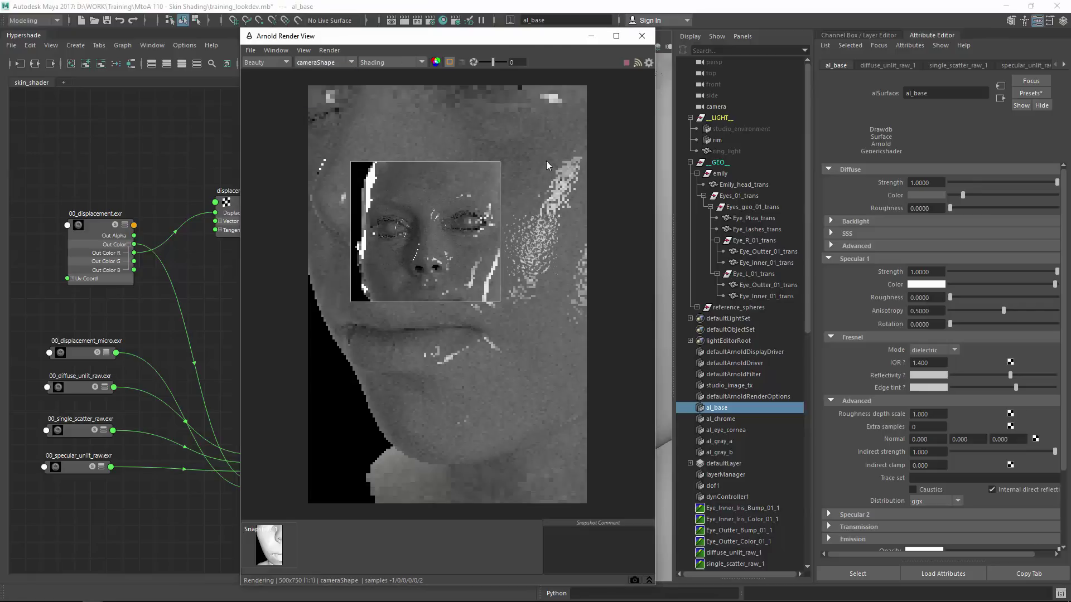
pyautogui.moveTo(553, 213); pyautogui.dragTo(408, 341)
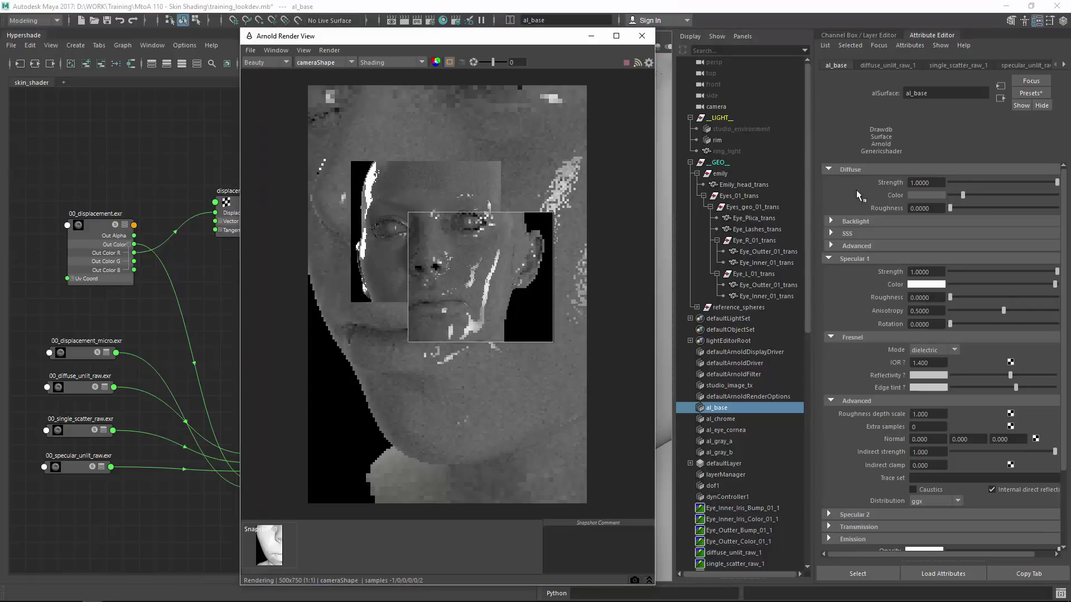
pyautogui.click(879, 300)
pyautogui.write('0.5')
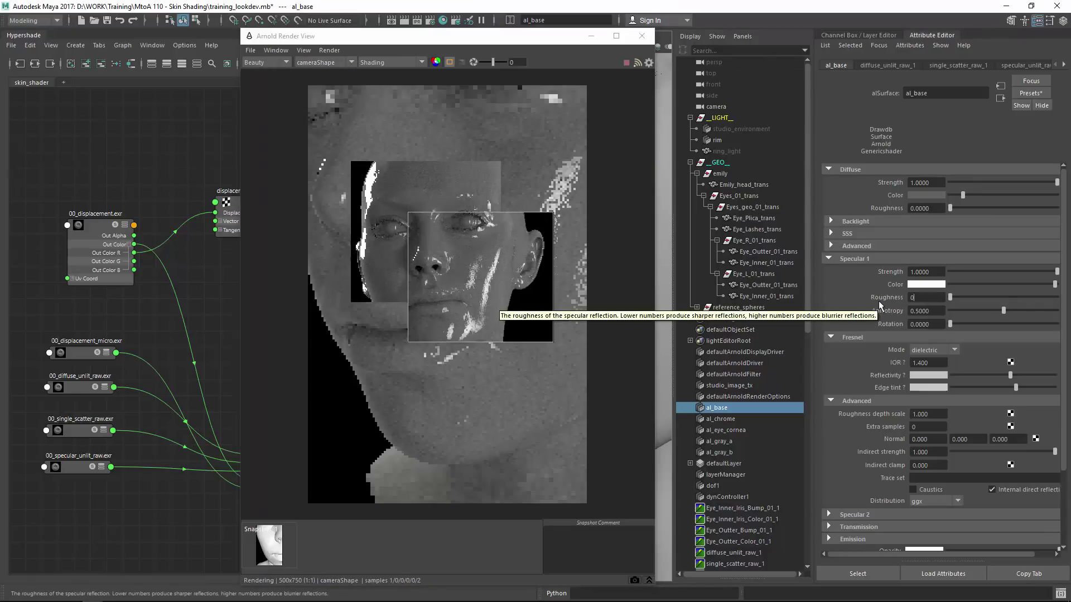
pyautogui.press('Return')
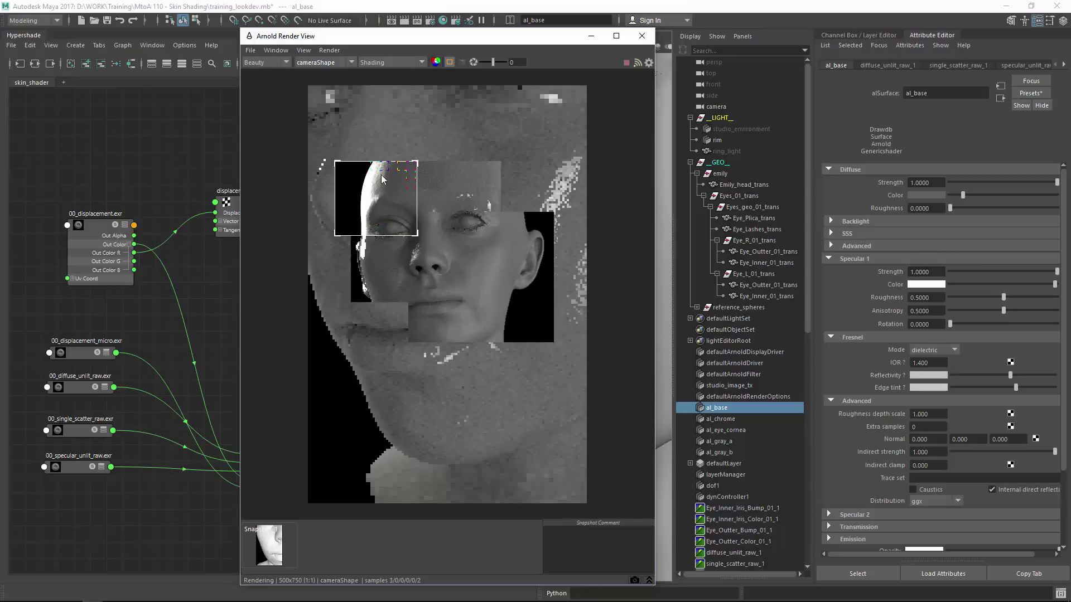
pyautogui.moveTo(512, 253); pyautogui.dragTo(437, 359)
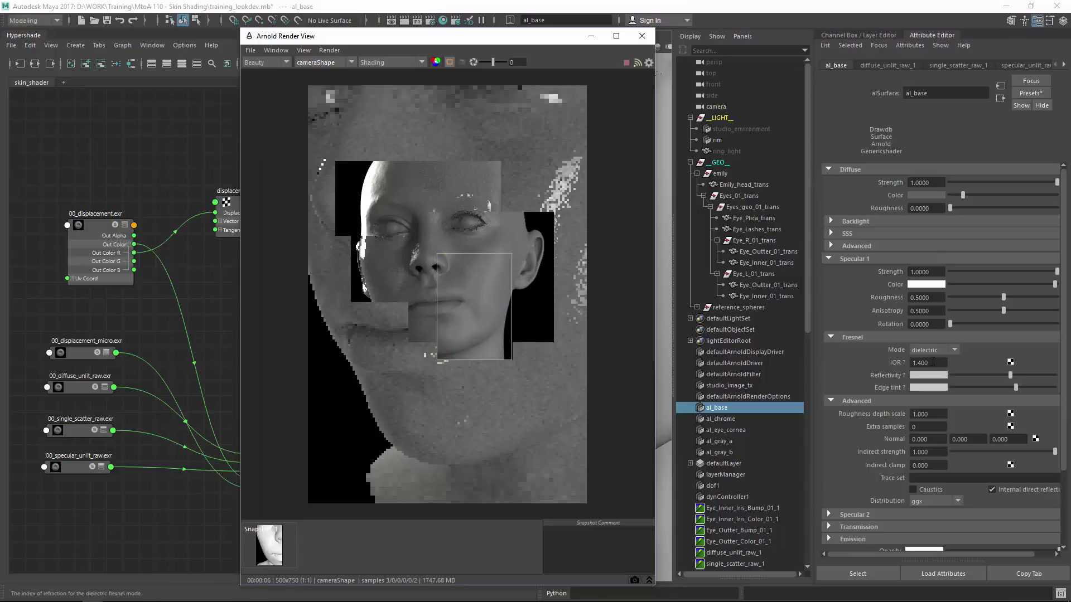
# Step: Lower the Fresnel IOR to 1.350 and set the render region around the whole head
pyautogui.rightClick(896, 364)
pyautogui.click(909, 402)
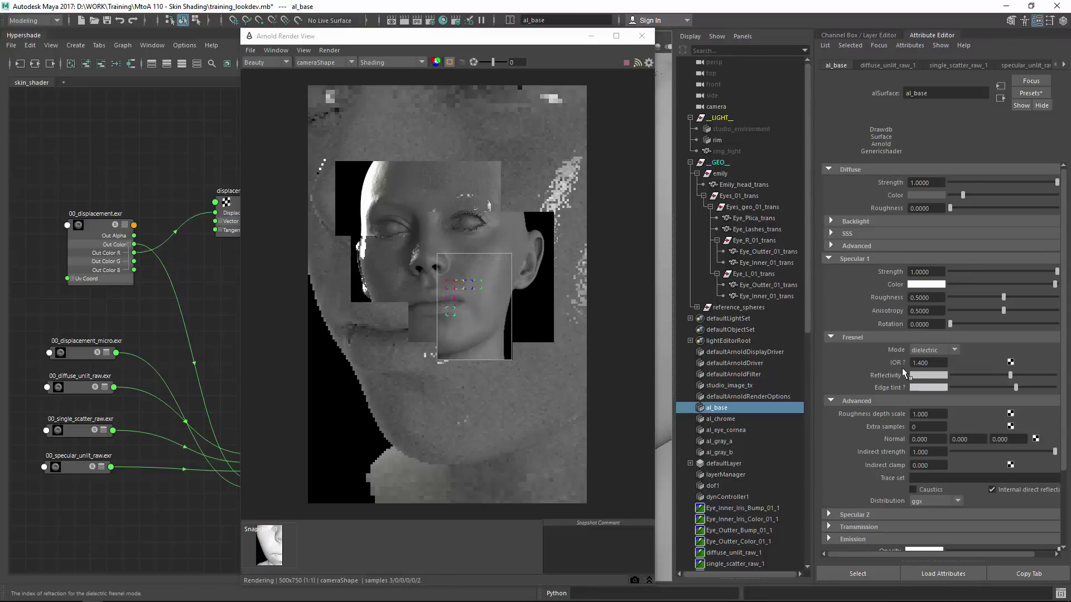
pyautogui.doubleClick(926, 364)
pyautogui.moveTo(931, 363); pyautogui.dragTo(918, 364)
pyautogui.write('5')
pyautogui.press('Return')
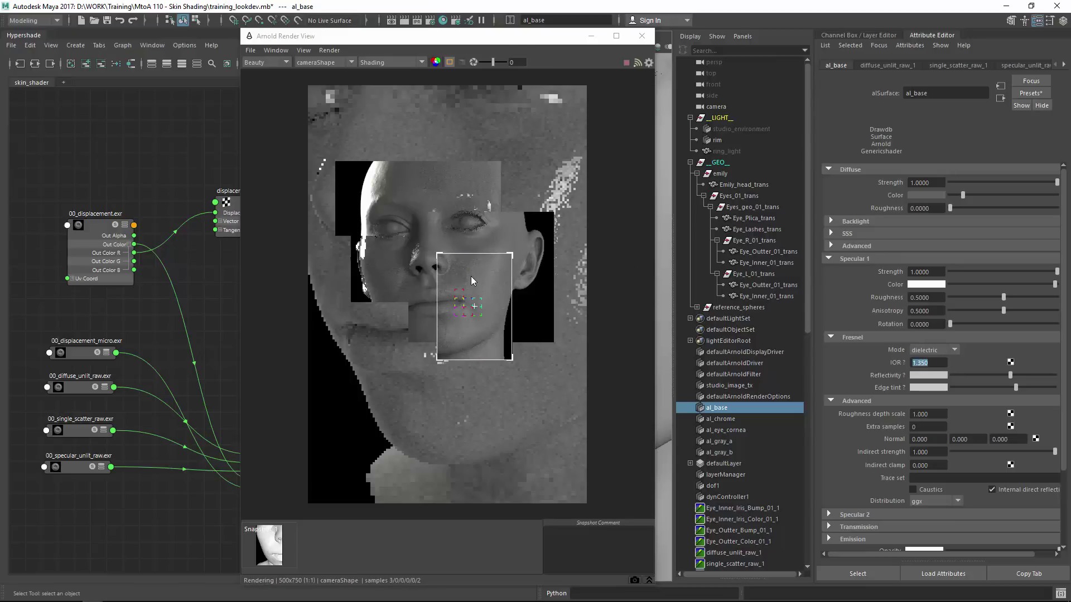
pyautogui.click(352, 163)
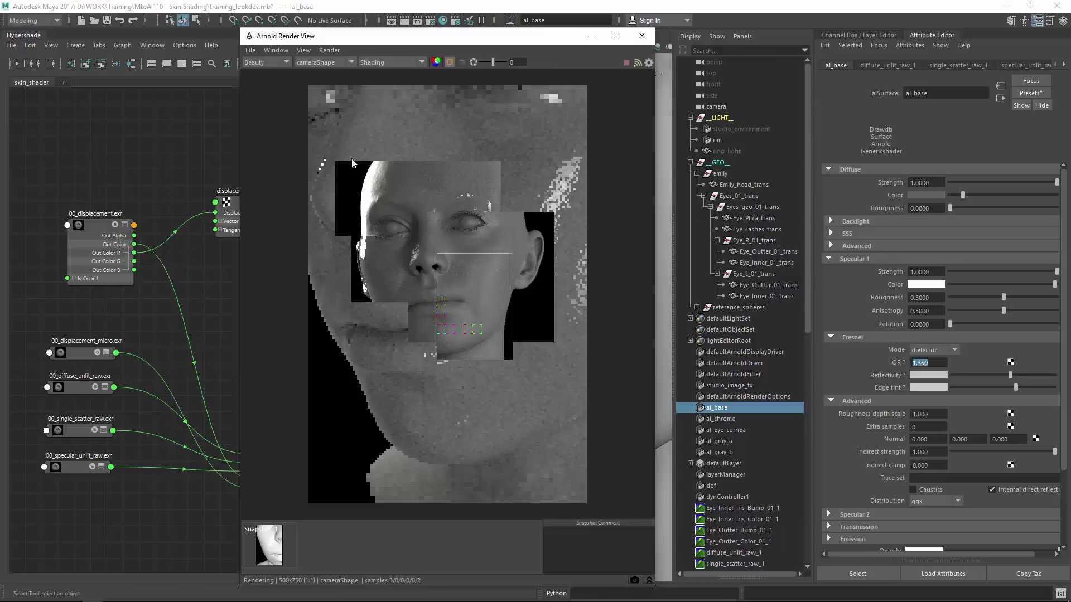
pyautogui.moveTo(334, 118); pyautogui.dragTo(559, 495)
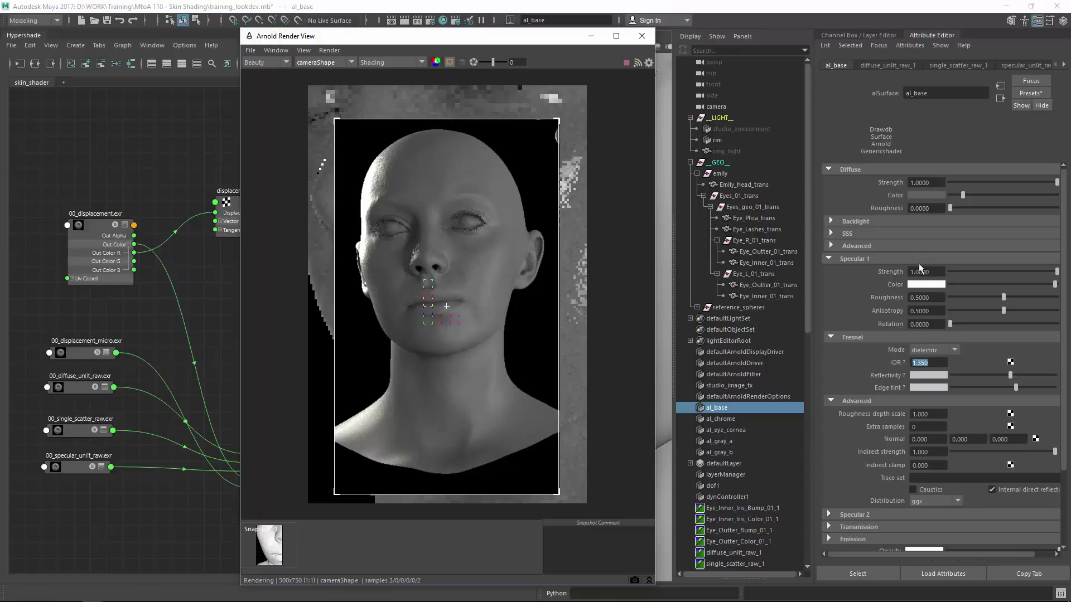
# Step: Set Specular 1 Roughness to 0.6, clear the crop region, and bring up the browser references
pyautogui.doubleClick(923, 298)
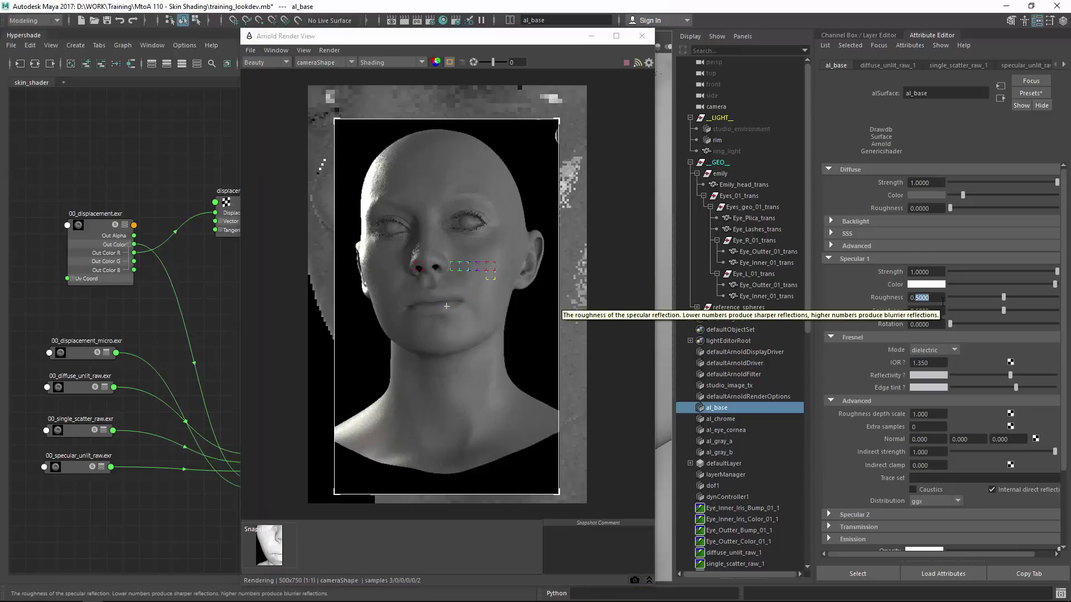
pyautogui.write('0.6')
pyautogui.press('Return')
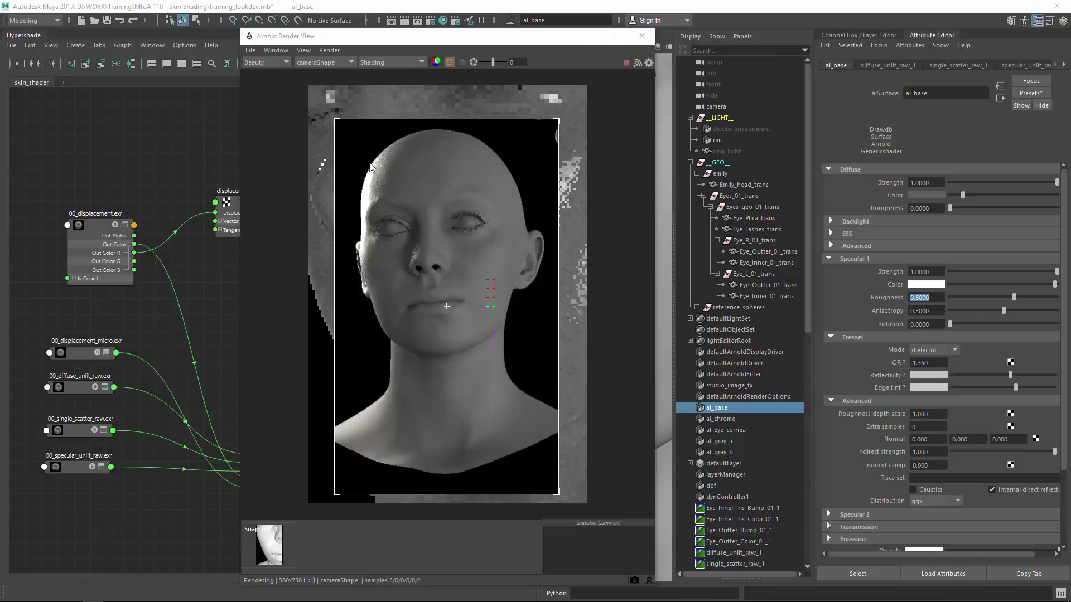
pyautogui.moveTo(353, 142); pyautogui.dragTo(408, 212)
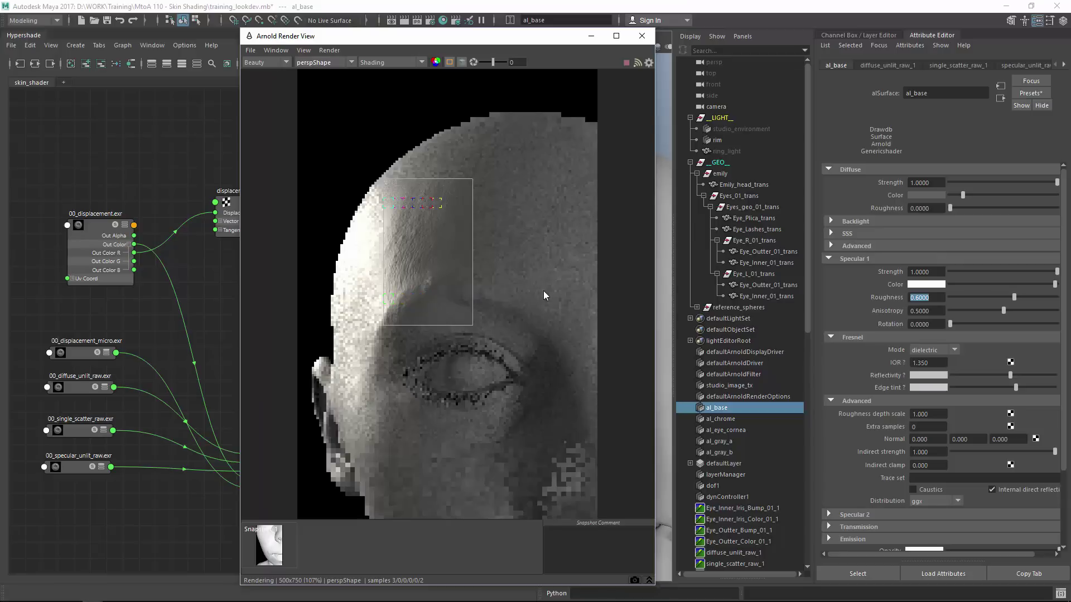
pyautogui.click(534, 277)
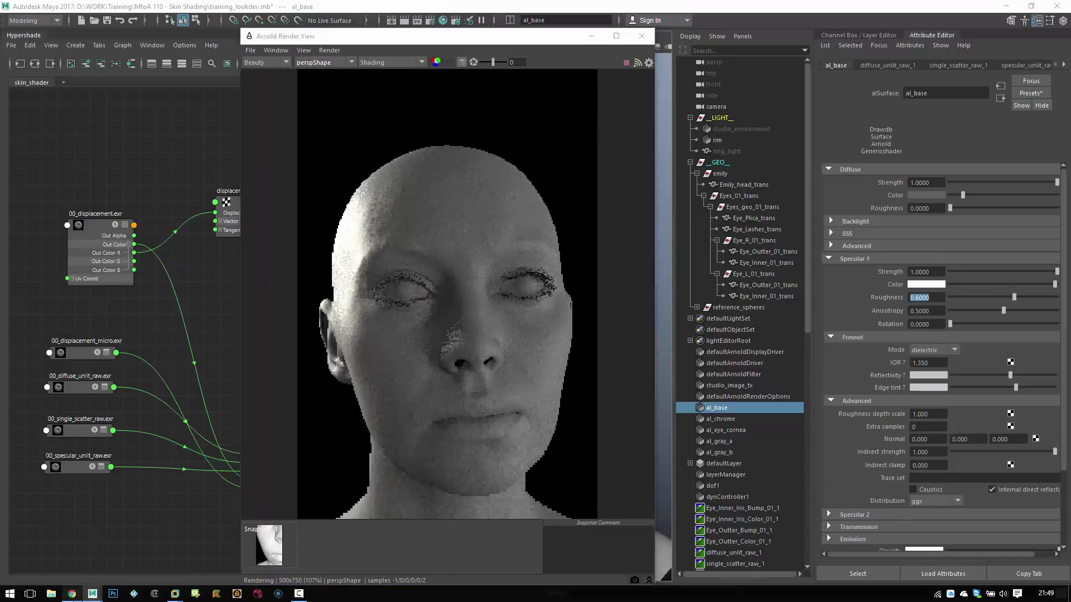
pyautogui.click(72, 594)
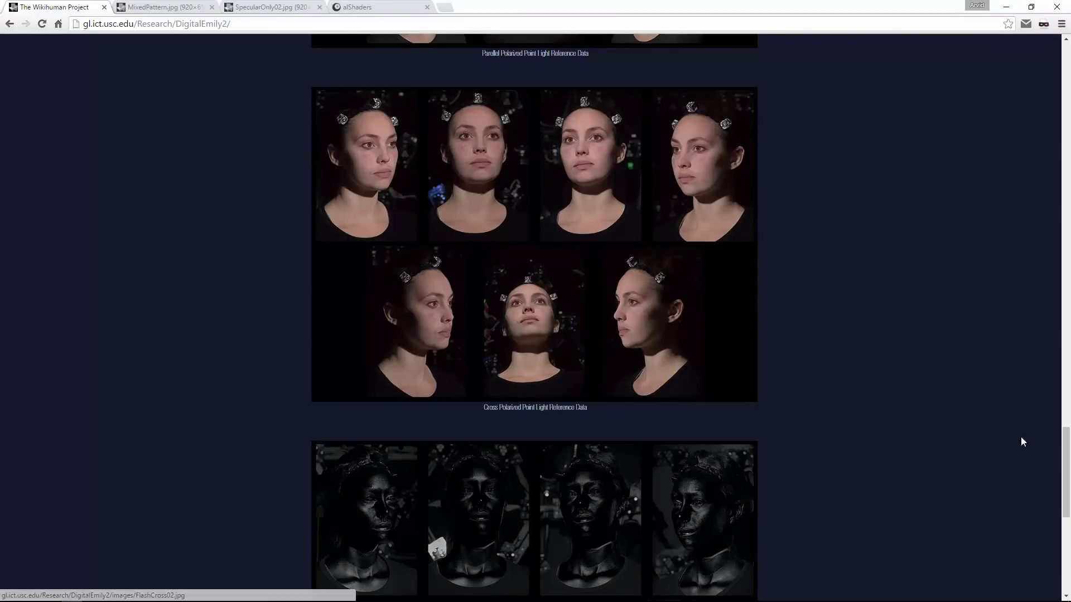
# Step: Scroll down to the Specular Only reference photos, then Alt+Tab back to Maya
pyautogui.scroll(-4, 1021, 440)
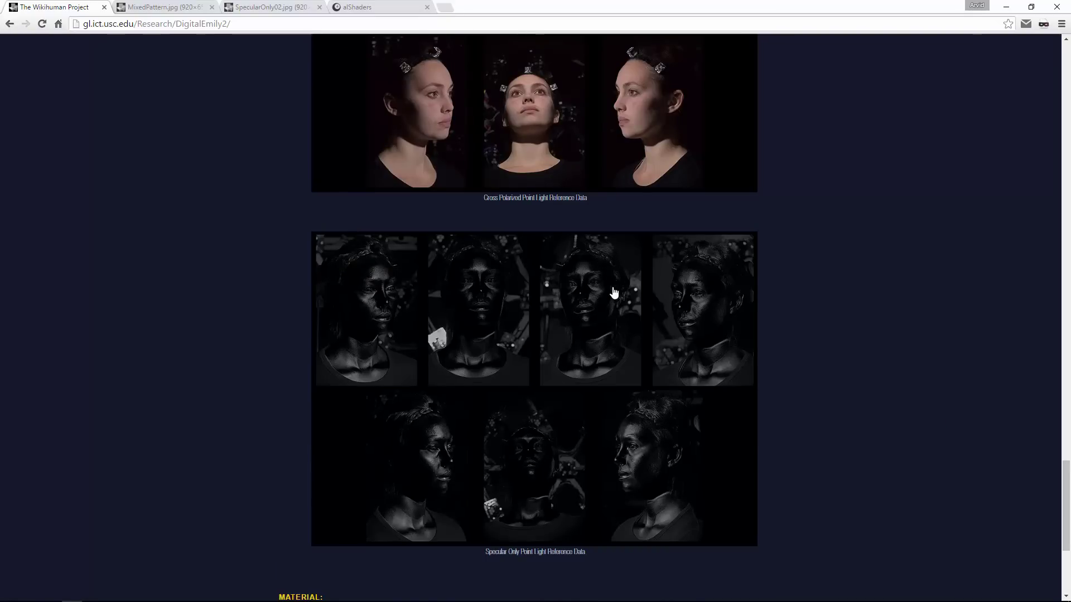
pyautogui.hotkey('alt', 'Tab')
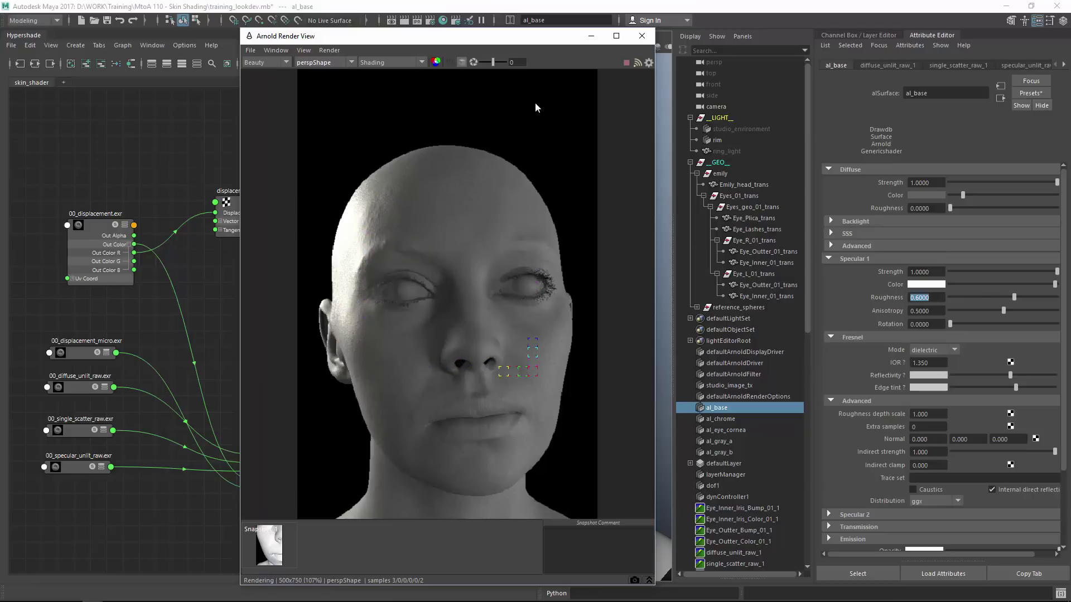
# Step: Render from the main camera, then close the Arnold Render View
pyautogui.click(328, 66)
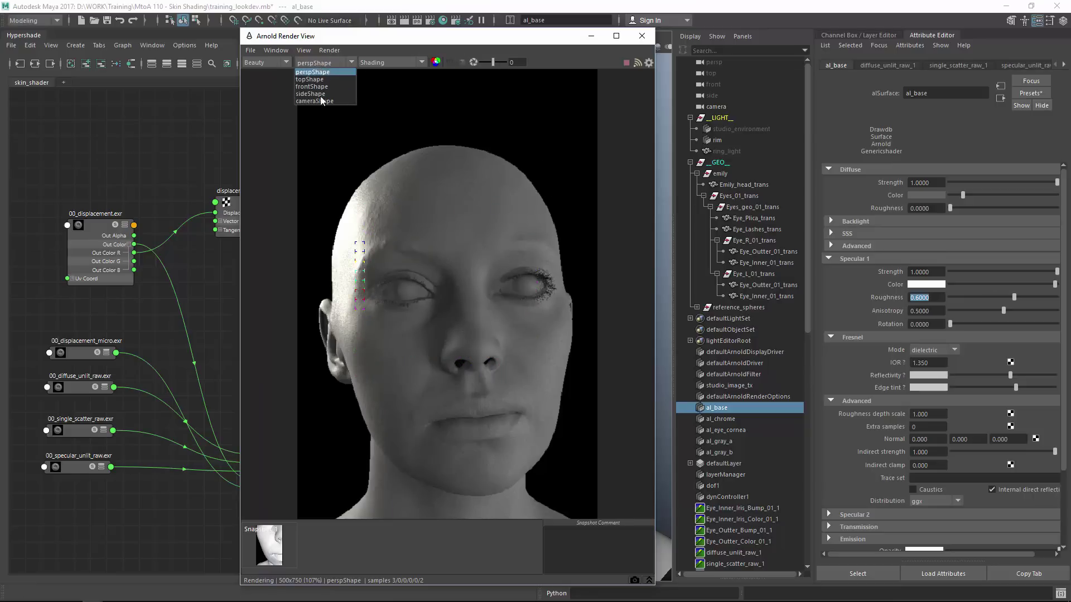
pyautogui.click(318, 97)
pyautogui.click(642, 36)
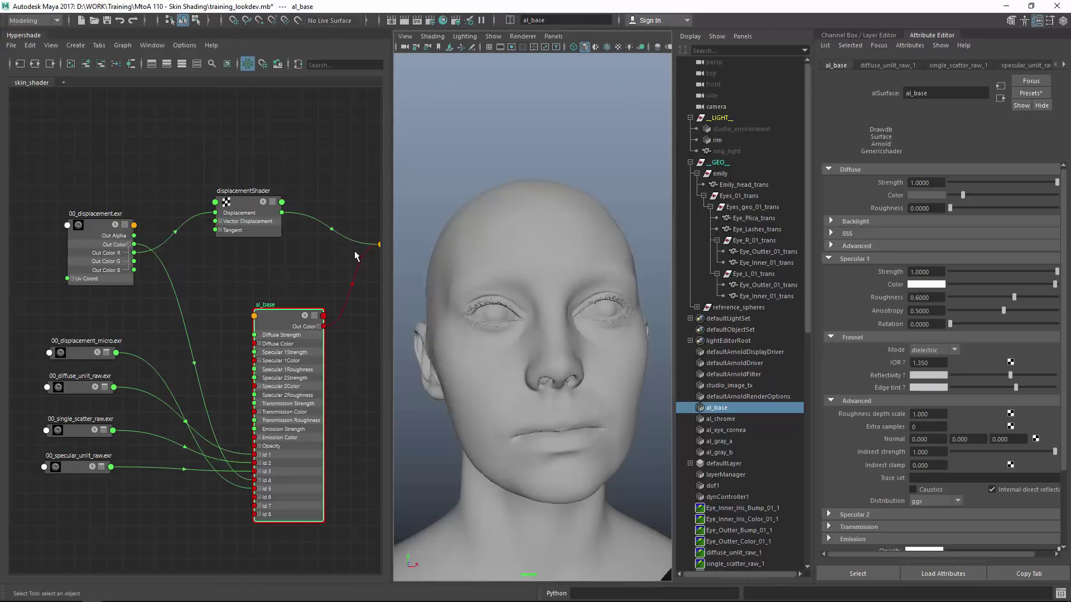
# Step: With al_baseSG selected, check Ignore Displacement and Ignore Subdivision in Render Settings overrides
pyautogui.keyDown('alt'); pyautogui.moveTo(276, 224); pyautogui.dragTo(162, 235, button='middle'); pyautogui.keyUp('alt')
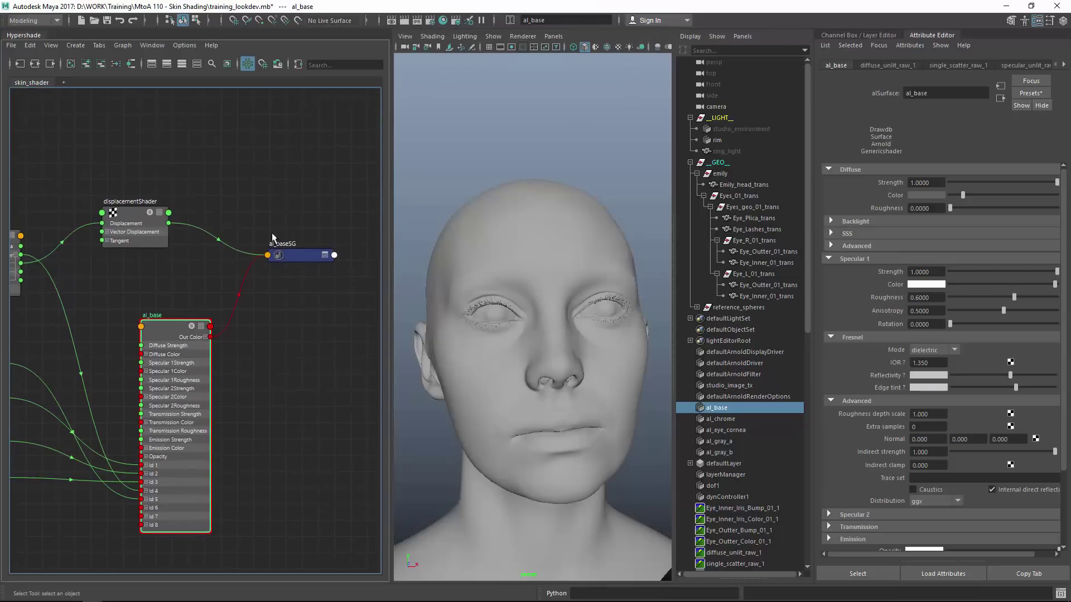
pyautogui.click(295, 256)
pyautogui.press('3')
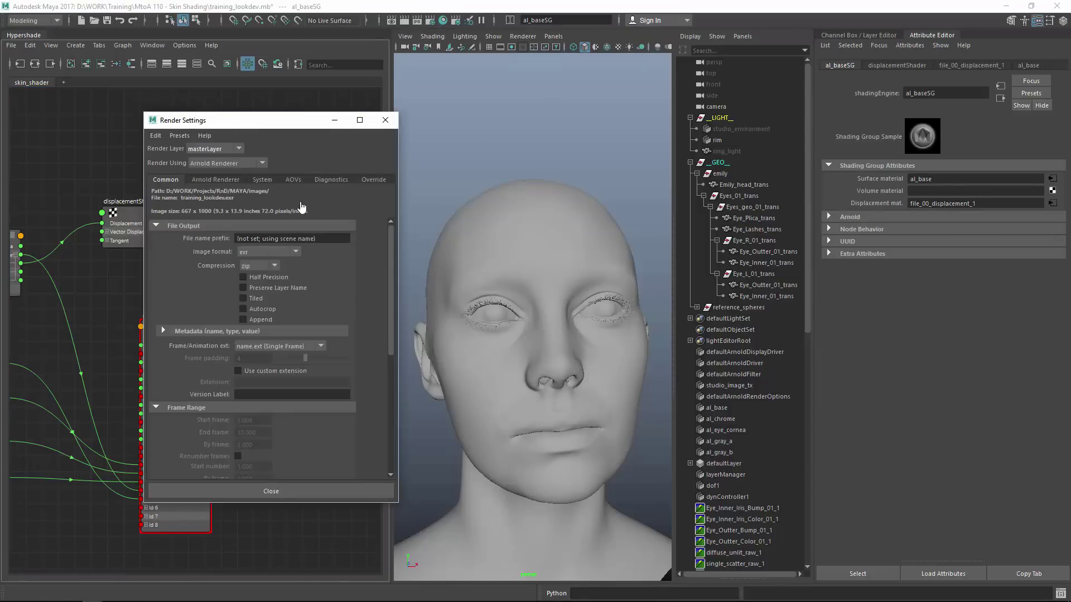
pyautogui.click(634, 141)
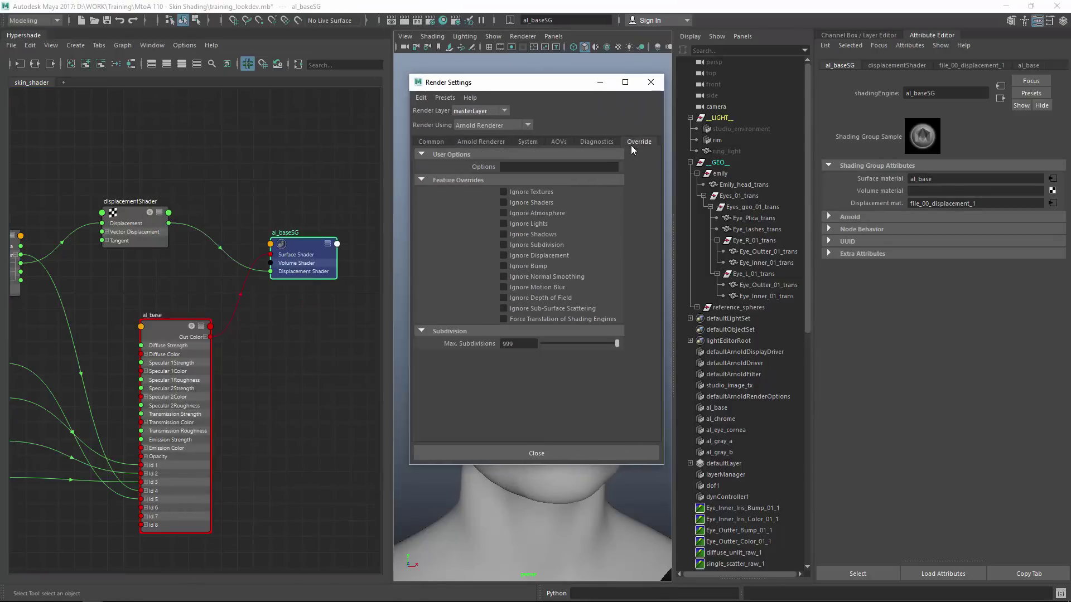
pyautogui.click(538, 261)
pyautogui.click(538, 246)
pyautogui.click(650, 82)
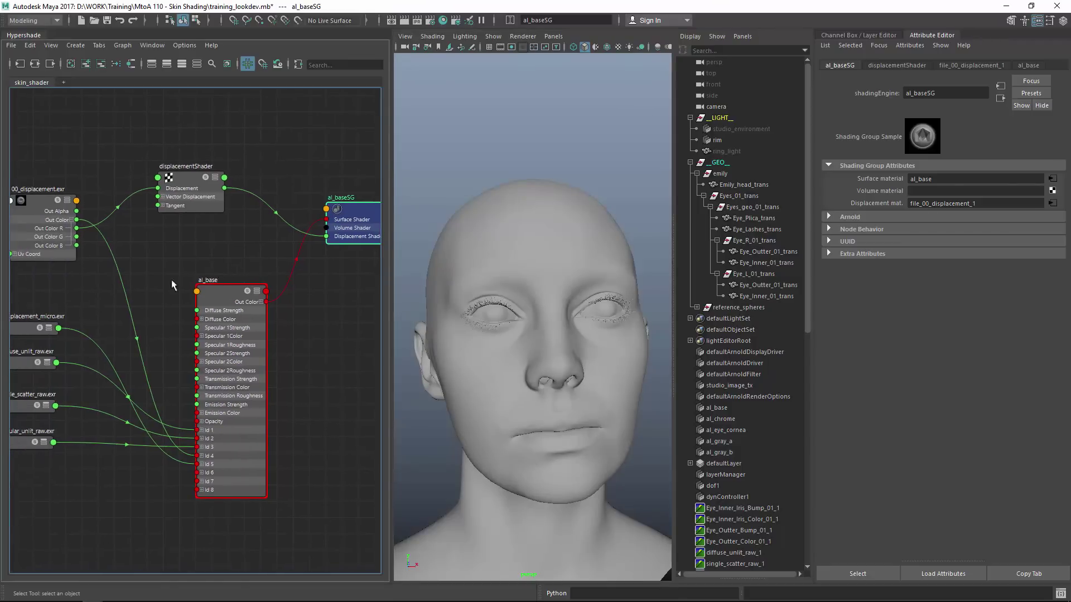
# Step: Select al_base to show its attributes and save the scene with Ctrl+S
pyautogui.keyDown('alt'); pyautogui.moveTo(172, 279); pyautogui.dragTo(250, 305, button='middle'); pyautogui.keyUp('alt')
pyautogui.click(249, 304)
pyautogui.moveTo(250, 304); pyautogui.dragTo(250, 302)
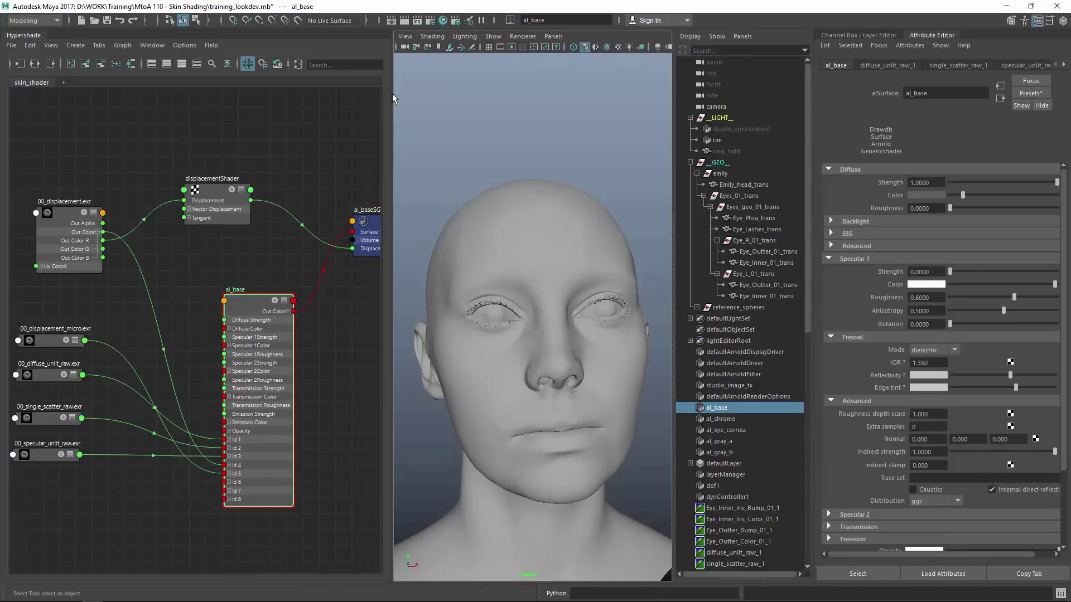
pyautogui.hotkey('ctrl', 's')
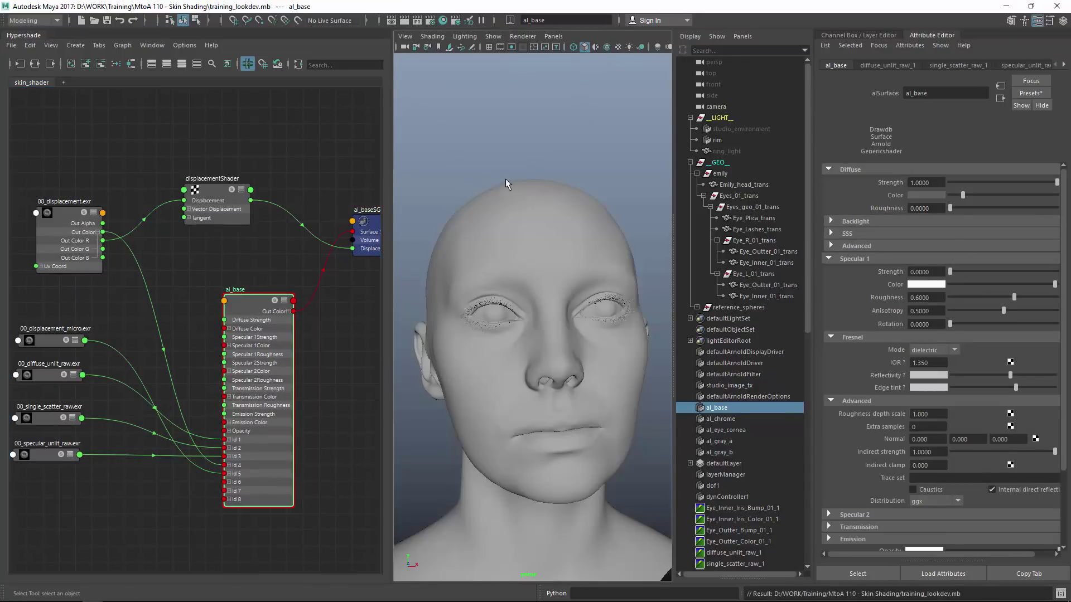
# Step: Launch Arnold RenderView from the hotbox and isolate the raw diffuse texture node
pyautogui.press('space')
pyautogui.click(604, 136)
pyautogui.click(612, 165)
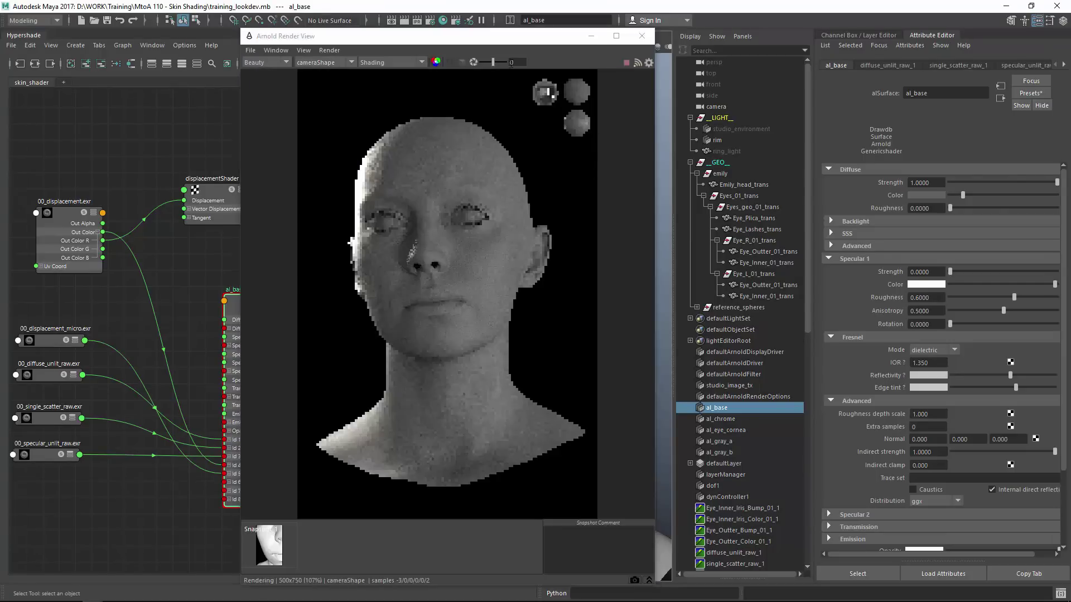
pyautogui.moveTo(497, 48); pyautogui.dragTo(503, 128)
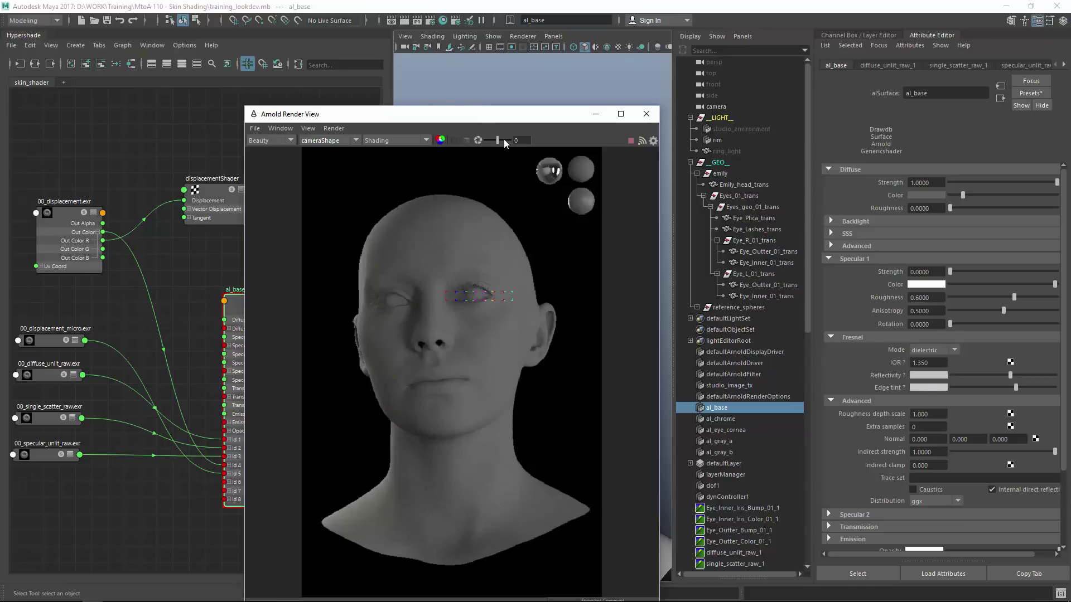
pyautogui.moveTo(543, 123)
pyautogui.mouseDown()
pyautogui.moveTo(438, 96)
pyautogui.moveTo(470, 64)
pyautogui.mouseUp()
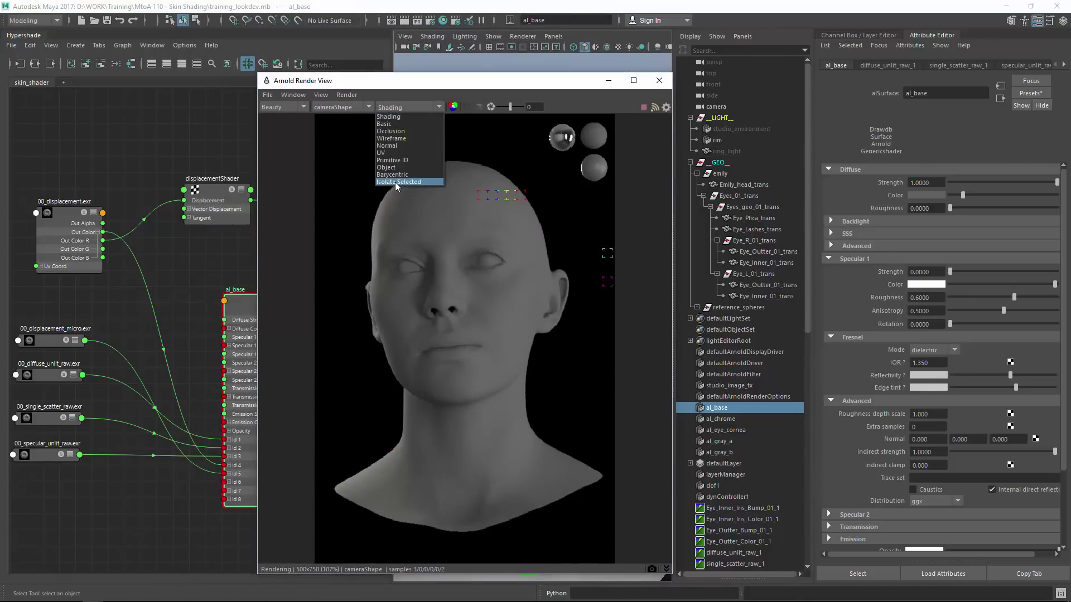
pyautogui.click(395, 182)
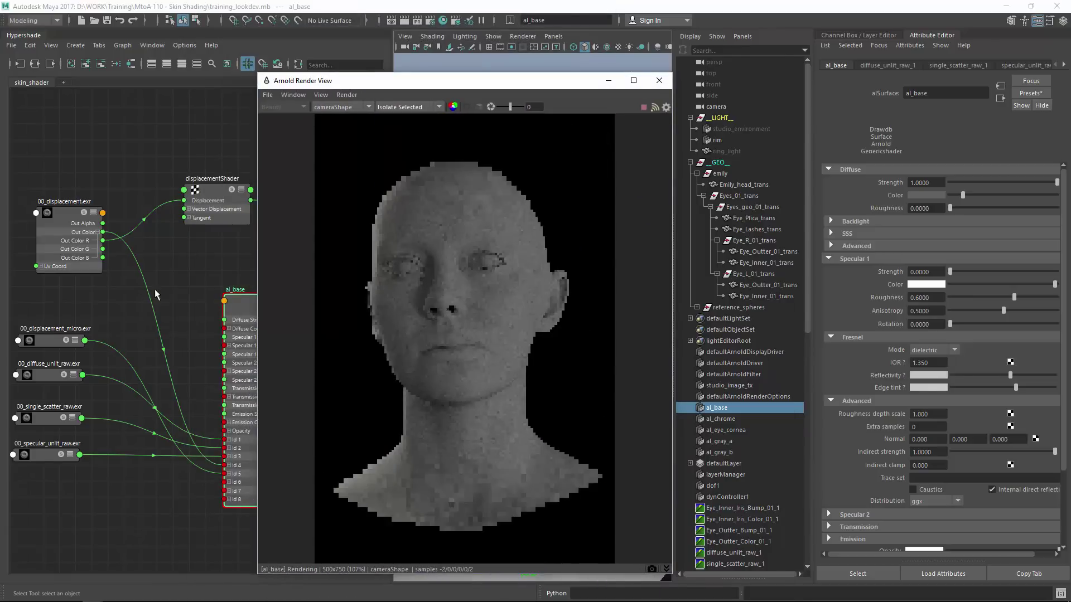
pyautogui.click(47, 374)
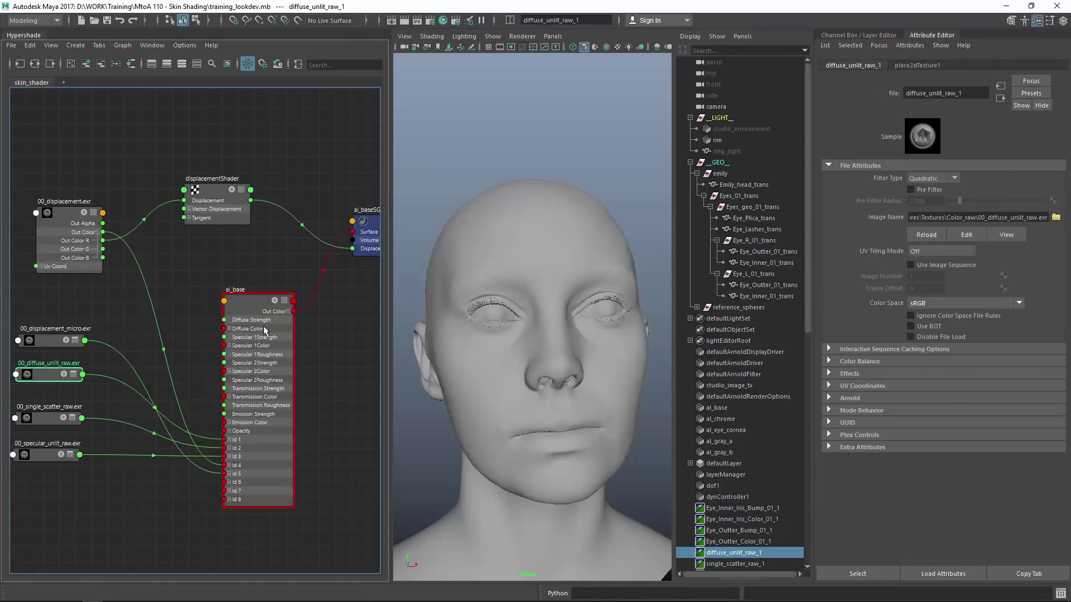
pyautogui.scroll(-2, 244, 284)
# Step: Stack the displacement, micro displacement, single scatter and specular file nodes at the top
pyautogui.moveTo(270, 235); pyautogui.dragTo(211, 273, button='middle')
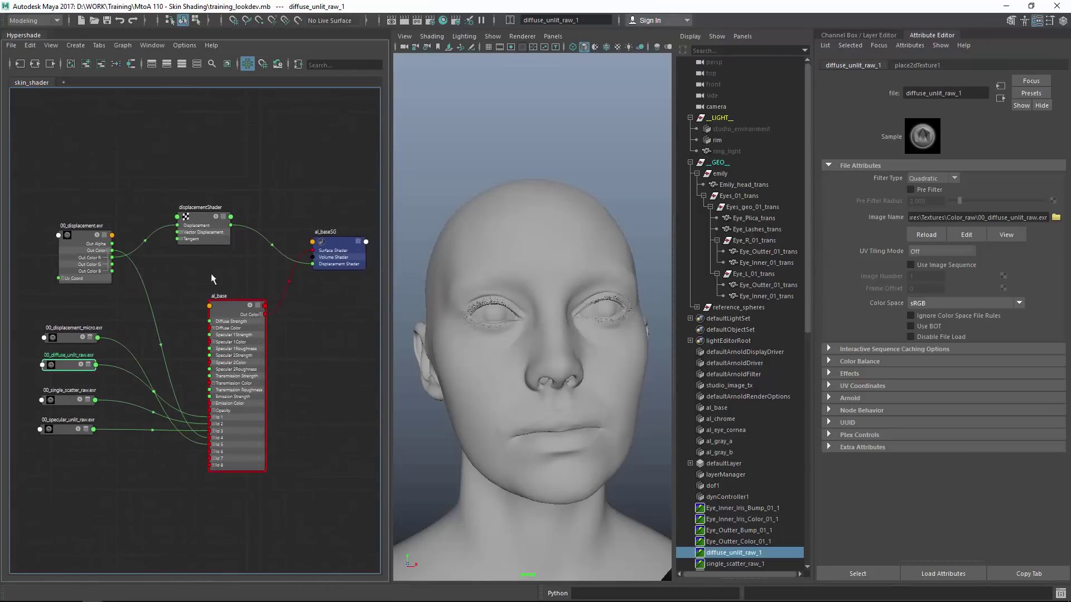
pyautogui.click(281, 268)
pyautogui.moveTo(282, 268)
pyautogui.mouseDown()
pyautogui.moveTo(337, 276)
pyautogui.moveTo(331, 87)
pyautogui.mouseUp()
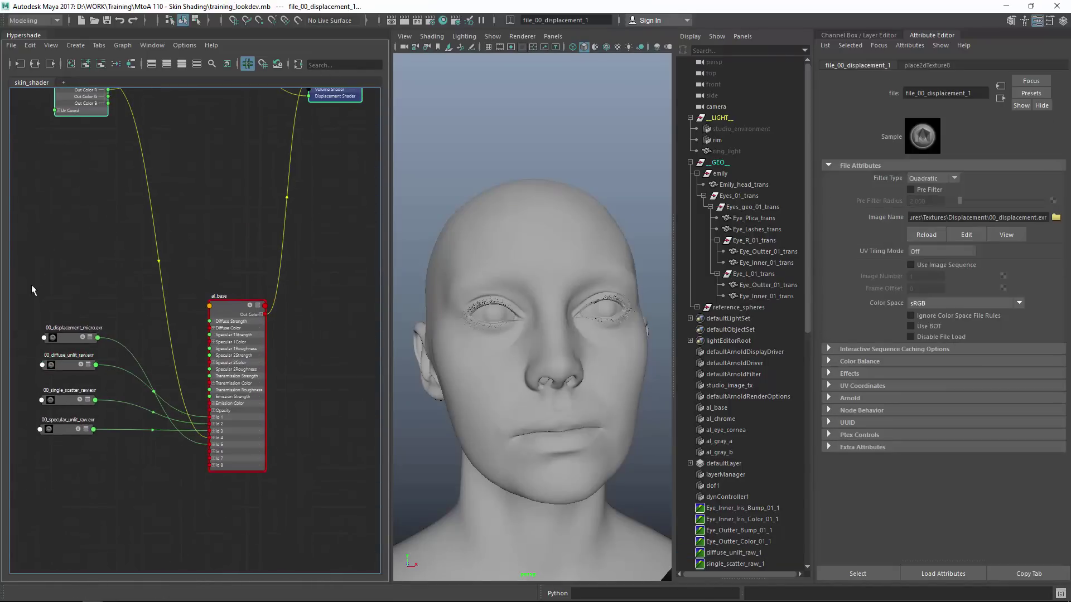
pyautogui.moveTo(84, 333)
pyautogui.mouseDown()
pyautogui.moveTo(110, 346)
pyautogui.moveTo(119, 155)
pyautogui.mouseUp()
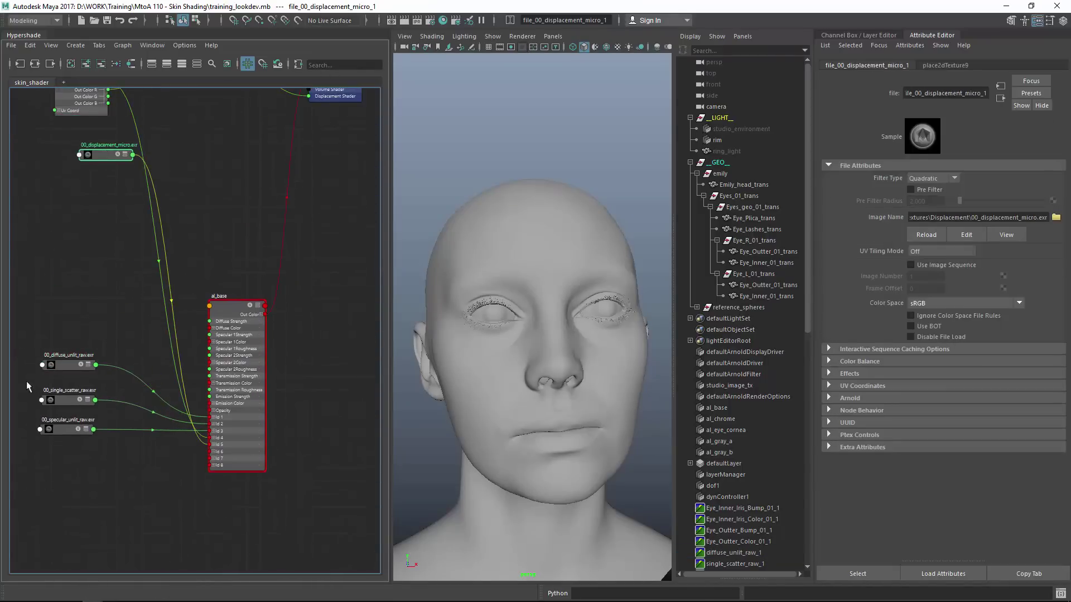
pyautogui.moveTo(26, 381)
pyautogui.mouseDown()
pyautogui.moveTo(66, 433)
pyautogui.moveTo(128, 233)
pyautogui.moveTo(101, 186)
pyautogui.mouseUp()
pyautogui.click(190, 218)
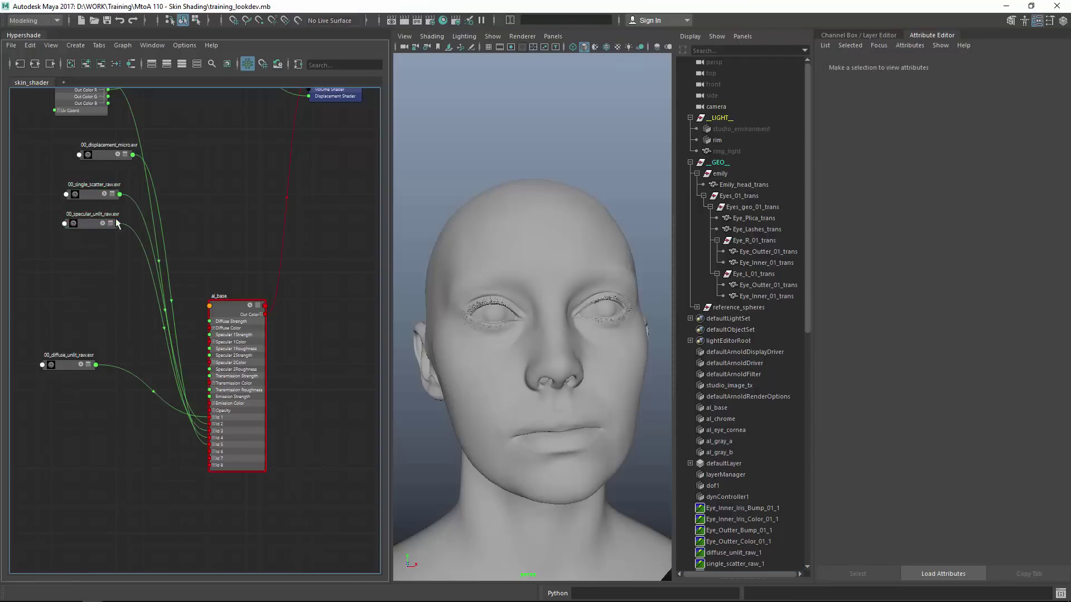
pyautogui.moveTo(110, 155); pyautogui.dragTo(84, 138)
pyautogui.moveTo(85, 196); pyautogui.dragTo(66, 157)
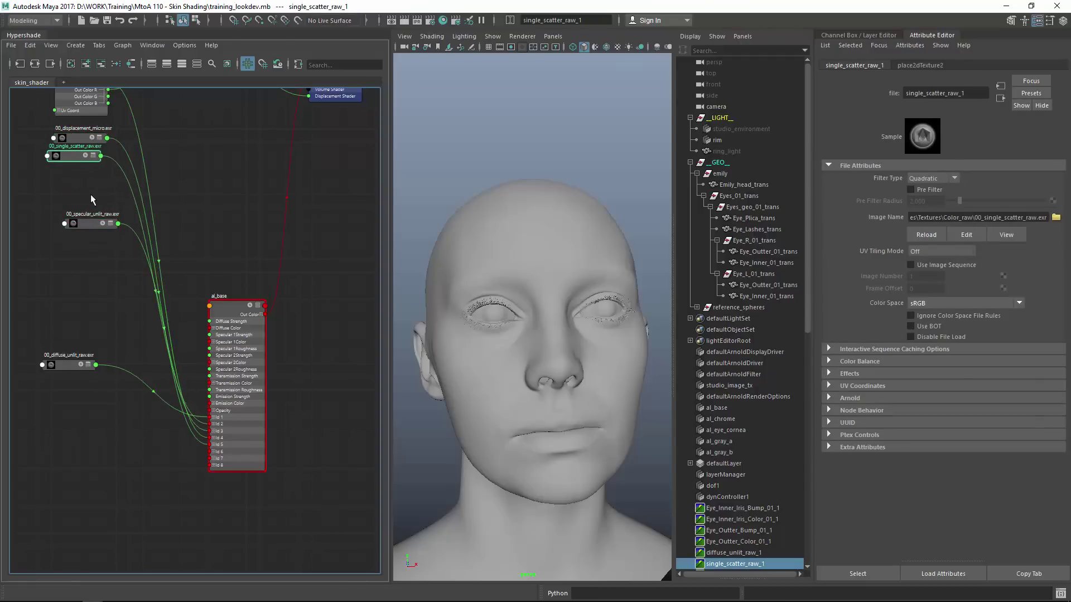
pyautogui.moveTo(84, 224); pyautogui.dragTo(62, 173)
pyautogui.click(85, 142)
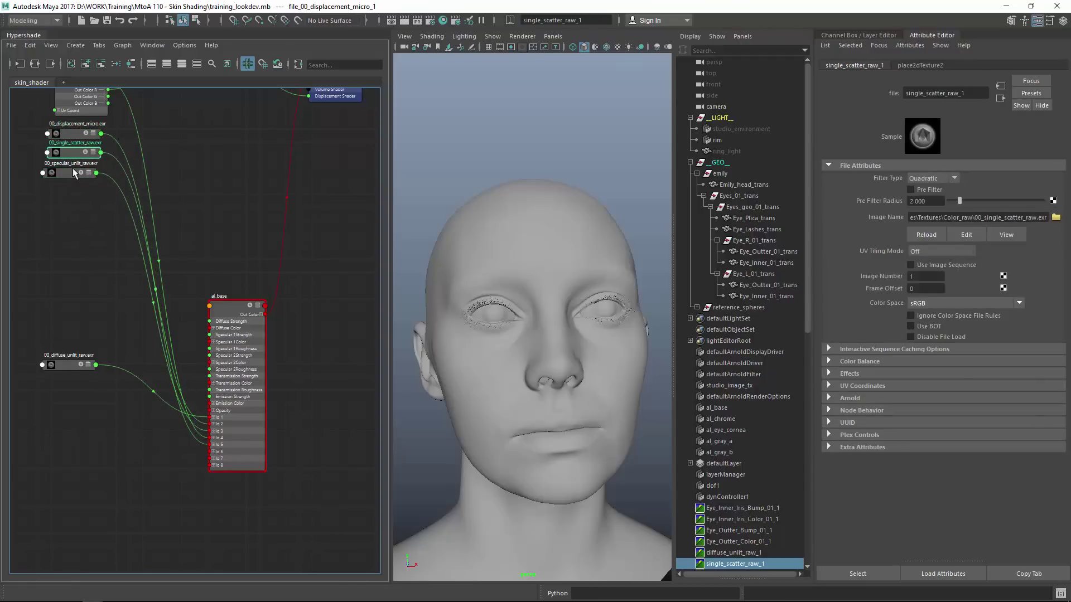
# Step: Move the 00_diffuse_unlit_raw.exr texture node up-left, apart from the stack near al_base
pyautogui.click(73, 168)
pyautogui.click(163, 321)
pyautogui.moveTo(114, 385)
pyautogui.keyDown('alt'); pyautogui.mouseDown(button='middle')
pyautogui.moveTo(163, 321)
pyautogui.moveTo(221, 341)
pyautogui.mouseUp(button='middle'); pyautogui.keyUp('alt')
pyautogui.scroll(3, 164, 321)
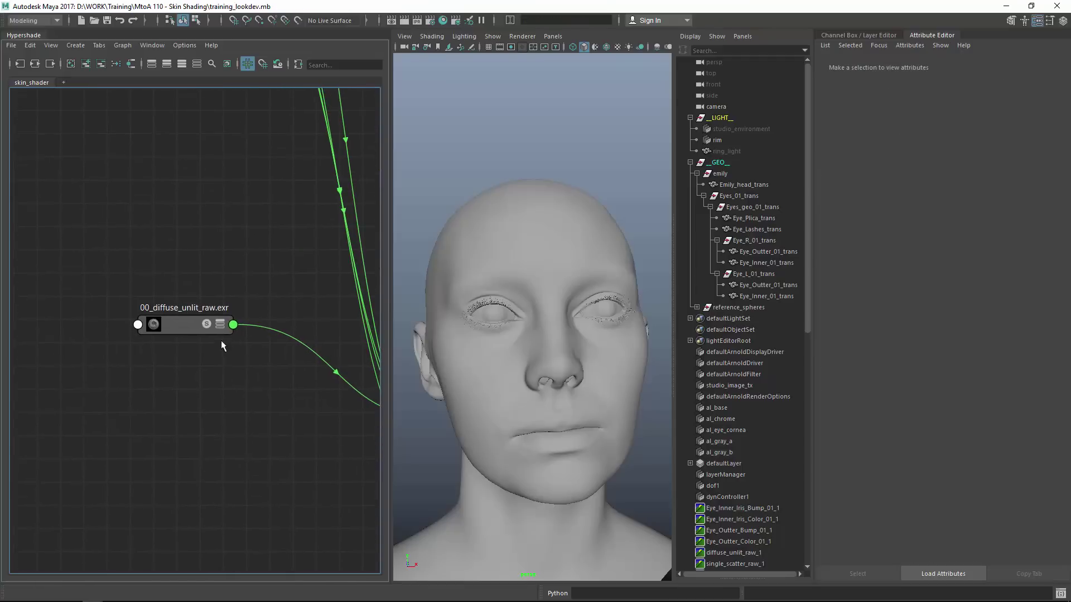
pyautogui.click(168, 323)
pyautogui.moveTo(168, 323); pyautogui.dragTo(109, 228)
pyautogui.moveTo(258, 300)
pyautogui.keyDown('alt'); pyautogui.mouseDown(button='middle')
pyautogui.moveTo(134, 302)
pyautogui.moveTo(266, 347)
pyautogui.mouseUp(button='middle'); pyautogui.keyUp('alt')
pyautogui.click(347, 218)
pyautogui.click(159, 353)
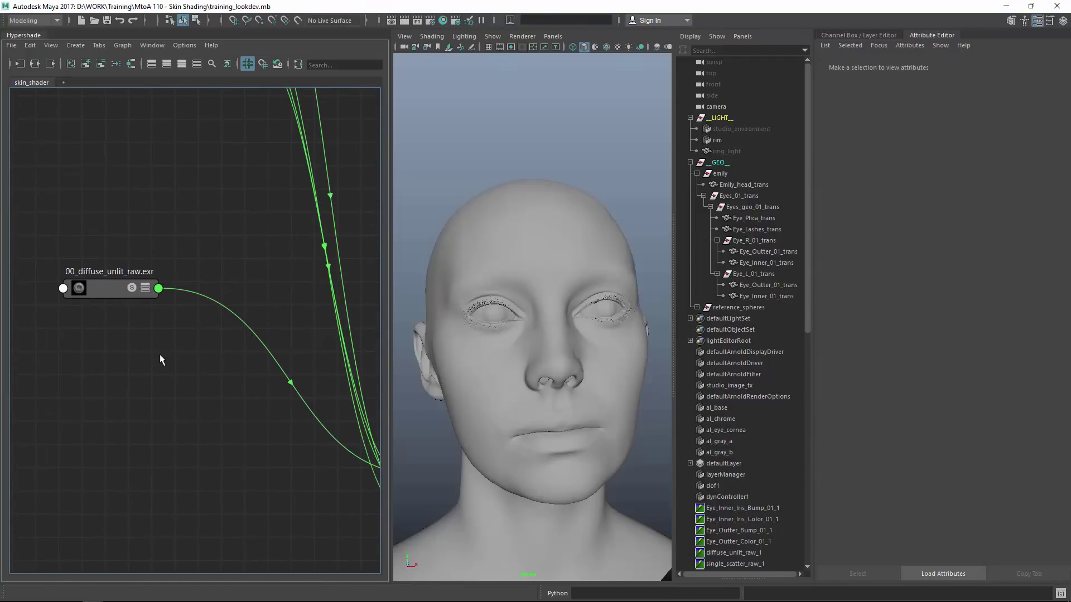
# Step: Create an alRemapColor node via Tab and place it above the diffuse texture
pyautogui.keyDown('alt'); pyautogui.moveTo(202, 262); pyautogui.dragTo(146, 297, button='right'); pyautogui.keyUp('alt')
pyautogui.press('Tab')
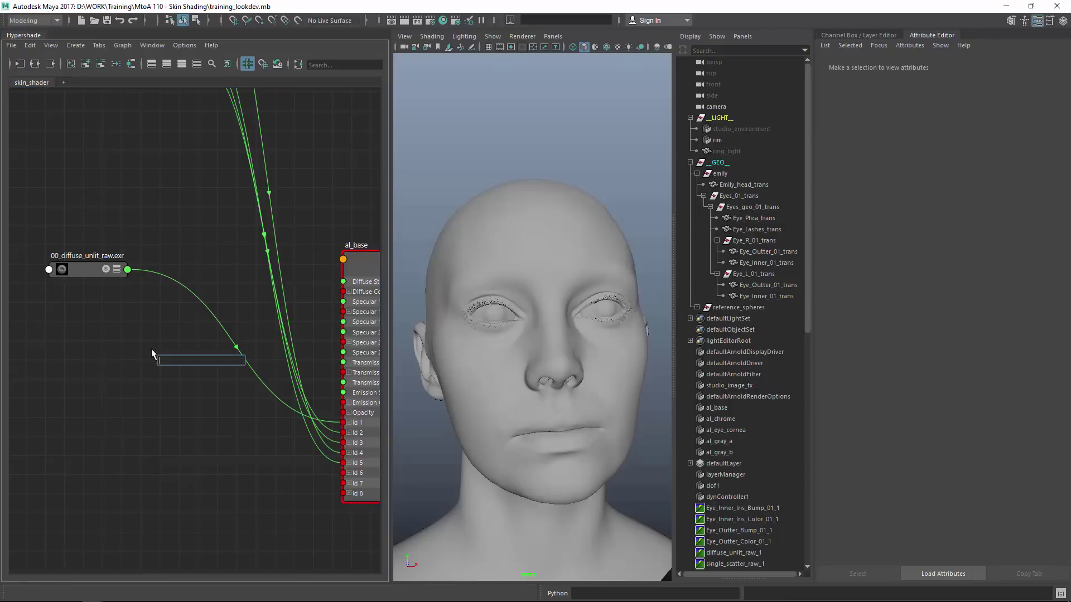
pyautogui.write('alre')
pyautogui.press('Down')
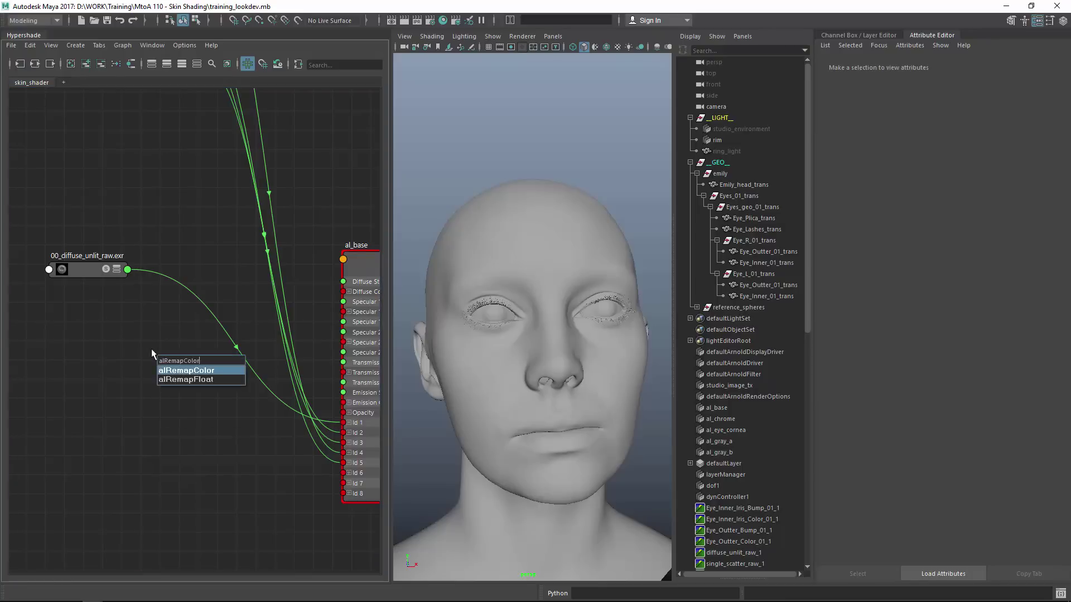
pyautogui.press('Return')
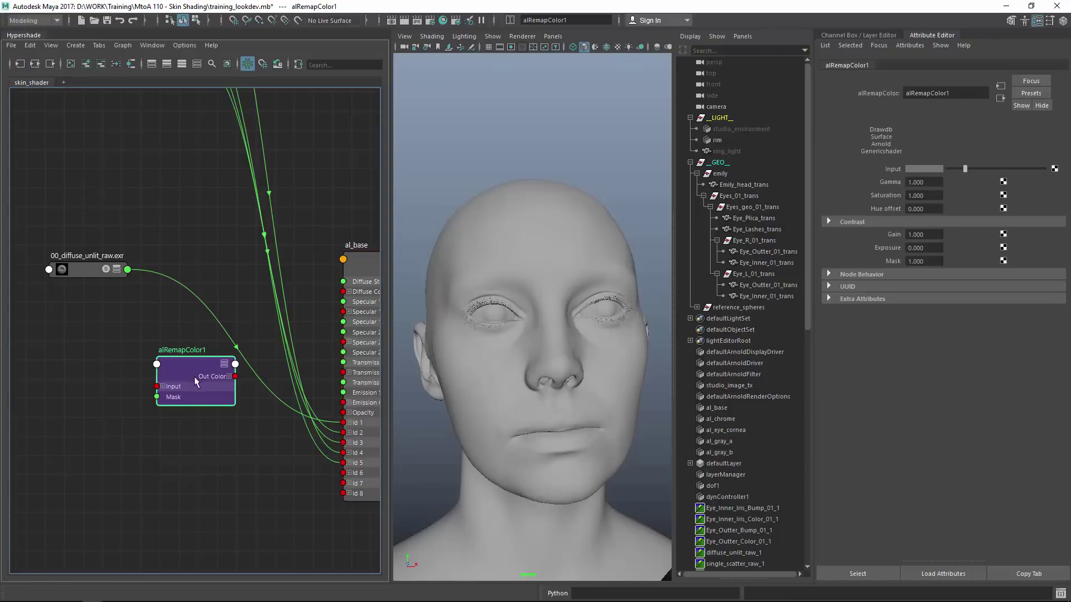
pyautogui.scroll(-1, 152, 318)
pyautogui.moveTo(201, 357); pyautogui.dragTo(200, 333)
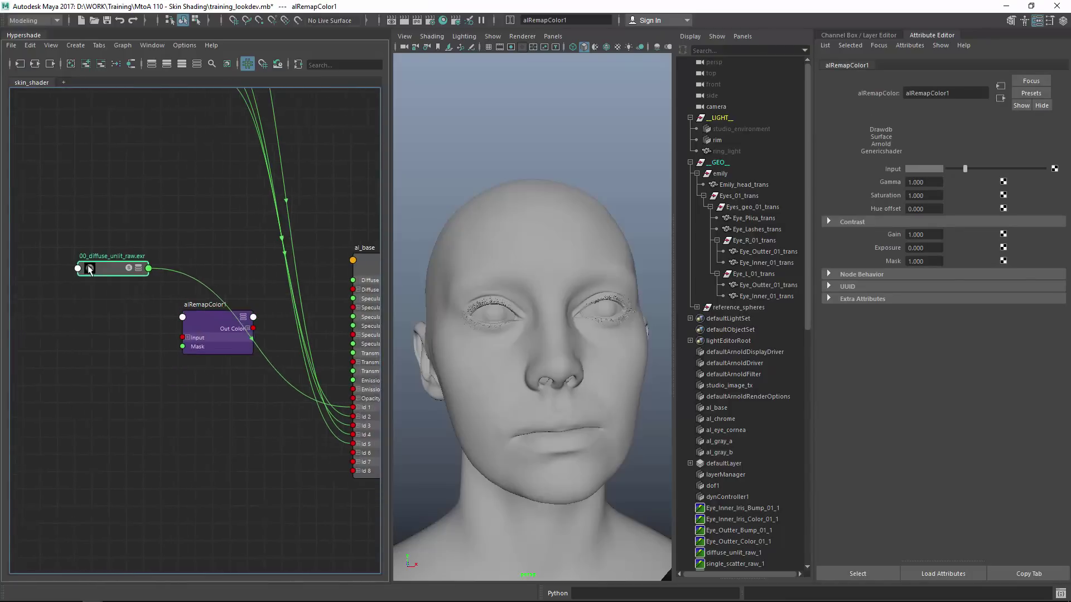
pyautogui.moveTo(89, 266); pyautogui.dragTo(69, 267)
pyautogui.moveTo(200, 326); pyautogui.dragTo(200, 239)
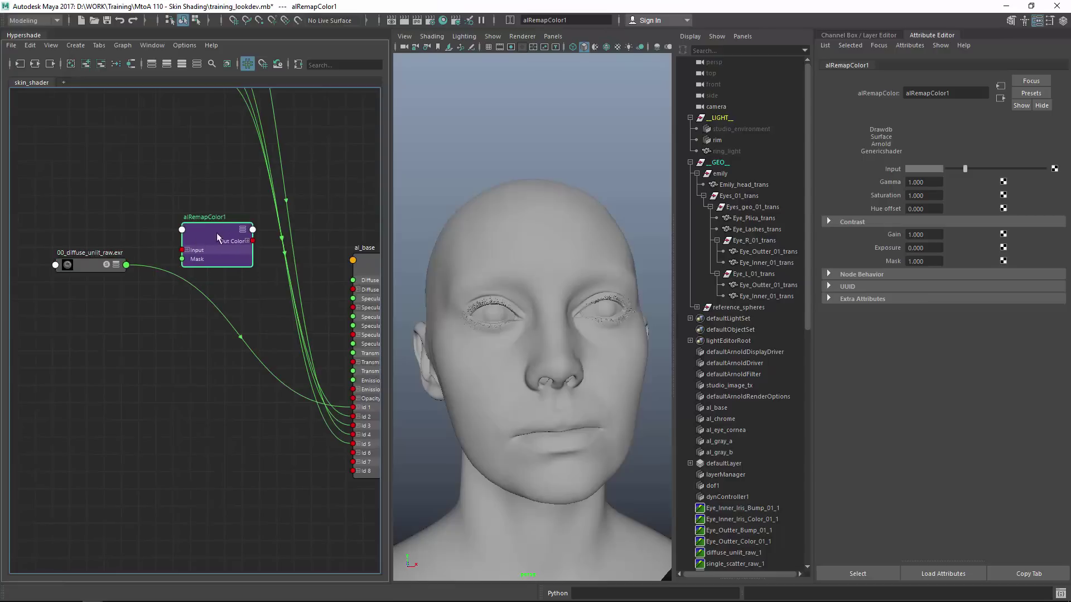
# Step: Connect the diffuse Out Color to the remap Input and rename it al_remap_diffuse
pyautogui.click(92, 267)
pyautogui.press('3')
pyautogui.moveTo(126, 304); pyautogui.dragTo(182, 250)
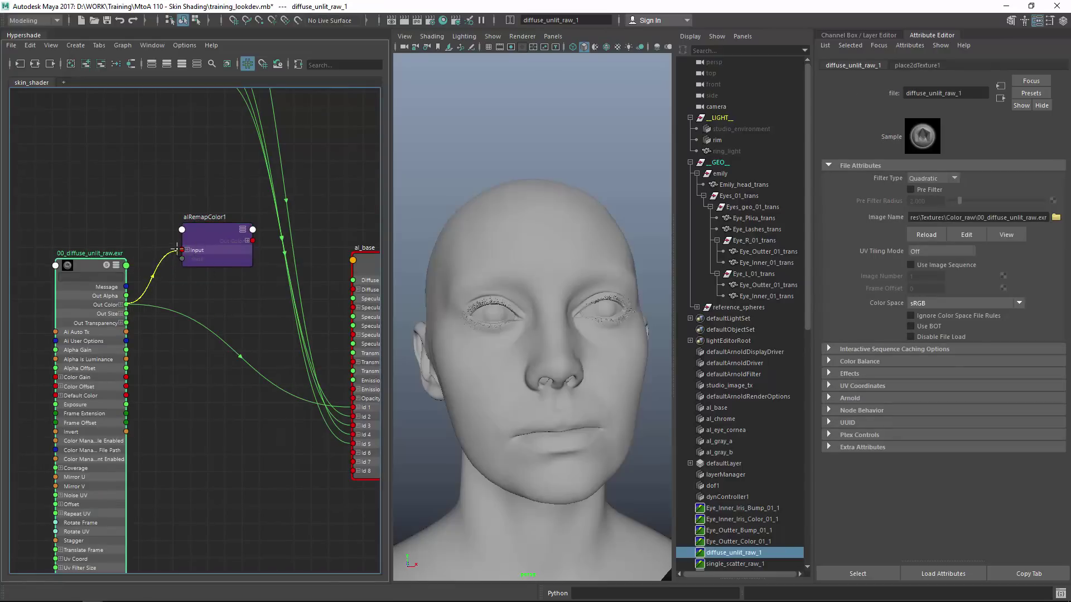
pyautogui.press('1')
pyautogui.click(215, 222)
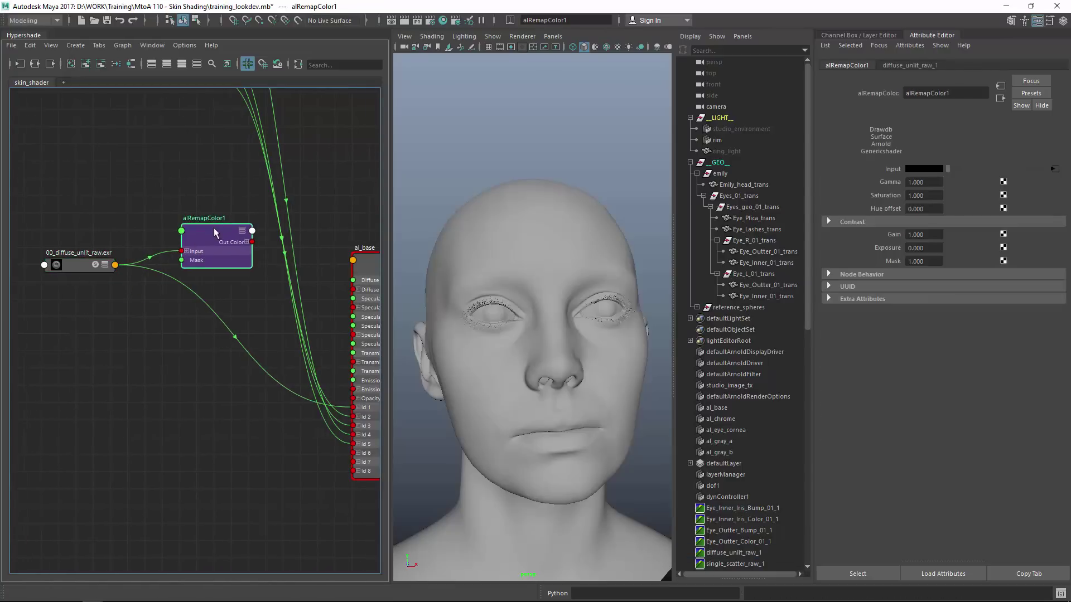
pyautogui.doubleClick(216, 222)
pyautogui.write('d')
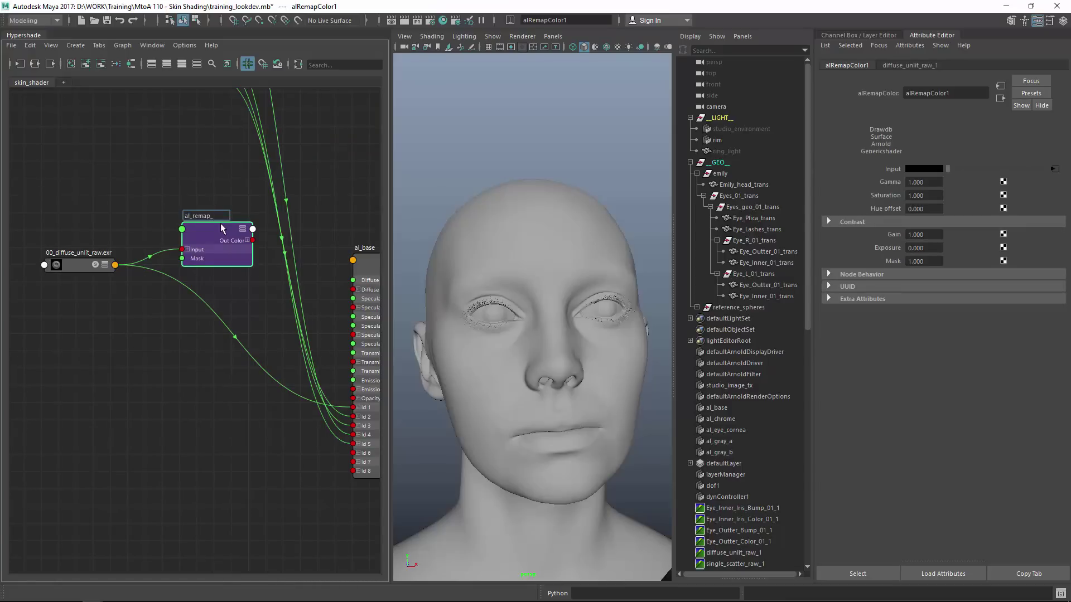
pyautogui.write('iffuse')
pyautogui.press('Return')
# Step: Duplicate al_remap_diffuse three times and stack the copies beneath the original
pyautogui.moveTo(228, 243); pyautogui.dragTo(226, 233)
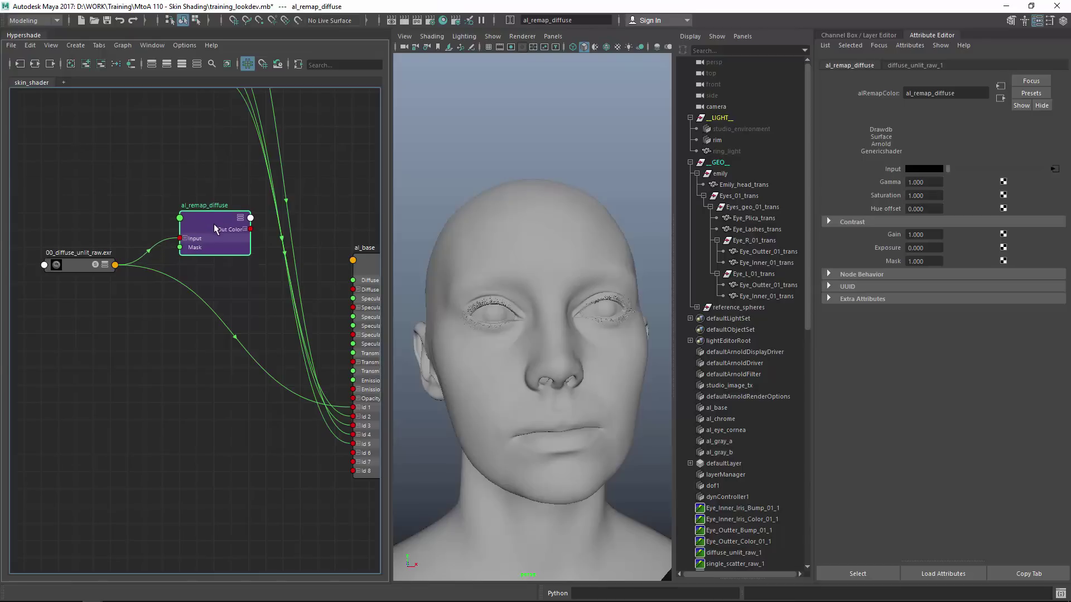
pyautogui.hotkey('ctrl', 'd')
pyautogui.moveTo(181, 422)
pyautogui.mouseDown()
pyautogui.moveTo(214, 285)
pyautogui.moveTo(210, 298)
pyautogui.mouseUp()
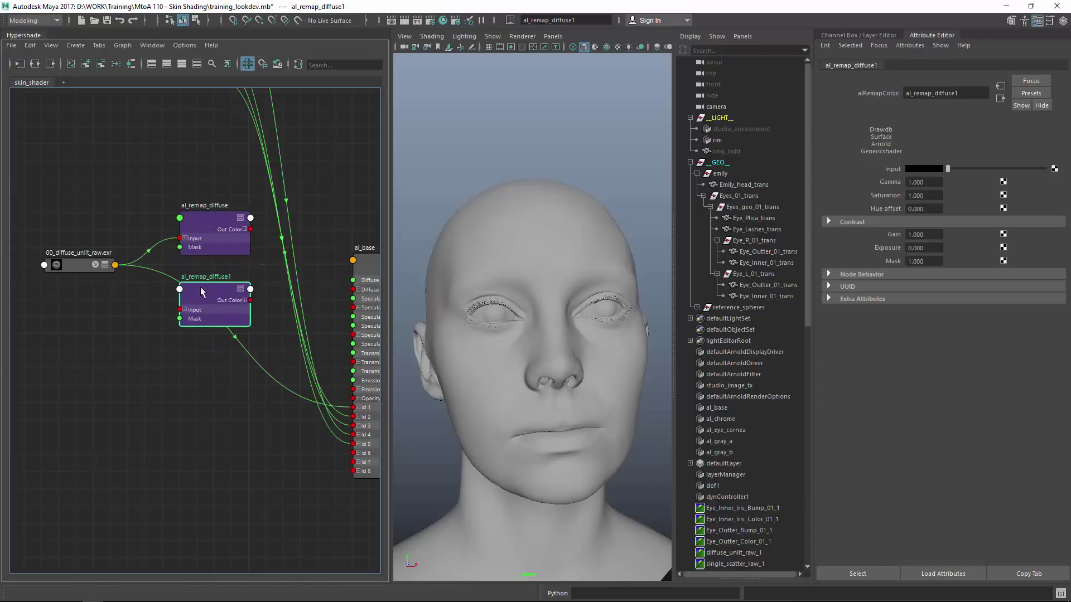
pyautogui.hotkey('ctrl', 'd')
pyautogui.moveTo(173, 438)
pyautogui.mouseDown()
pyautogui.moveTo(209, 345)
pyautogui.moveTo(203, 361)
pyautogui.mouseUp()
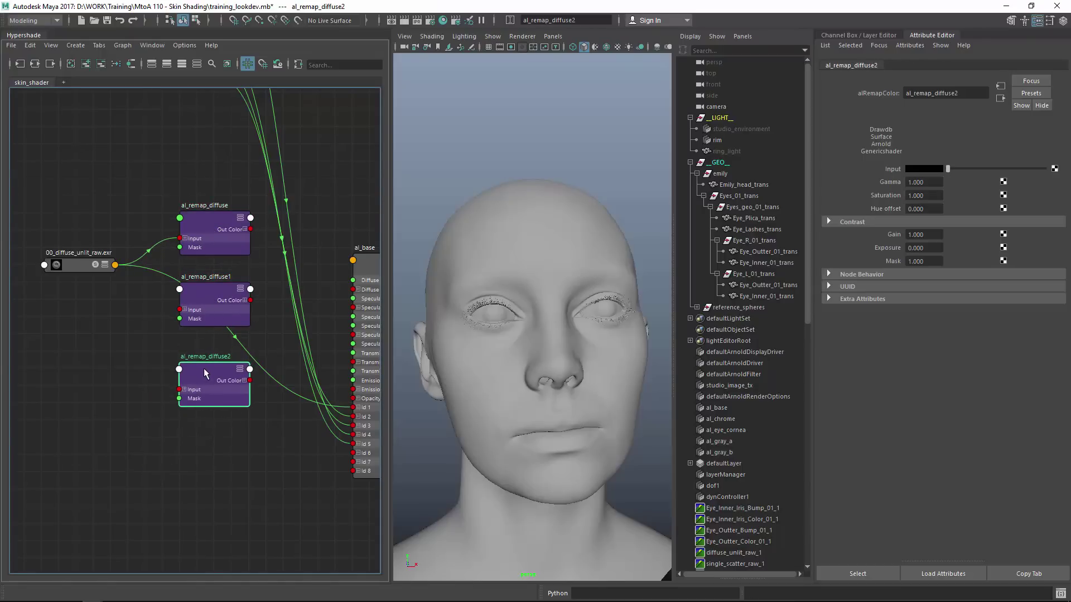
pyautogui.hotkey('ctrl', 'd')
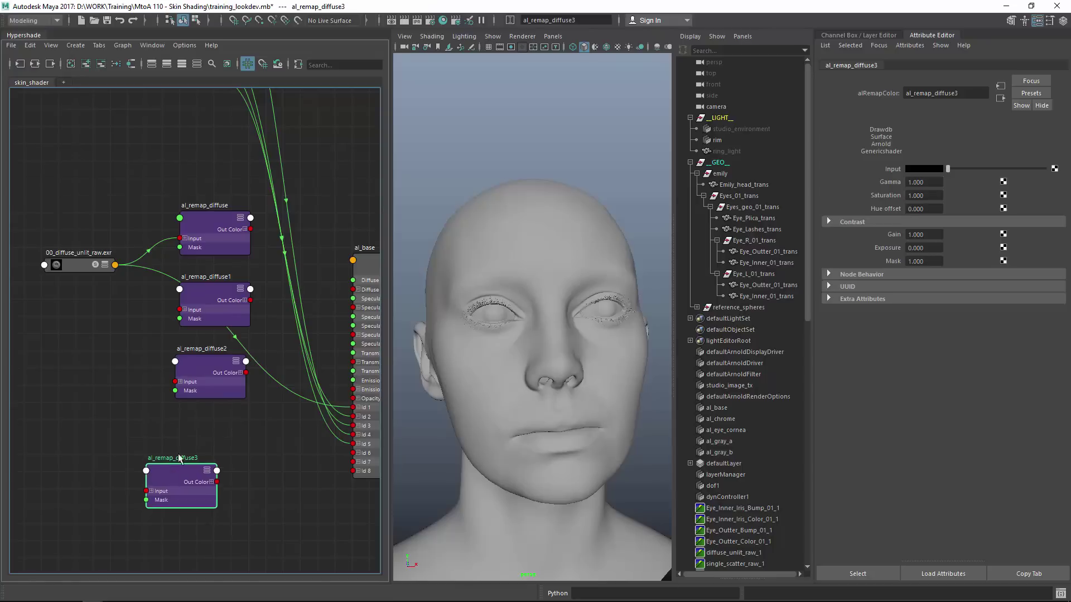
pyautogui.moveTo(178, 483); pyautogui.dragTo(206, 441)
# Step: Rename al_remap_diffuse1 to al_remap_sss_top
pyautogui.click(222, 281)
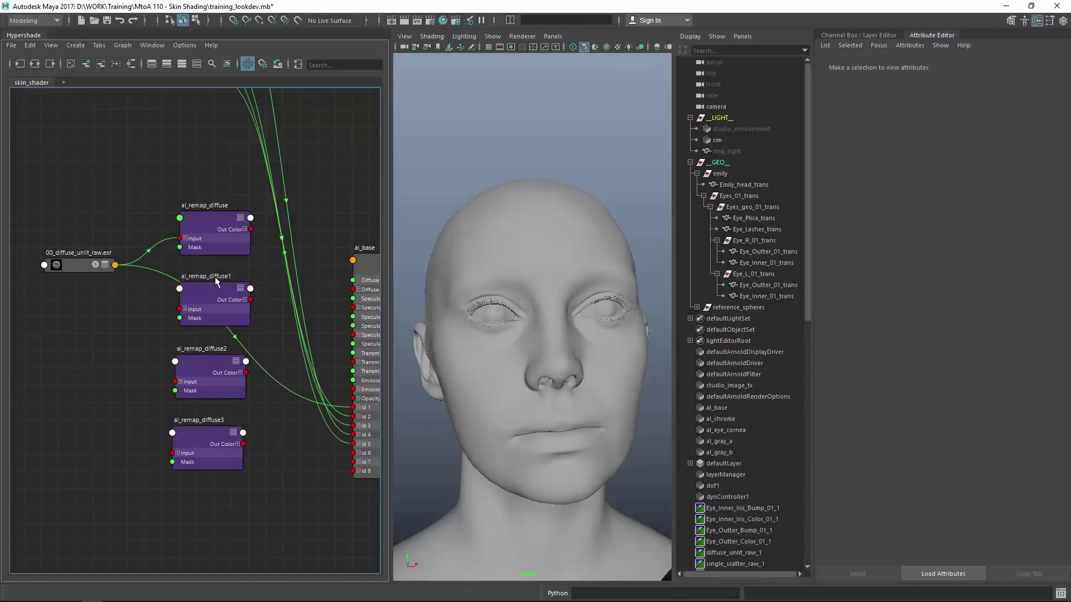
pyautogui.moveTo(212, 276); pyautogui.dragTo(213, 273)
pyautogui.doubleClick(213, 273)
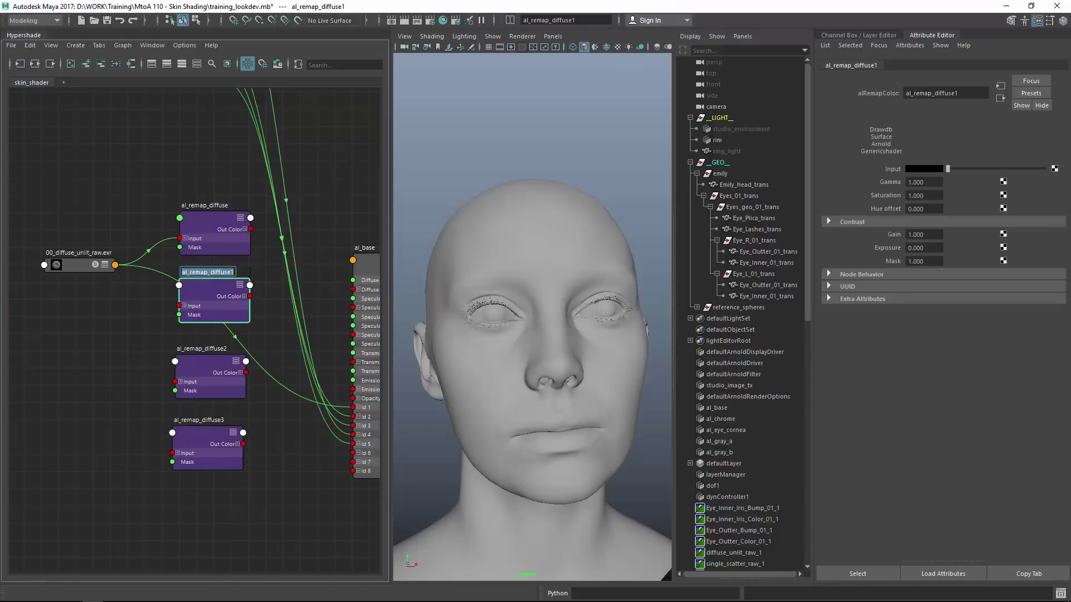
pyautogui.click(234, 272)
pyautogui.press('BackSpace')
pyautogui.press('BackSpace')
pyautogui.press('BackSpace')
pyautogui.write('s_')
pyautogui.write('top')
pyautogui.press('Return')
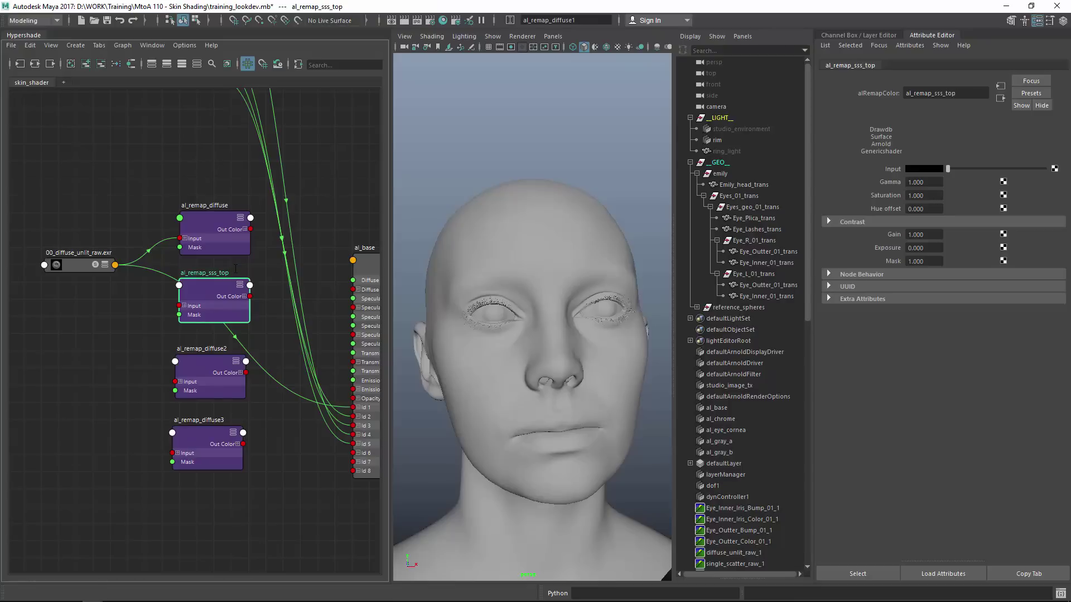
# Step: Rename the other two copies al_remap_middle and al_remap_bottom, then select both
pyautogui.doubleClick(225, 347)
pyautogui.click(215, 350)
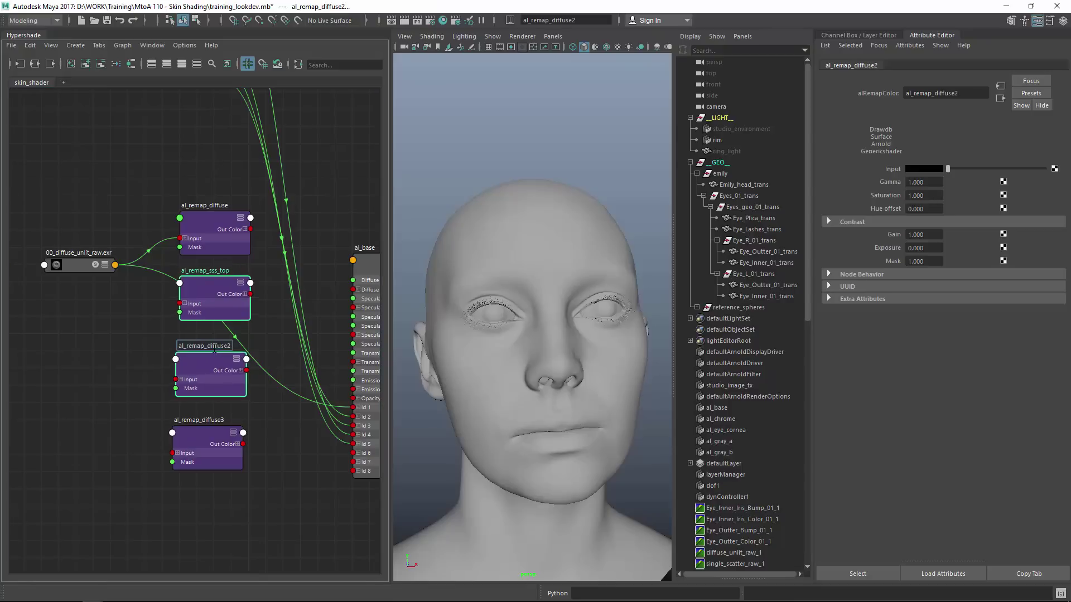
pyautogui.moveTo(207, 347); pyautogui.dragTo(231, 347)
pyautogui.write('mi')
pyautogui.write('ddle')
pyautogui.click(206, 418)
pyautogui.doubleClick(207, 418)
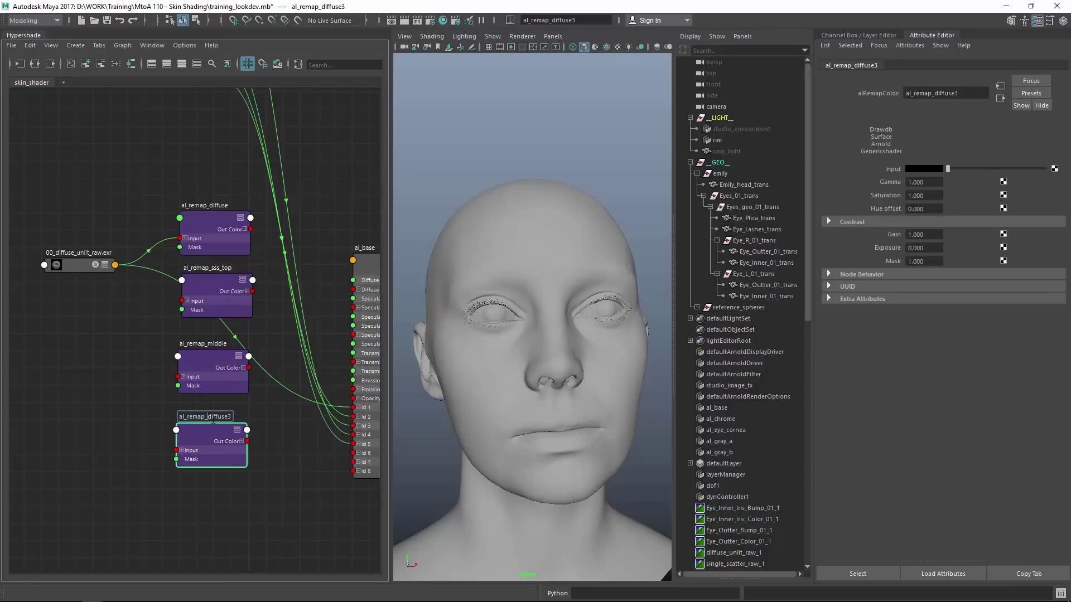
pyautogui.moveTo(213, 421); pyautogui.dragTo(247, 414)
pyautogui.write('bottom')
pyautogui.press('Return')
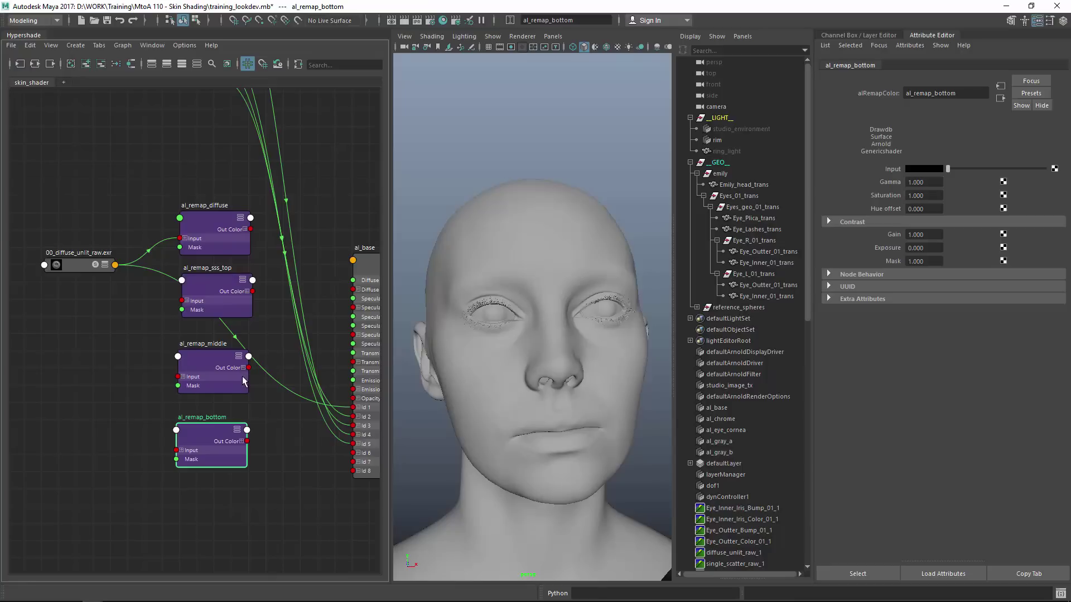
pyautogui.keyDown('shift'); pyautogui.click(212, 363); pyautogui.keyUp('shift')
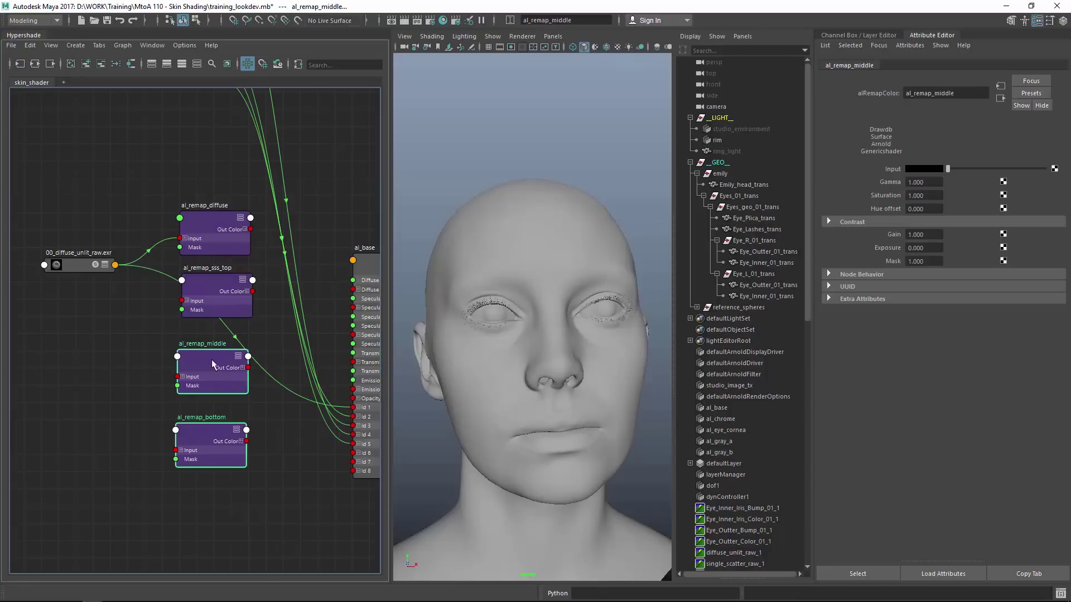
# Step: Arrange the diffuse texture node and remap nodes, showing all of the texture's attributes
pyautogui.click(277, 426)
pyautogui.keyDown('alt'); pyautogui.moveTo(179, 312); pyautogui.dragTo(209, 309, button='middle'); pyautogui.keyUp('alt')
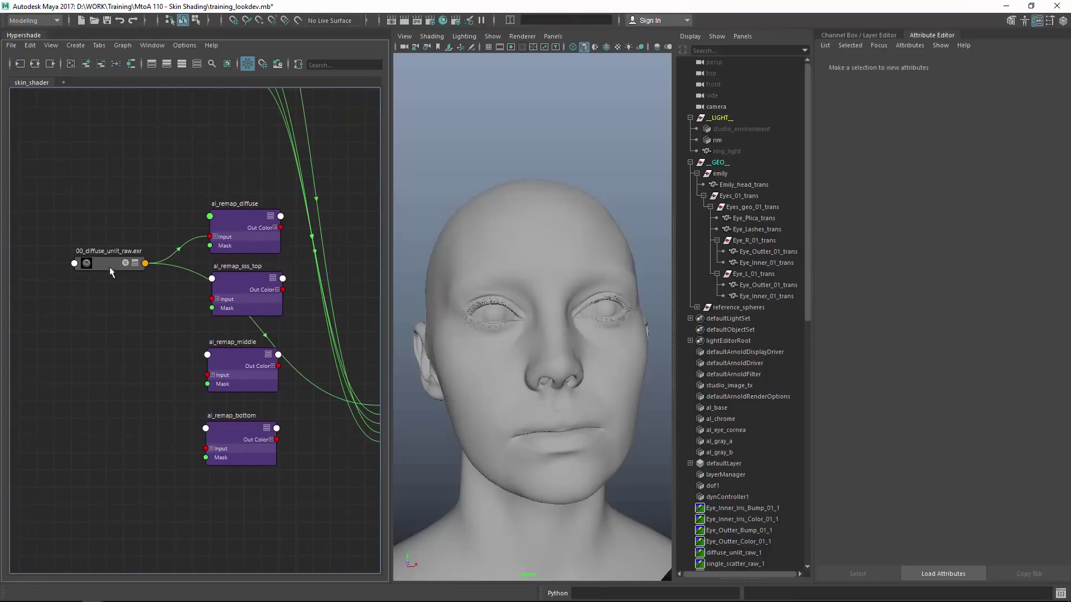
pyautogui.moveTo(110, 267); pyautogui.dragTo(64, 306)
pyautogui.keyDown('alt'); pyautogui.moveTo(223, 312); pyautogui.dragTo(241, 295, button='middle'); pyautogui.keyUp('alt')
pyautogui.click(270, 281)
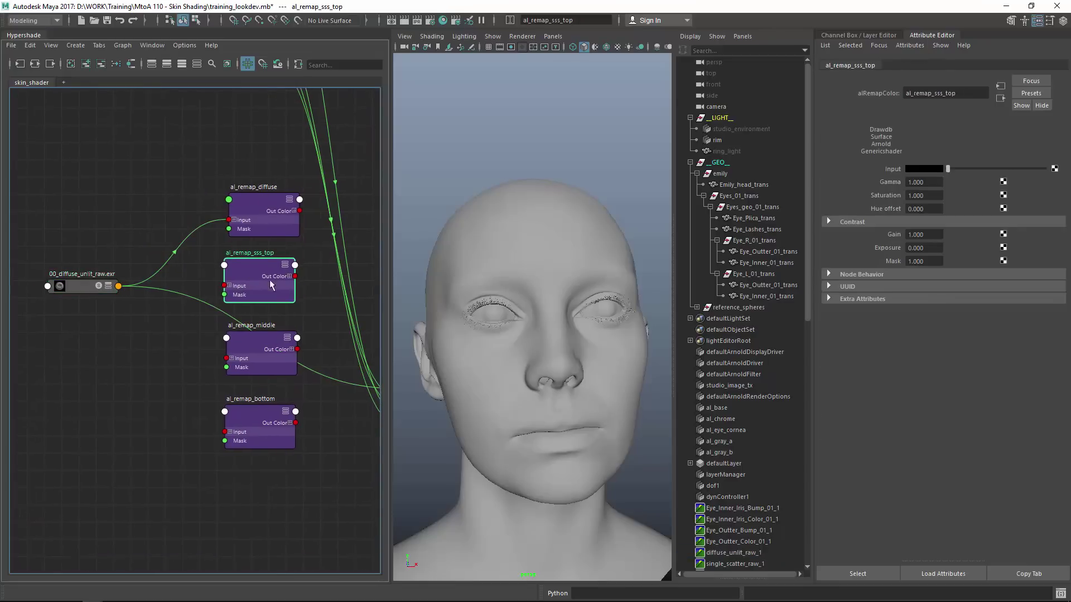
pyautogui.moveTo(271, 285); pyautogui.dragTo(269, 285)
pyautogui.click(259, 340)
pyautogui.click(267, 428)
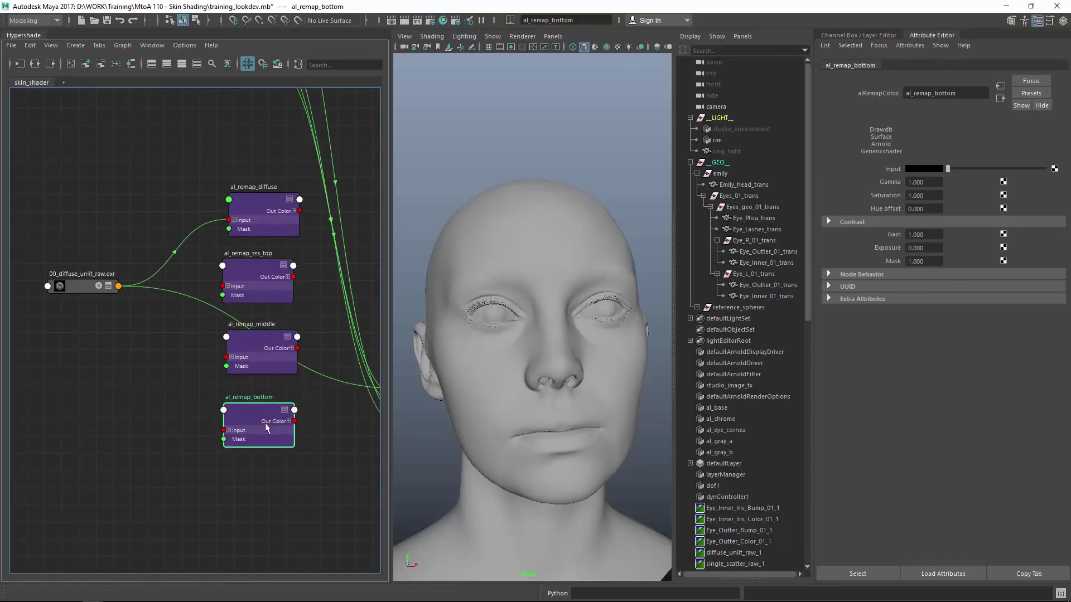
pyautogui.click(129, 305)
pyautogui.click(88, 290)
pyautogui.press('3')
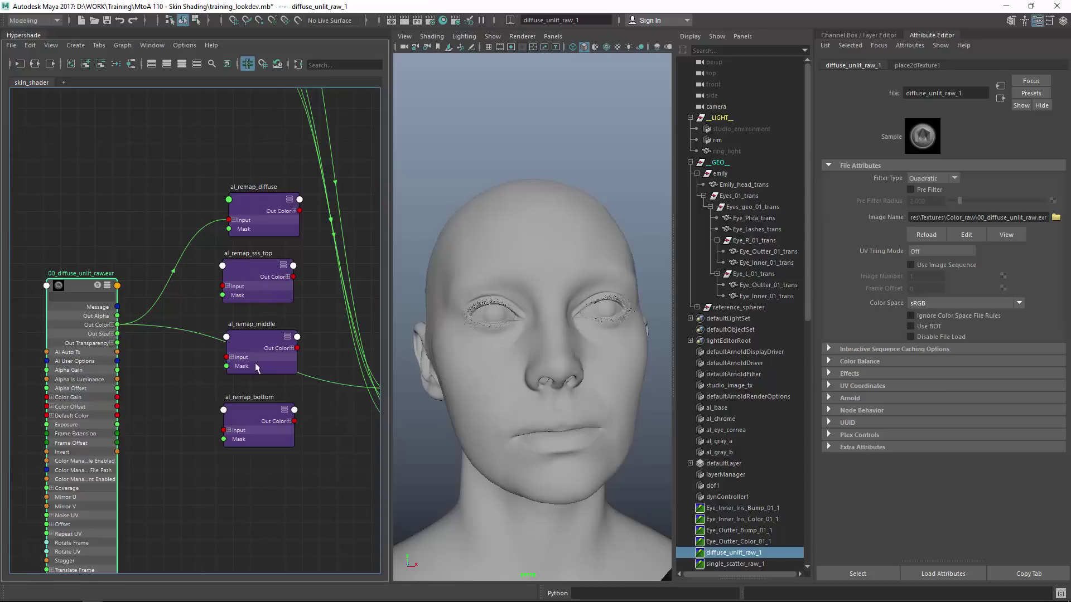
# Step: Connect the texture's Out Color to al_remap_middle and al_remap_bottom Input
pyautogui.moveTo(253, 344); pyautogui.dragTo(256, 339)
pyautogui.moveTo(117, 325); pyautogui.dragTo(231, 353)
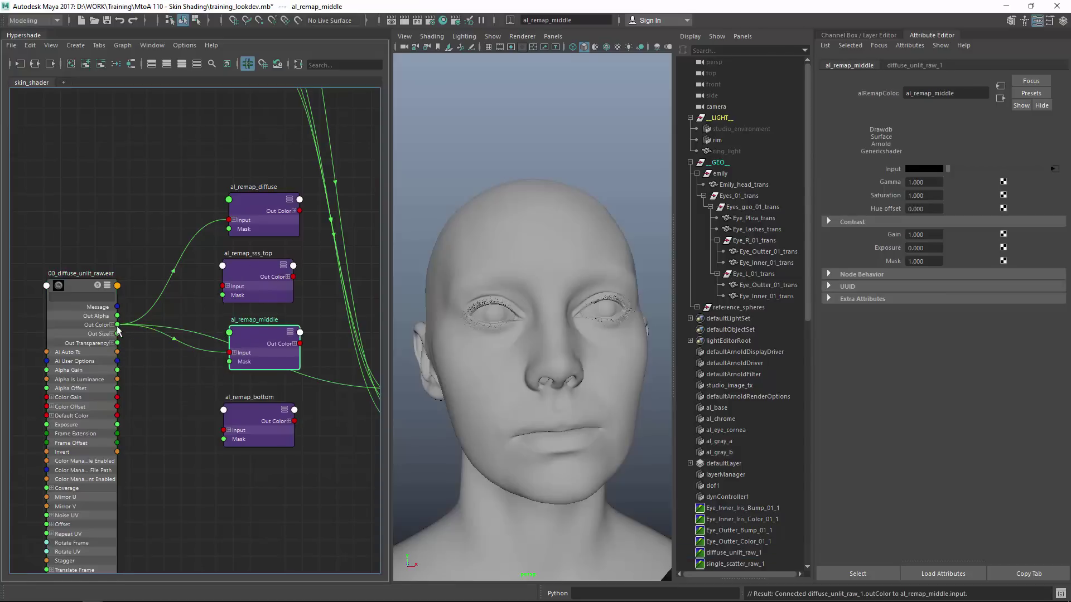
pyautogui.moveTo(117, 325); pyautogui.dragTo(223, 286)
pyautogui.moveTo(117, 325); pyautogui.dragTo(224, 430)
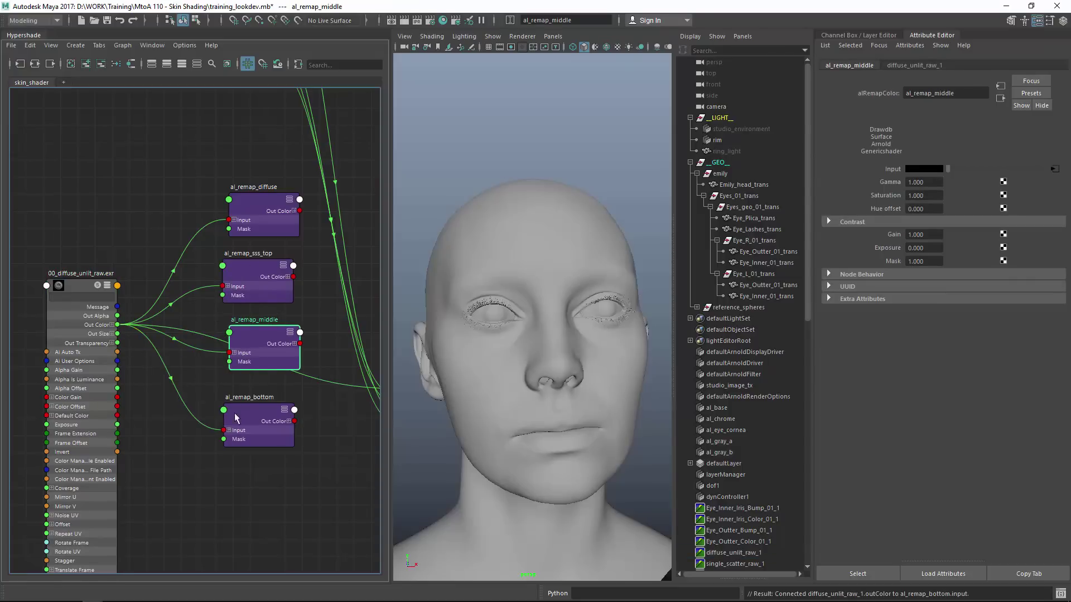
# Step: Connect al_remap_diffuse Out Color to al_base's Diffuse Color
pyautogui.keyDown('alt'); pyautogui.moveTo(236, 419); pyautogui.dragTo(159, 436, button='middle'); pyautogui.keyUp('alt')
pyautogui.click(340, 245)
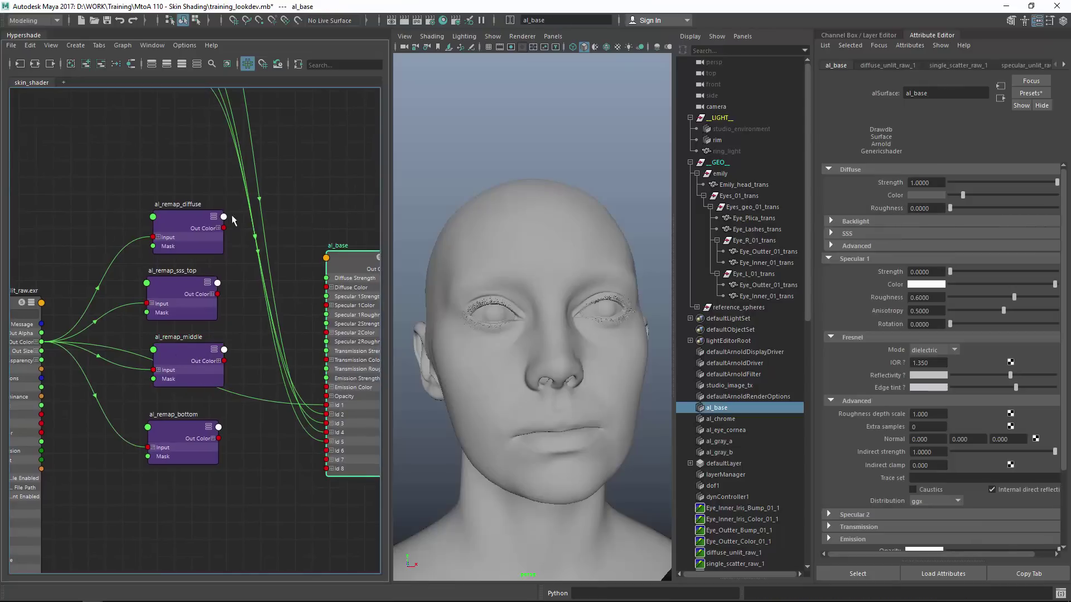
pyautogui.keyDown('alt'); pyautogui.moveTo(232, 221); pyautogui.dragTo(195, 209, button='middle'); pyautogui.keyUp('alt')
pyautogui.moveTo(187, 216); pyautogui.dragTo(296, 273)
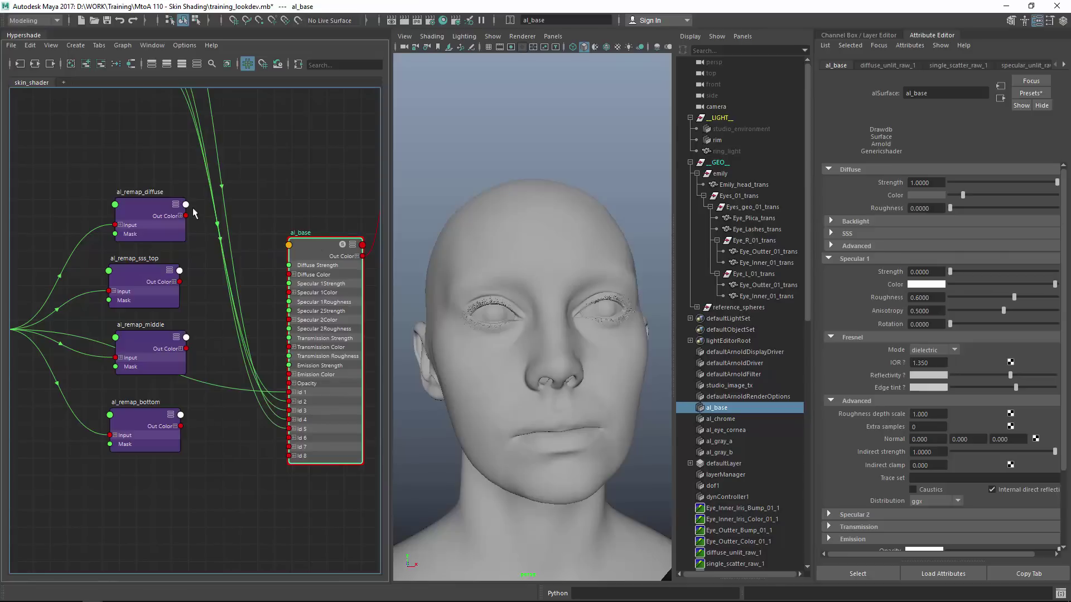
pyautogui.moveTo(187, 216); pyautogui.dragTo(295, 276)
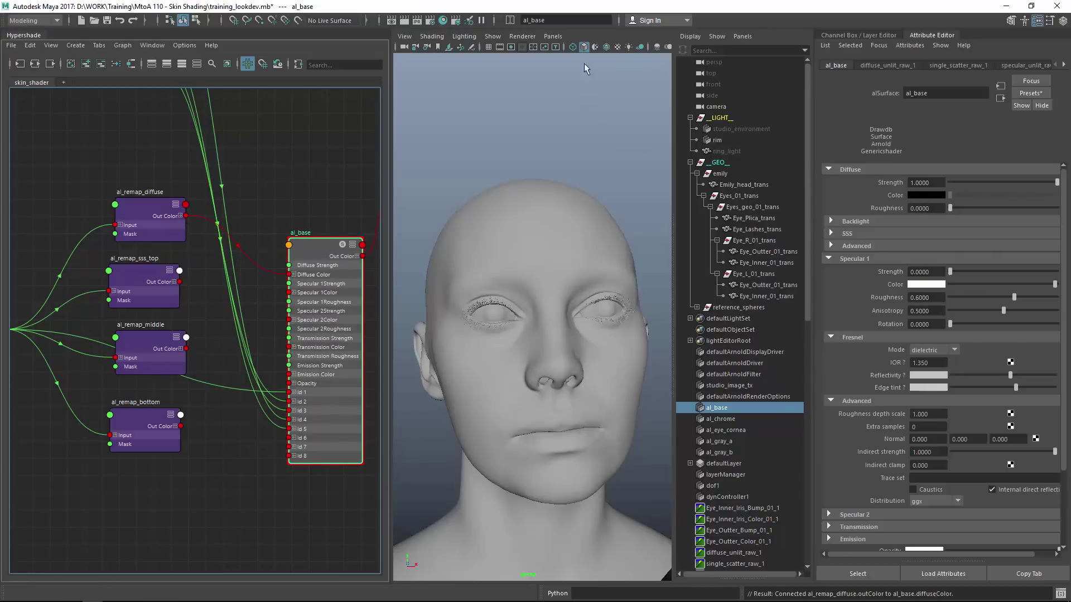
# Step: Save the scene and render the textured head in Arnold RenderView
pyautogui.hotkey('ctrl', 's')
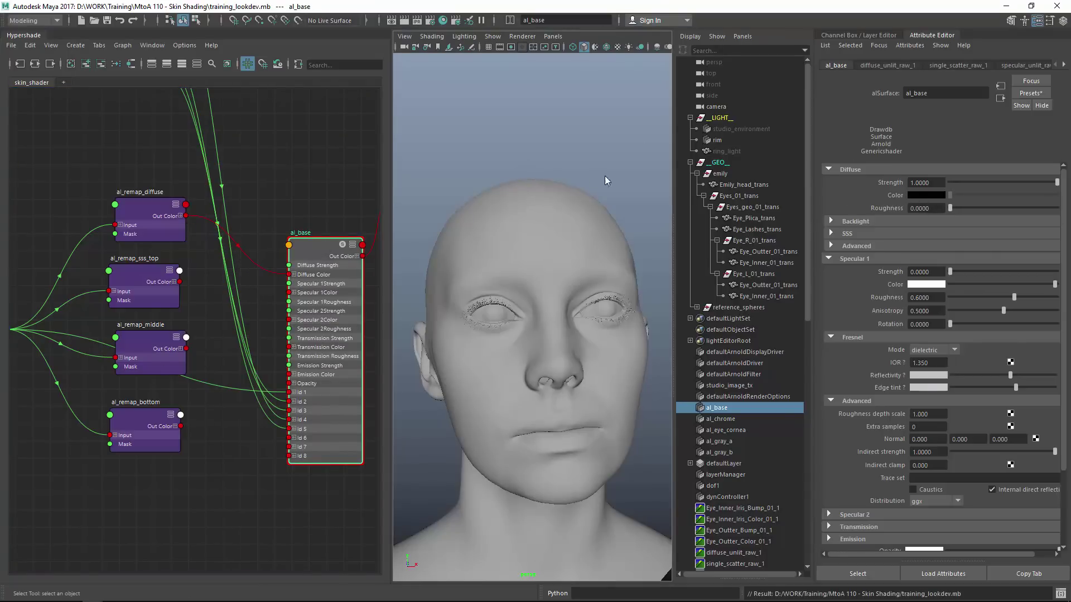
pyautogui.press('space')
pyautogui.moveTo(630, 139); pyautogui.dragTo(631, 227)
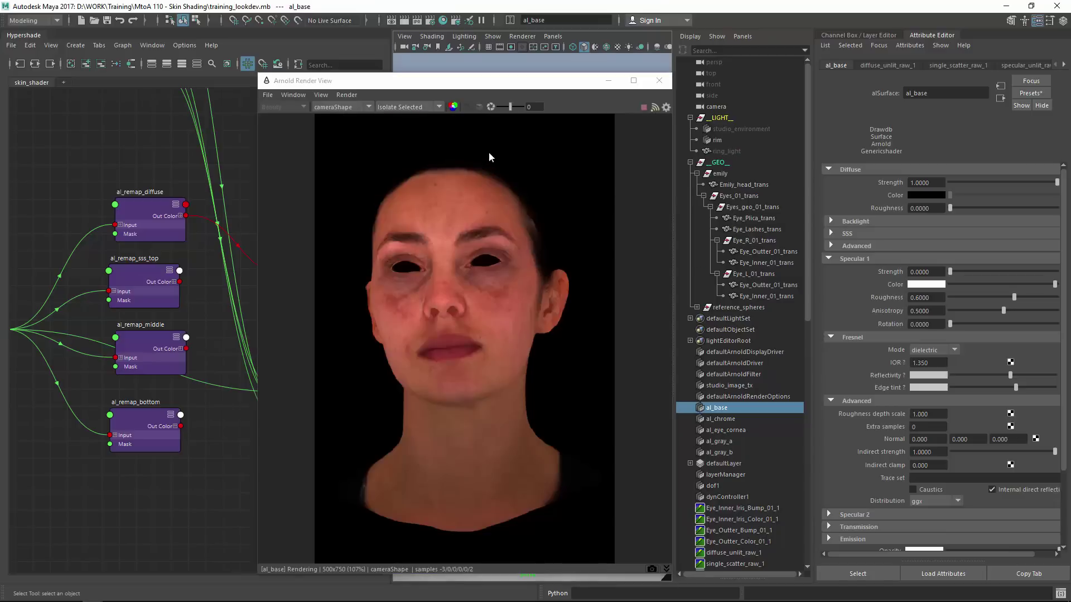
pyautogui.click(424, 107)
pyautogui.click(415, 138)
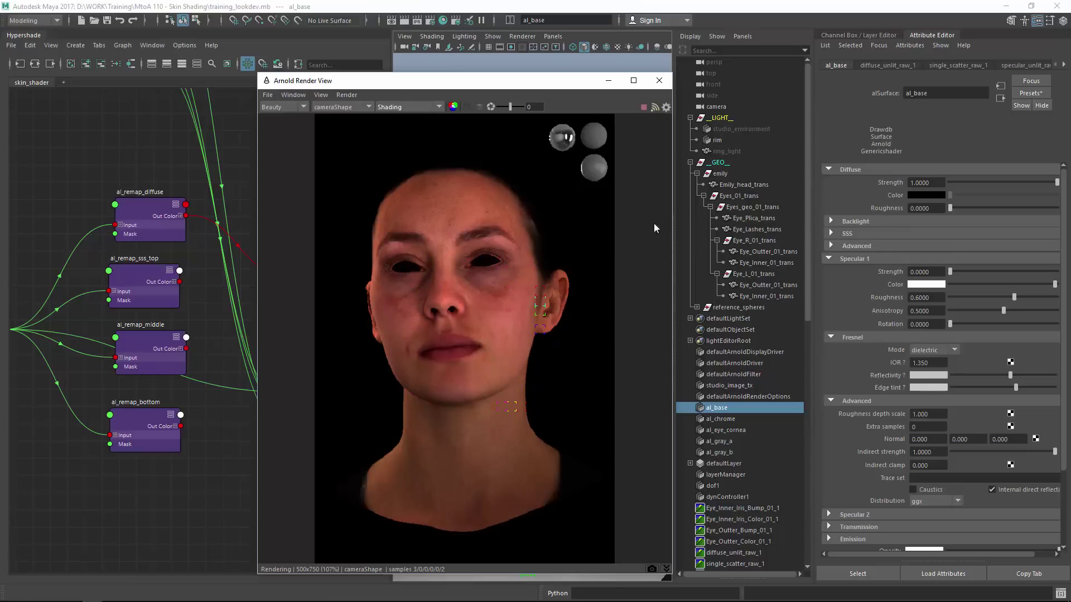
# Step: Set al_remap_diffuse Saturation to 0.8
pyautogui.moveTo(456, 81); pyautogui.dragTo(508, 78)
pyautogui.moveTo(133, 218); pyautogui.dragTo(143, 203)
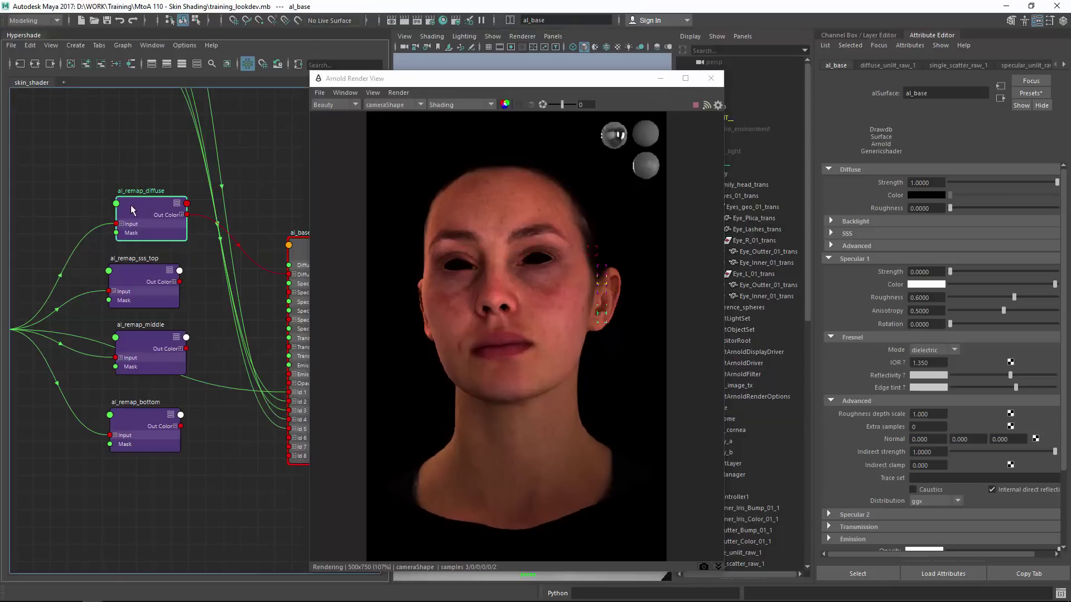
pyautogui.click(884, 196)
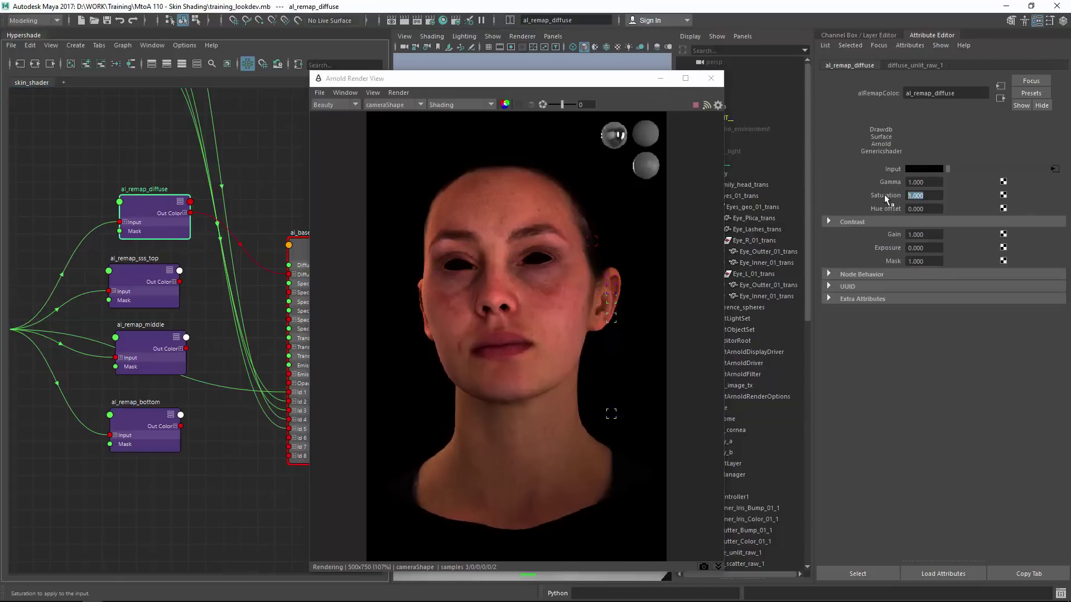
pyautogui.write('.8')
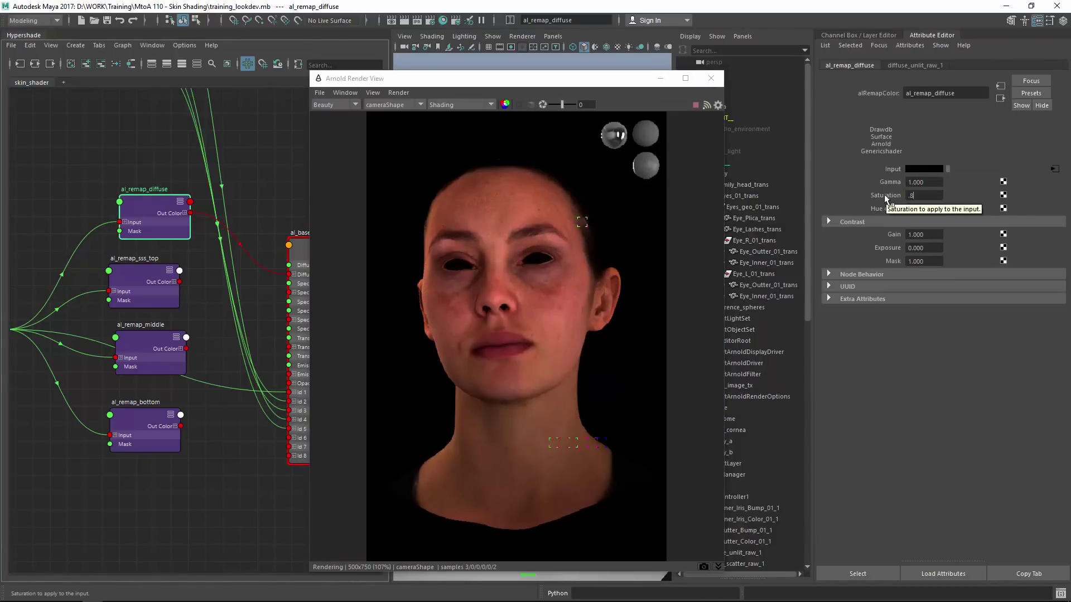
pyautogui.press('Return')
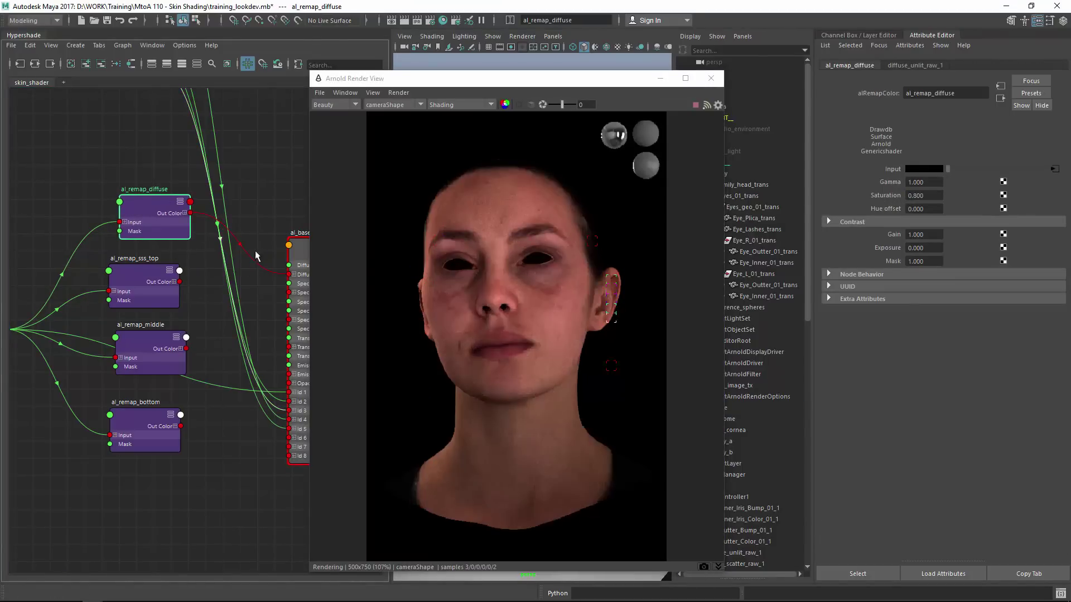
# Step: Raise al_base Specular 1 Strength to 1 and close the Arnold render preview
pyautogui.keyDown('alt'); pyautogui.moveTo(277, 255); pyautogui.dragTo(244, 262, button='middle'); pyautogui.keyUp('alt')
pyautogui.click(284, 250)
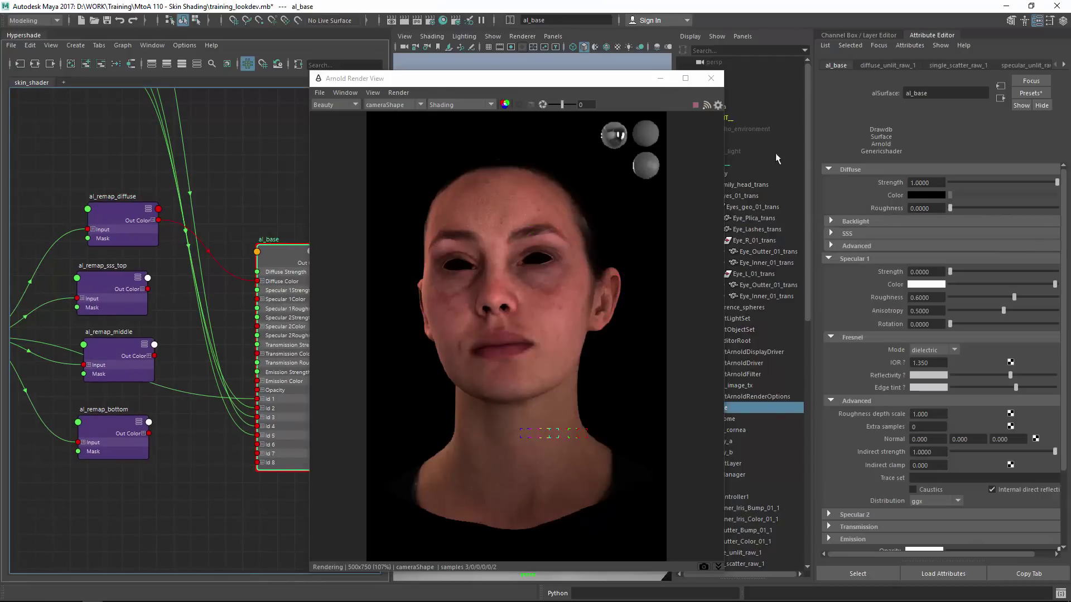
pyautogui.moveTo(951, 271); pyautogui.dragTo(1058, 274)
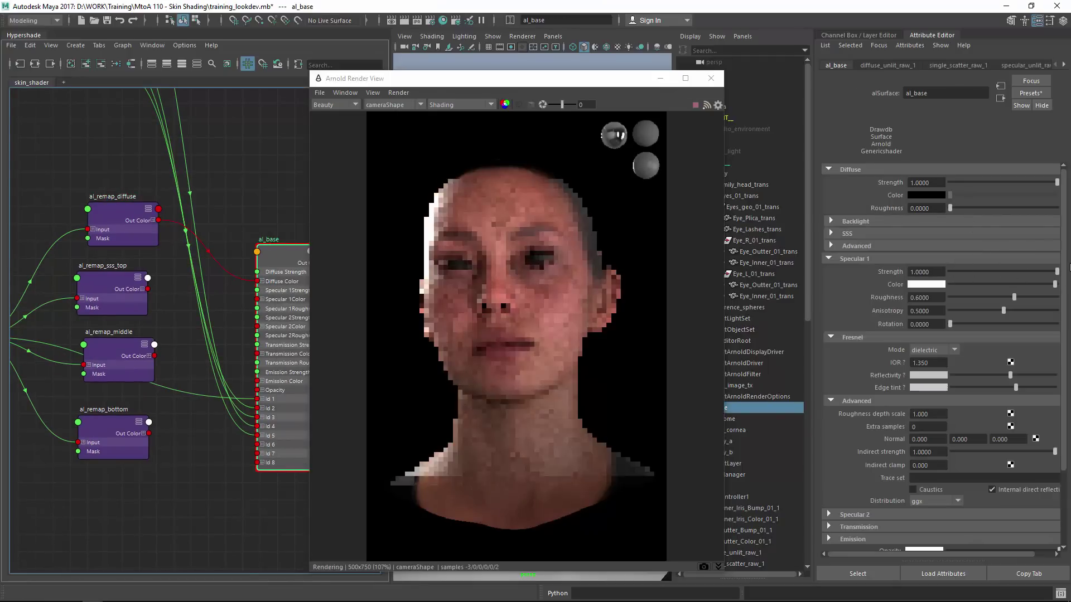
pyautogui.click(576, 259)
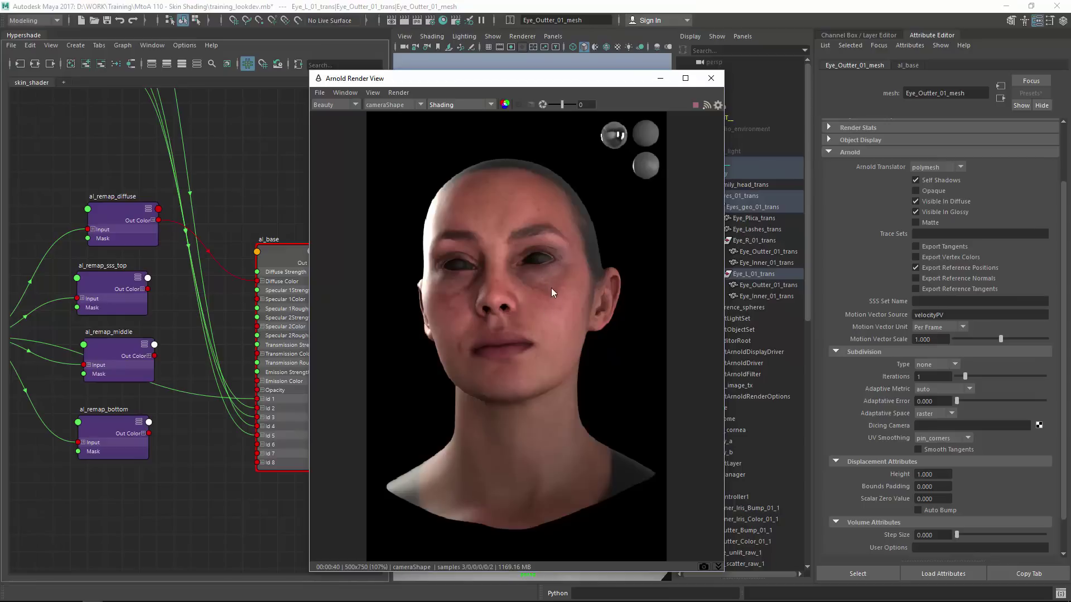
pyautogui.click(711, 78)
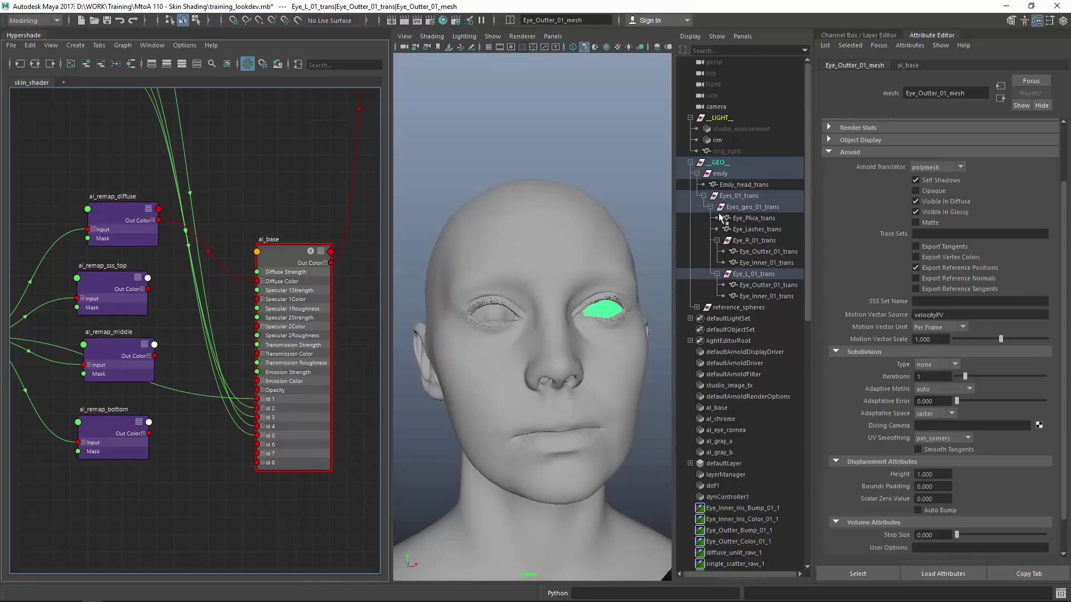
# Step: Assign a new aiSurface shader to the Eyes_01_trans group
pyautogui.click(731, 196)
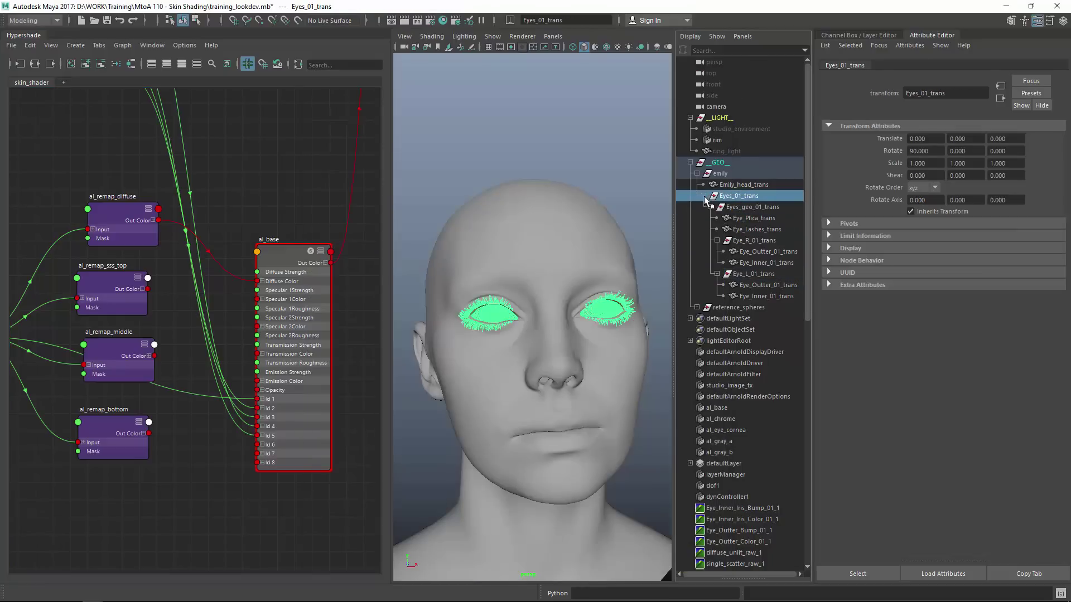
pyautogui.click(704, 196)
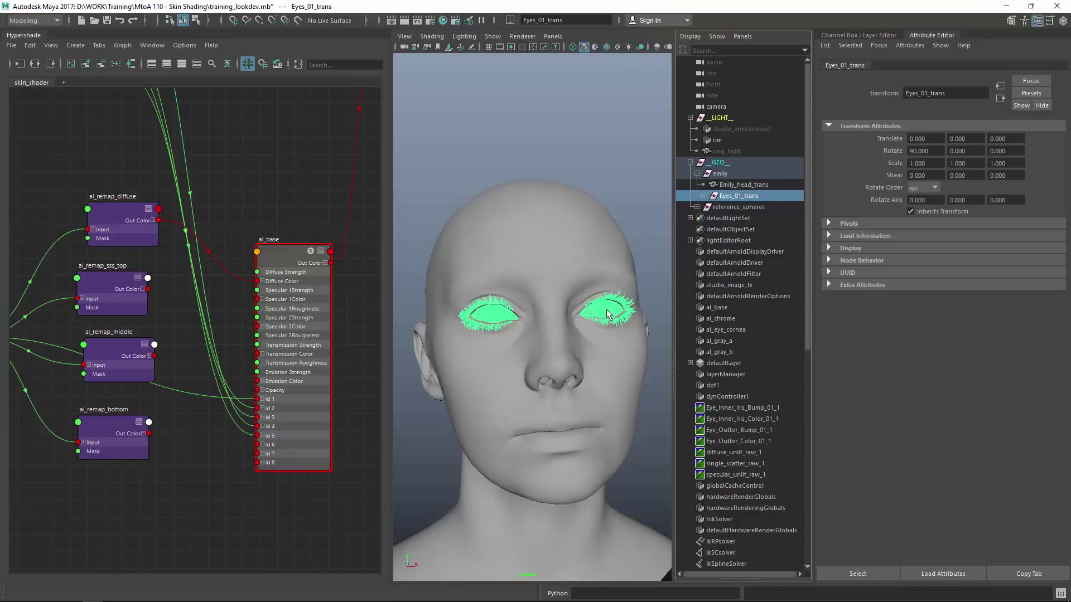
pyautogui.rightClick(607, 269)
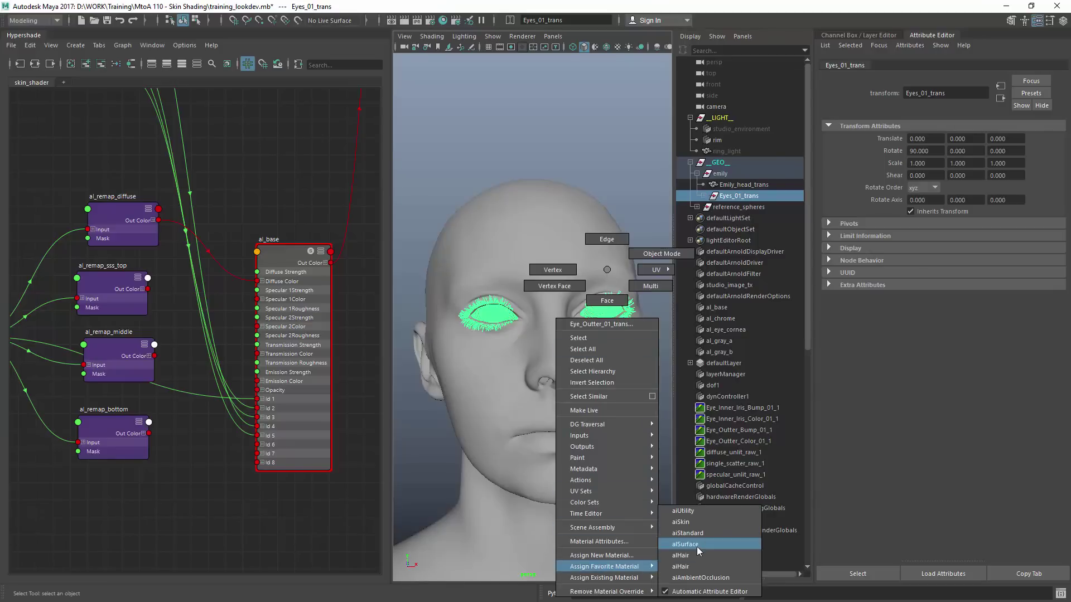
pyautogui.click(697, 547)
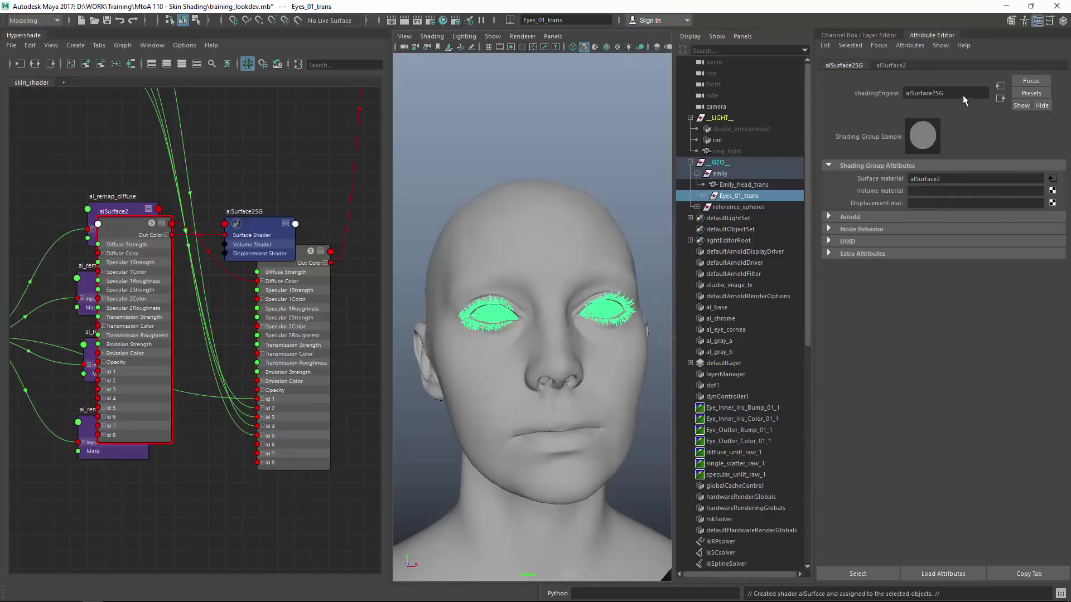
# Step: Rename the shading group al_eyeSG and the shader al_eye
pyautogui.doubleClick(963, 94)
pyautogui.write('al')
pyautogui.write('_eye')
pyautogui.press('Return')
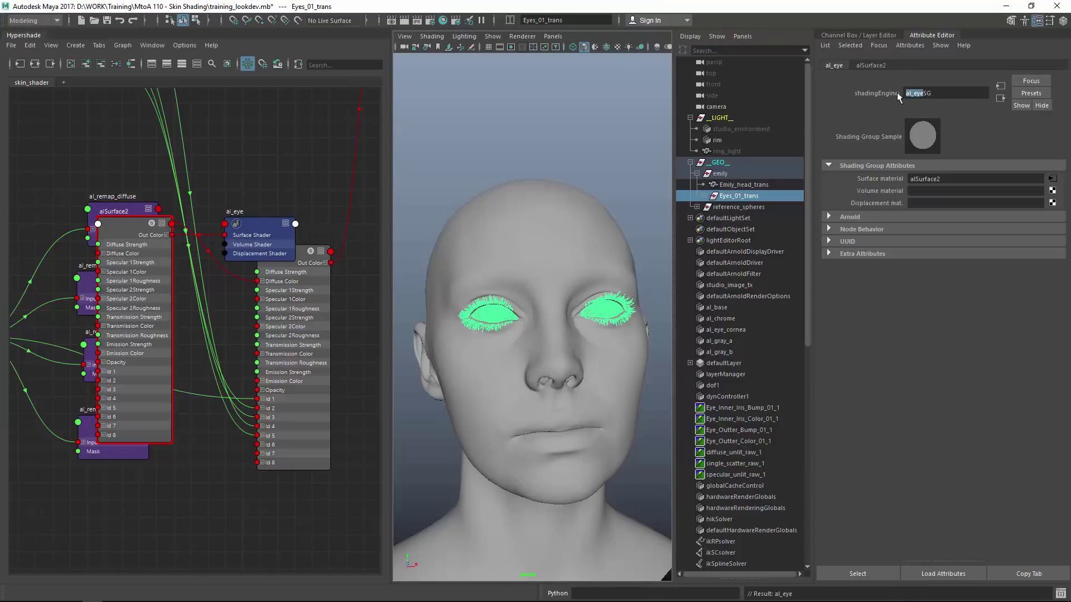
pyautogui.click(871, 65)
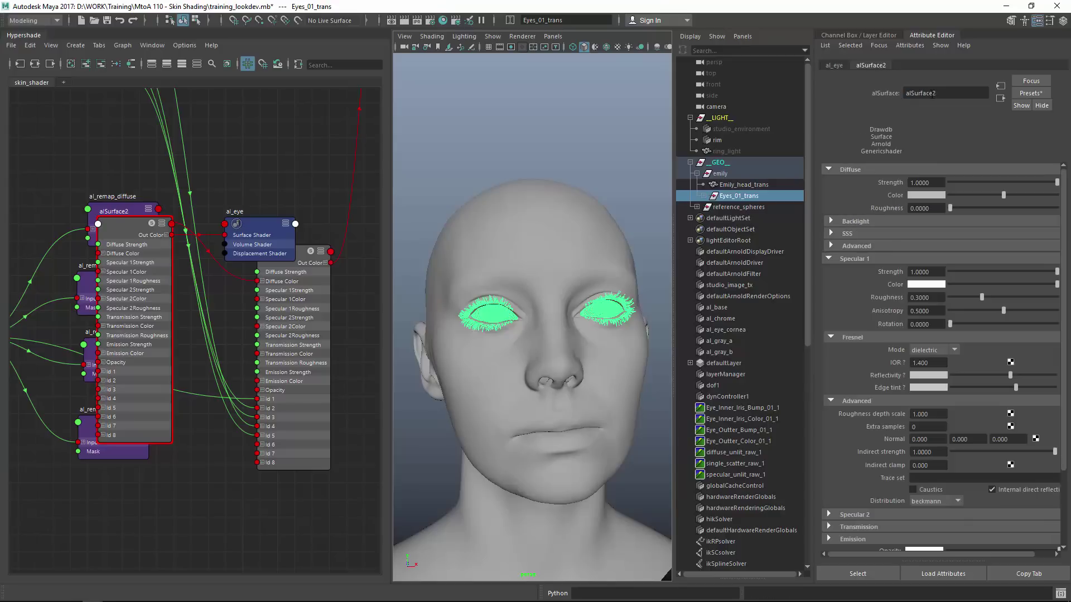
pyautogui.write('al_eye')
pyautogui.press('Return')
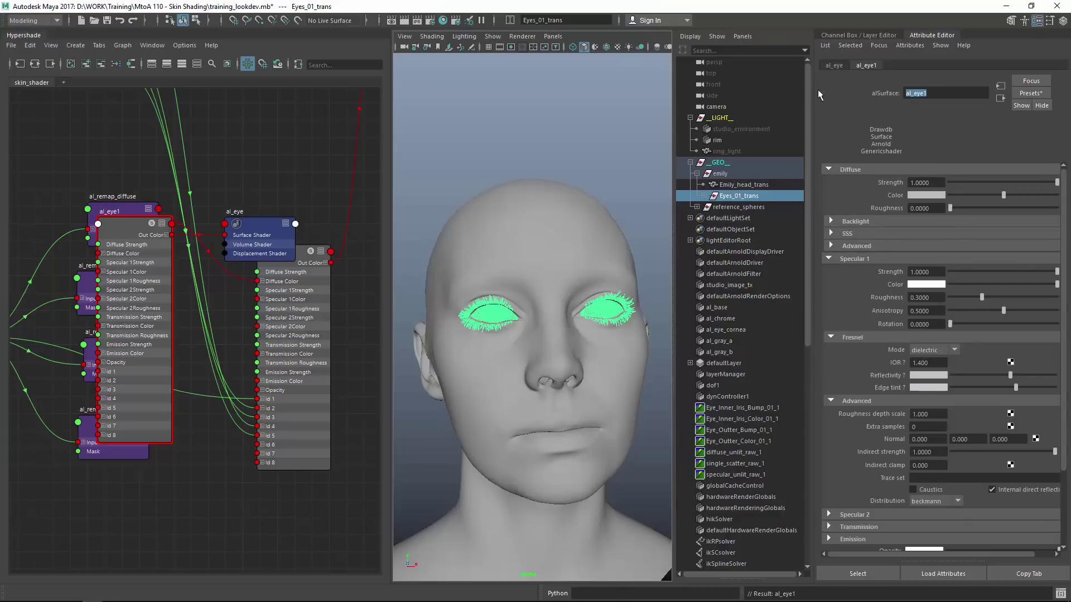
pyautogui.click(834, 65)
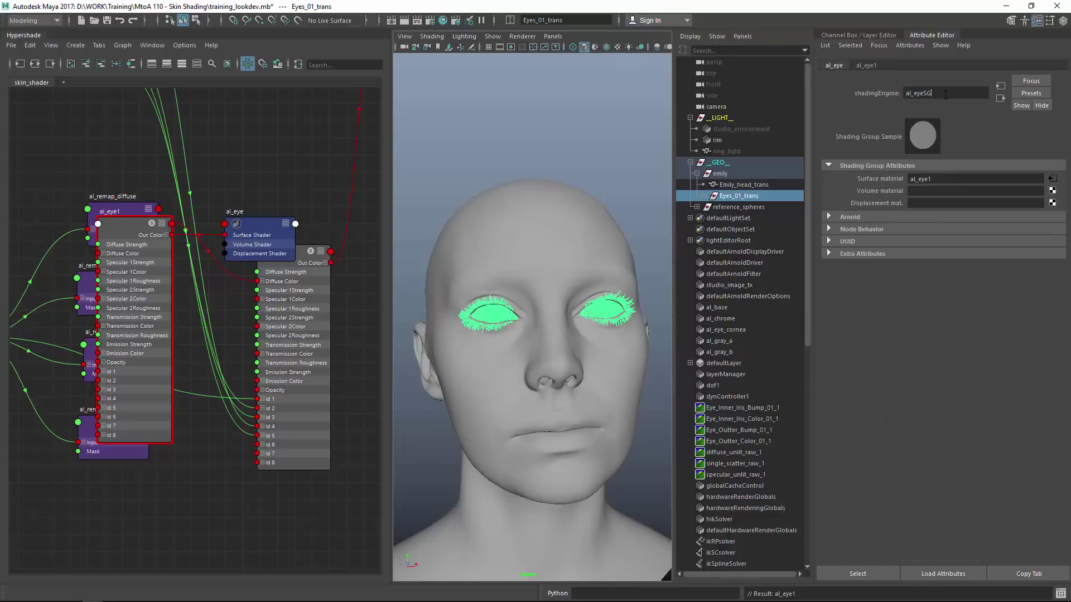
pyautogui.press('Return')
pyautogui.click(874, 66)
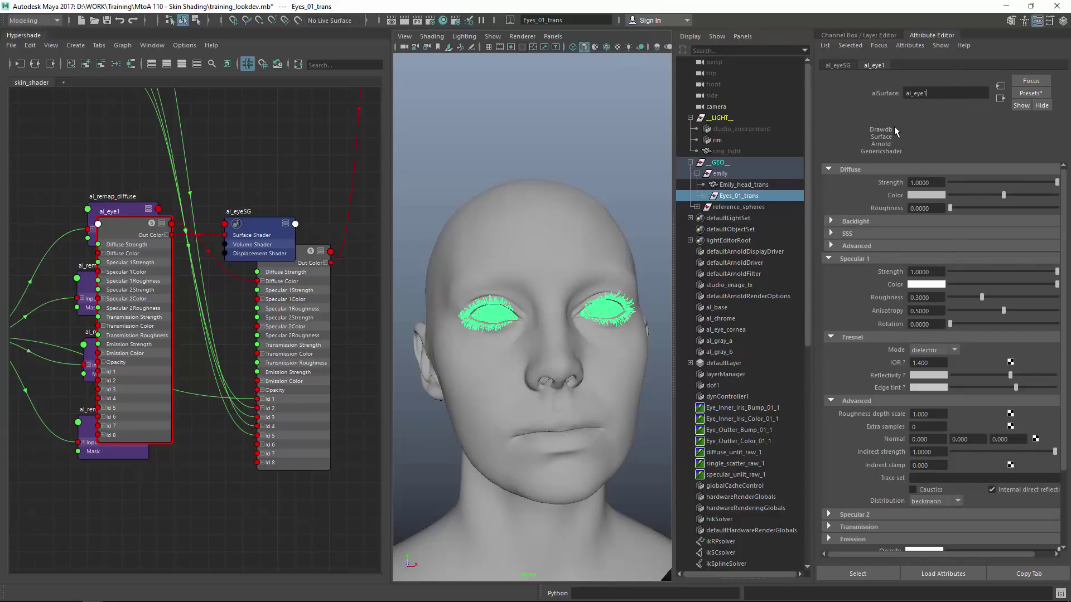
pyautogui.press('BackSpace')
pyautogui.press('Return')
pyautogui.moveTo(143, 281); pyautogui.dragTo(266, 192)
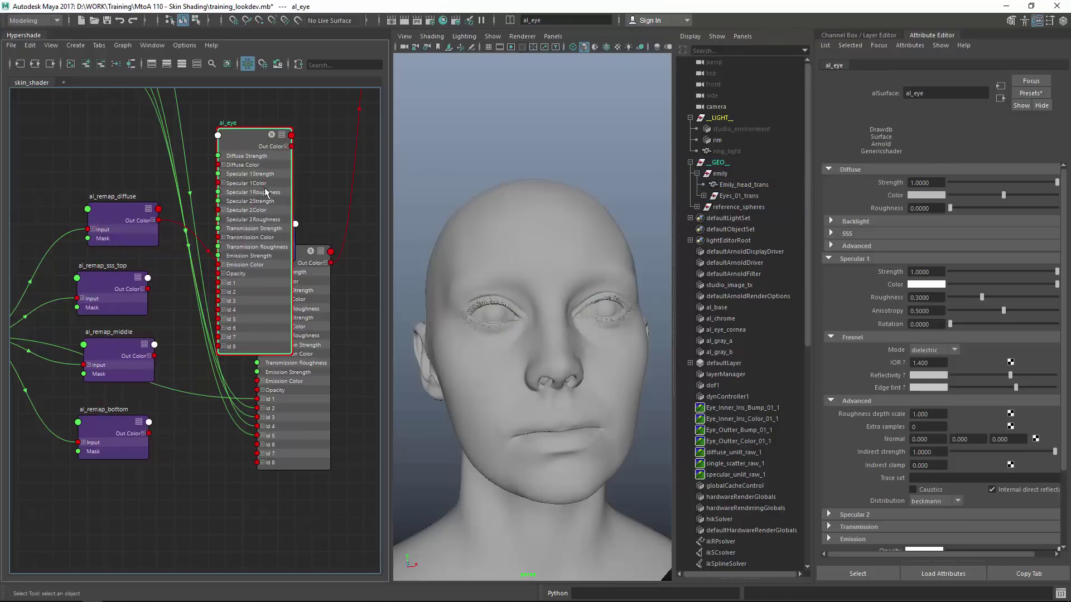
# Step: Remove the eye shader from the graph and rename the head's al_base to al_skin
pyautogui.click(101, 65)
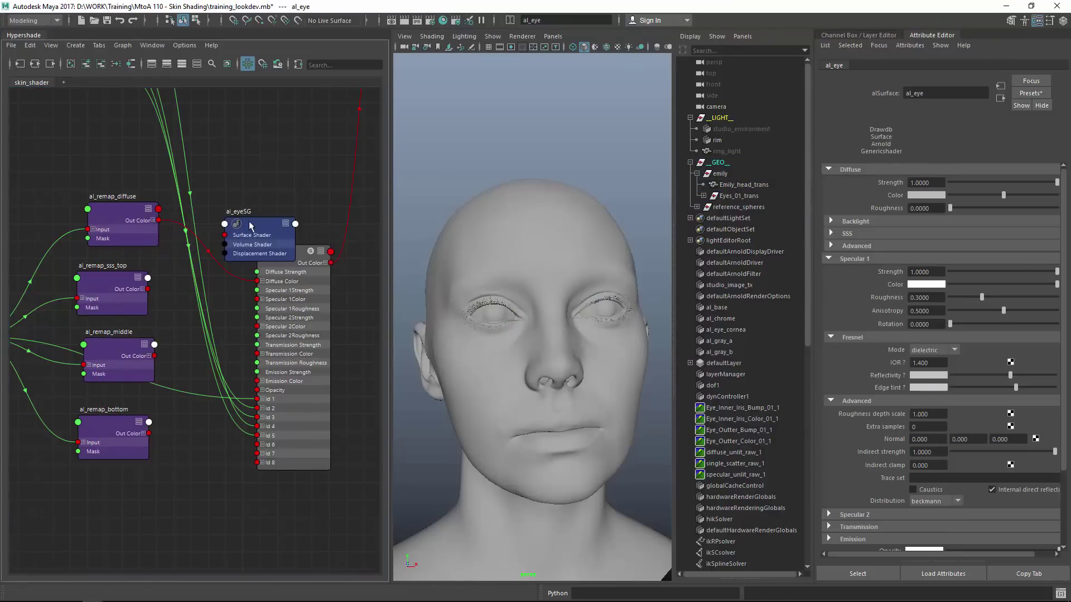
pyautogui.click(101, 66)
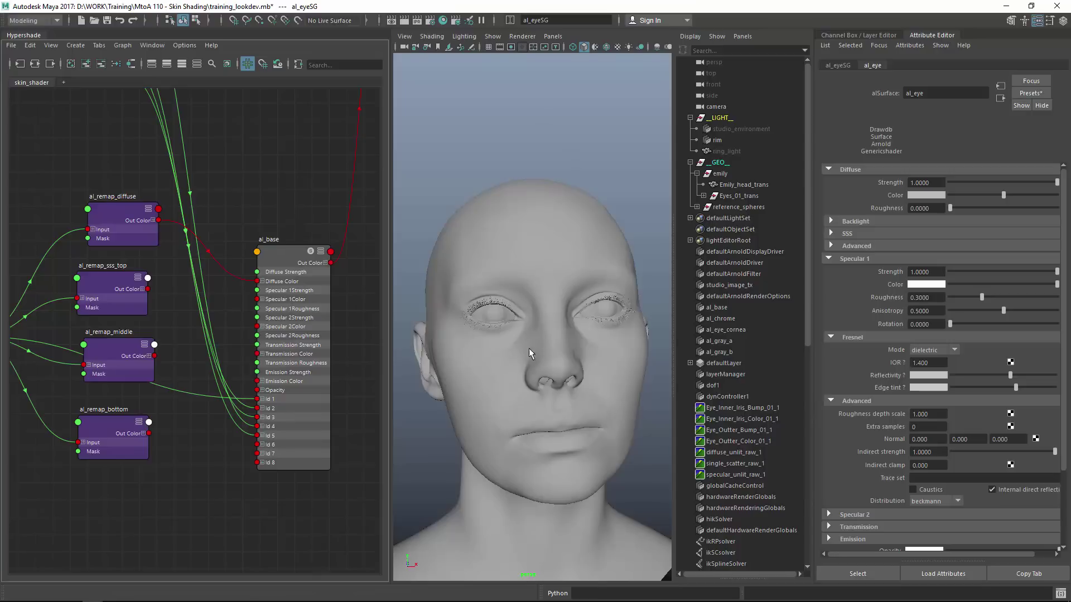
pyautogui.click(552, 206)
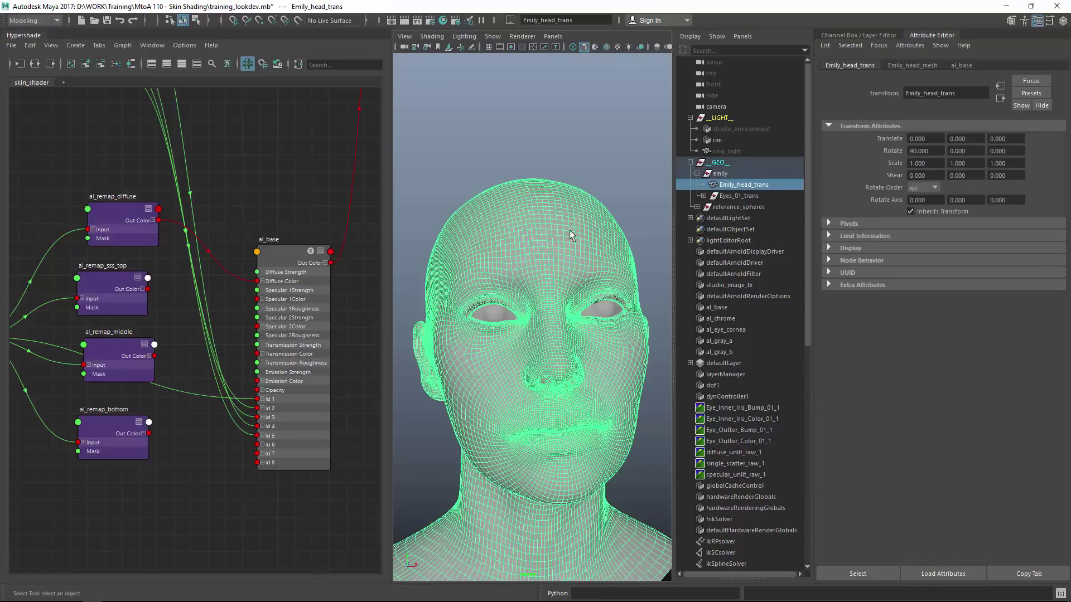
pyautogui.click(911, 65)
pyautogui.click(964, 65)
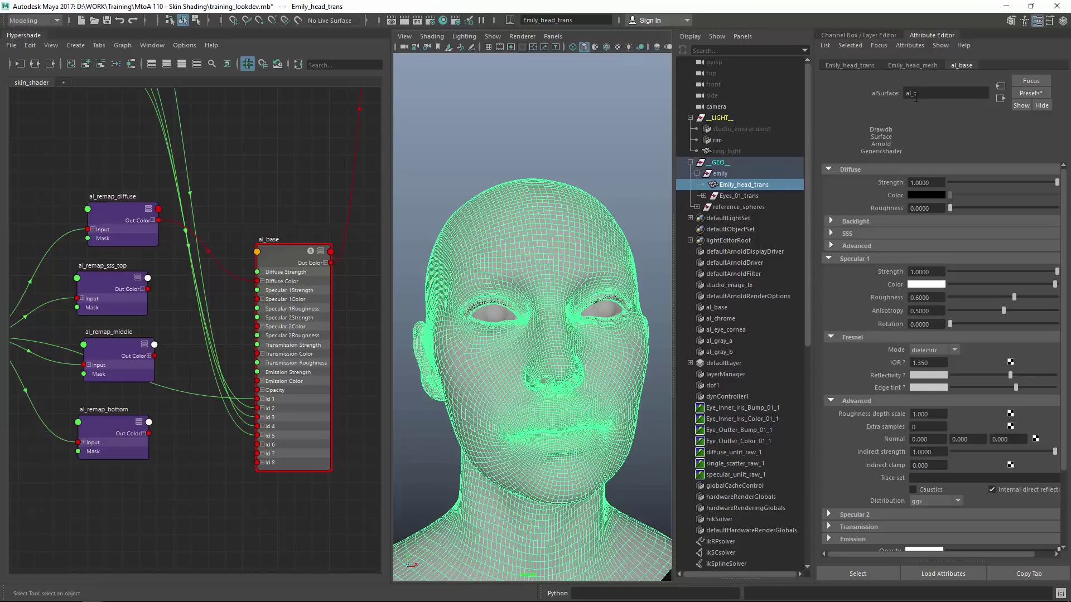
pyautogui.write('kin')
pyautogui.press('Return')
# Step: Select the diffuse_unlit_raw_1 texture node and bring its network into view
pyautogui.keyDown('alt'); pyautogui.moveTo(341, 230); pyautogui.dragTo(148, 266, button='middle'); pyautogui.keyUp('alt')
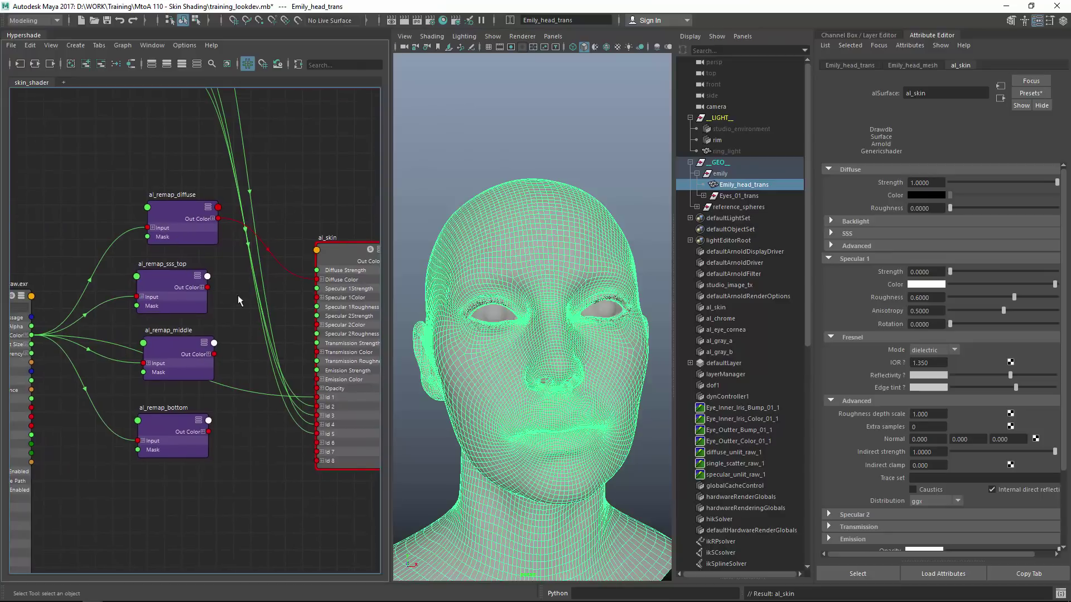
pyautogui.keyDown('alt'); pyautogui.moveTo(20, 275); pyautogui.dragTo(68, 274, button='middle'); pyautogui.keyUp('alt')
pyautogui.click(61, 256)
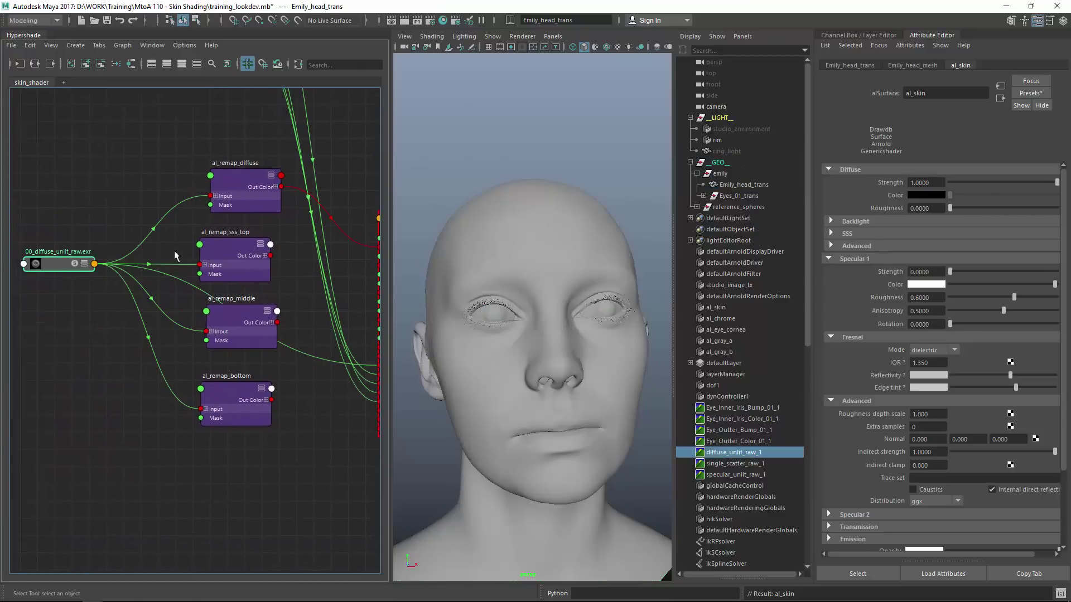
pyautogui.keyDown('alt'); pyautogui.moveTo(167, 251); pyautogui.dragTo(76, 271, button='middle'); pyautogui.keyUp('alt')
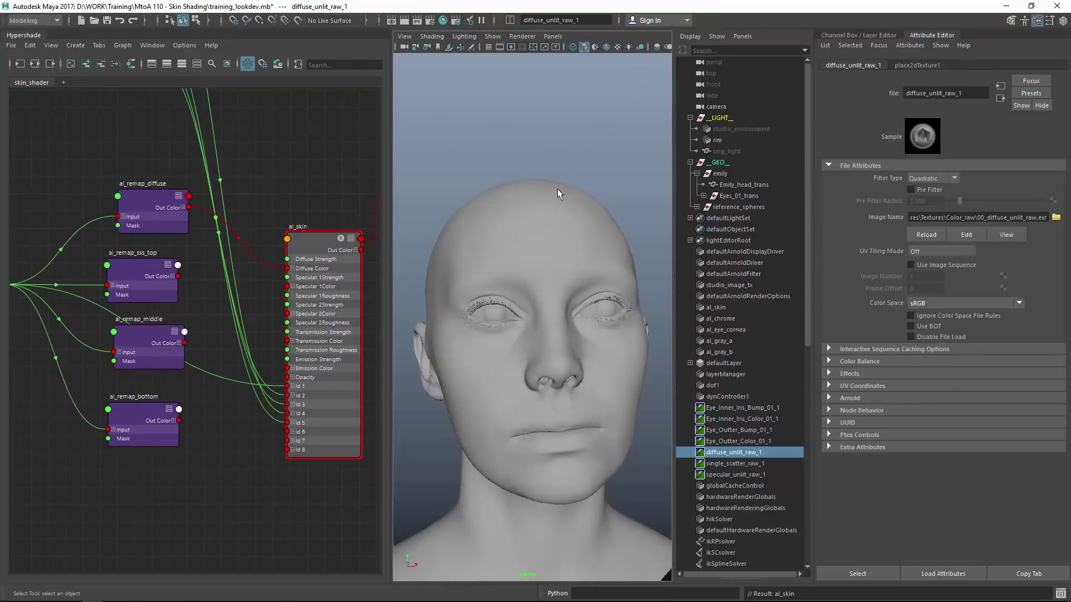
pyautogui.press('space')
pyautogui.click(661, 147)
# Step: Preview in Arnold RenderView, darken al_eye's Diffuse Color and set its Specular 1 Strength to 0
pyautogui.click(689, 169)
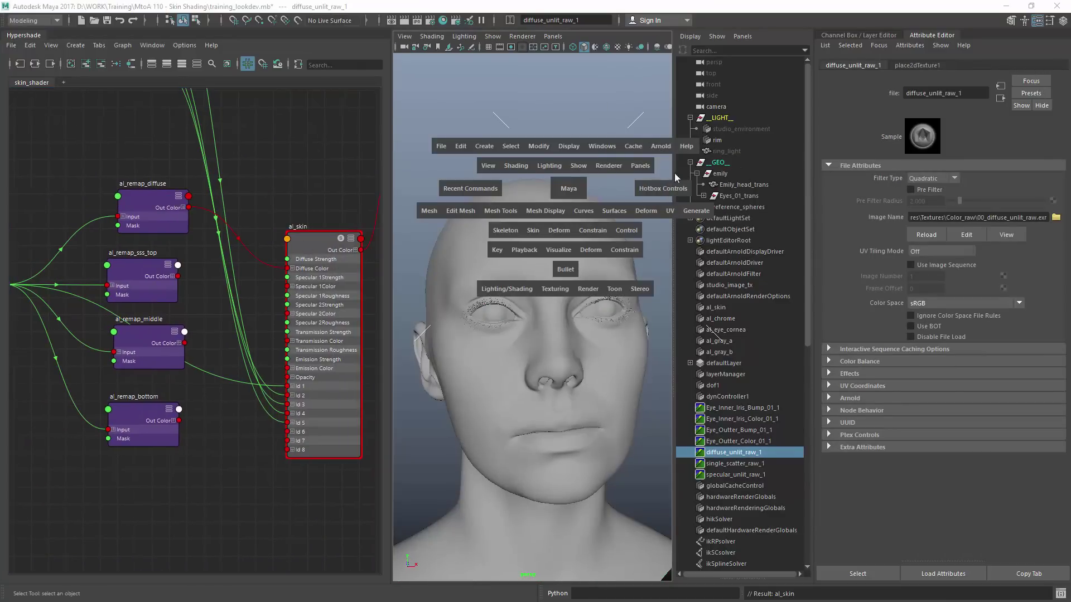
pyautogui.moveTo(502, 78); pyautogui.dragTo(397, 67)
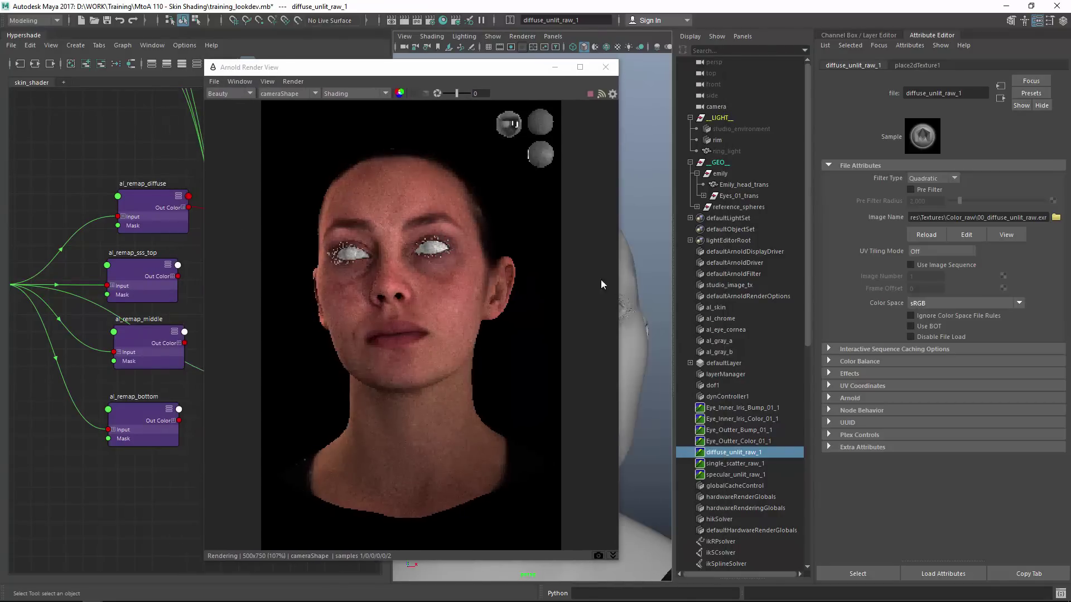
pyautogui.click(422, 246)
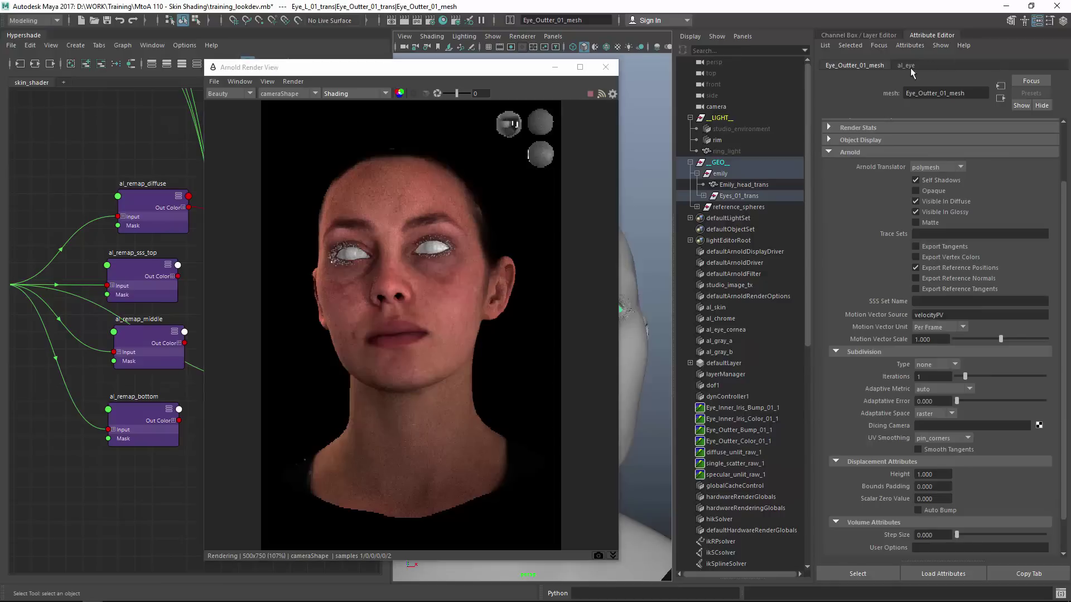
pyautogui.click(966, 195)
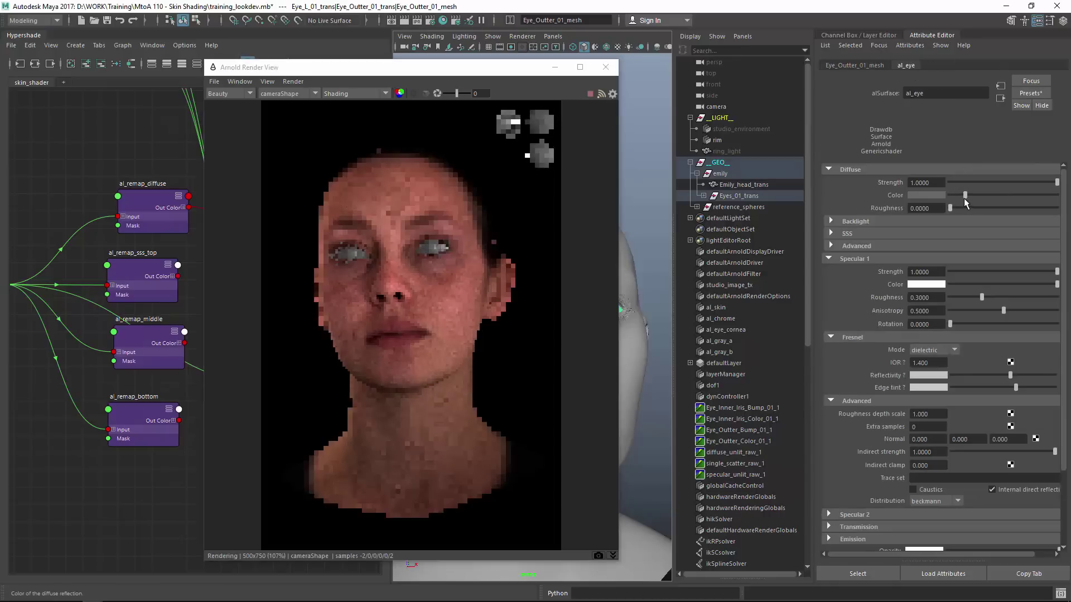
pyautogui.click(950, 272)
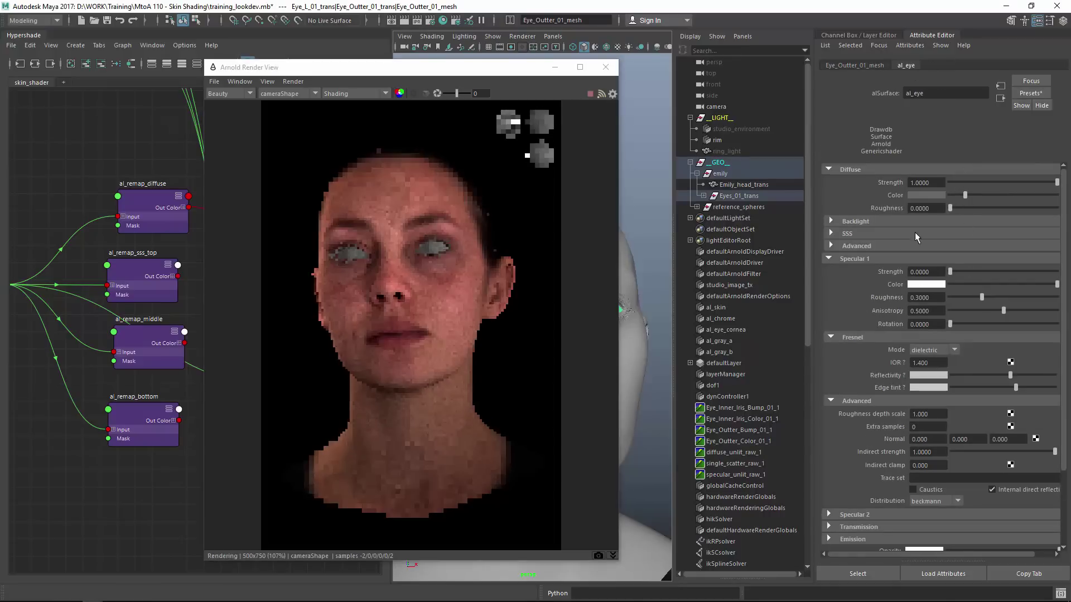
pyautogui.click(959, 196)
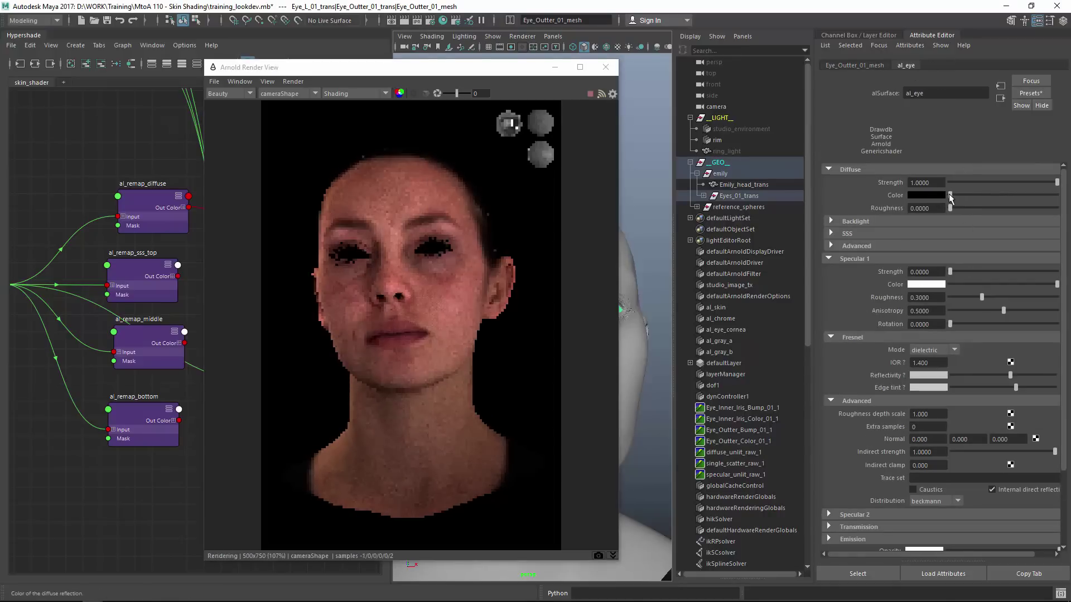
pyautogui.click(953, 196)
pyautogui.click(954, 195)
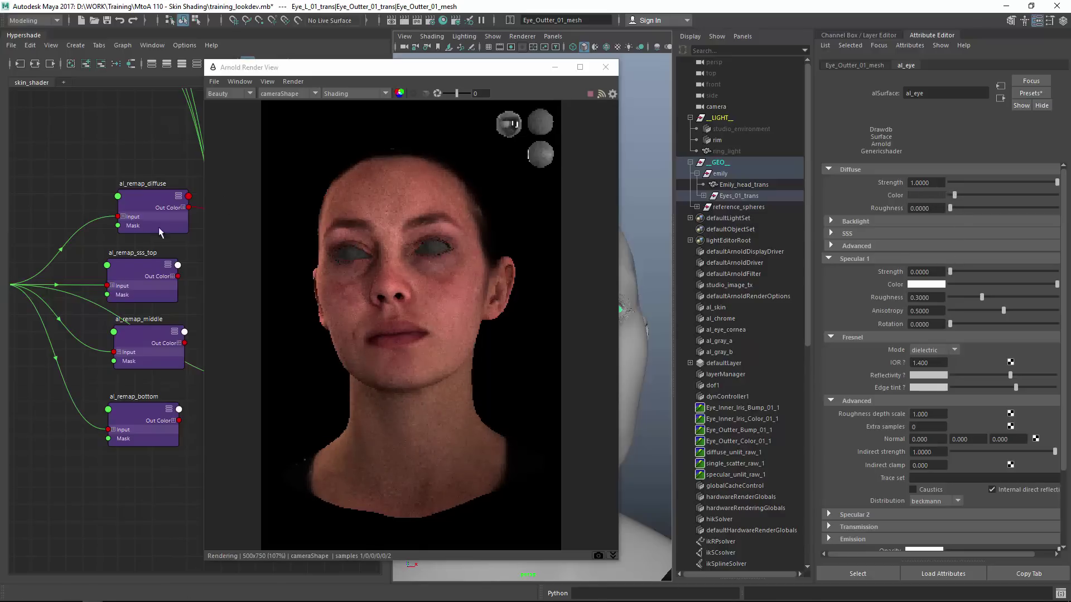
pyautogui.moveTo(284, 76); pyautogui.dragTo(441, 70)
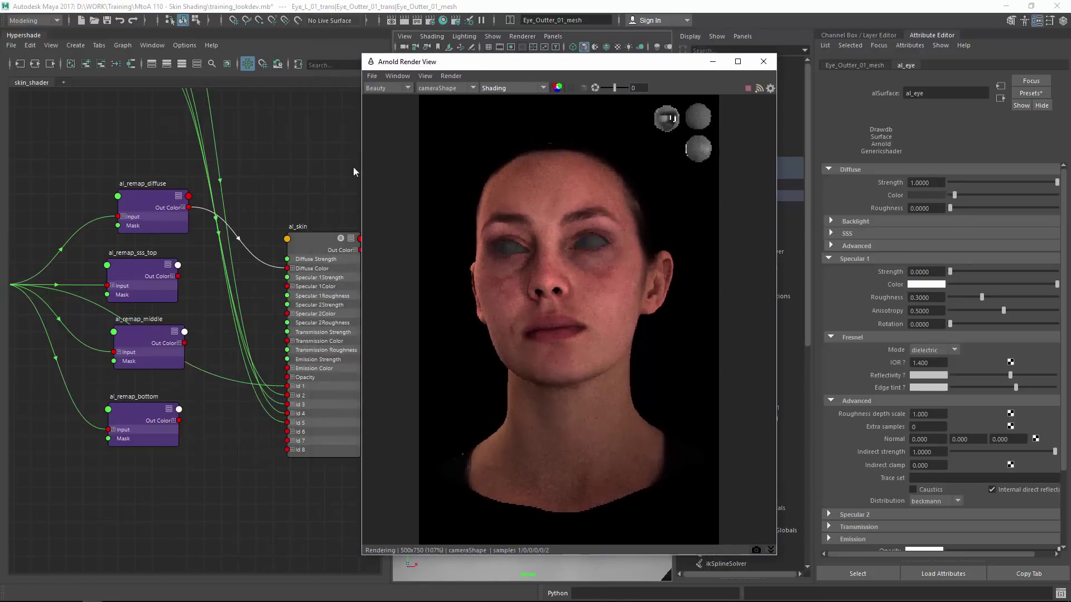
# Step: Select al_skin and expand its Diffuse SSS settings
pyautogui.click(331, 246)
pyautogui.moveTo(375, 68); pyautogui.dragTo(204, 69)
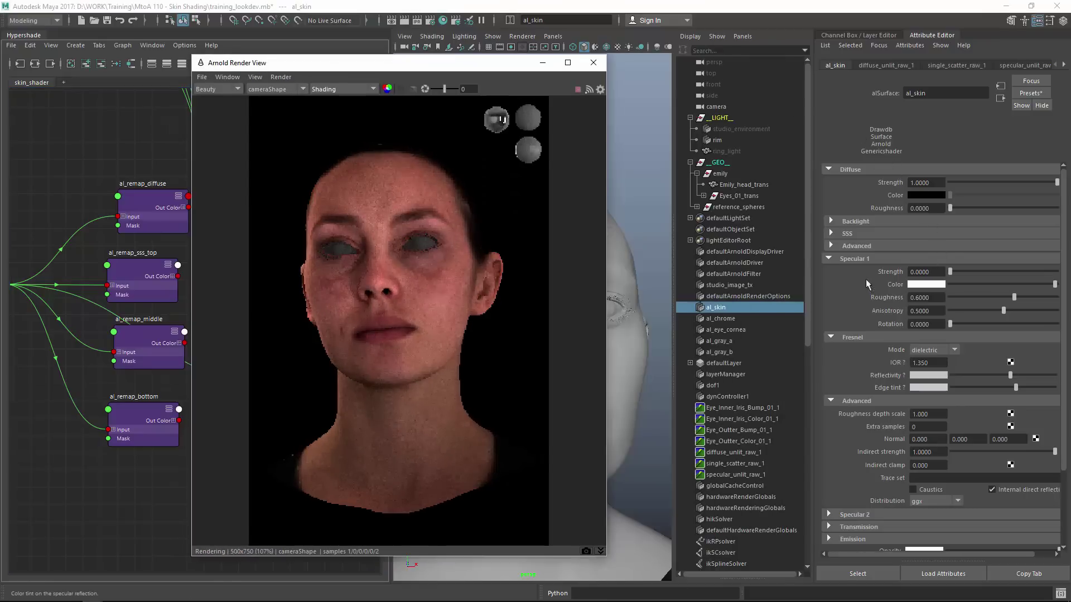
pyautogui.click(854, 259)
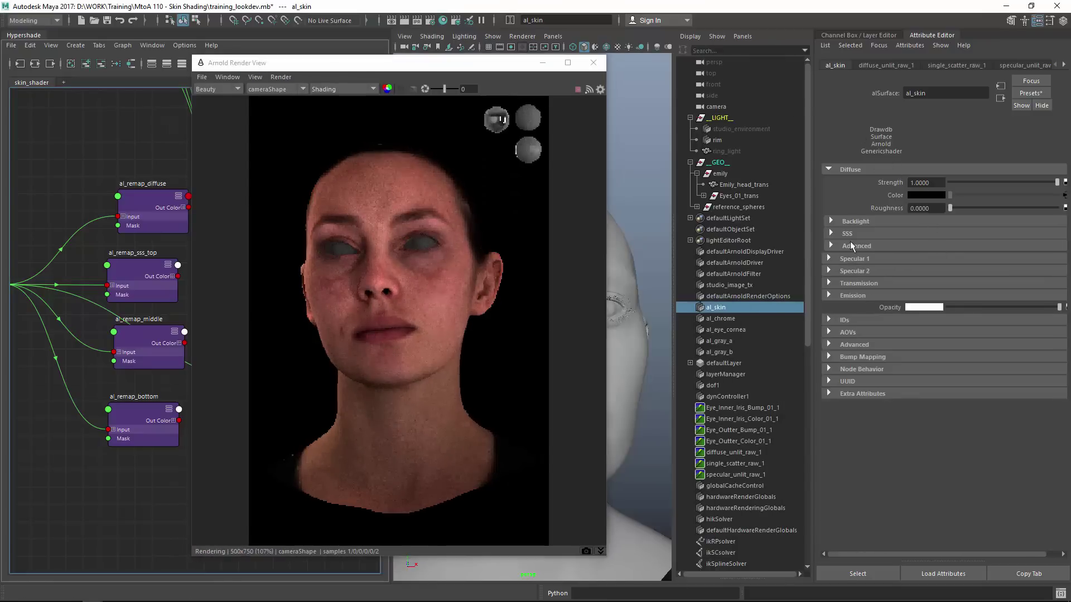
pyautogui.click(843, 171)
pyautogui.click(870, 169)
pyautogui.click(848, 233)
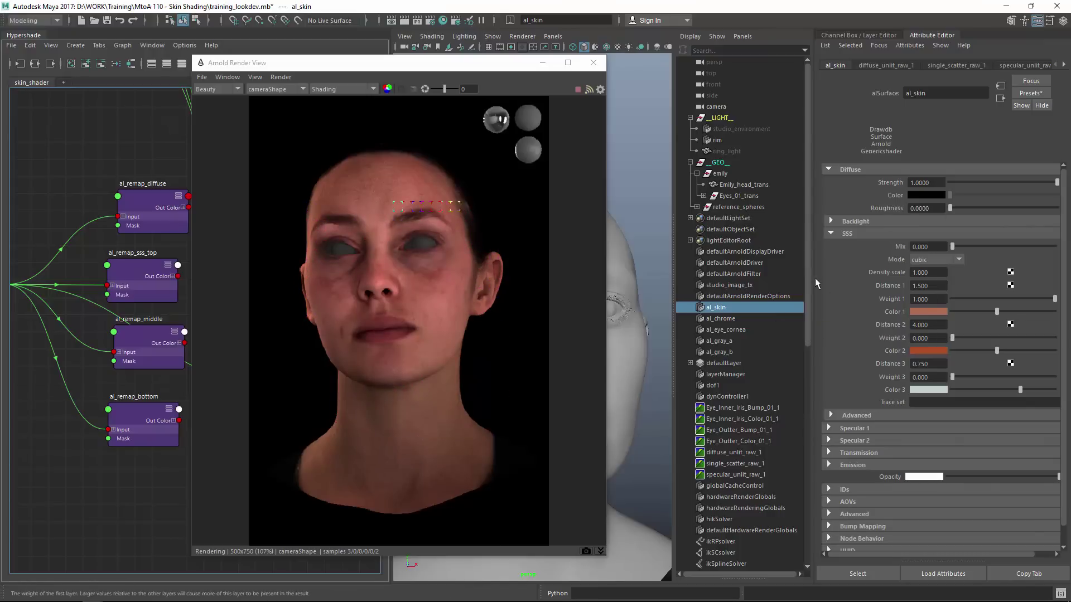
pyautogui.moveTo(813, 277); pyautogui.dragTo(791, 277)
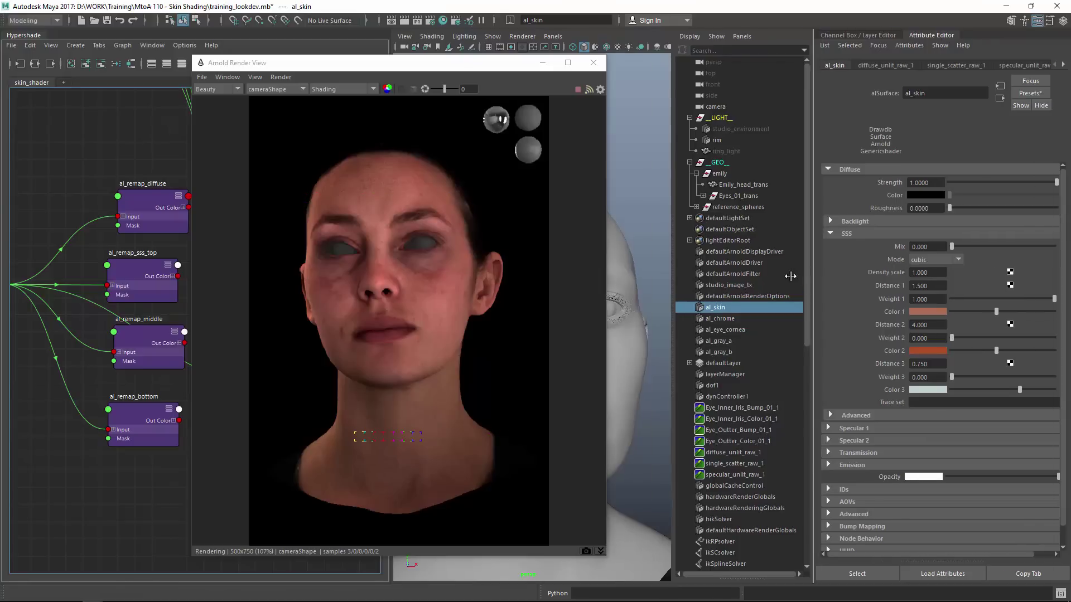
# Step: Make SSS colours 1–3 black, set Distance 2 and 3 to 0, and Mix to 1
pyautogui.click(912, 326)
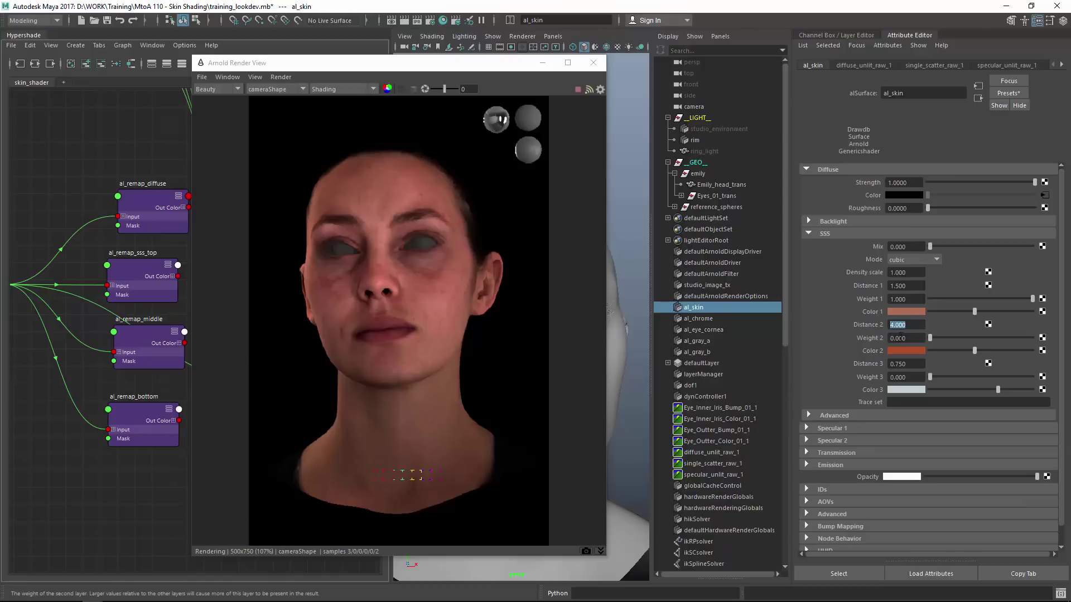
pyautogui.moveTo(973, 311); pyautogui.dragTo(961, 311)
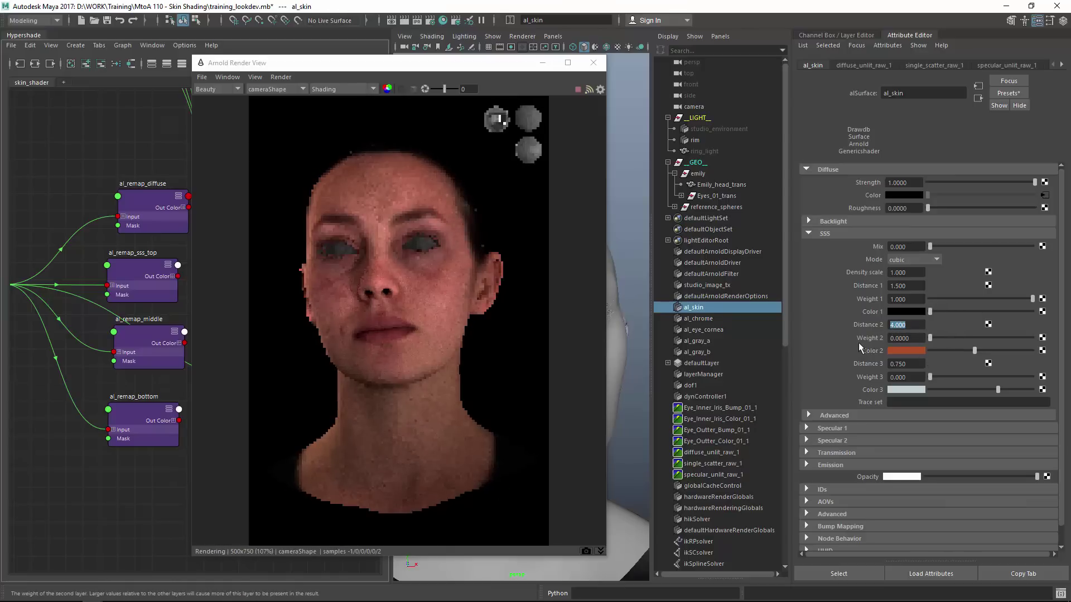
pyautogui.write('0')
pyautogui.press('Return')
pyautogui.moveTo(974, 350); pyautogui.dragTo(923, 351)
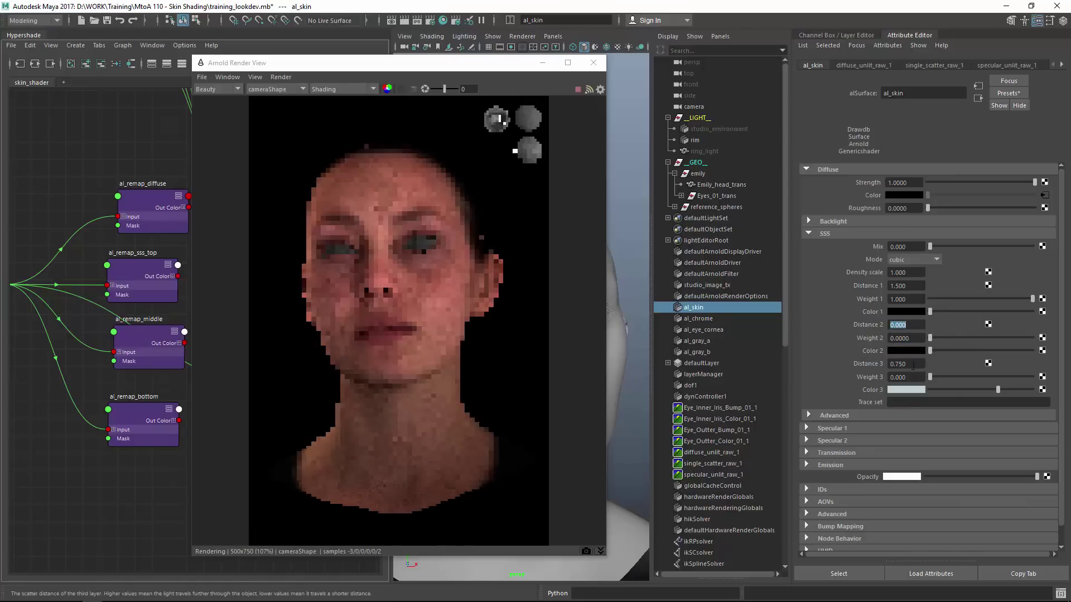
pyautogui.doubleClick(913, 364)
pyautogui.write('00')
pyautogui.press('Return')
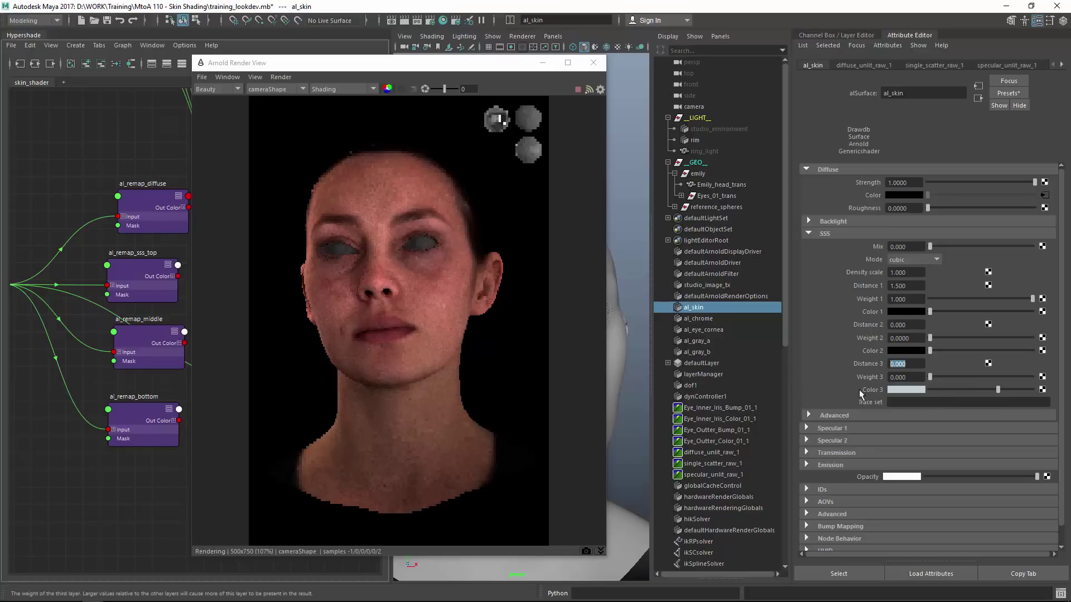
pyautogui.moveTo(997, 389); pyautogui.dragTo(922, 391)
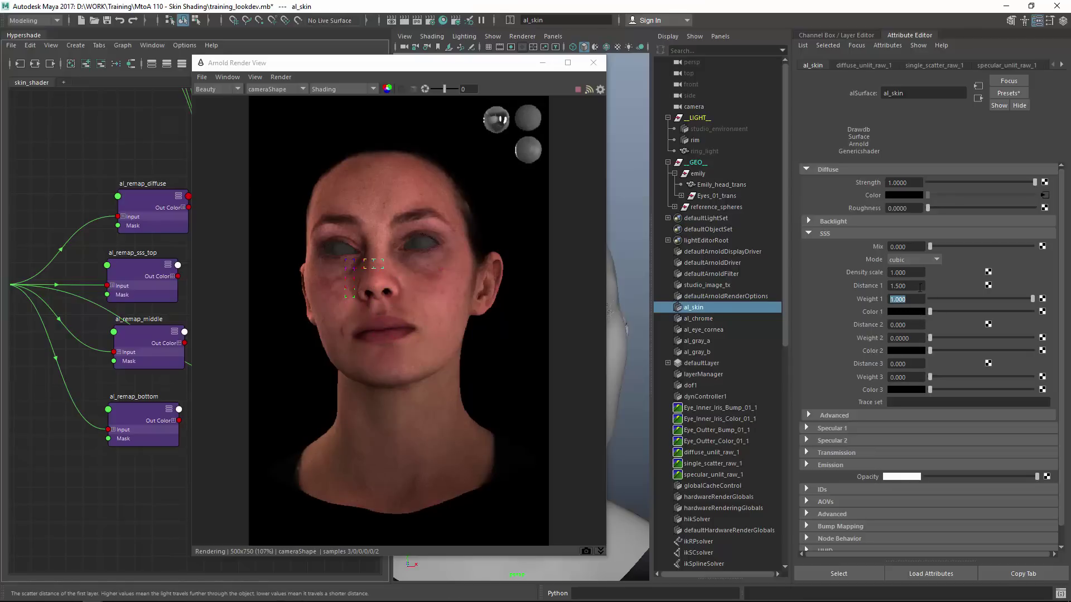
pyautogui.hotkey('shift', 'Tab')
pyautogui.hotkey('shift', 'Tab')
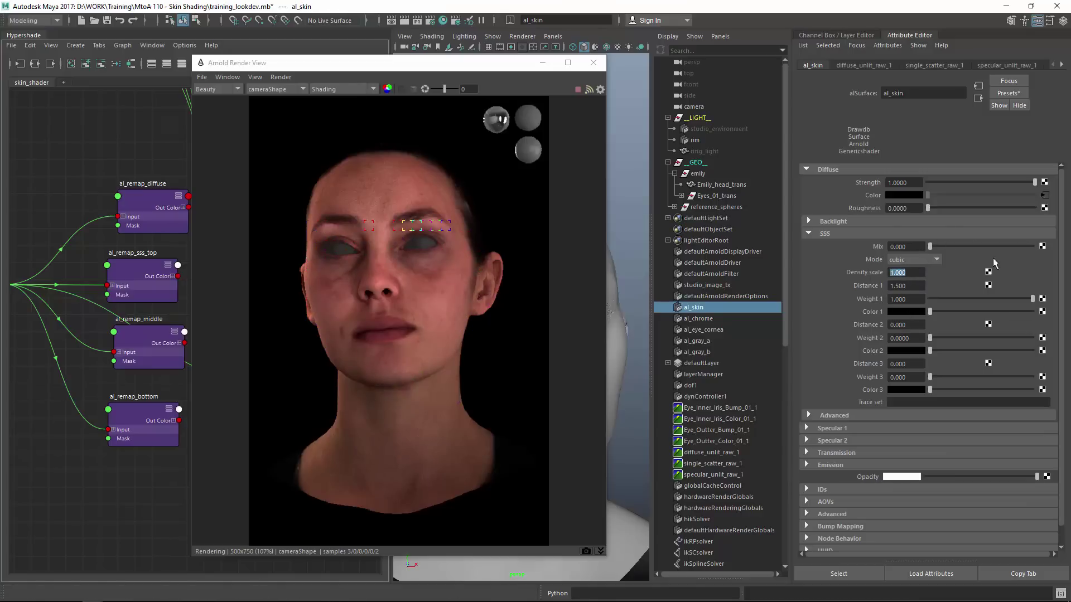
pyautogui.moveTo(931, 246); pyautogui.dragTo(1065, 250)
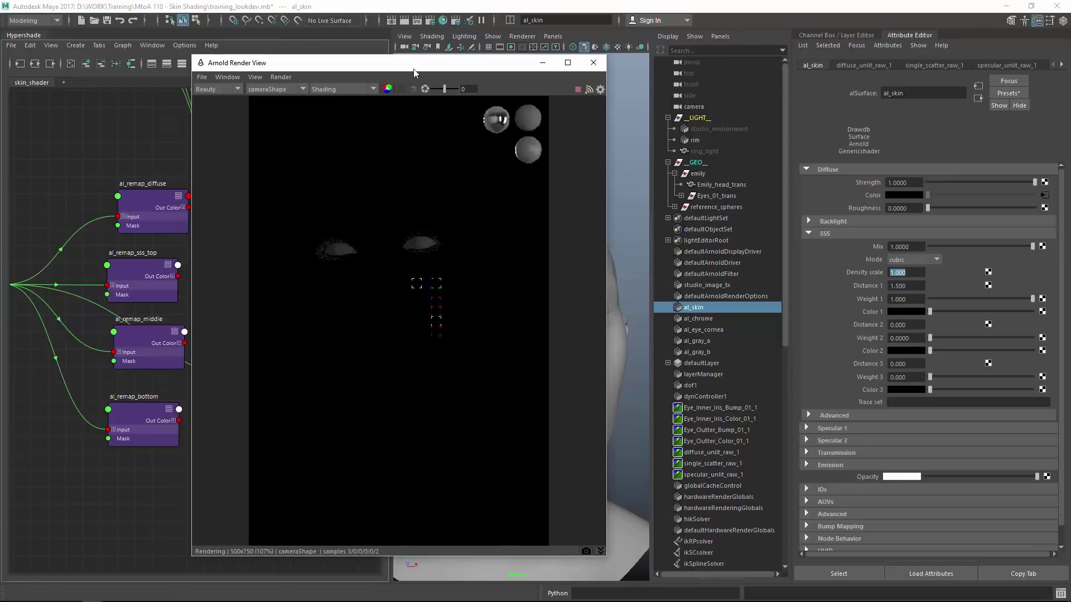
# Step: Set Arnold Sampling SSS samples to 2 in Render Settings
pyautogui.click(430, 20)
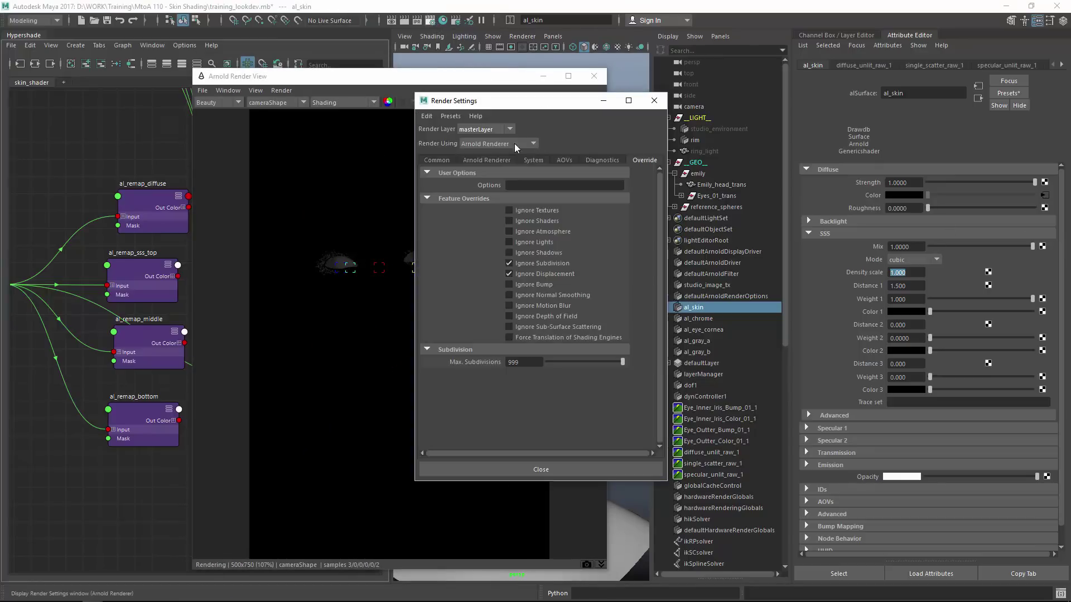
pyautogui.click(485, 161)
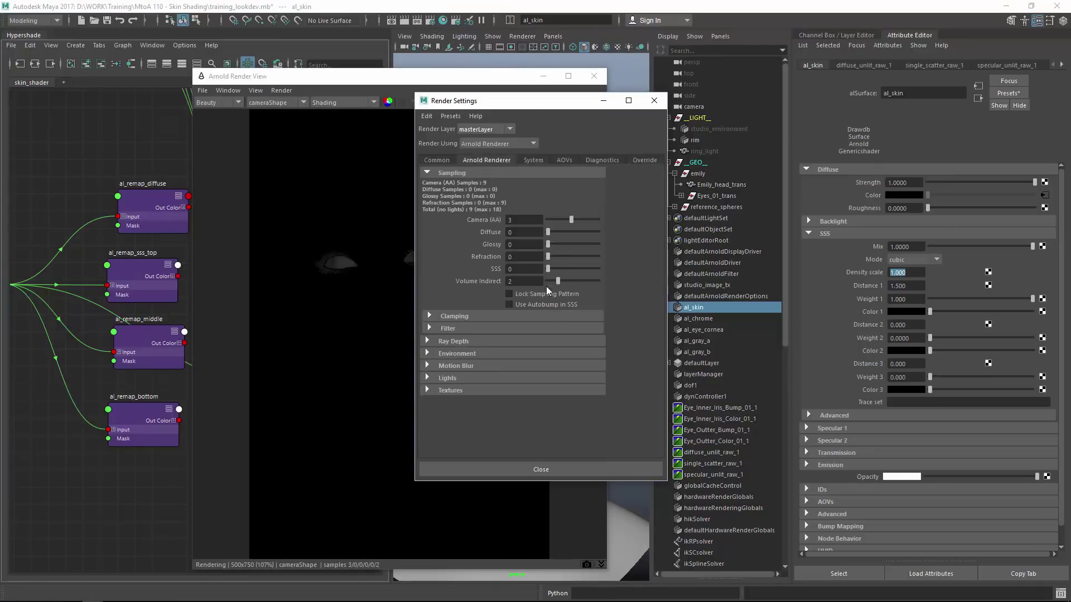
pyautogui.click(493, 268)
pyautogui.write('1')
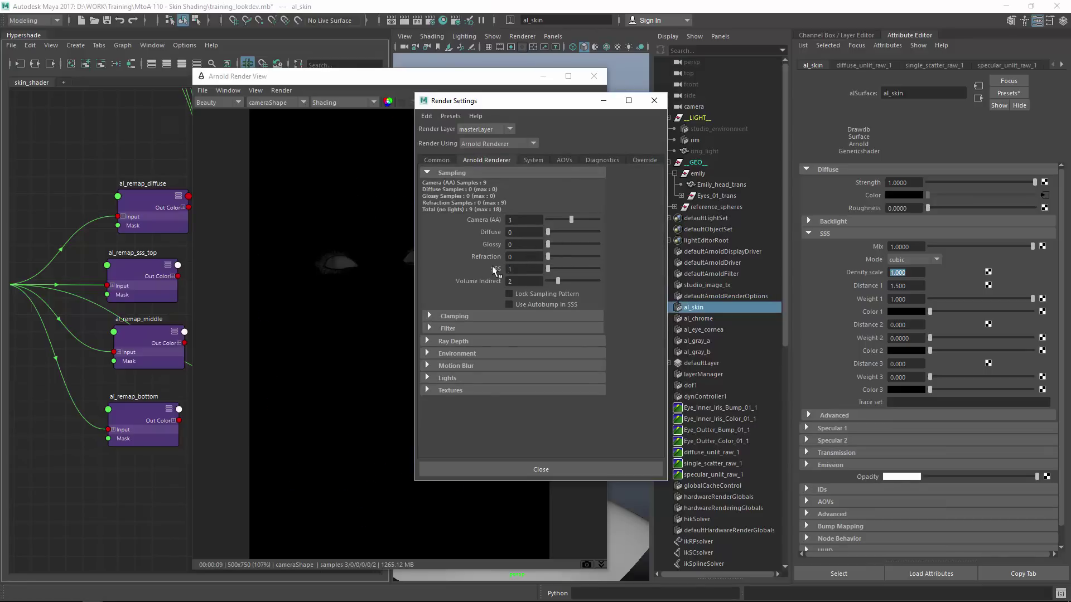
pyautogui.press('Return')
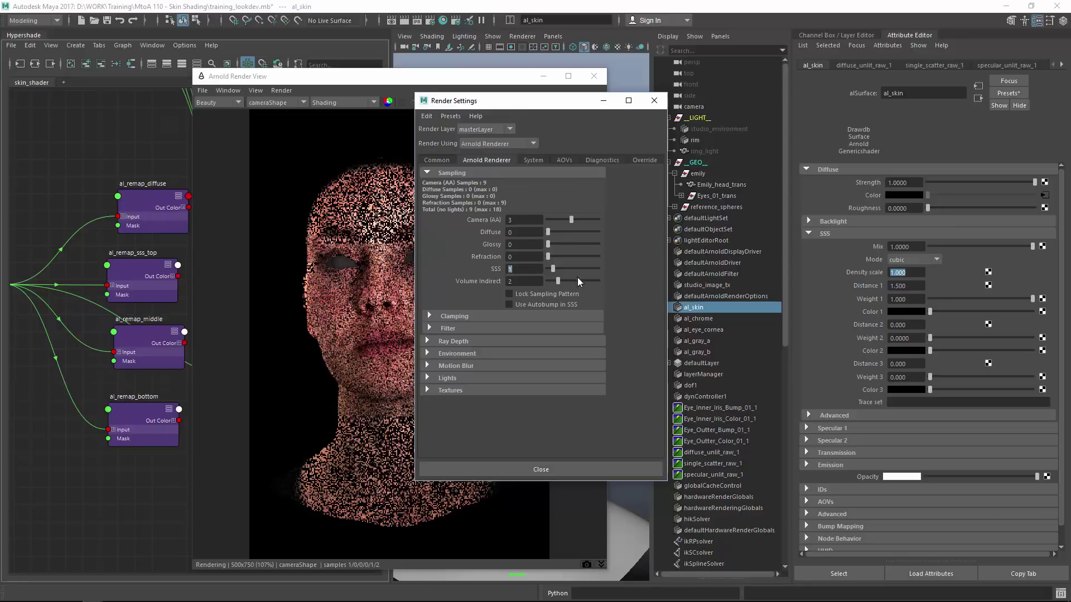
pyautogui.write('2')
pyautogui.press('Return')
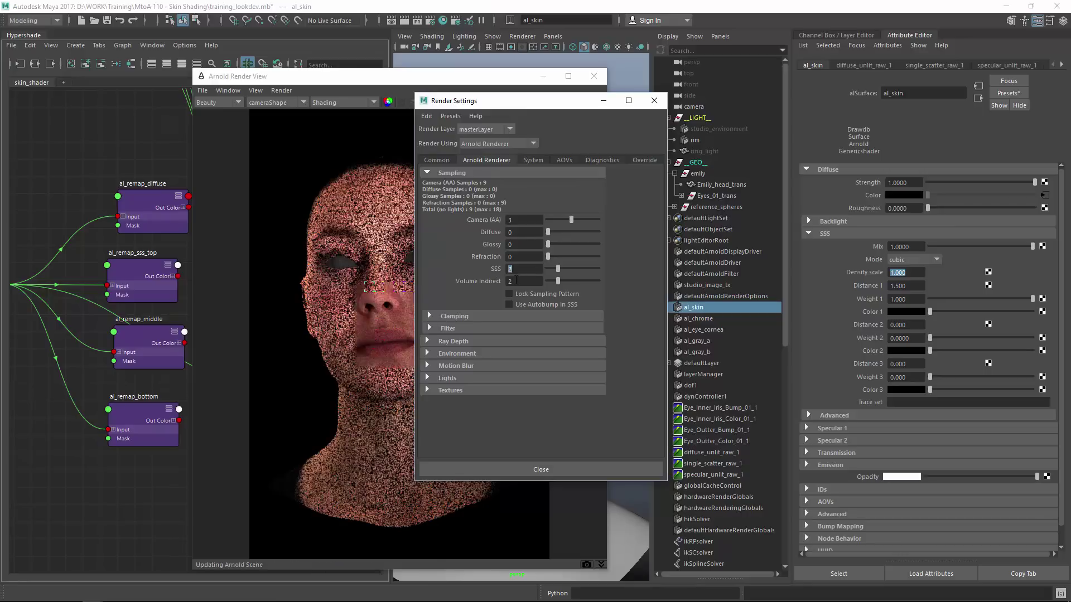
pyautogui.click(654, 100)
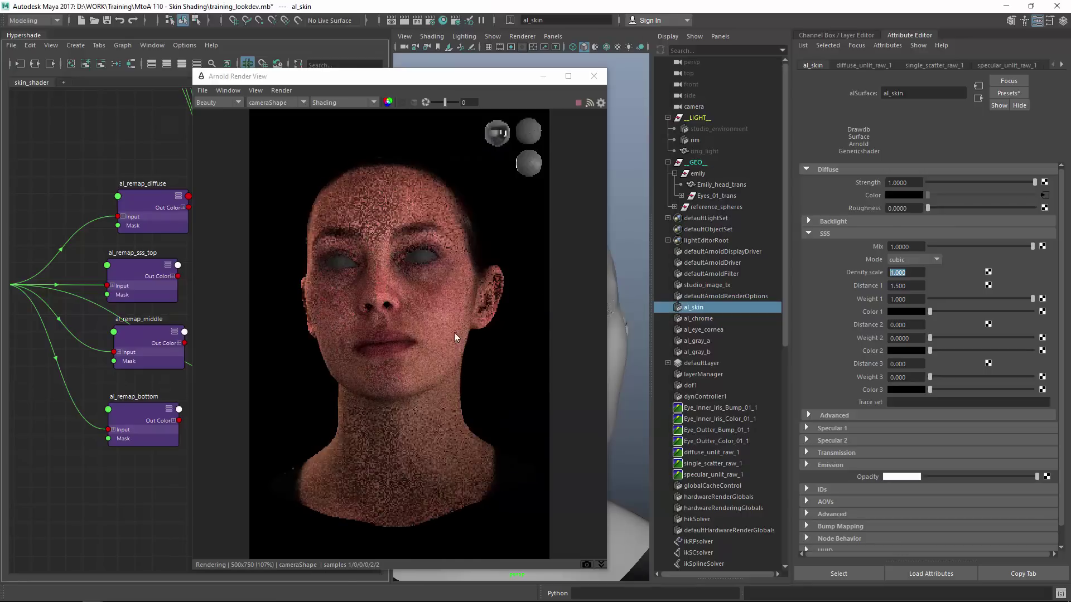
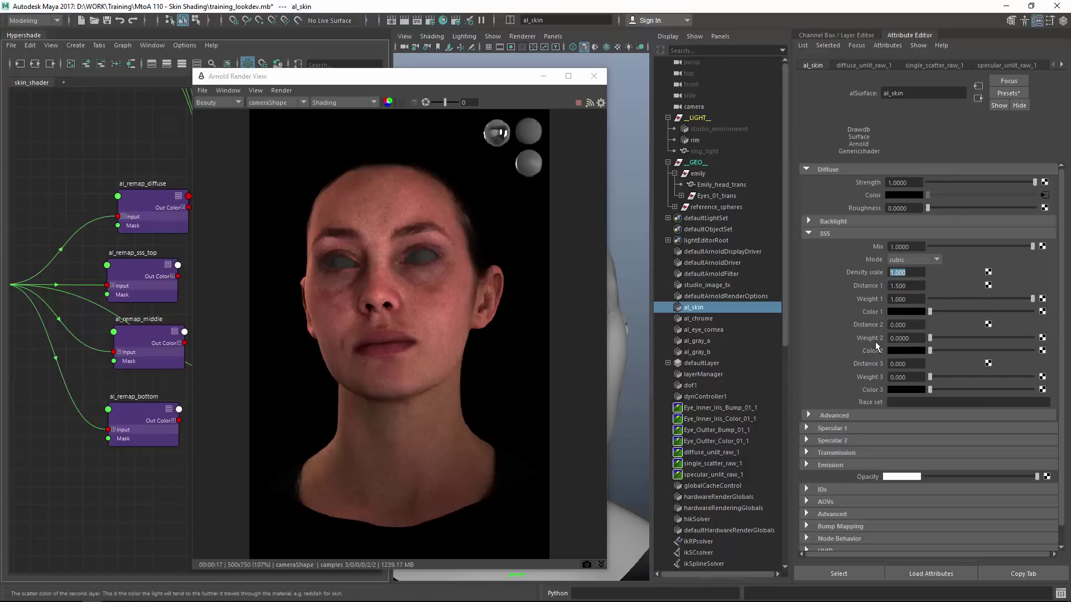
# Step: Set al_skin's SSS Color 1 to red and render a cheek region from perspShape
pyautogui.click(906, 312)
pyautogui.click(872, 283)
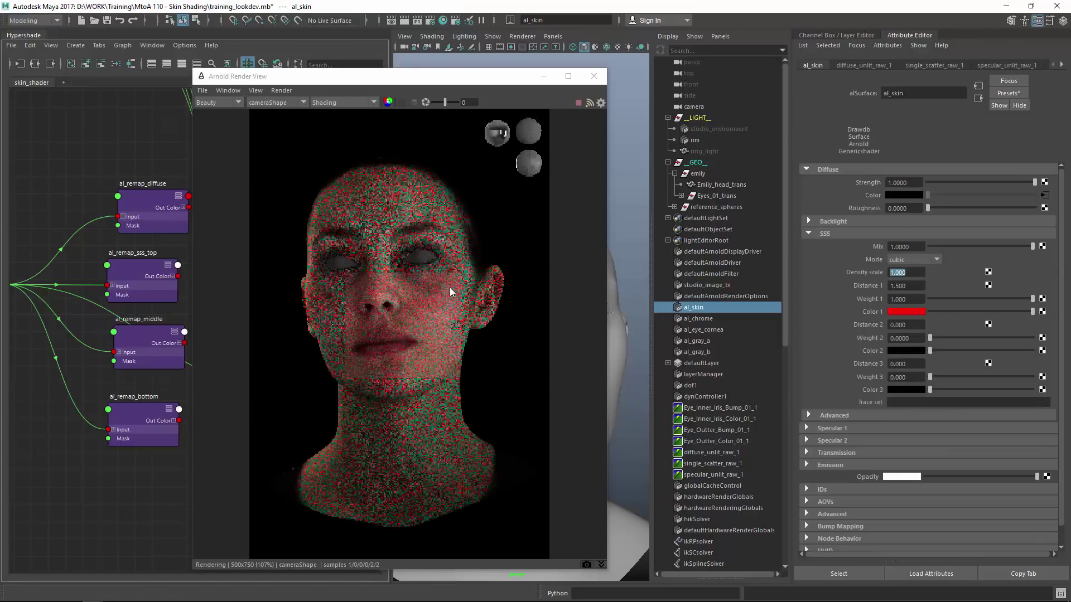
pyautogui.moveTo(276, 255); pyautogui.dragTo(341, 339)
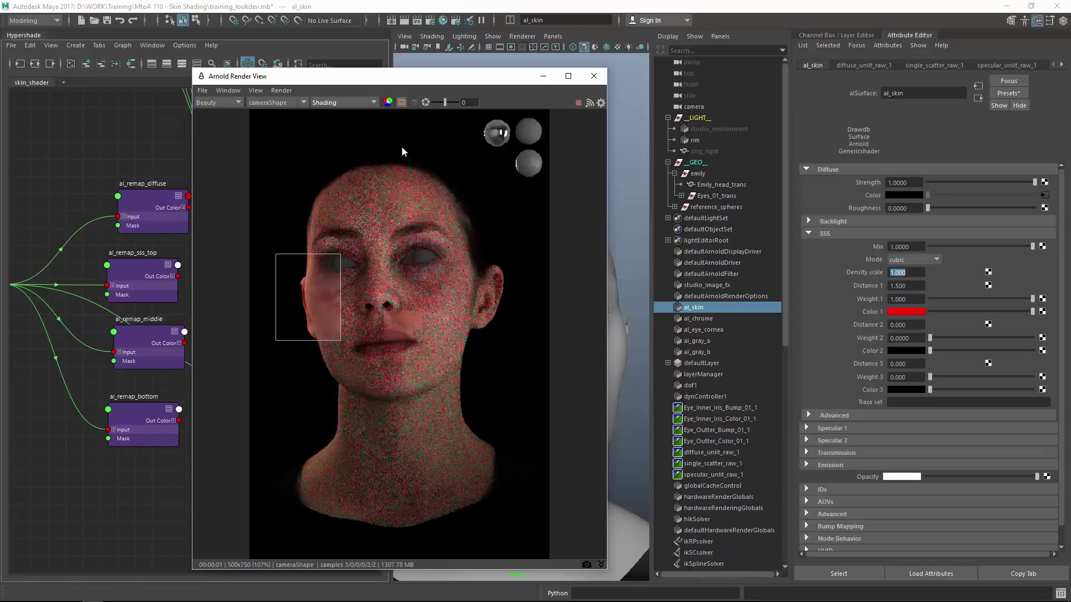
pyautogui.click(285, 104)
pyautogui.click(279, 104)
pyautogui.click(269, 126)
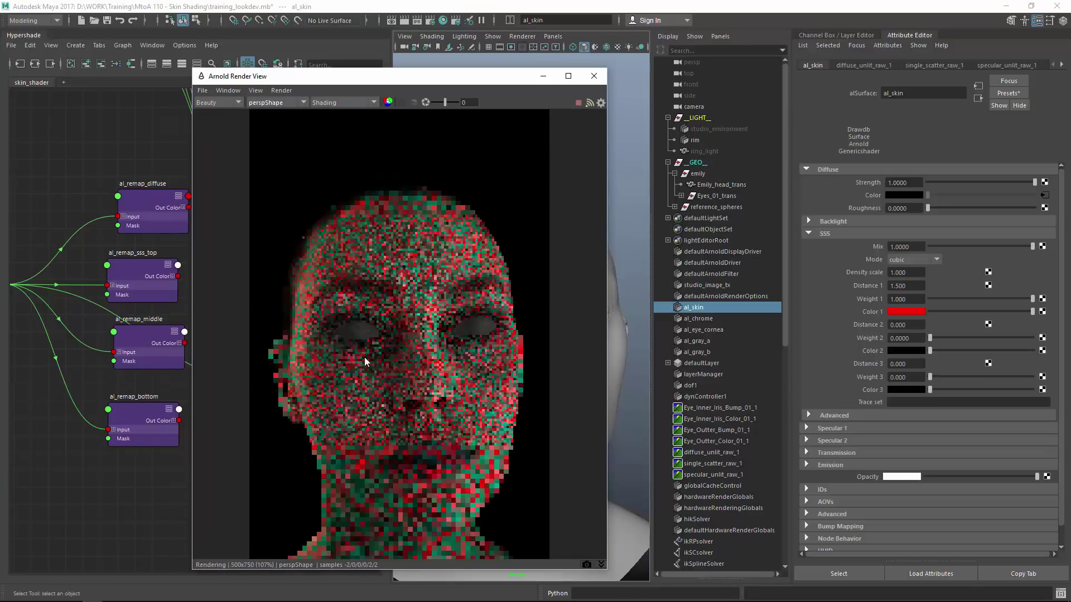
# Step: Render region previews around the ear and across the sideways-orbited face
pyautogui.moveTo(394, 335); pyautogui.dragTo(430, 279, button='middle')
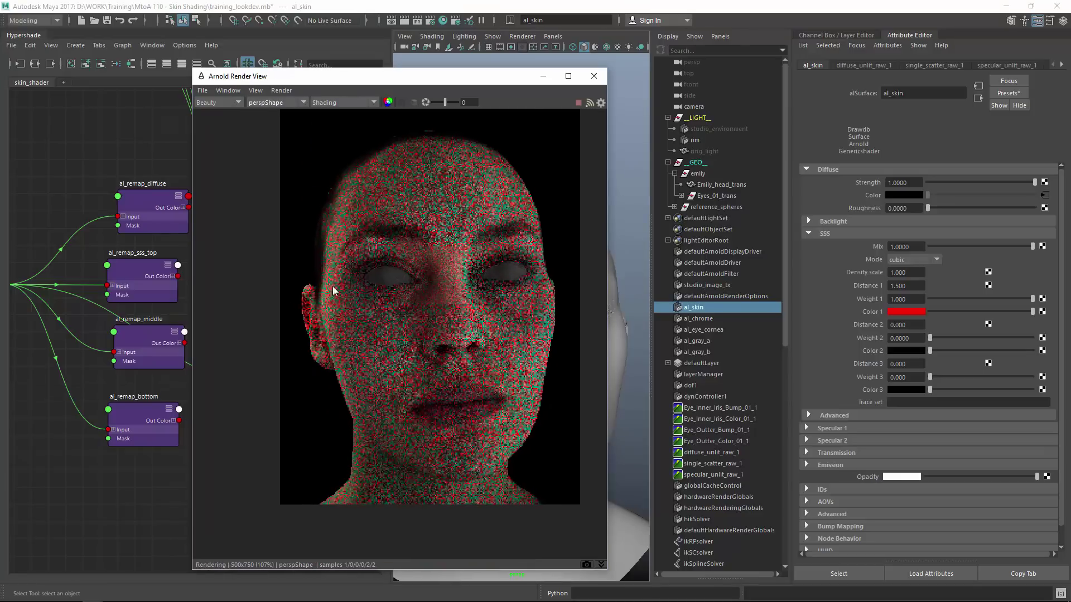
pyautogui.moveTo(338, 266); pyautogui.dragTo(280, 384)
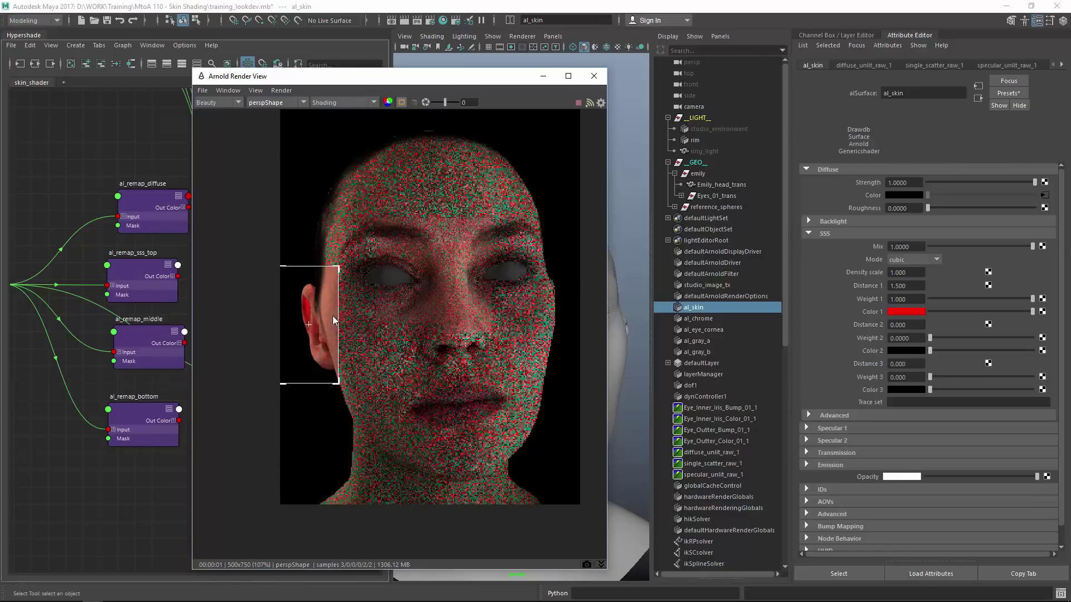
pyautogui.moveTo(310, 325)
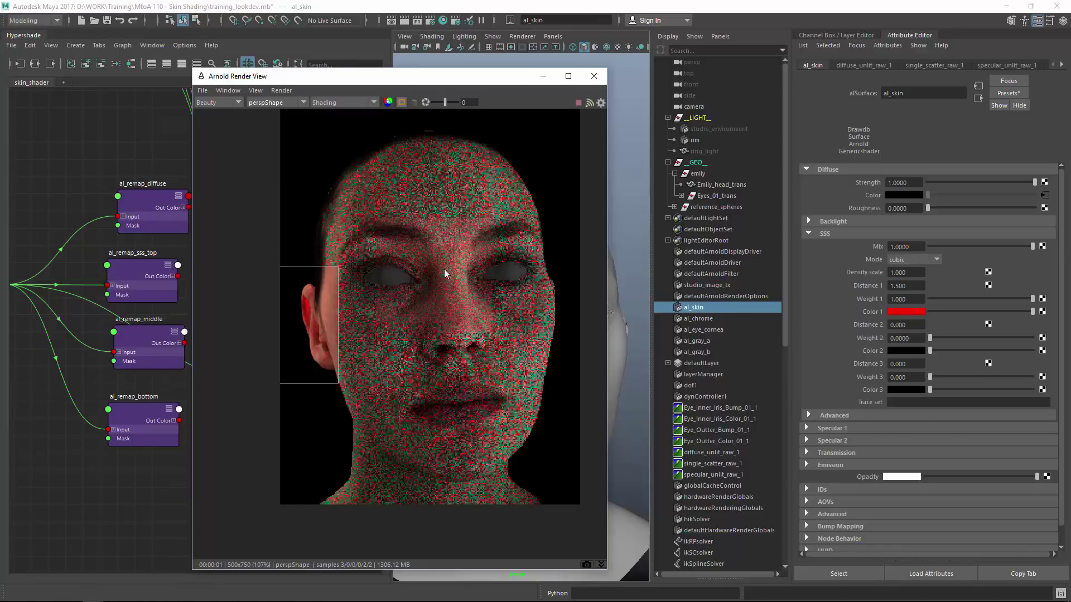
pyautogui.click(510, 287)
pyautogui.click(415, 104)
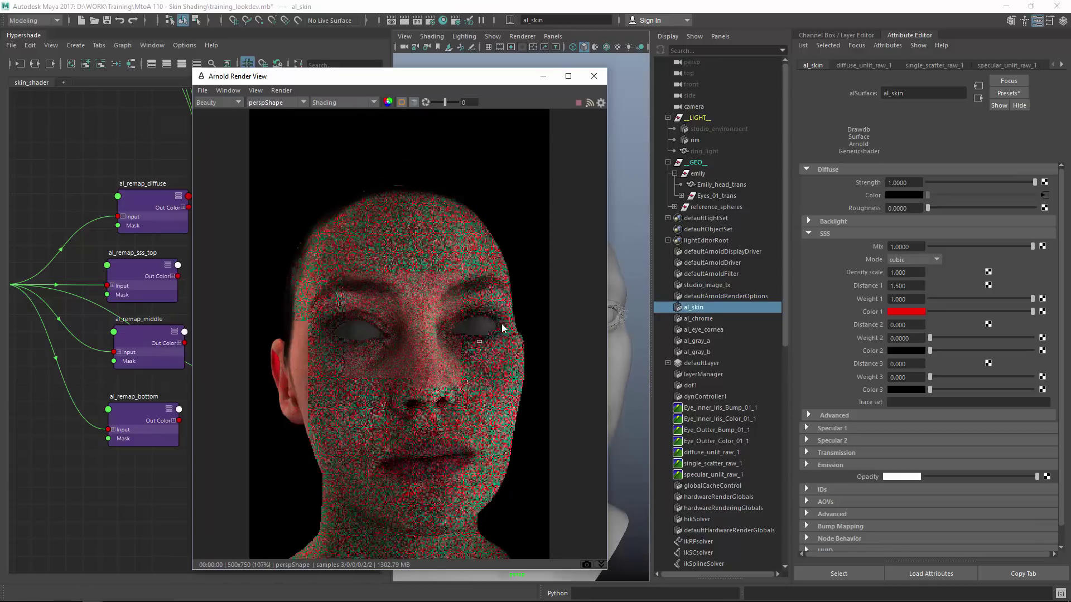
pyautogui.moveTo(521, 363); pyautogui.dragTo(497, 307)
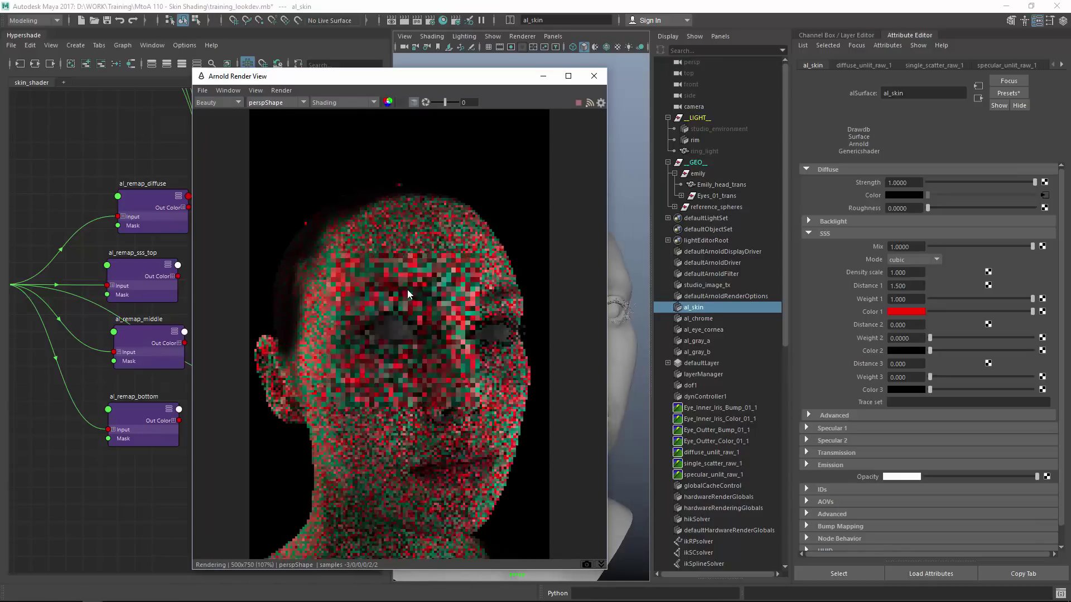
pyautogui.moveTo(289, 290); pyautogui.dragTo(537, 366)
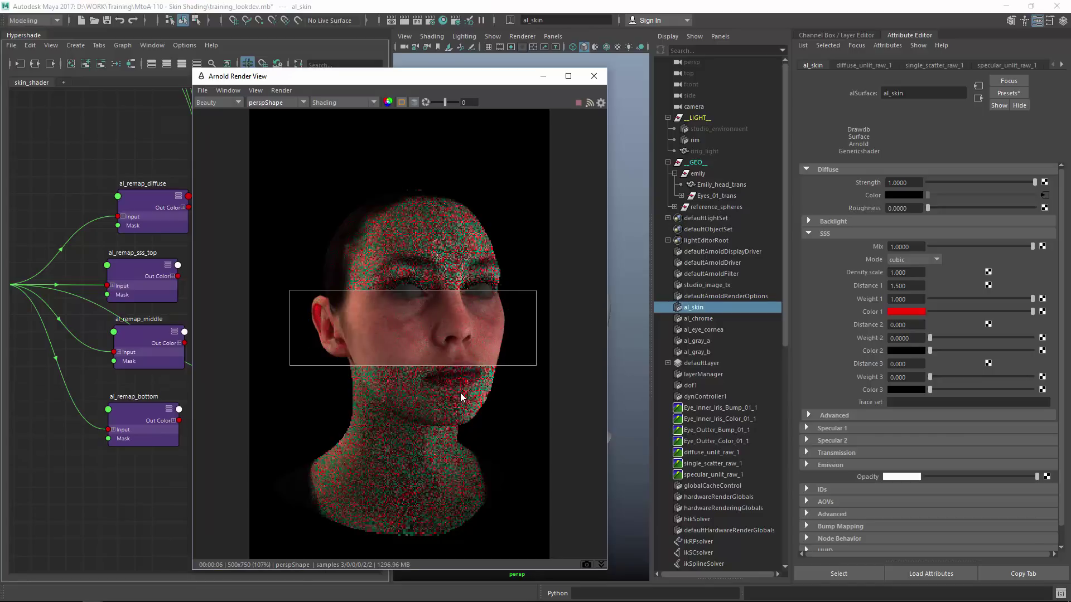
# Step: Switch al_skin's SSS Mode to empirical
pyautogui.click(461, 397)
pyautogui.click(918, 260)
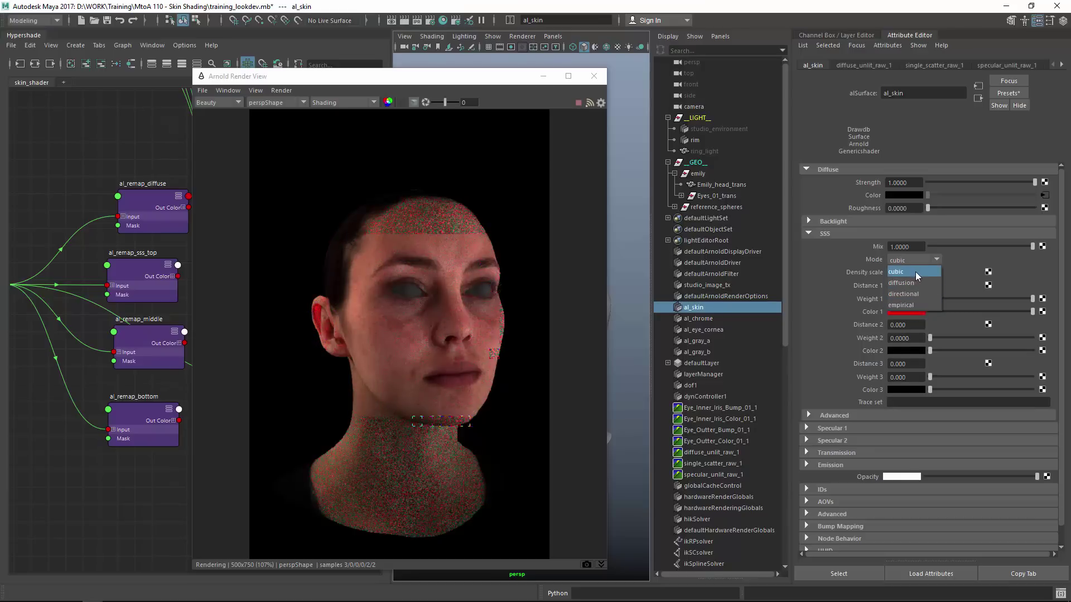
pyautogui.click(919, 306)
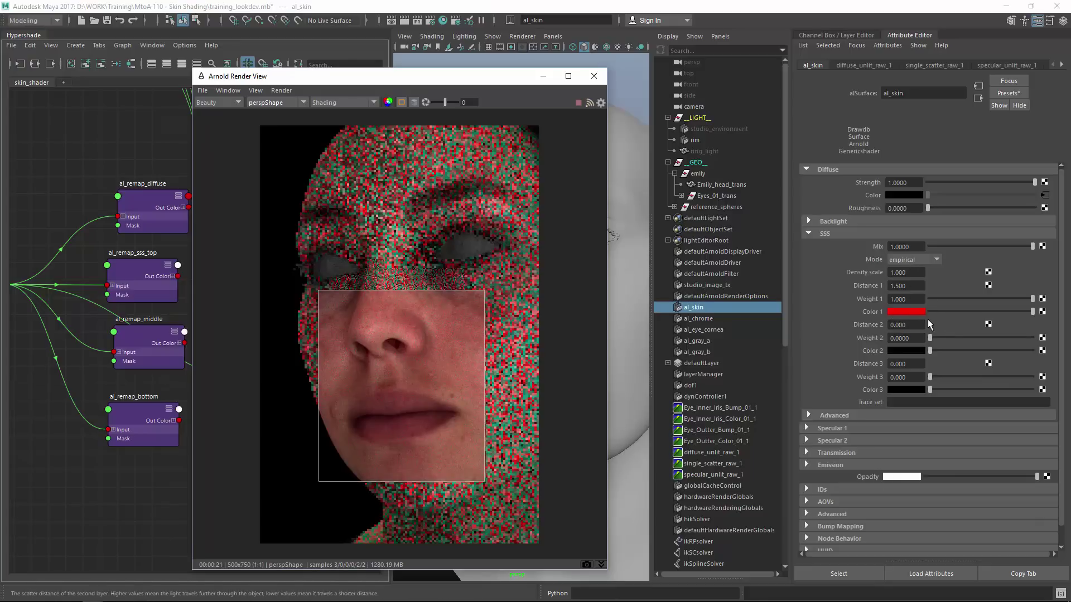
# Step: Close the render preview and create a polygon cube left of the head
pyautogui.click(595, 77)
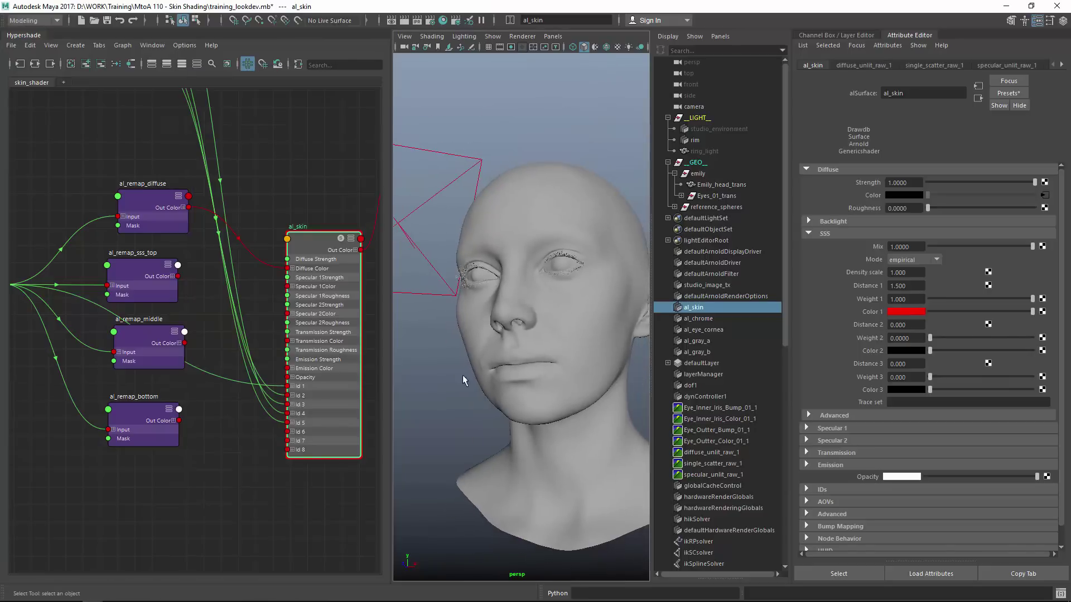
pyautogui.click(455, 371)
pyautogui.keyDown('shift'); pyautogui.rightClick(455, 372); pyautogui.keyUp('shift')
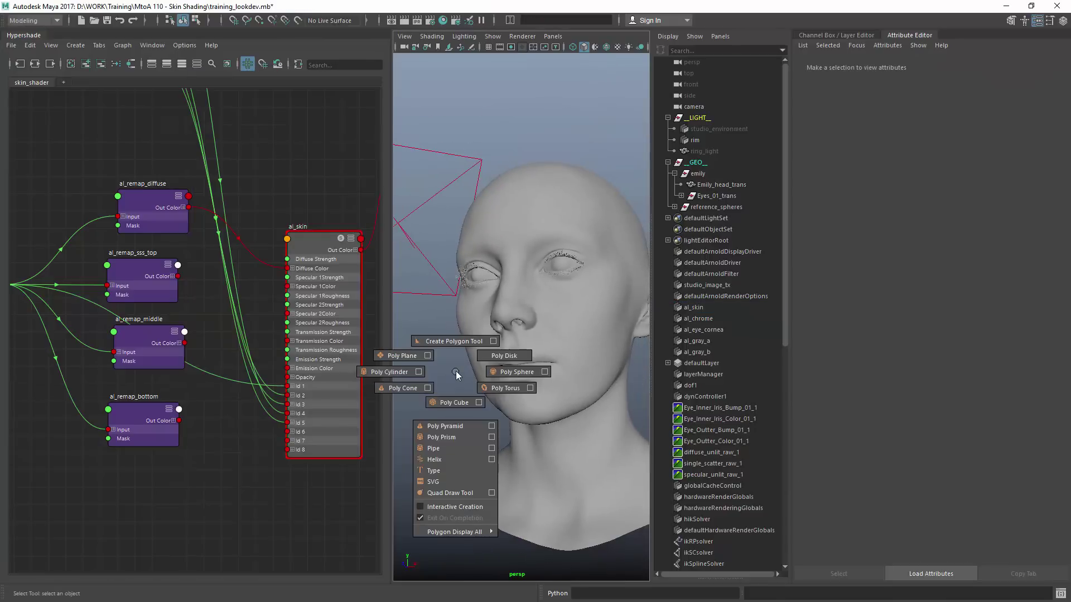
pyautogui.click(454, 403)
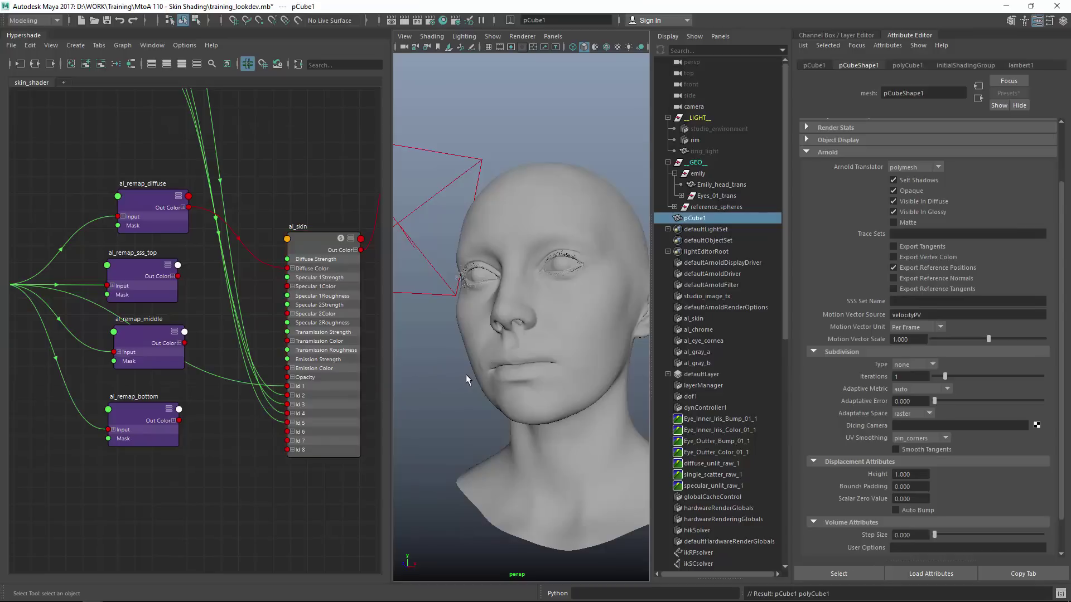
pyautogui.press('r')
pyautogui.moveTo(533, 391)
pyautogui.keyDown('alt'); pyautogui.mouseDown()
pyautogui.moveTo(564, 394)
pyautogui.moveTo(446, 416)
pyautogui.moveTo(504, 361)
pyautogui.mouseUp(); pyautogui.keyUp('alt')
pyautogui.press('w')
pyautogui.press('r')
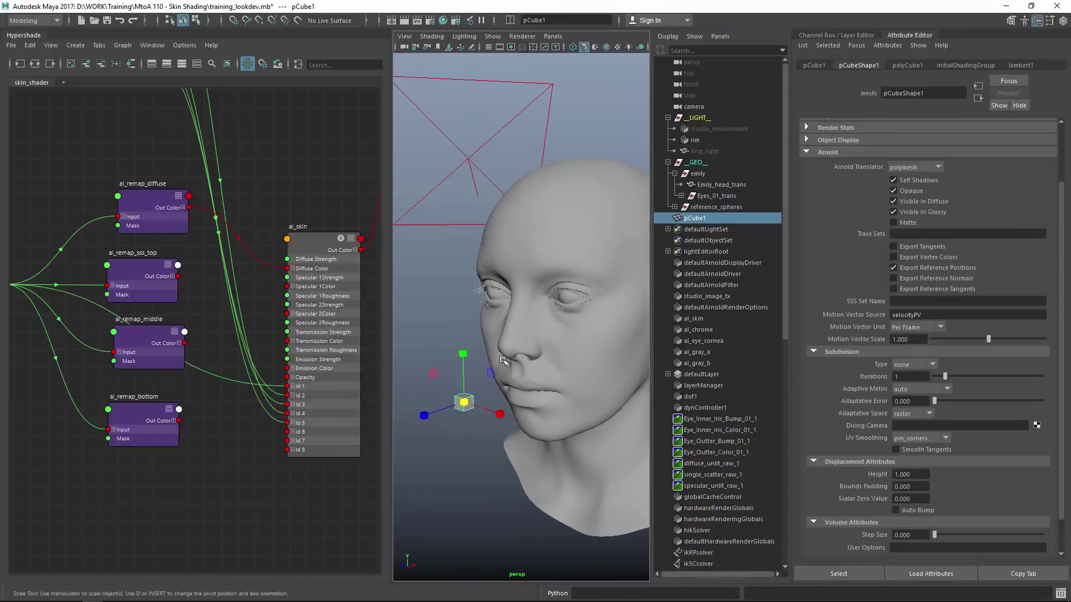
# Step: Select al_skin's Distance 1 field, then reselect the cube and stretch it taller in Y
pyautogui.click(304, 242)
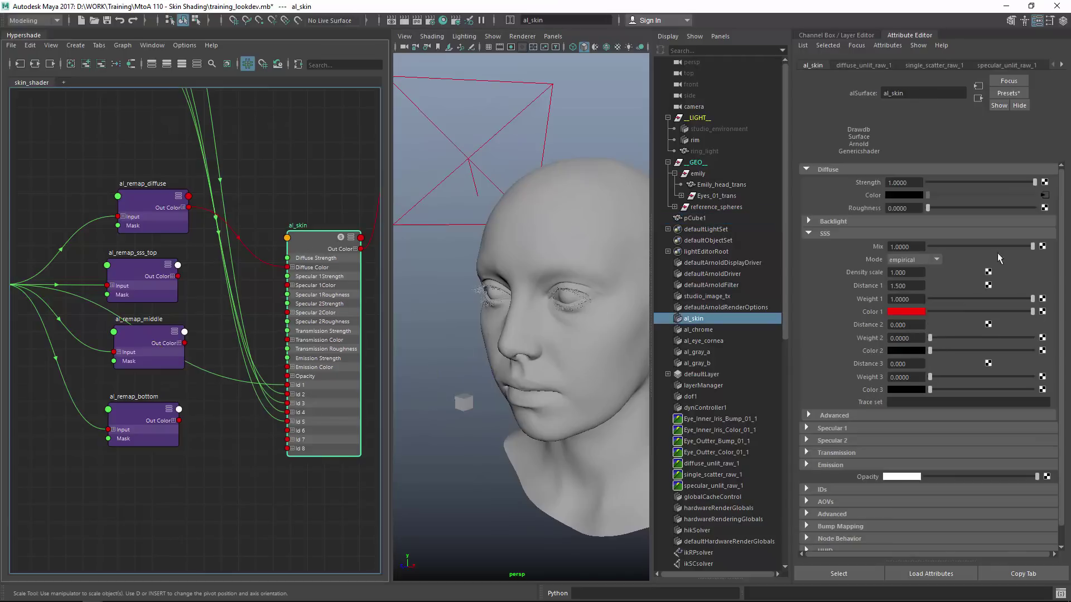
pyautogui.click(906, 286)
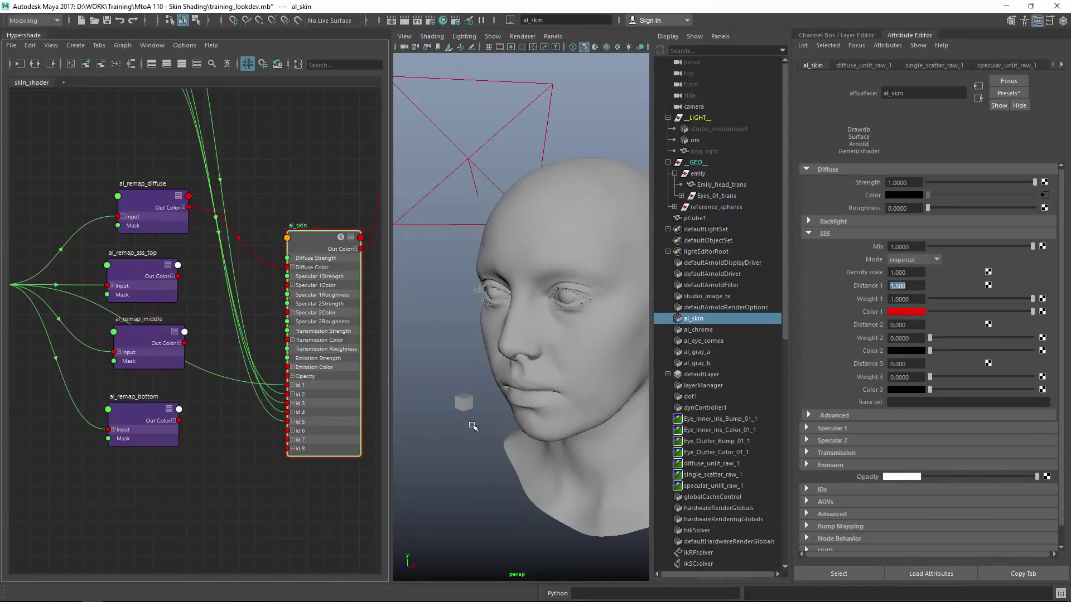
pyautogui.keyDown('alt'); pyautogui.moveTo(468, 410); pyautogui.dragTo(466, 415); pyautogui.keyUp('alt')
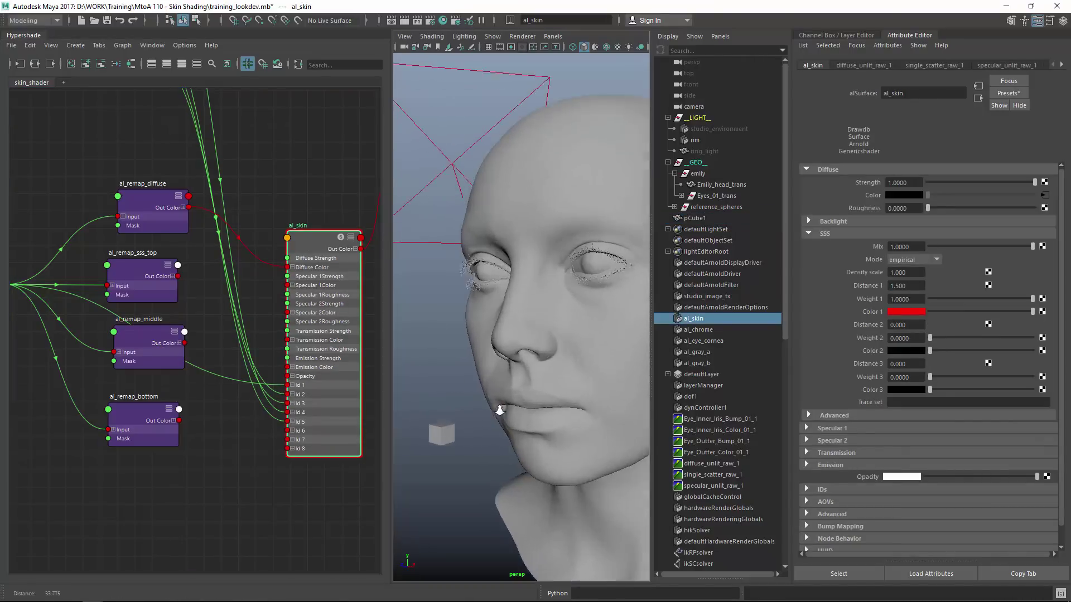
pyautogui.click(466, 408)
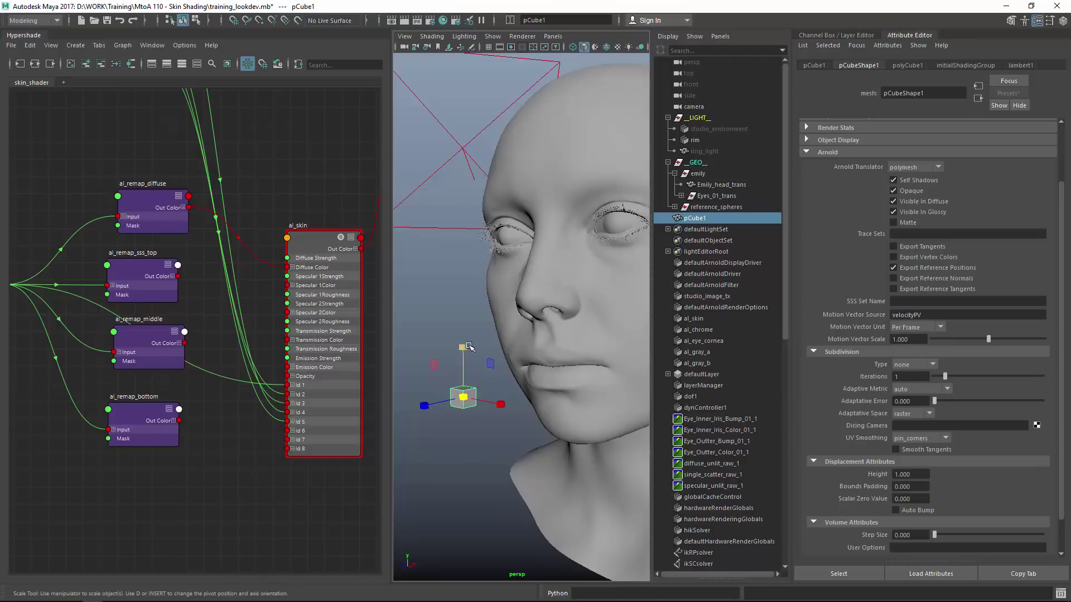
pyautogui.moveTo(467, 349); pyautogui.dragTo(466, 324)
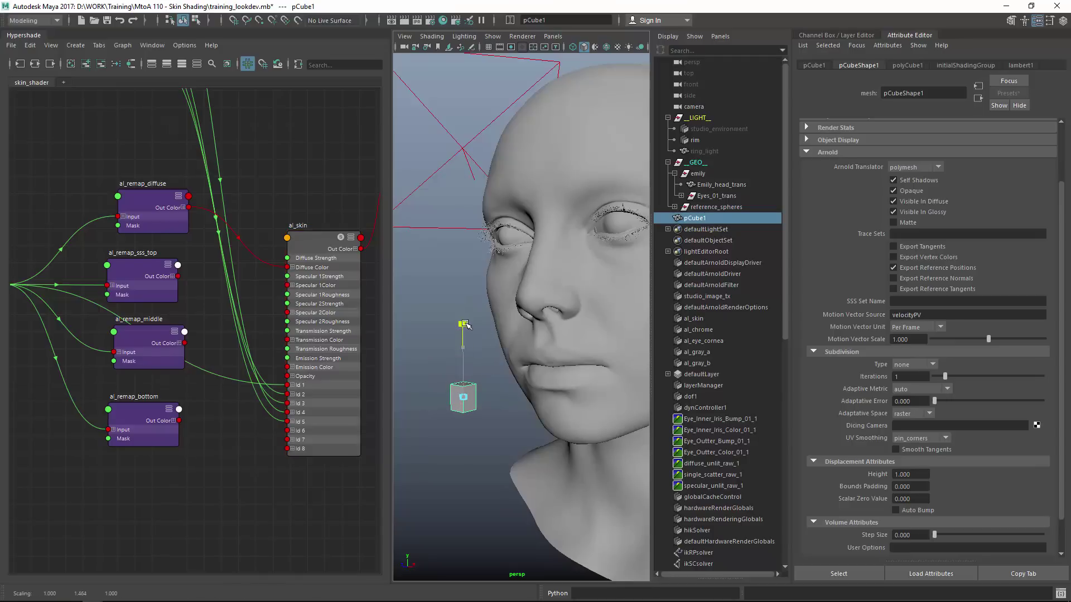
pyautogui.moveTo(501, 394)
pyautogui.keyDown('alt'); pyautogui.mouseDown()
pyautogui.moveTo(546, 393)
pyautogui.moveTo(512, 351)
pyautogui.moveTo(444, 348)
pyautogui.mouseUp(); pyautogui.keyUp('alt')
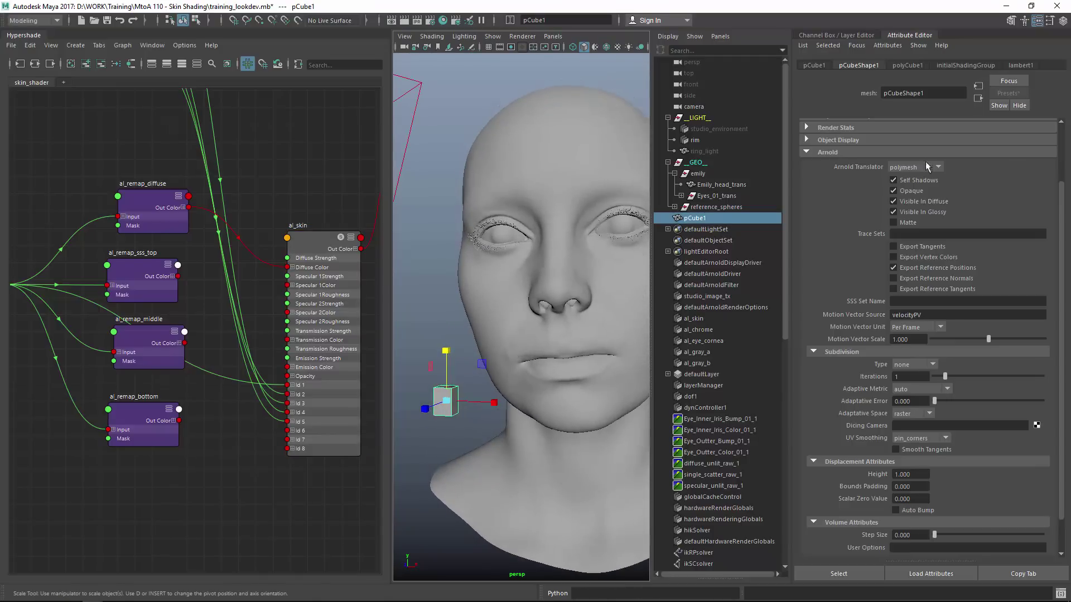
# Step: Set the cube's scale to X 0.5, Y 5, Z 0.5 in the Channel Box
pyautogui.click(833, 35)
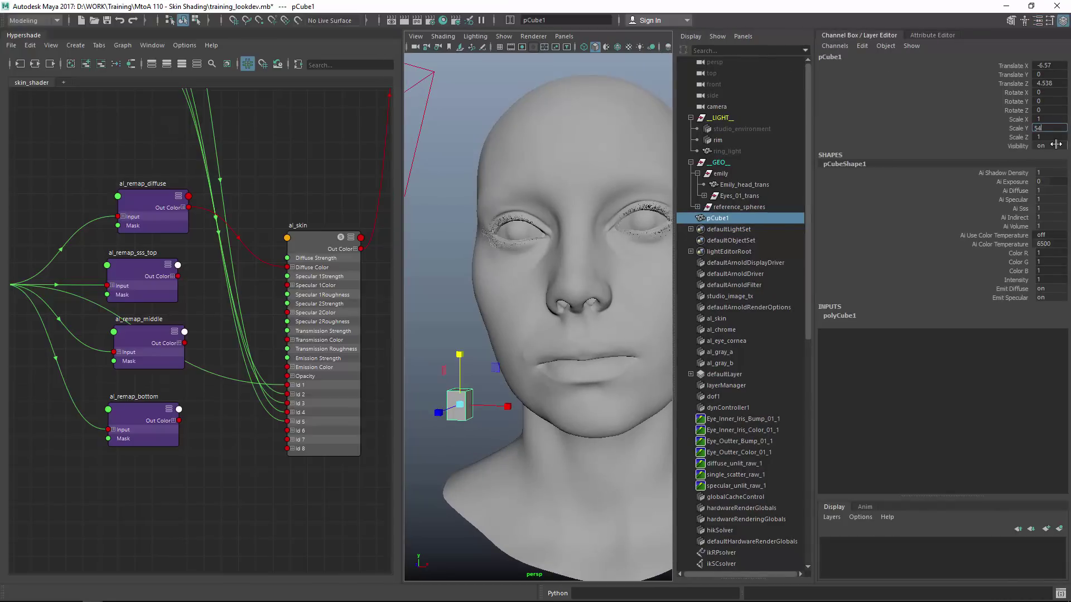
pyautogui.write('5')
pyautogui.press('Return')
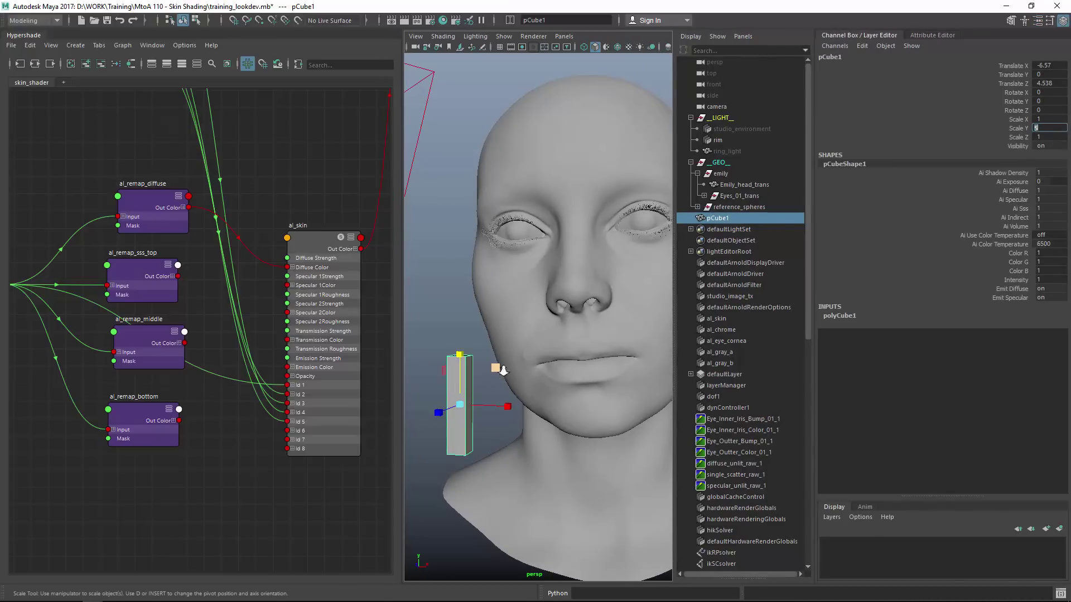
pyautogui.keyDown('alt'); pyautogui.moveTo(500, 372); pyautogui.dragTo(505, 375); pyautogui.keyUp('alt')
pyautogui.click(1053, 119)
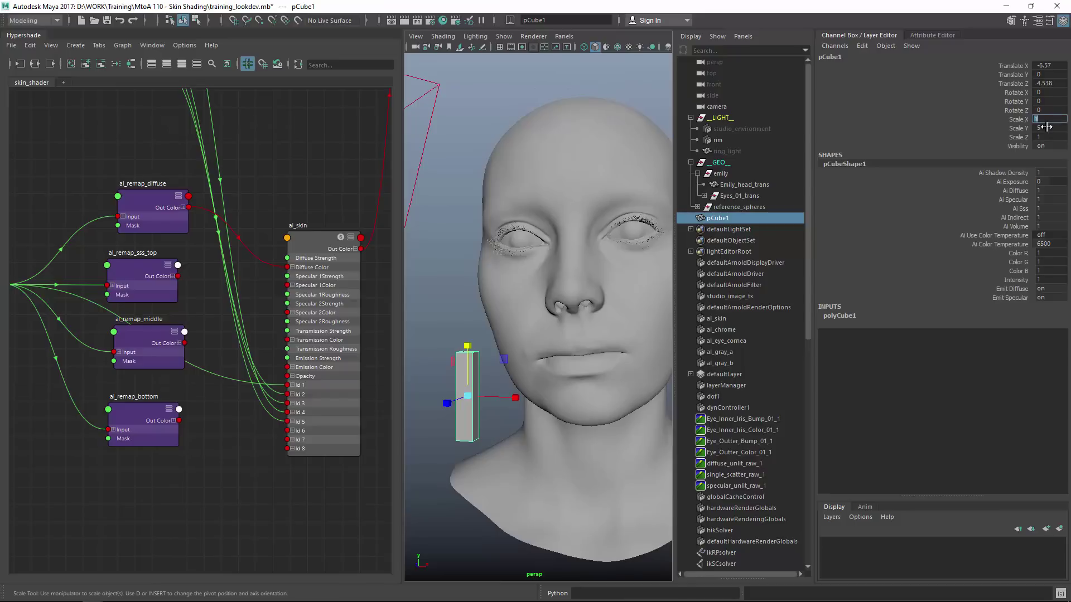
pyautogui.write('0.5')
pyautogui.press('Return')
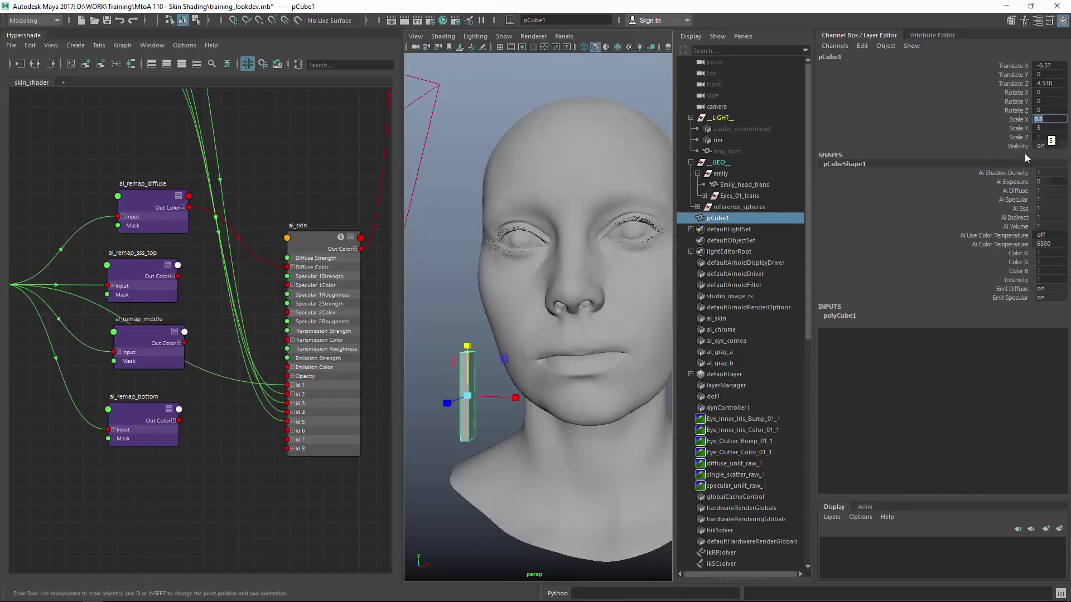
pyautogui.click(1049, 136)
pyautogui.write('0.5')
pyautogui.press('Return')
# Step: Move the cube beside the head and open a new empty Hypershade tab
pyautogui.keyDown('alt'); pyautogui.moveTo(536, 335); pyautogui.dragTo(558, 312); pyautogui.keyUp('alt')
pyautogui.press('w')
pyautogui.moveTo(558, 421)
pyautogui.mouseDown()
pyautogui.moveTo(504, 400)
pyautogui.moveTo(516, 352)
pyautogui.moveTo(446, 391)
pyautogui.mouseUp()
pyautogui.keyDown('alt'); pyautogui.moveTo(257, 441); pyautogui.dragTo(202, 241, button='middle'); pyautogui.keyUp('alt')
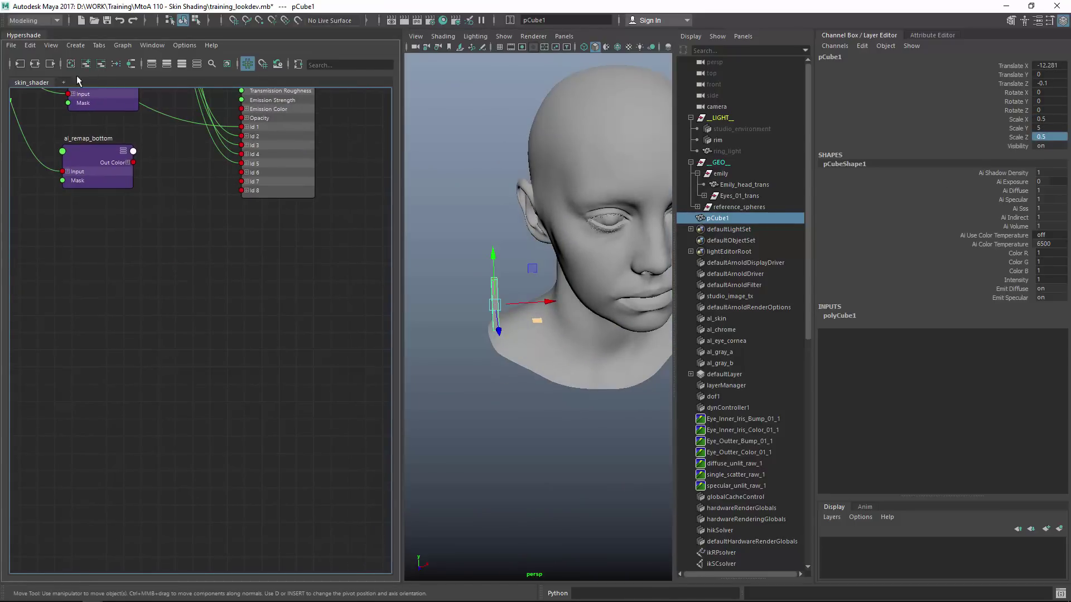
pyautogui.click(64, 82)
pyautogui.press('Tab')
# Step: Create an alSurface shader node via the node search
pyautogui.write('alsh')
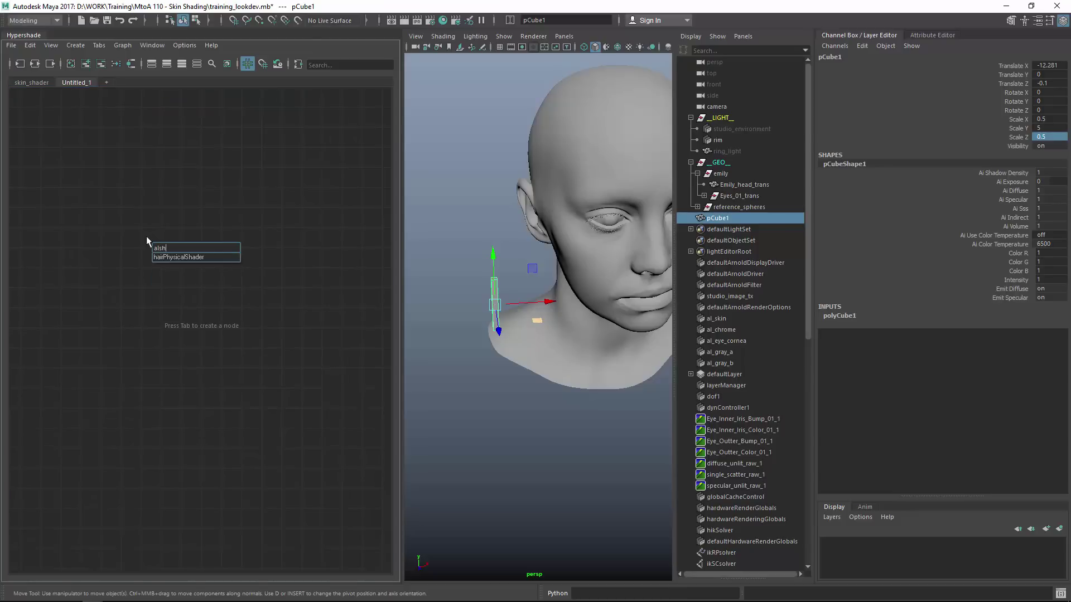
pyautogui.press('BackSpace')
pyautogui.press('BackSpace')
pyautogui.write('surface')
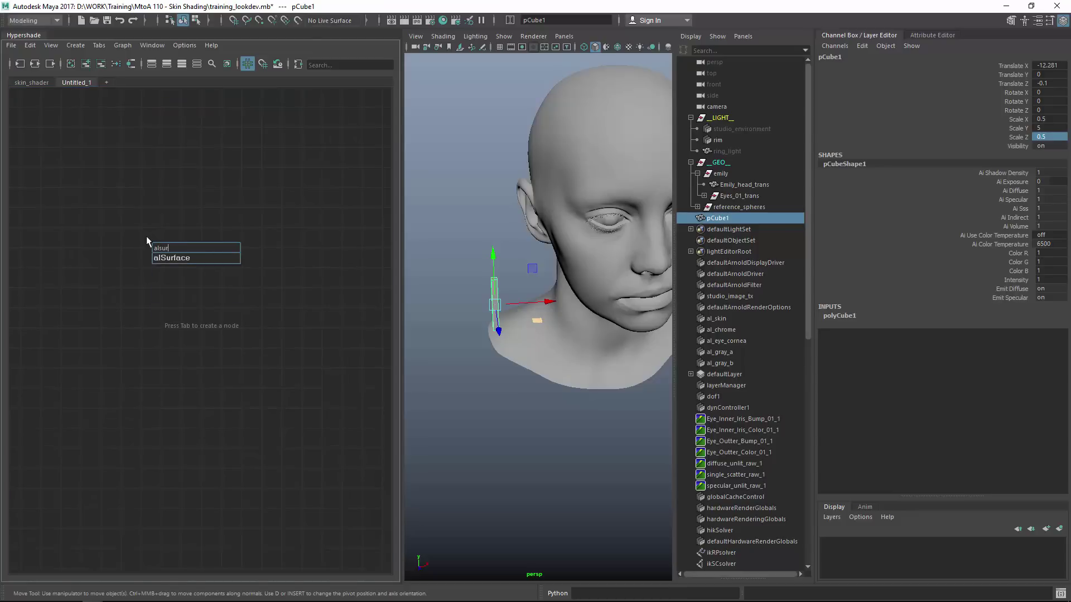
pyautogui.press('Return')
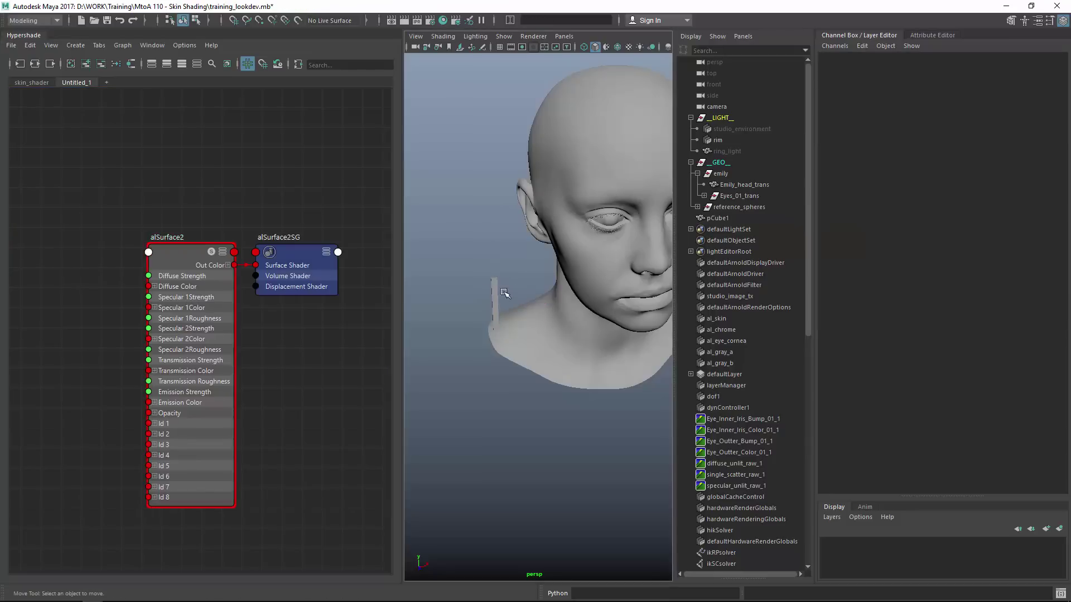
# Step: Assign alSurface2 to pCube1, frame the cube, and save the scene
pyautogui.moveTo(508, 280); pyautogui.dragTo(452, 297)
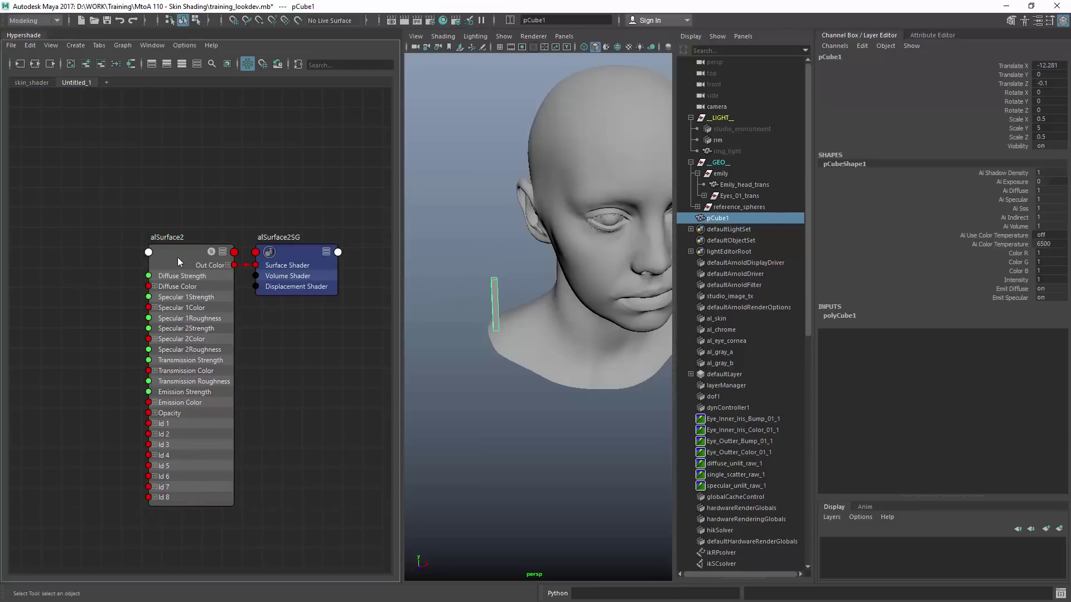
pyautogui.moveTo(178, 253); pyautogui.dragTo(176, 229, button='right')
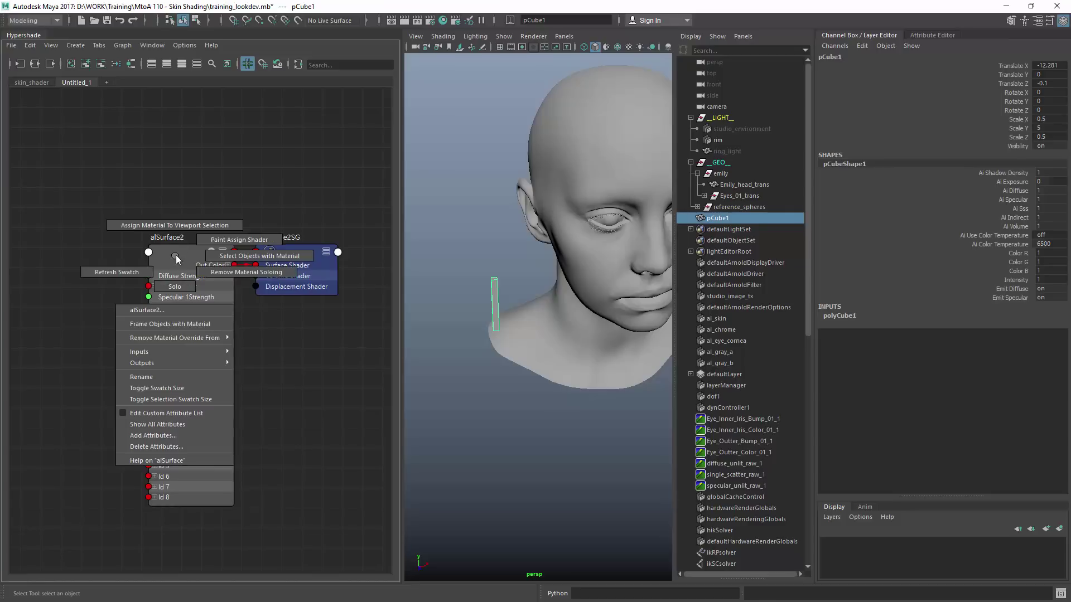
pyautogui.press('f')
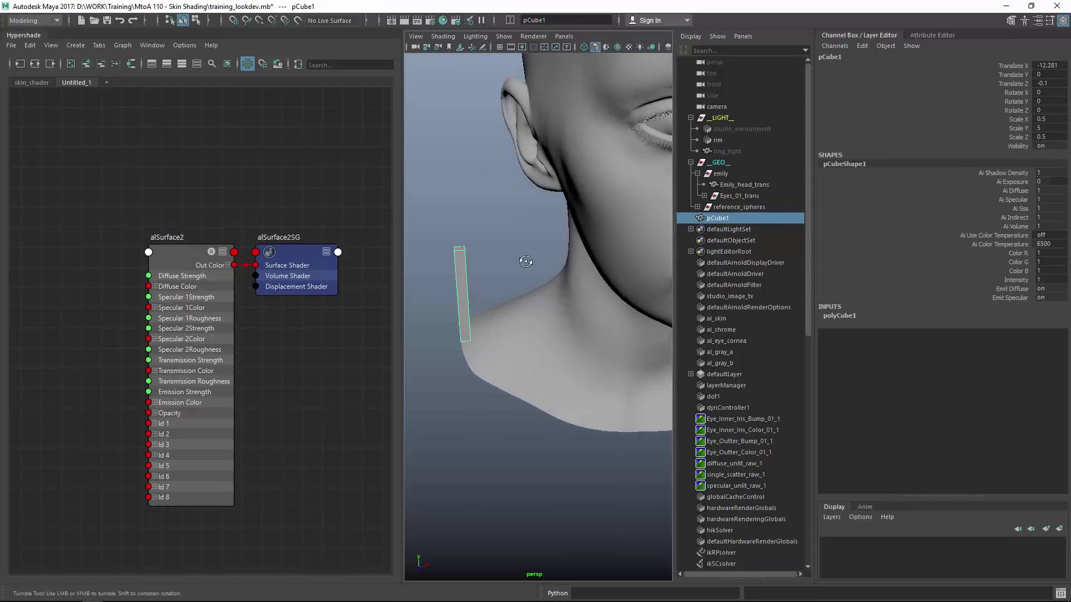
pyautogui.hotkey('ctrl', 's')
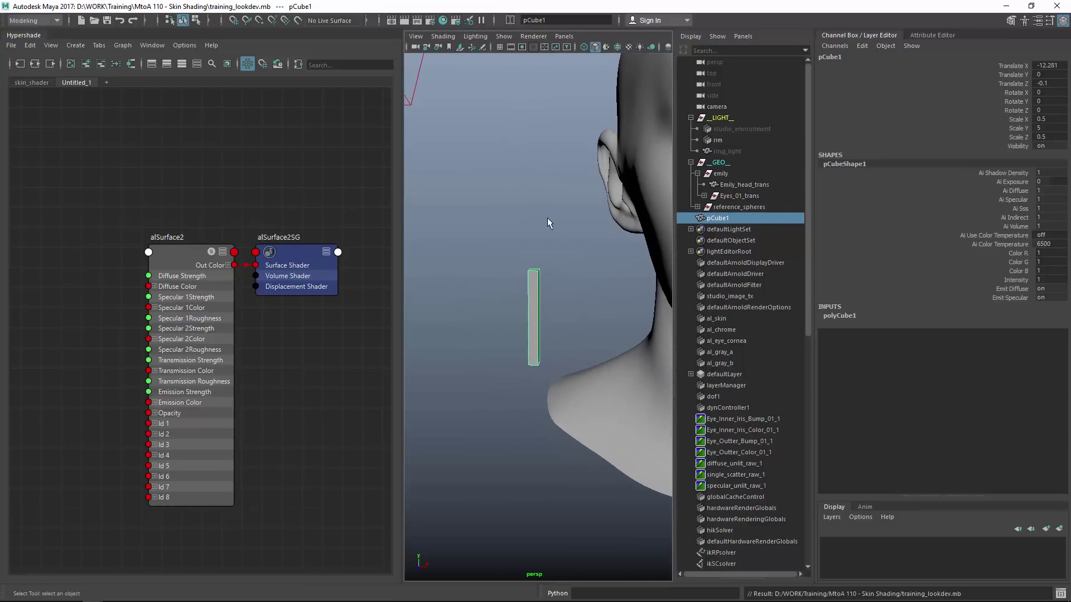
pyautogui.press('space')
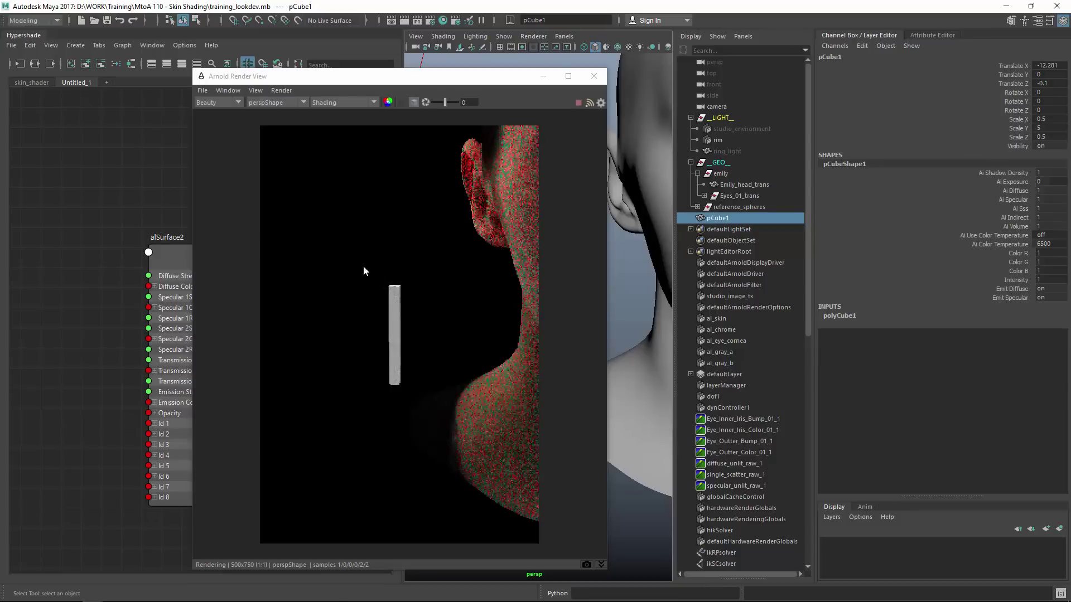
# Step: Render the cube in Arnold and give alSurface2 a beige diffuse colour
pyautogui.moveTo(347, 248); pyautogui.dragTo(430, 397)
pyautogui.click(395, 312)
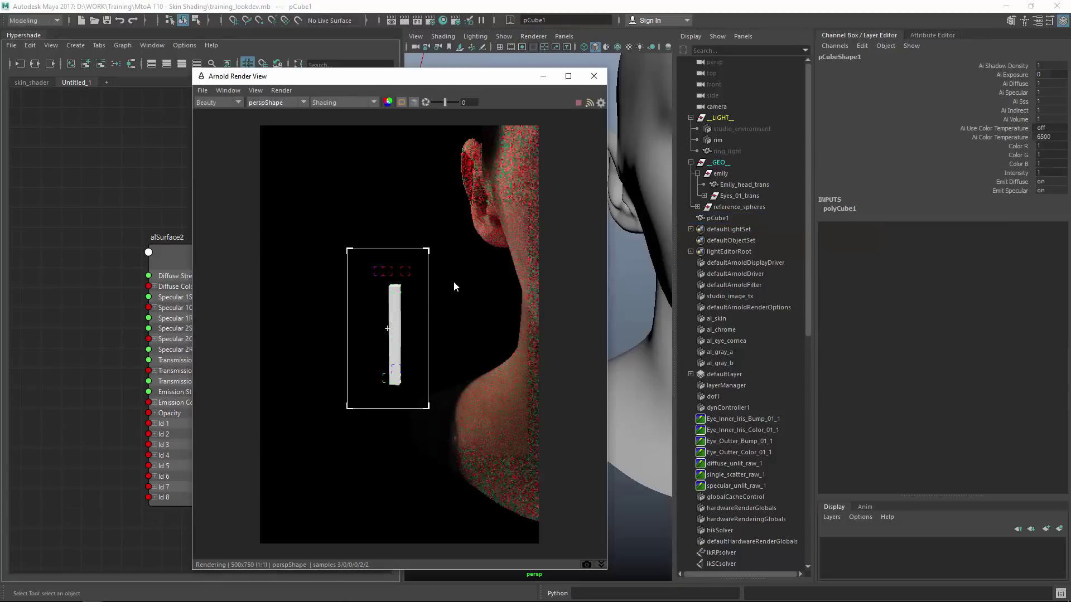
pyautogui.click(939, 36)
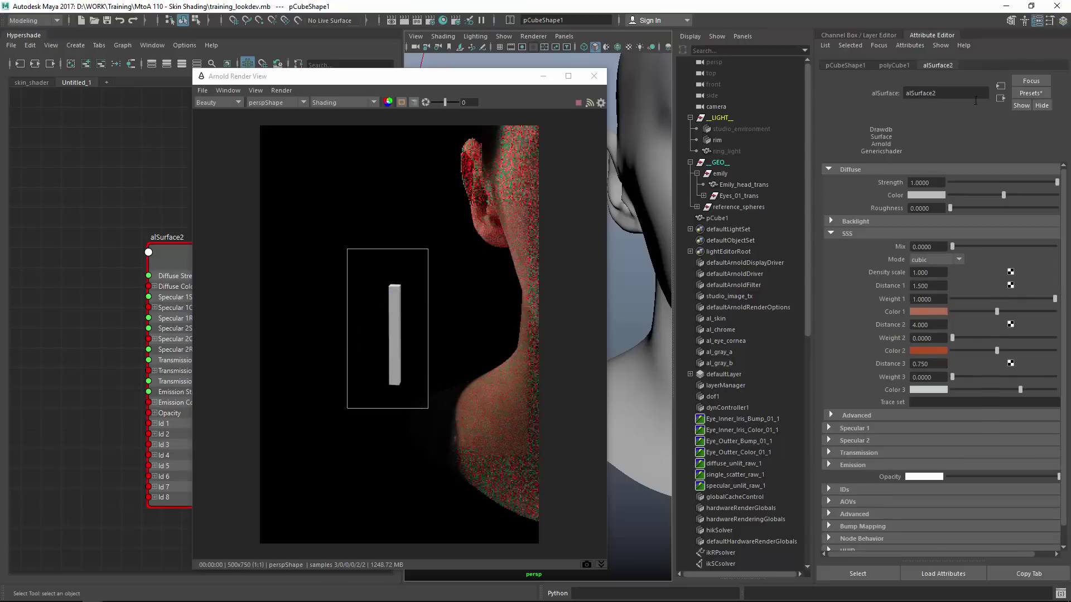
pyautogui.click(929, 195)
pyautogui.click(933, 194)
pyautogui.click(873, 228)
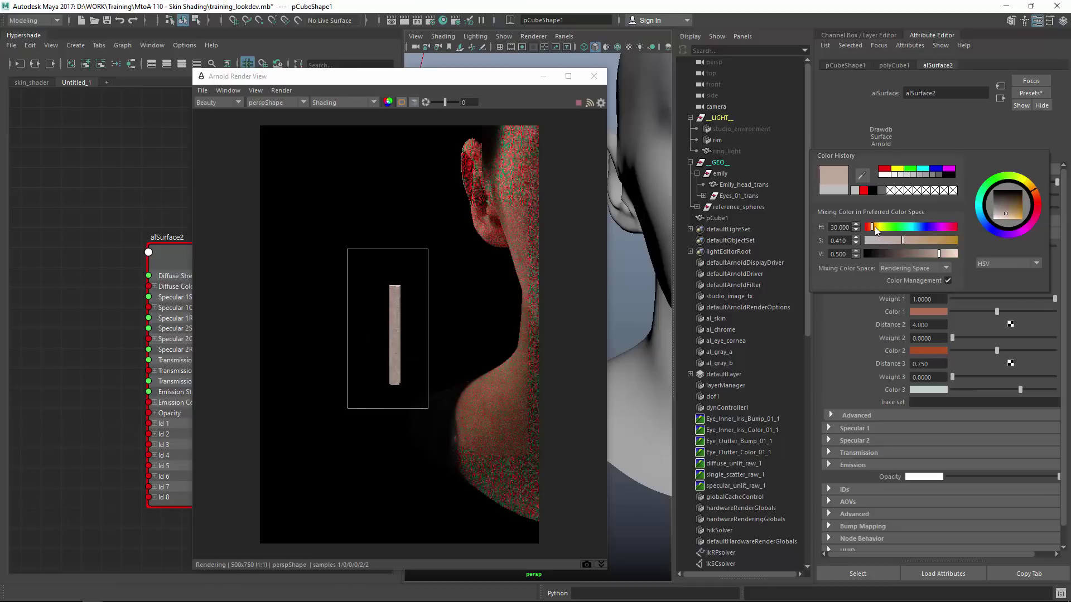
pyautogui.moveTo(876, 231); pyautogui.dragTo(872, 230)
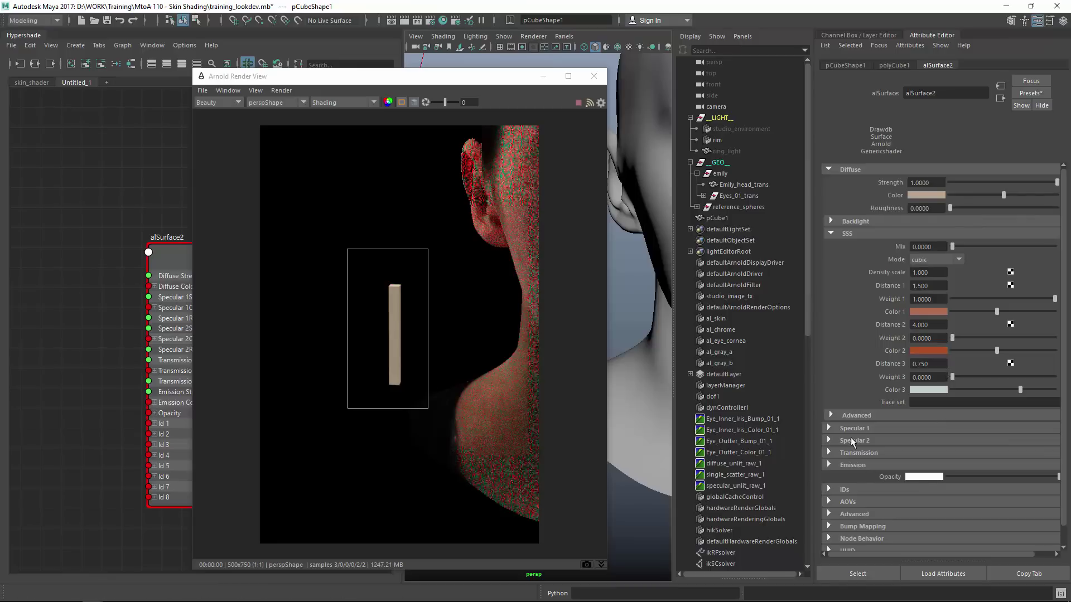
# Step: Raise alSurface2's SSS Mix to 1
pyautogui.click(829, 428)
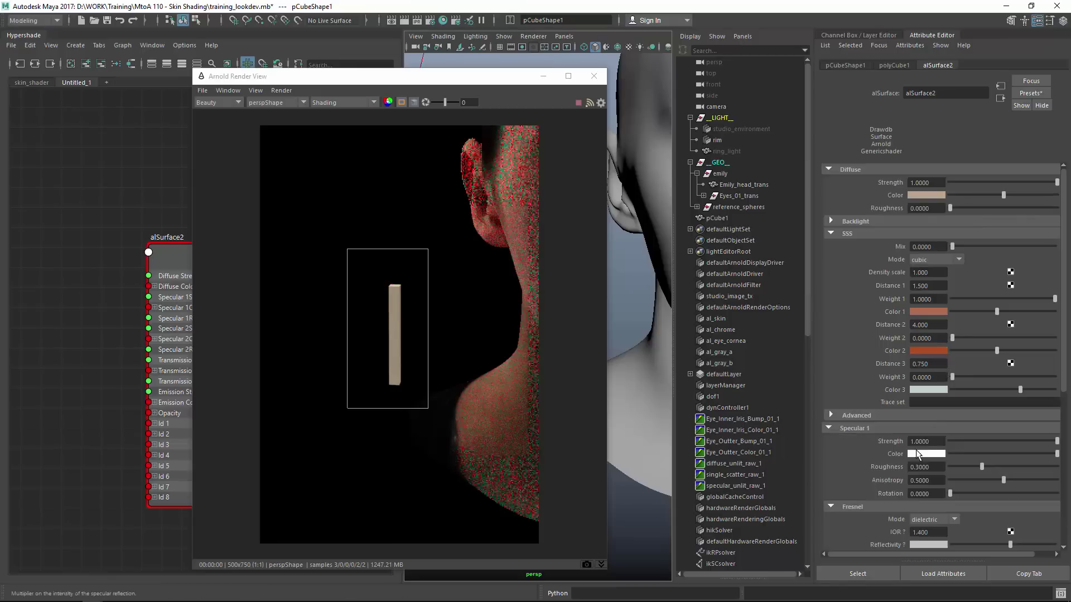
pyautogui.click(830, 428)
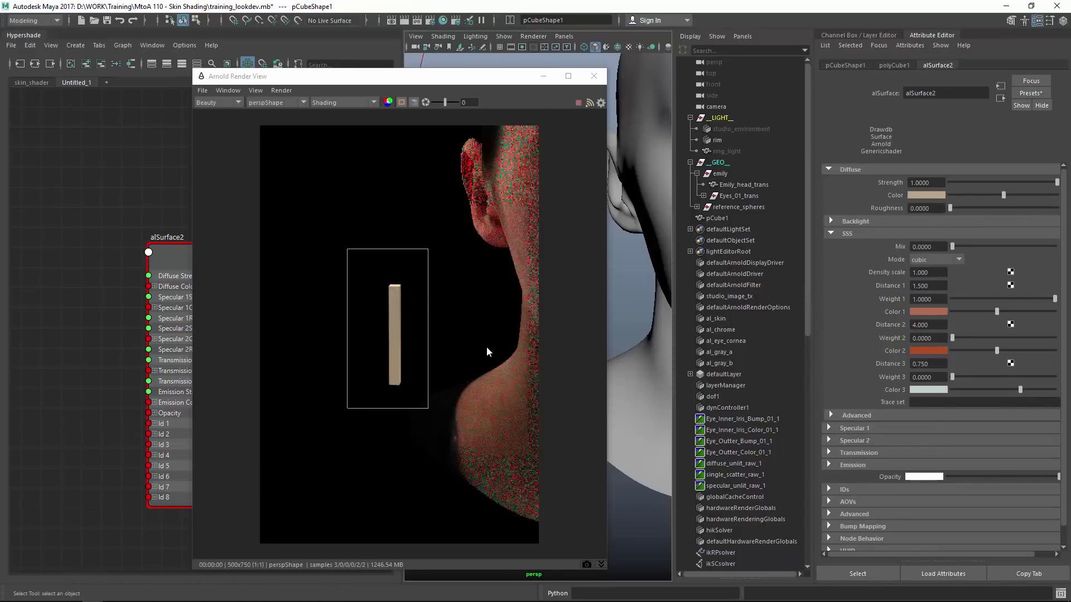
pyautogui.keyDown('alt'); pyautogui.moveTo(641, 352); pyautogui.dragTo(757, 346); pyautogui.keyUp('alt')
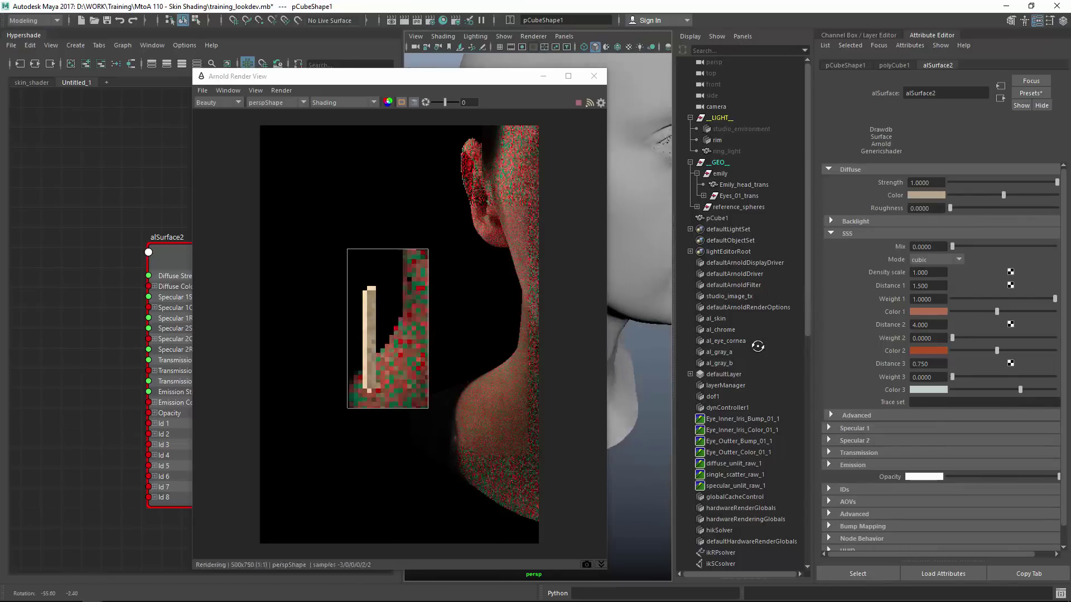
pyautogui.moveTo(757, 346)
pyautogui.keyDown('alt'); pyautogui.mouseDown(button='right')
pyautogui.moveTo(648, 304)
pyautogui.moveTo(653, 328)
pyautogui.mouseUp(button='right'); pyautogui.keyUp('alt')
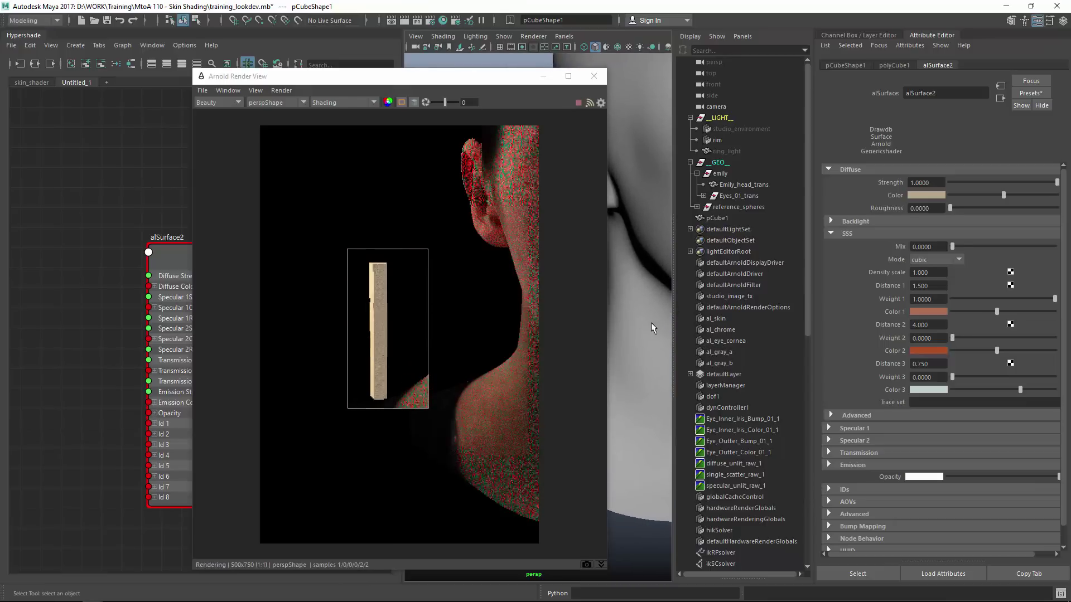
pyautogui.moveTo(971, 246); pyautogui.dragTo(1069, 239)
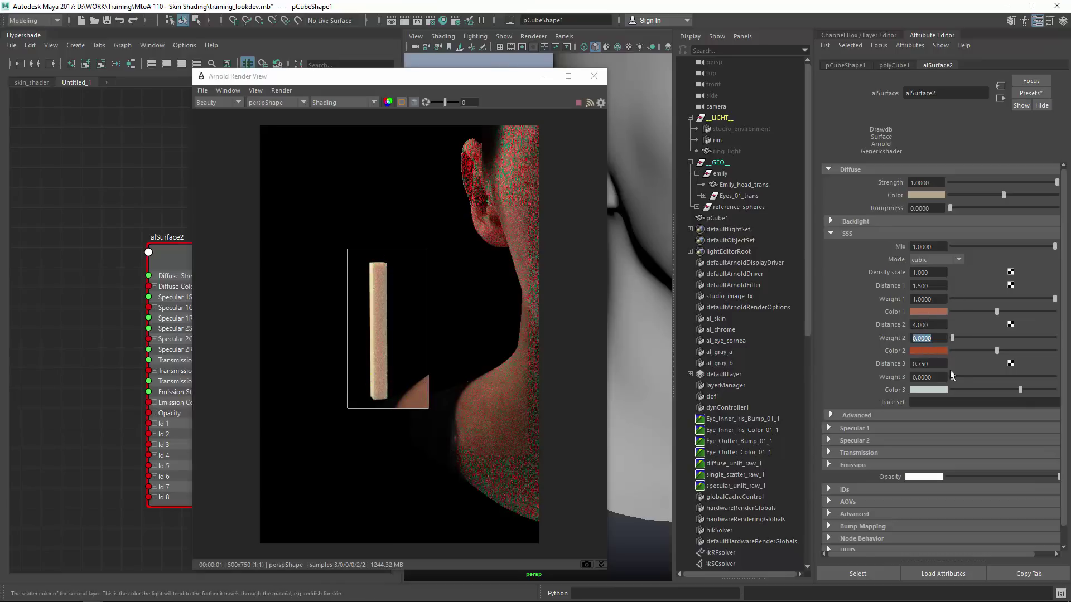
# Step: Make the three scatter colours black, then set SSS Color 1 to pure red
pyautogui.click(927, 377)
pyautogui.moveTo(983, 390); pyautogui.dragTo(952, 390)
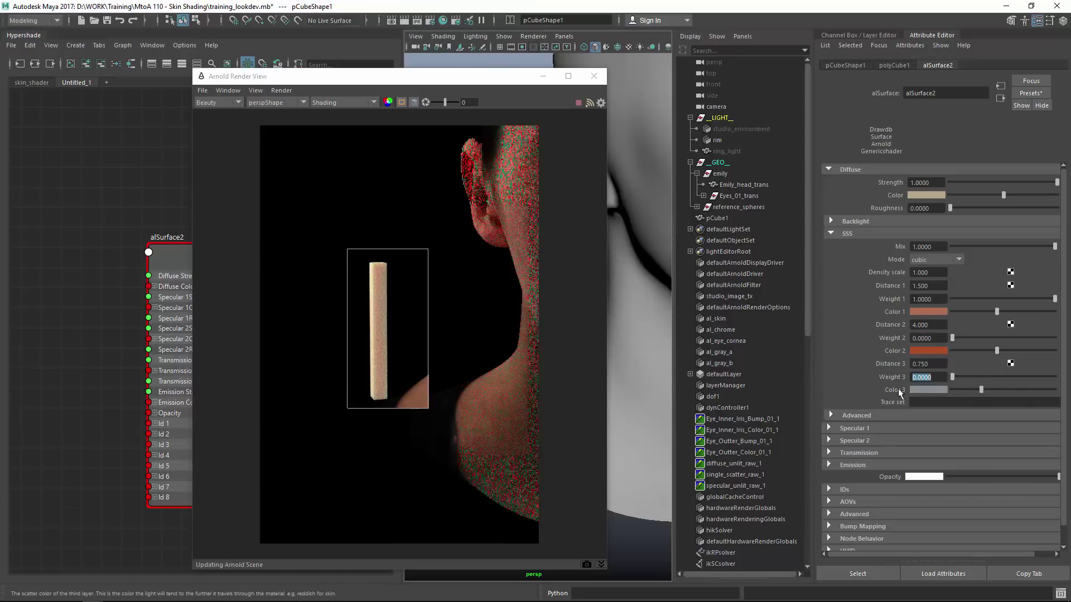
pyautogui.moveTo(996, 351); pyautogui.dragTo(952, 351)
pyautogui.moveTo(997, 312); pyautogui.dragTo(952, 311)
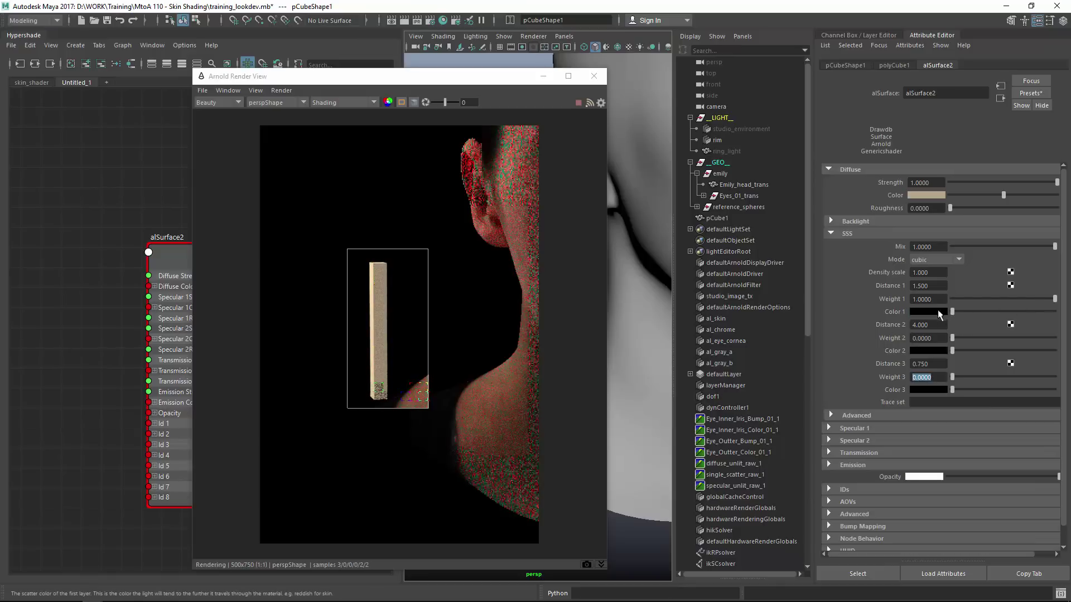
pyautogui.click(929, 312)
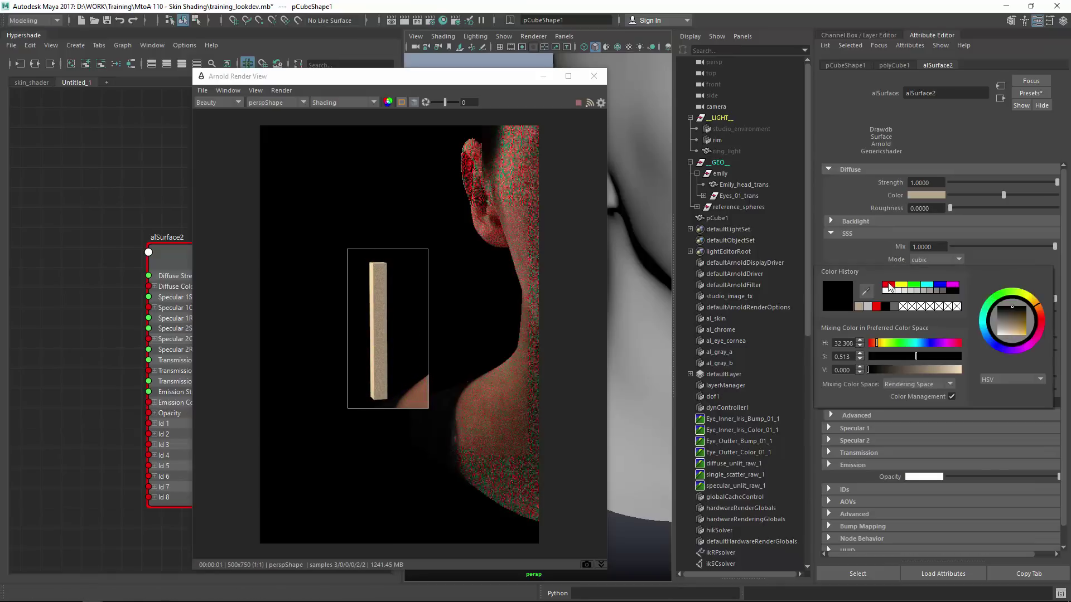
pyautogui.click(888, 285)
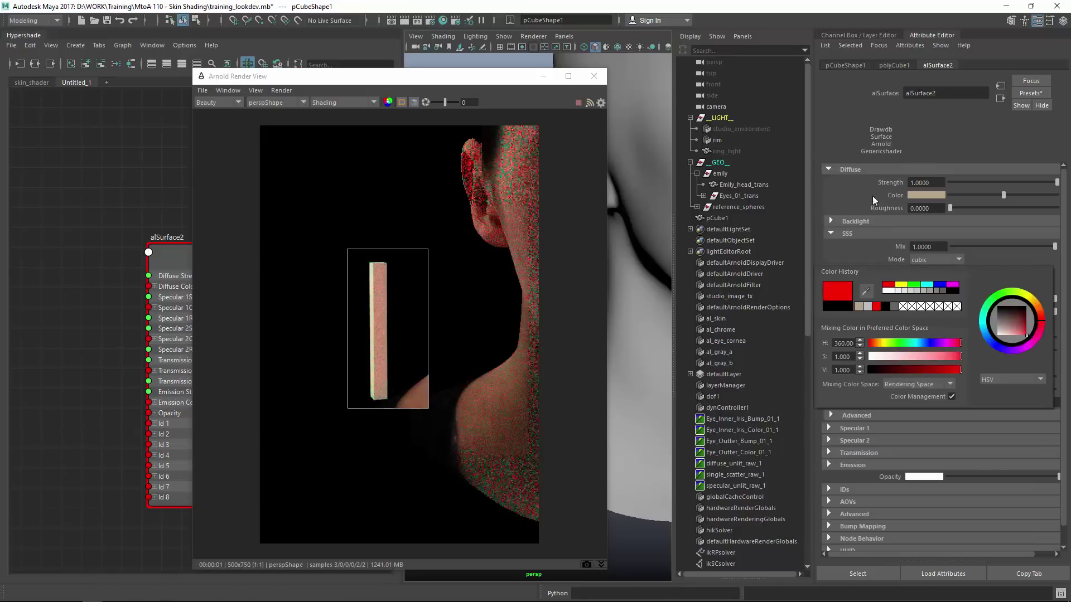
# Step: Switch alSurface2's SSS Mode to empirical and adjust Distance 1 from 0.25 upward
pyautogui.click(937, 260)
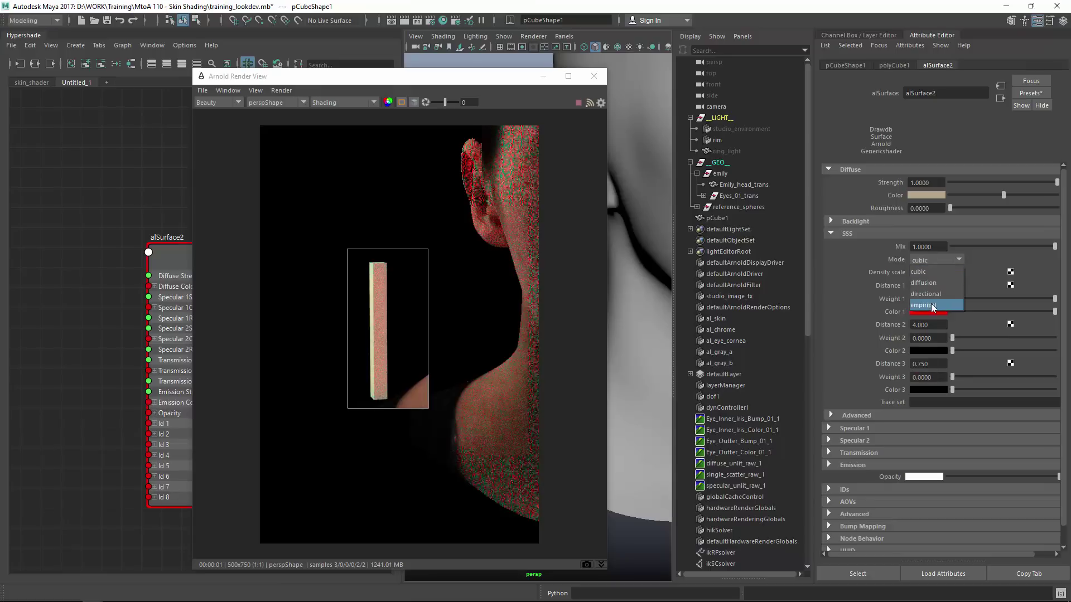
pyautogui.click(934, 305)
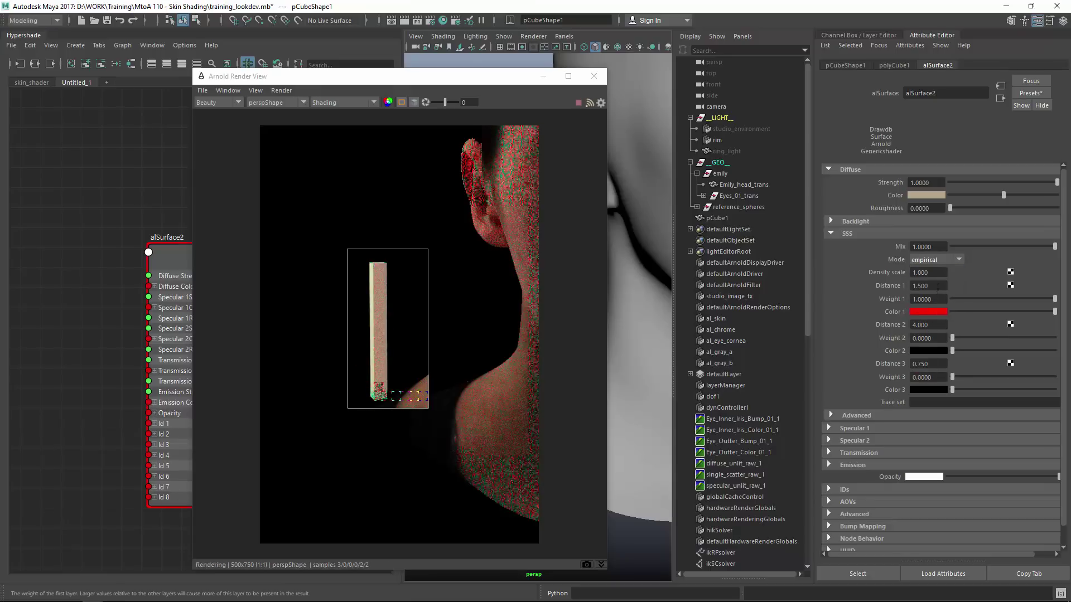
pyautogui.click(937, 287)
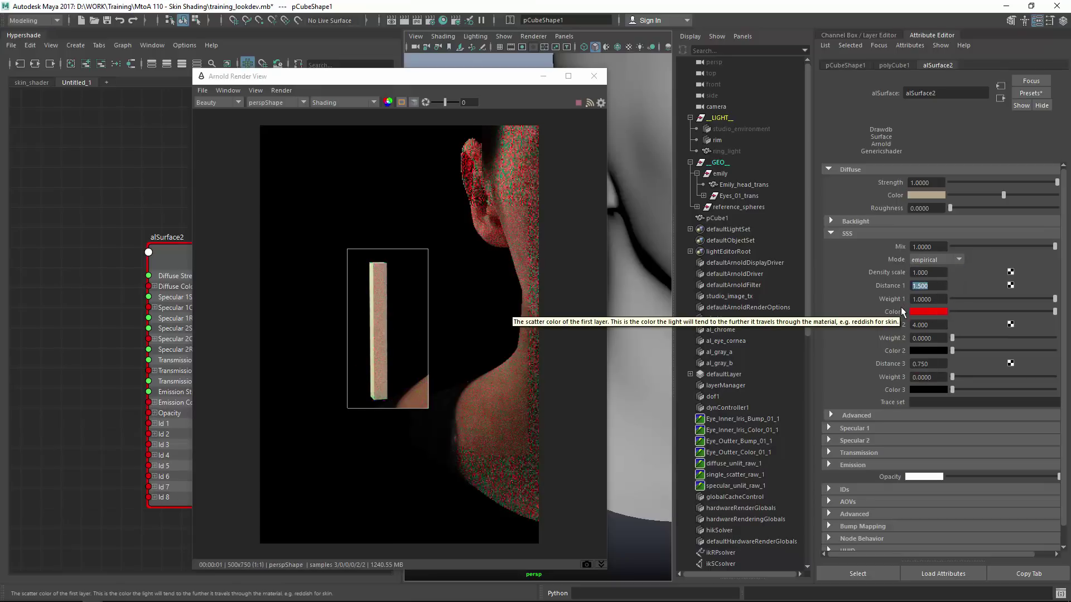
pyautogui.write('0.25')
pyautogui.press('Return')
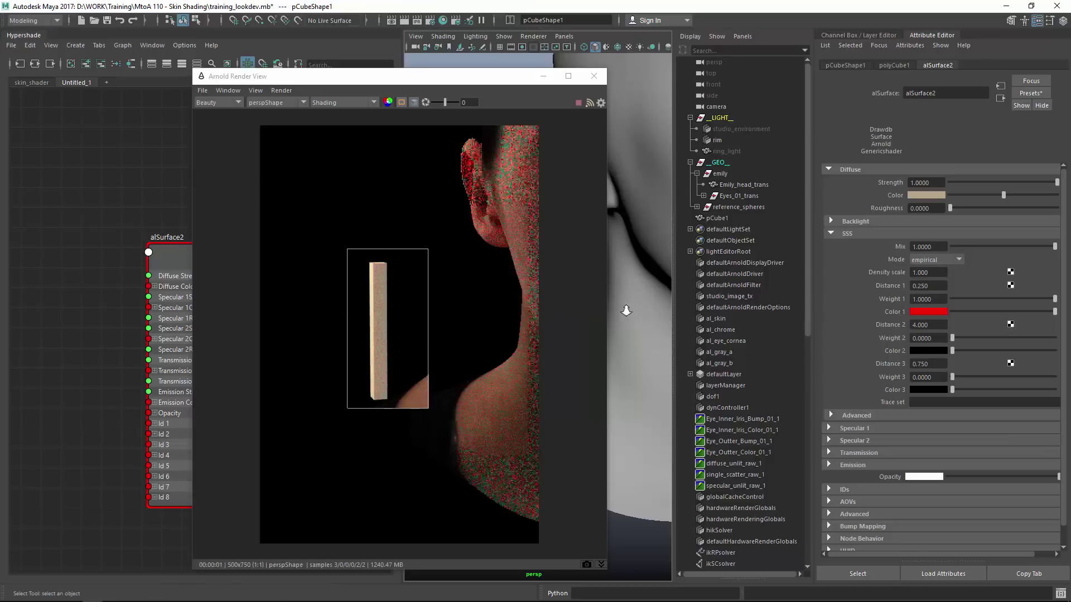
pyautogui.moveTo(637, 286)
pyautogui.keyDown('alt'); pyautogui.mouseDown()
pyautogui.moveTo(664, 343)
pyautogui.moveTo(614, 293)
pyautogui.mouseUp(); pyautogui.keyUp('alt')
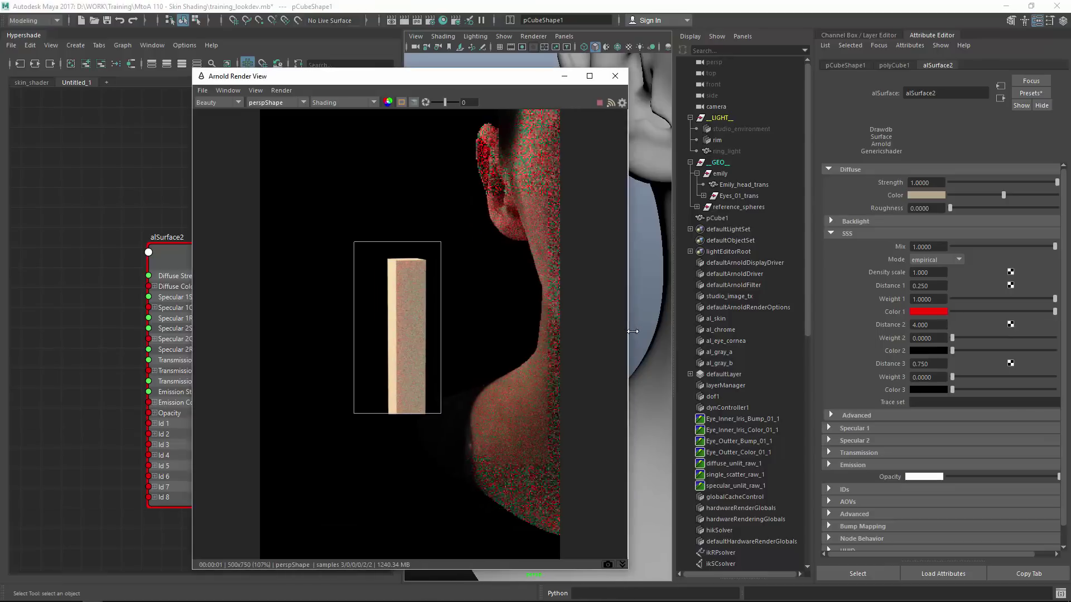
pyautogui.moveTo(620, 335)
pyautogui.keyDown('alt'); pyautogui.mouseDown()
pyautogui.moveTo(581, 332)
pyautogui.moveTo(637, 330)
pyautogui.moveTo(627, 334)
pyautogui.mouseUp(); pyautogui.keyUp('alt')
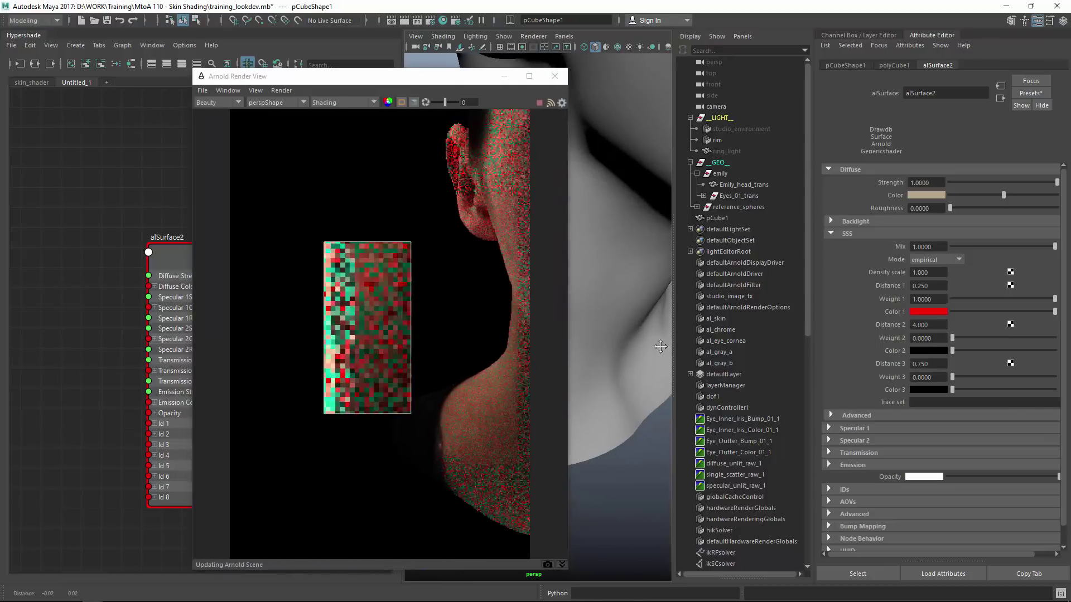
pyautogui.keyDown('alt'); pyautogui.moveTo(627, 334); pyautogui.dragTo(642, 330, button='middle'); pyautogui.keyUp('alt')
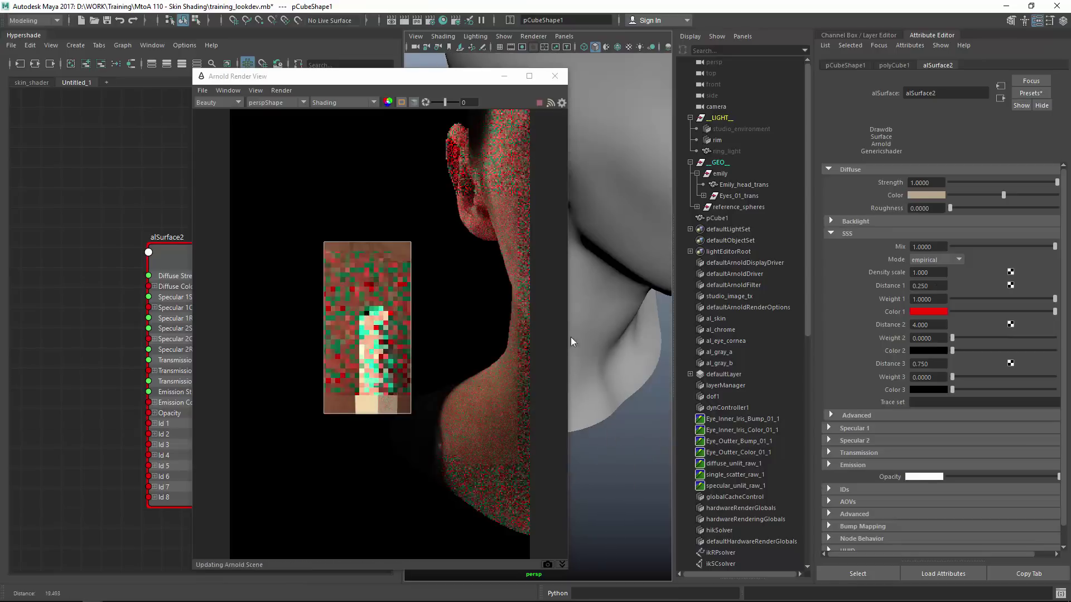
pyautogui.moveTo(612, 328)
pyautogui.keyDown('alt'); pyautogui.mouseDown()
pyautogui.moveTo(608, 345)
pyautogui.moveTo(595, 274)
pyautogui.moveTo(604, 306)
pyautogui.mouseUp(); pyautogui.keyUp('alt')
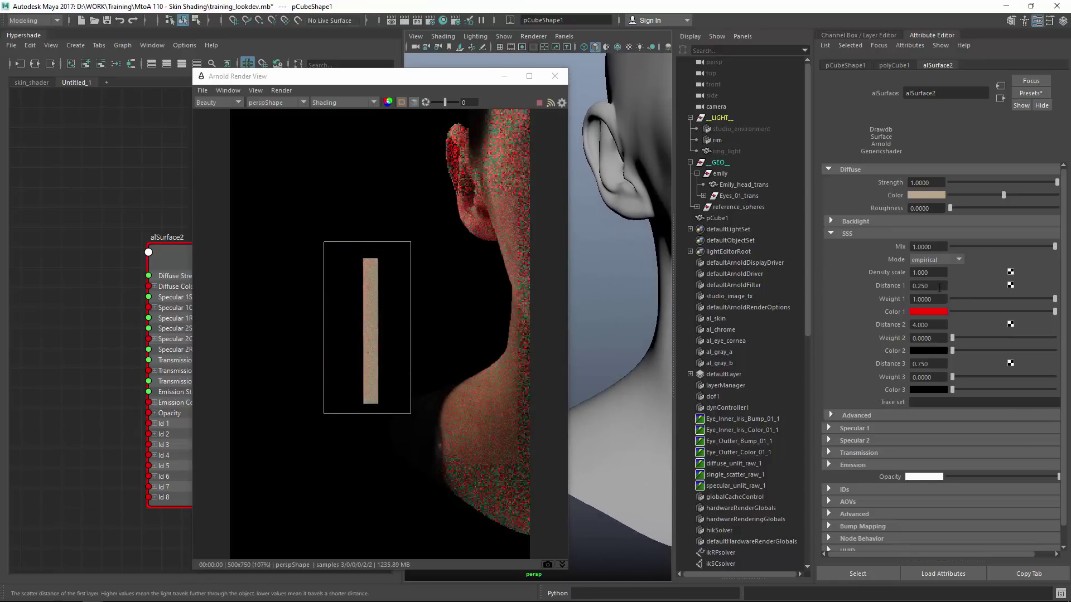
pyautogui.keyDown('ctrl'); pyautogui.moveTo(929, 285); pyautogui.dragTo(999, 284); pyautogui.keyUp('ctrl')
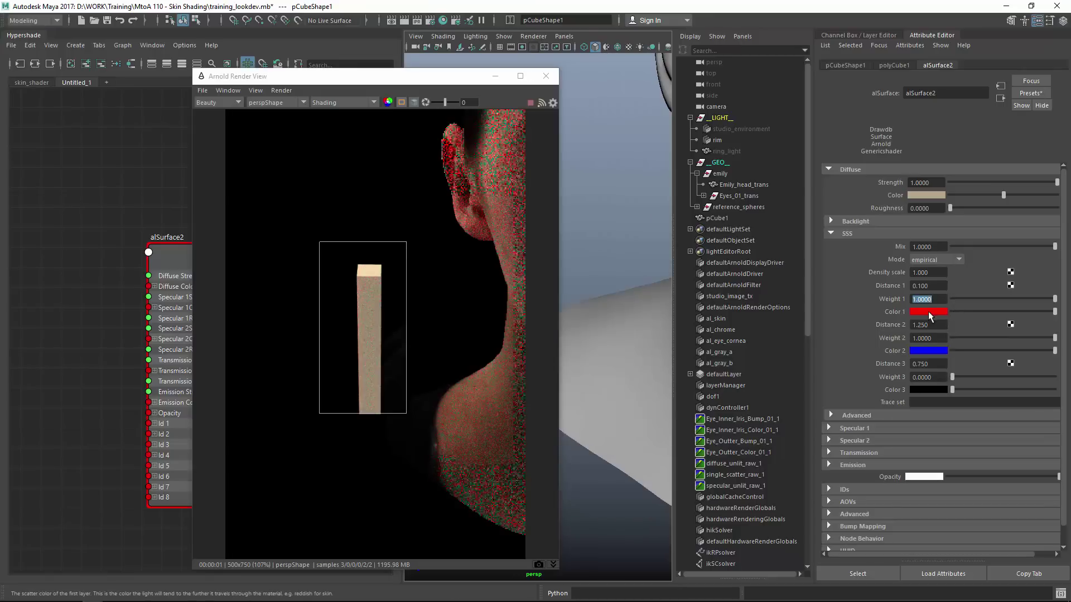
# Step: Switch SSS Mode to directional and set Weight 2 and Weight 1 to 0
pyautogui.click(931, 312)
pyautogui.click(936, 259)
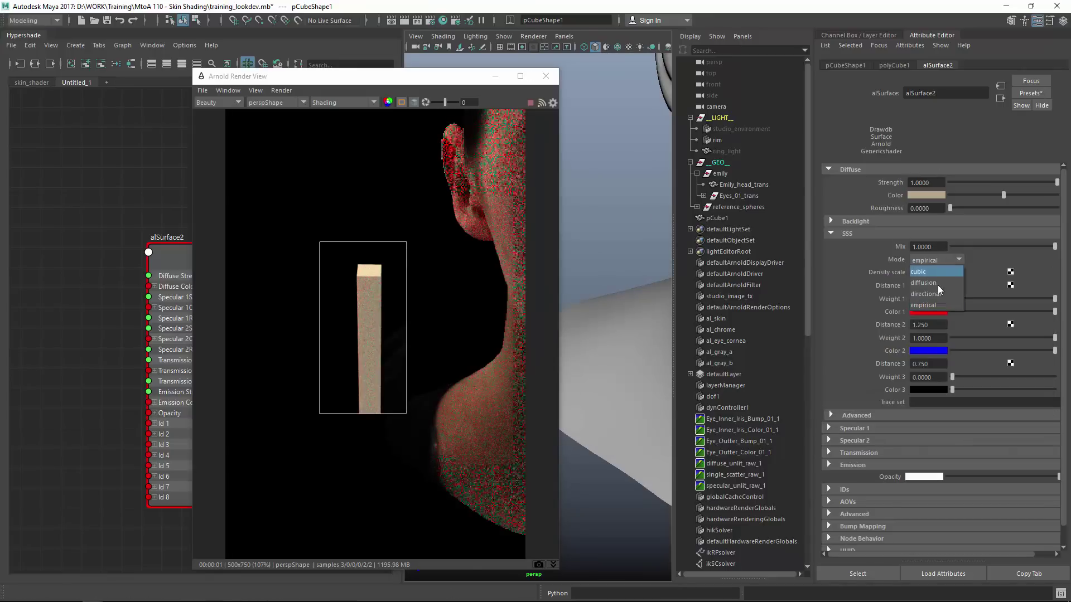
pyautogui.click(939, 299)
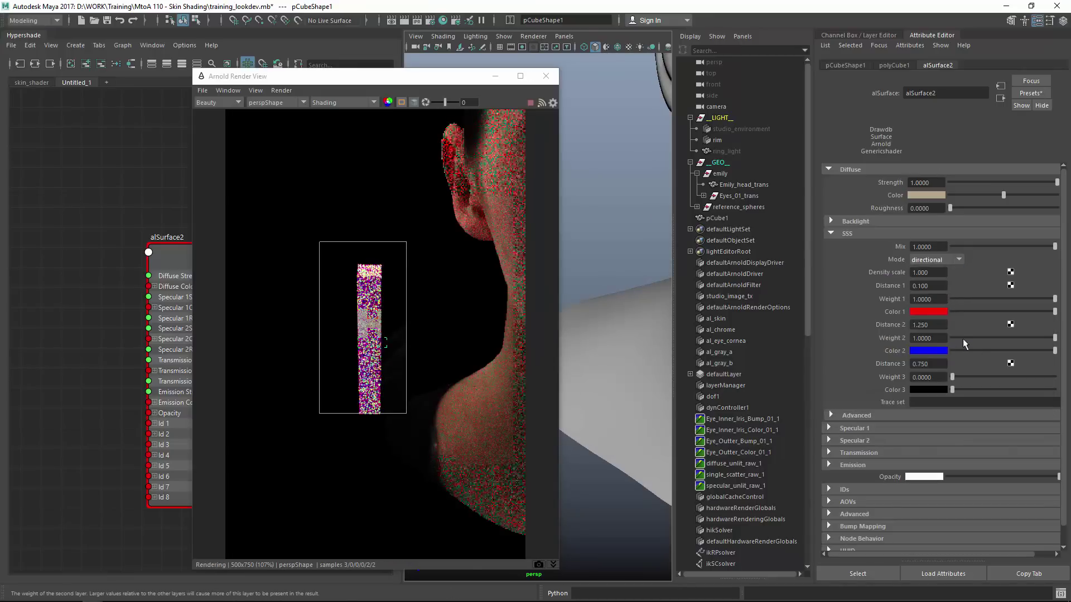
pyautogui.click(927, 338)
pyautogui.write('0')
pyautogui.press('Return')
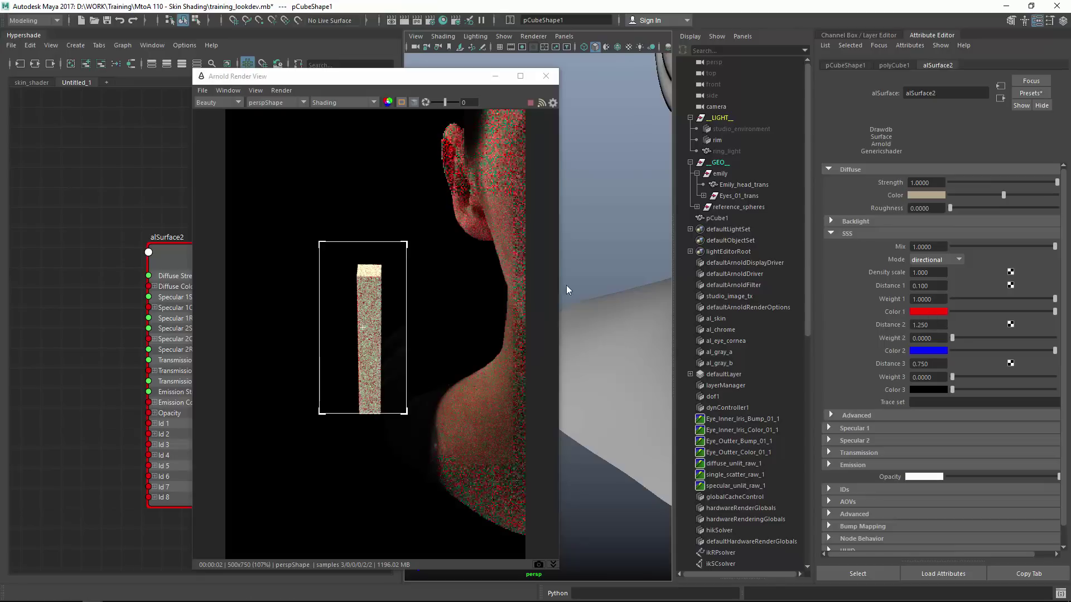
pyautogui.moveTo(1055, 299); pyautogui.dragTo(948, 300)
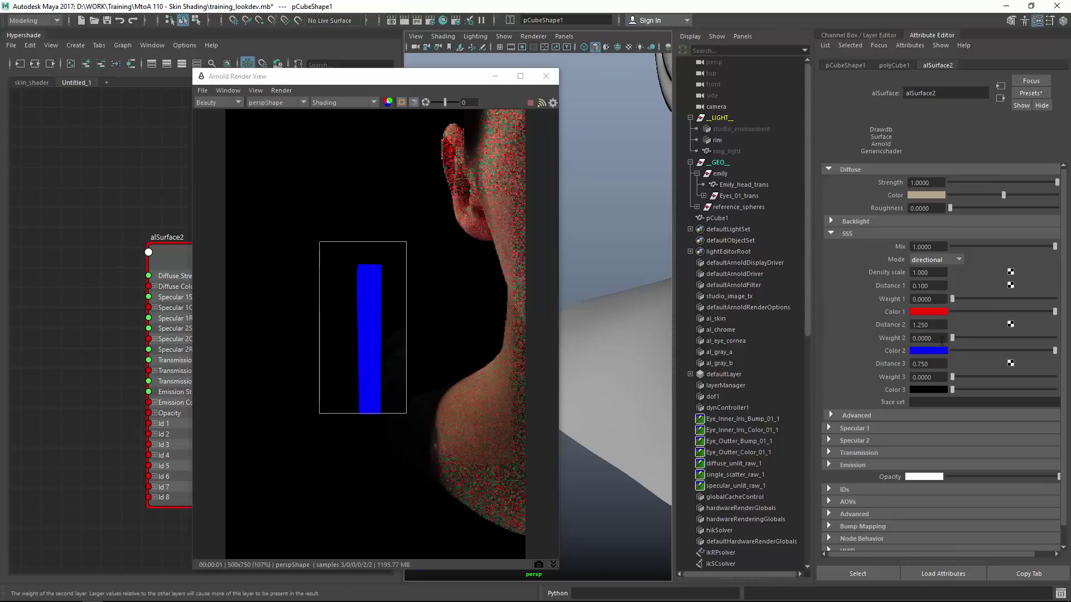
# Step: Set SSS Weight 2 to 1, Distance 2 to 2.620, and Weight 1 to 1
pyautogui.doubleClick(929, 338)
pyautogui.write('1')
pyautogui.press('Return')
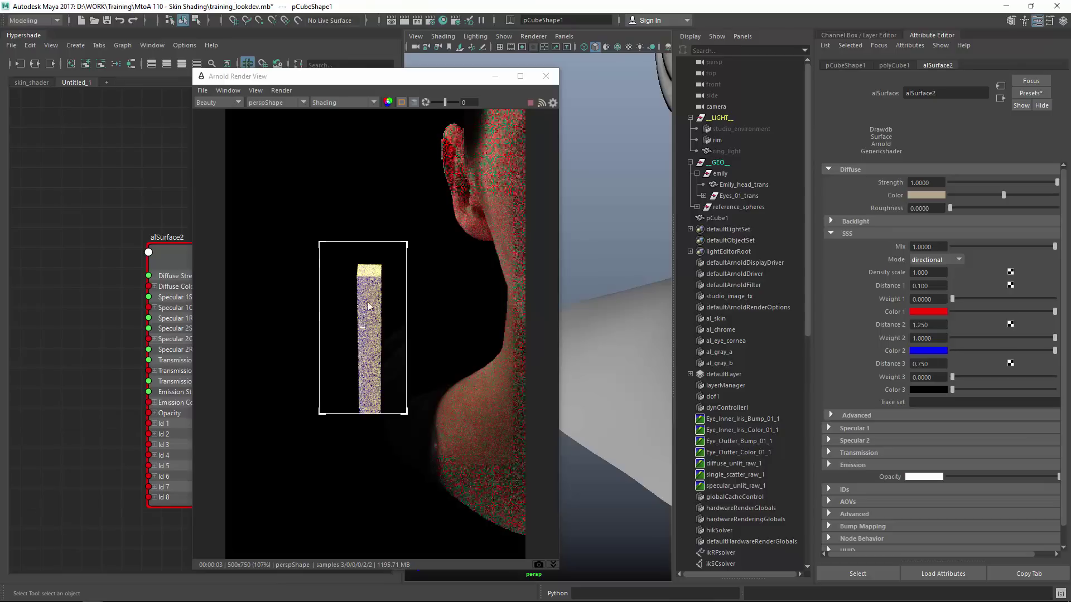
pyautogui.keyDown('ctrl'); pyautogui.moveTo(928, 325); pyautogui.dragTo(933, 329); pyautogui.keyUp('ctrl')
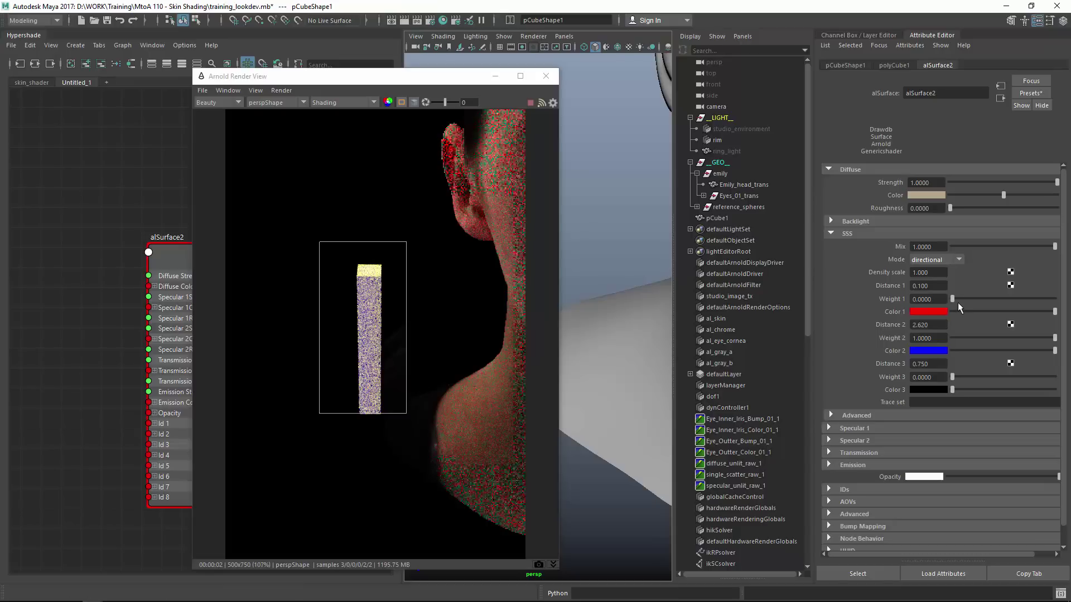
pyautogui.moveTo(954, 299); pyautogui.dragTo(990, 299)
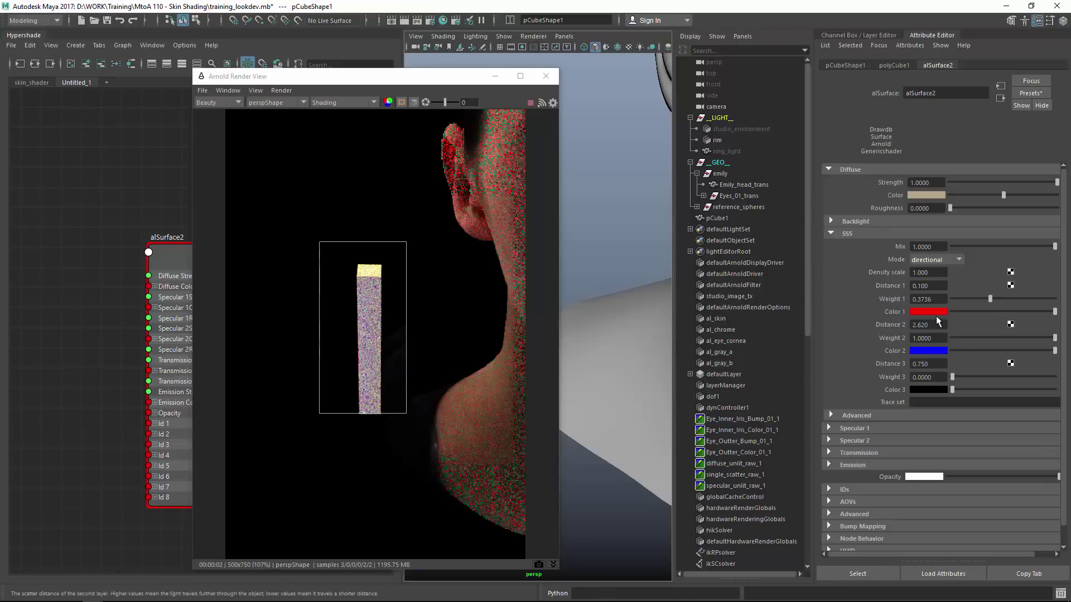
pyautogui.moveTo(971, 299); pyautogui.dragTo(1057, 299)
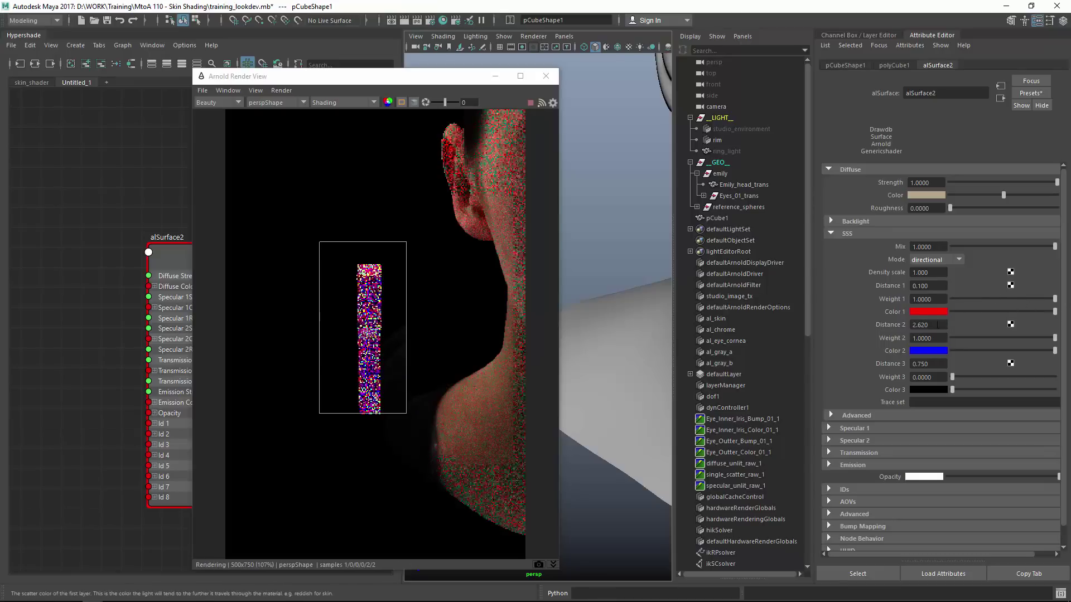
pyautogui.click(940, 377)
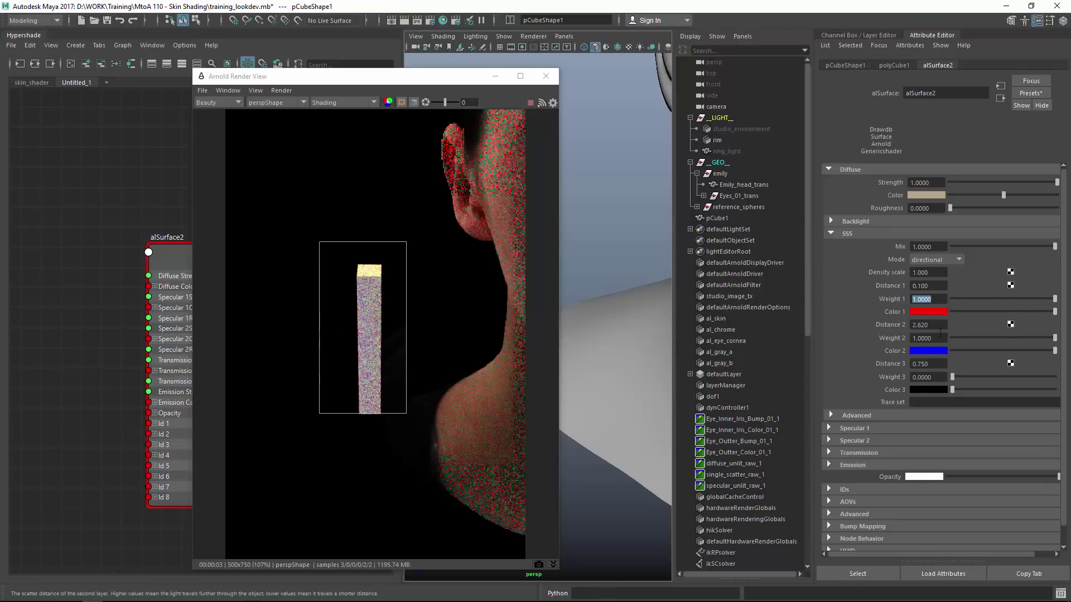
pyautogui.click(923, 338)
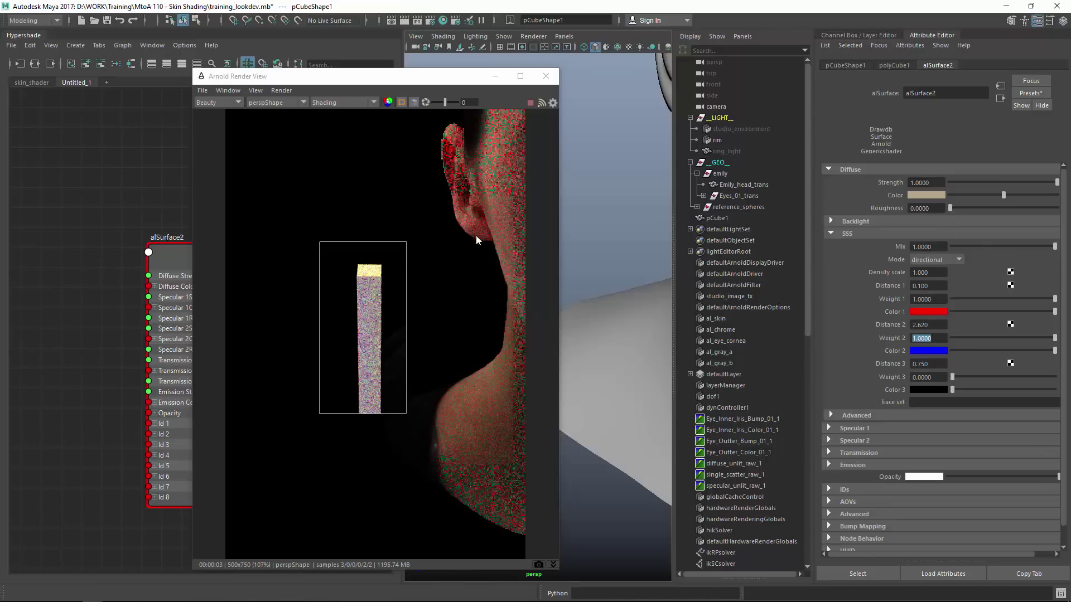
# Step: Delete the alSurface2 shader nodes and the test cube
pyautogui.click(546, 75)
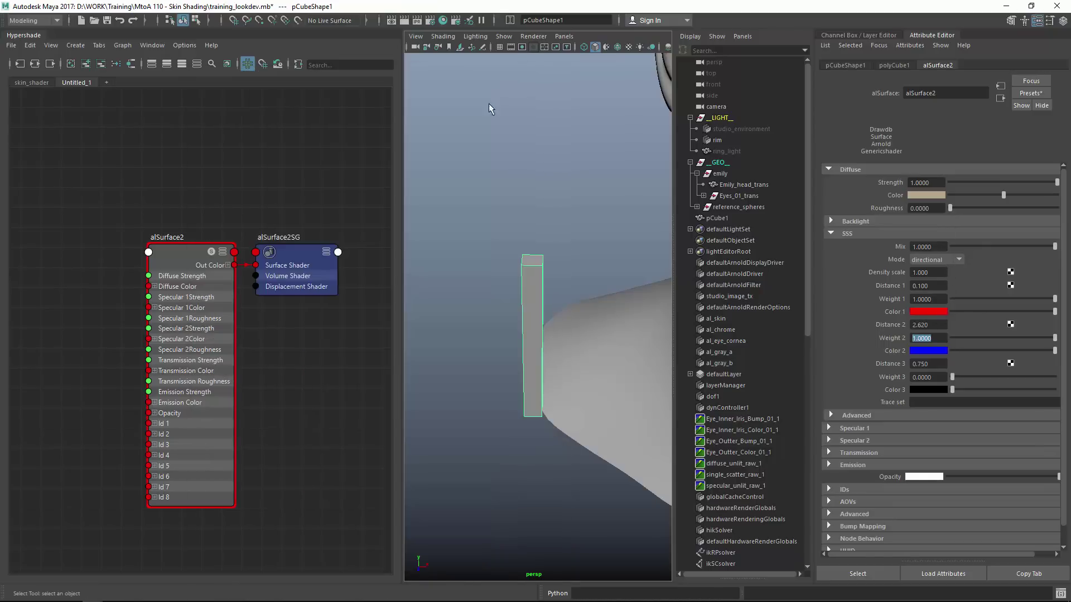
pyautogui.moveTo(134, 188); pyautogui.dragTo(323, 340)
pyautogui.press('Delete')
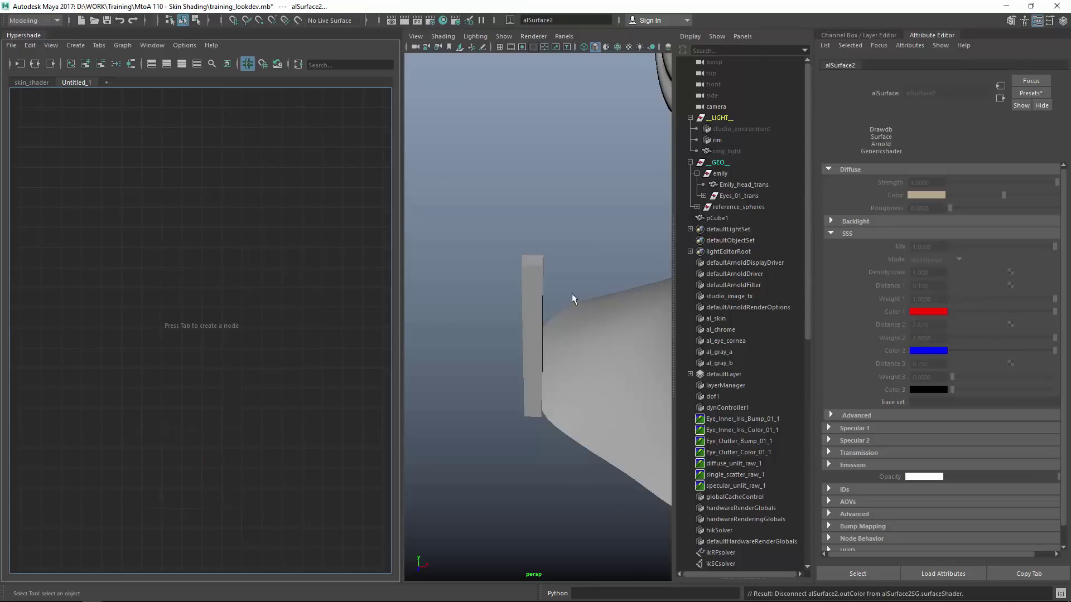
pyautogui.click(531, 283)
pyautogui.press('Delete')
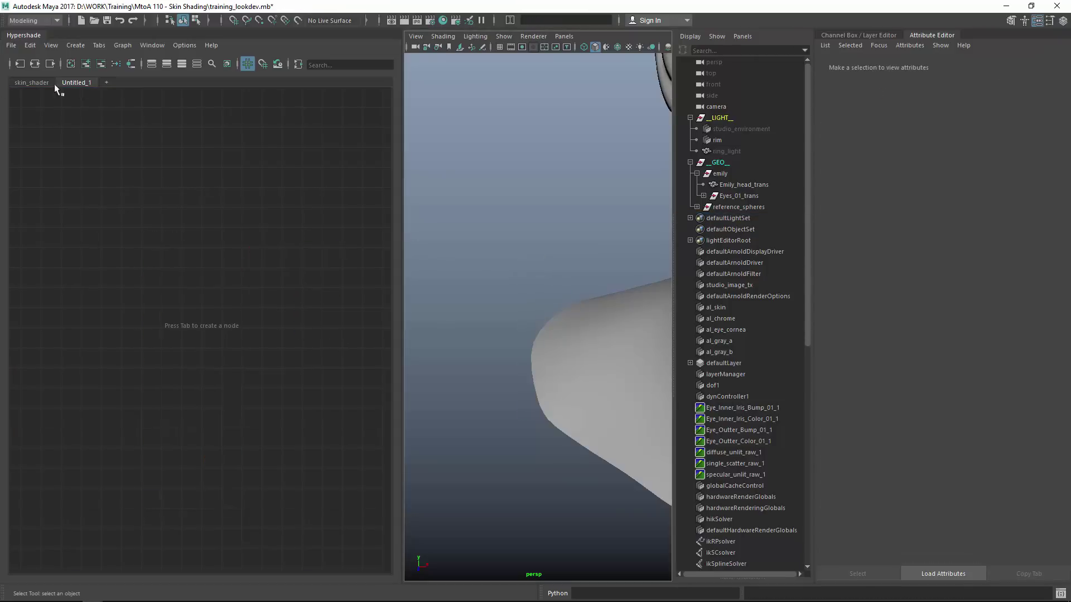
# Step: In the skin_shader tab, tidy the remap nodes and set al_skin's SSS Mode to directional
pyautogui.click(35, 83)
pyautogui.keyDown('alt'); pyautogui.moveTo(163, 262); pyautogui.dragTo(270, 314, button='middle'); pyautogui.keyUp('alt')
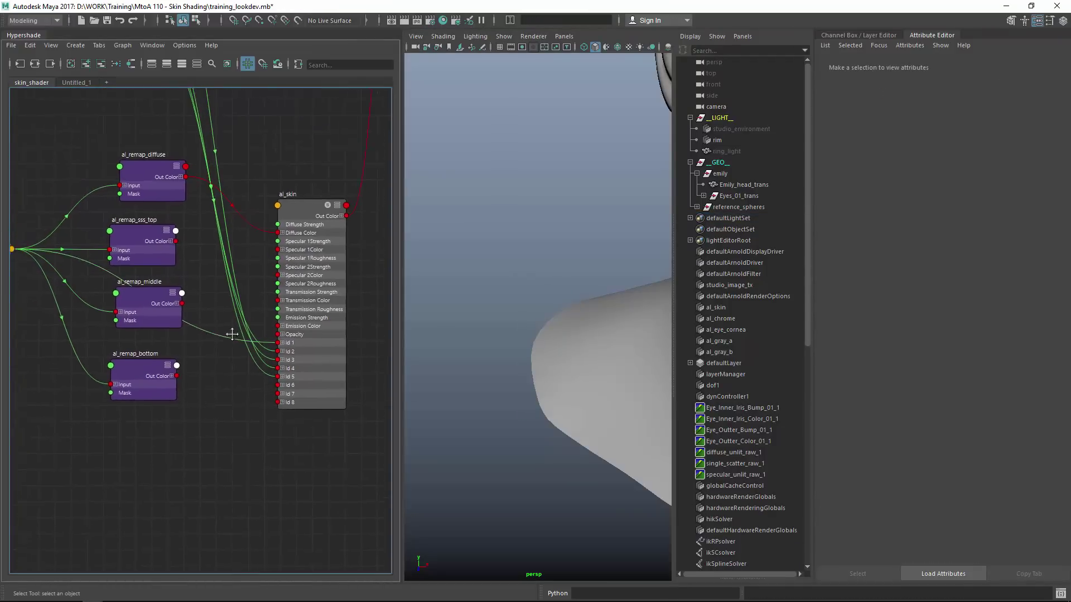
pyautogui.moveTo(17, 215); pyautogui.dragTo(282, 410)
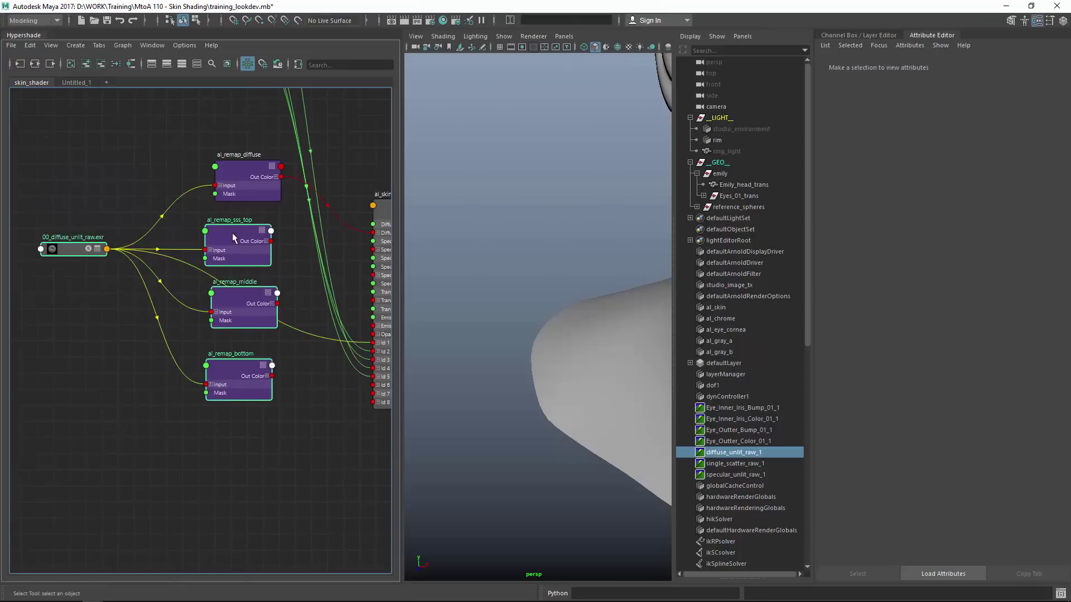
pyautogui.moveTo(234, 254); pyautogui.dragTo(92, 341)
pyautogui.keyDown('alt'); pyautogui.moveTo(312, 262); pyautogui.dragTo(200, 281, button='middle'); pyautogui.keyUp('alt')
pyautogui.click(284, 226)
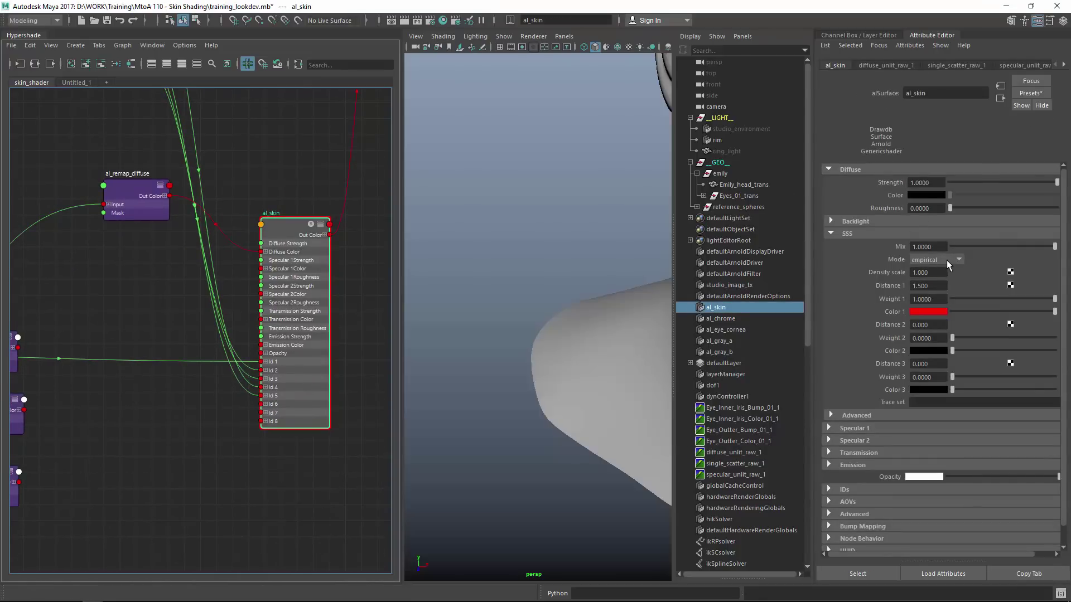
pyautogui.click(938, 260)
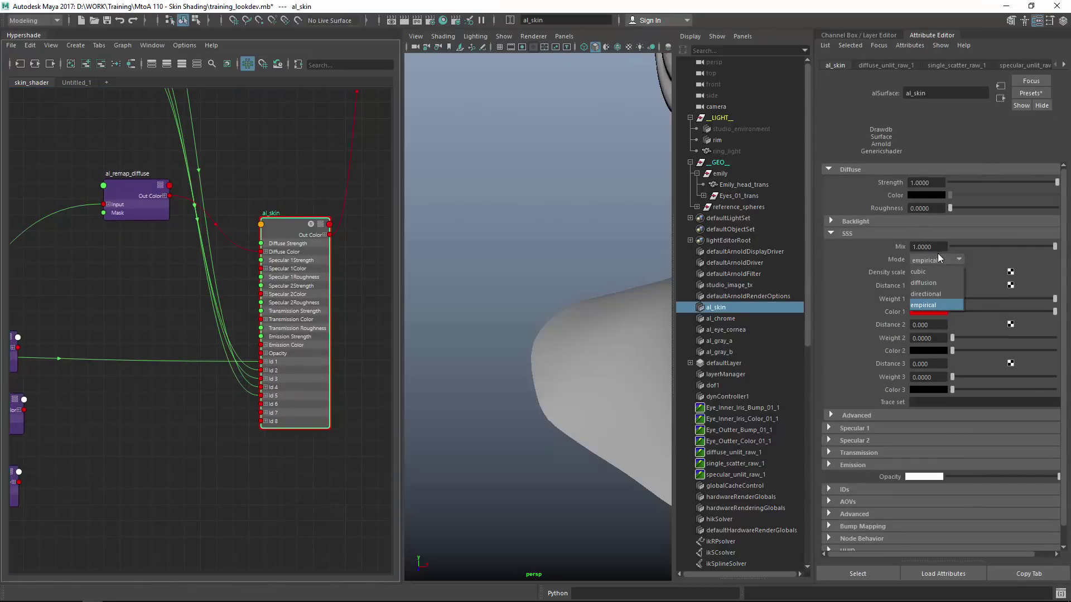
pyautogui.click(934, 296)
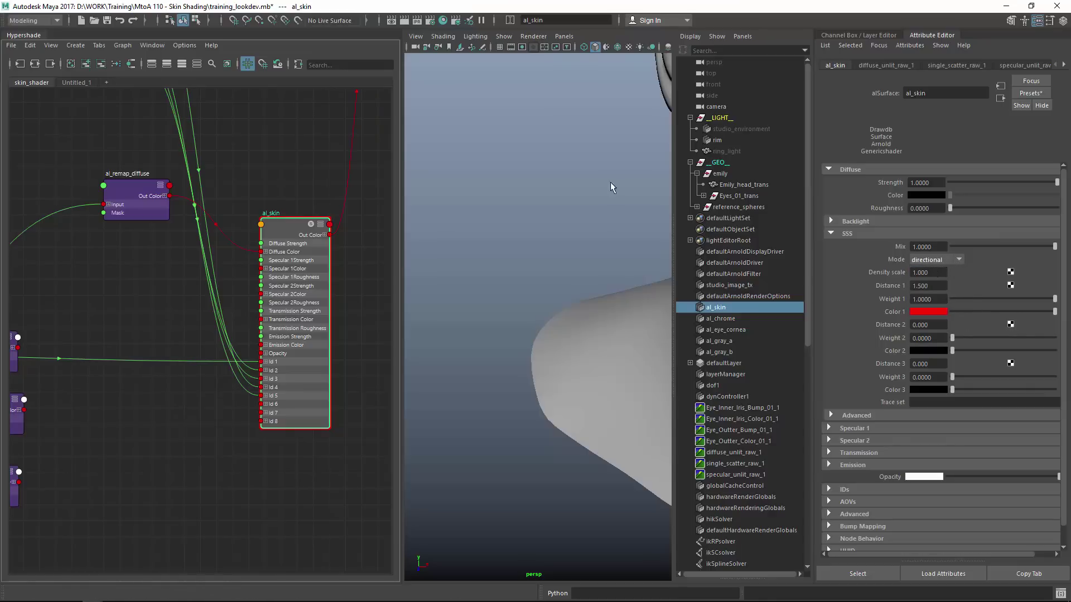
# Step: Orbit and zoom the viewport out to a front view of the head
pyautogui.scroll(-3, 624, 195)
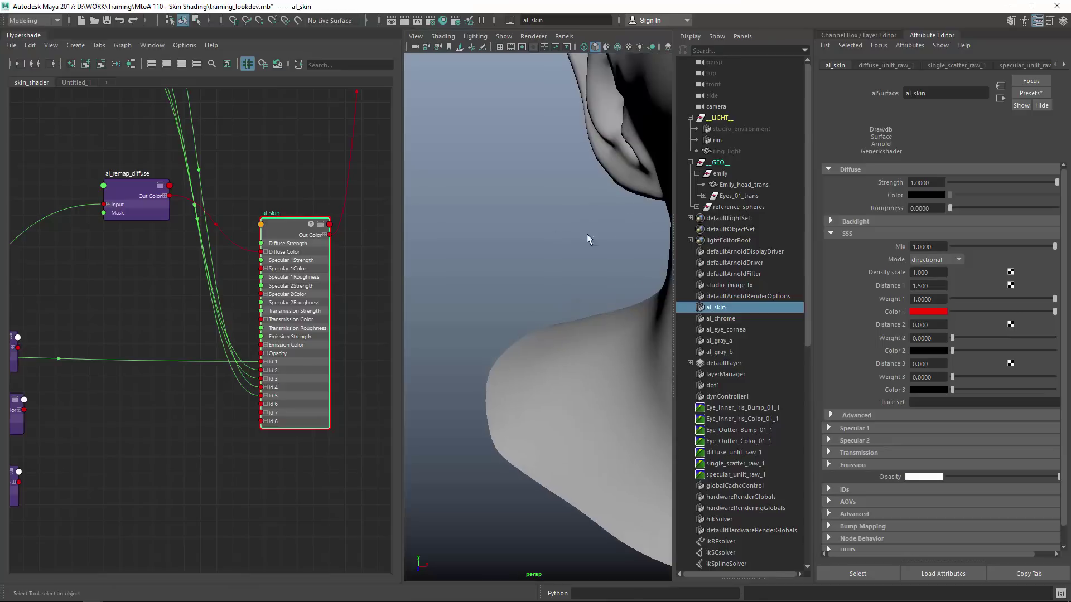
pyautogui.keyDown('alt'); pyautogui.moveTo(591, 225); pyautogui.dragTo(510, 292); pyautogui.keyUp('alt')
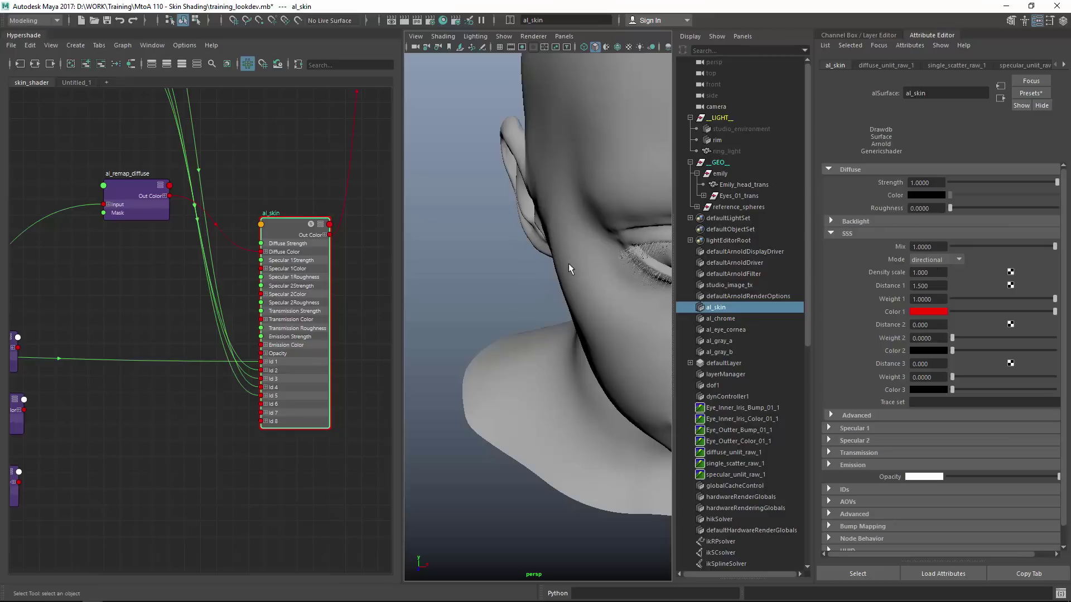
pyautogui.scroll(-5, 569, 269)
pyautogui.keyDown('alt'); pyautogui.moveTo(509, 287); pyautogui.dragTo(522, 268); pyautogui.keyUp('alt')
pyautogui.press('space')
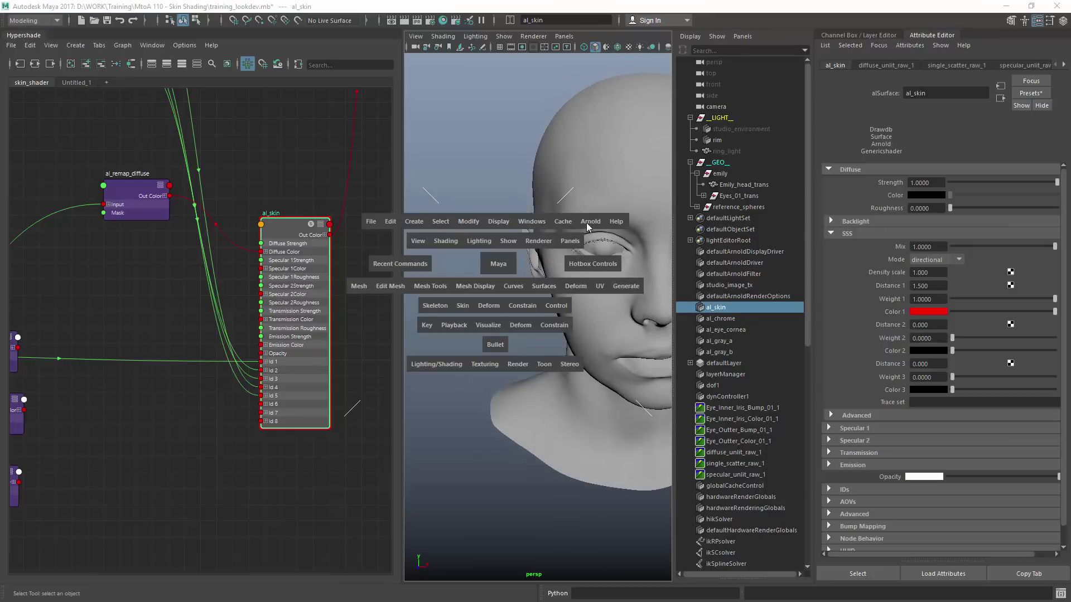
# Step: Render an ear region in Arnold, toggling SSS Mode to empirical and back to directional
pyautogui.moveTo(587, 223); pyautogui.dragTo(603, 253)
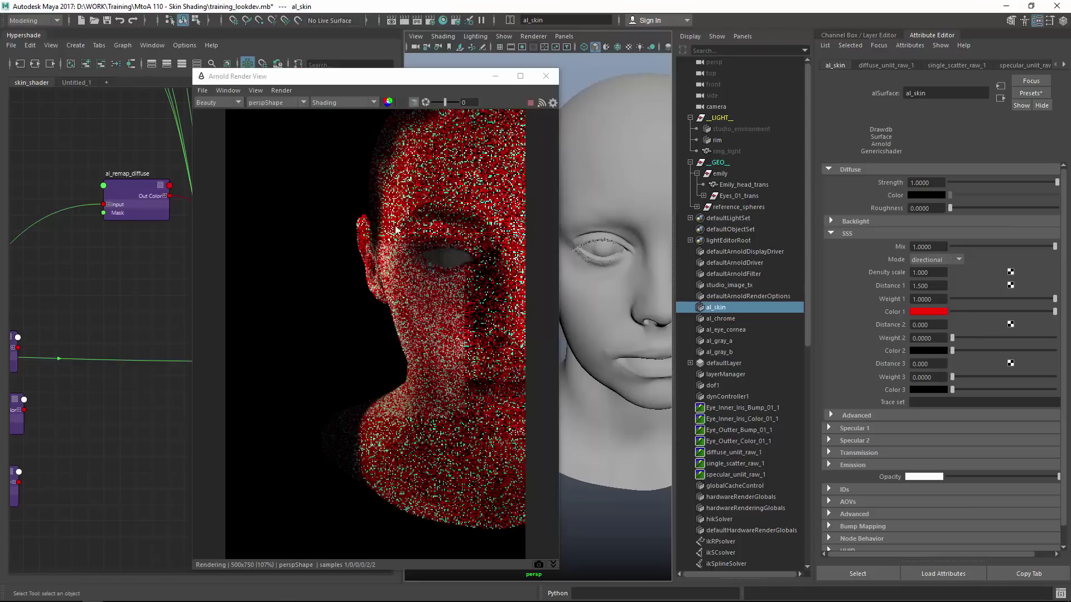
pyautogui.moveTo(328, 212); pyautogui.dragTo(400, 320)
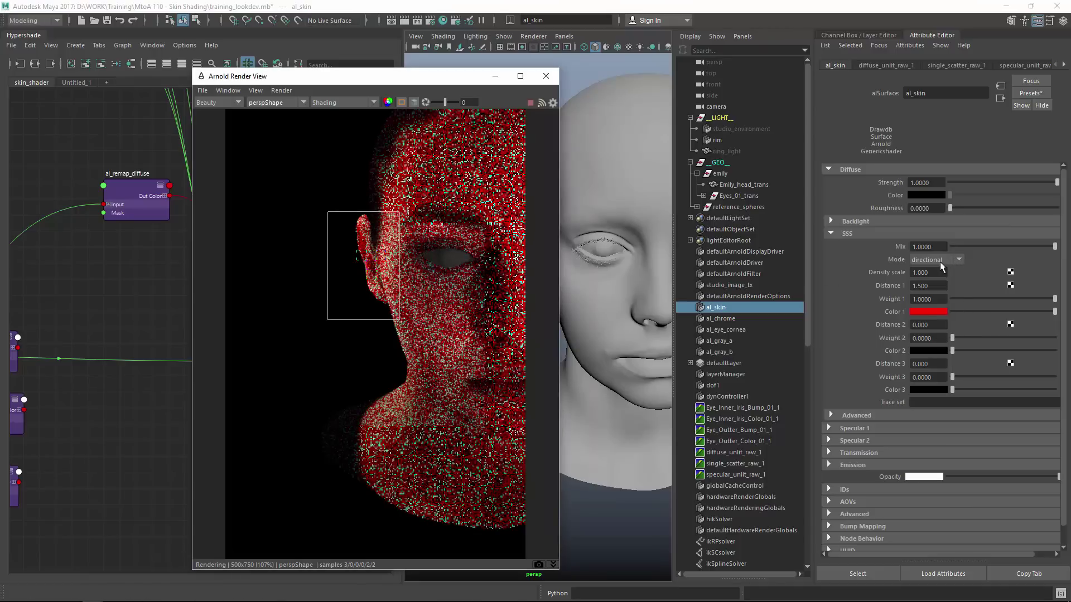
pyautogui.click(937, 260)
pyautogui.click(926, 304)
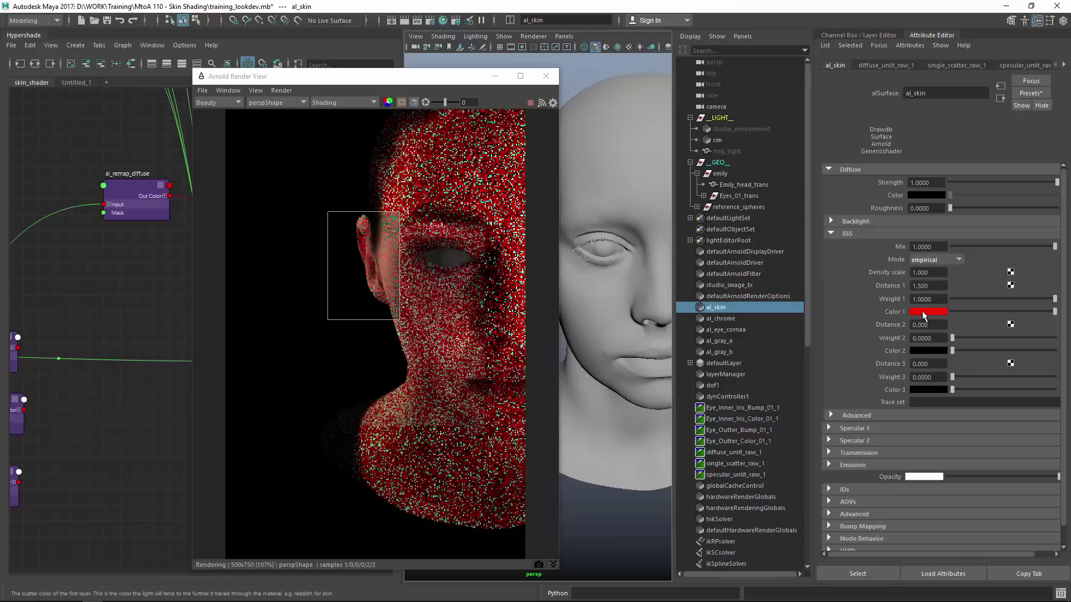
pyautogui.click(936, 263)
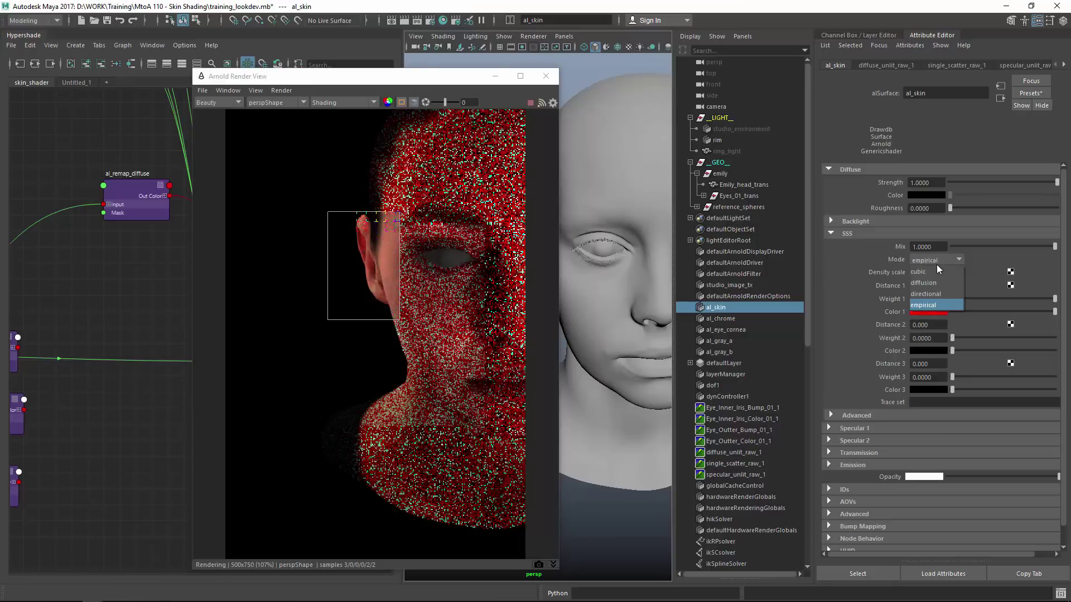
pyautogui.click(938, 297)
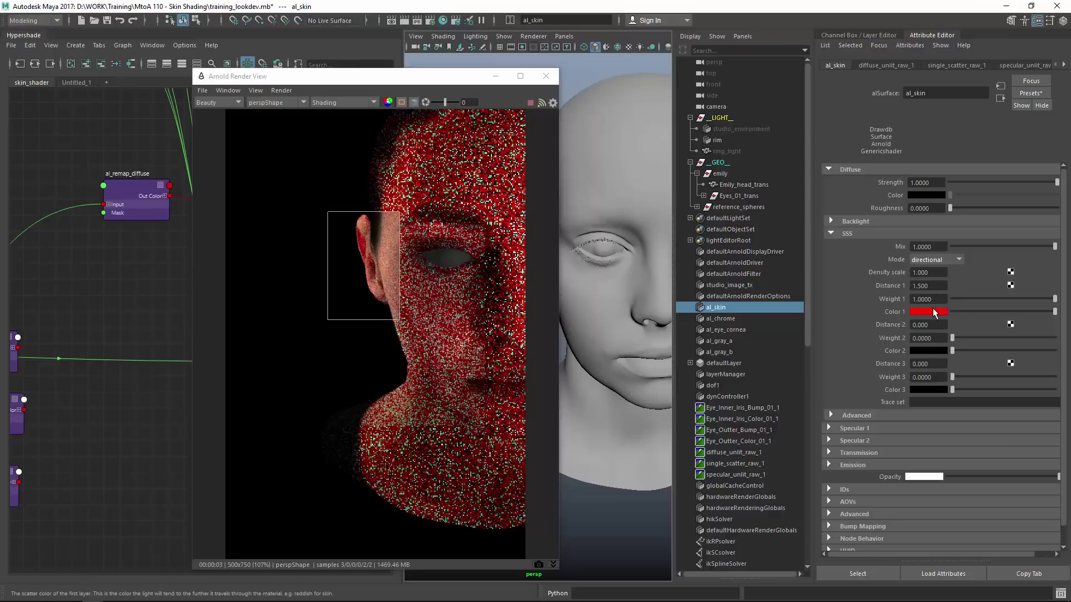
# Step: Connect al_remap_sss_top to al_skin's SSS Color 1 and tidy the node graph
pyautogui.moveTo(447, 76); pyautogui.dragTo(572, 91)
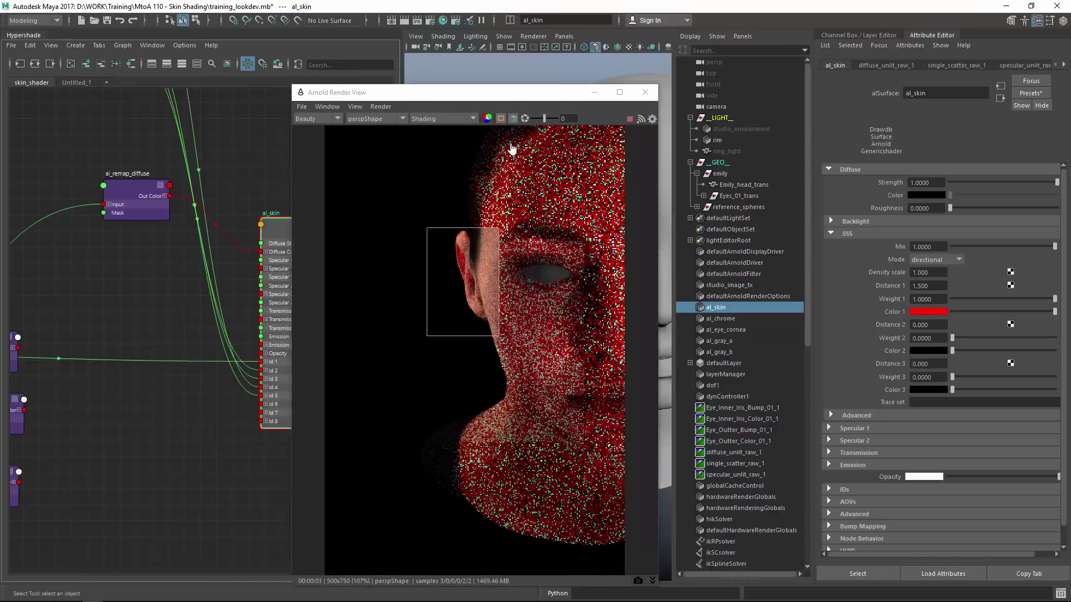
pyautogui.moveTo(168, 279)
pyautogui.keyDown('alt'); pyautogui.mouseDown(button='middle')
pyautogui.moveTo(232, 287)
pyautogui.moveTo(204, 289)
pyautogui.mouseUp(button='middle'); pyautogui.keyUp('alt')
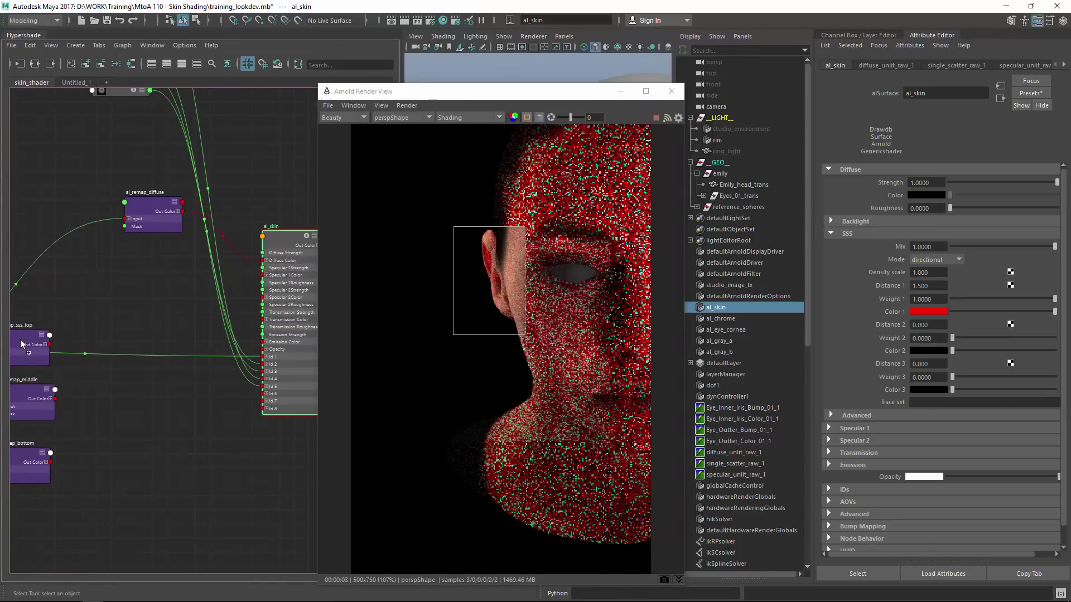
pyautogui.moveTo(892, 312); pyautogui.dragTo(893, 311, button='middle')
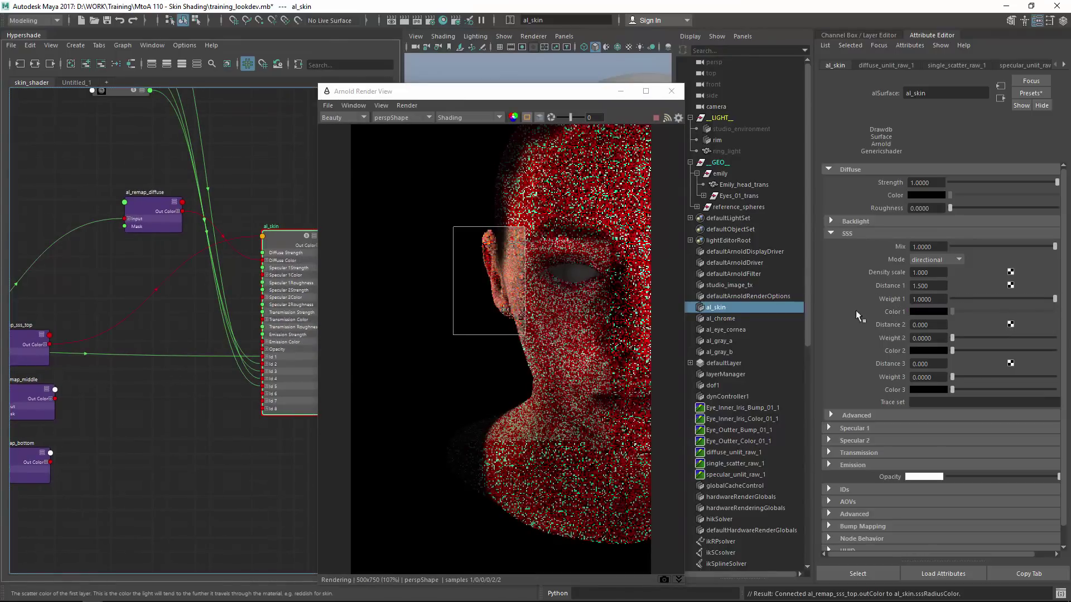
pyautogui.keyDown('alt'); pyautogui.moveTo(221, 309); pyautogui.dragTo(300, 303, button='middle'); pyautogui.keyUp('alt')
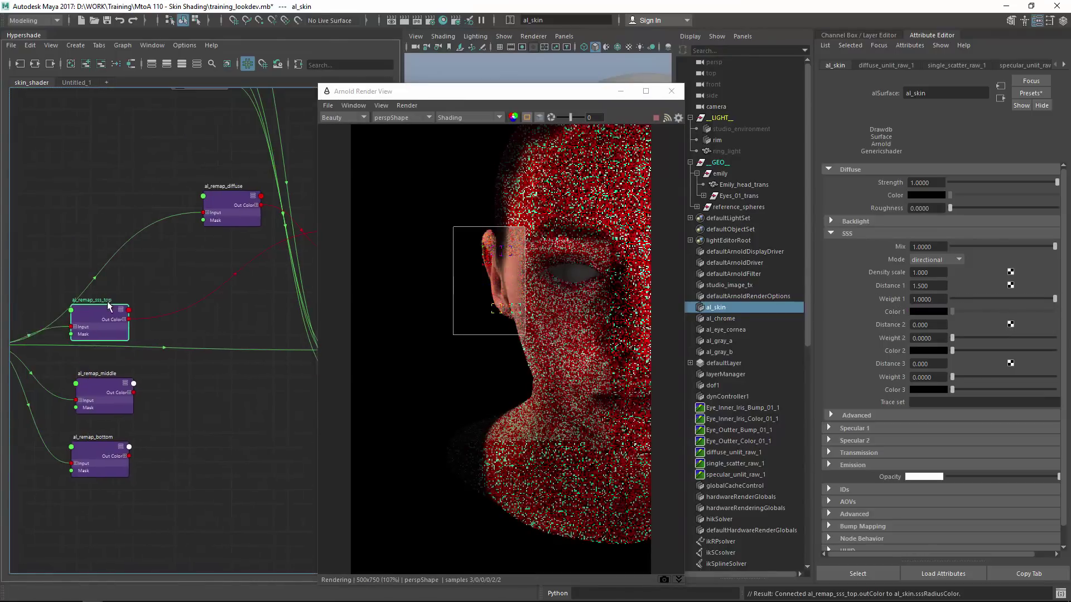
pyautogui.moveTo(107, 301); pyautogui.dragTo(124, 292)
pyautogui.keyDown('alt'); pyautogui.moveTo(192, 292); pyautogui.dragTo(102, 305, button='middle'); pyautogui.keyUp('alt')
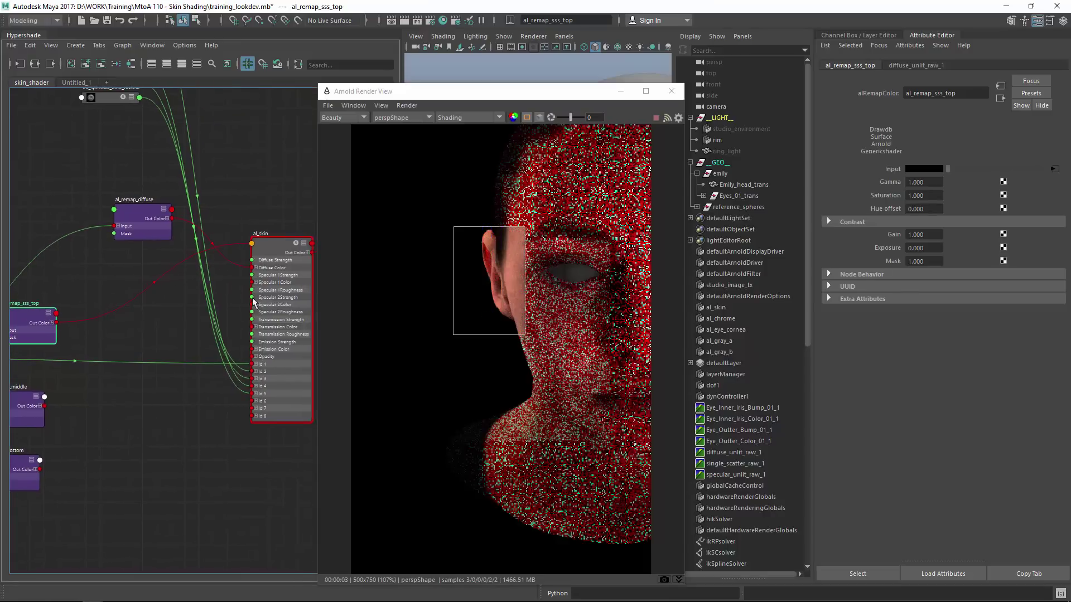
# Step: Inspect al_skin's connected and full attributes, then select al_remap_sss_top
pyautogui.click(275, 246)
pyautogui.press('2')
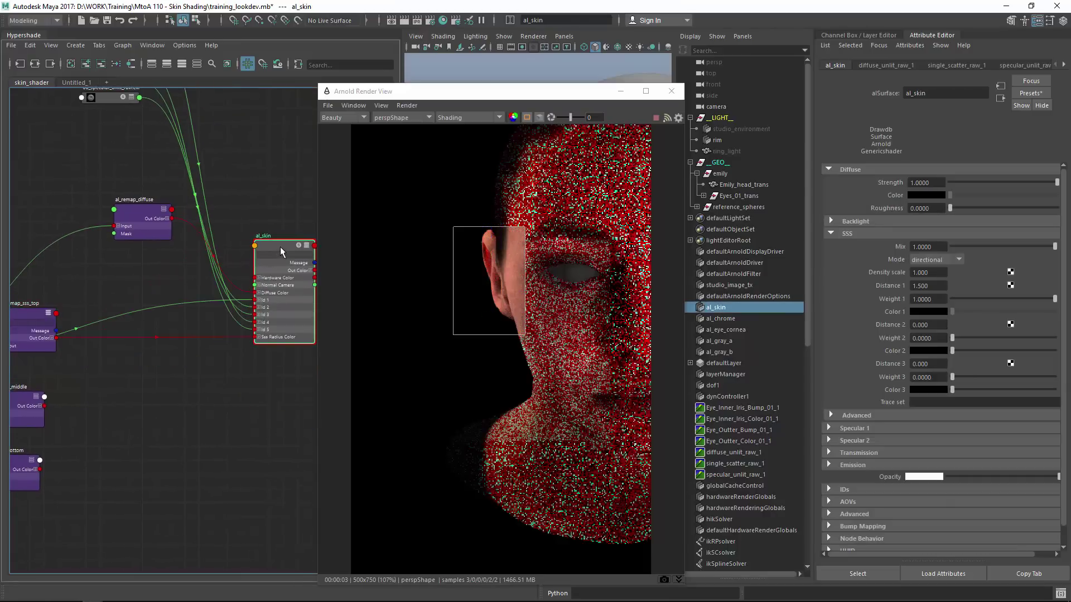
pyautogui.press('3')
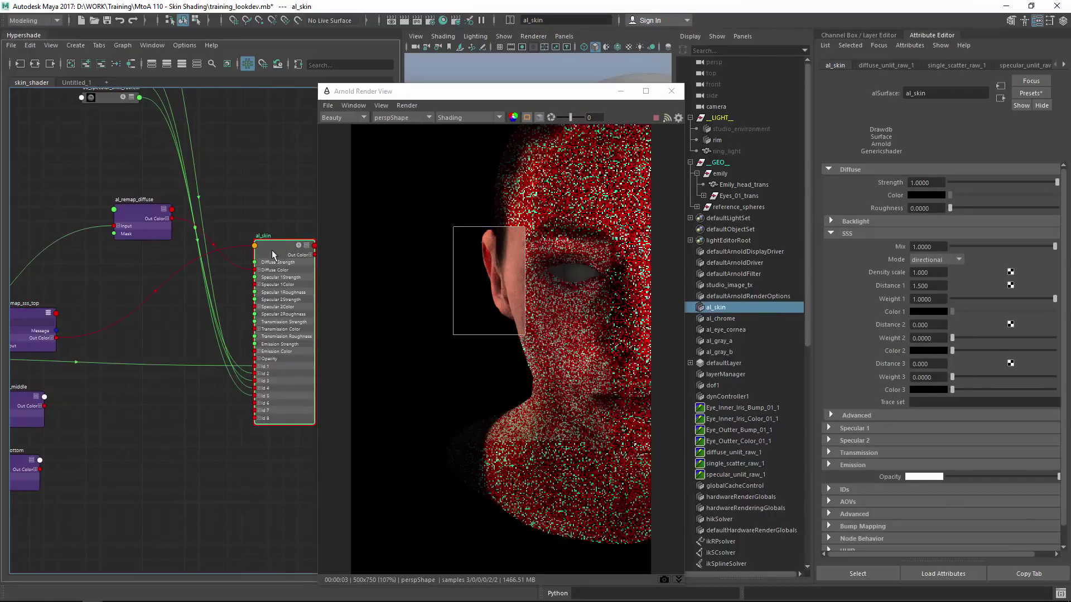
pyautogui.keyDown('alt'); pyautogui.moveTo(174, 313); pyautogui.dragTo(233, 291, button='middle'); pyautogui.keyUp('alt')
pyautogui.click(119, 283)
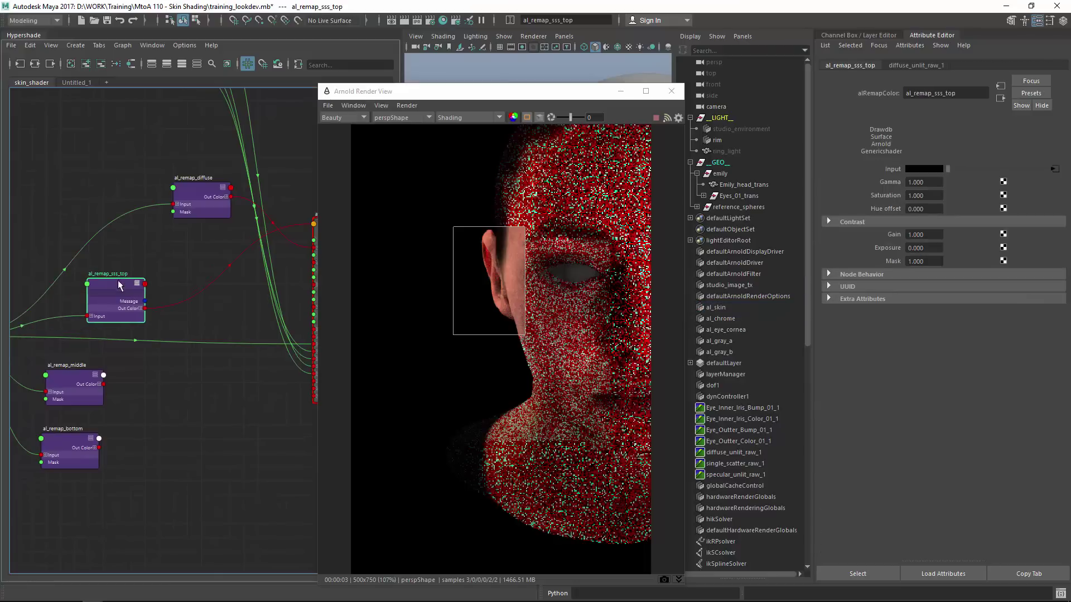
# Step: Switch the render preview shading to Isolate Selected and rearrange the remap nodes
pyautogui.click(467, 117)
pyautogui.click(467, 193)
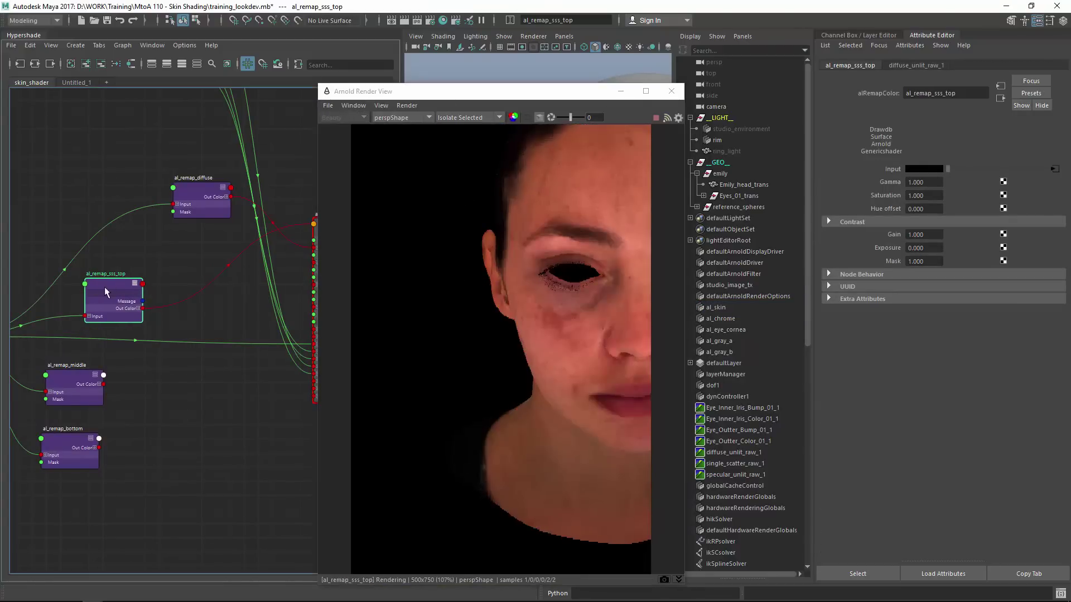
pyautogui.moveTo(111, 298); pyautogui.dragTo(116, 297)
pyautogui.moveTo(190, 194); pyautogui.dragTo(185, 193)
pyautogui.moveTo(114, 296); pyautogui.dragTo(116, 297)
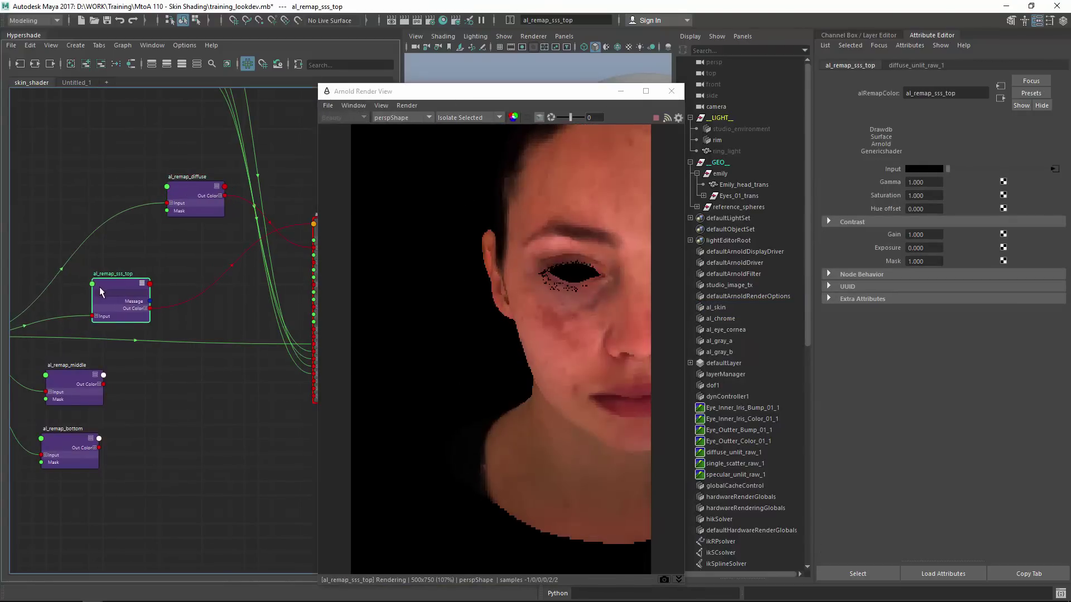
pyautogui.keyDown('alt'); pyautogui.moveTo(235, 273); pyautogui.dragTo(192, 305, button='middle'); pyautogui.keyUp('alt')
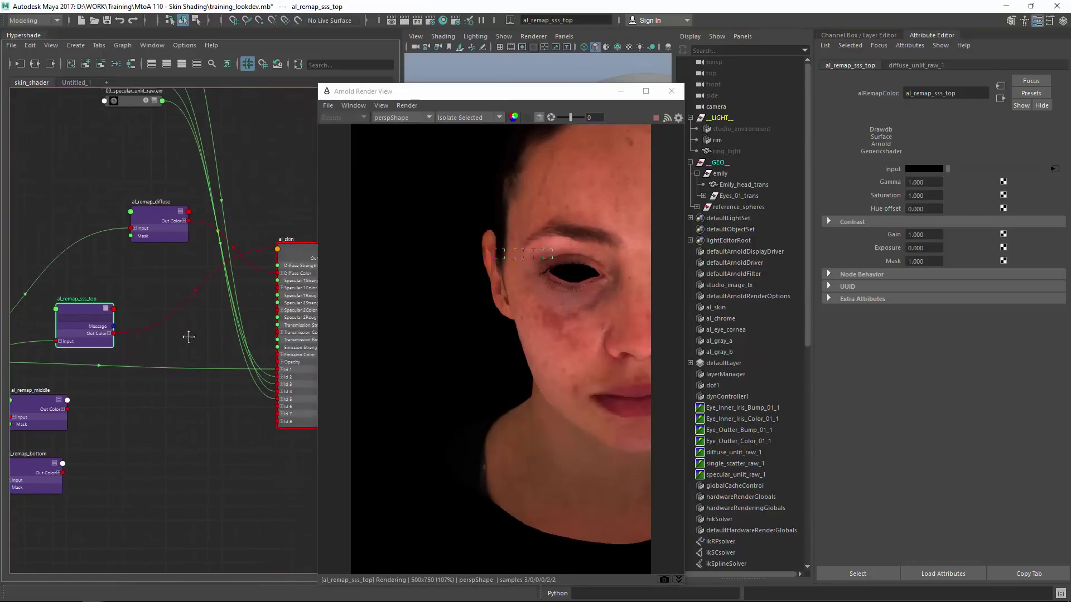
pyautogui.click(294, 273)
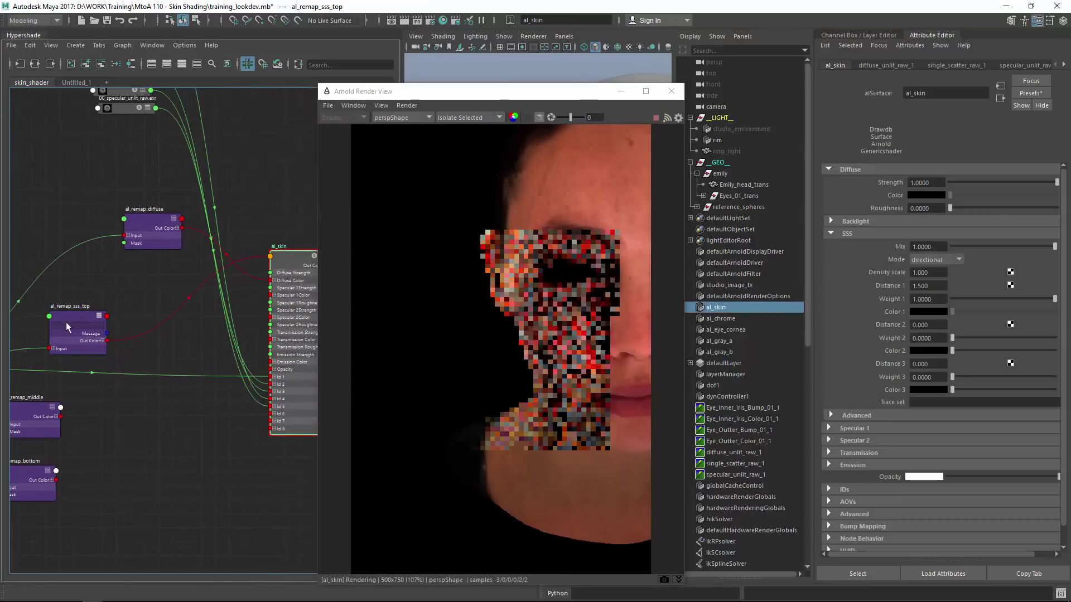
# Step: Set al_remap_sss_top's Saturation to 0.5
pyautogui.click(70, 315)
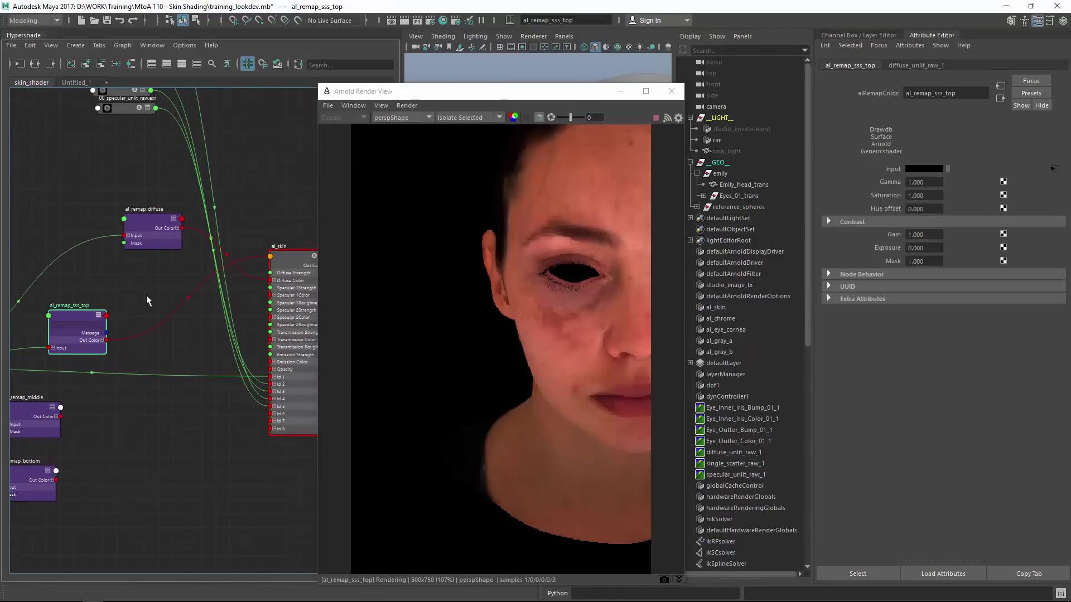
pyautogui.click(932, 195)
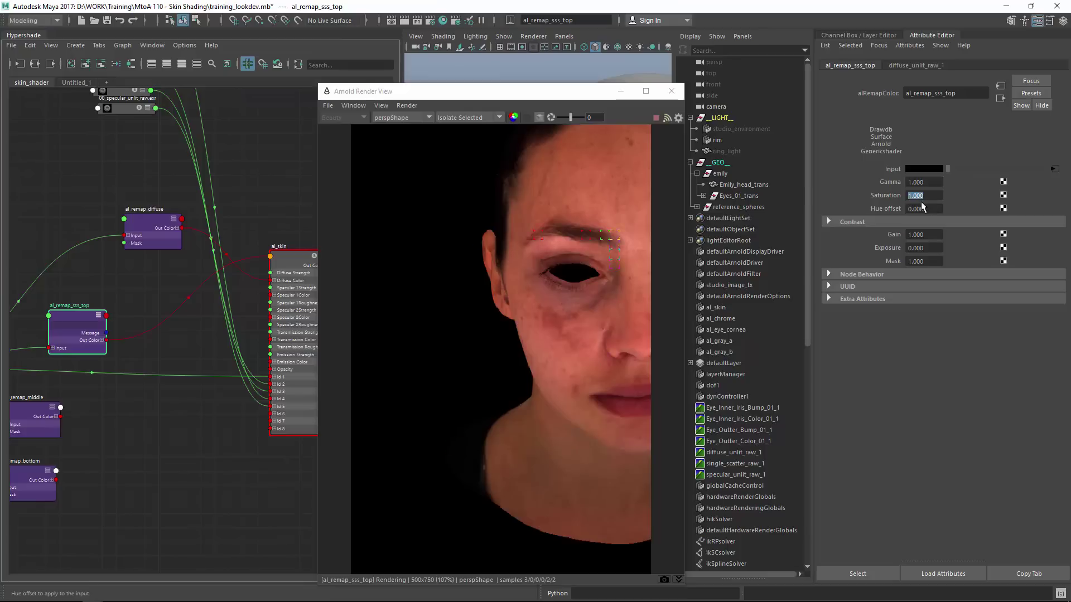
pyautogui.write('0.5')
pyautogui.press('Return')
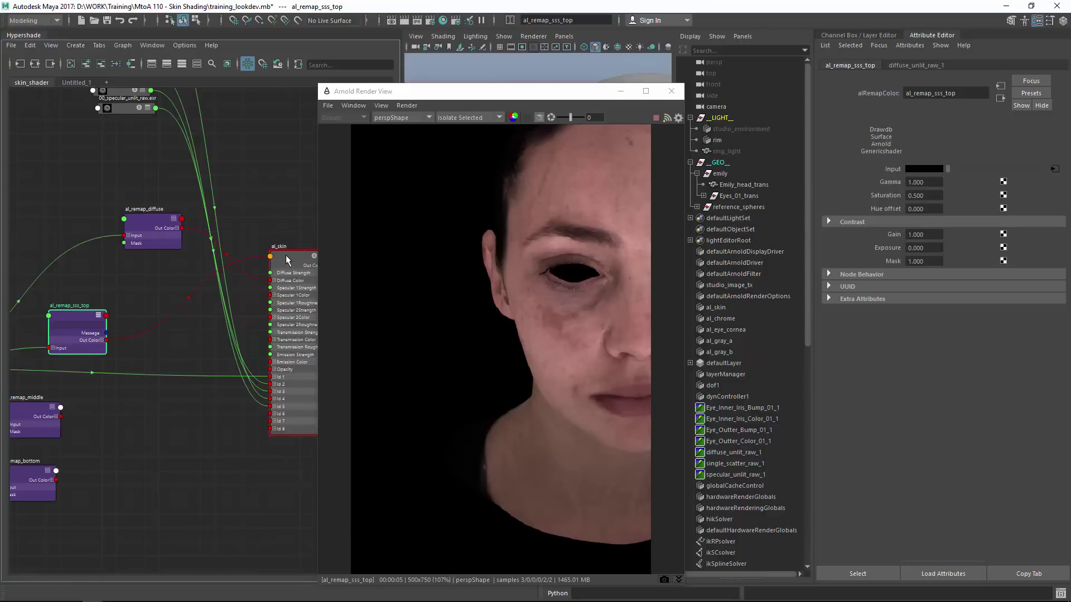
pyautogui.click(715, 307)
# Step: Change al_skin's SSS Distance 1 from 1.5 to 0.25
pyautogui.doubleClick(927, 285)
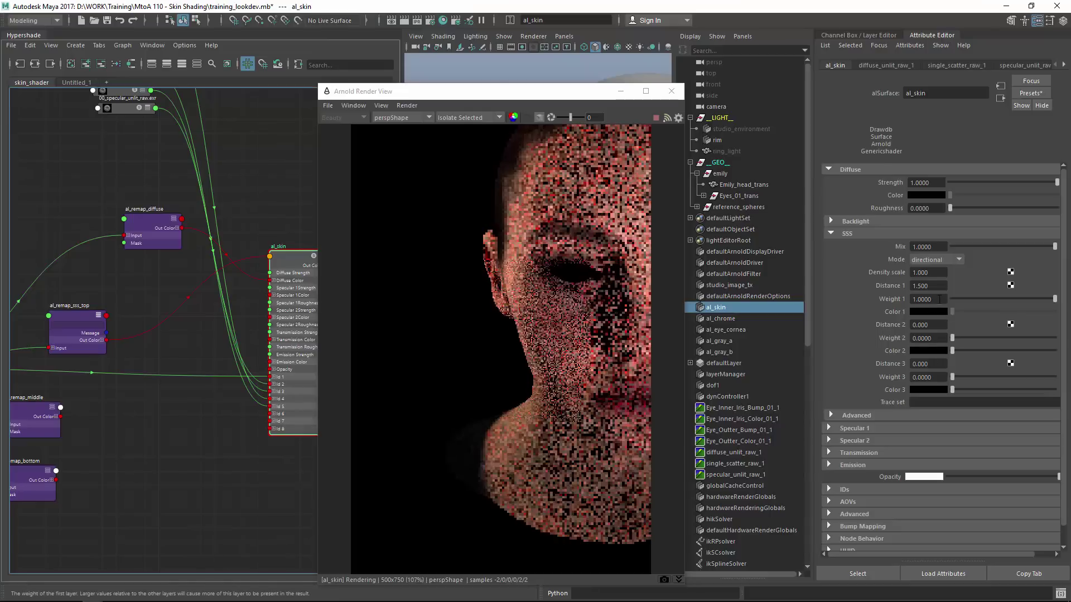
pyautogui.write('0.25')
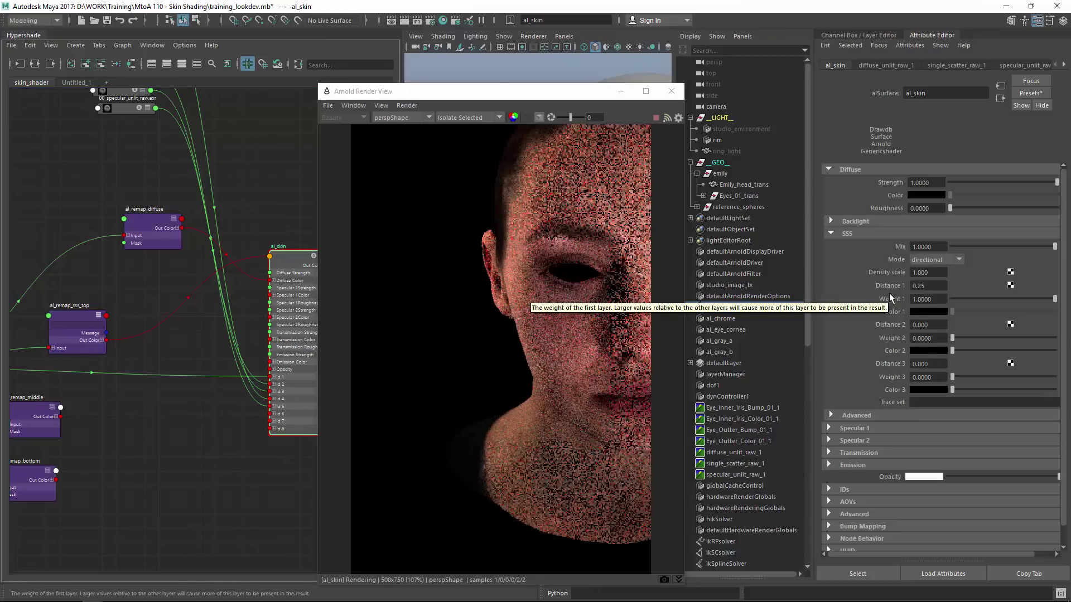
pyautogui.press('Return')
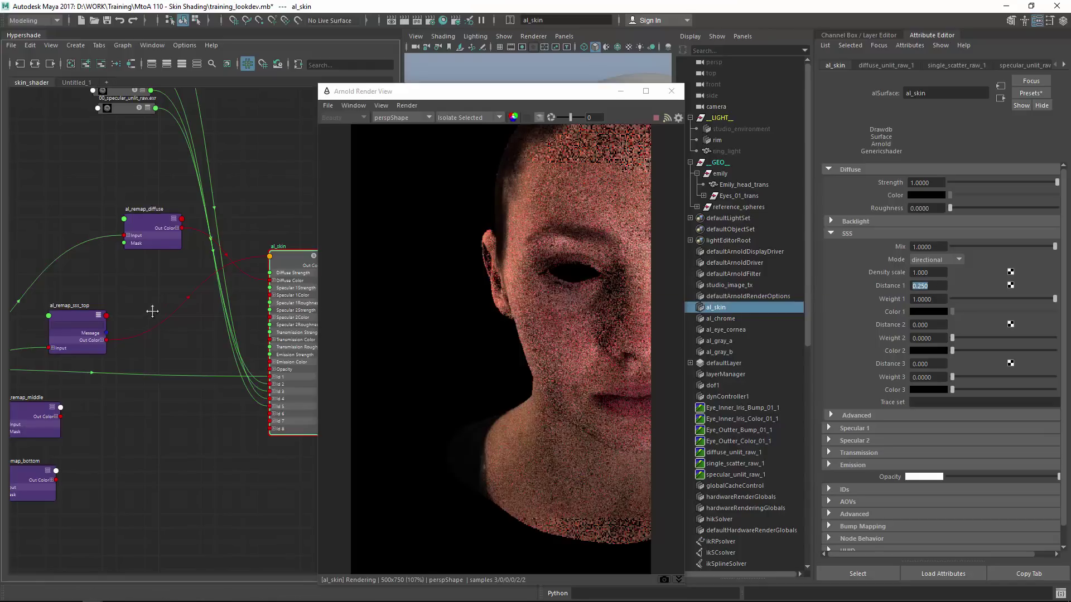
# Step: Connect al_remap_middle Out Color to SSS Color 2 and al_remap_bottom Out Color to SSS Color 3
pyautogui.keyDown('alt'); pyautogui.moveTo(135, 372); pyautogui.dragTo(216, 320, button='middle'); pyautogui.keyUp('alt')
pyautogui.keyDown('alt'); pyautogui.moveTo(125, 362); pyautogui.dragTo(42, 377, button='middle'); pyautogui.keyUp('alt')
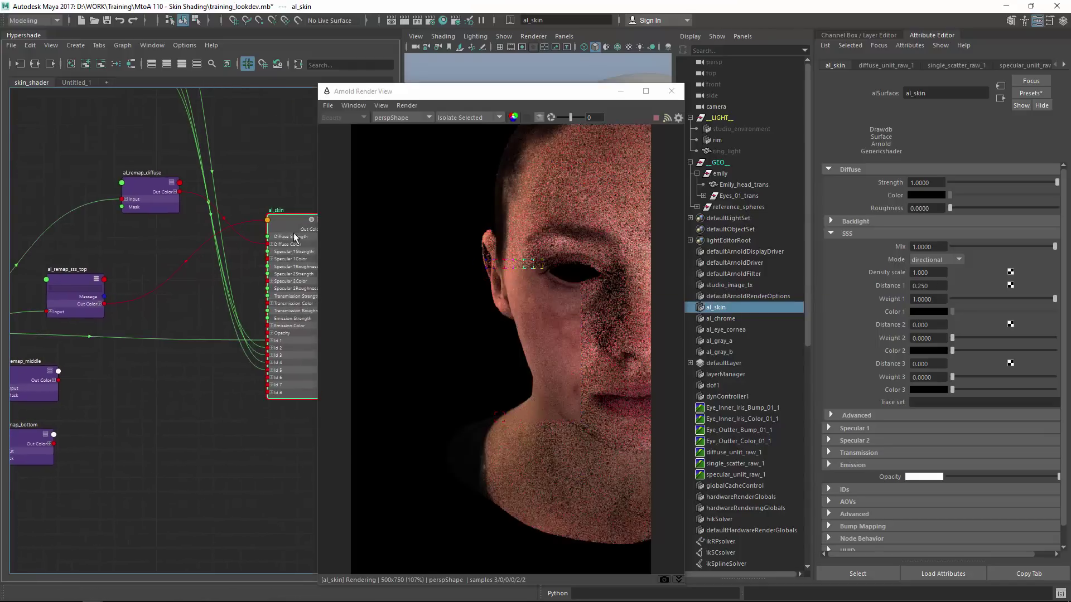
pyautogui.keyDown('alt'); pyautogui.moveTo(229, 334); pyautogui.dragTo(152, 374, button='right'); pyautogui.keyUp('alt')
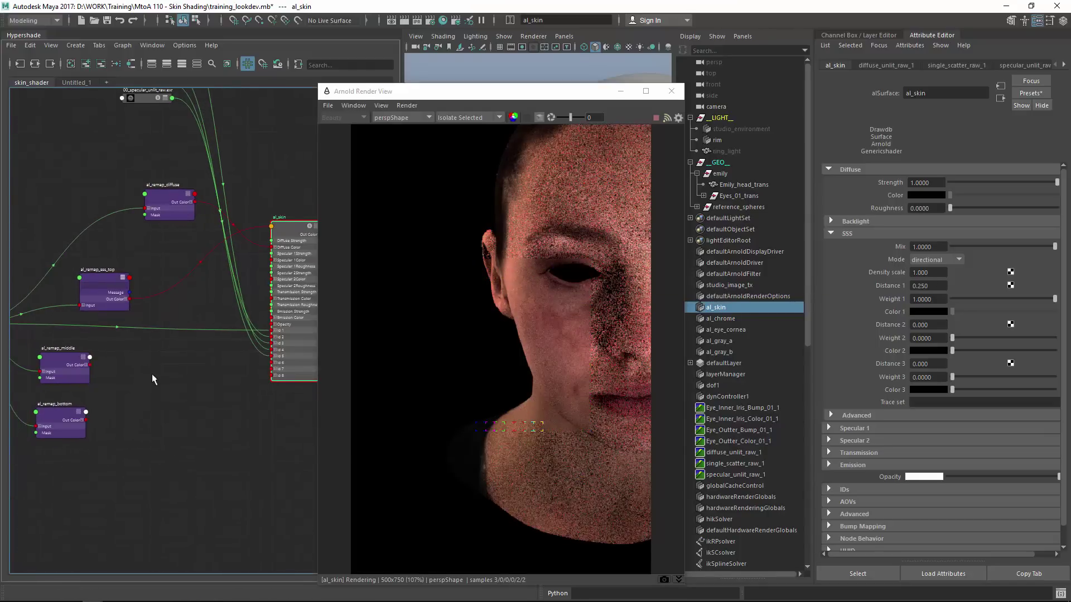
pyautogui.moveTo(46, 369); pyautogui.dragTo(813, 353, button='middle')
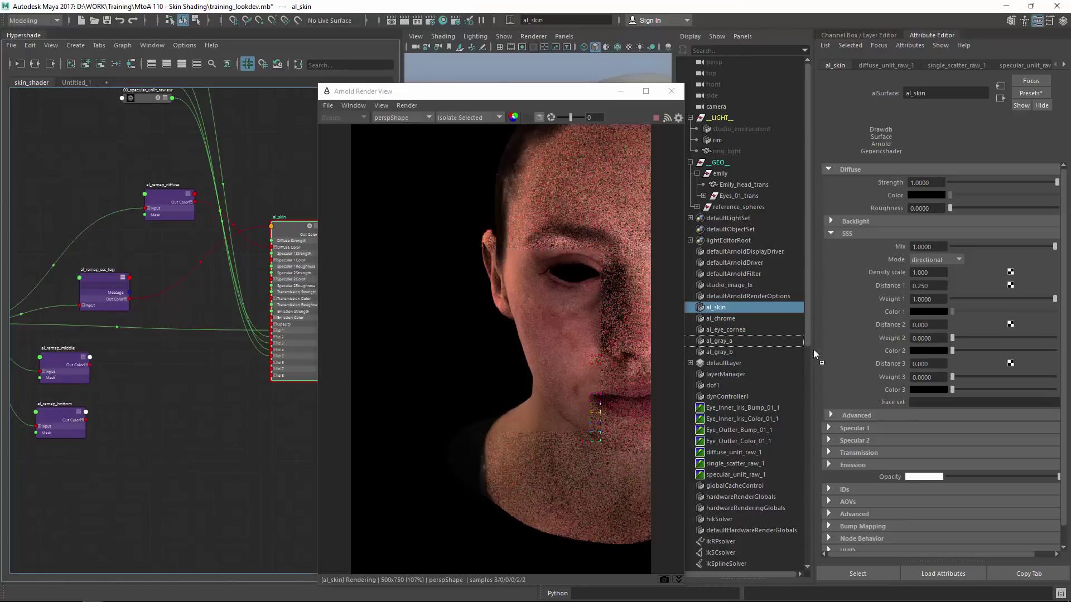
pyautogui.moveTo(891, 354); pyautogui.dragTo(891, 351, button='middle')
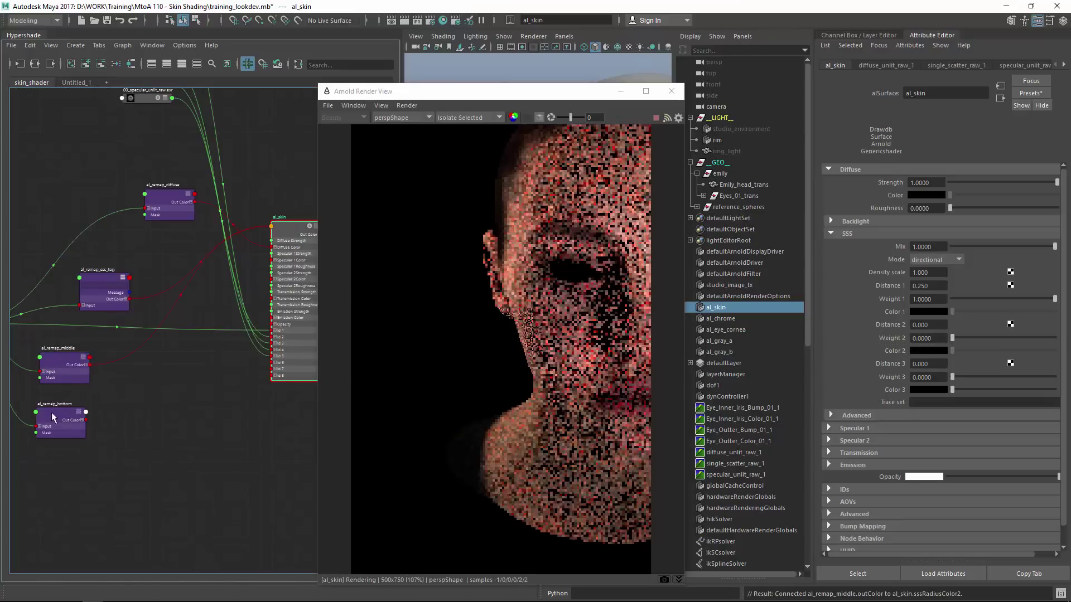
pyautogui.moveTo(123, 417); pyautogui.dragTo(892, 391, button='middle')
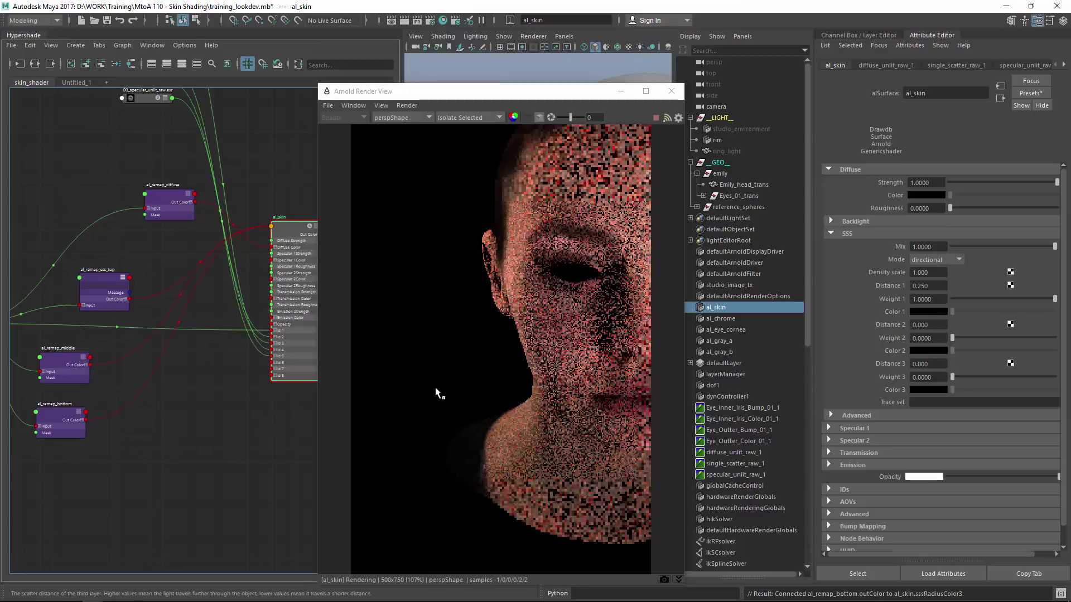
pyautogui.moveTo(158, 345); pyautogui.dragTo(197, 345, button='middle')
pyautogui.click(104, 357)
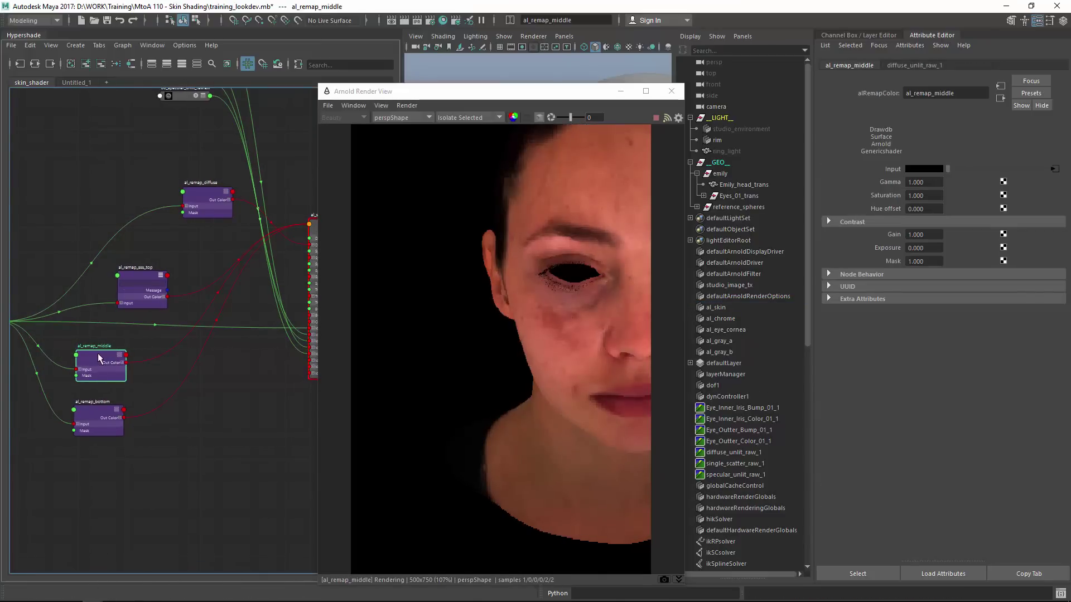
# Step: Lower al_remap_middle's Saturation slider to 0.77
pyautogui.moveTo(103, 357); pyautogui.dragTo(142, 341)
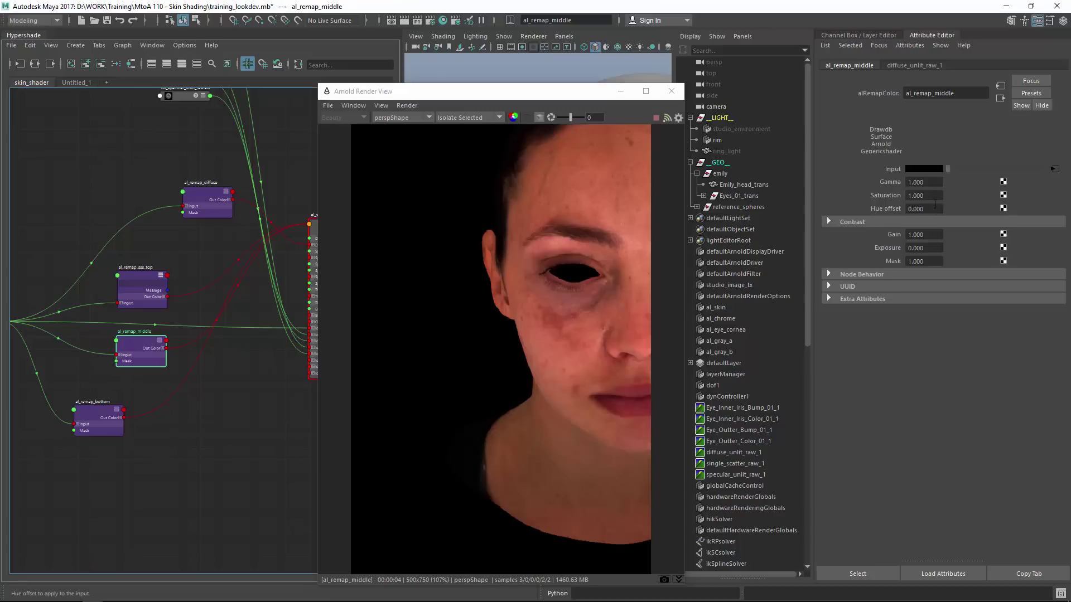
pyautogui.keyDown('ctrl'); pyautogui.moveTo(937, 195); pyautogui.dragTo(926, 196); pyautogui.keyUp('ctrl')
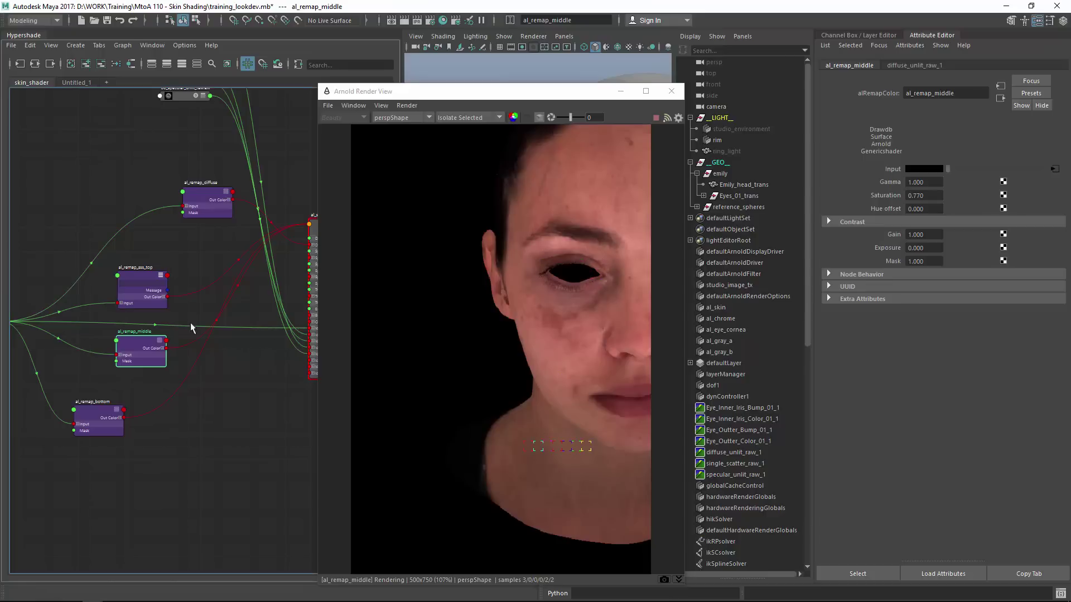
pyautogui.scroll(3, 190, 323)
pyautogui.scroll(3, 153, 359)
pyautogui.click(188, 439)
# Step: Create a multiplyDivide node from the Tab node-creation field
pyautogui.click(203, 380)
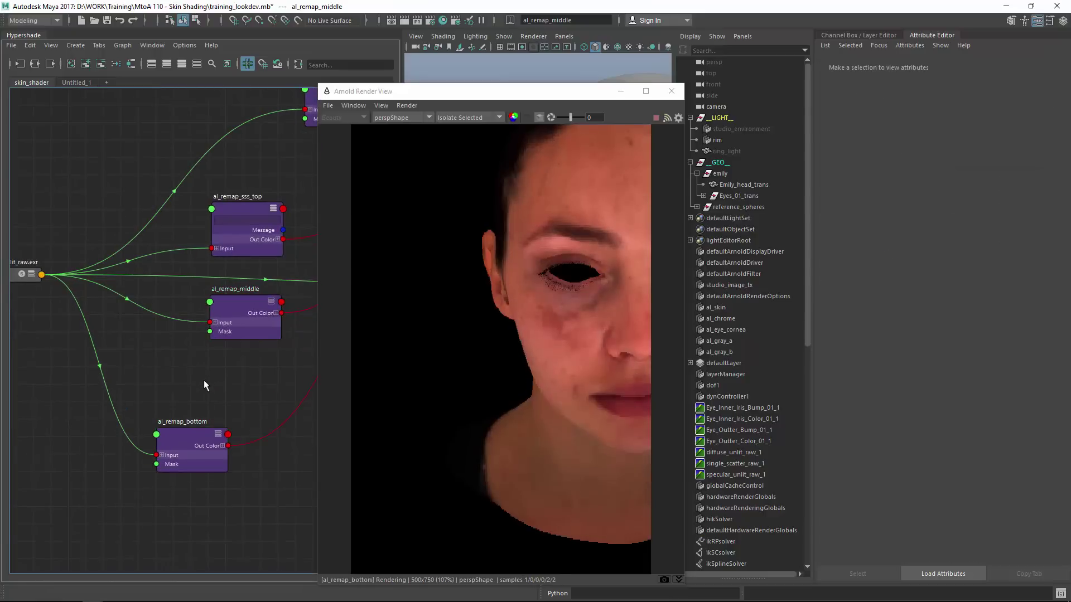
pyautogui.press('Tab')
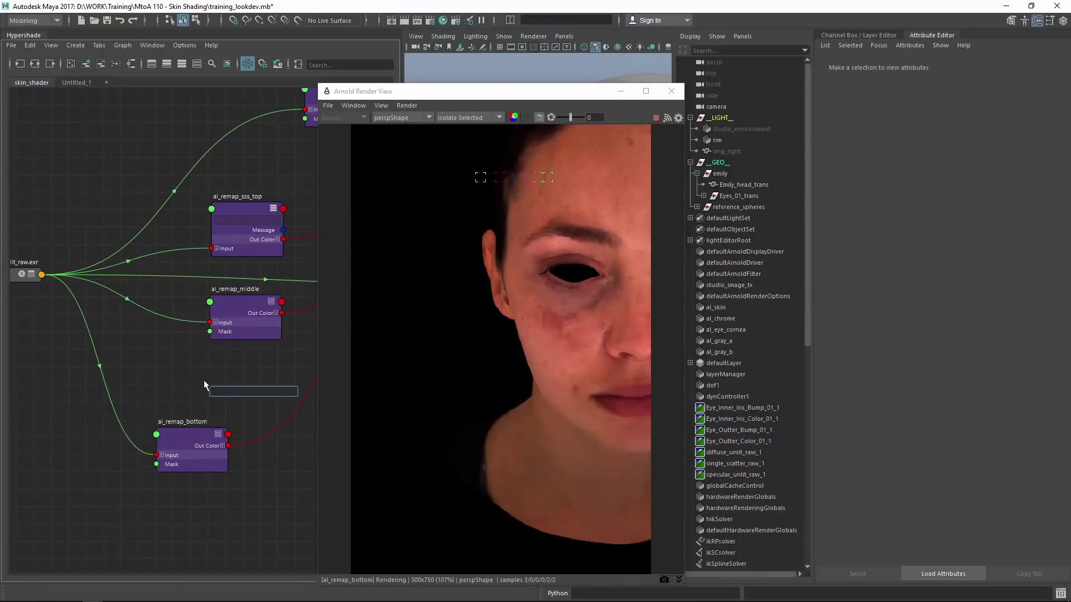
pyautogui.write('multMatrix')
pyautogui.press('Down')
pyautogui.press('Return')
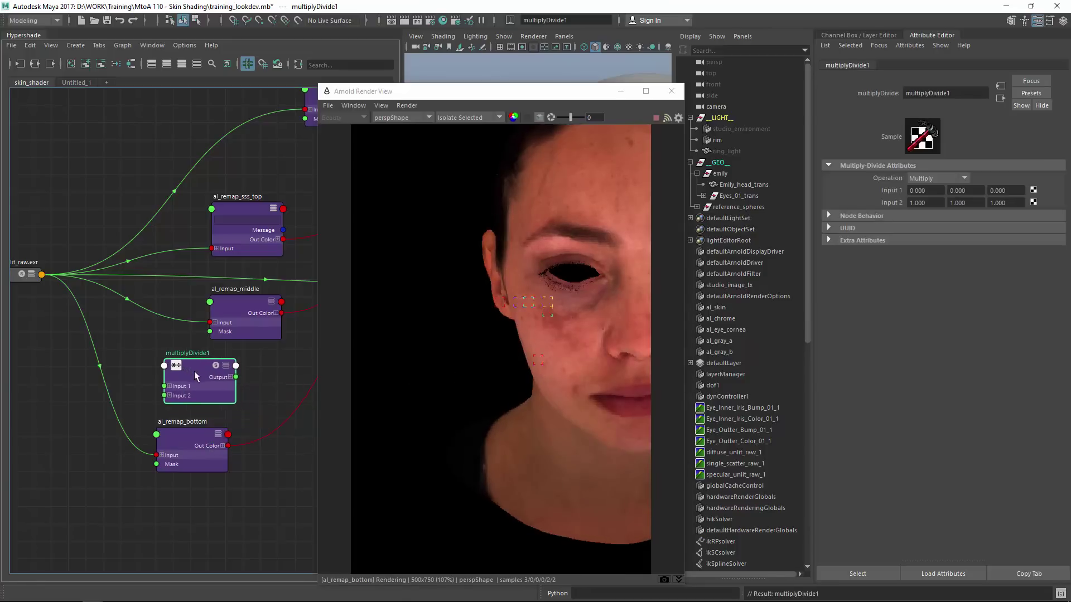
# Step: Wire the diffuse texture's Out Color into multiplyDivide1 Input 1 and its Output into al_remap_middle
pyautogui.moveTo(206, 387); pyautogui.dragTo(228, 366)
pyautogui.moveTo(293, 335)
pyautogui.mouseDown(button='middle')
pyautogui.moveTo(237, 347)
pyautogui.moveTo(308, 338)
pyautogui.mouseUp(button='middle')
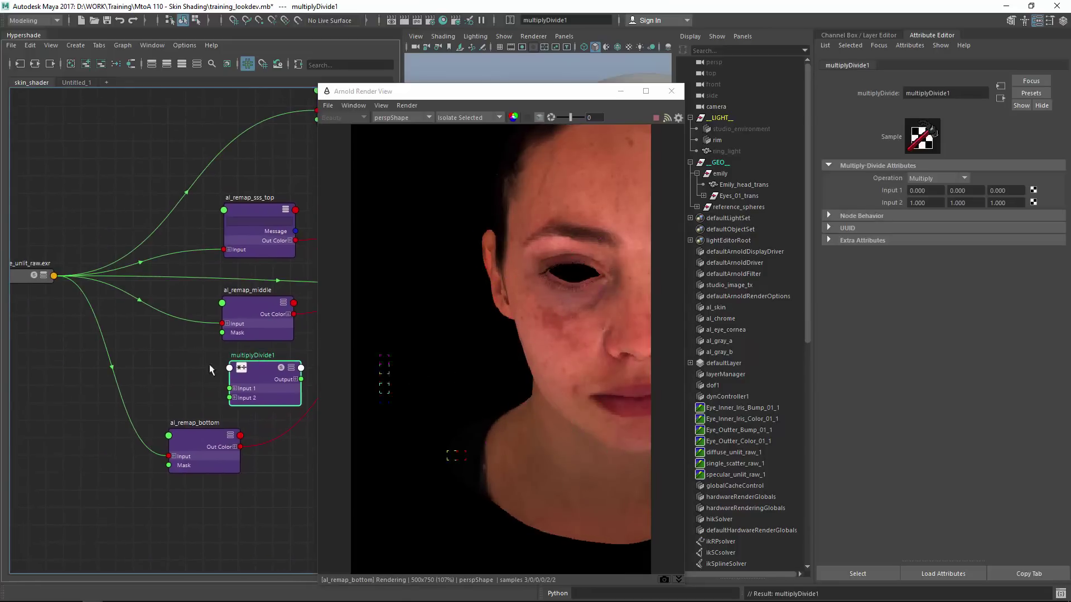
pyautogui.moveTo(250, 369); pyautogui.dragTo(199, 359)
pyautogui.moveTo(199, 360); pyautogui.dragTo(249, 362, button='middle')
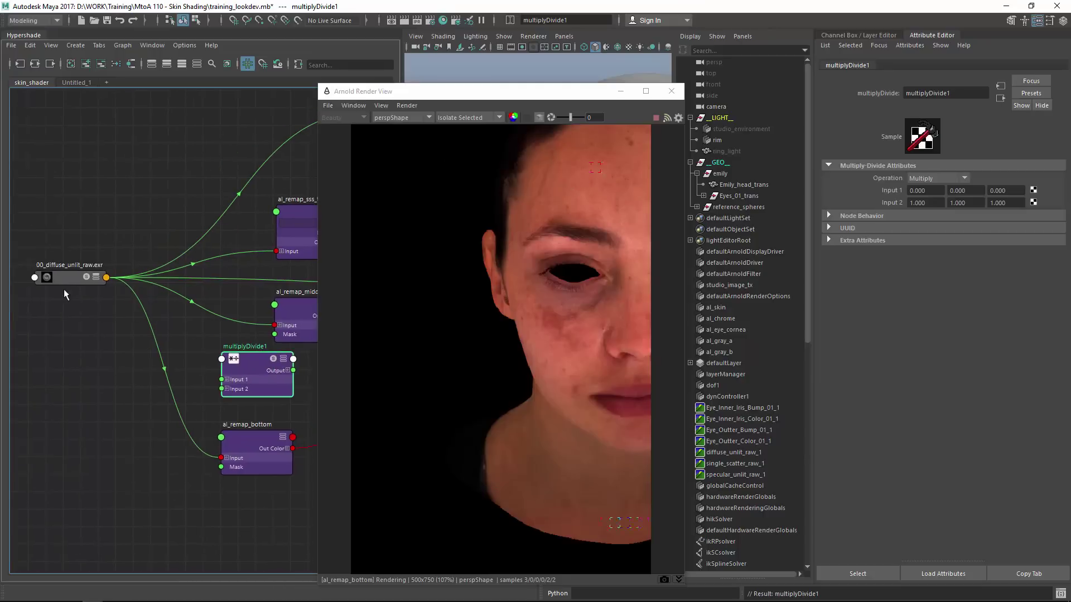
pyautogui.click(64, 289)
pyautogui.press('3')
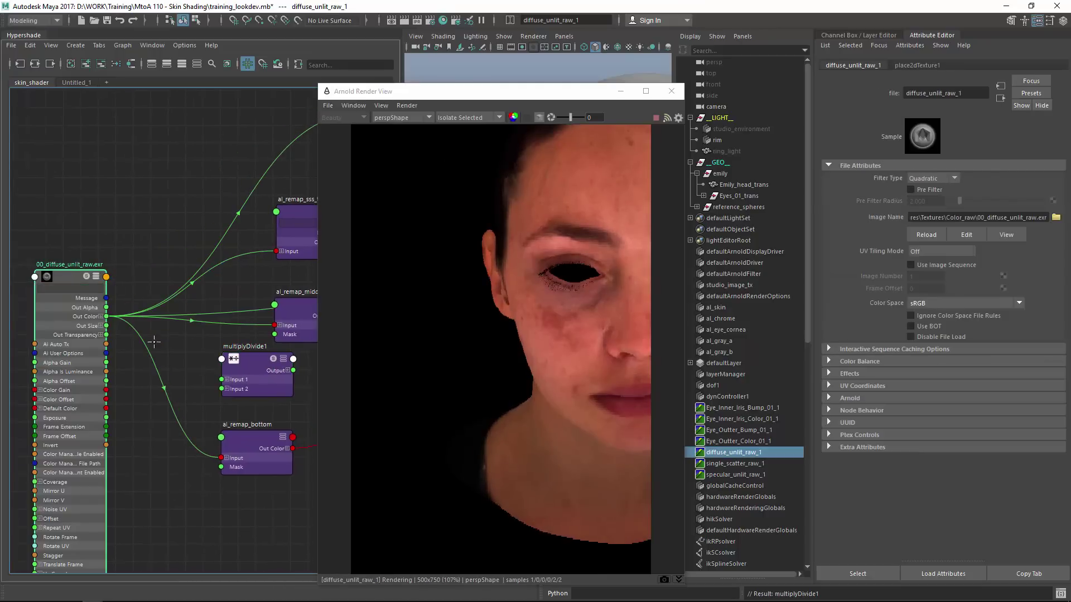
pyautogui.keyDown('alt'); pyautogui.moveTo(275, 360); pyautogui.dragTo(227, 359, button='middle'); pyautogui.keyUp('alt')
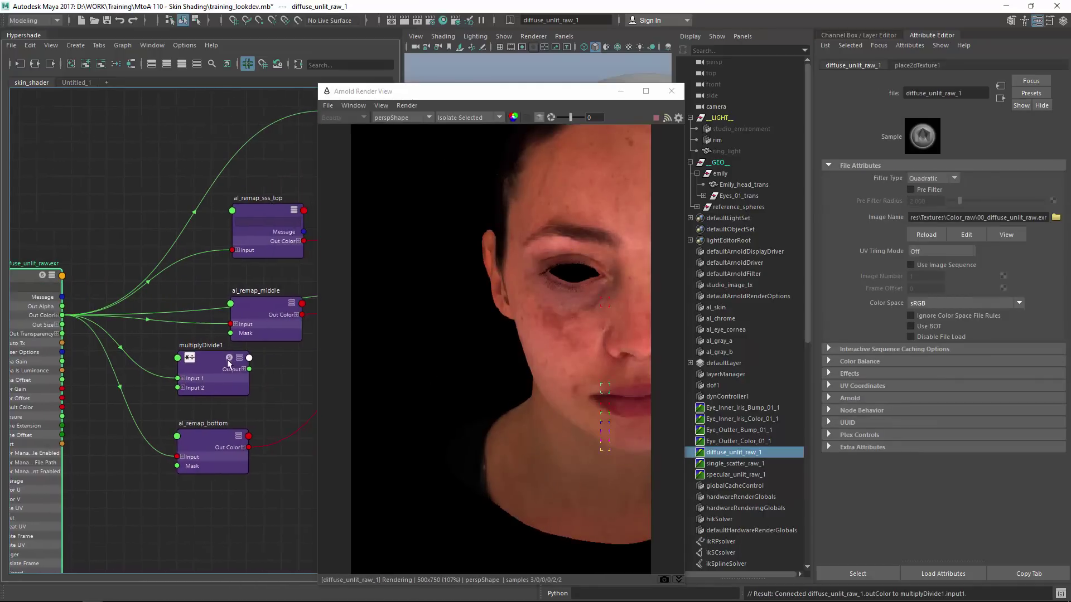
pyautogui.moveTo(226, 360)
pyautogui.mouseDown()
pyautogui.moveTo(189, 347)
pyautogui.moveTo(230, 324)
pyautogui.moveTo(258, 325)
pyautogui.mouseUp()
# Step: Rename multiplyDivide1 to middle_skin_multiplier
pyautogui.doubleClick(175, 330)
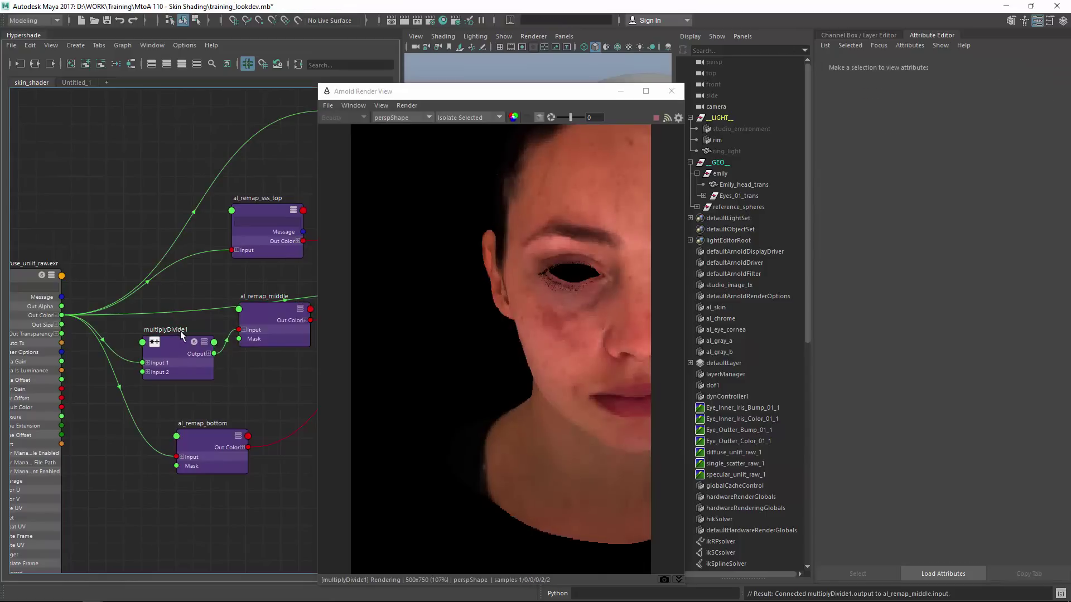
pyautogui.write('middle_skin_multiplier')
pyautogui.press('Return')
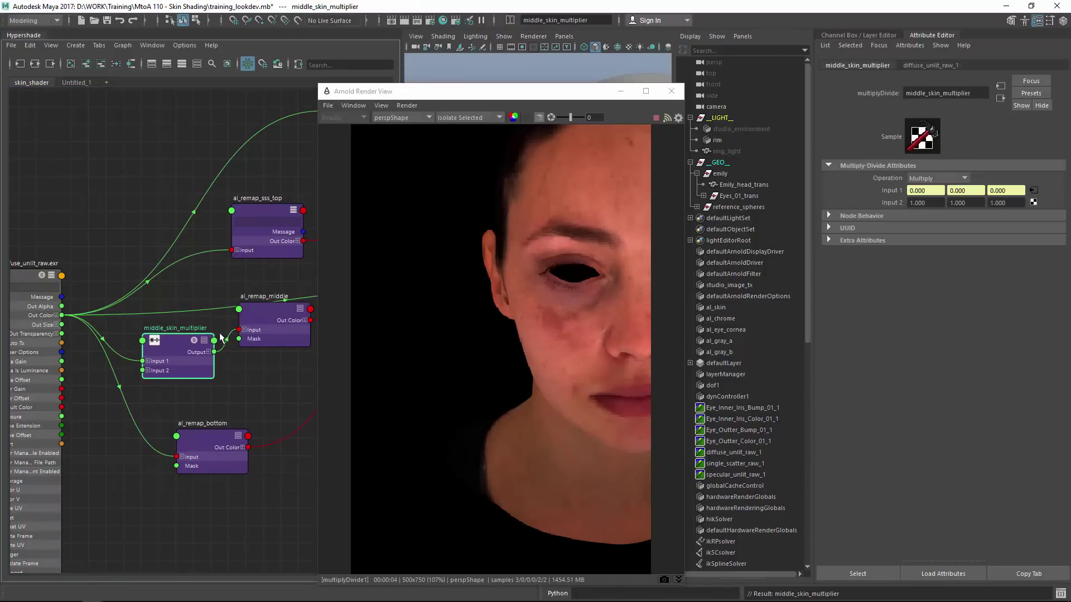
pyautogui.moveTo(159, 346); pyautogui.dragTo(145, 349)
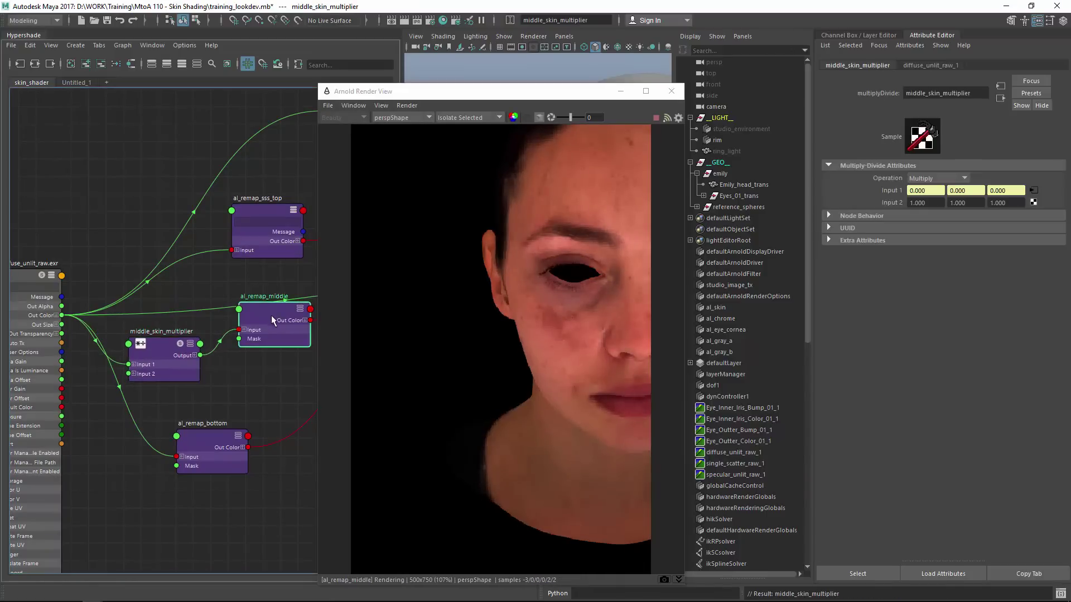
# Step: Set middle_skin_multiplier's Input 2 to 0.670, 1.700, 0.790
pyautogui.moveTo(269, 318); pyautogui.dragTo(271, 324)
pyautogui.click(158, 345)
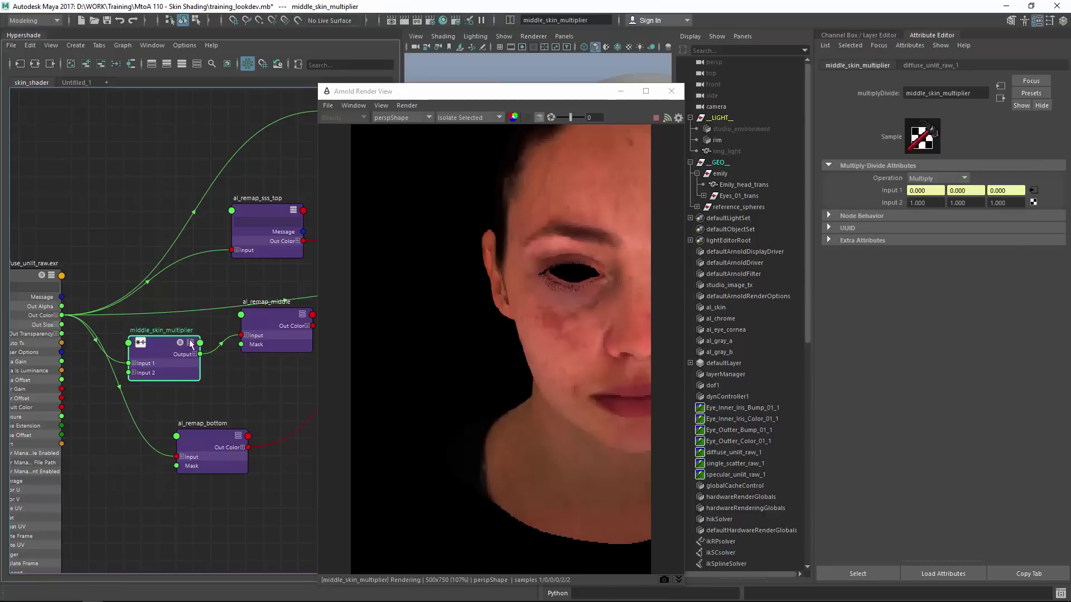
pyautogui.keyDown('ctrl'); pyautogui.moveTo(930, 205); pyautogui.dragTo(935, 203); pyautogui.keyUp('ctrl')
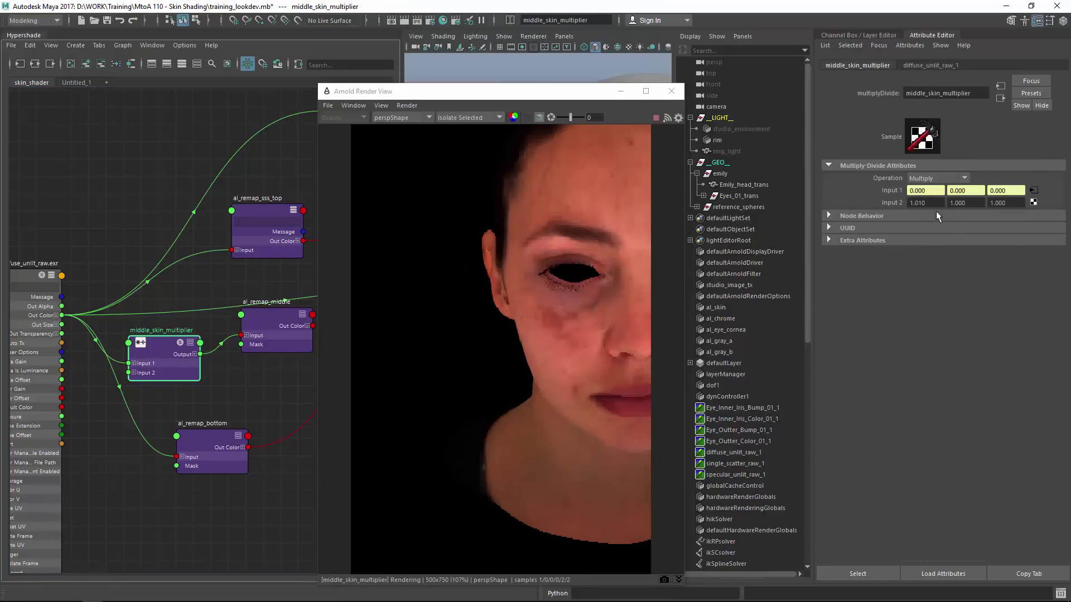
pyautogui.moveTo(930, 204)
pyautogui.keyDown('ctrl'); pyautogui.mouseDown()
pyautogui.moveTo(1019, 207)
pyautogui.moveTo(945, 202)
pyautogui.mouseUp(); pyautogui.keyUp('ctrl')
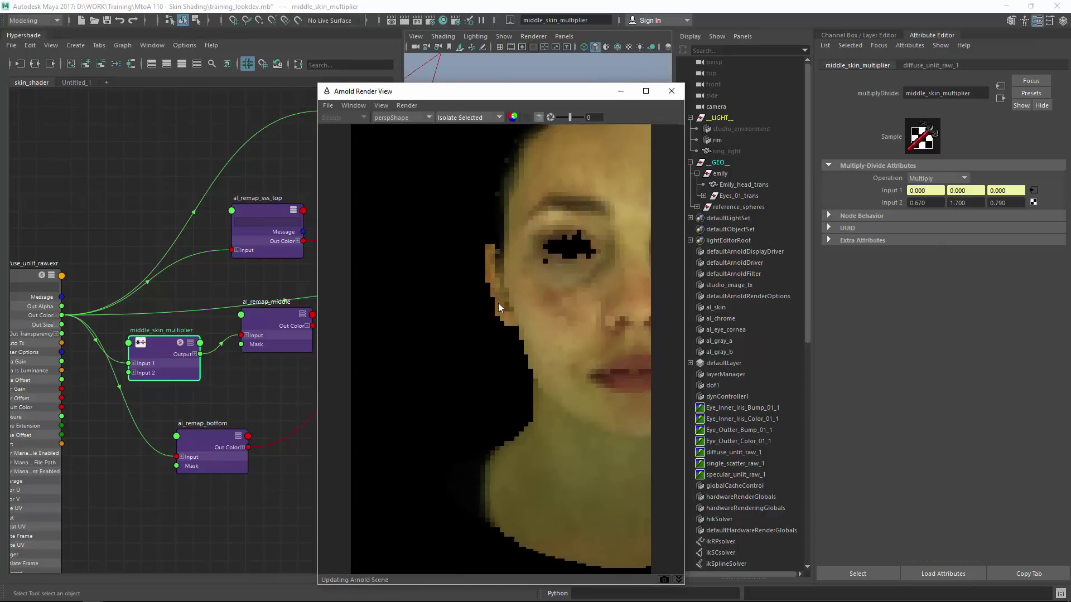
# Step: Reset al_remap_middle's Saturation to 1.000
pyautogui.click(273, 316)
pyautogui.click(170, 338)
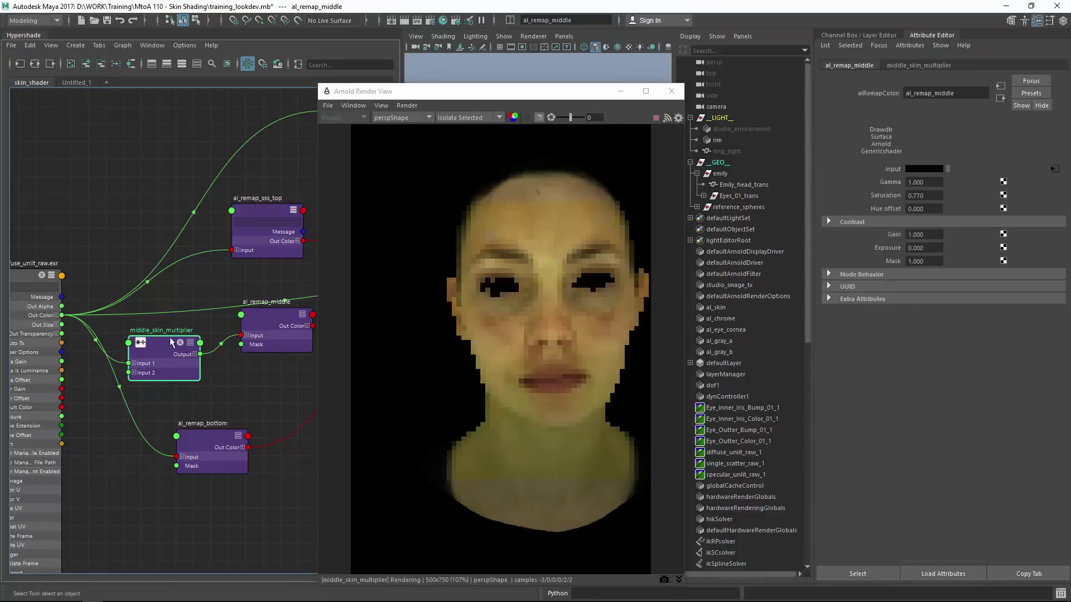
pyautogui.click(255, 315)
pyautogui.doubleClick(935, 198)
pyautogui.write('1')
pyautogui.press('Return')
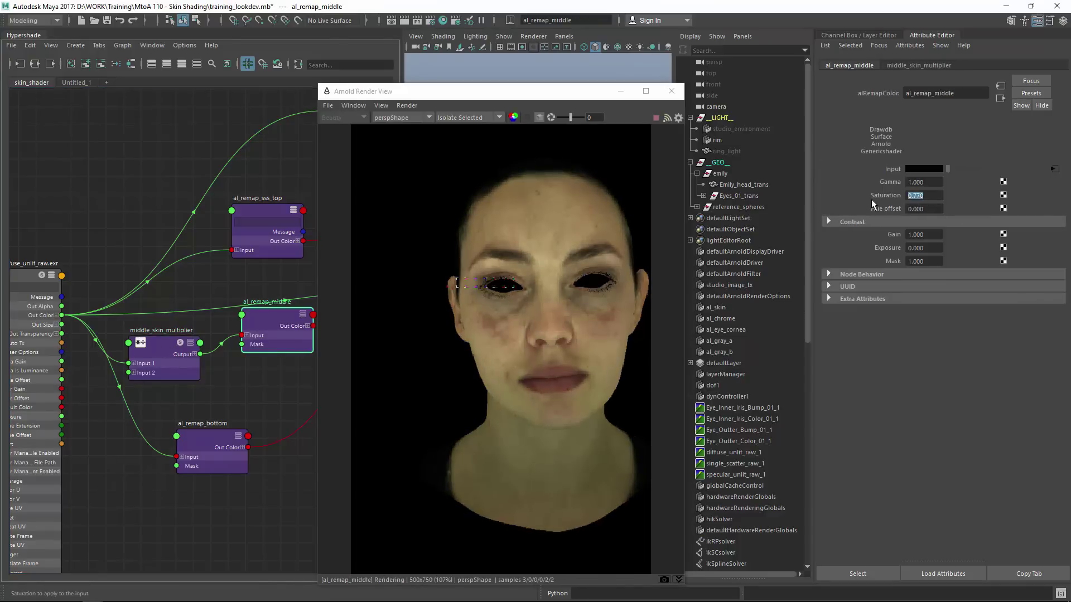
# Step: Set al_remap_middle's Saturation to 0.75, then nudge it up to 0.9 after comparing remaps
pyautogui.doubleClick(927, 196)
pyautogui.write('0.75')
pyautogui.press('Return')
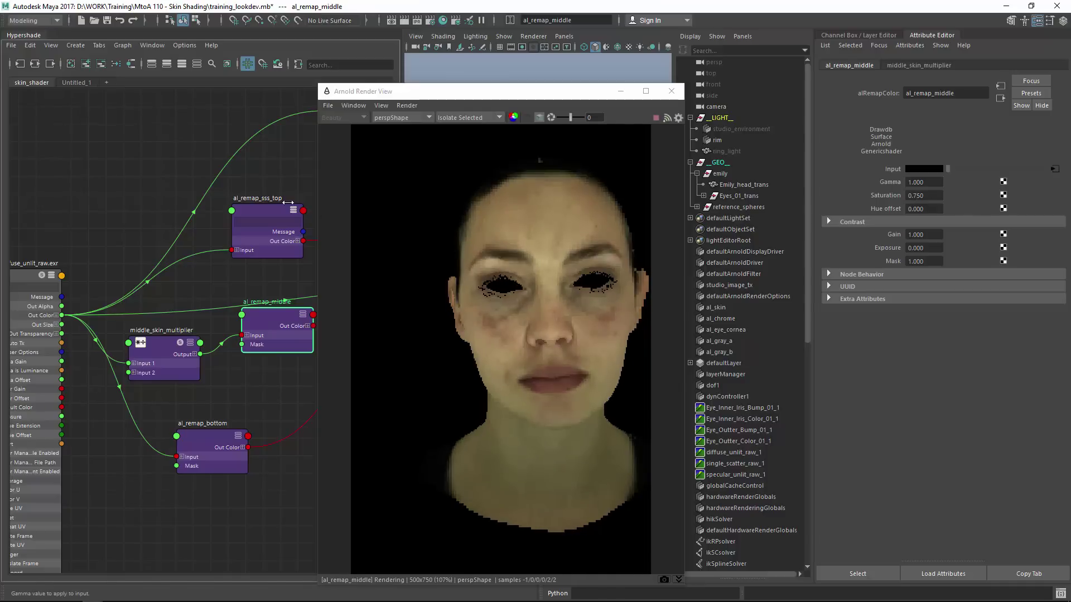
pyautogui.click(288, 204)
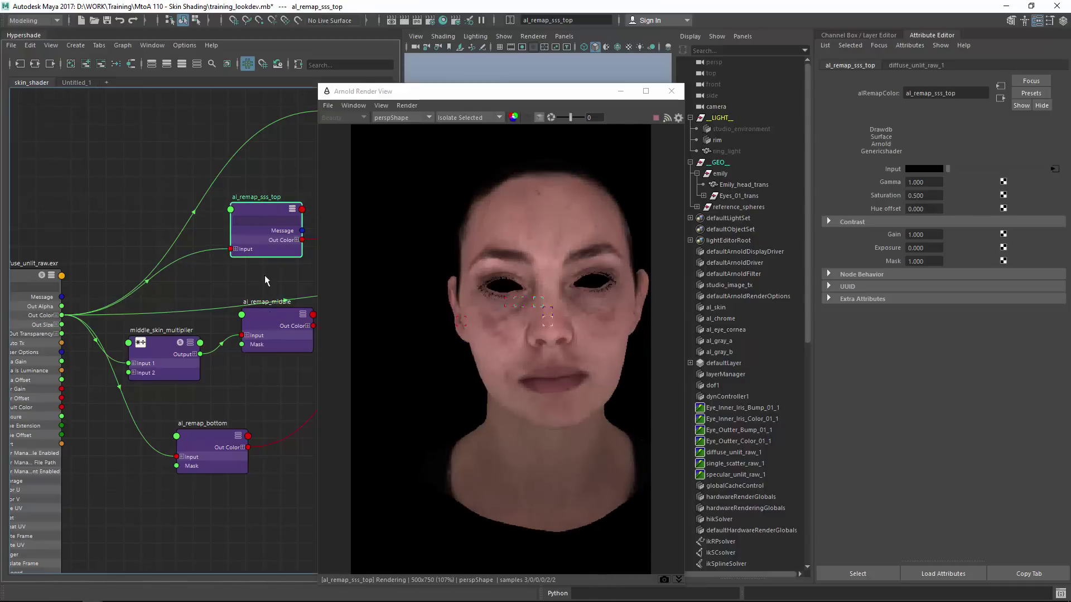
pyautogui.click(272, 331)
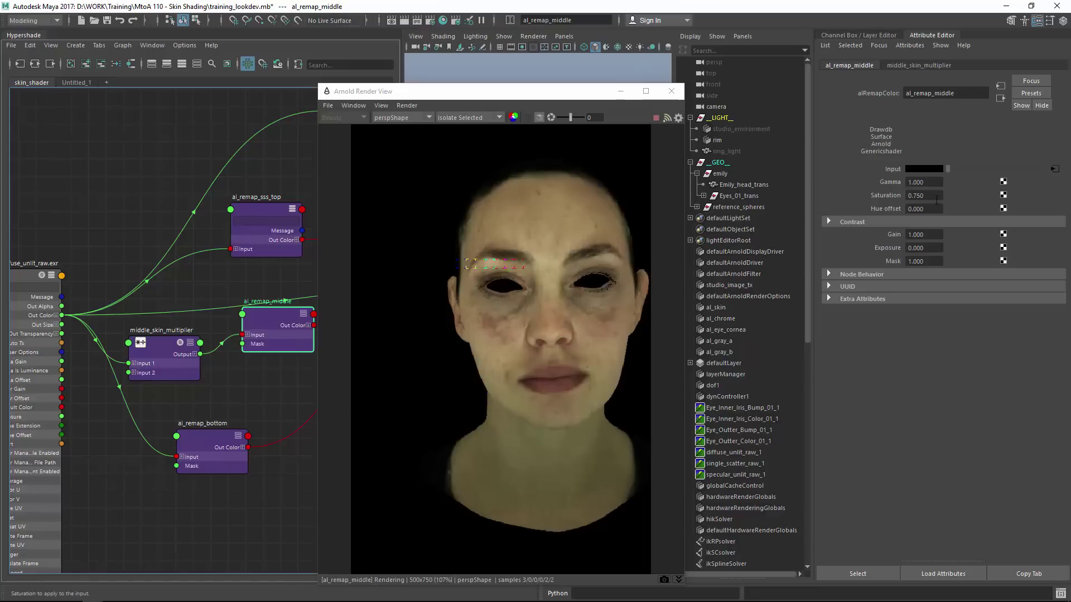
pyautogui.keyDown('ctrl'); pyautogui.moveTo(936, 197); pyautogui.dragTo(943, 195); pyautogui.keyUp('ctrl')
pyautogui.moveTo(196, 450); pyautogui.dragTo(196, 446)
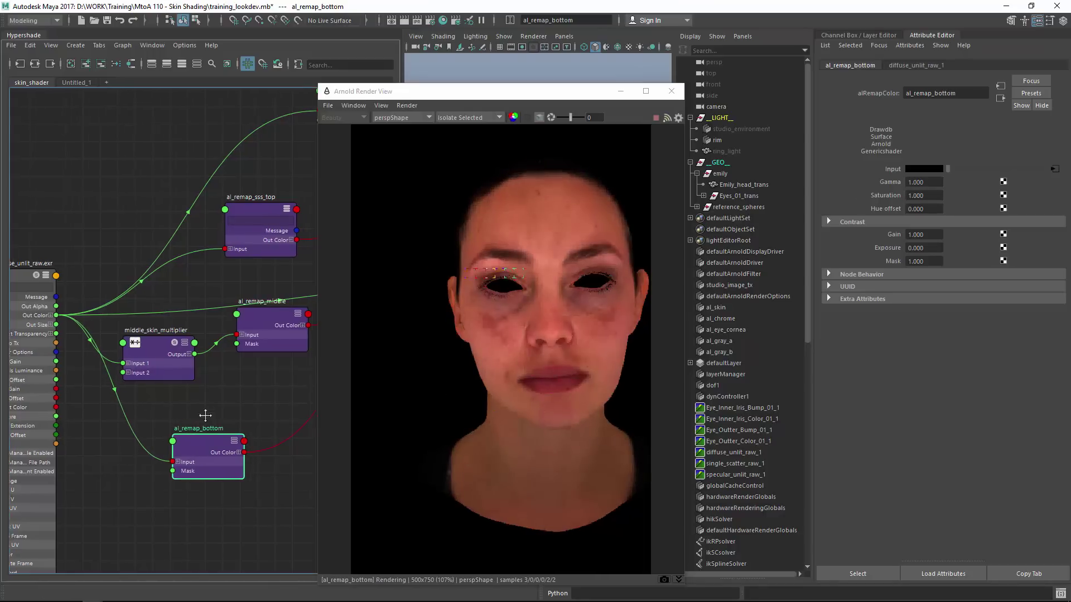
pyautogui.scroll(-2, 206, 424)
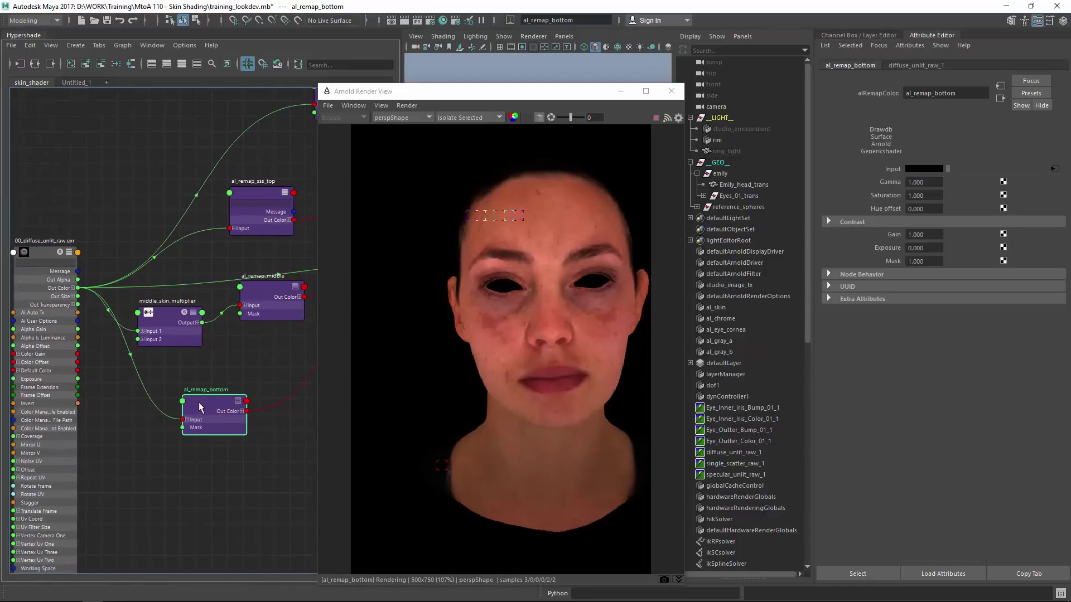
# Step: Wire a copy of middle_skin_multiplier between the diffuse texture and al_remap_bottom's Input
pyautogui.moveTo(212, 397); pyautogui.dragTo(193, 401)
pyautogui.click(167, 320)
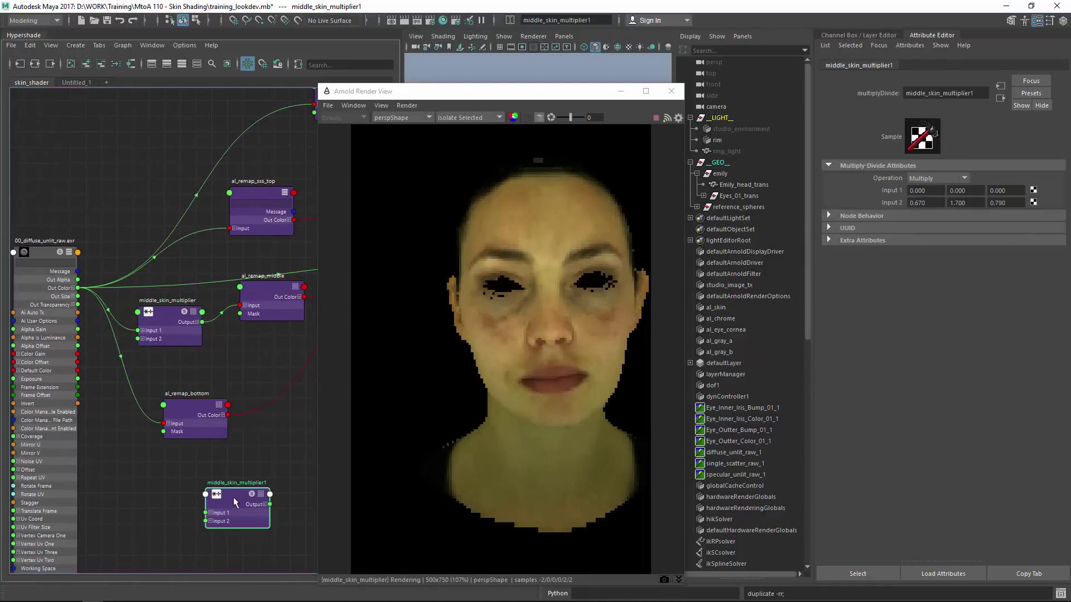
pyautogui.moveTo(233, 497); pyautogui.dragTo(188, 463)
pyautogui.moveTo(194, 413); pyautogui.dragTo(270, 404)
pyautogui.moveTo(178, 446); pyautogui.dragTo(156, 410)
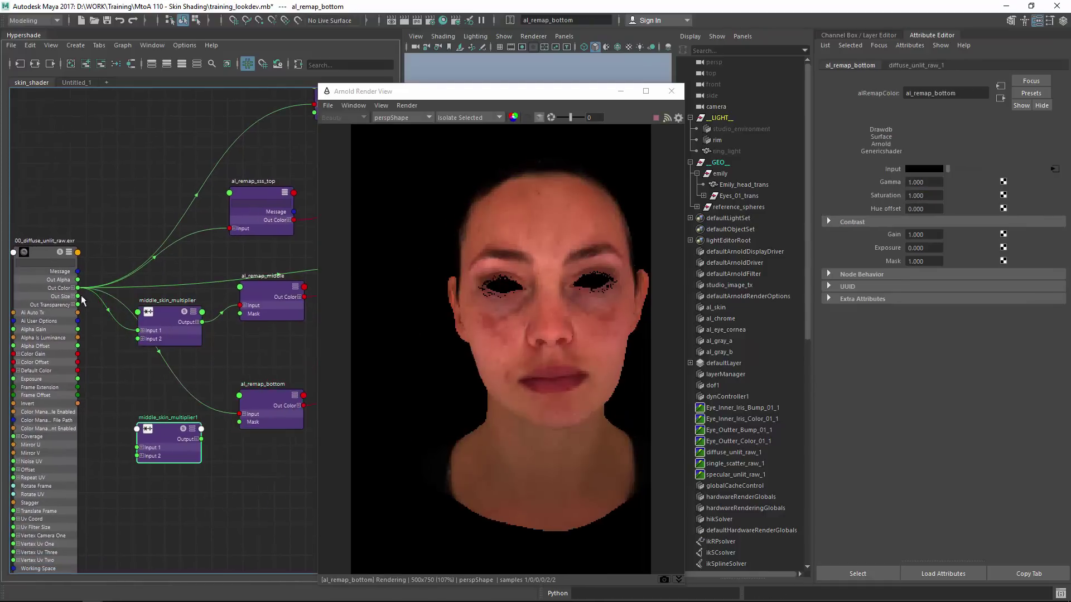
pyautogui.moveTo(78, 288); pyautogui.dragTo(139, 447)
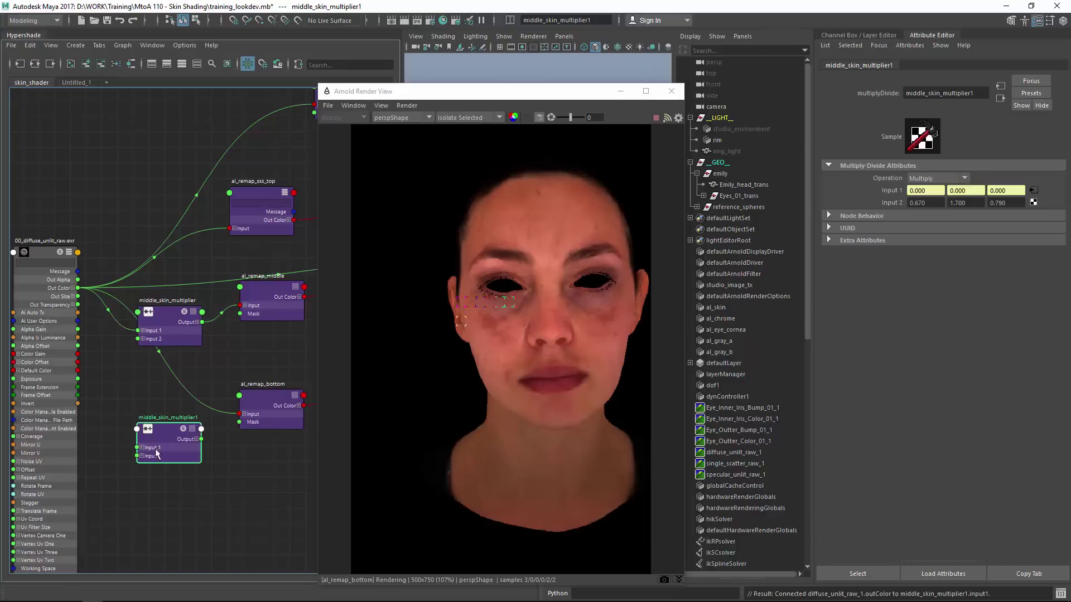
pyautogui.moveTo(227, 418); pyautogui.dragTo(241, 414)
pyautogui.moveTo(166, 436); pyautogui.dragTo(171, 397)
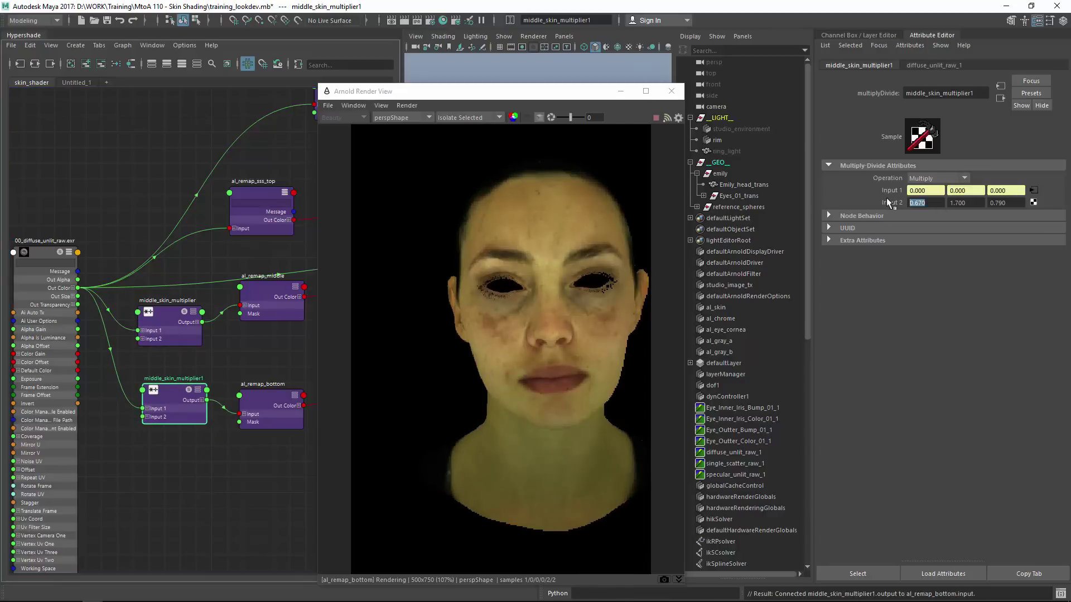
# Step: Reset the copy's Input 2 to 1 and rename it bottom_skin_multiplier
pyautogui.write('1')
pyautogui.press('Tab')
pyautogui.write('1')
pyautogui.press('Tab')
pyautogui.write('1')
pyautogui.press('Return')
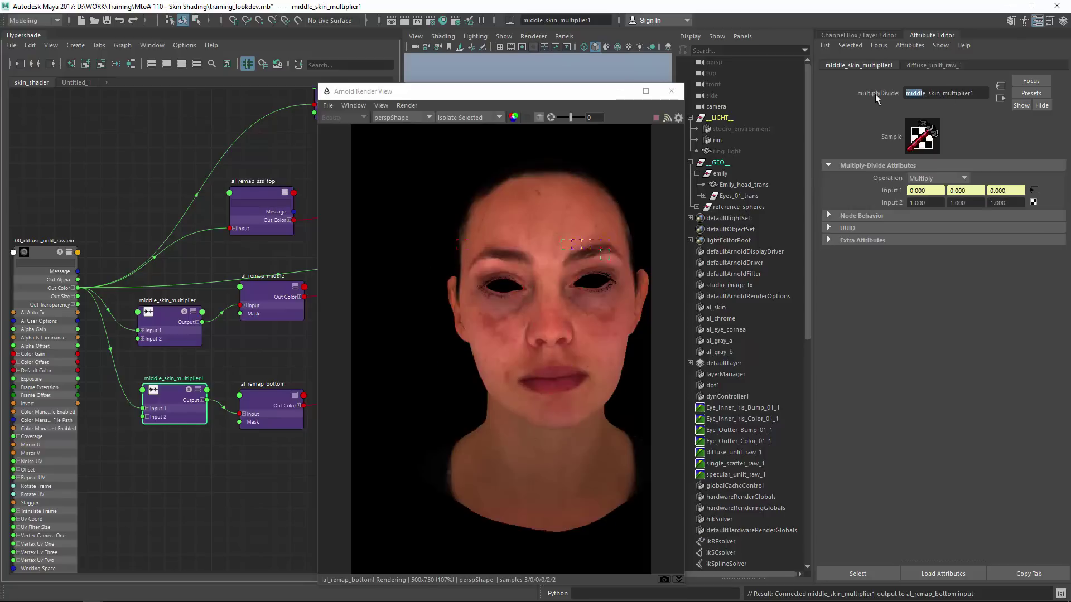
pyautogui.press('BackSpace')
pyautogui.write('bottom')
pyautogui.press('End')
pyautogui.press('BackSpace')
pyautogui.press('Return')
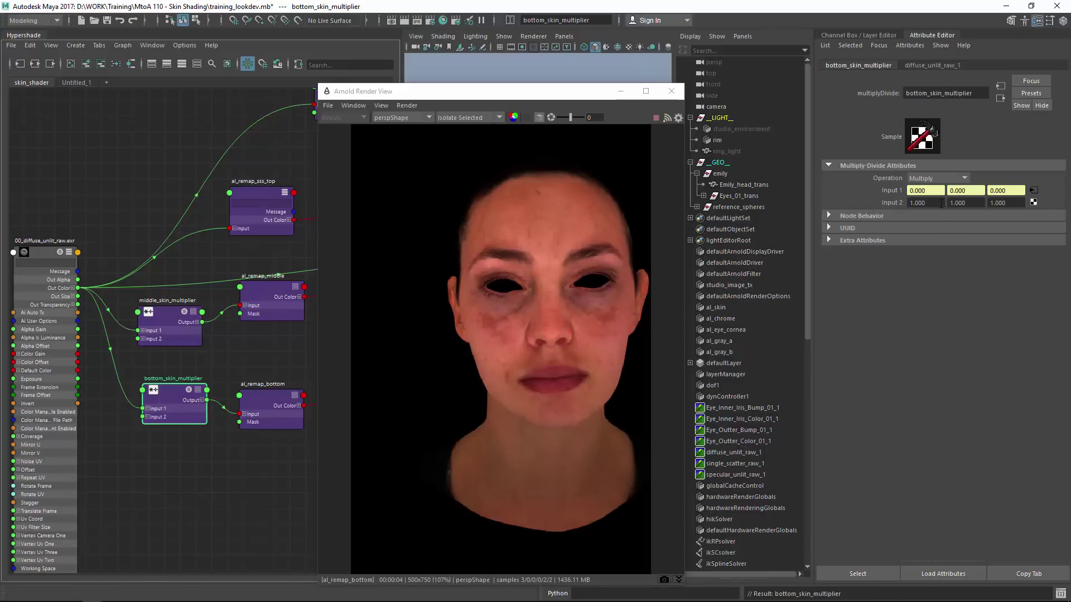
# Step: Set bottom_skin_multiplier's first Input 2 value to 1.44
pyautogui.doubleClick(926, 203)
pyautogui.write('1.44')
pyautogui.press('Return')
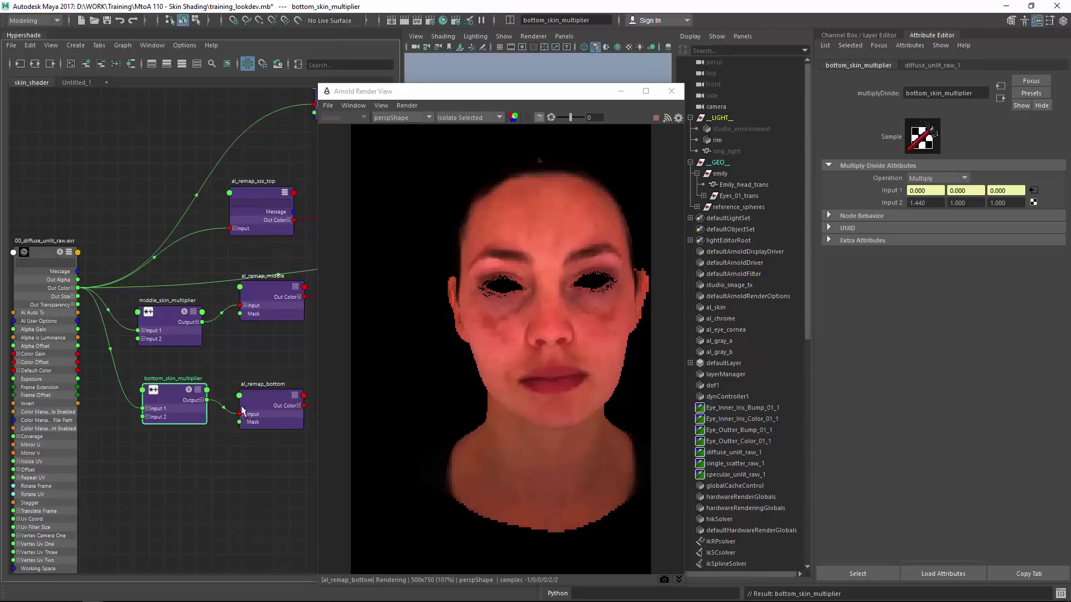
# Step: Lower al_remap_bottom's Exposure to -0.460
pyautogui.click(266, 395)
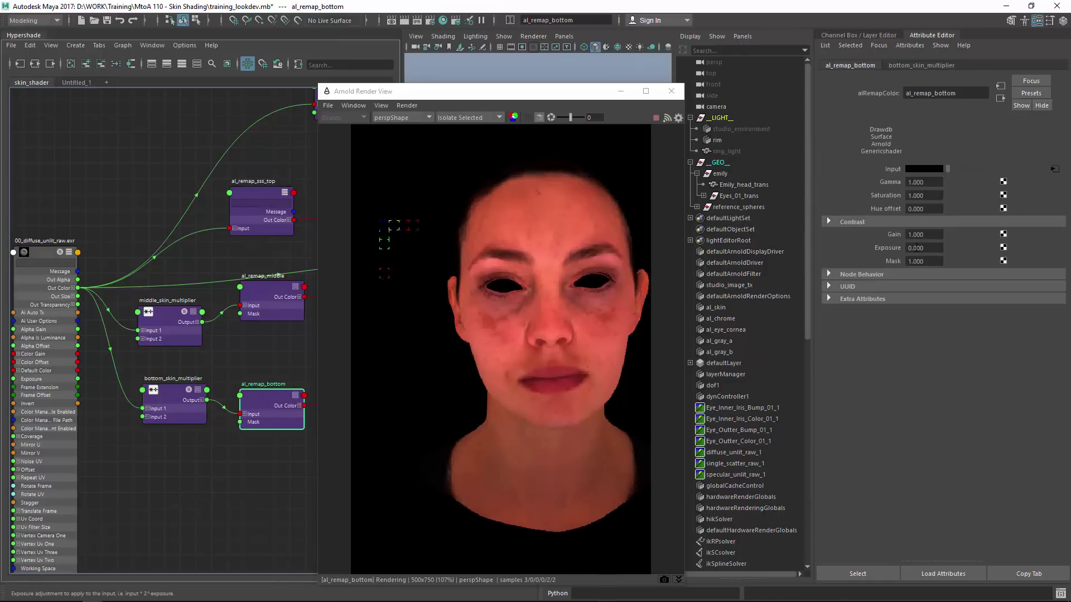
pyautogui.keyDown('ctrl'); pyautogui.moveTo(916, 248); pyautogui.dragTo(892, 247); pyautogui.keyUp('ctrl')
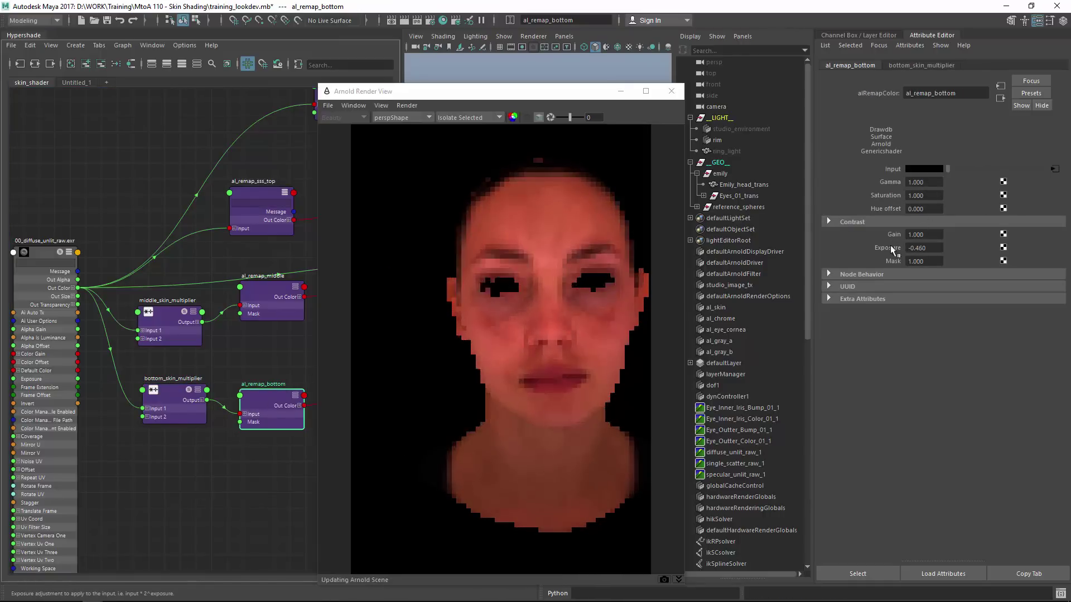
pyautogui.moveTo(909, 196)
pyautogui.keyDown('ctrl'); pyautogui.mouseDown()
pyautogui.moveTo(903, 202)
pyautogui.moveTo(926, 196)
pyautogui.mouseUp(); pyautogui.keyUp('ctrl')
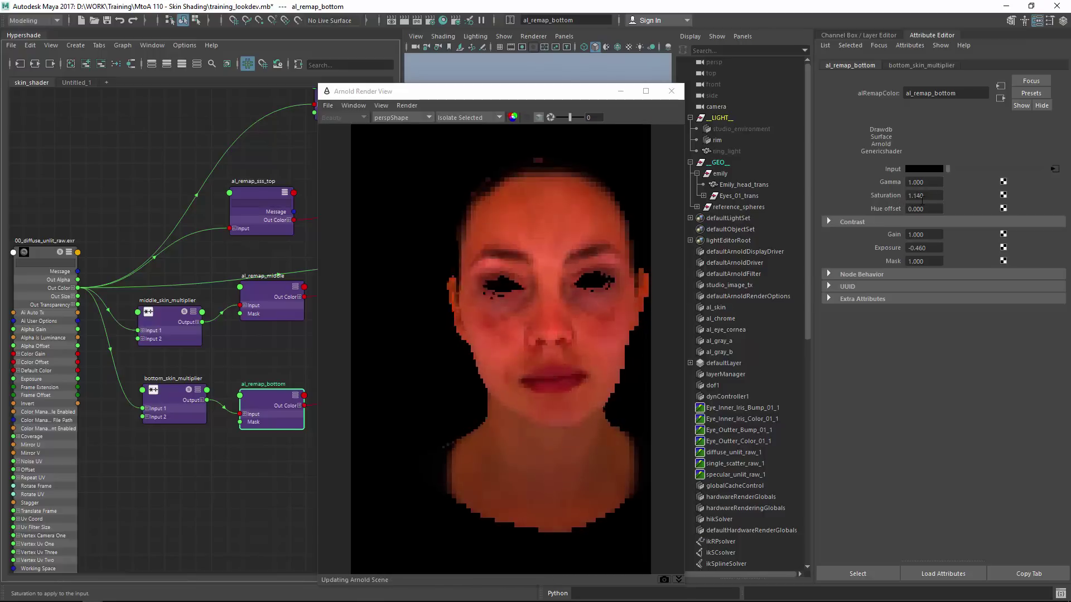
# Step: Try a third Input 2 value of 0.06 on bottom_skin_multiplier, then undo the tint changes
pyautogui.click(170, 392)
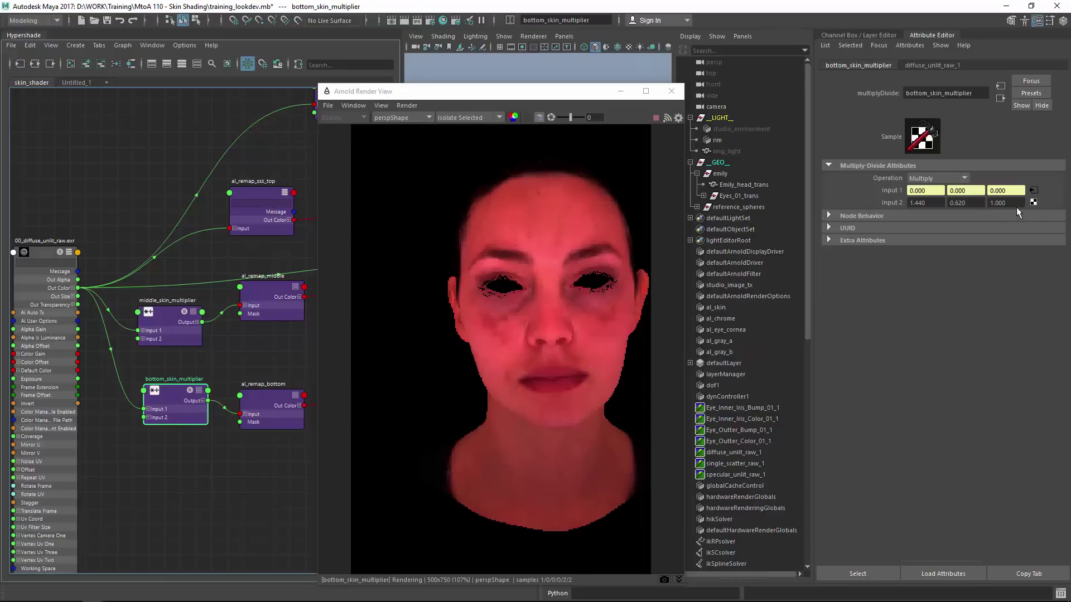
pyautogui.click(968, 215)
pyautogui.write('0.06')
pyautogui.press('Return')
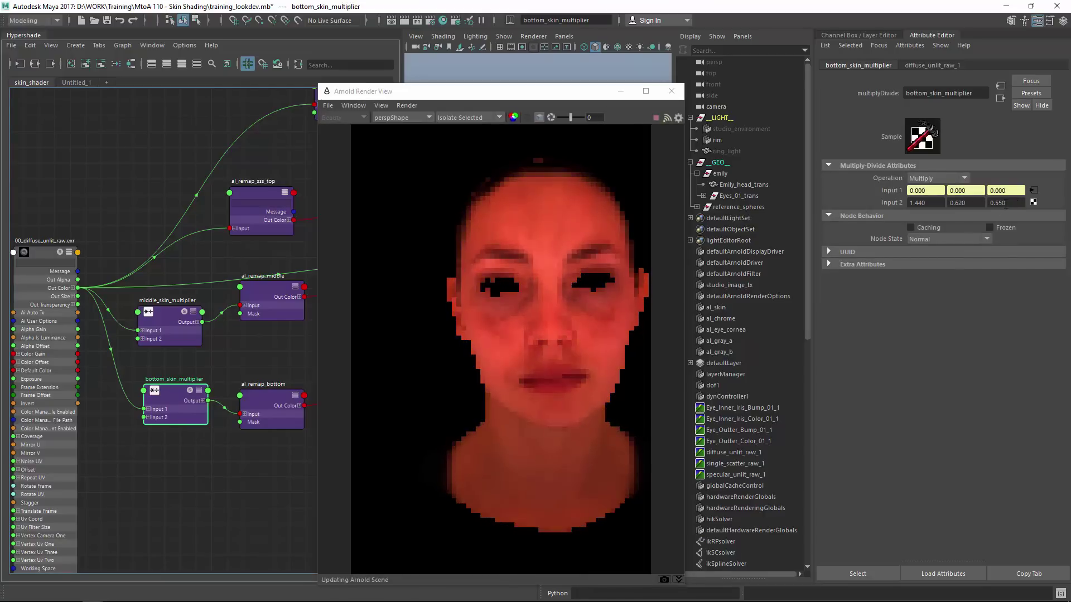
pyautogui.hotkey('ctrl', 'z')
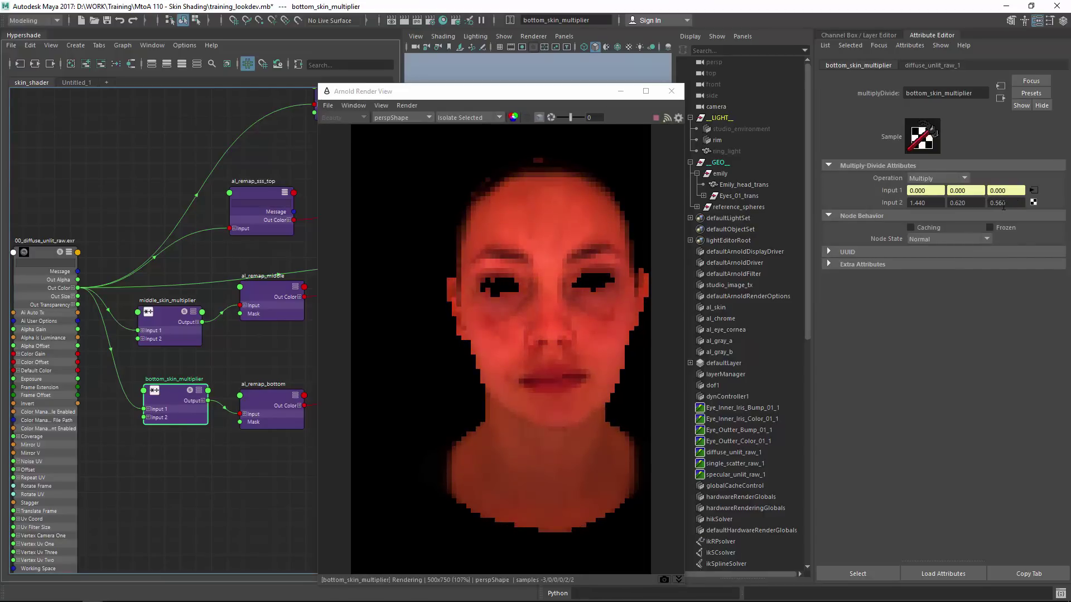
pyautogui.hotkey('ctrl', 'z')
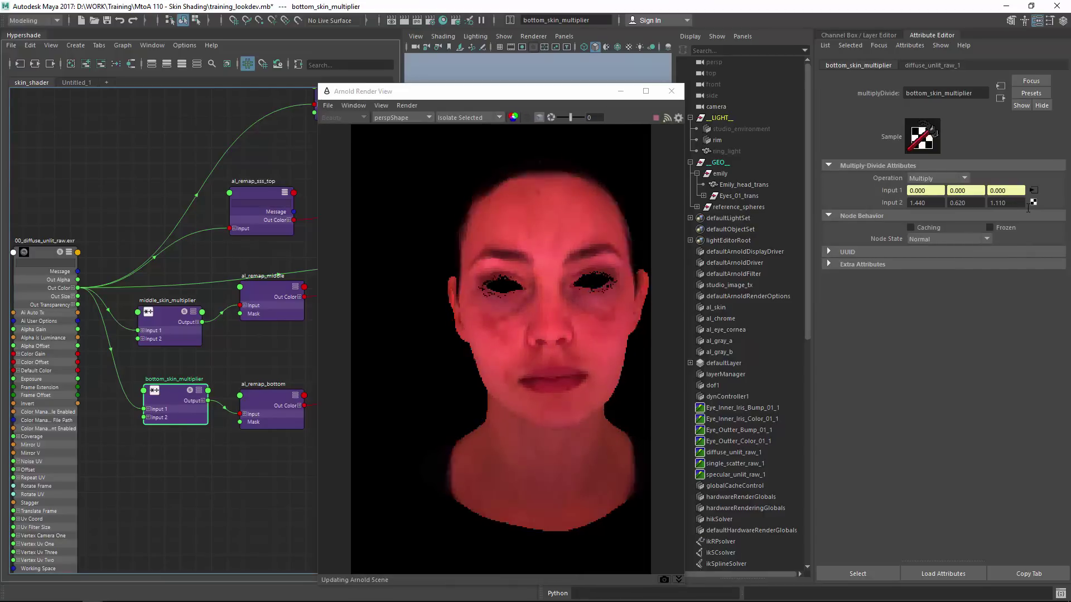
pyautogui.hotkey('ctrl', 'z')
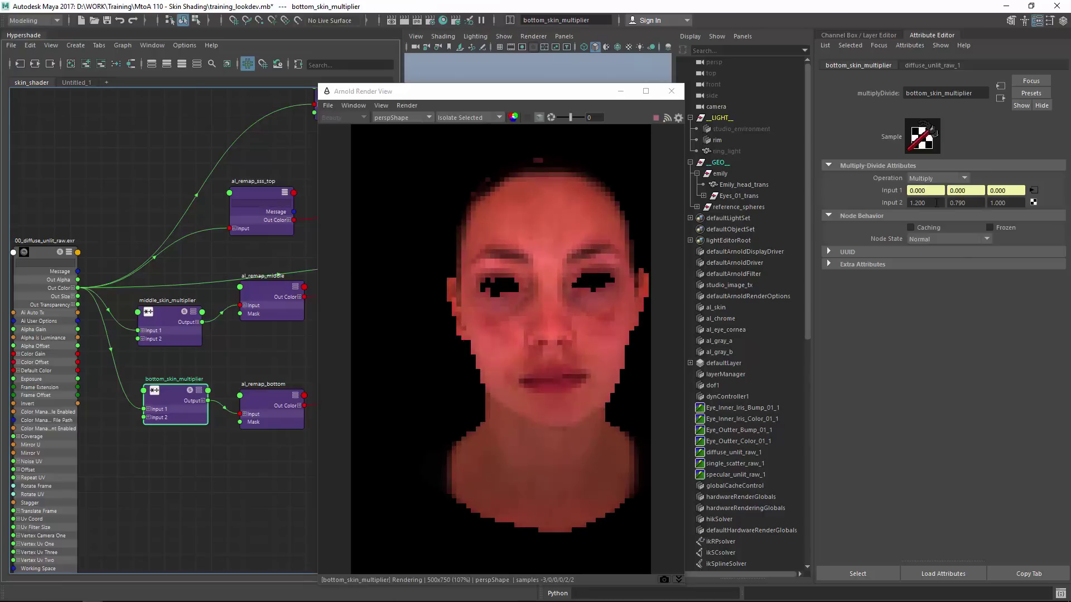
pyautogui.hotkey('ctrl', 'z')
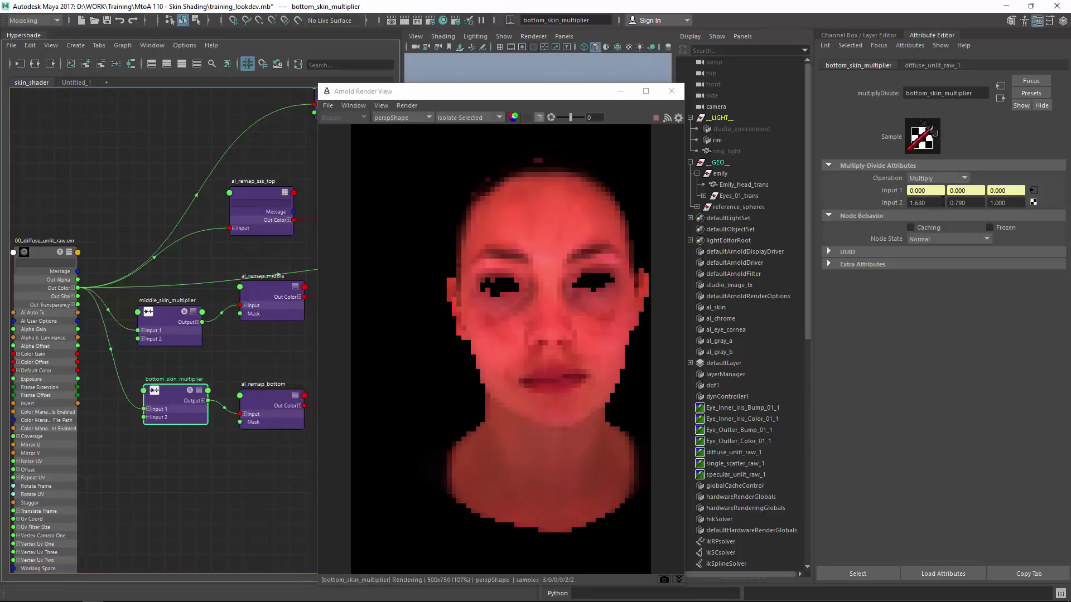
# Step: Give al_remap_bottom a Hue of -0.010 and slightly lower its saturation
pyautogui.click(269, 401)
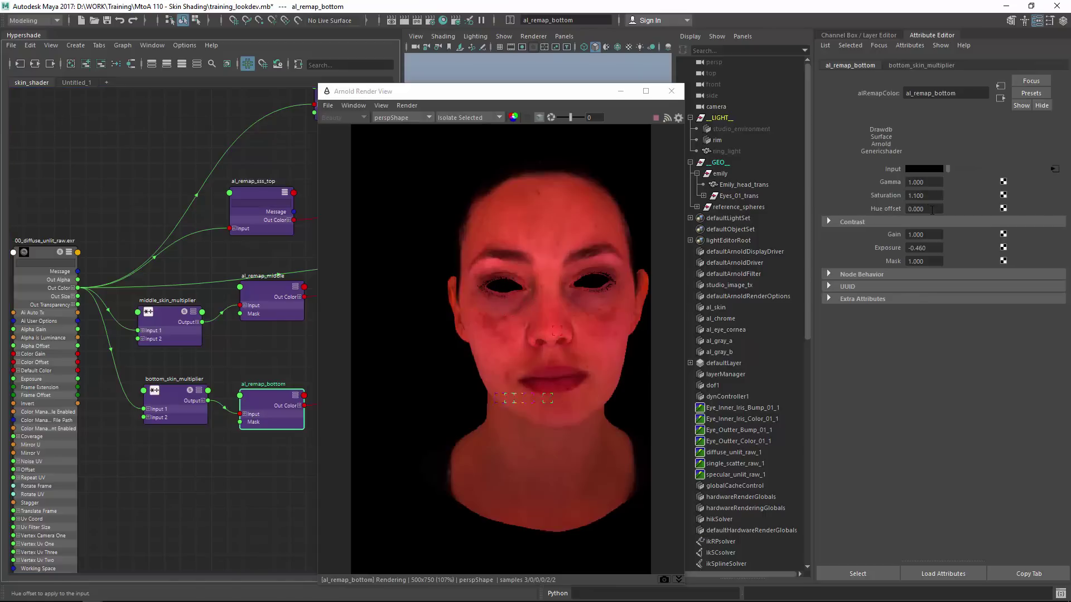
pyautogui.keyDown('ctrl'); pyautogui.moveTo(931, 210); pyautogui.dragTo(931, 209); pyautogui.keyUp('ctrl')
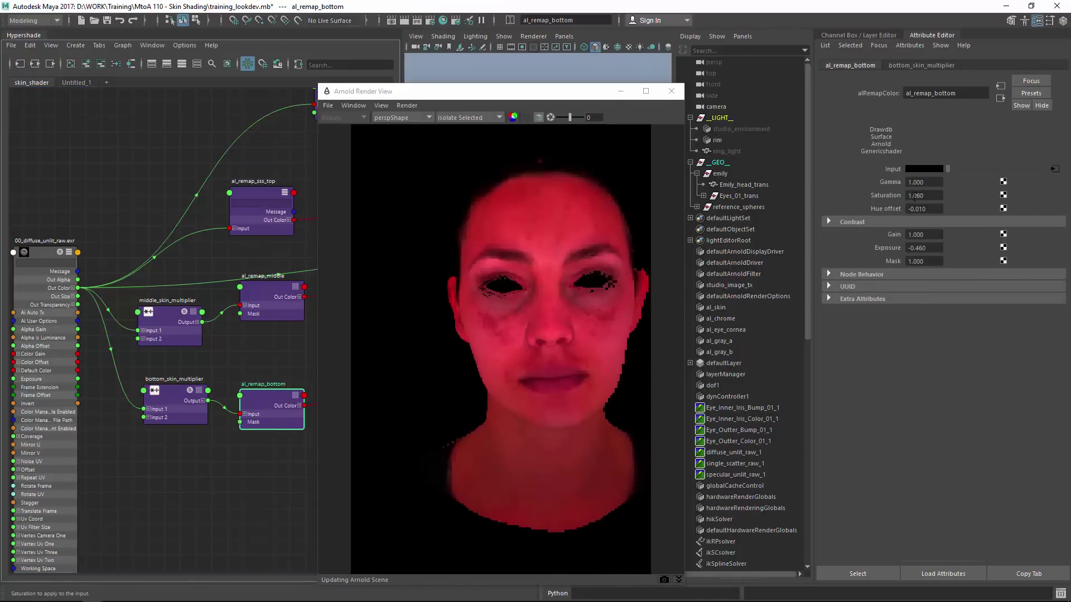
pyautogui.keyDown('ctrl'); pyautogui.moveTo(924, 198); pyautogui.dragTo(918, 196); pyautogui.keyUp('ctrl')
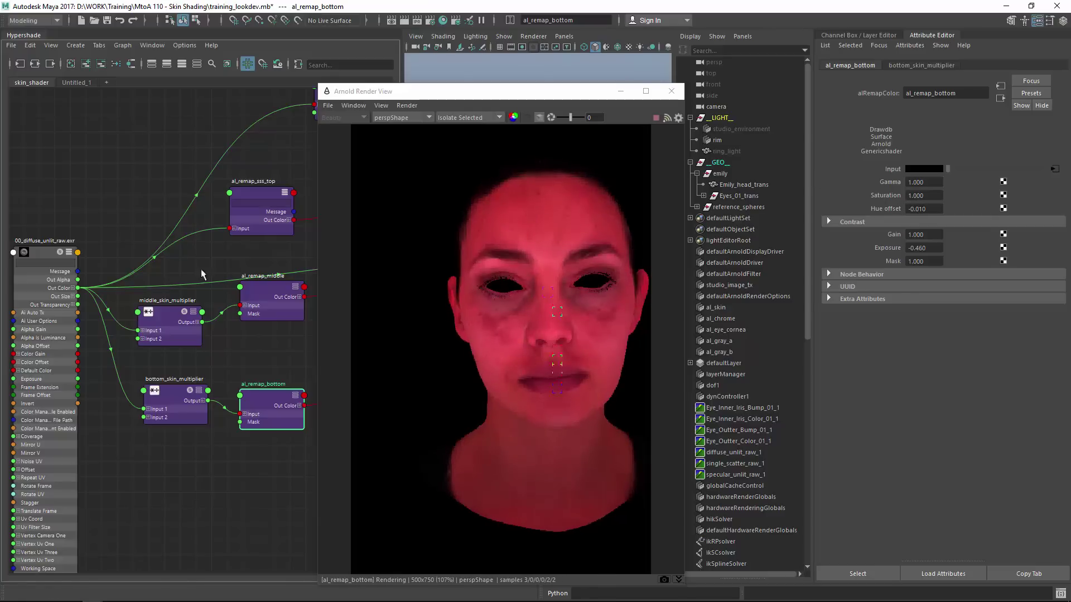
# Step: Preview the top, middle and bottom remap layers in turn, then select the al_skin shader
pyautogui.moveTo(251, 208); pyautogui.dragTo(253, 207)
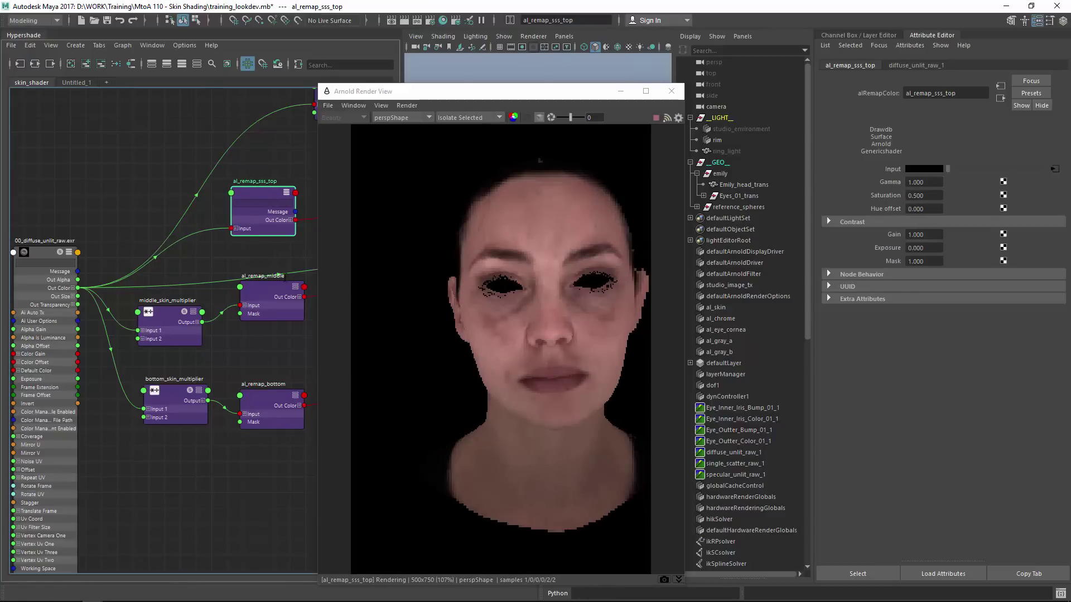
pyautogui.moveTo(260, 298); pyautogui.dragTo(266, 295)
pyautogui.moveTo(268, 413); pyautogui.dragTo(272, 414)
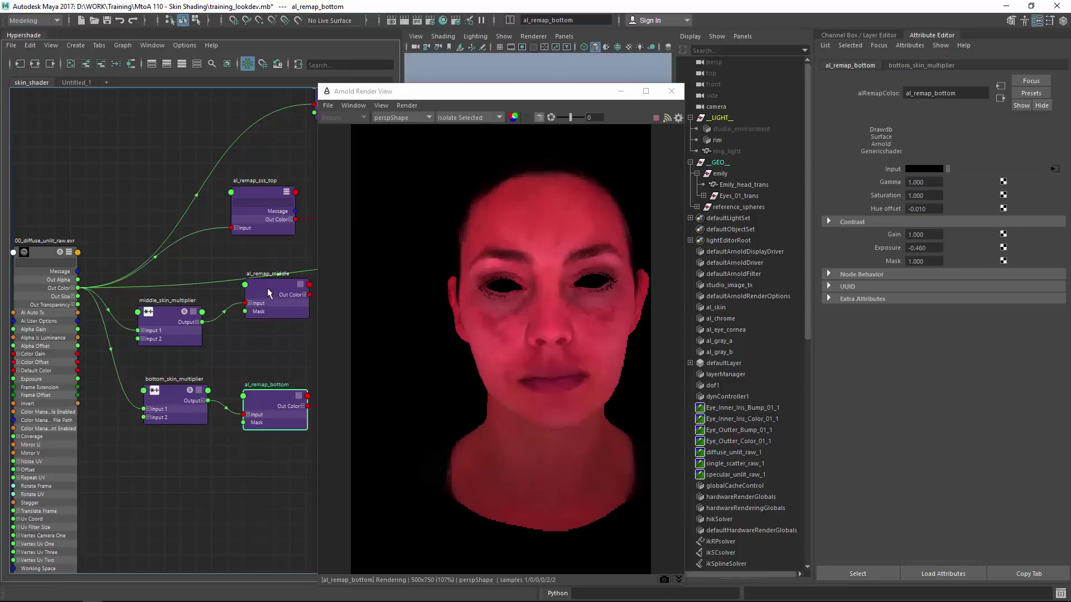
pyautogui.keyDown('alt'); pyautogui.moveTo(250, 273); pyautogui.dragTo(225, 352, button='middle'); pyautogui.keyUp('alt')
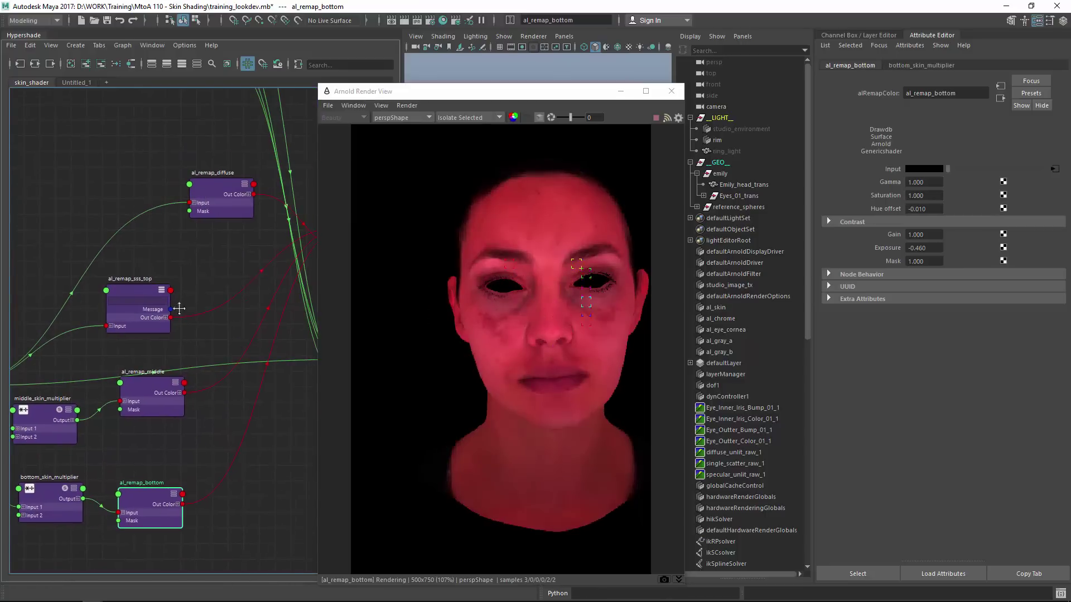
pyautogui.keyDown('alt'); pyautogui.moveTo(179, 309); pyautogui.dragTo(107, 362, button='middle'); pyautogui.keyUp('alt')
pyautogui.click(136, 240)
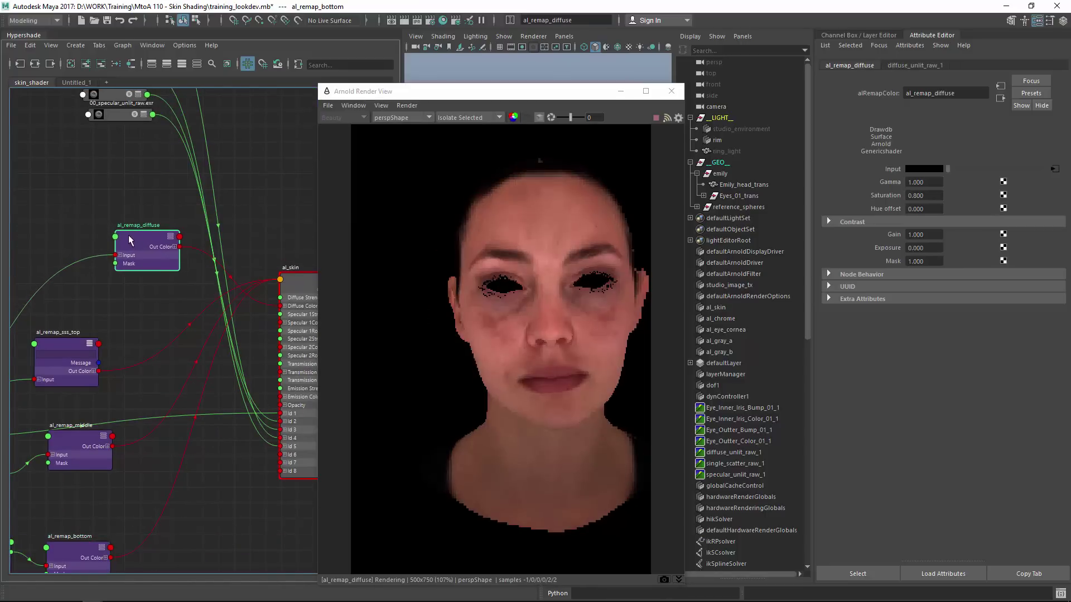
pyautogui.keyDown('alt'); pyautogui.moveTo(313, 278); pyautogui.dragTo(246, 255, button='middle'); pyautogui.keyUp('alt')
pyautogui.click(235, 259)
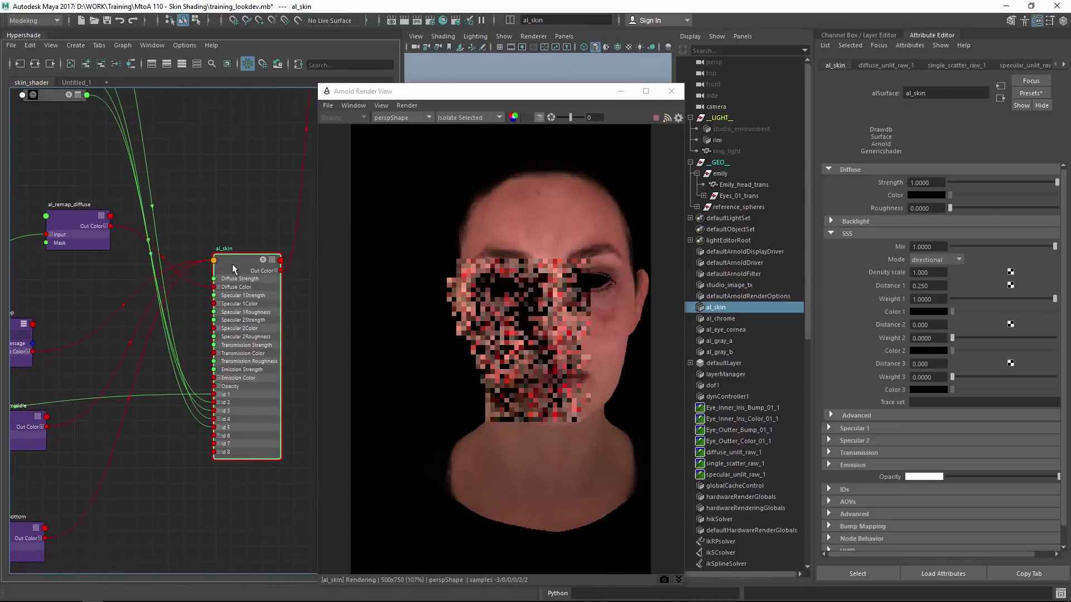
# Step: Experiment with the SSS layer weights and close a stray Create Render Node window
pyautogui.click(466, 118)
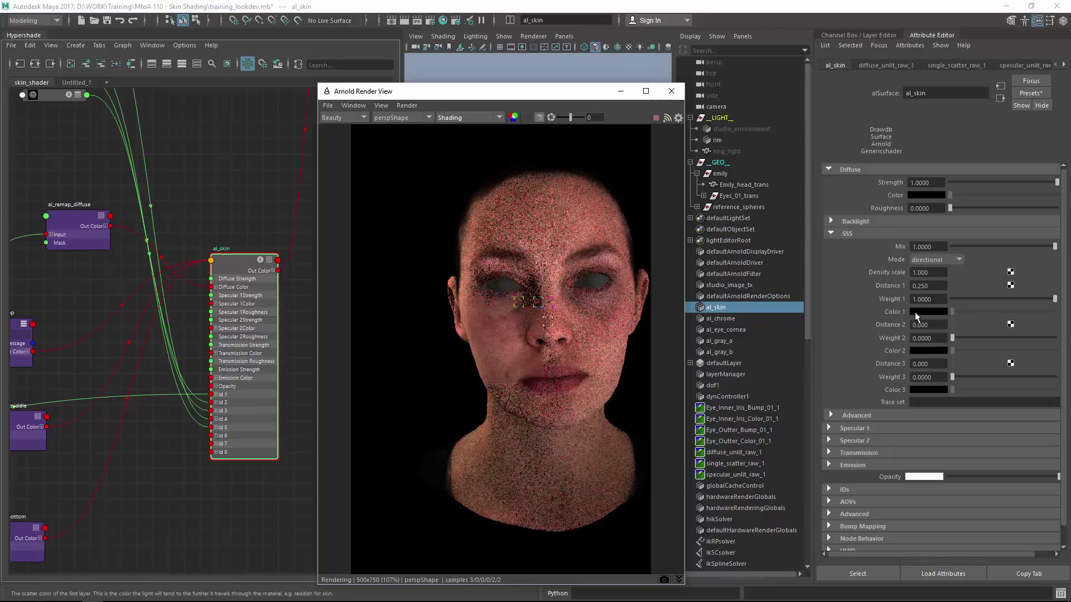
pyautogui.click(940, 338)
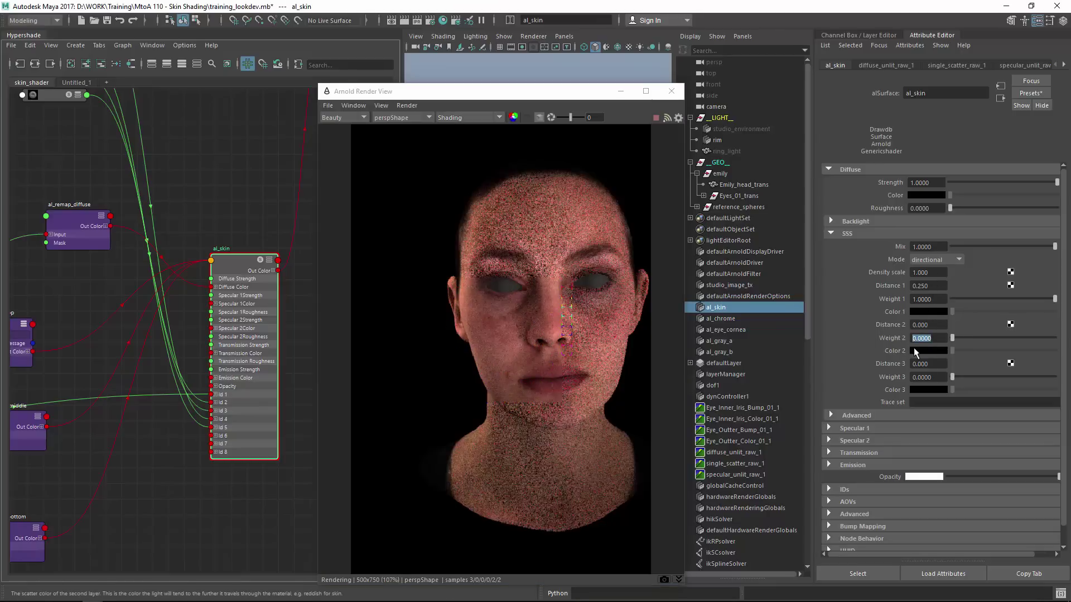
pyautogui.moveTo(958, 299); pyautogui.dragTo(951, 299)
pyautogui.click(959, 338)
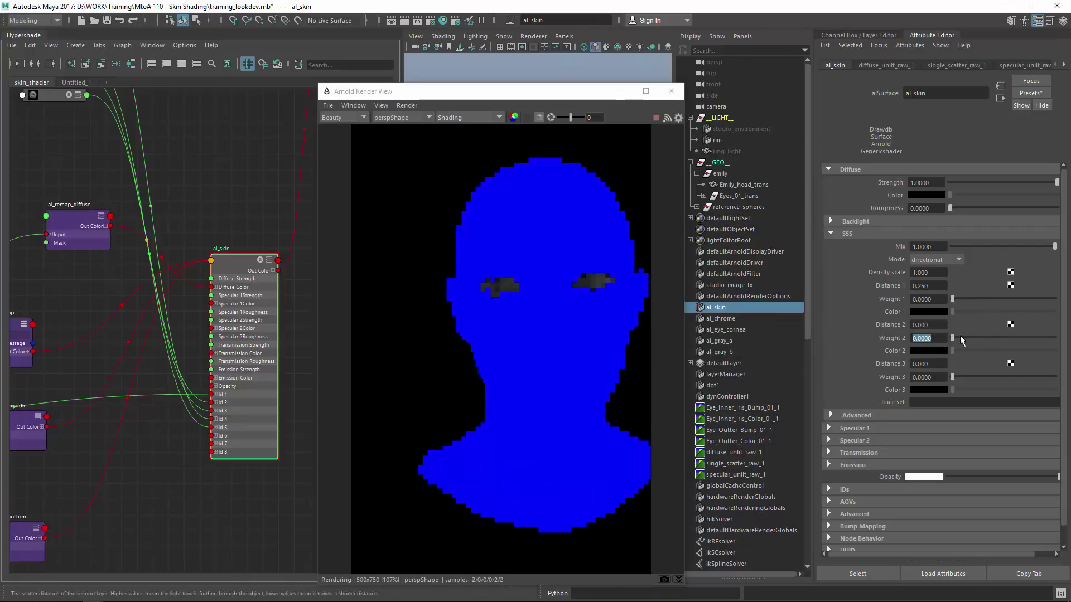
pyautogui.moveTo(1025, 336); pyautogui.dragTo(1055, 338)
pyautogui.click(1011, 324)
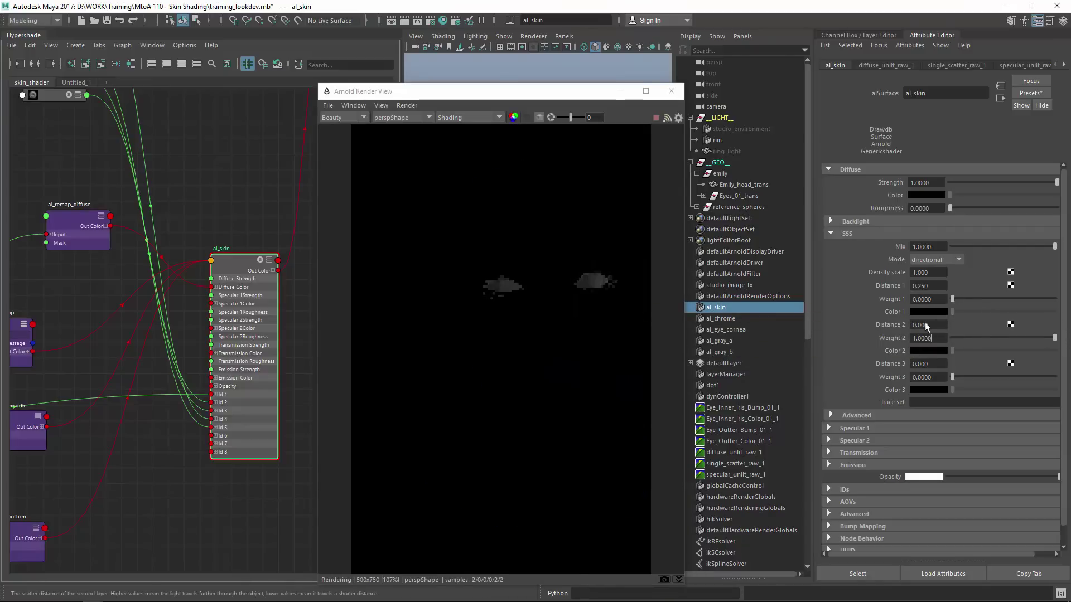
pyautogui.click(560, 204)
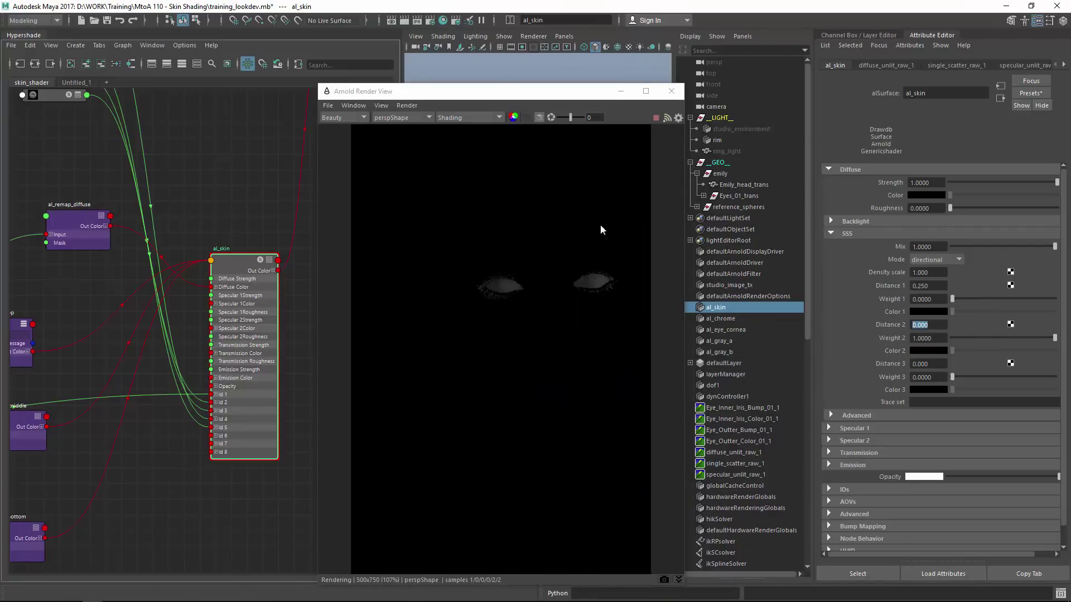
# Step: Set SSS Distance 2 to 1, Distance 3 to 4, and Weight 3 to 1
pyautogui.click(943, 326)
pyautogui.write('1')
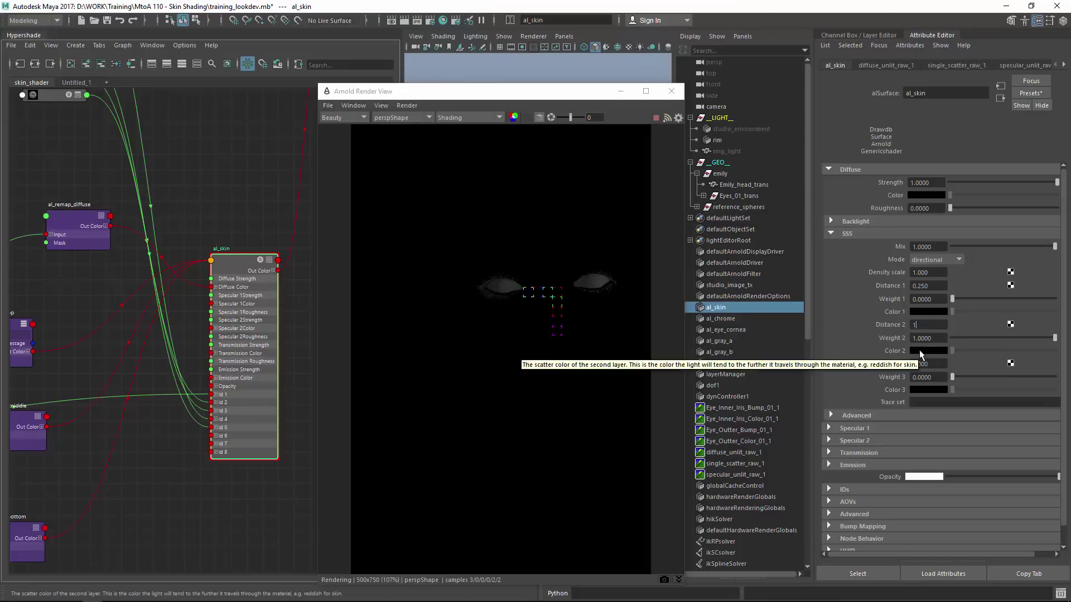
pyautogui.press('Return')
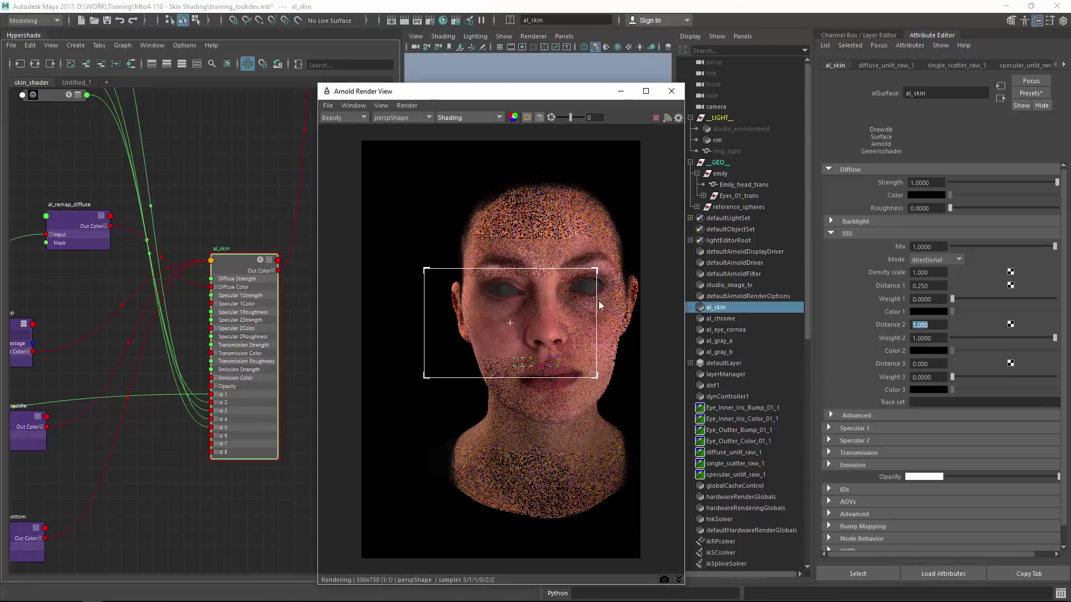
pyautogui.click(935, 363)
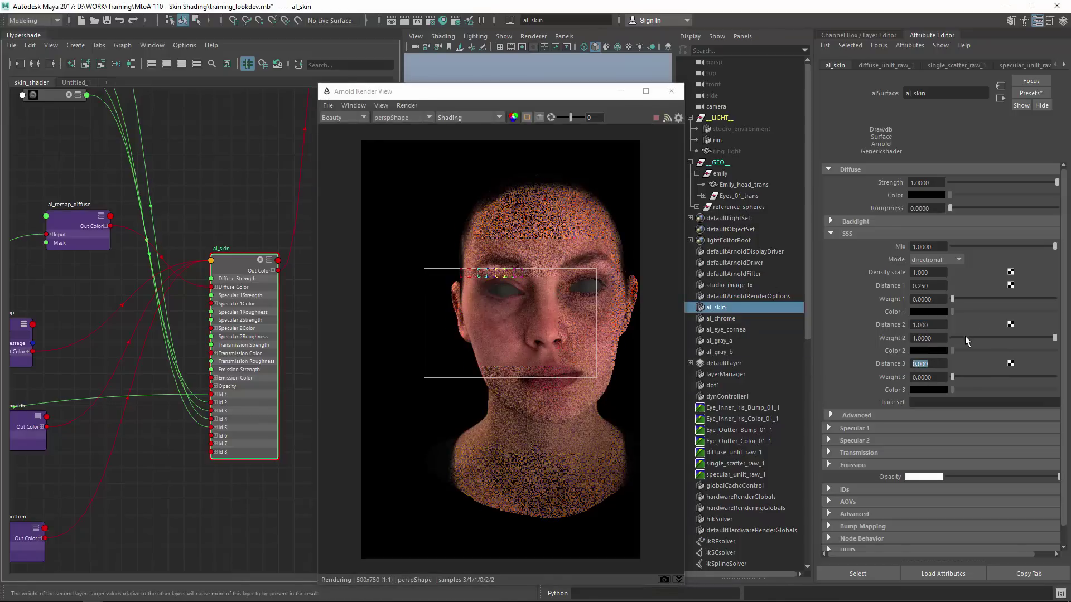
pyautogui.moveTo(965, 337); pyautogui.dragTo(946, 338)
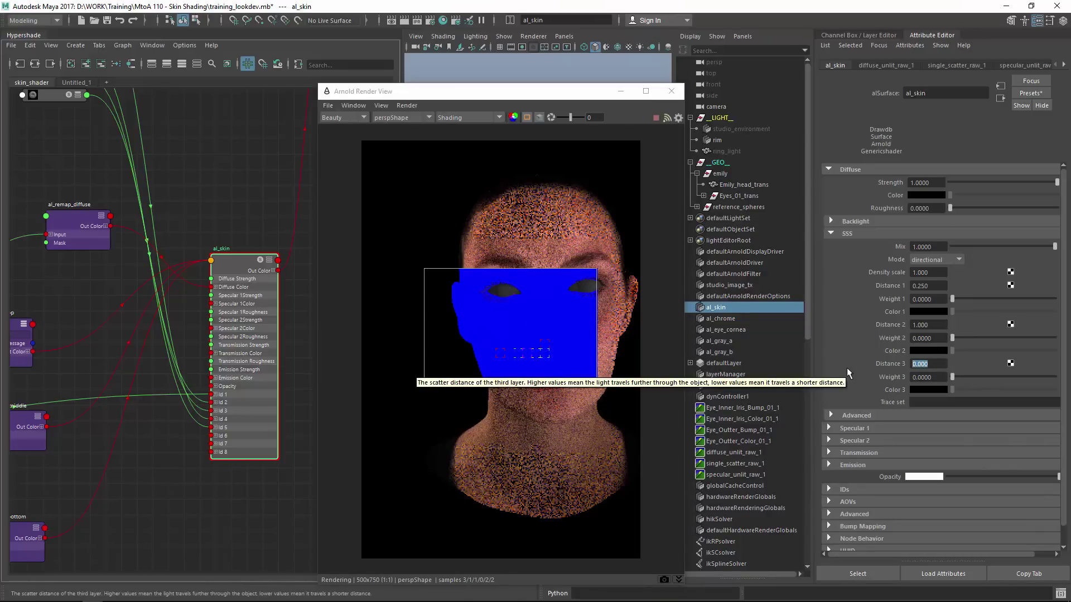
pyautogui.write('4')
pyautogui.press('Tab')
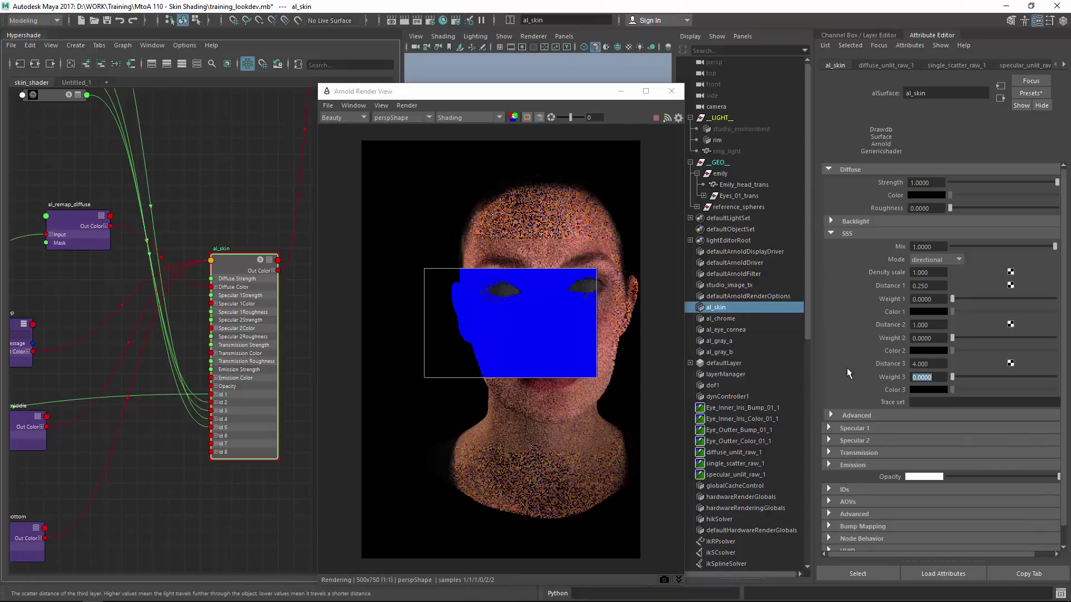
pyautogui.write('1')
pyautogui.press('Return')
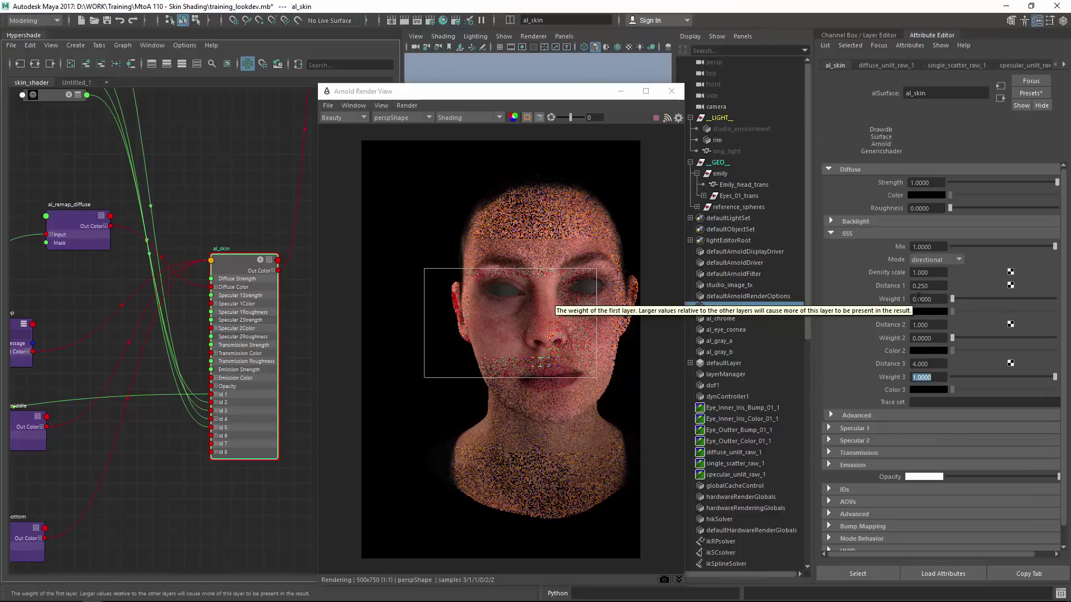
# Step: Set SSS Weight 1 and Weight 2 to 1 and check the render preview
pyautogui.click(920, 299)
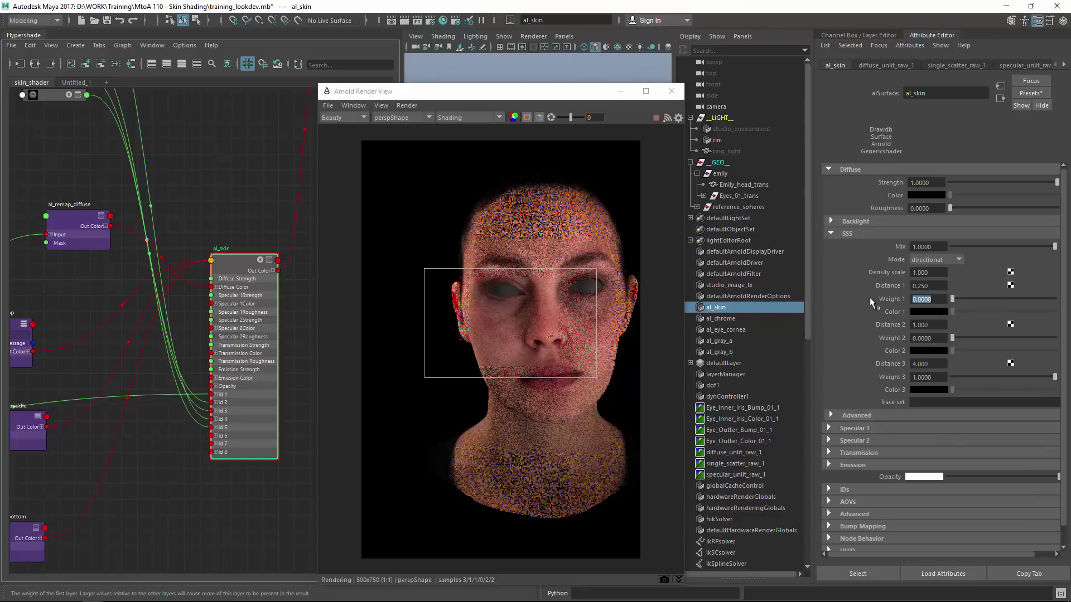
pyautogui.write('1')
pyautogui.press('Tab')
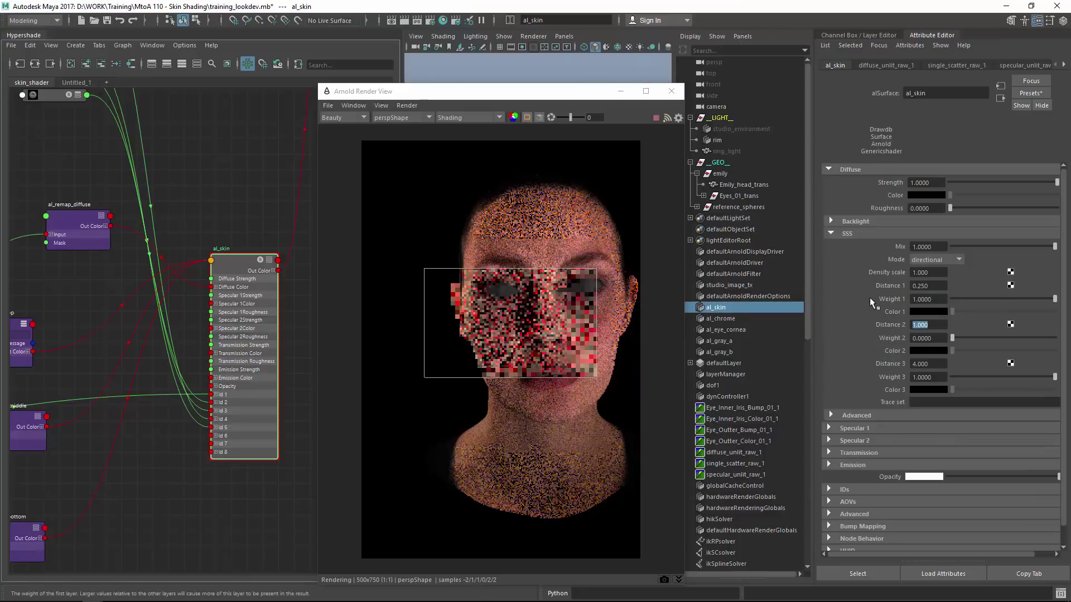
pyautogui.press('Tab')
pyautogui.write('1')
pyautogui.press('Return')
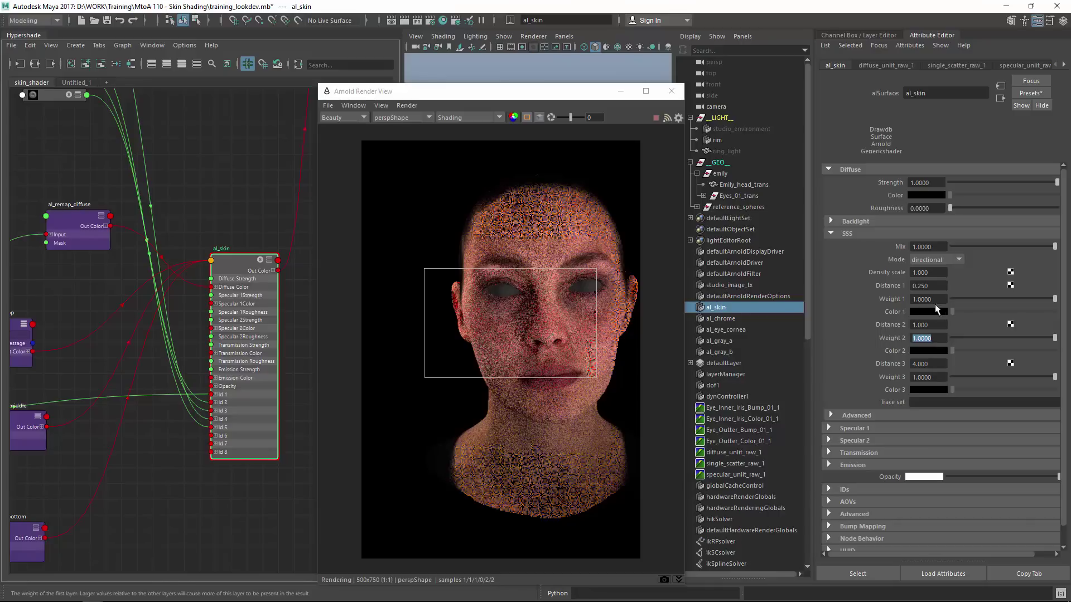
pyautogui.click(531, 404)
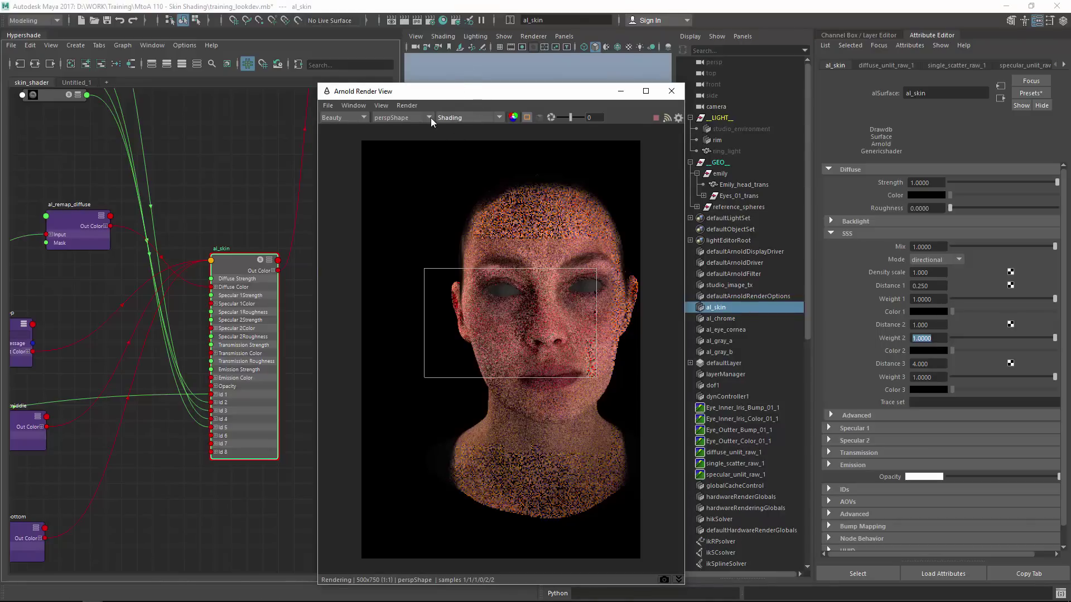
# Step: Render through the cameraShape camera with Progressive Refinement turned off
pyautogui.click(414, 119)
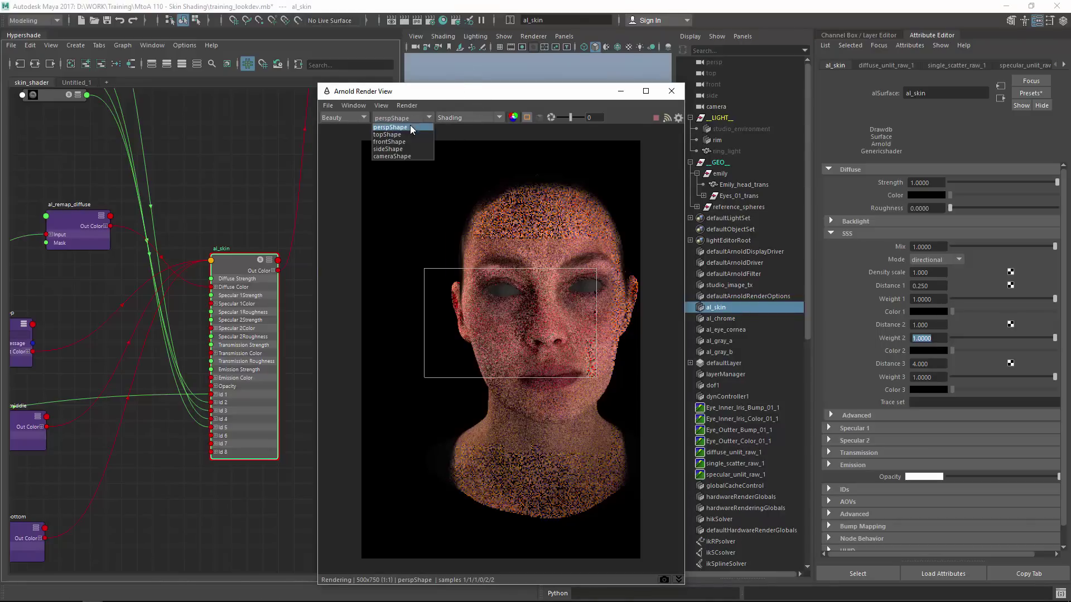
pyautogui.click(394, 156)
pyautogui.moveTo(420, 91); pyautogui.dragTo(403, 63)
pyautogui.click(391, 77)
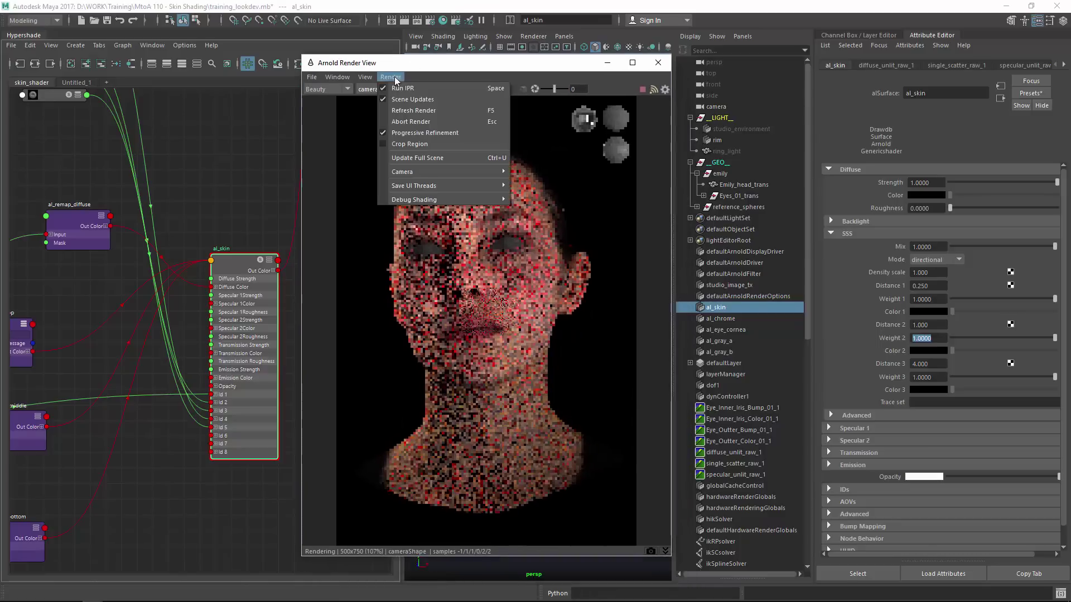
pyautogui.click(436, 135)
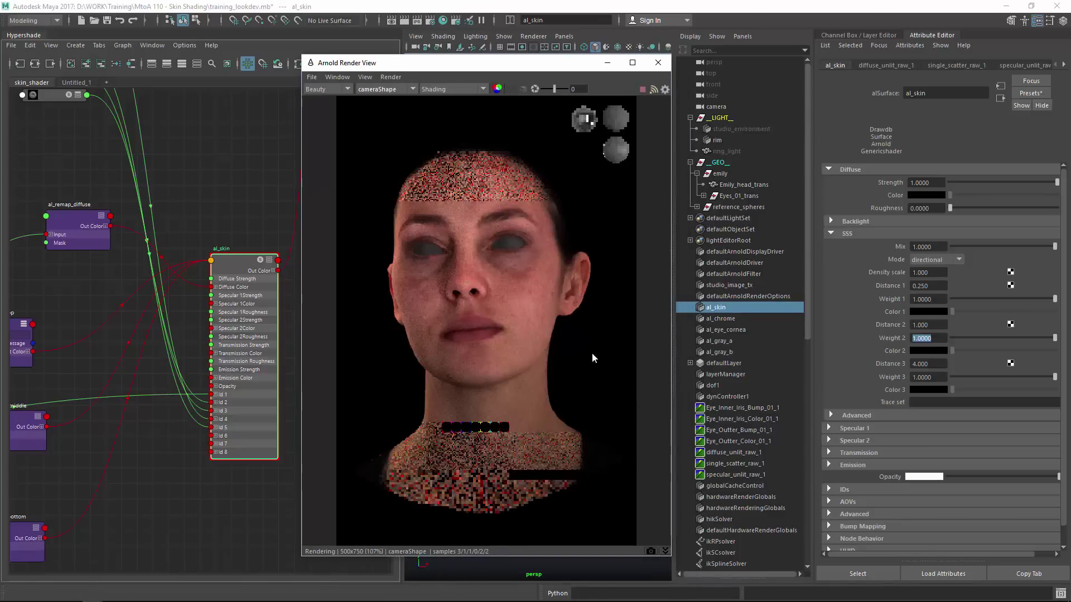
# Step: Lower al_skin's SSS Weight 3 to 0.8, test a crop region around the ear, then clear it
pyautogui.click(917, 326)
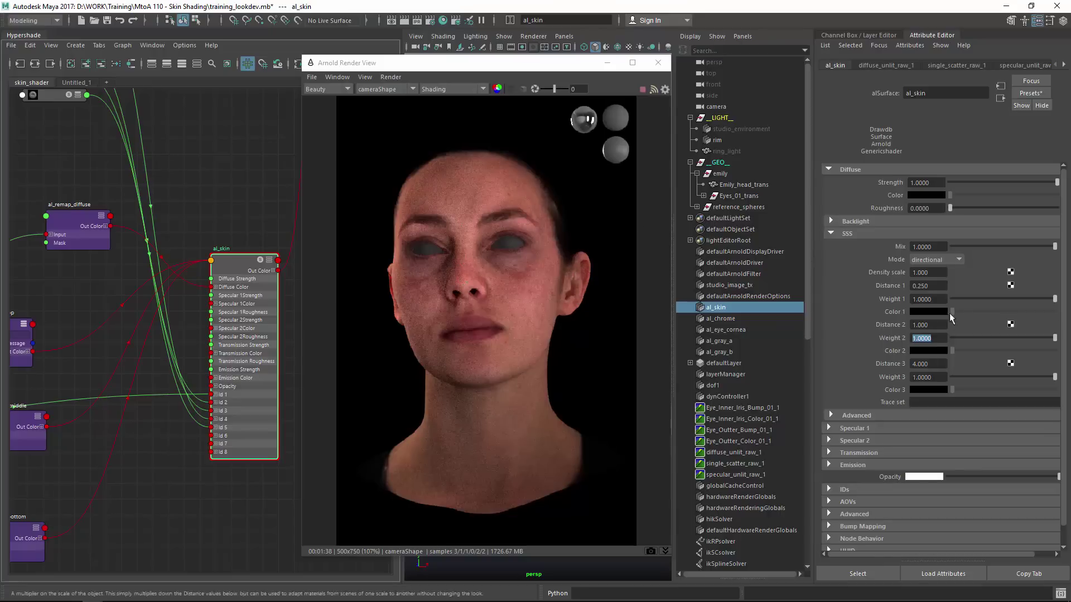
pyautogui.click(922, 377)
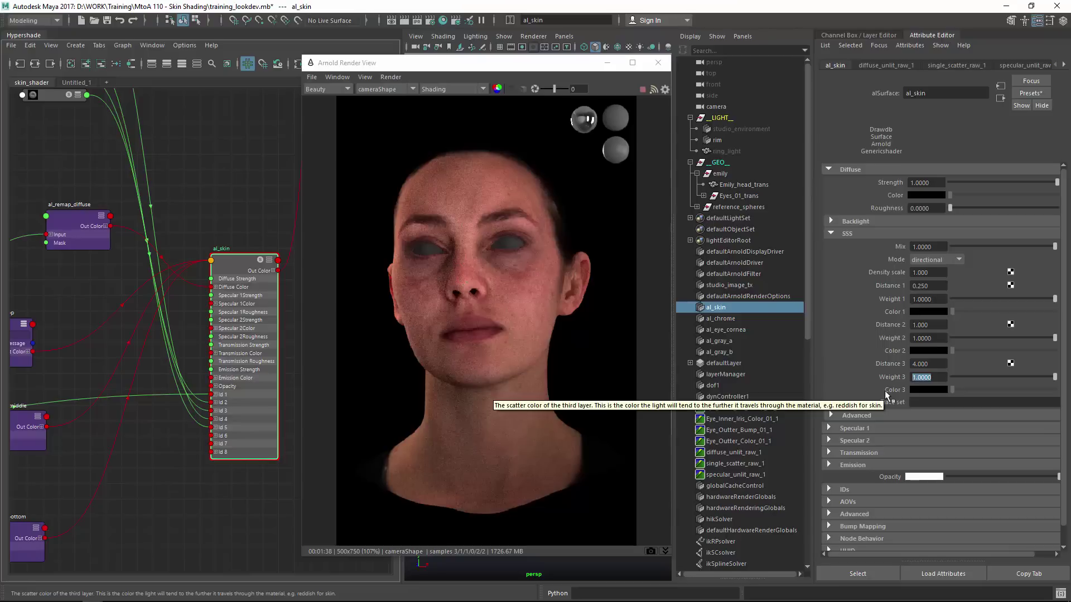
pyautogui.write('.8')
pyautogui.press('Return')
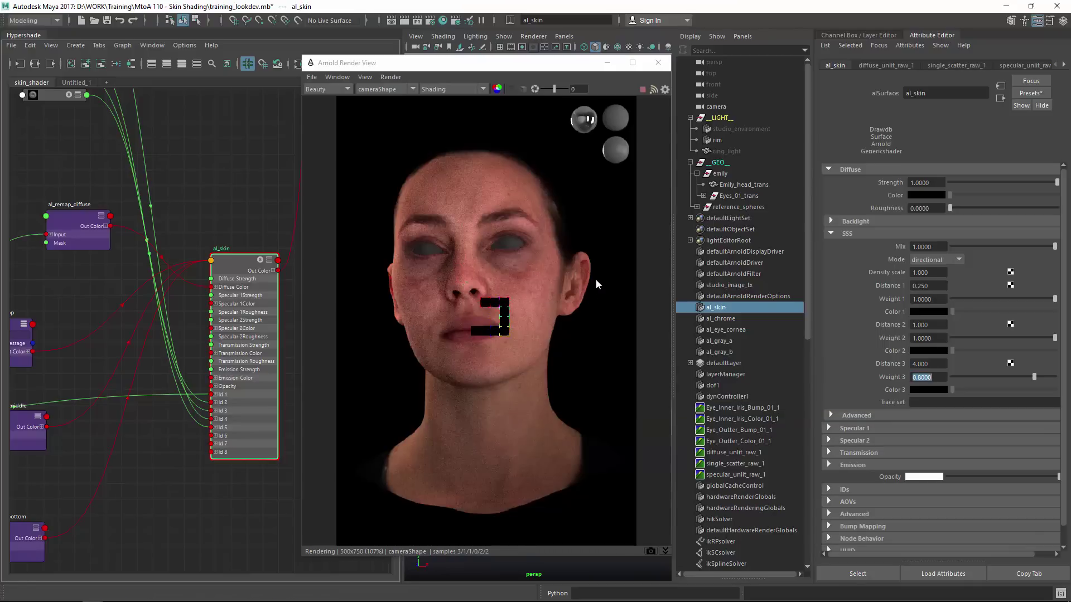
pyautogui.moveTo(600, 237); pyautogui.dragTo(559, 314)
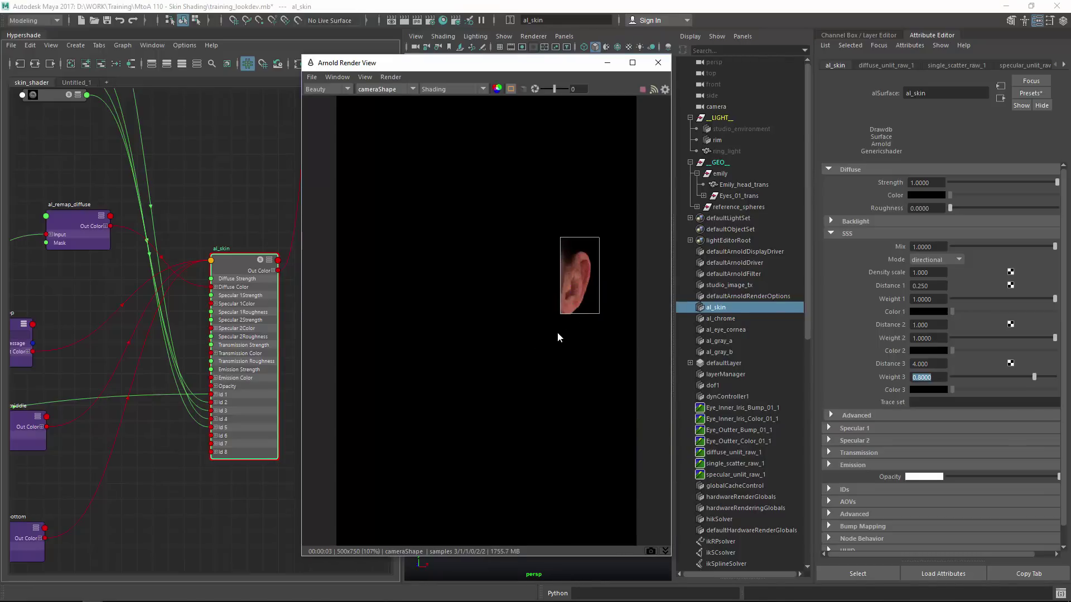
pyautogui.click(480, 329)
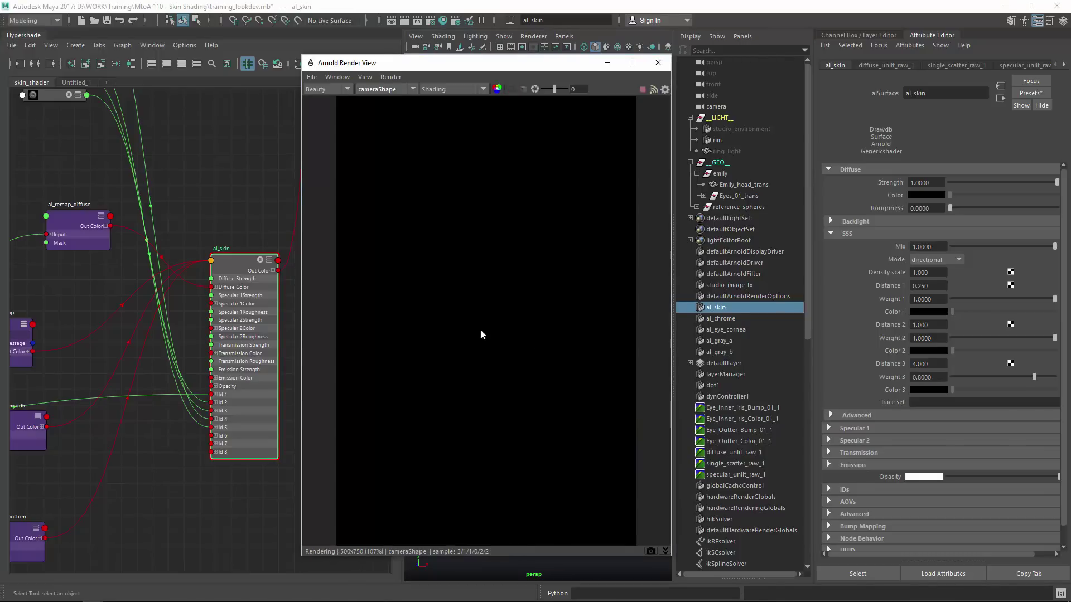
# Step: Set Arnold SSS samples to 2 with Camera AA 3, then collapse al_skin's SSS section
pyautogui.moveTo(581, 64)
pyautogui.mouseDown()
pyautogui.moveTo(669, 146)
pyautogui.moveTo(610, 90)
pyautogui.mouseUp()
pyautogui.click(430, 21)
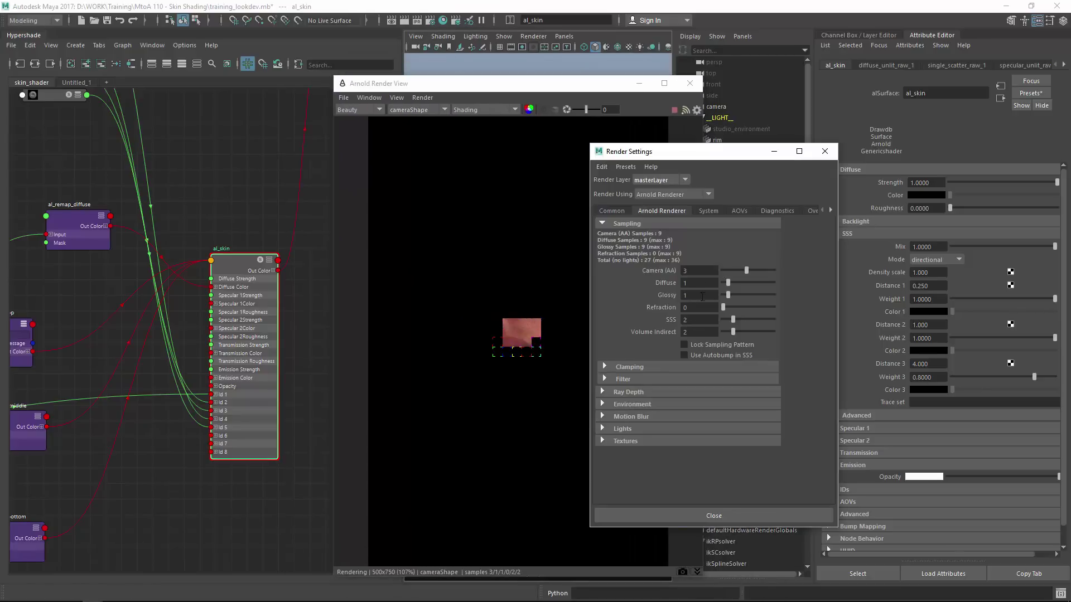
pyautogui.doubleClick(697, 319)
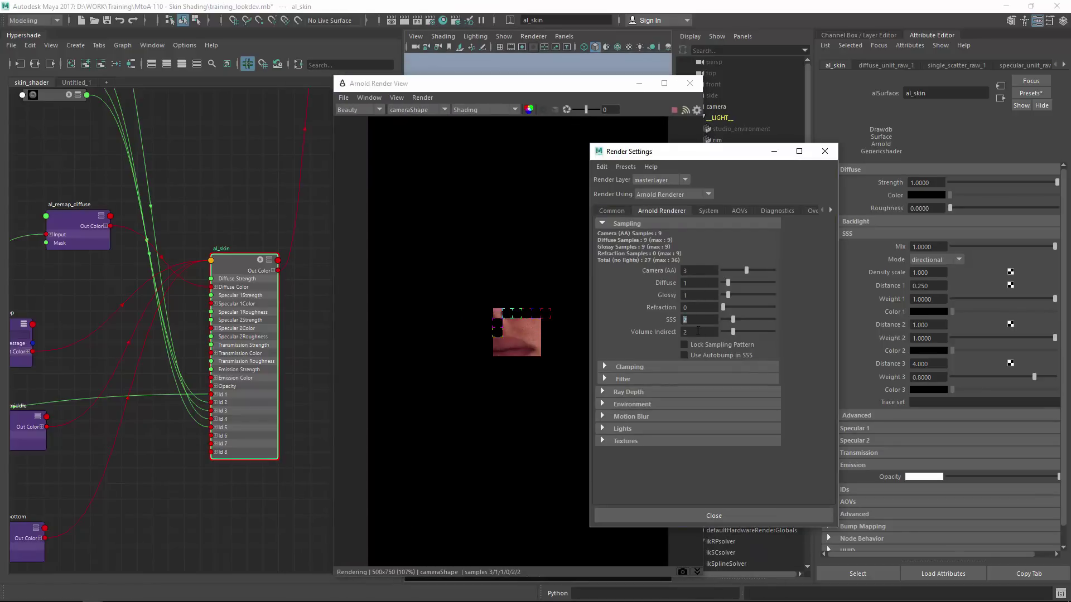
pyautogui.write('2')
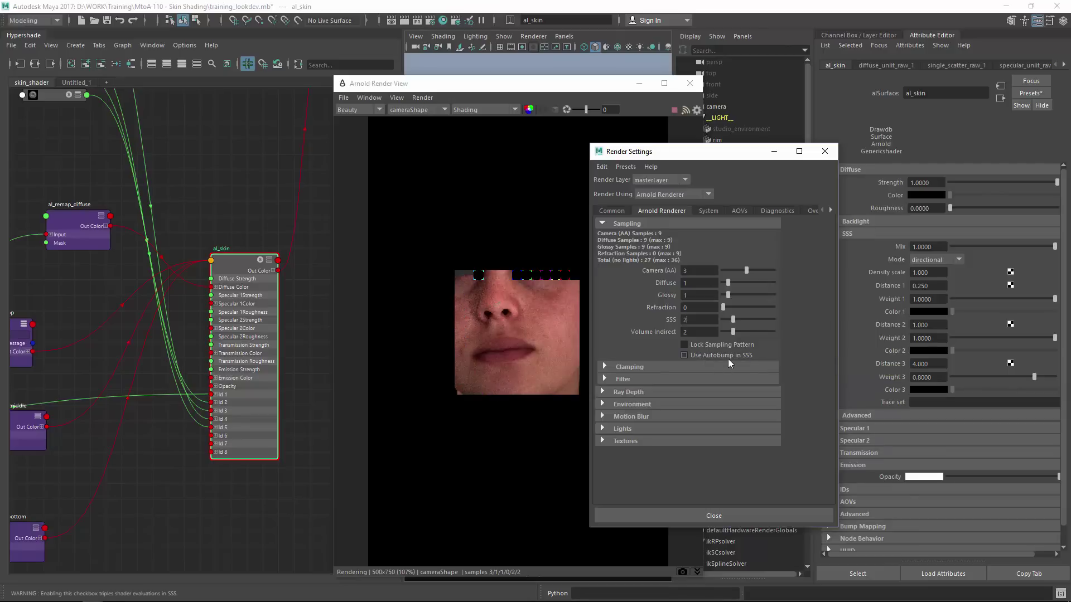
pyautogui.click(752, 320)
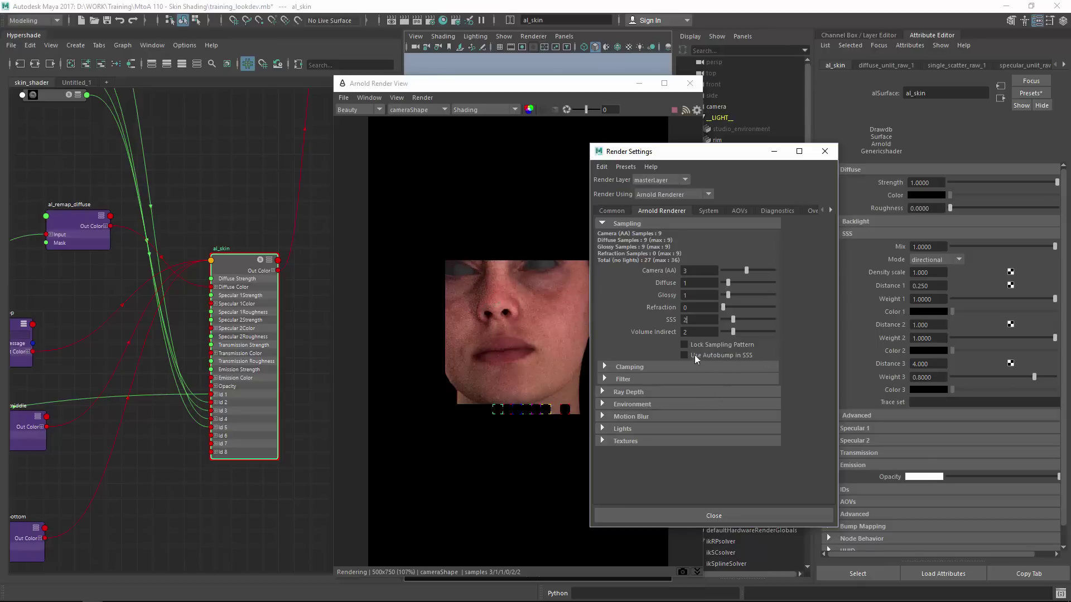
pyautogui.click(825, 152)
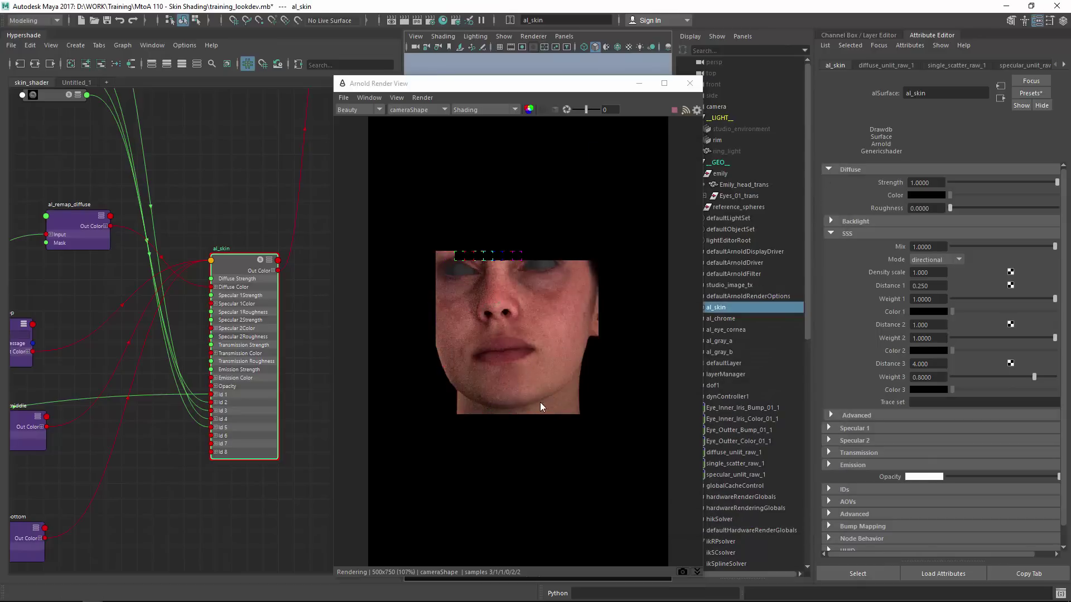
pyautogui.click(849, 232)
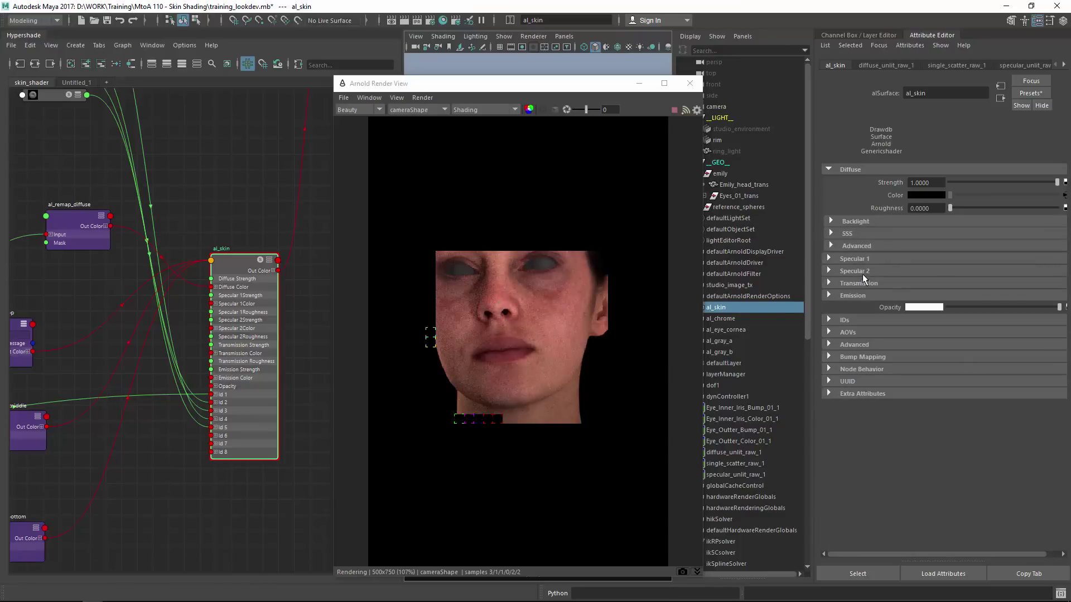
# Step: Turn off Crop Region in the Arnold Render View so the whole head renders
pyautogui.click(859, 260)
pyautogui.click(858, 259)
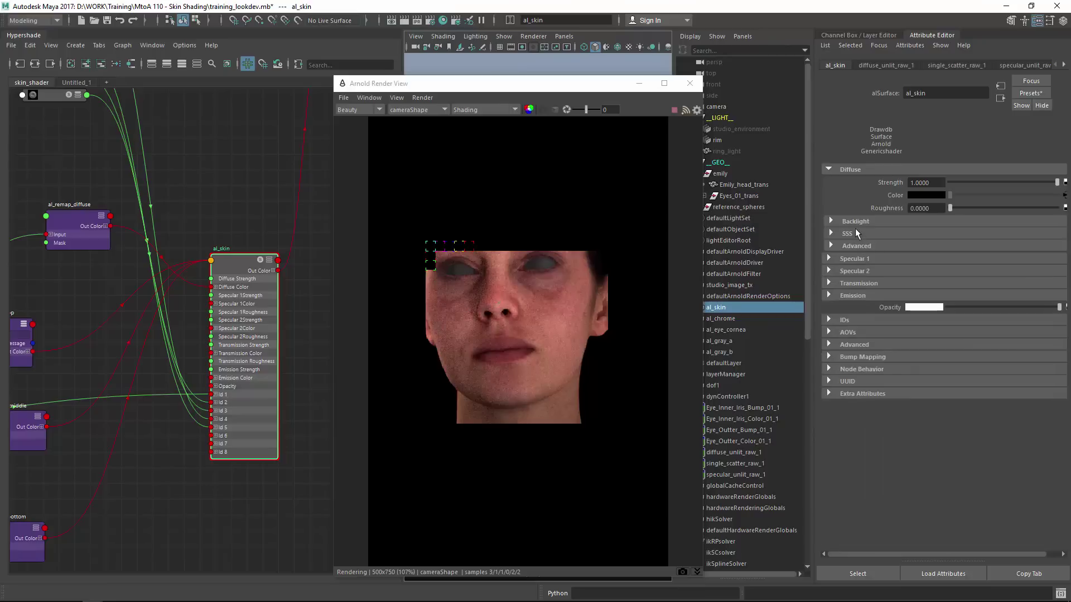
pyautogui.click(856, 233)
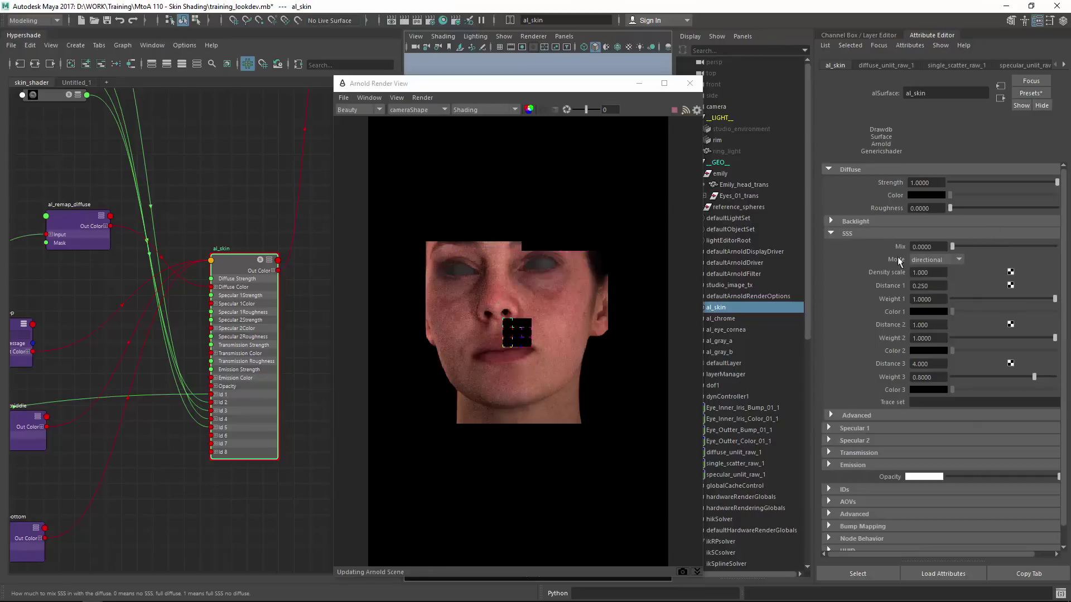
pyautogui.click(421, 98)
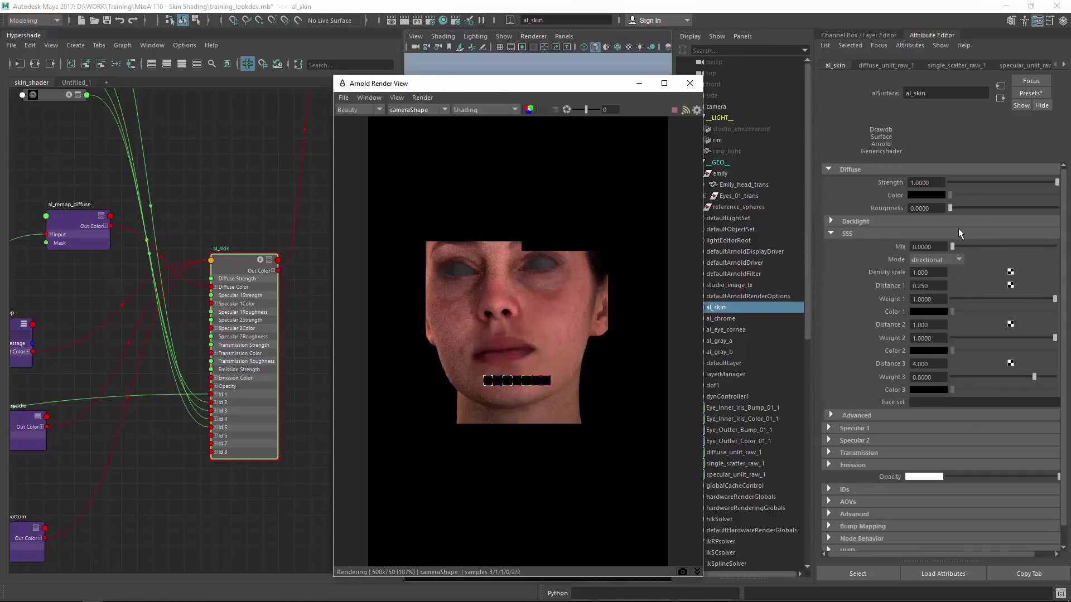
pyautogui.click(418, 98)
pyautogui.moveTo(446, 220)
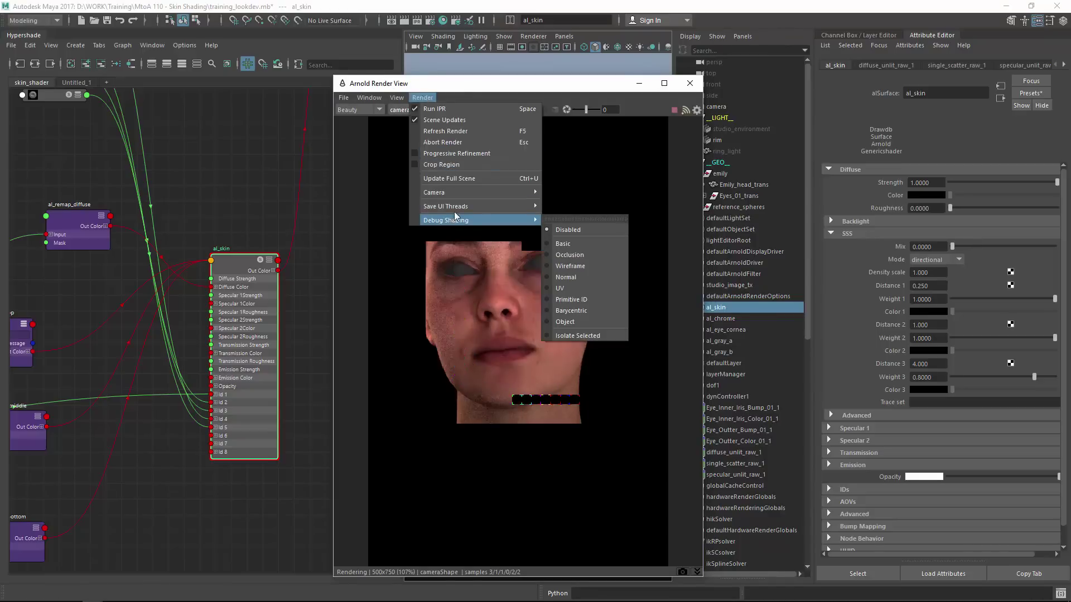
pyautogui.click(445, 164)
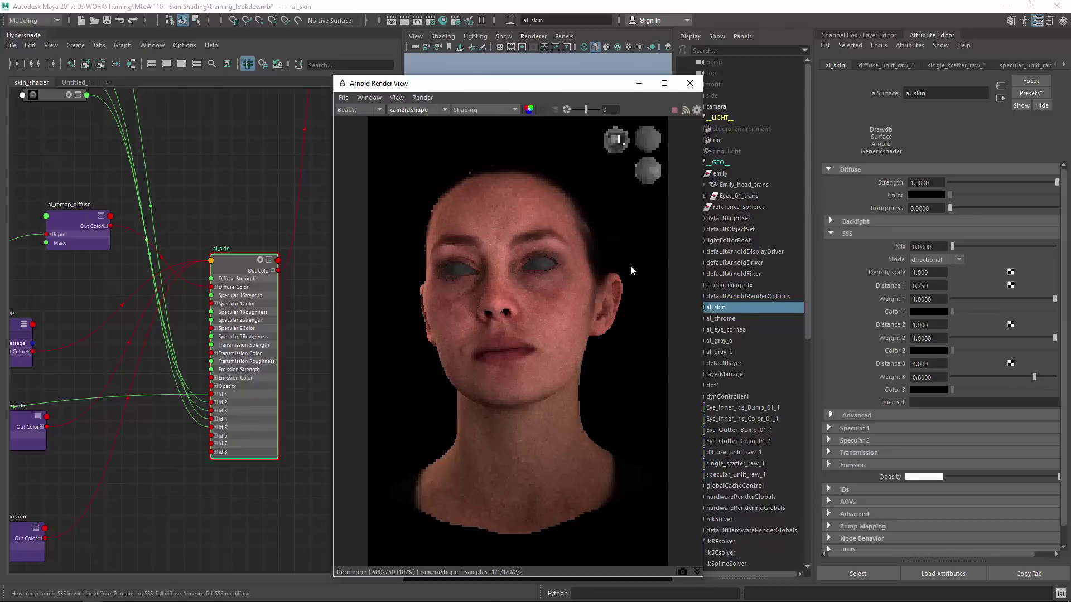
pyautogui.keyDown('alt'); pyautogui.moveTo(47, 96); pyautogui.dragTo(141, 225, button='middle'); pyautogui.keyUp('alt')
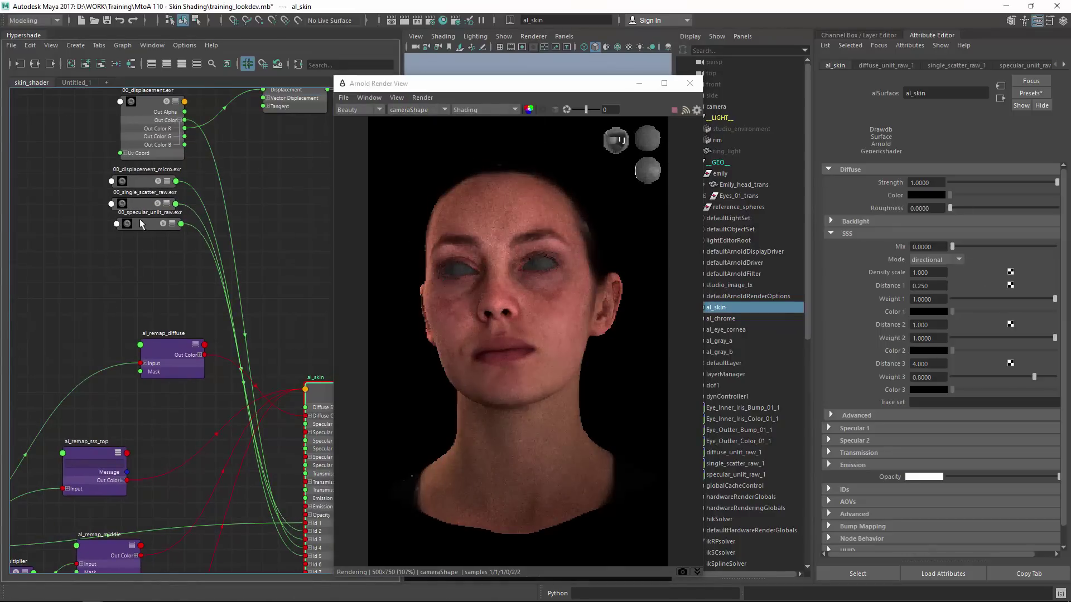
# Step: Move the specular texture node down beside al_skin in the node graph
pyautogui.moveTo(141, 224); pyautogui.dragTo(131, 250)
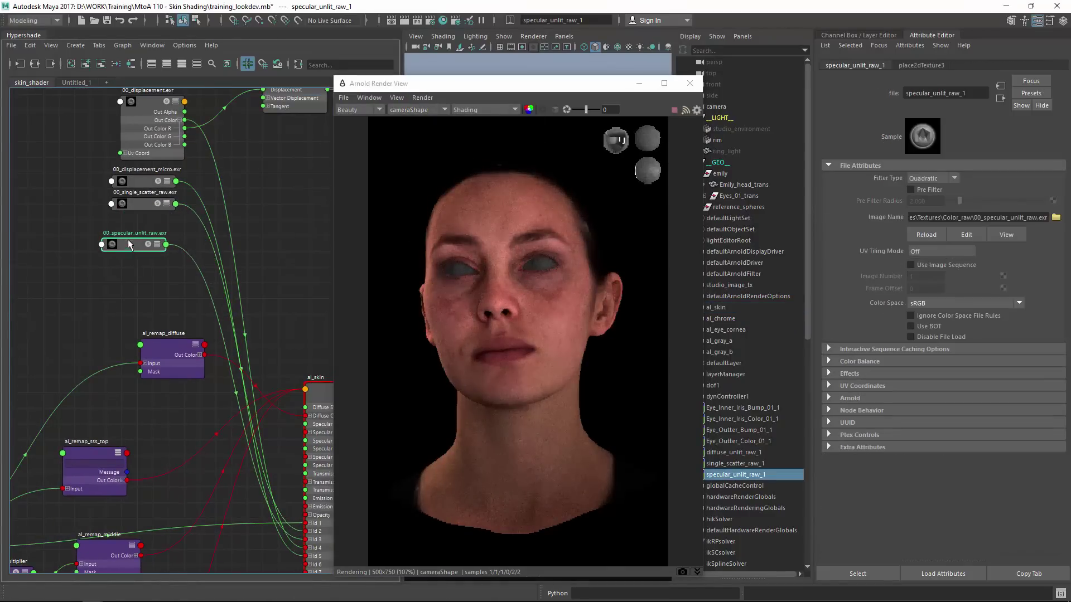
pyautogui.scroll(-3, 132, 246)
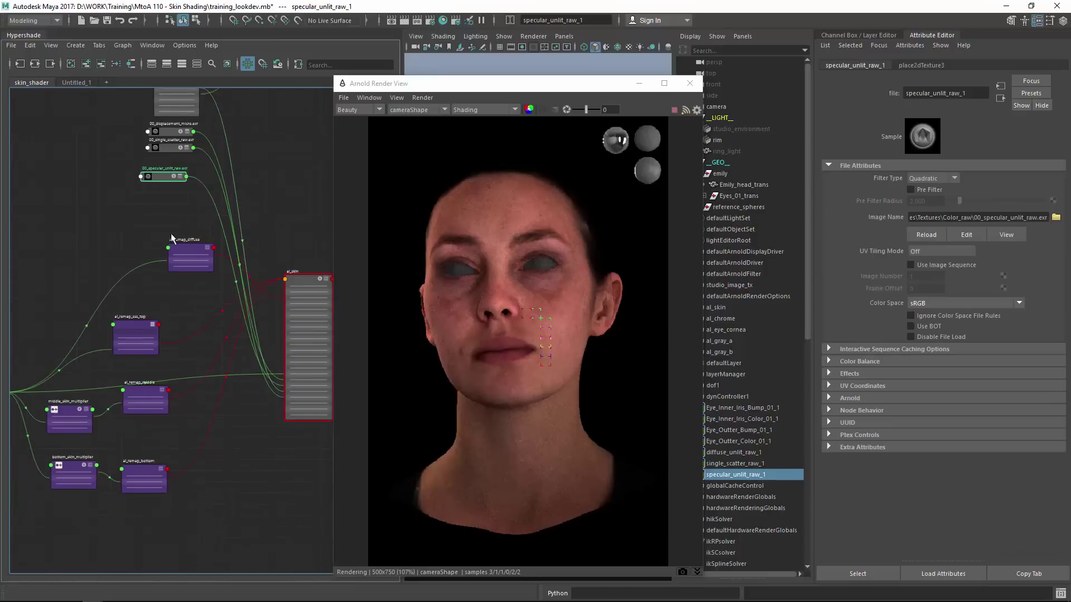
pyautogui.keyDown('alt'); pyautogui.moveTo(132, 246); pyautogui.dragTo(156, 160, button='middle'); pyautogui.keyUp('alt')
pyautogui.moveTo(156, 160)
pyautogui.mouseDown()
pyautogui.moveTo(217, 447)
pyautogui.moveTo(237, 432)
pyautogui.mouseUp()
pyautogui.scroll(2, 237, 433)
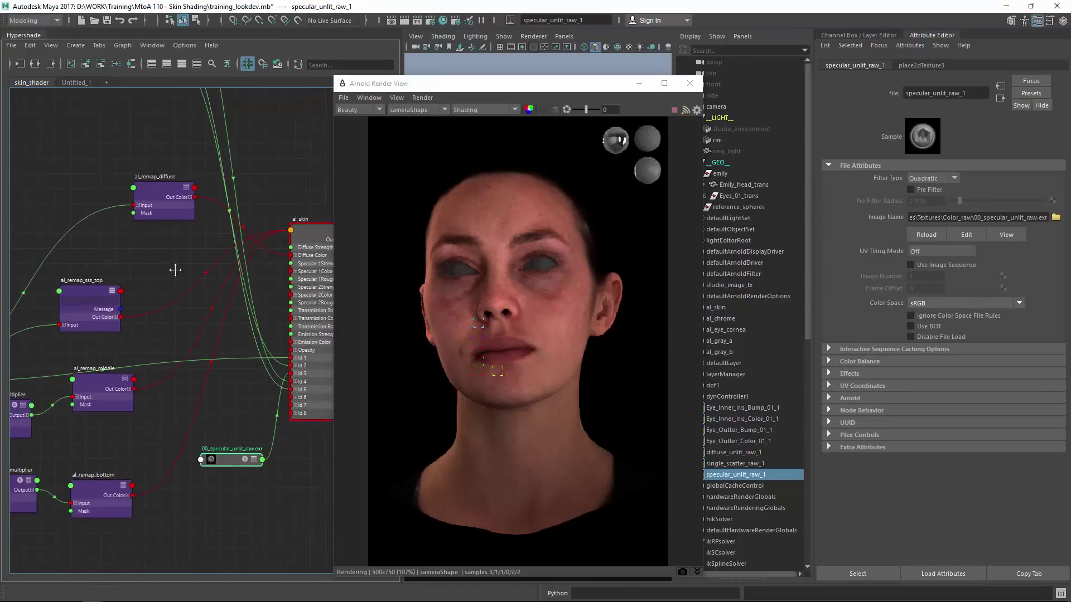
pyautogui.moveTo(326, 205)
pyautogui.keyDown('alt'); pyautogui.mouseDown(button='middle')
pyautogui.moveTo(221, 217)
pyautogui.moveTo(203, 310)
pyautogui.mouseUp(button='middle'); pyautogui.keyUp('alt')
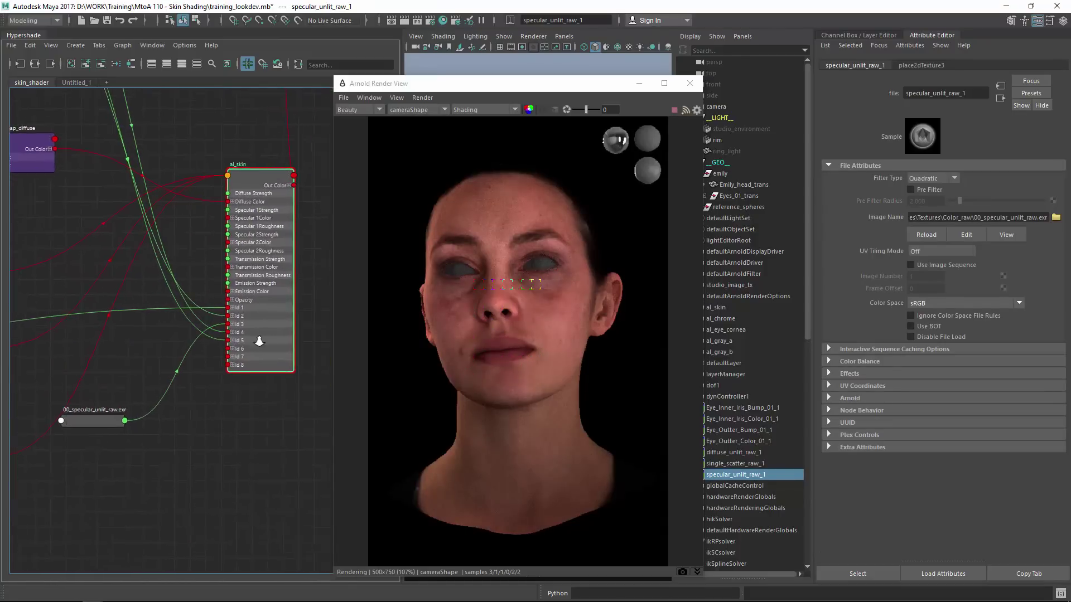
pyautogui.scroll(2, 245, 365)
pyautogui.keyDown('alt'); pyautogui.moveTo(246, 365); pyautogui.dragTo(306, 339, button='middle'); pyautogui.keyUp('alt')
pyautogui.click(253, 444)
# Step: Create an alRemapFloat node through the Tab node search and close the Arnold render view
pyautogui.press('Tab')
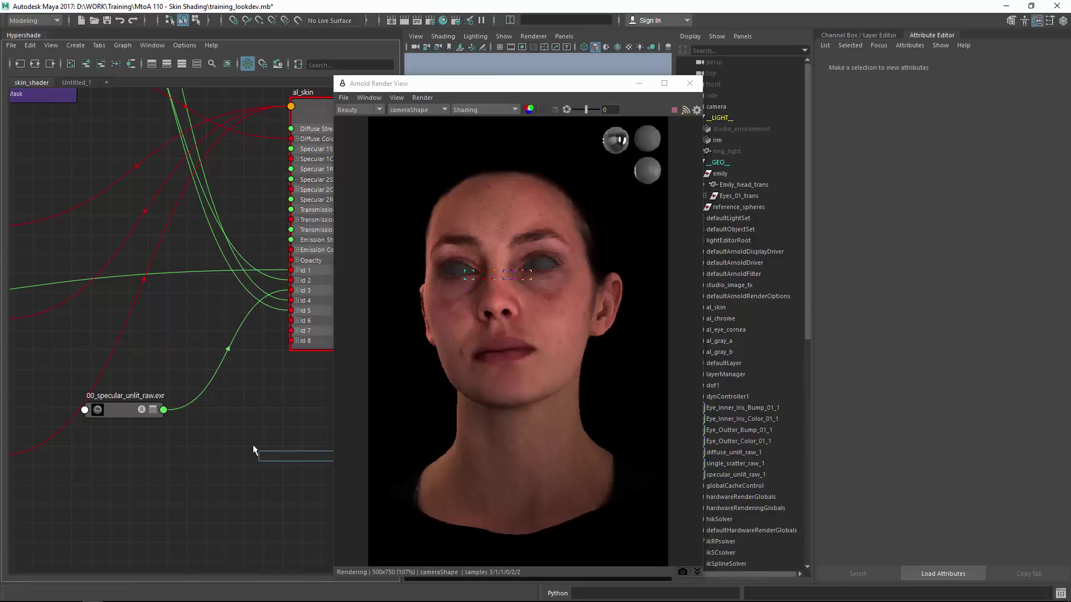
pyautogui.write('alrem')
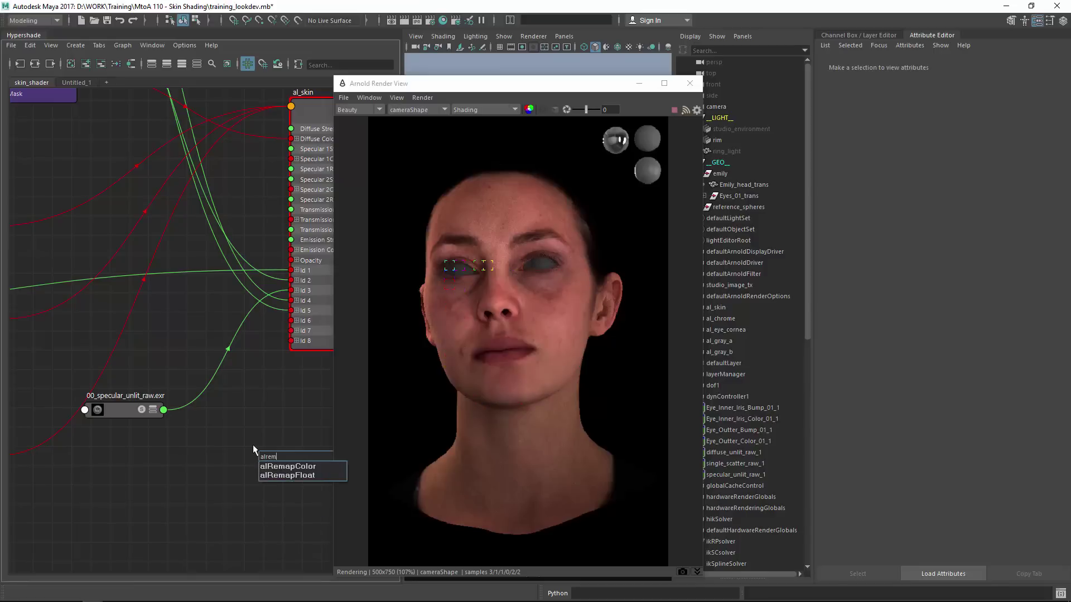
pyautogui.press('Down')
pyautogui.press('Down')
pyautogui.press('Return')
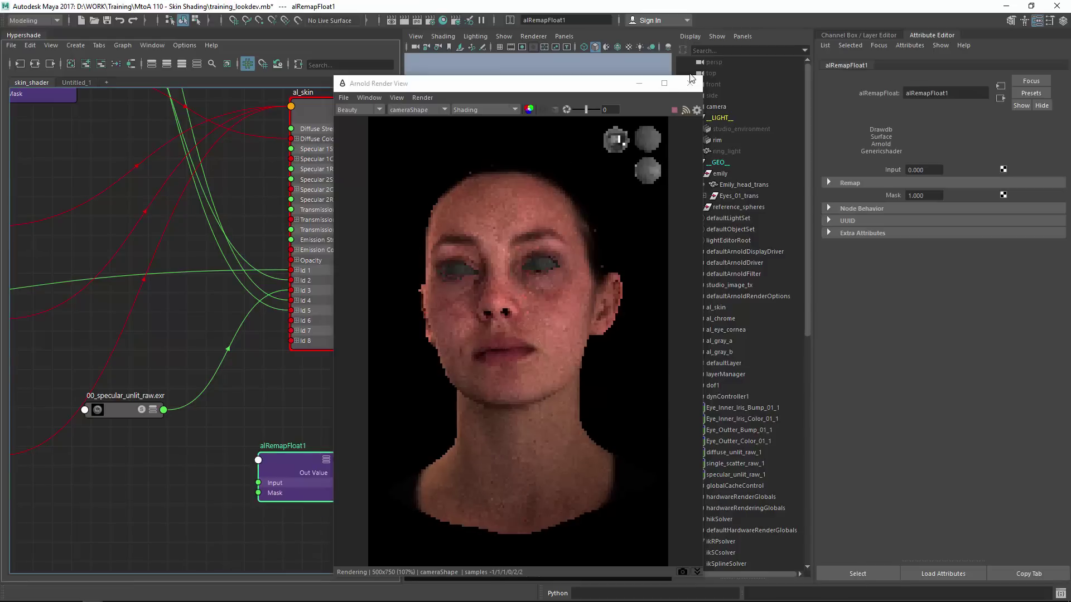
pyautogui.click(691, 83)
pyautogui.moveTo(262, 463)
pyautogui.mouseDown()
pyautogui.moveTo(238, 418)
pyautogui.moveTo(270, 401)
pyautogui.mouseUp()
# Step: Connect the specular texture's Out Color R to alRemapFloat1 Input, and its Out Value to Specular 1Strength
pyautogui.click(137, 413)
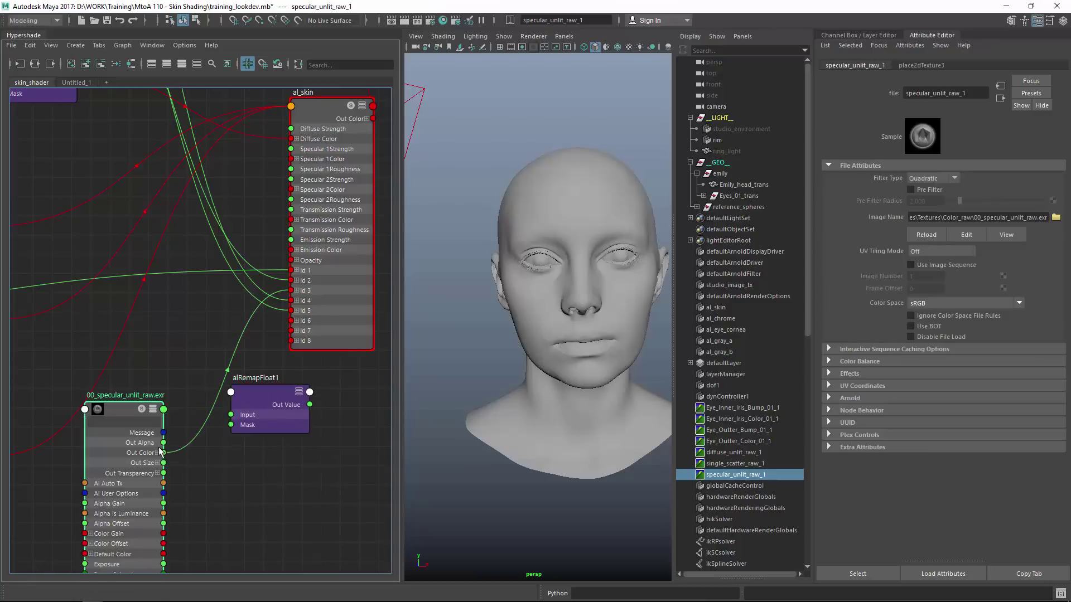
pyautogui.moveTo(163, 463); pyautogui.dragTo(231, 415)
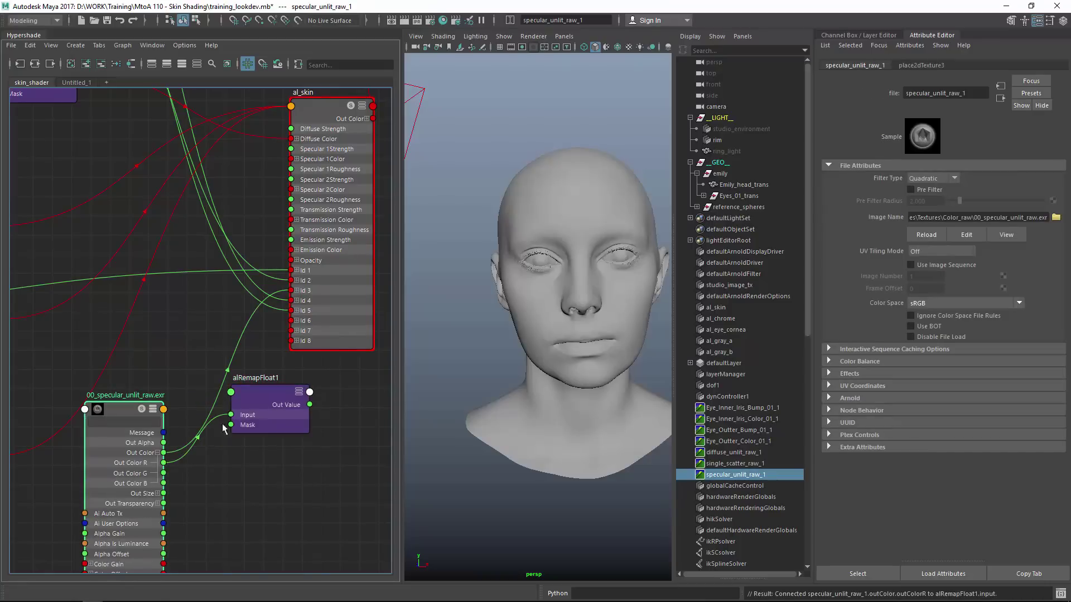
pyautogui.press('1')
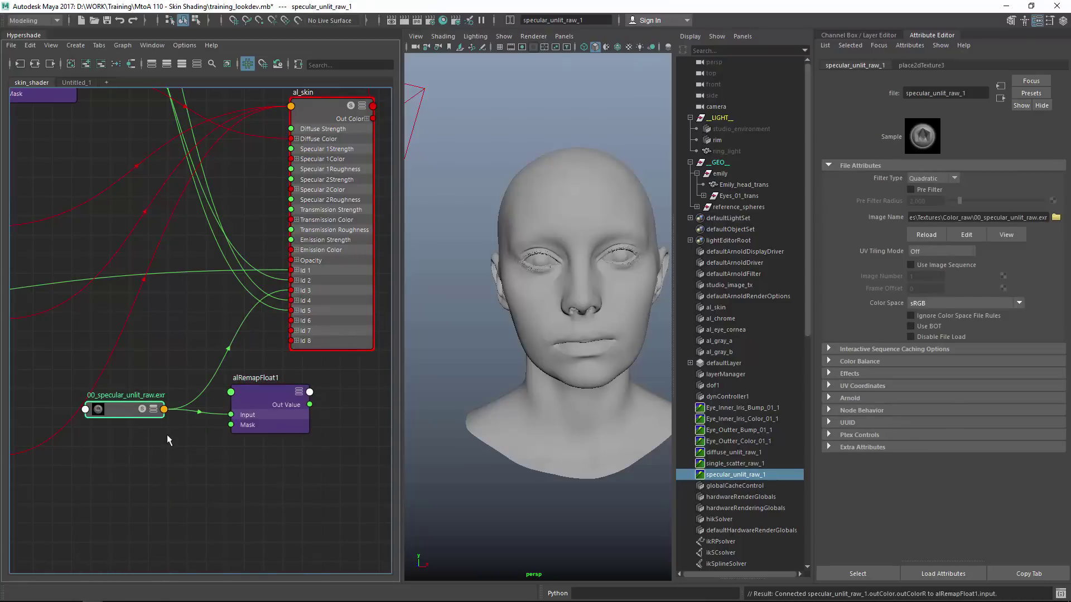
pyautogui.keyDown('alt'); pyautogui.moveTo(265, 379); pyautogui.dragTo(263, 447, button='middle'); pyautogui.keyUp('alt')
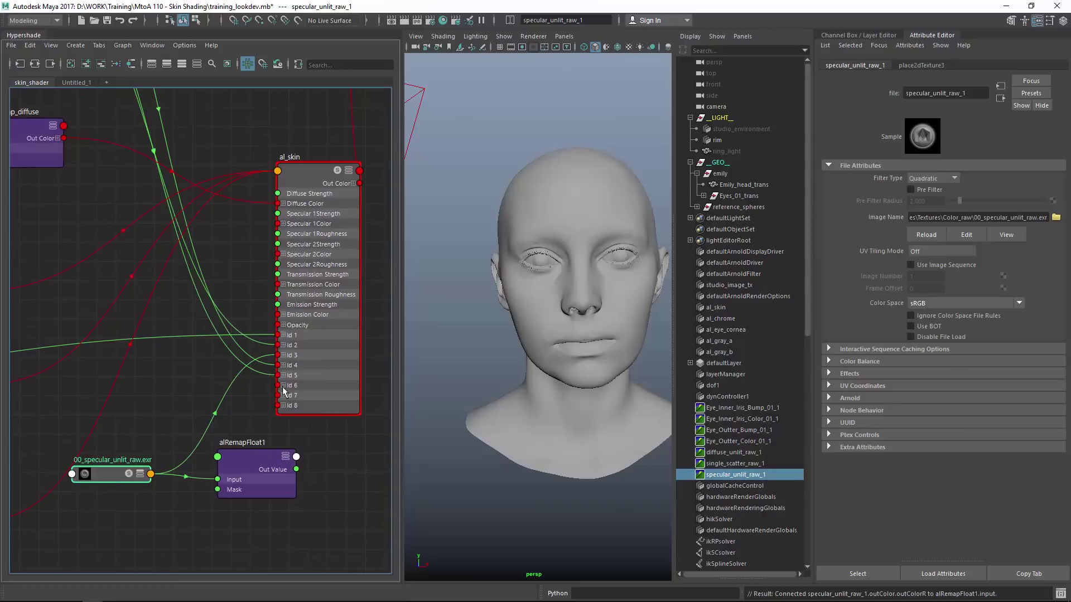
pyautogui.moveTo(112, 475); pyautogui.dragTo(99, 497)
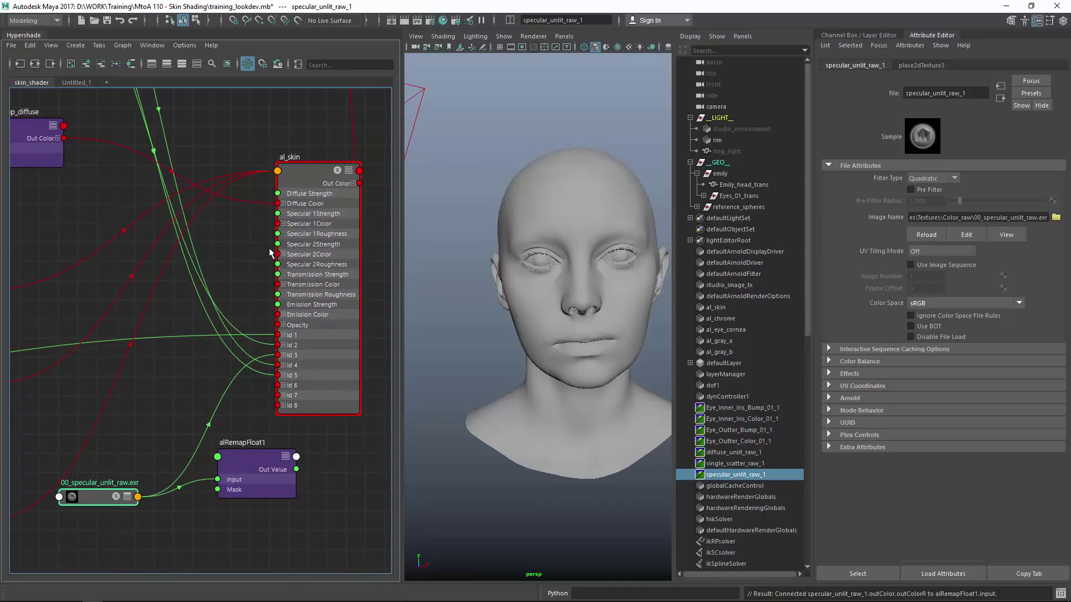
pyautogui.moveTo(301, 470); pyautogui.dragTo(277, 213)
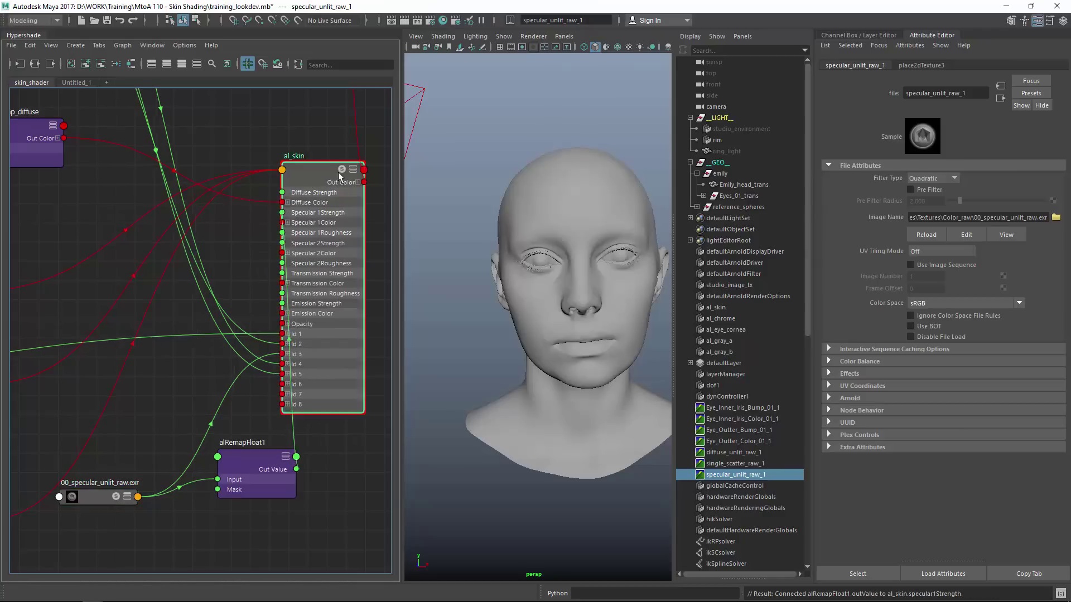
pyautogui.moveTo(318, 178); pyautogui.dragTo(370, 174)
# Step: Tidy the alRemapFloat1 and specular texture node layout around al_skin
pyautogui.moveTo(262, 474); pyautogui.dragTo(211, 418)
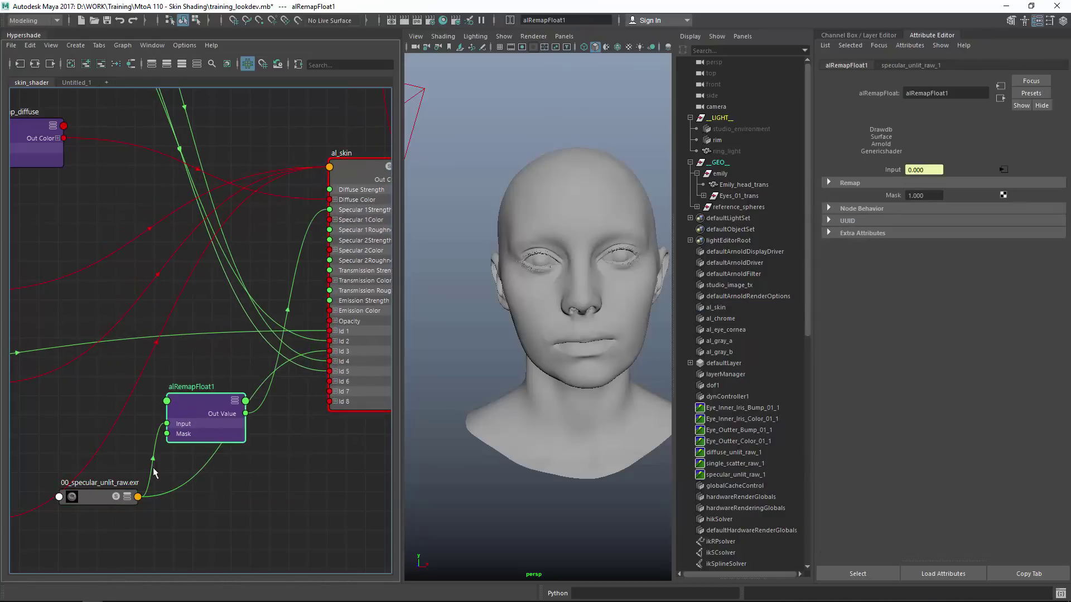
pyautogui.moveTo(79, 495); pyautogui.dragTo(44, 483)
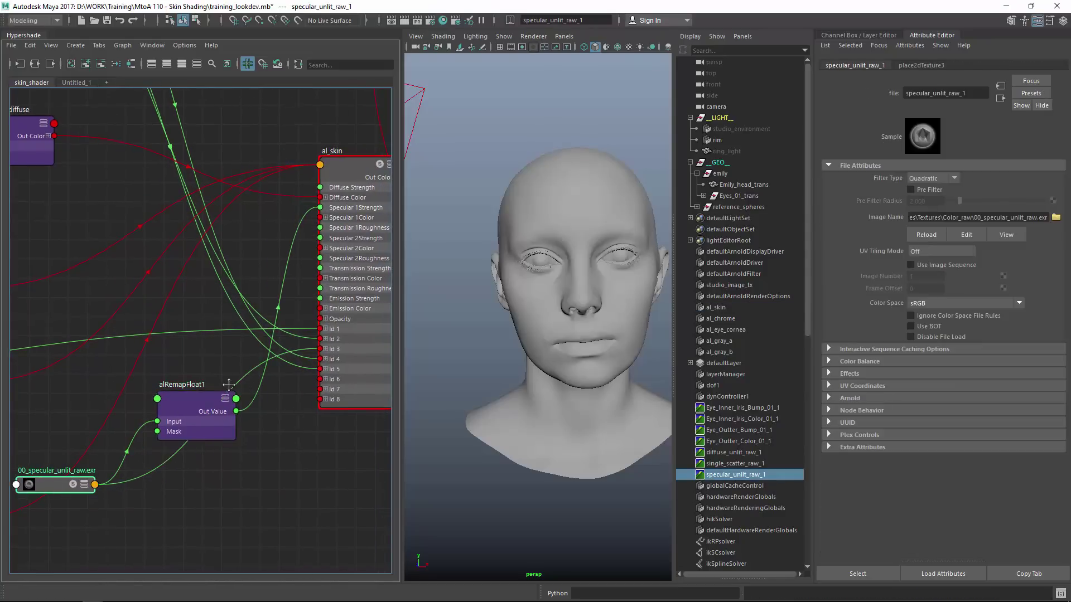
pyautogui.moveTo(229, 384); pyautogui.dragTo(164, 403, button='middle')
pyautogui.click(275, 482)
pyautogui.click(277, 184)
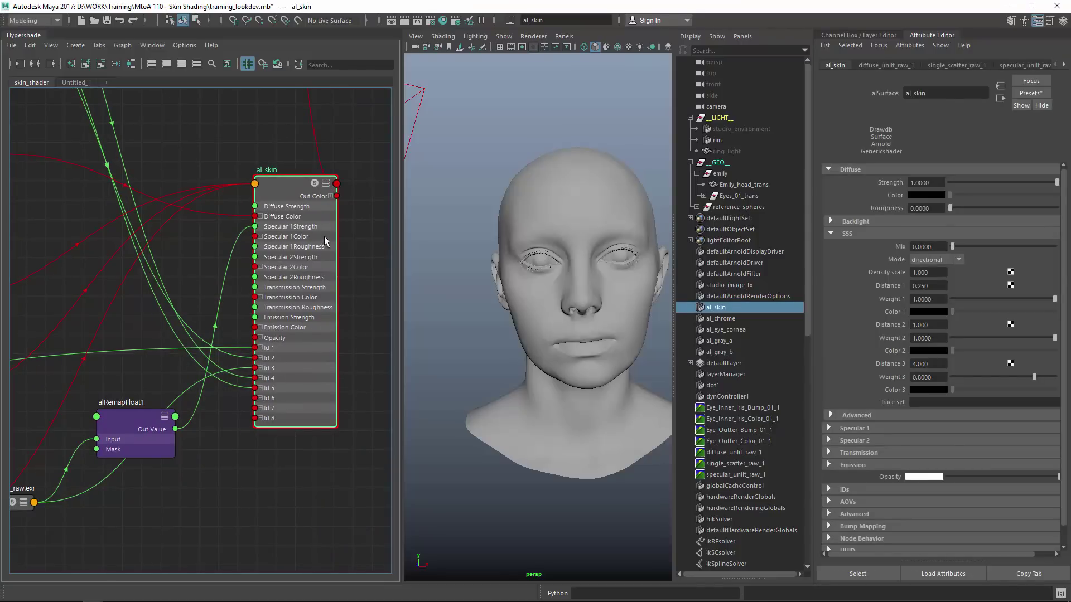
pyautogui.keyDown('alt'); pyautogui.moveTo(324, 240); pyautogui.dragTo(298, 257, button='right'); pyautogui.keyUp('alt')
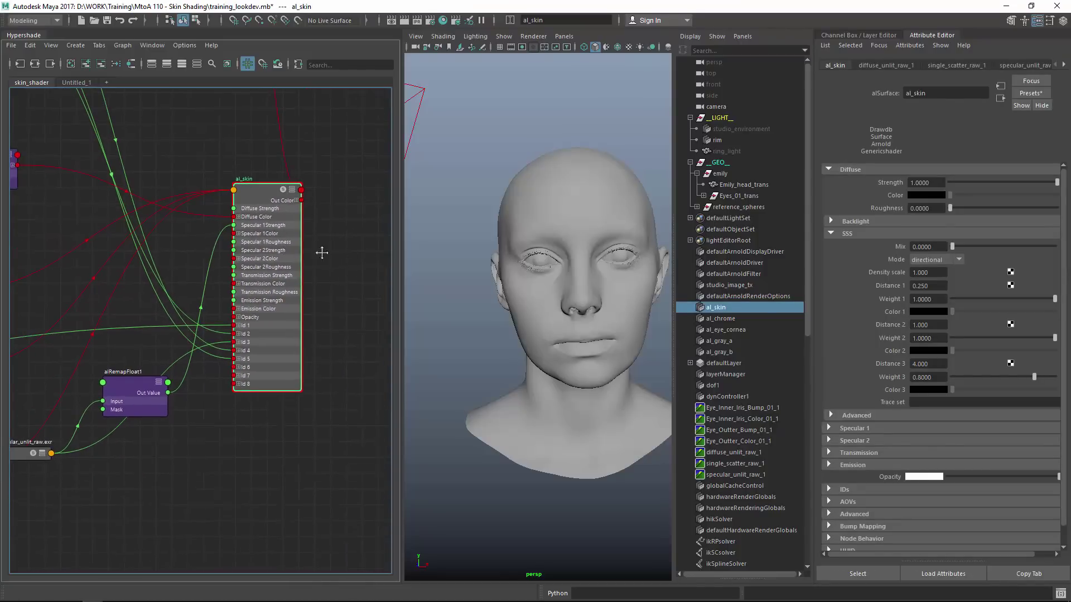
pyautogui.keyDown('alt'); pyautogui.moveTo(322, 253); pyautogui.dragTo(326, 279, button='middle'); pyautogui.keyUp('alt')
pyautogui.click(321, 278)
pyautogui.press('Tab')
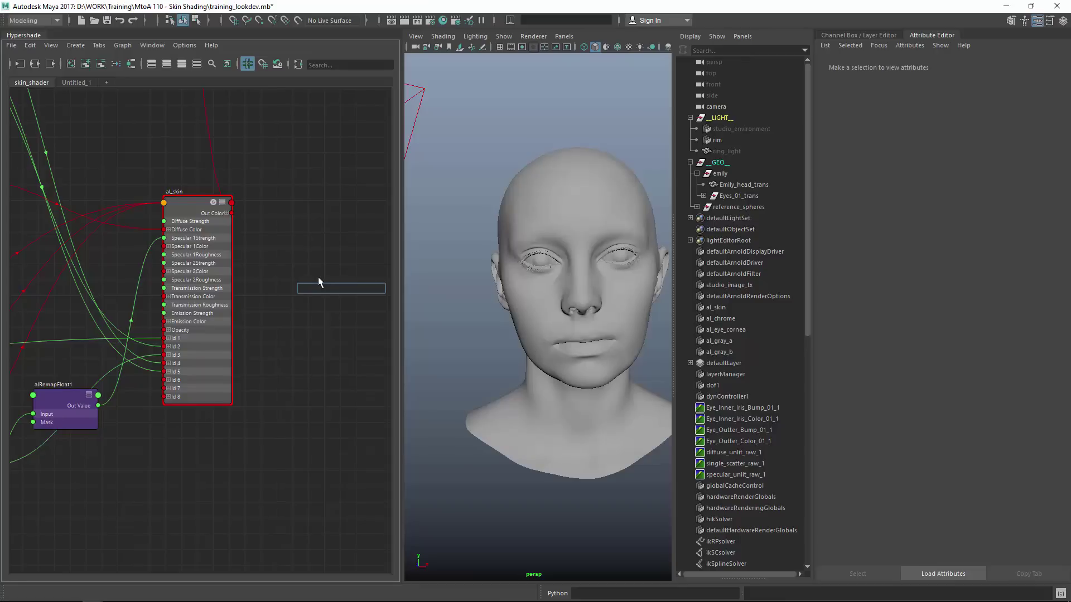
# Step: Create an aiStandard shader node from the quick node-creation field
pyautogui.write('aist')
pyautogui.press('Down')
pyautogui.press('Return')
pyautogui.scroll(1, 311, 312)
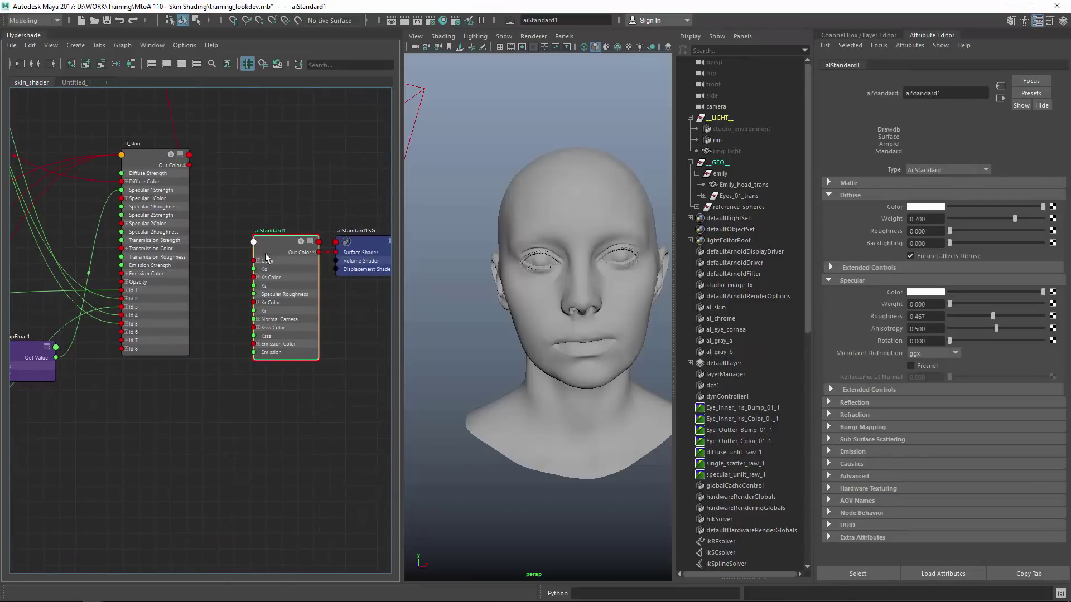
pyautogui.scroll(1, 268, 261)
pyautogui.scroll(-1, 262, 383)
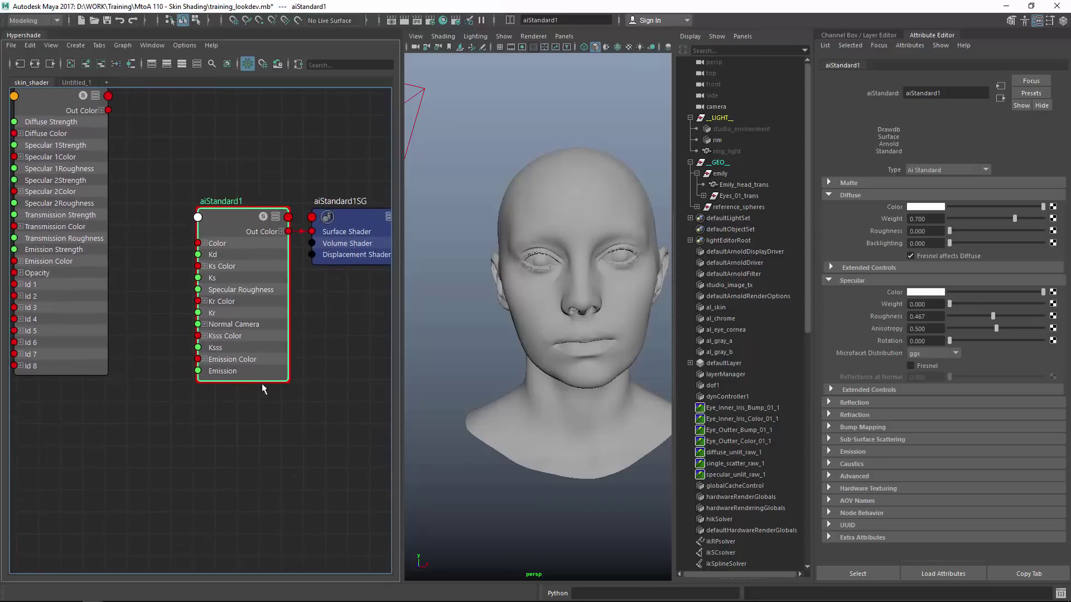
pyautogui.scroll(-1, 273, 379)
# Step: Search for a blendColors node in the quick node-creation field
pyautogui.click(270, 386)
pyautogui.press('Tab')
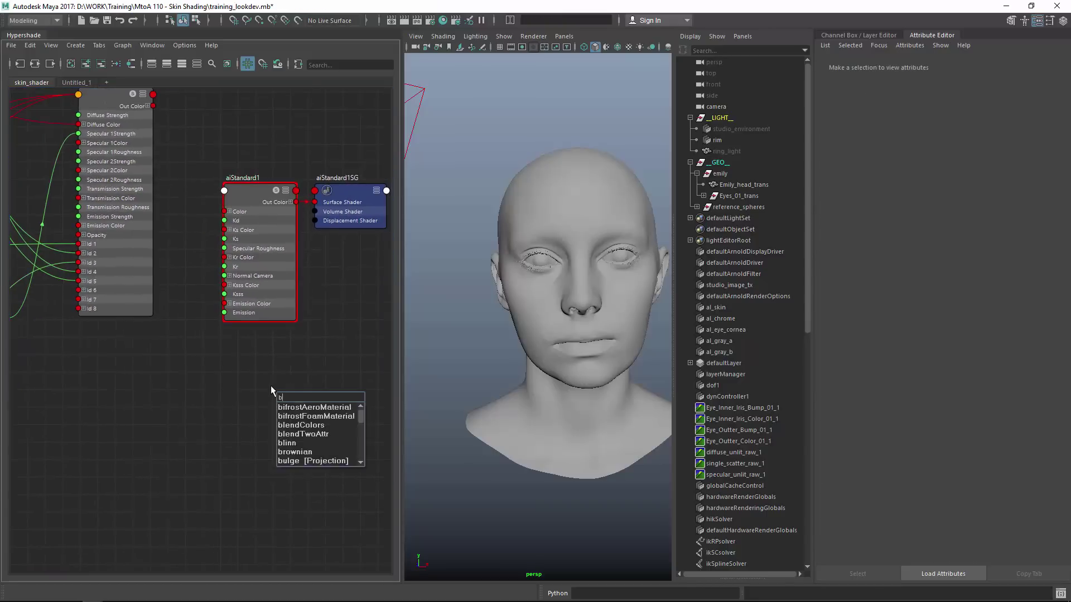
pyautogui.write('blendColors')
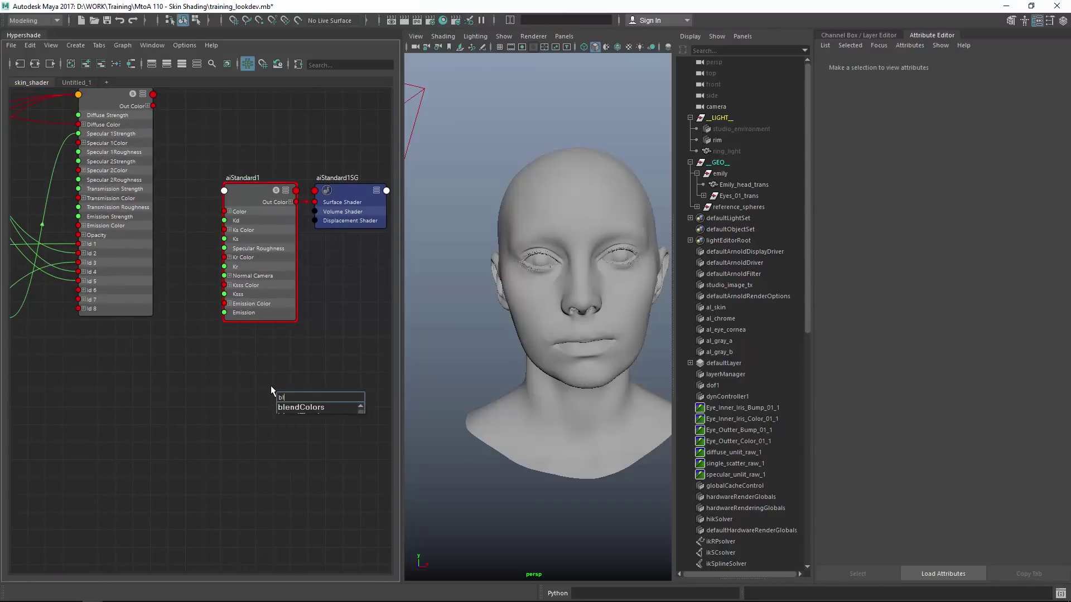
pyautogui.press('Return')
pyautogui.click(282, 210)
# Step: Add Kr, Ks, Ksss and Kt Color to aiStandard1's custom attribute list
pyautogui.rightClick(273, 203)
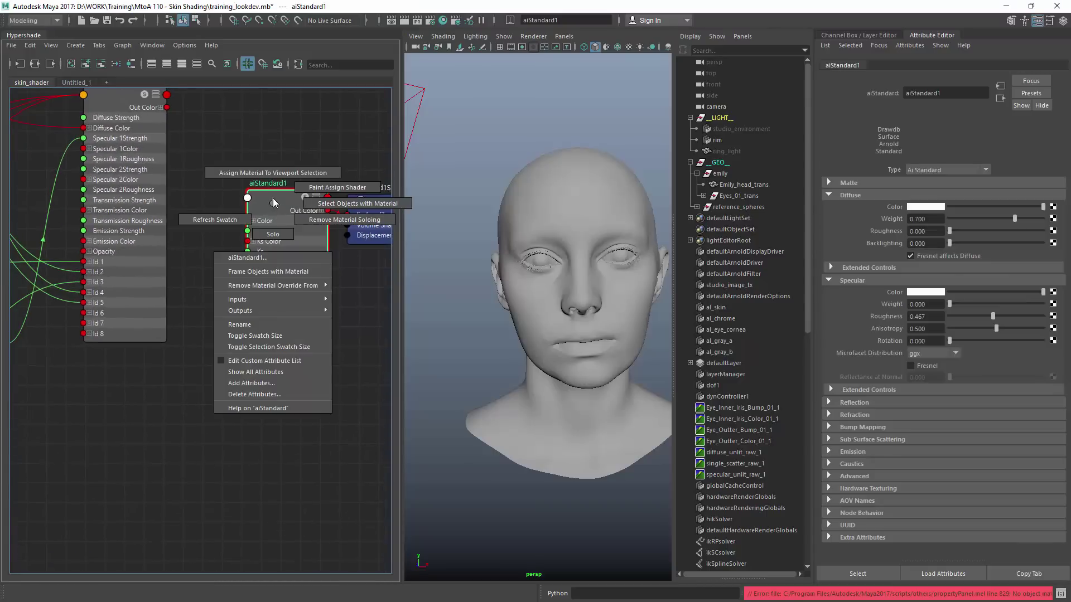
pyautogui.rightClick(281, 200)
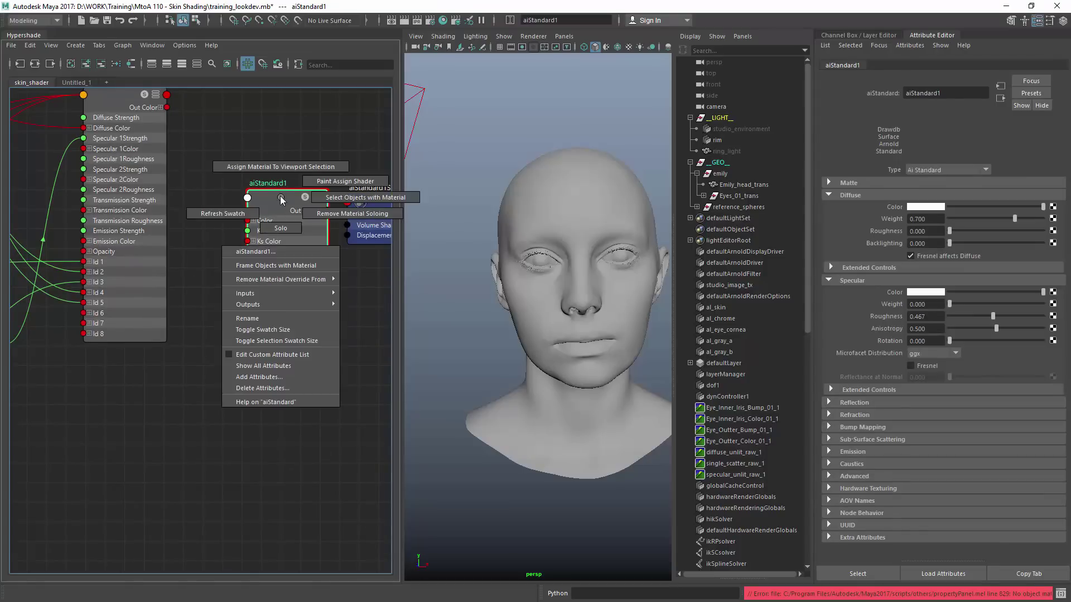
pyautogui.click(274, 354)
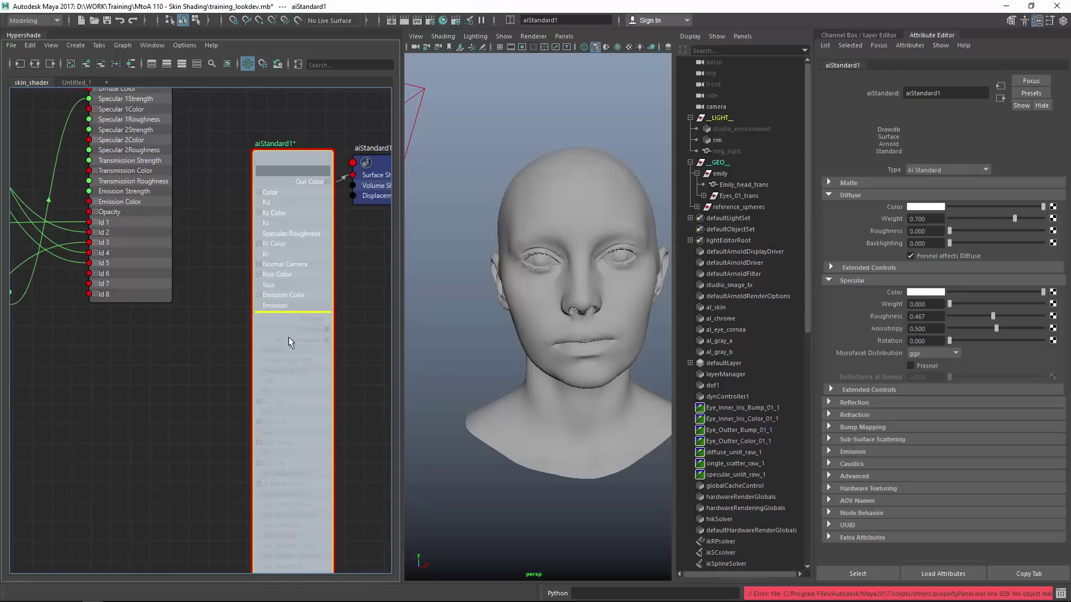
pyautogui.keyDown('alt'); pyautogui.moveTo(289, 337); pyautogui.dragTo(286, 231, button='middle'); pyautogui.keyUp('alt')
pyautogui.click(285, 295)
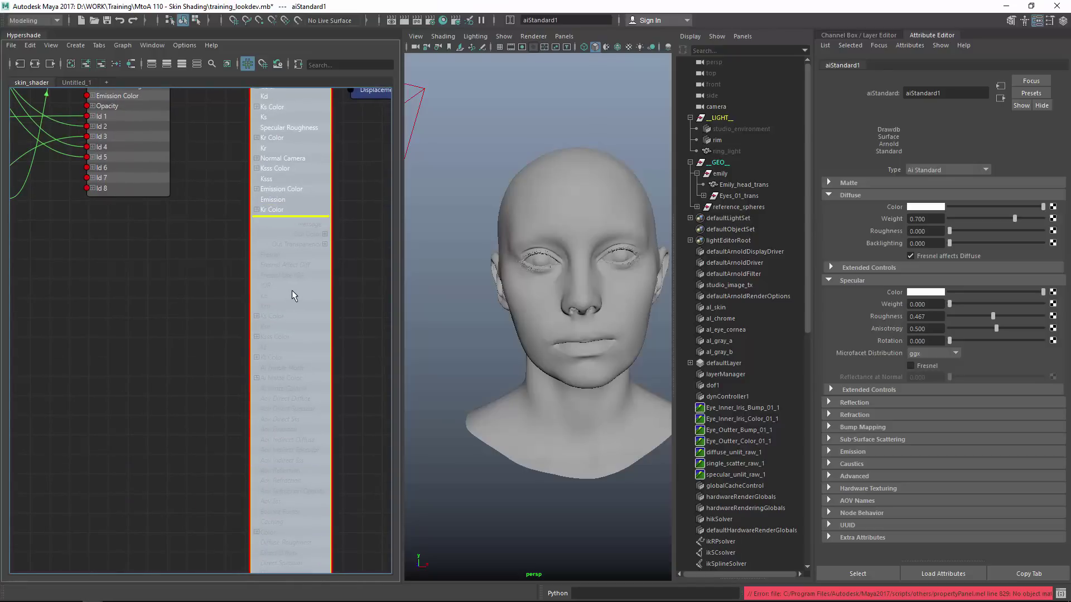
pyautogui.click(283, 318)
pyautogui.click(286, 346)
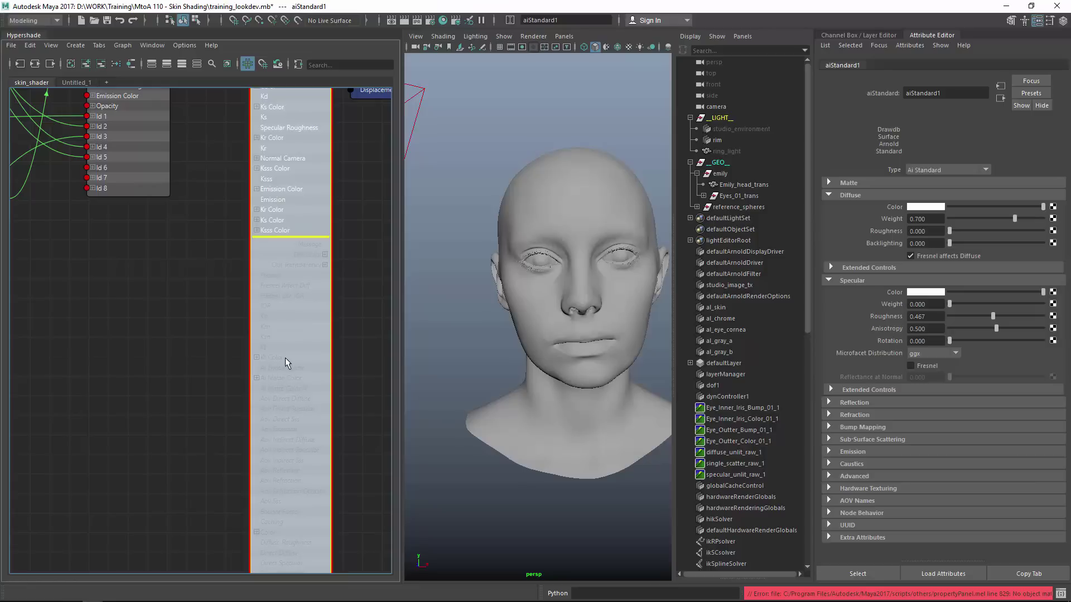
pyautogui.click(286, 357)
pyautogui.keyDown('alt'); pyautogui.moveTo(304, 233); pyautogui.dragTo(299, 324, button='middle'); pyautogui.keyUp('alt')
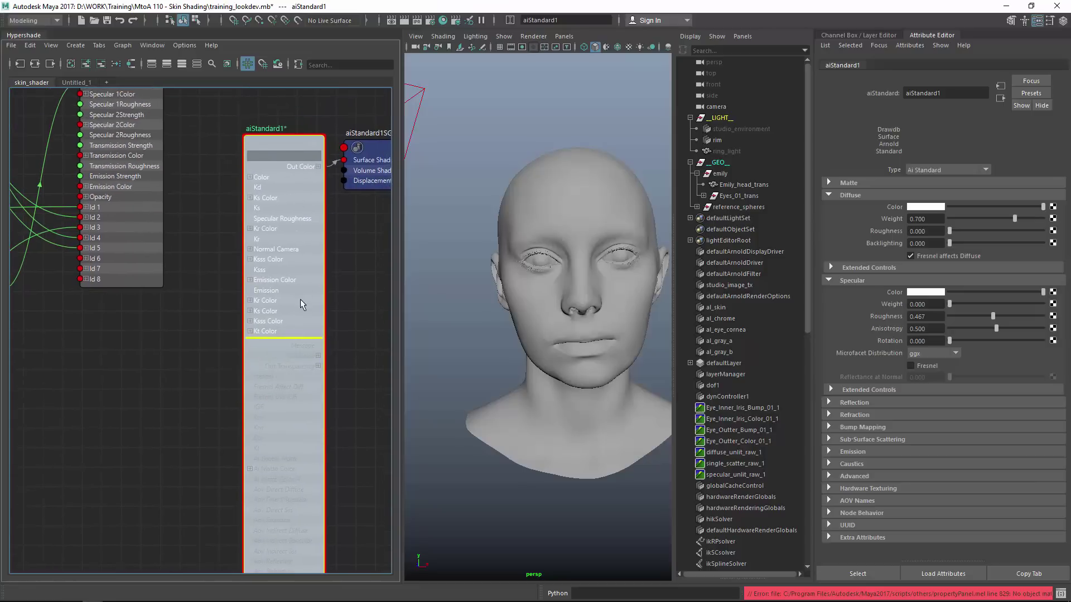
# Step: Save the custom attribute list, then marquee-select aiStandard1 with its shading group
pyautogui.rightClick(277, 167)
pyautogui.rightClick(272, 215)
pyautogui.rightClick(282, 145)
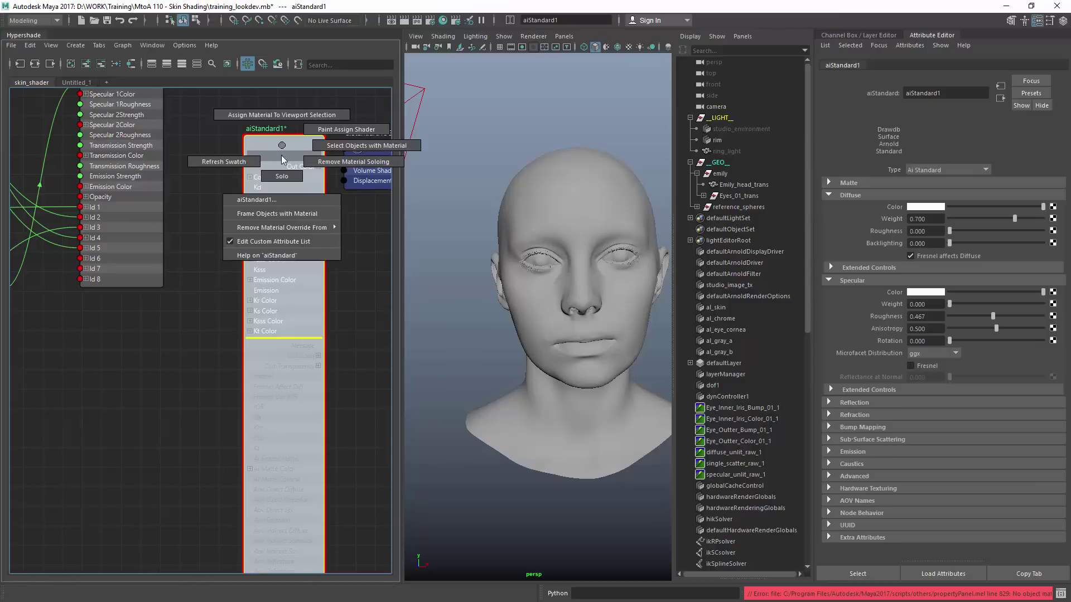
pyautogui.click(258, 242)
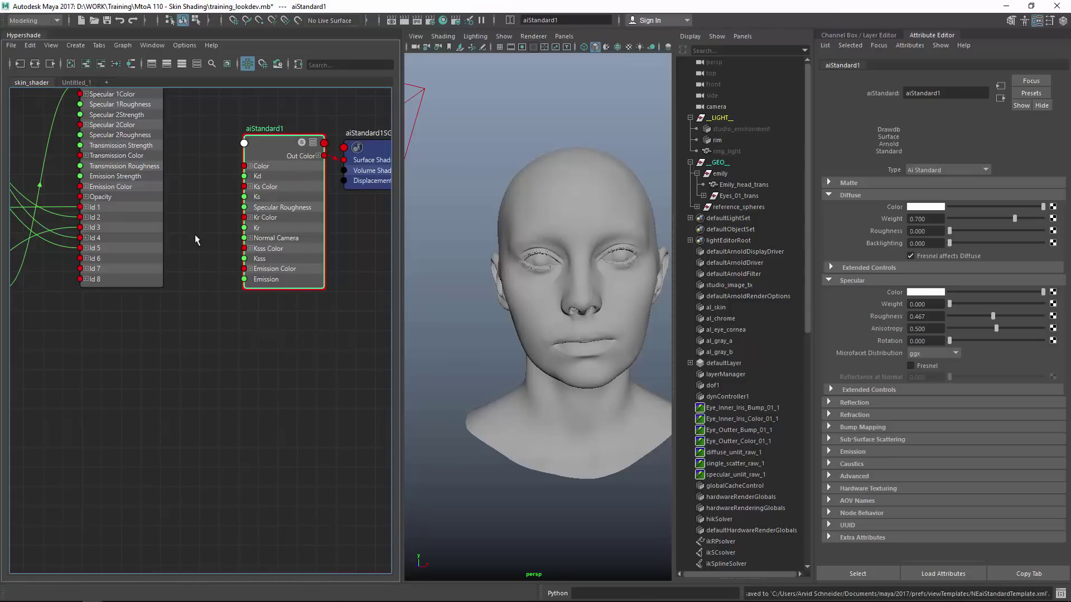
pyautogui.moveTo(166, 150)
pyautogui.keyDown('alt'); pyautogui.mouseDown(button='middle')
pyautogui.moveTo(239, 263)
pyautogui.moveTo(227, 340)
pyautogui.moveTo(335, 335)
pyautogui.mouseUp(button='middle'); pyautogui.keyUp('alt')
pyautogui.scroll(-2, 341, 291)
pyautogui.moveTo(157, 216); pyautogui.dragTo(338, 315)
# Step: Delete aiStandard1 and aiStandard1SG, leaving al_skin in the graph
pyautogui.press('Delete')
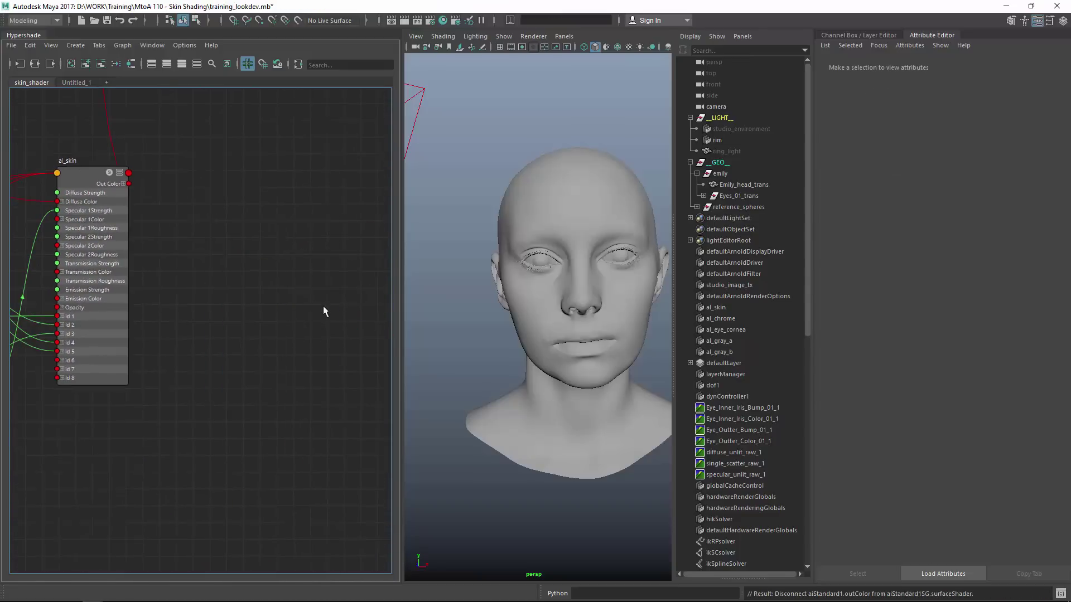
pyautogui.keyDown('alt'); pyautogui.moveTo(233, 320); pyautogui.dragTo(315, 307, button='middle'); pyautogui.keyUp('alt')
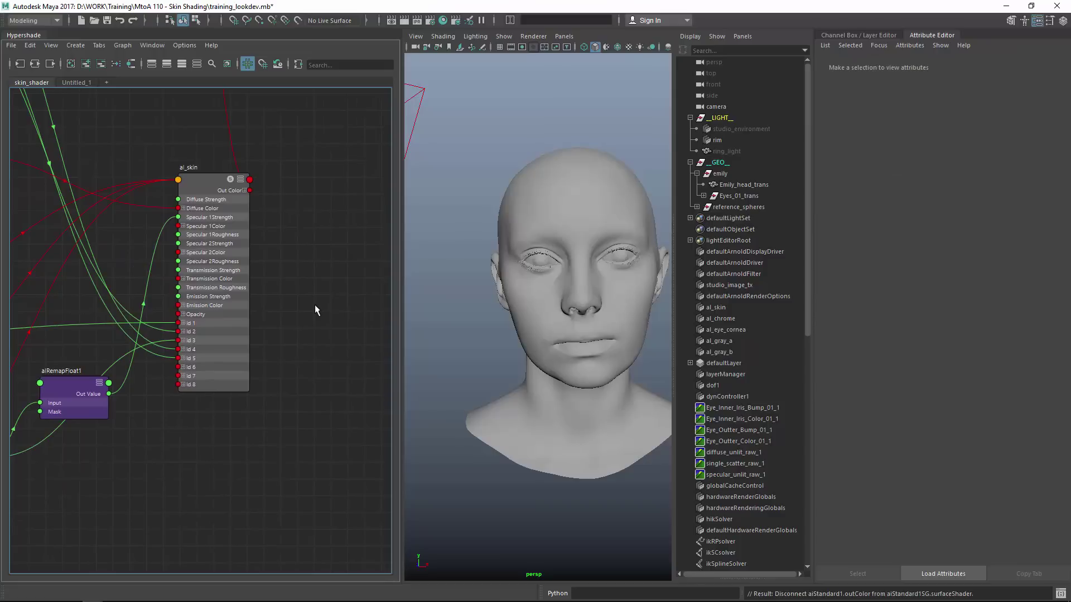
pyautogui.click(178, 179)
pyautogui.click(290, 263)
pyautogui.scroll(1, 293, 243)
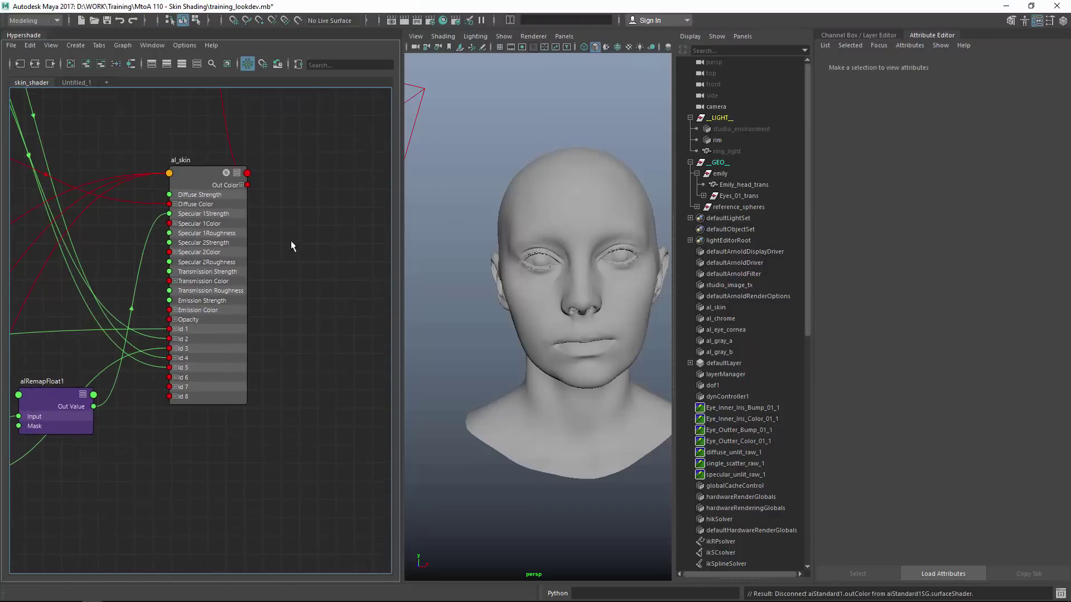
pyautogui.keyDown('alt'); pyautogui.moveTo(216, 242); pyautogui.dragTo(305, 176, button='middle'); pyautogui.keyUp('alt')
pyautogui.scroll(2, 295, 325)
pyautogui.keyDown('alt'); pyautogui.moveTo(251, 334); pyautogui.dragTo(293, 318, button='middle'); pyautogui.keyUp('alt')
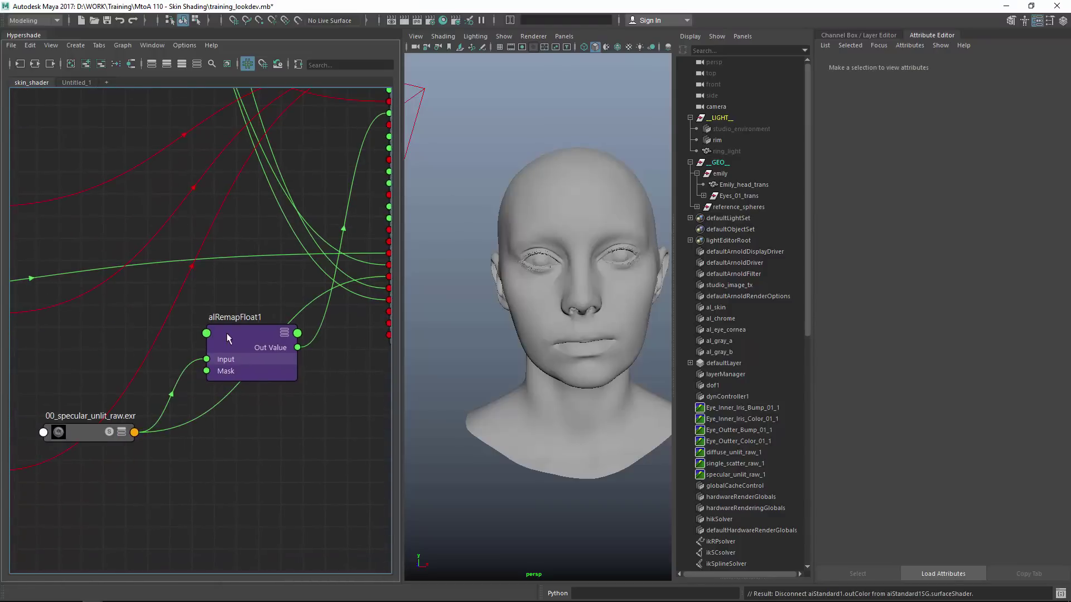
# Step: Rename alRemapFloat1 to al_remap_specr
pyautogui.click(236, 342)
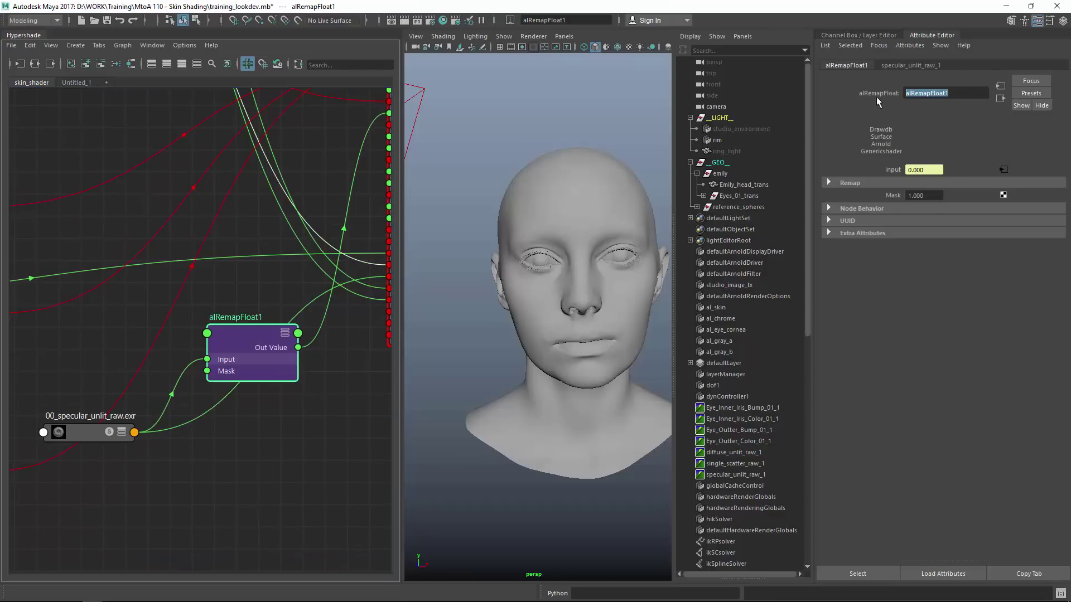
pyautogui.write('al_remap')
pyautogui.write('_specr')
pyautogui.press('Return')
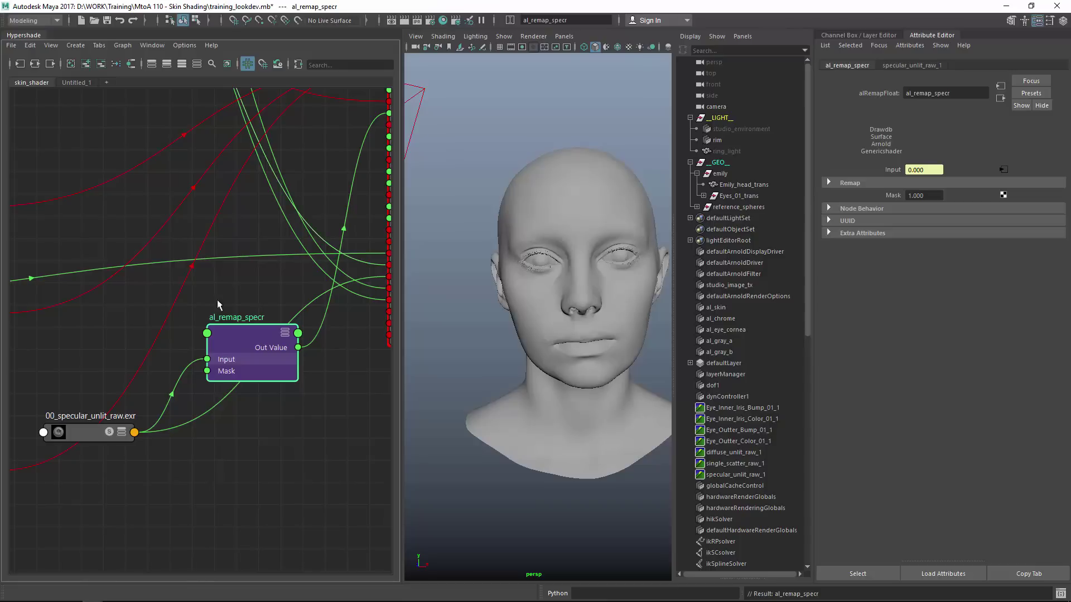
pyautogui.moveTo(370, 142)
pyautogui.keyDown('alt'); pyautogui.mouseDown(button='middle')
pyautogui.moveTo(312, 148)
pyautogui.moveTo(270, 241)
pyautogui.moveTo(238, 216)
pyautogui.mouseUp(button='middle'); pyautogui.keyUp('alt')
pyautogui.moveTo(547, 262)
pyautogui.keyDown('alt'); pyautogui.mouseDown(button='right')
pyautogui.moveTo(587, 260)
pyautogui.moveTo(548, 263)
pyautogui.mouseUp(button='right'); pyautogui.keyUp('alt')
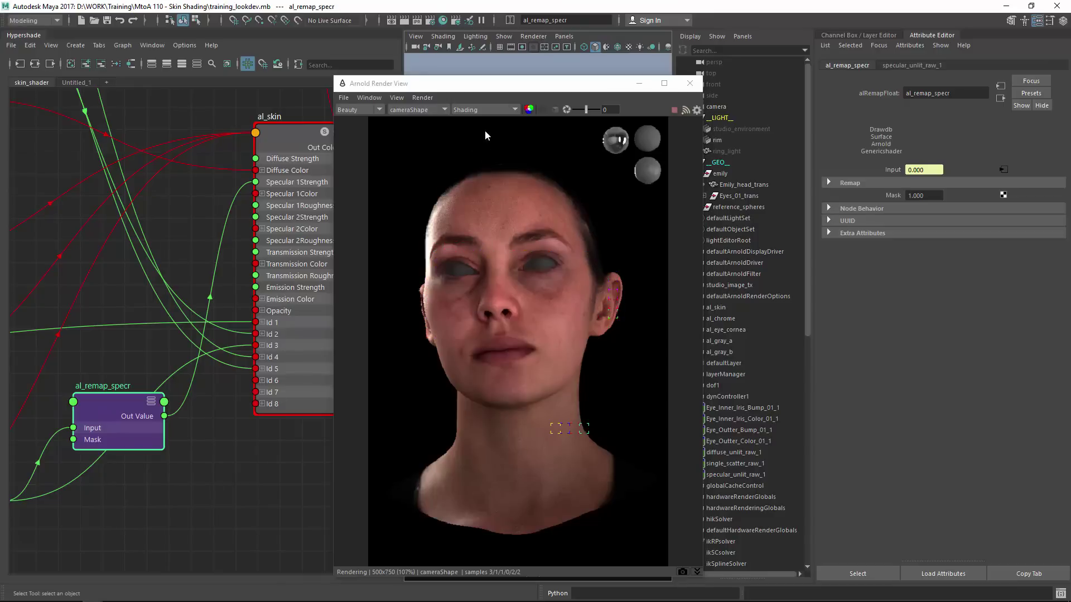
# Step: Render only the selected remap node's output and rename it al_remap_spec
pyautogui.click(476, 109)
pyautogui.click(476, 183)
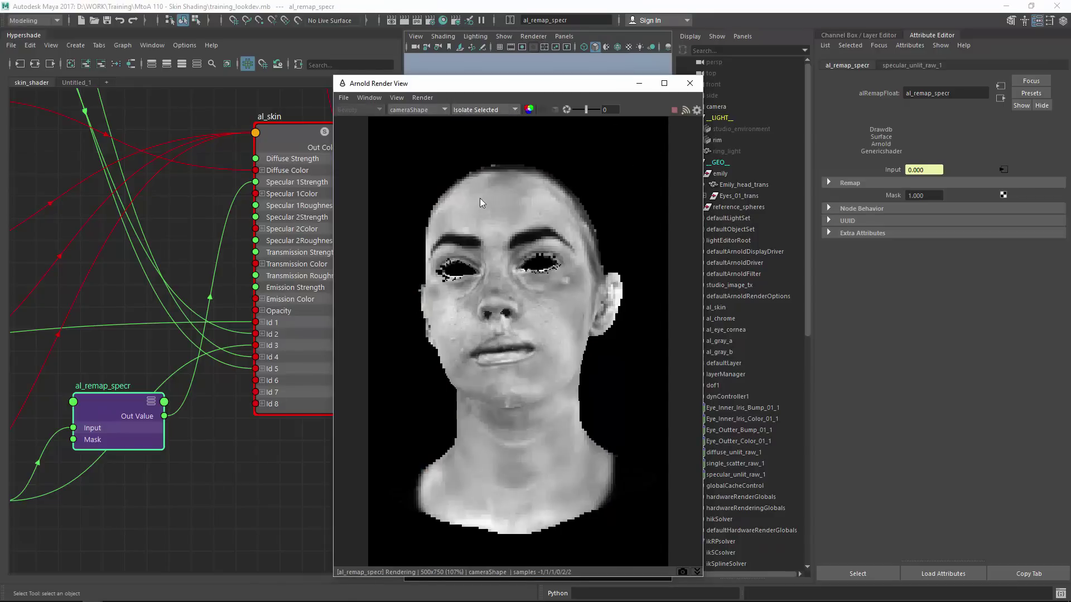
pyautogui.click(100, 432)
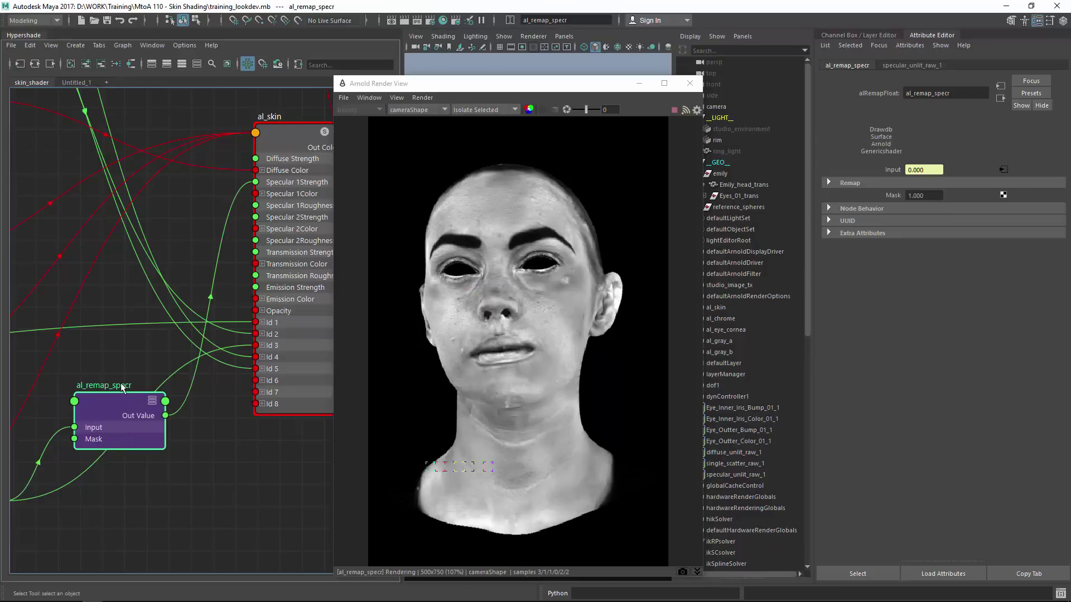
pyautogui.moveTo(123, 389); pyautogui.dragTo(122, 389)
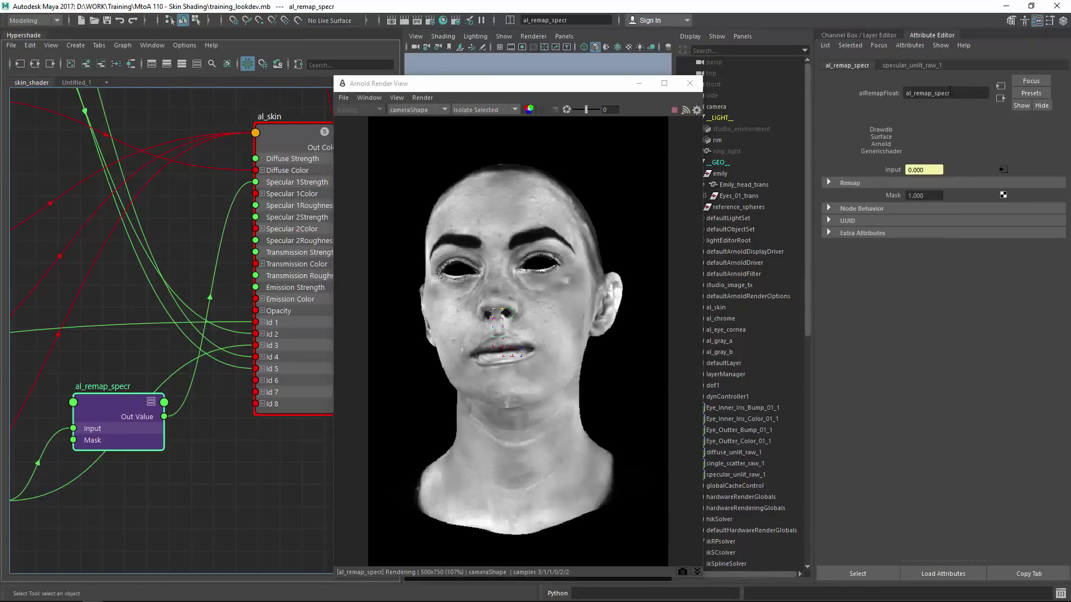
pyautogui.click(950, 92)
pyautogui.press('Return')
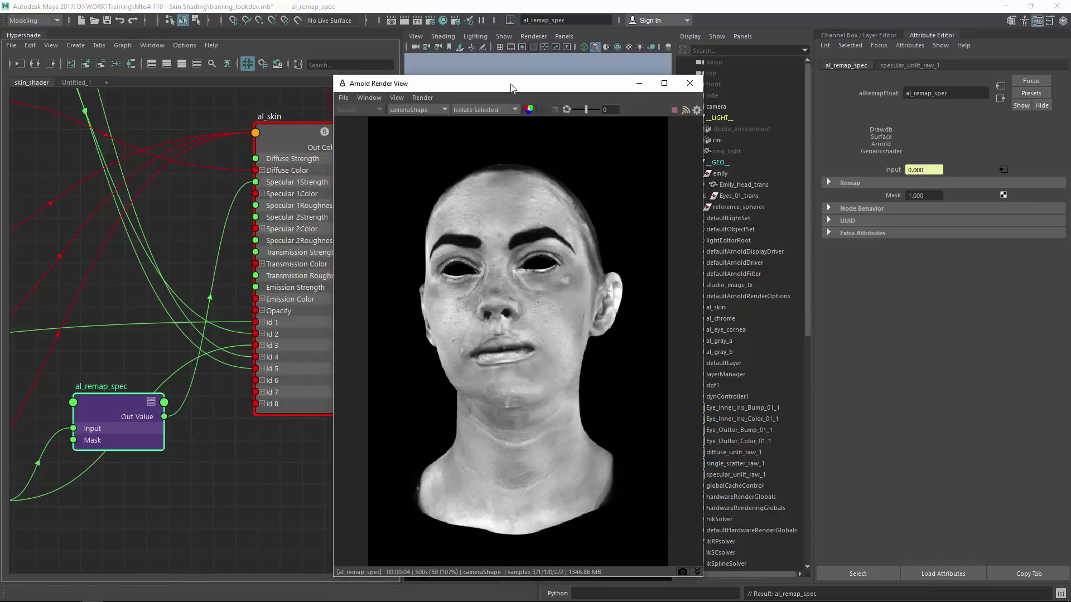
# Step: Show pixel values in the Arnold Render View status bar
pyautogui.moveTo(557, 83); pyautogui.dragTo(529, 50)
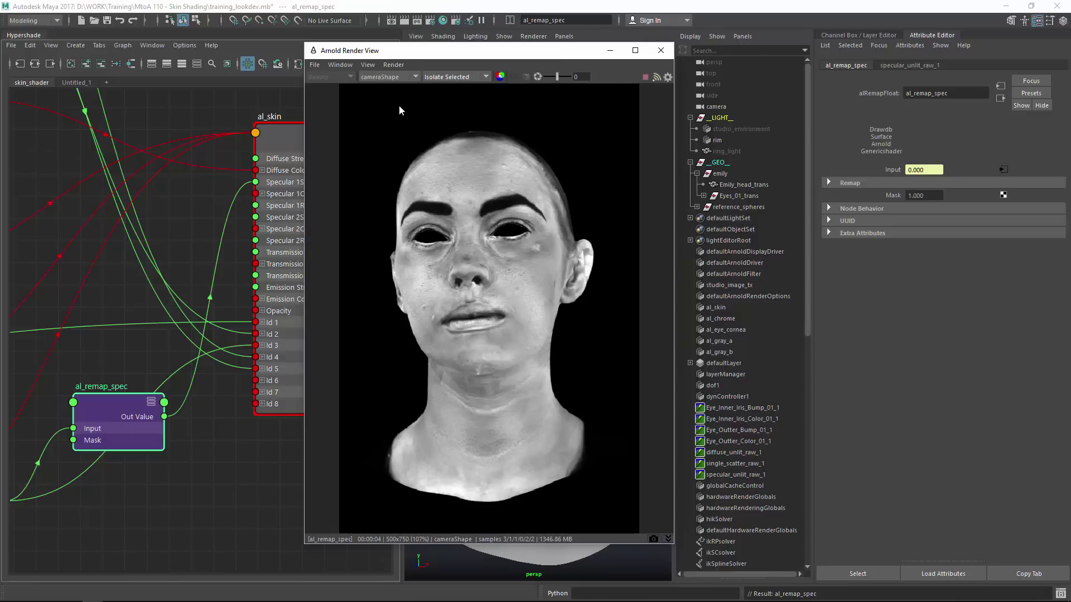
pyautogui.click(347, 69)
pyautogui.moveTo(354, 89)
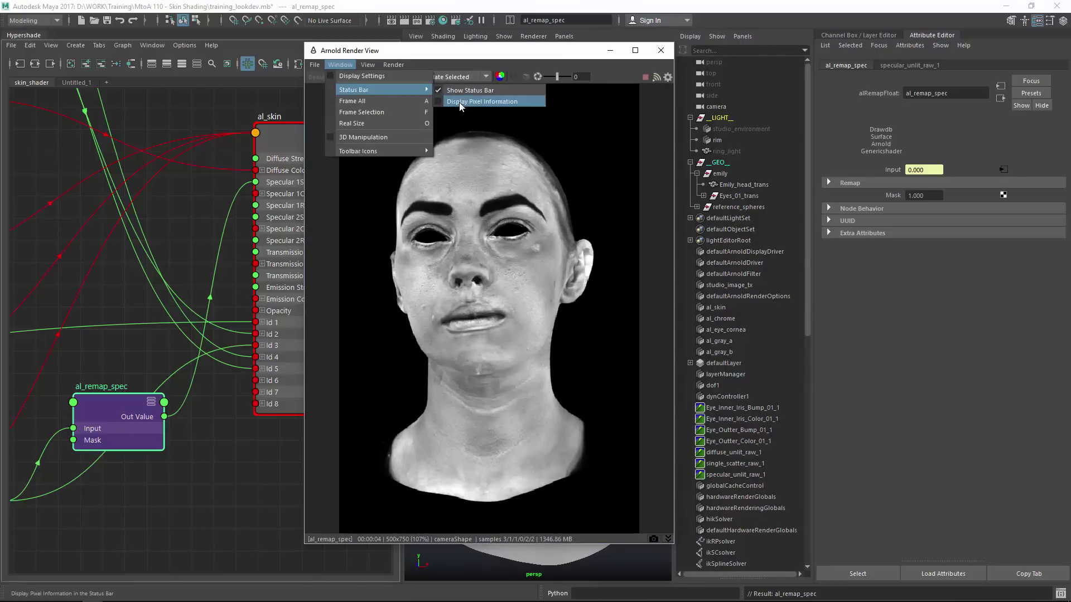
pyautogui.click(466, 102)
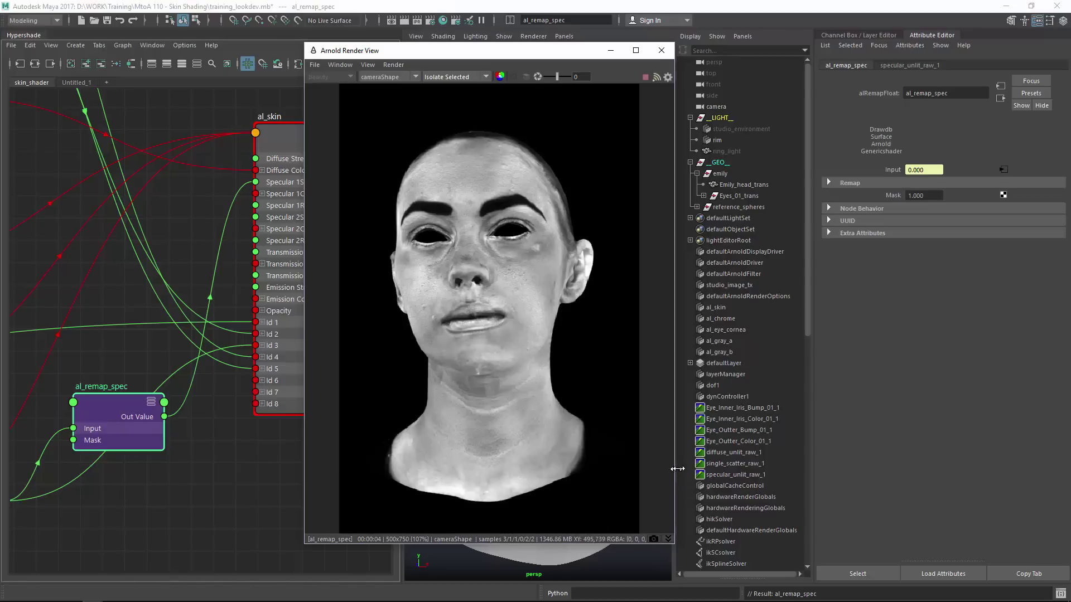
pyautogui.moveTo(674, 473); pyautogui.dragTo(737, 473)
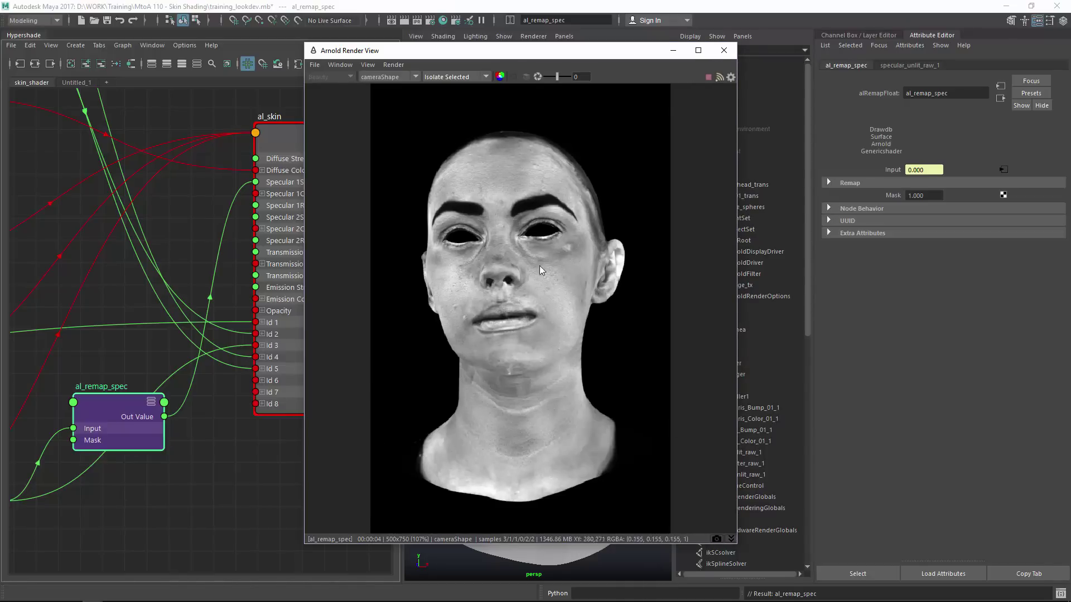
# Step: Render al_remap_spec through perspShape, moving the camera close onto the nose and lips
pyautogui.click(108, 418)
pyautogui.click(395, 76)
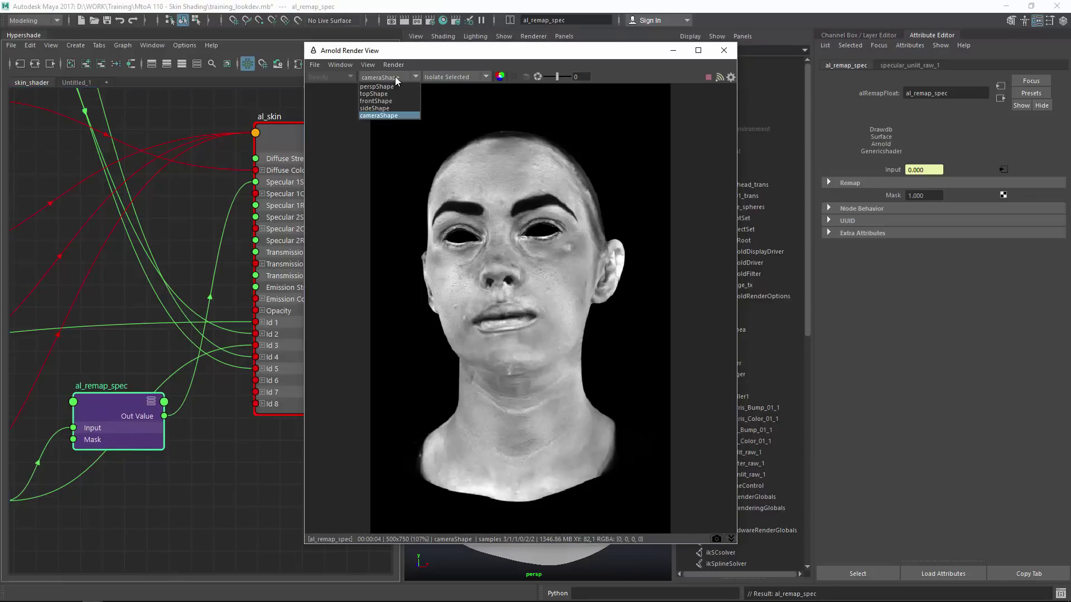
pyautogui.click(393, 85)
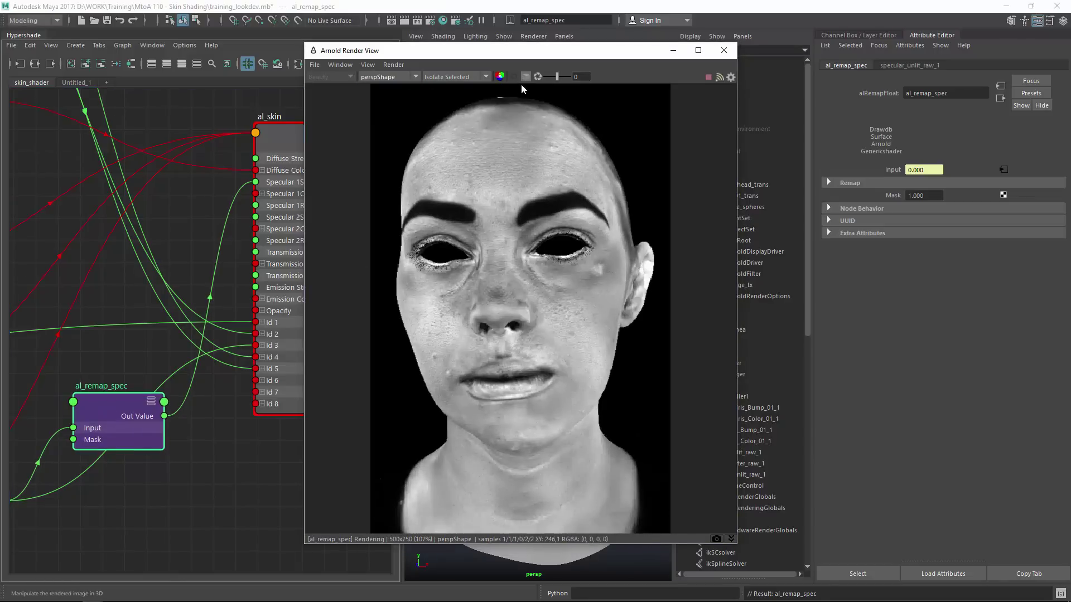
pyautogui.moveTo(470, 295)
pyautogui.keyDown('alt'); pyautogui.mouseDown(button='right')
pyautogui.moveTo(597, 289)
pyautogui.moveTo(485, 293)
pyautogui.moveTo(571, 253)
pyautogui.mouseUp(button='right'); pyautogui.keyUp('alt')
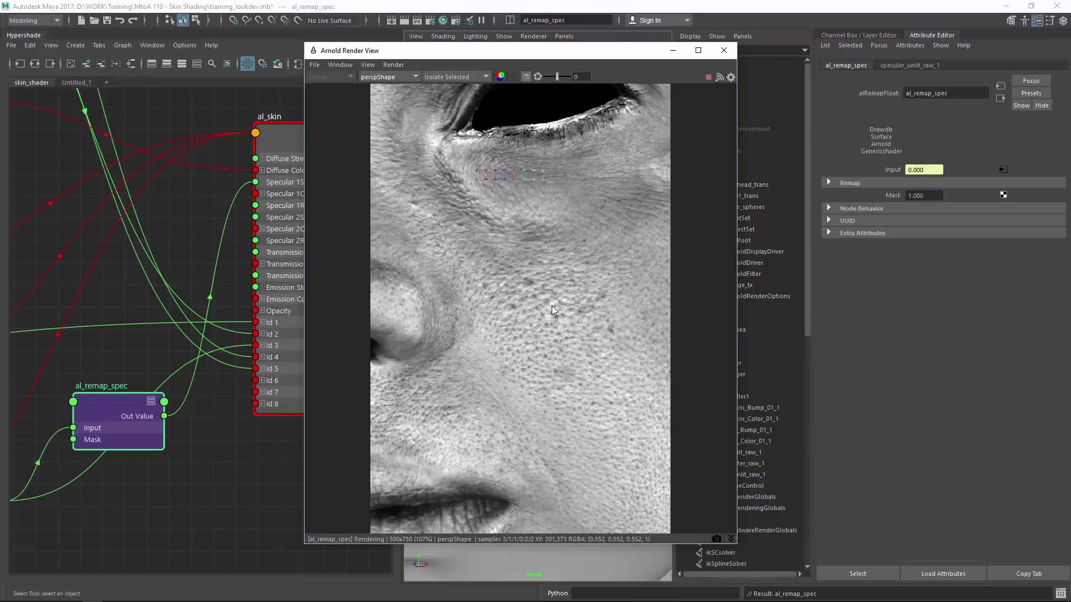
pyautogui.keyDown('alt'); pyautogui.moveTo(507, 359); pyautogui.dragTo(526, 316, button='middle'); pyautogui.keyUp('alt')
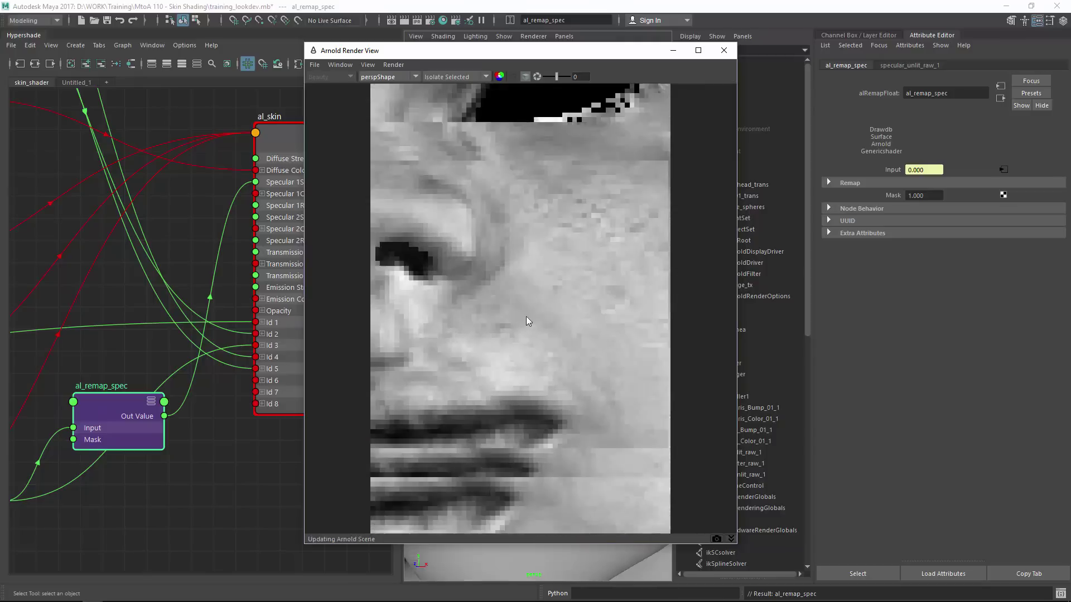
pyautogui.keyDown('alt'); pyautogui.moveTo(505, 373); pyautogui.dragTo(489, 385); pyautogui.keyUp('alt')
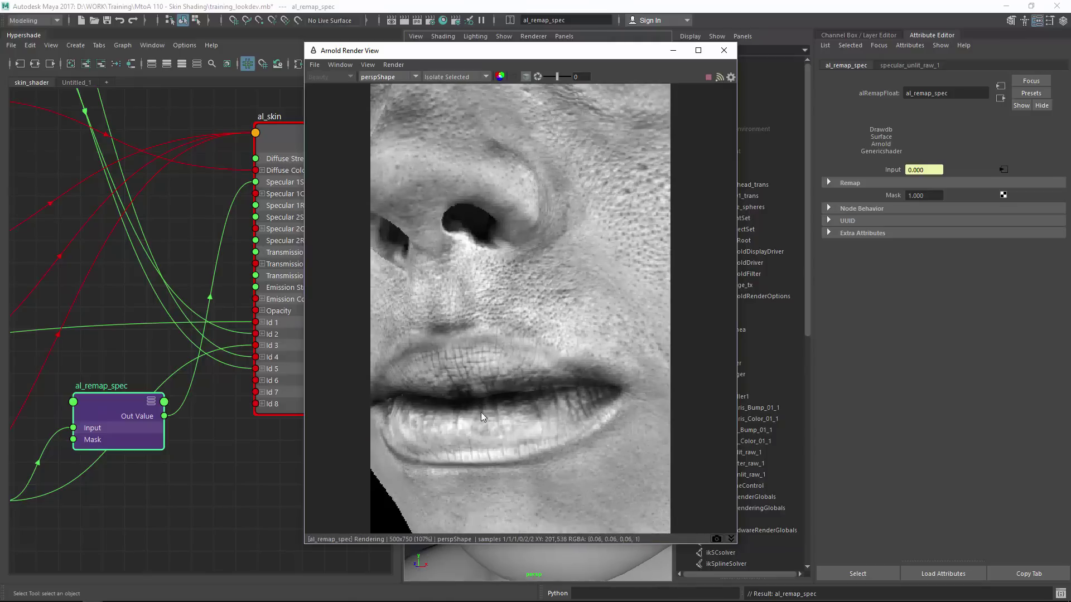
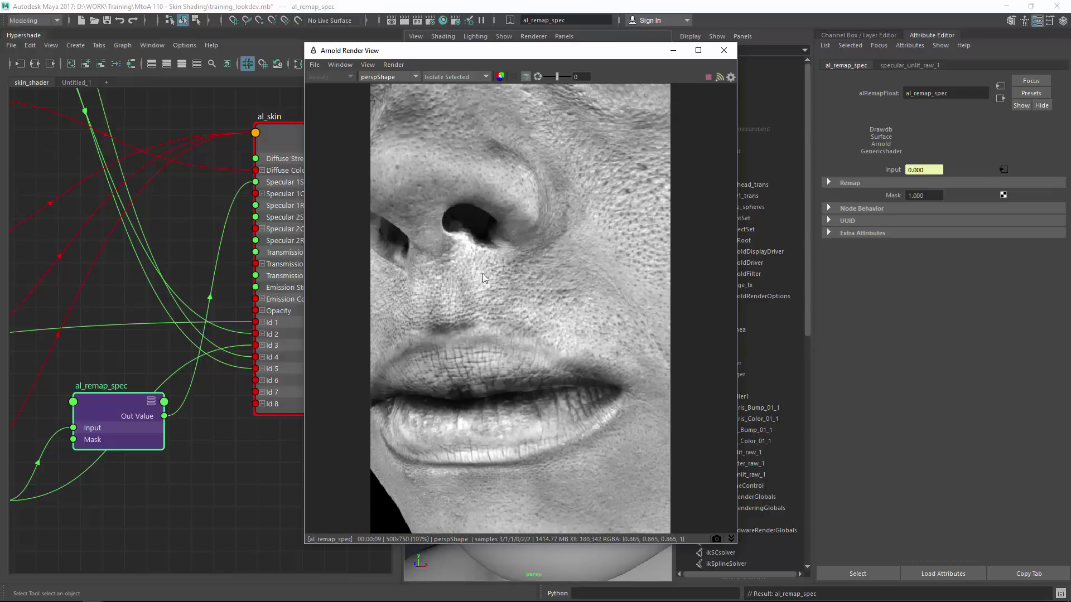
# Step: Switch the Arnold preview from Isolate Selected back to Shading and select the head mesh
pyautogui.click(454, 77)
pyautogui.click(455, 79)
pyautogui.click(459, 85)
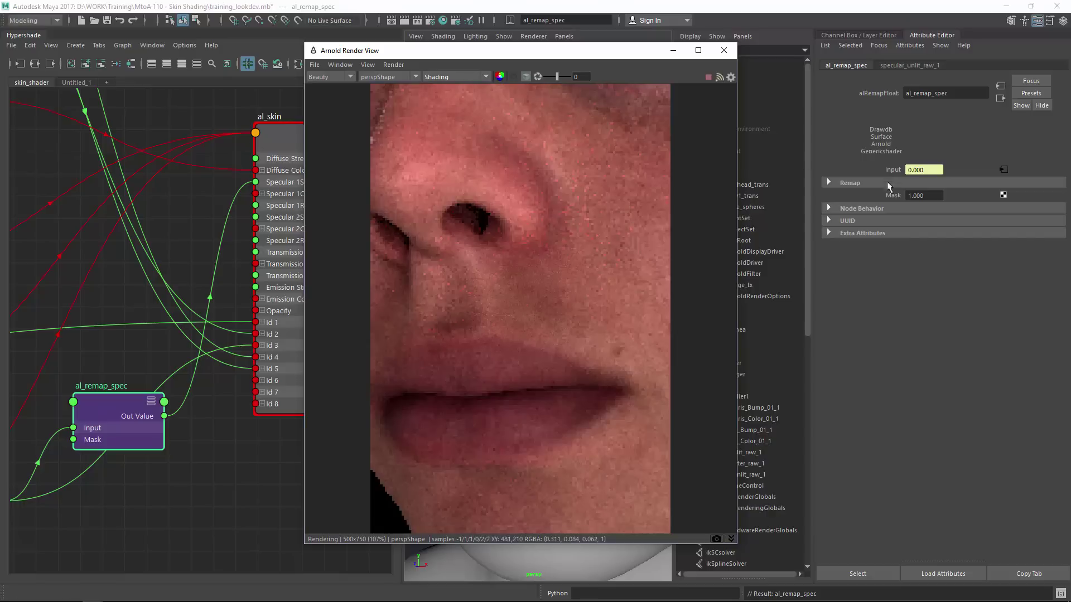
pyautogui.click(479, 378)
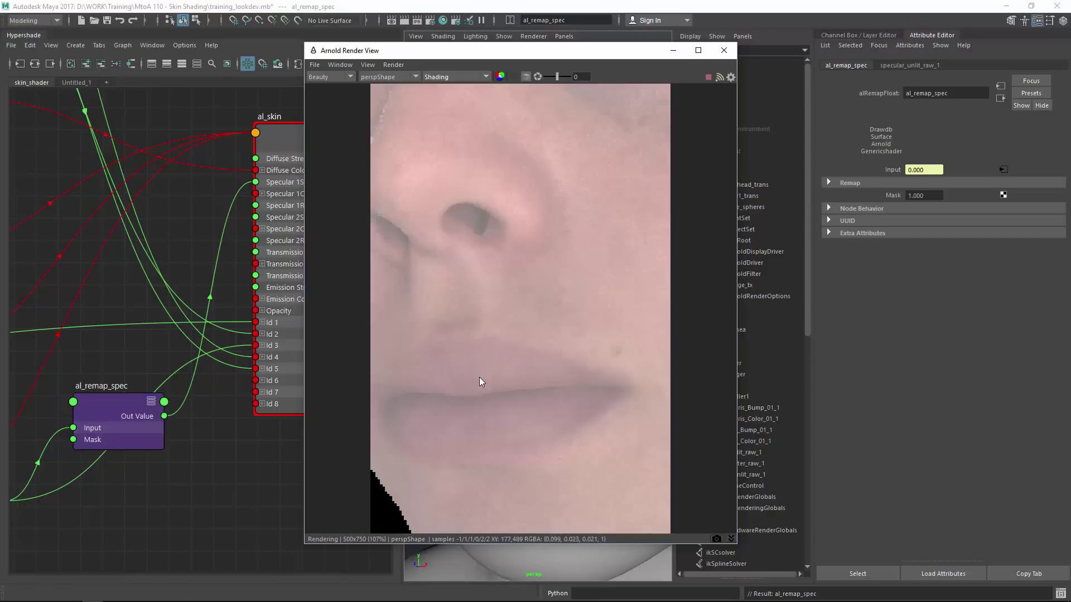
# Step: Set al_skin Diffuse Strength to 0 and make Specular 1 metallic with roughness 0.1579
pyautogui.click(899, 65)
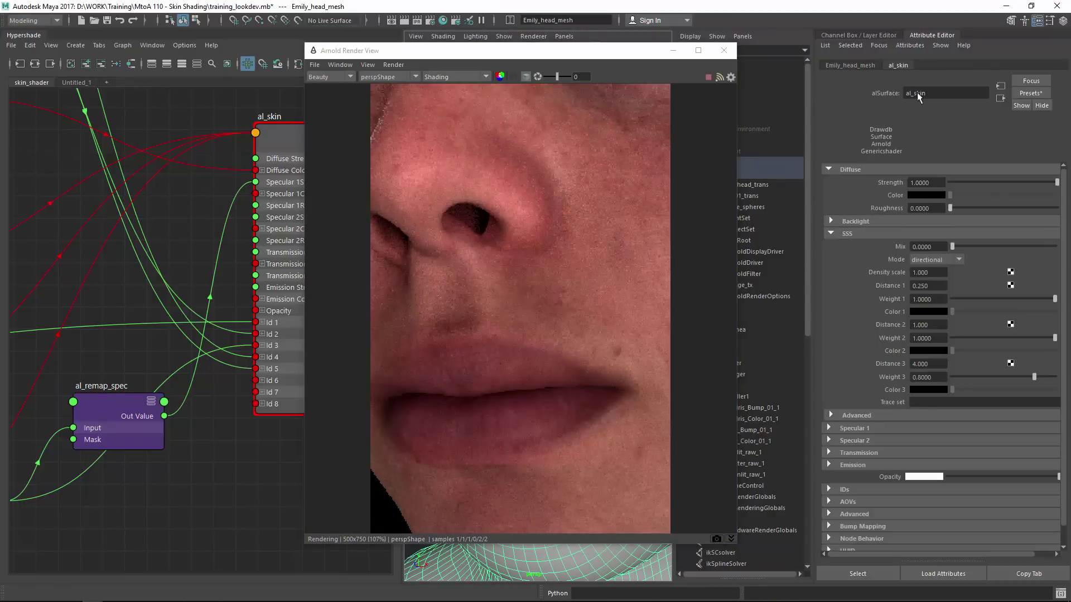
pyautogui.moveTo(958, 181); pyautogui.dragTo(932, 182)
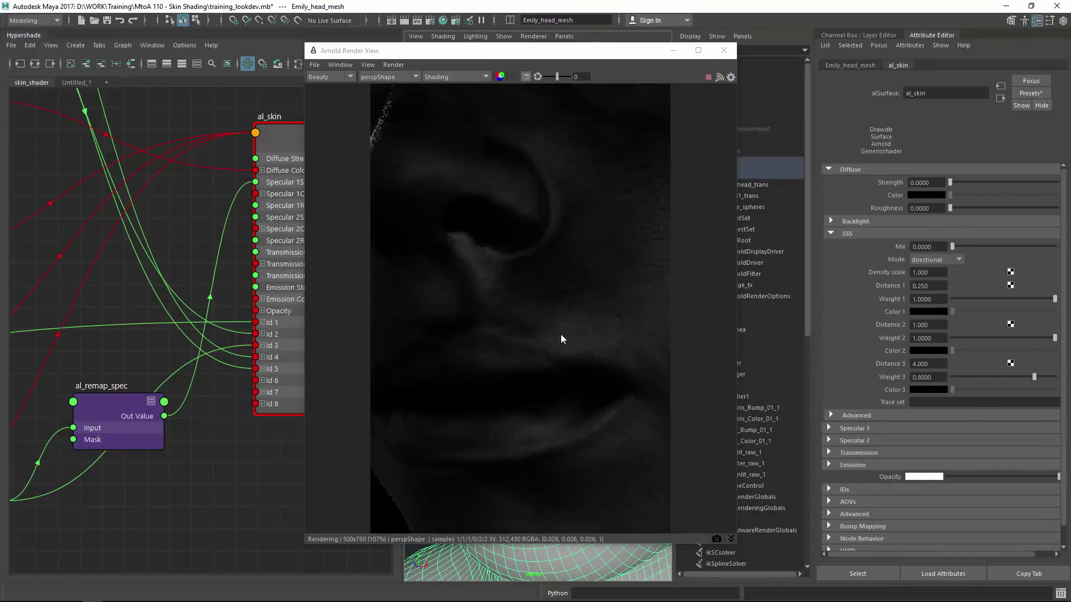
pyautogui.click(832, 232)
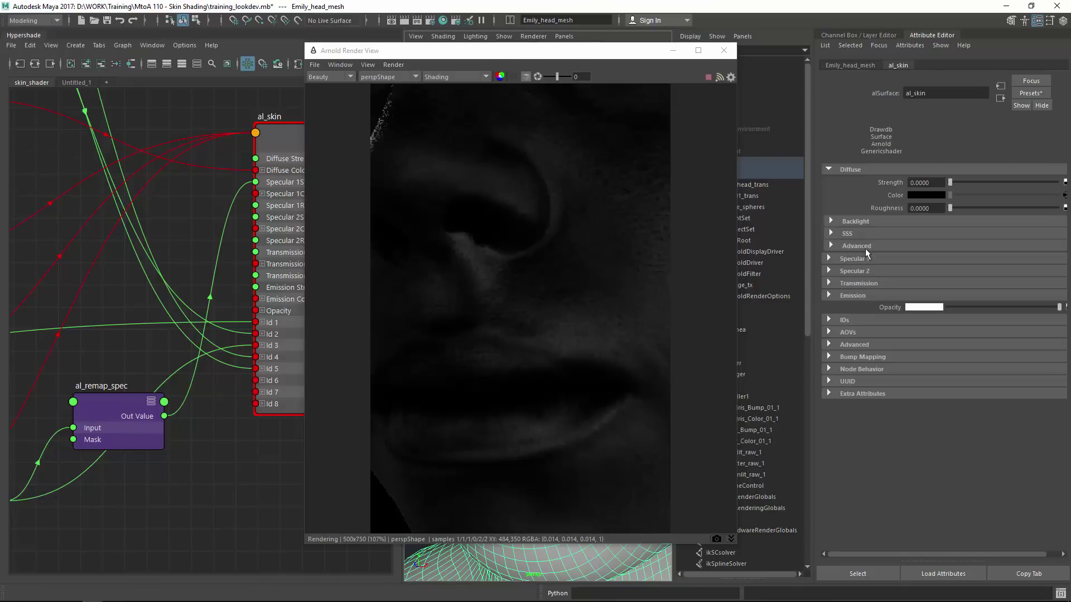
pyautogui.click(863, 258)
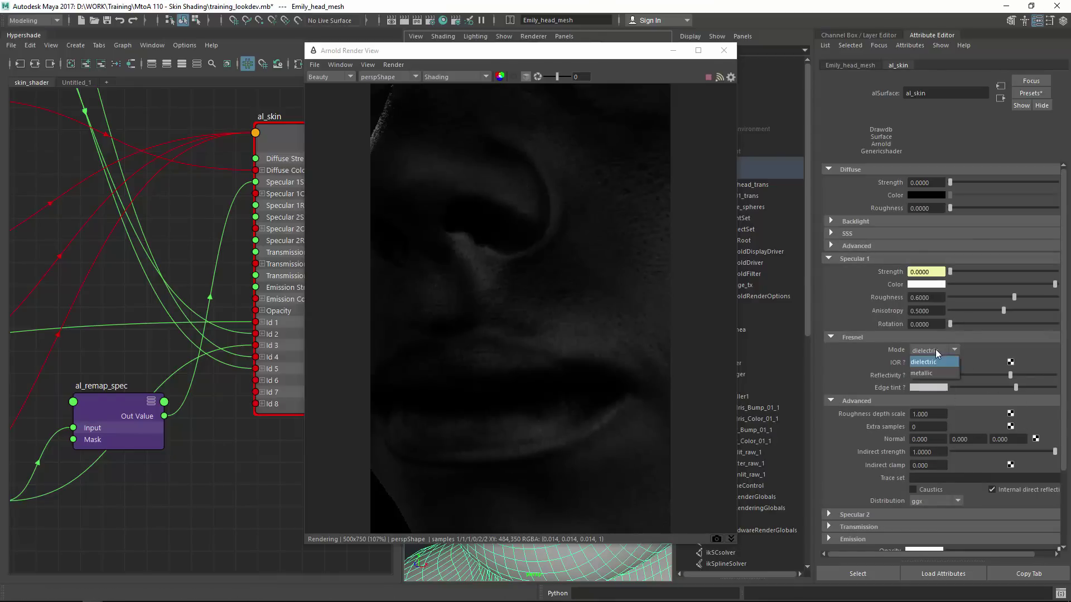
pyautogui.click(931, 374)
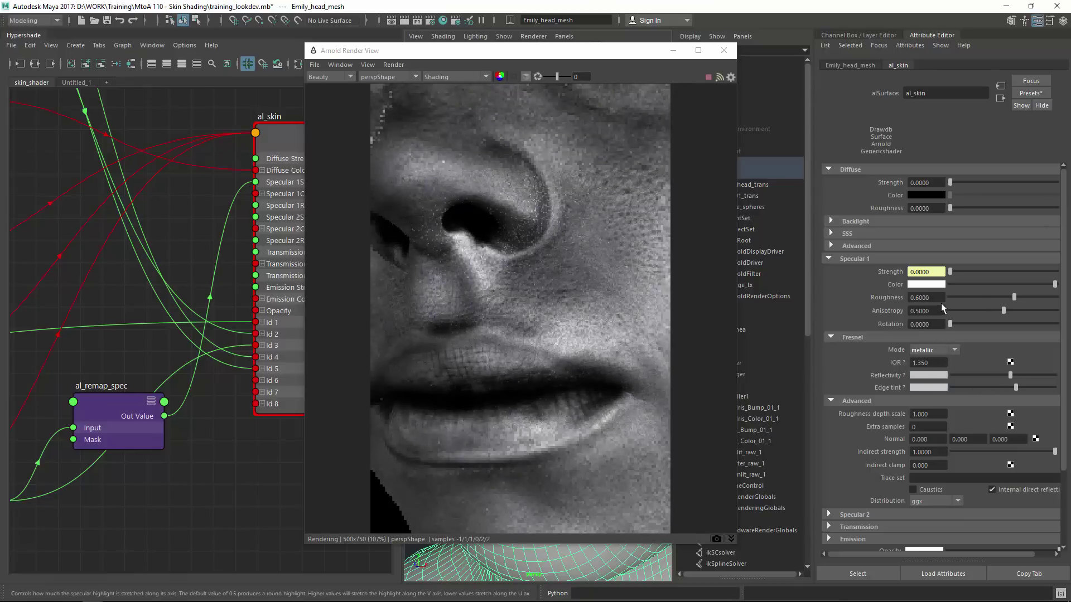
pyautogui.moveTo(962, 296); pyautogui.dragTo(966, 297)
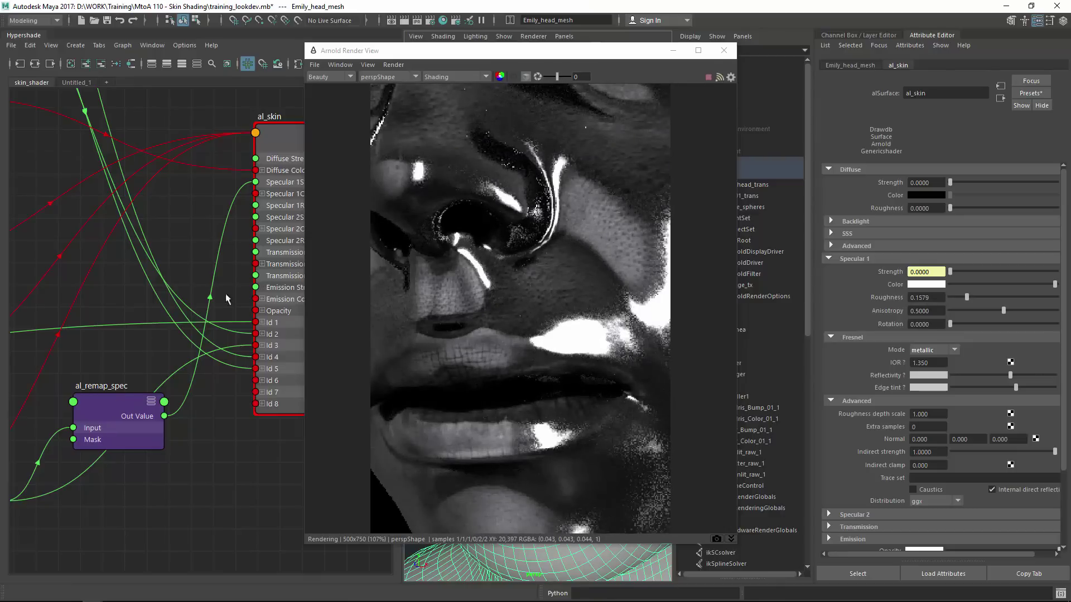
# Step: Select al_remap_spec, expand its Remap settings, and isolate it in the render preview
pyautogui.click(101, 405)
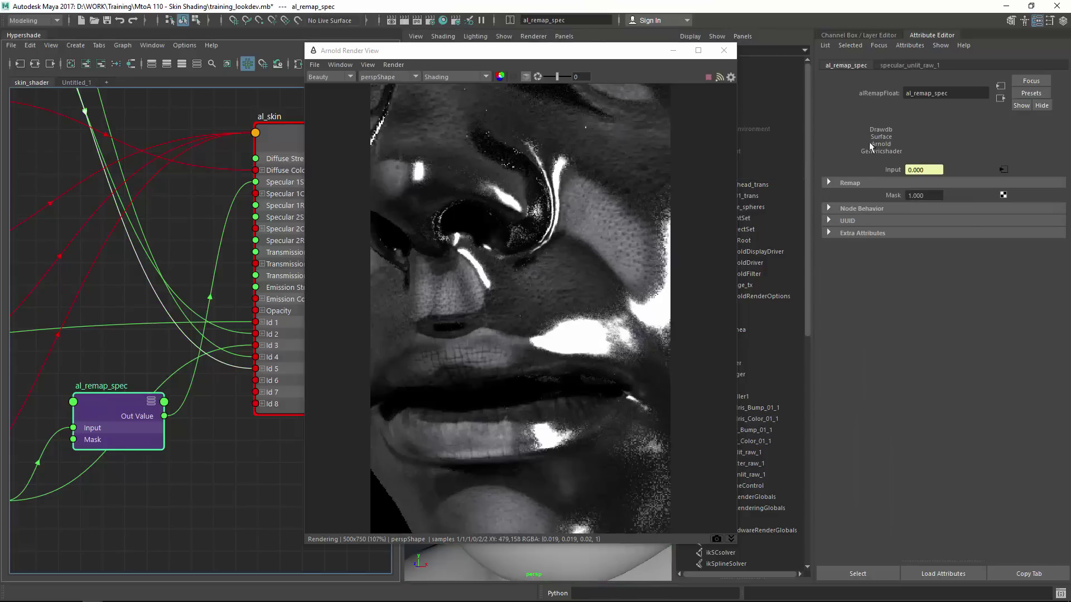
pyautogui.click(858, 184)
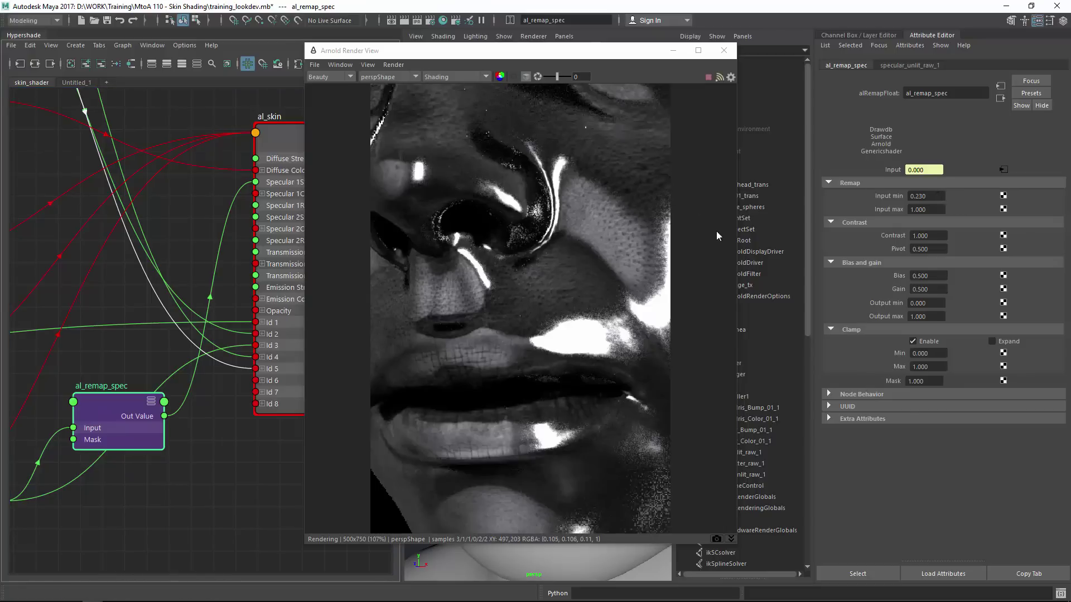
pyautogui.press('super+Down')
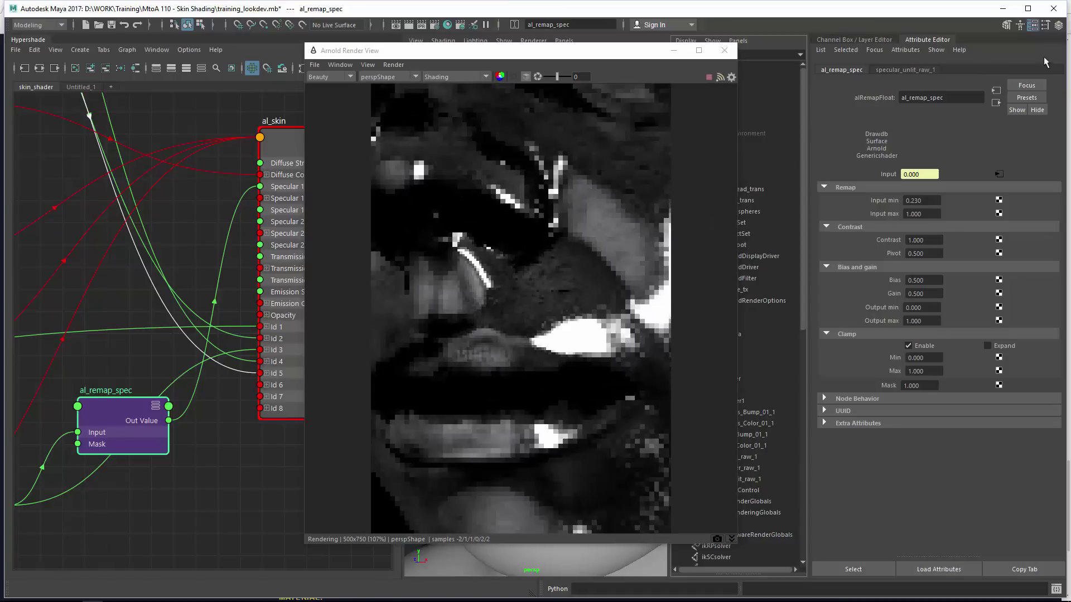
pyautogui.click(1027, 9)
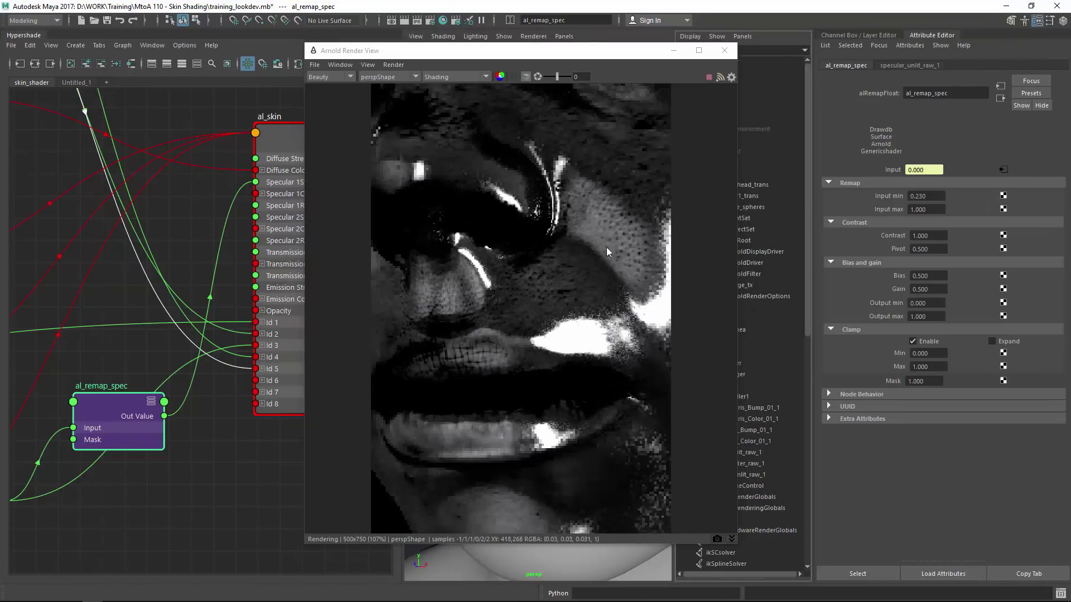
pyautogui.click(451, 77)
pyautogui.click(447, 151)
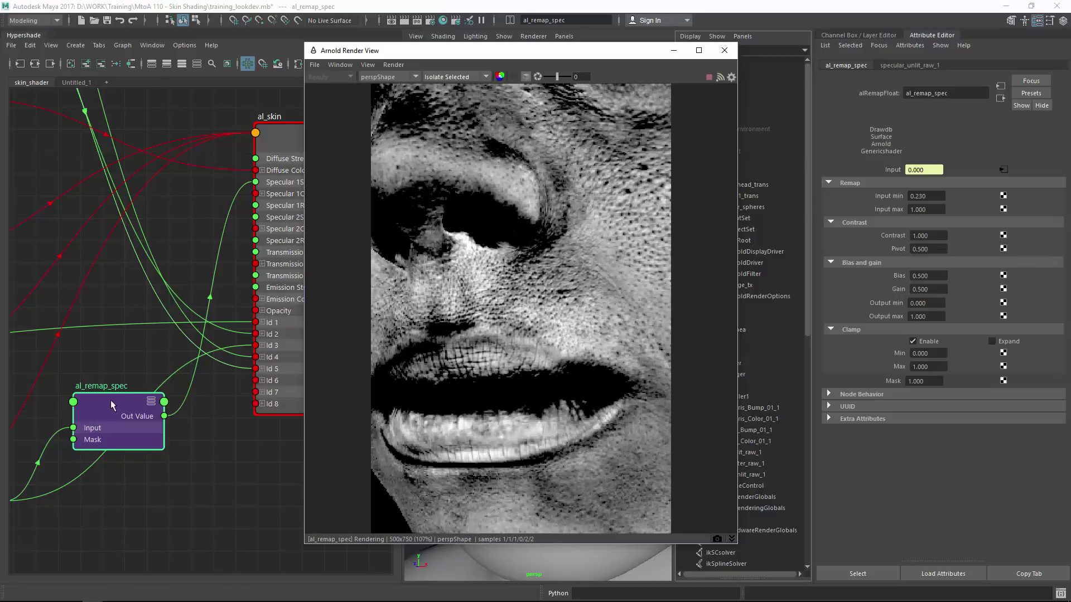
# Step: Tune the al_remap_spec remap Input min and Input max to 0.150 and 0.750
pyautogui.keyDown('ctrl'); pyautogui.moveTo(933, 205); pyautogui.dragTo(941, 196); pyautogui.keyUp('ctrl')
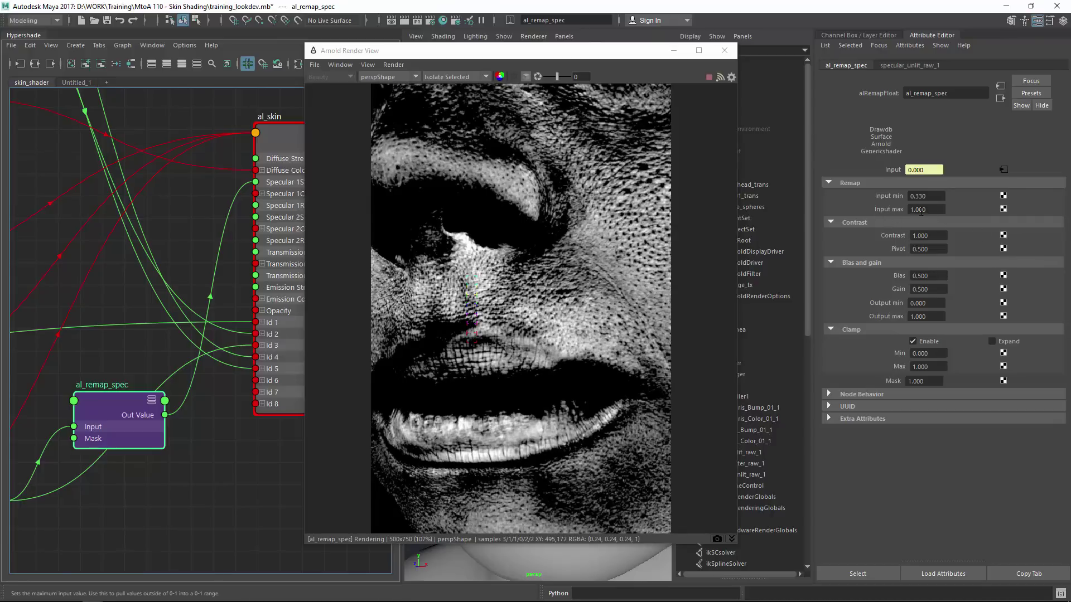
pyautogui.keyDown('ctrl'); pyautogui.moveTo(921, 211); pyautogui.dragTo(919, 211); pyautogui.keyUp('ctrl')
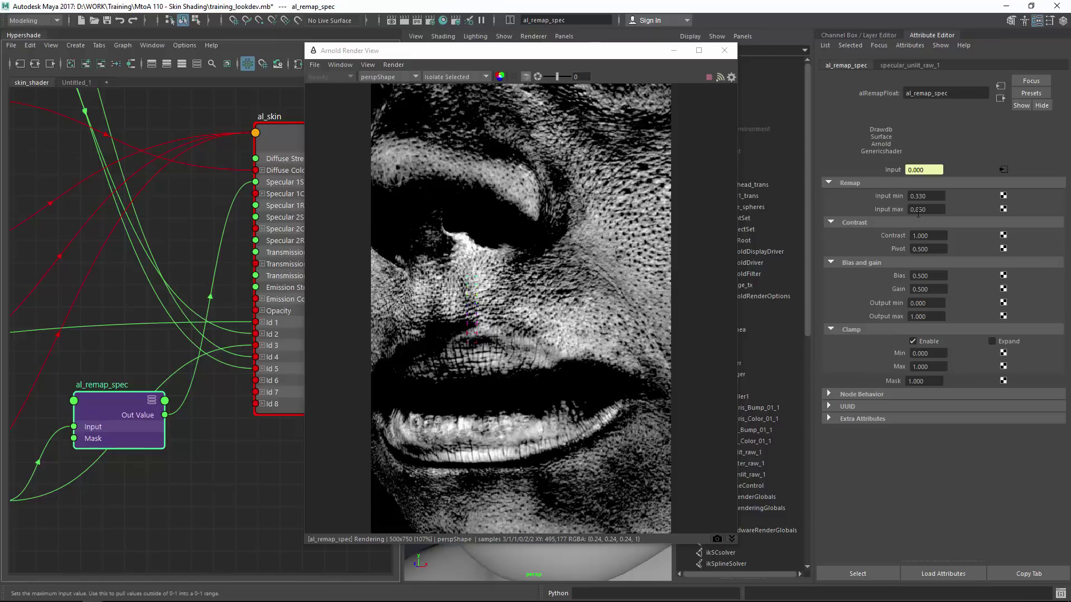
pyautogui.keyDown('ctrl'); pyautogui.moveTo(922, 212); pyautogui.dragTo(900, 209); pyautogui.keyUp('ctrl')
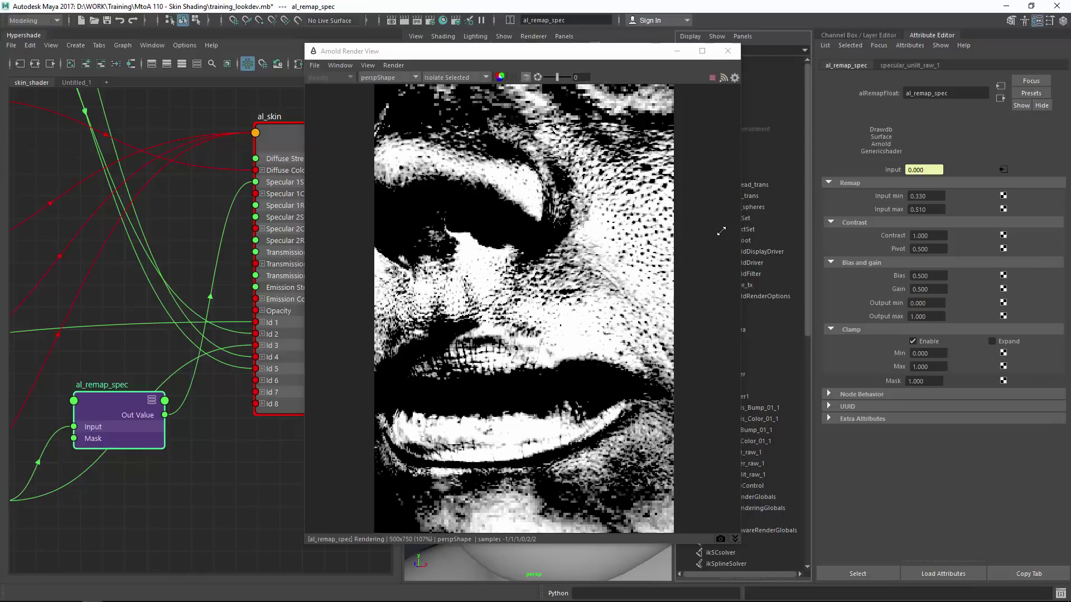
pyautogui.keyDown('ctrl'); pyautogui.moveTo(921, 210); pyautogui.dragTo(917, 210); pyautogui.keyUp('ctrl')
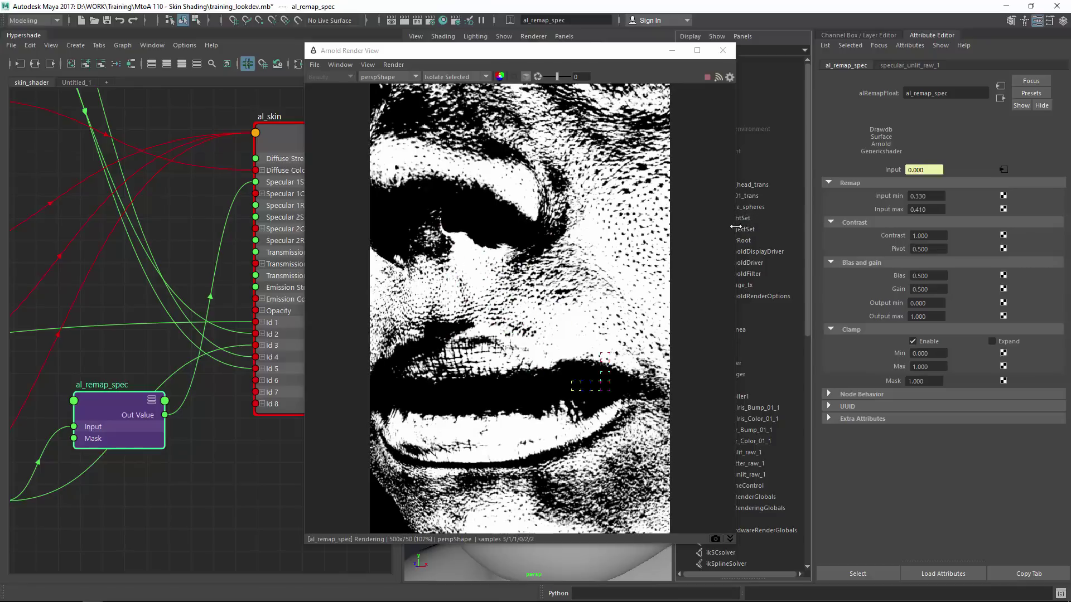
pyautogui.moveTo(736, 227); pyautogui.dragTo(722, 227)
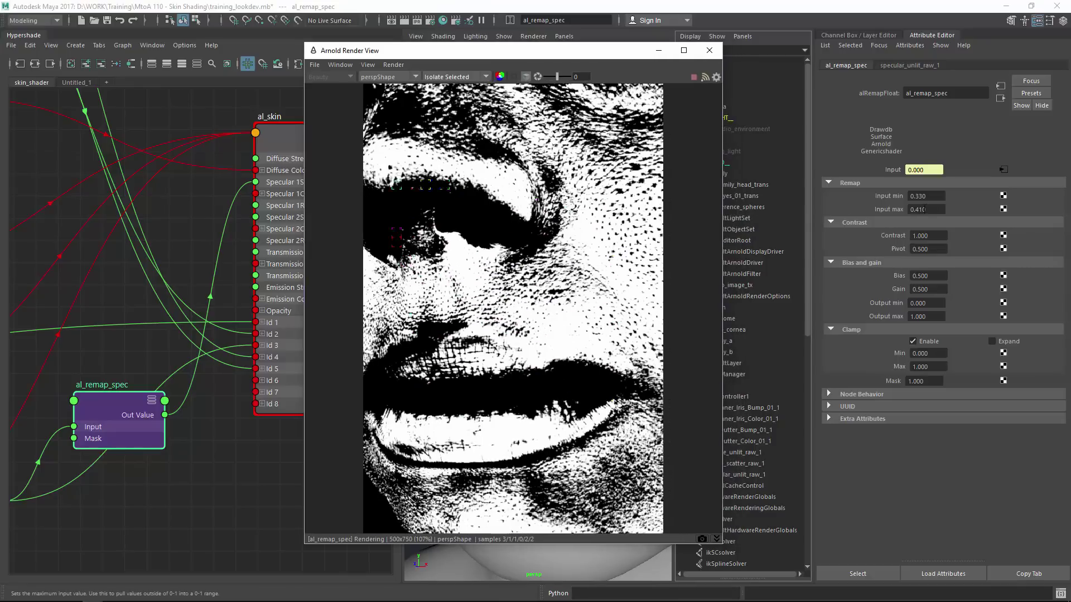
pyautogui.keyDown('ctrl'); pyautogui.moveTo(933, 210); pyautogui.dragTo(948, 208); pyautogui.keyUp('ctrl')
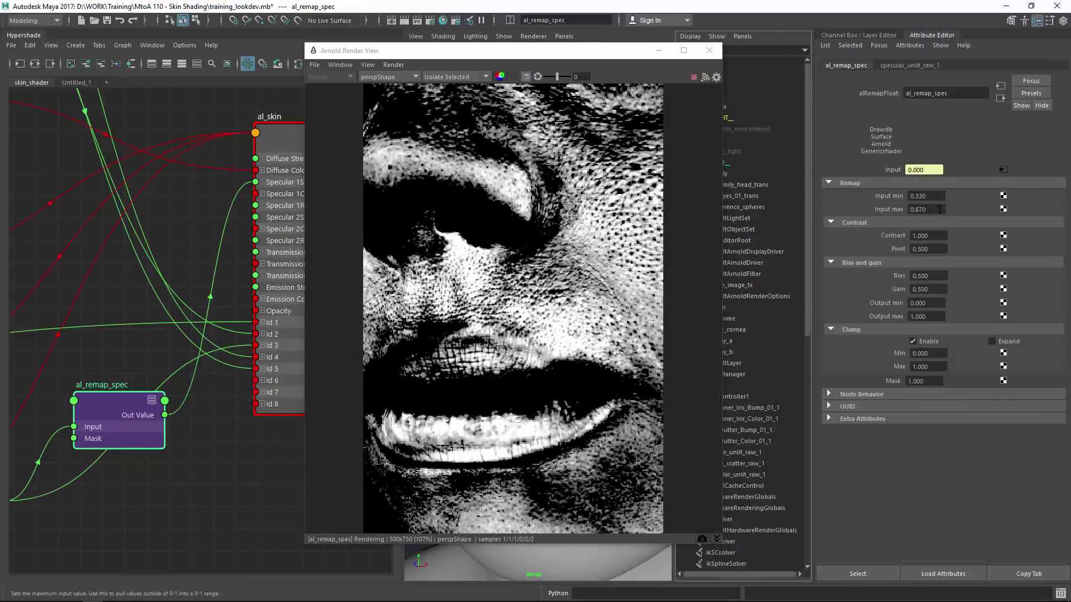
pyautogui.keyDown('ctrl'); pyautogui.moveTo(949, 209); pyautogui.dragTo(918, 198); pyautogui.keyUp('ctrl')
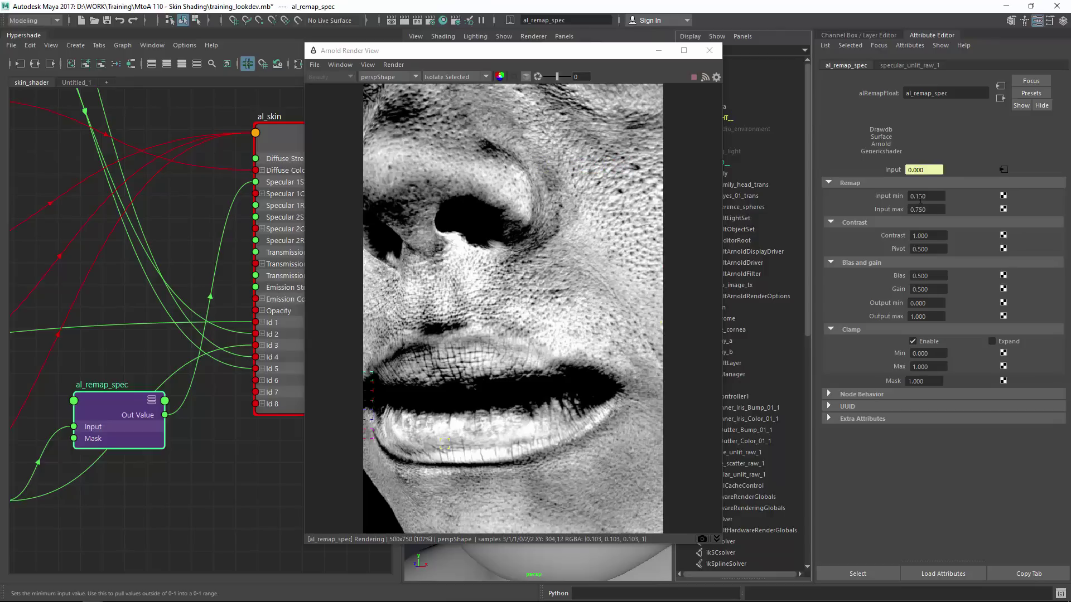
# Step: Set al_remap_spec's remap Input range to 0.100–1.000 and frame the whole face
pyautogui.press('Return')
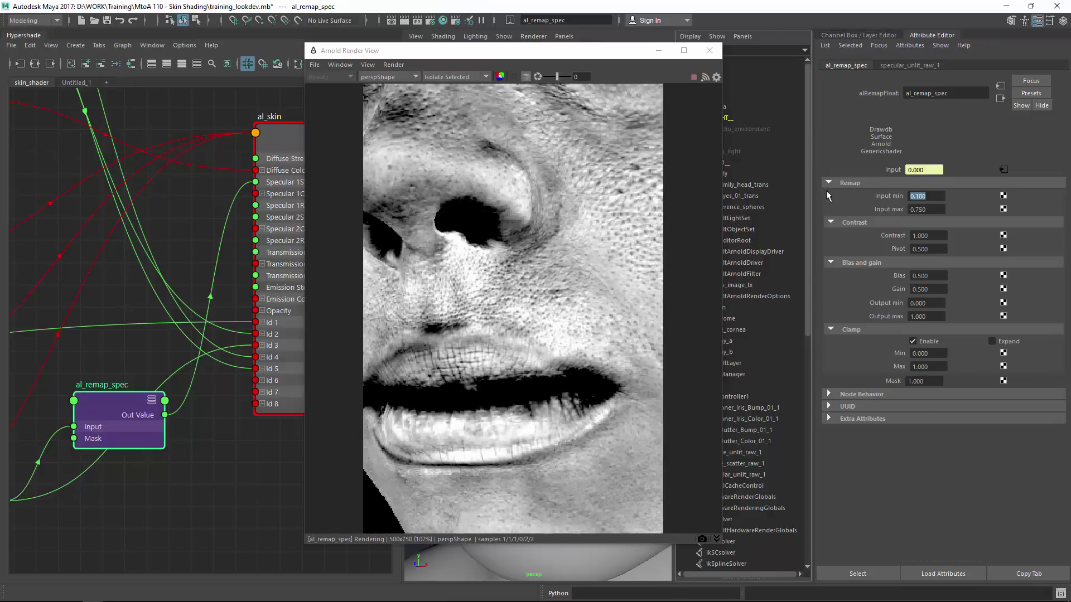
pyautogui.keyDown('ctrl'); pyautogui.moveTo(931, 210); pyautogui.dragTo(936, 209); pyautogui.keyUp('ctrl')
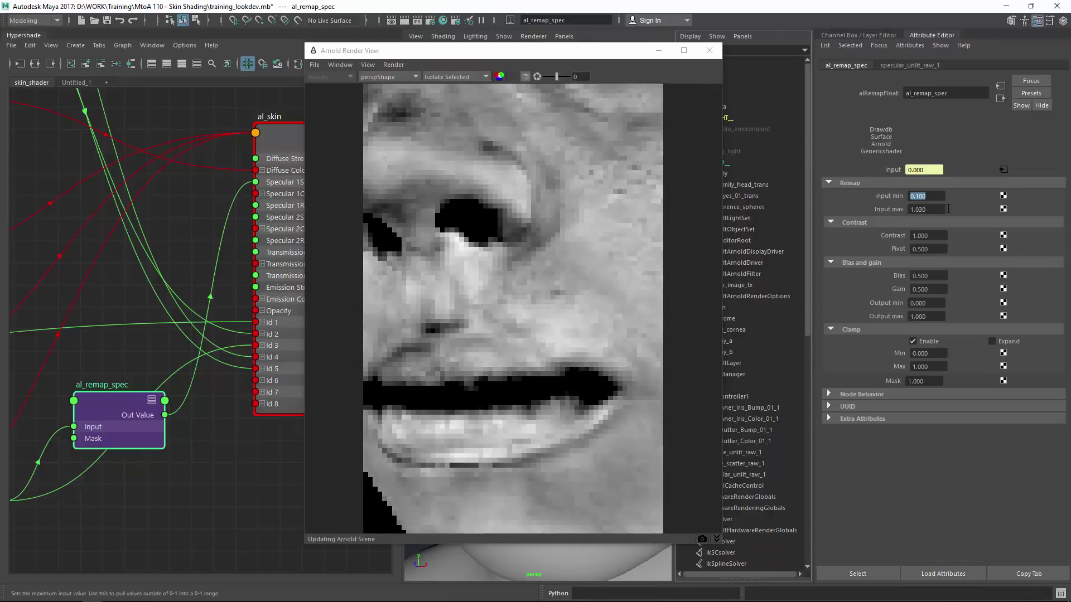
pyautogui.doubleClick(936, 210)
pyautogui.write('1')
pyautogui.press('Return')
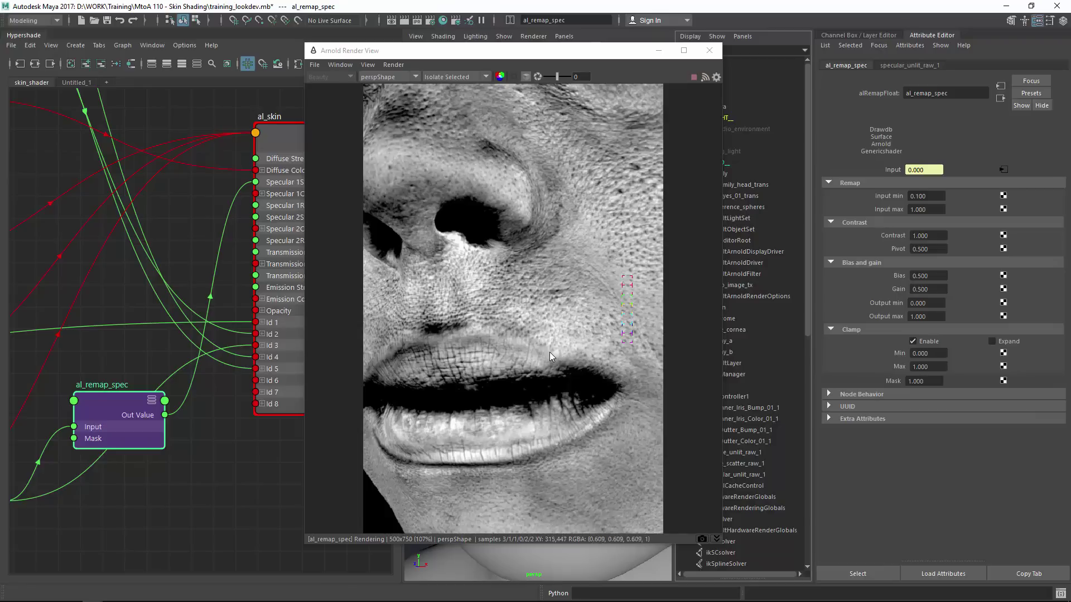
pyautogui.keyDown('alt'); pyautogui.moveTo(577, 261); pyautogui.dragTo(508, 352); pyautogui.keyUp('alt')
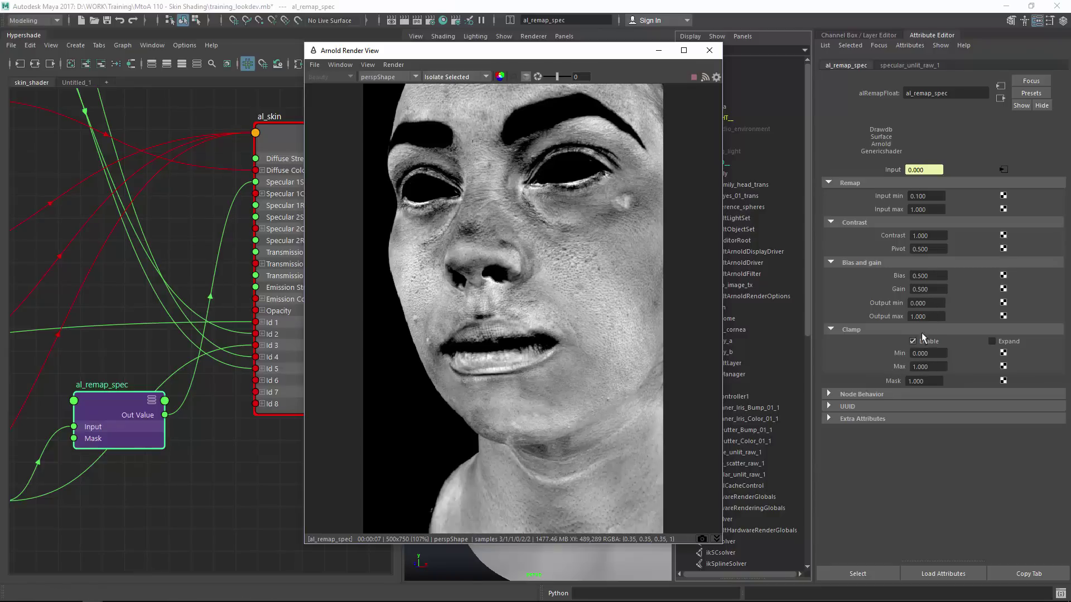
# Step: Reset the remap Output min to 0 and raise the clamp Min to 0.020
pyautogui.keyDown('ctrl'); pyautogui.moveTo(935, 302); pyautogui.dragTo(942, 302); pyautogui.keyUp('ctrl')
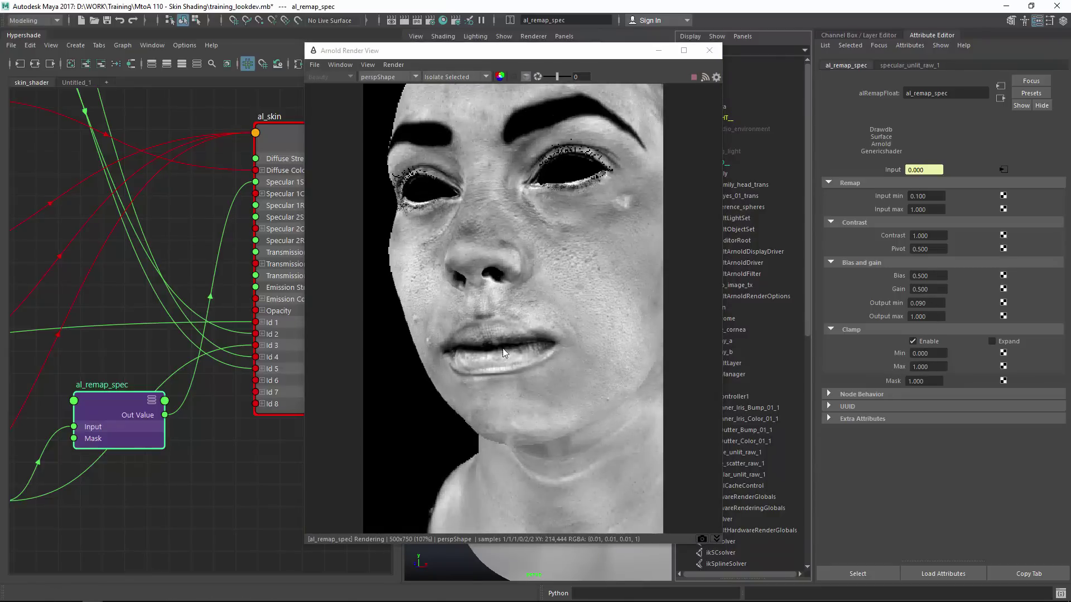
pyautogui.click(878, 306)
pyautogui.write('0')
pyautogui.press('Return')
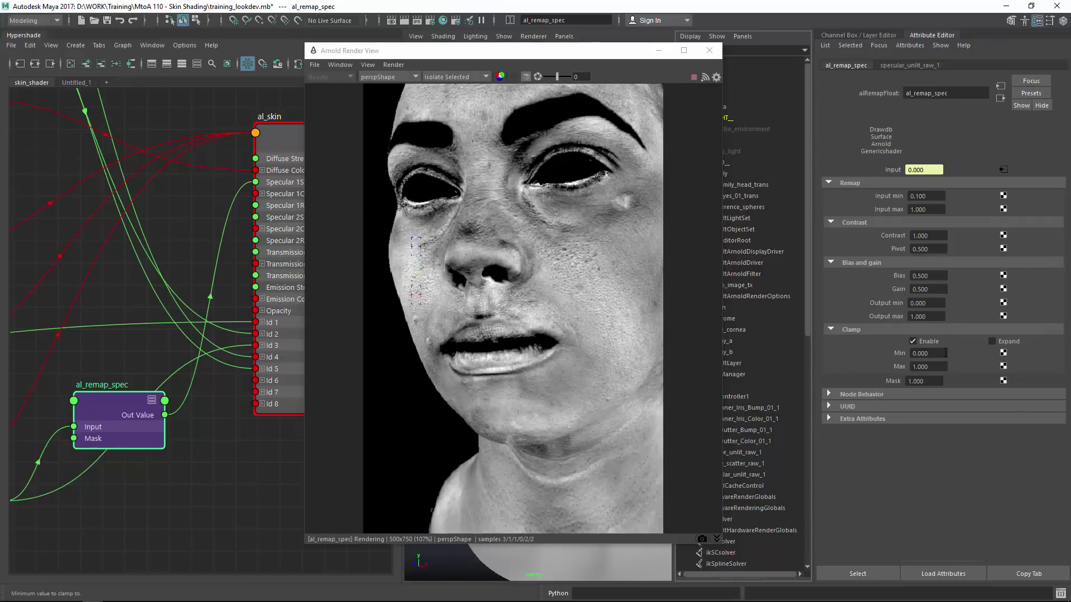
pyautogui.keyDown('ctrl'); pyautogui.moveTo(946, 353); pyautogui.dragTo(954, 352); pyautogui.keyUp('ctrl')
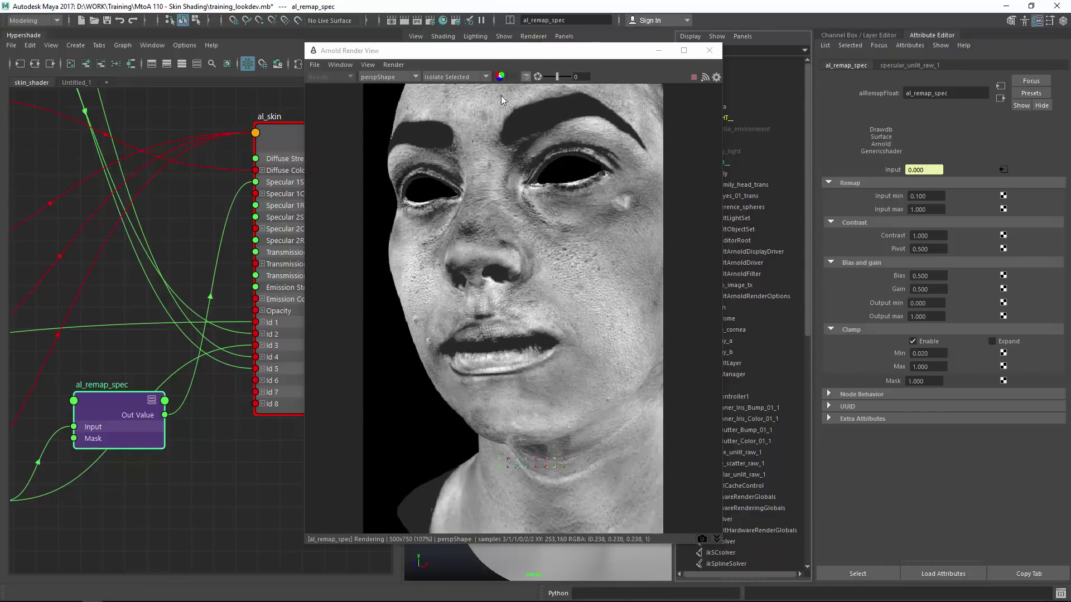
# Step: Render full Shading on a cheek close-up and select the al_skin node
pyautogui.click(451, 79)
pyautogui.click(450, 85)
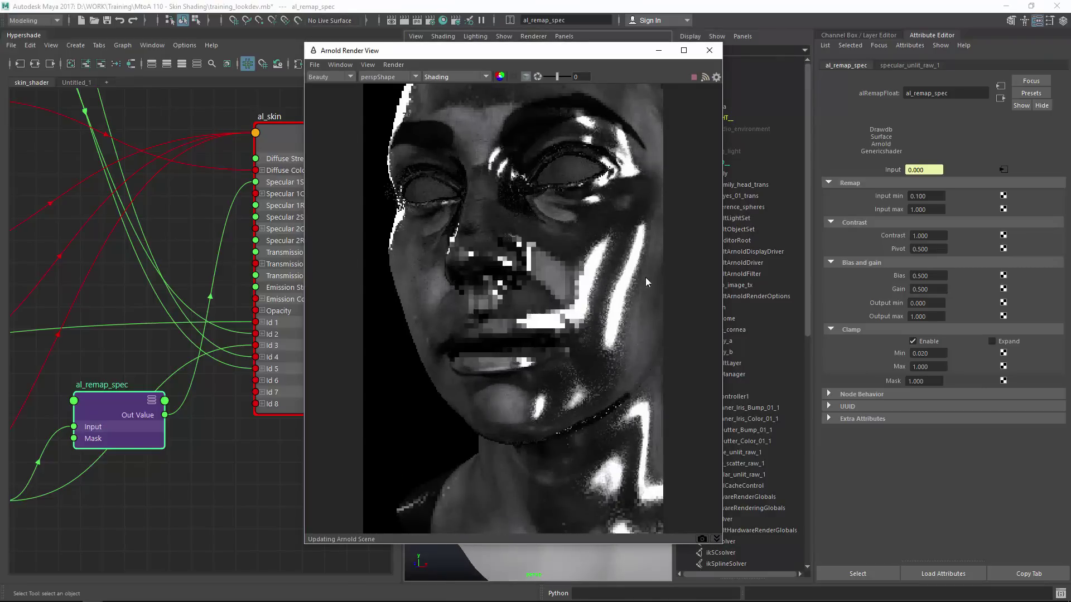
pyautogui.moveTo(645, 280)
pyautogui.keyDown('alt'); pyautogui.mouseDown()
pyautogui.moveTo(695, 280)
pyautogui.moveTo(580, 253)
pyautogui.moveTo(596, 267)
pyautogui.moveTo(512, 296)
pyautogui.moveTo(615, 218)
pyautogui.mouseUp(); pyautogui.keyUp('alt')
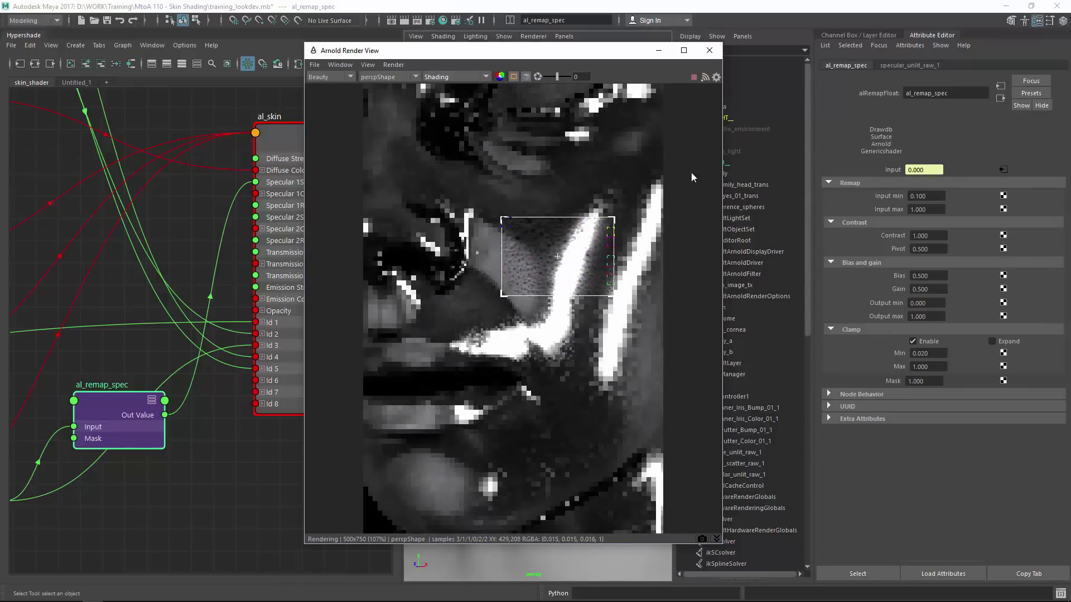
pyautogui.click(294, 133)
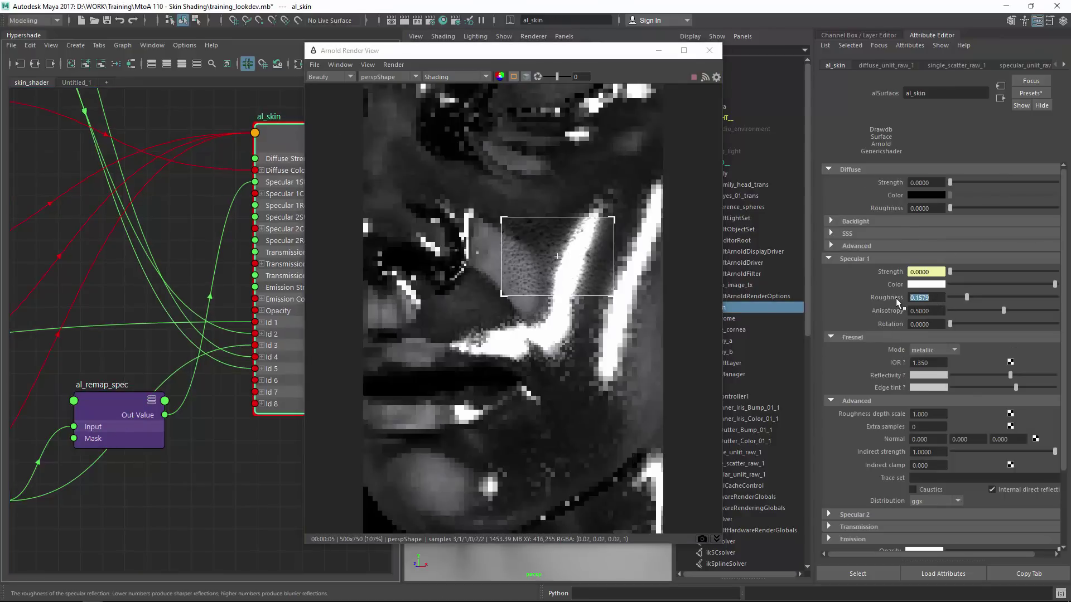
# Step: Set al_skin Specular 1 roughness to 0.6 with a dielectric Fresnel
pyautogui.write('0.6')
pyautogui.press('Return')
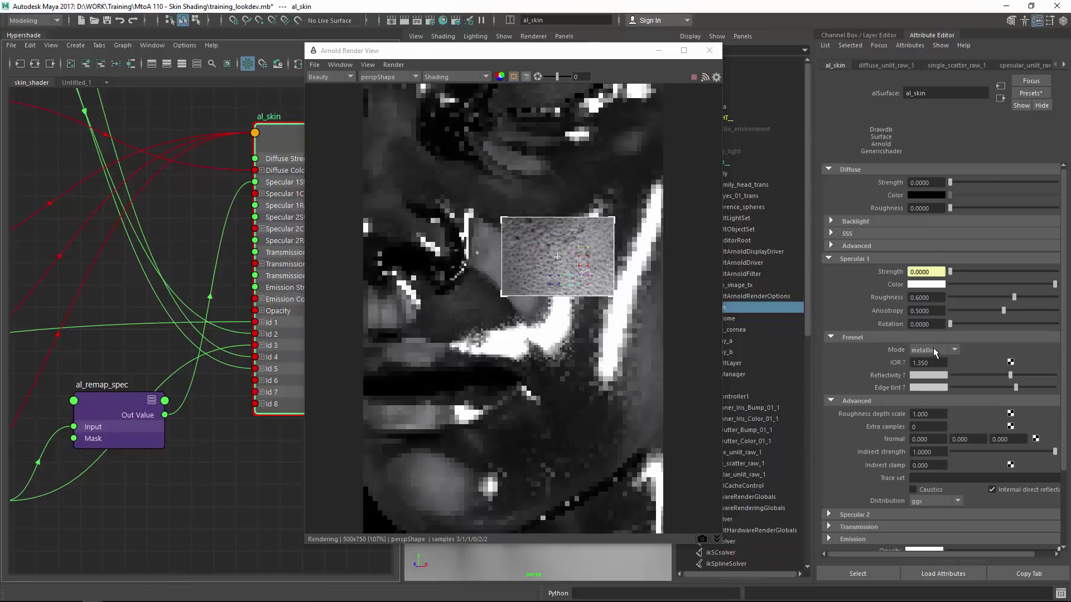
pyautogui.click(935, 363)
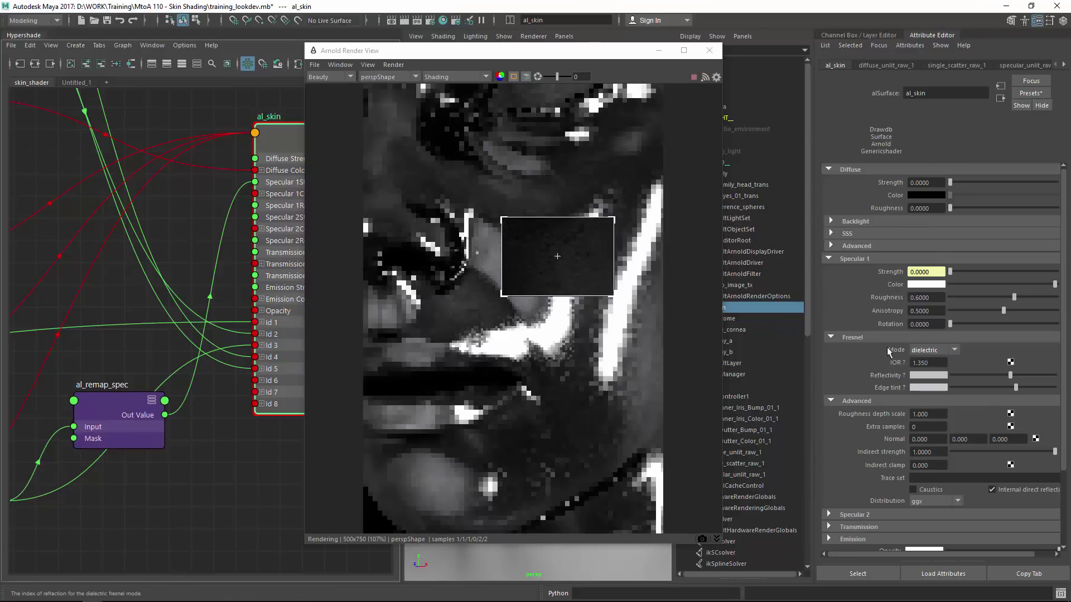
# Step: Disable the render region and move the render camera to an eye close-up
pyautogui.click(543, 350)
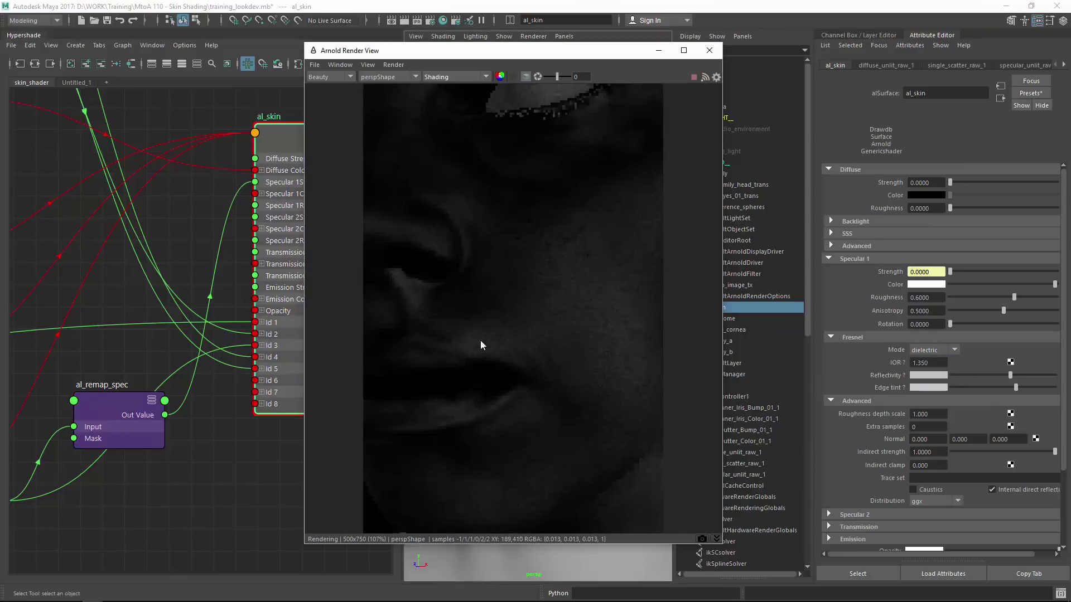
pyautogui.moveTo(438, 397)
pyautogui.keyDown('alt'); pyautogui.mouseDown()
pyautogui.moveTo(534, 353)
pyautogui.moveTo(537, 232)
pyautogui.mouseUp(); pyautogui.keyUp('alt')
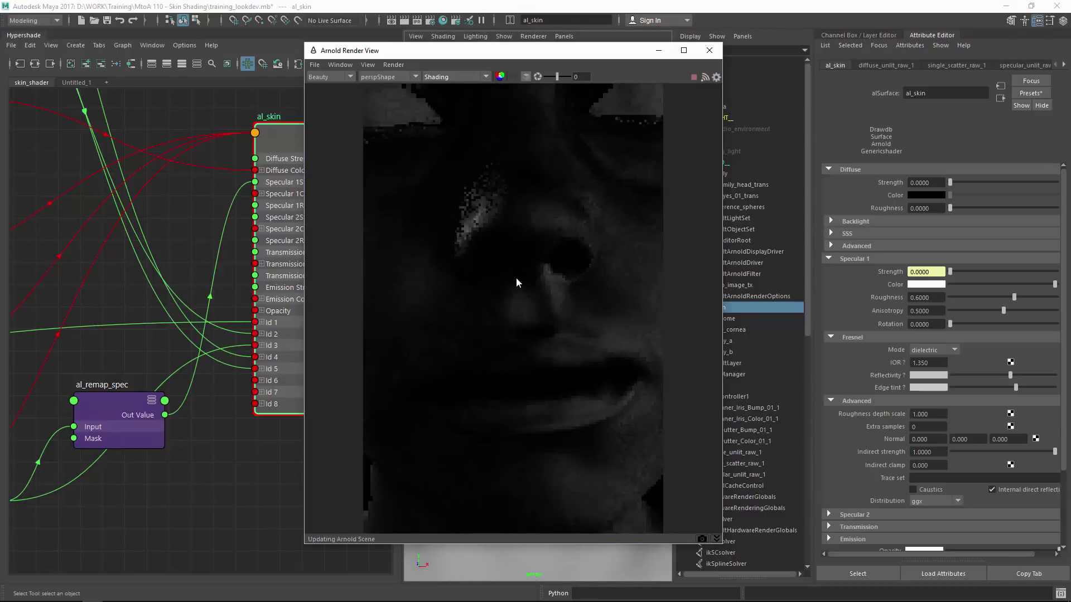
pyautogui.moveTo(517, 277)
pyautogui.keyDown('alt'); pyautogui.mouseDown()
pyautogui.moveTo(564, 303)
pyautogui.moveTo(508, 253)
pyautogui.moveTo(486, 306)
pyautogui.moveTo(546, 126)
pyautogui.moveTo(429, 206)
pyautogui.mouseUp(); pyautogui.keyUp('alt')
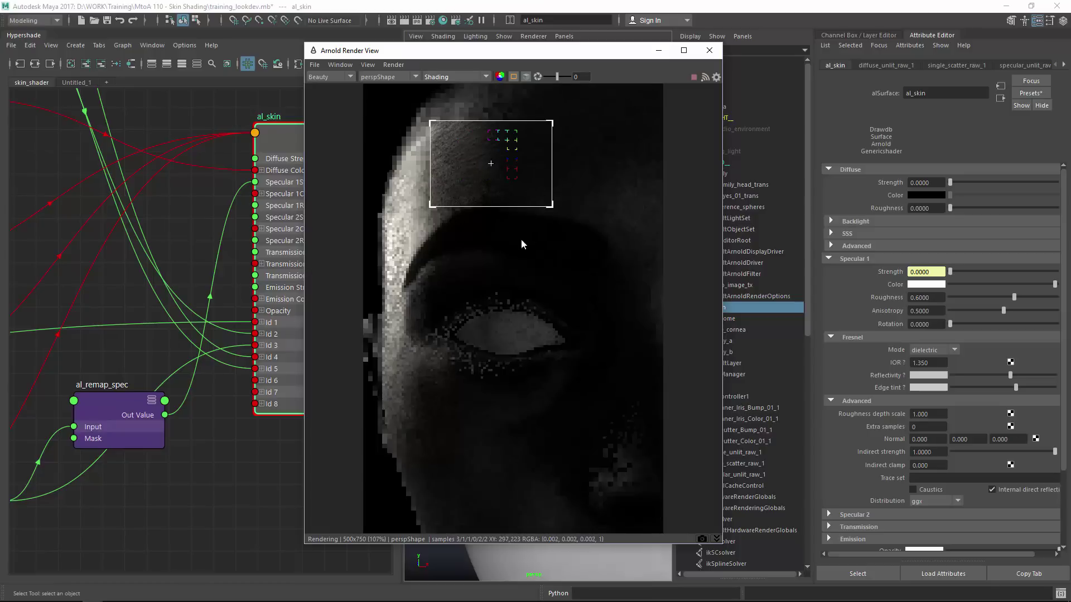
# Step: Close the Arnold Render View and frame displacementShader, al_baseSG and al_skin in Hypershade
pyautogui.click(614, 206)
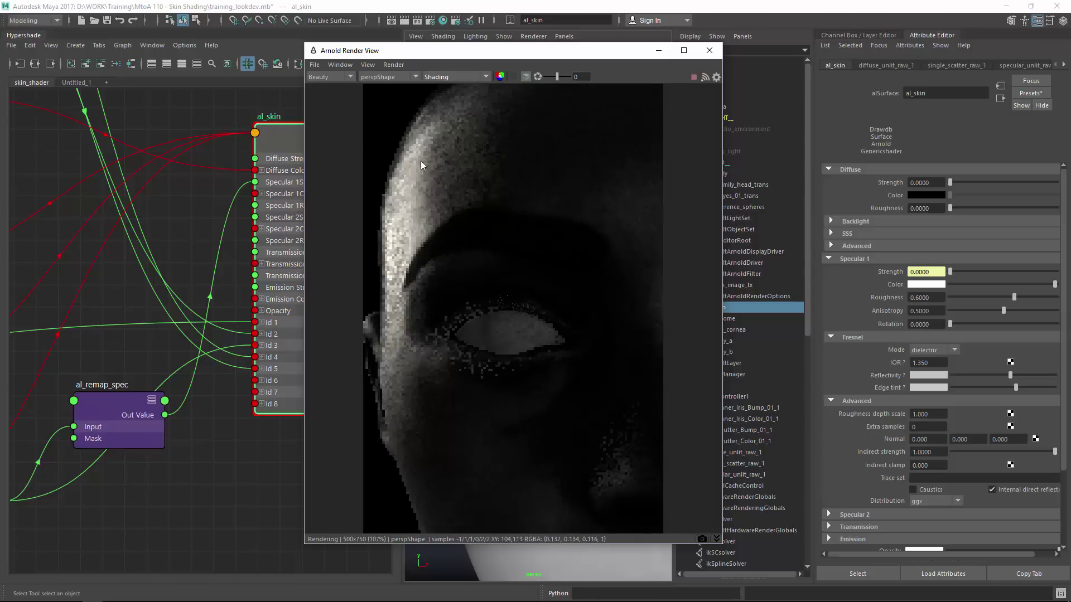
pyautogui.click(709, 50)
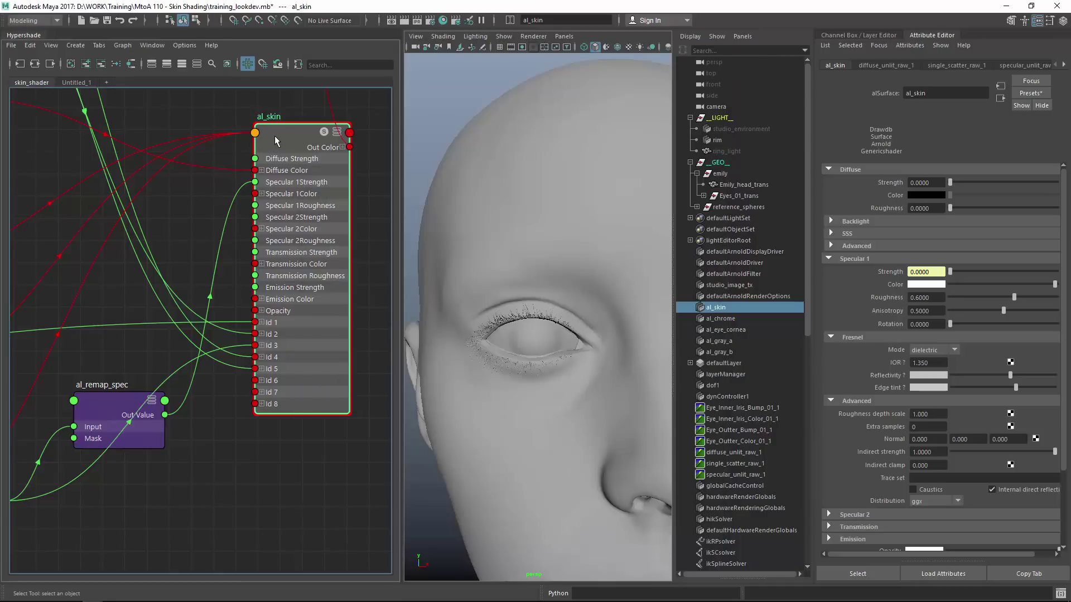
pyautogui.scroll(-3, 310, 146)
pyautogui.keyDown('alt'); pyautogui.moveTo(284, 153); pyautogui.dragTo(285, 357, button='middle'); pyautogui.keyUp('alt')
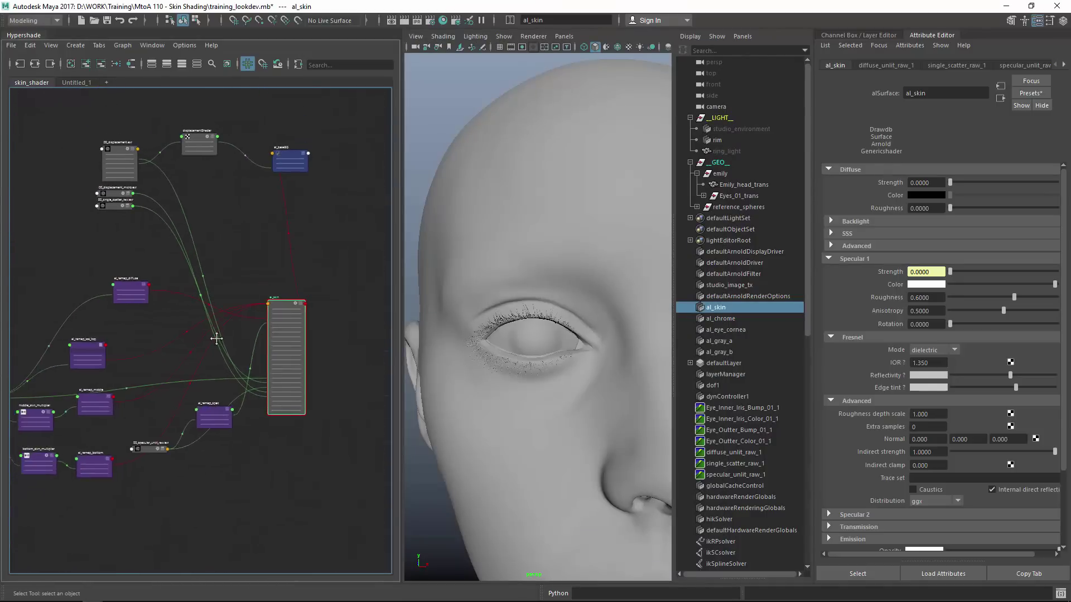
pyautogui.scroll(2, 312, 268)
pyautogui.scroll(2, 335, 245)
pyautogui.scroll(-1, 346, 237)
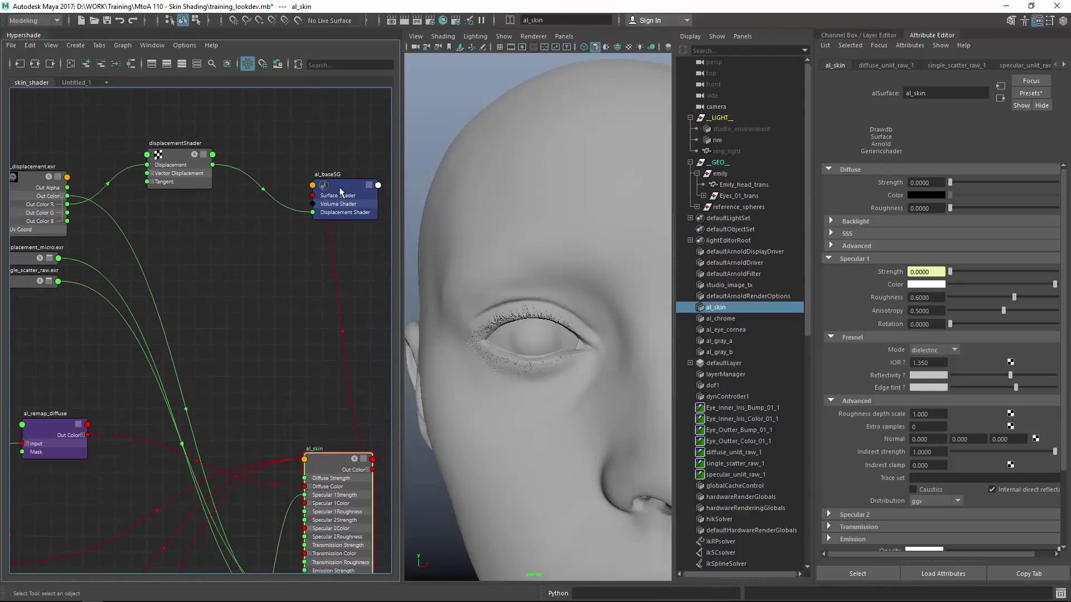
pyautogui.moveTo(360, 199); pyautogui.dragTo(366, 201)
pyautogui.scroll(-1, 334, 369)
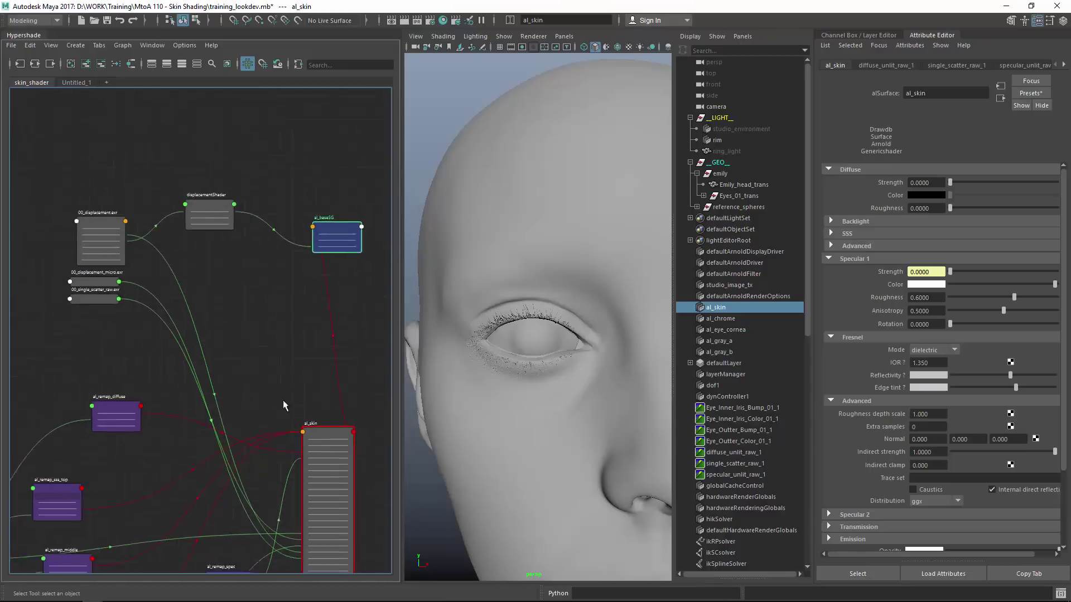
pyautogui.keyDown('alt'); pyautogui.moveTo(334, 368); pyautogui.dragTo(318, 201, button='middle'); pyautogui.keyUp('alt')
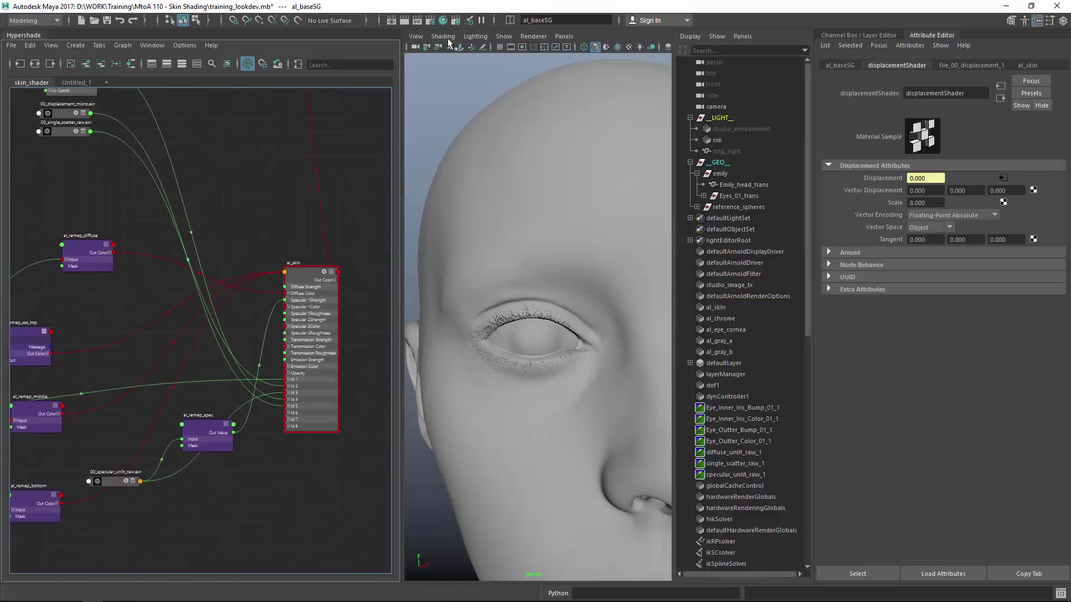
pyautogui.click(429, 20)
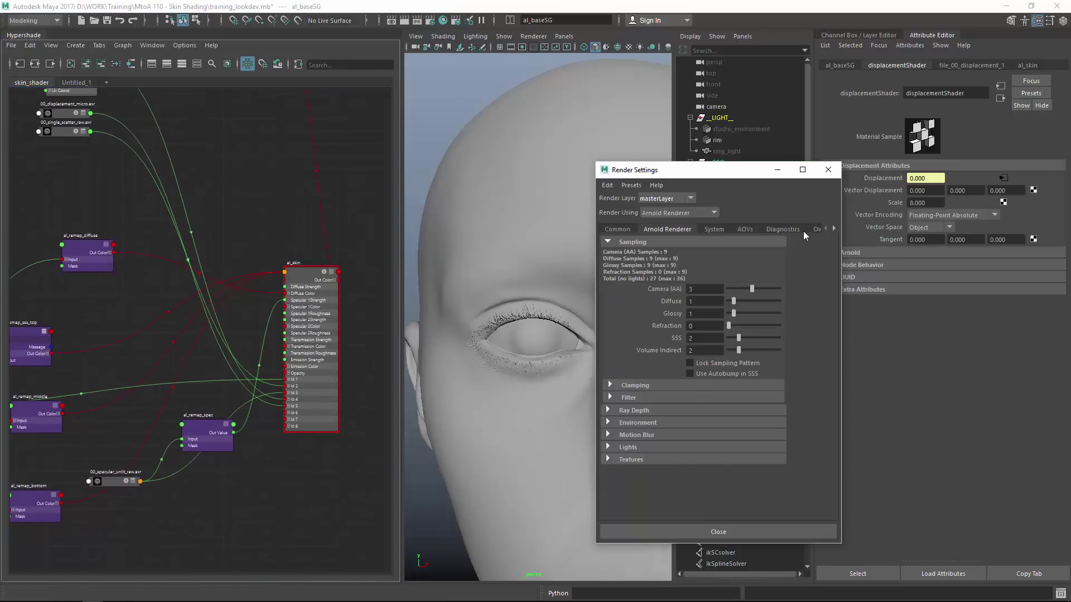
pyautogui.click(805, 230)
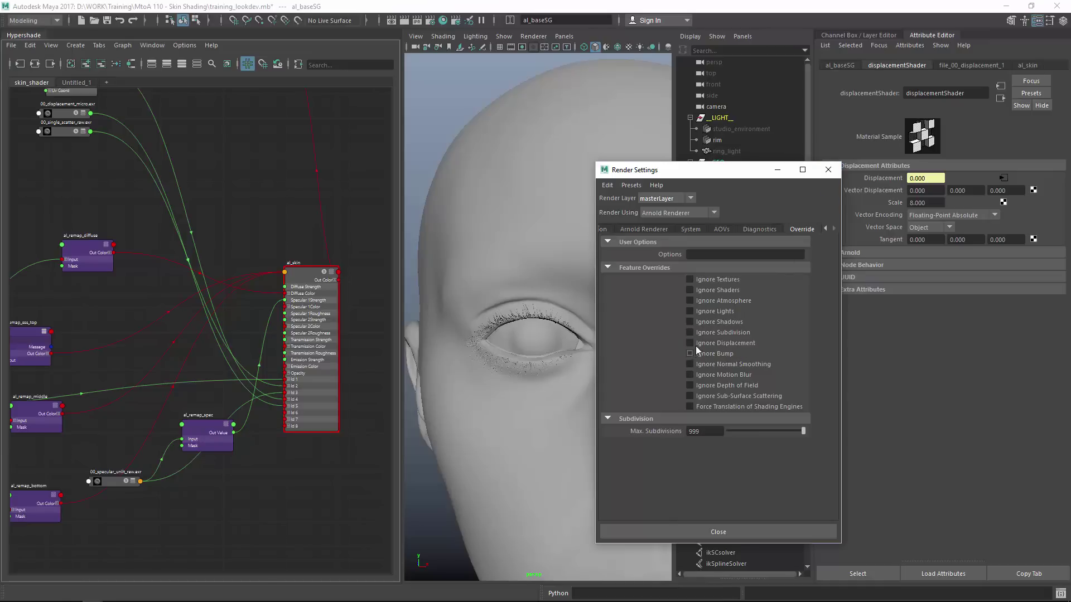
pyautogui.click(829, 170)
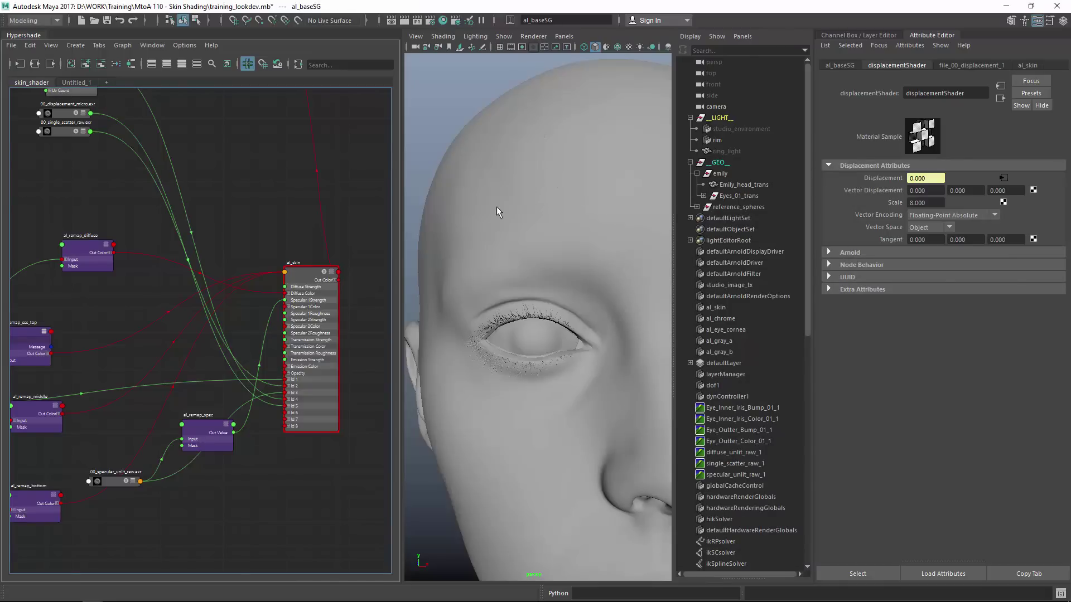
pyautogui.moveTo(180, 303)
pyautogui.keyDown('alt'); pyautogui.mouseDown(button='middle')
pyautogui.moveTo(297, 328)
pyautogui.moveTo(223, 347)
pyautogui.mouseUp(button='middle'); pyautogui.keyUp('alt')
# Step: Select al_skin and raise its Diffuse Strength to 1.0
pyautogui.click(307, 191)
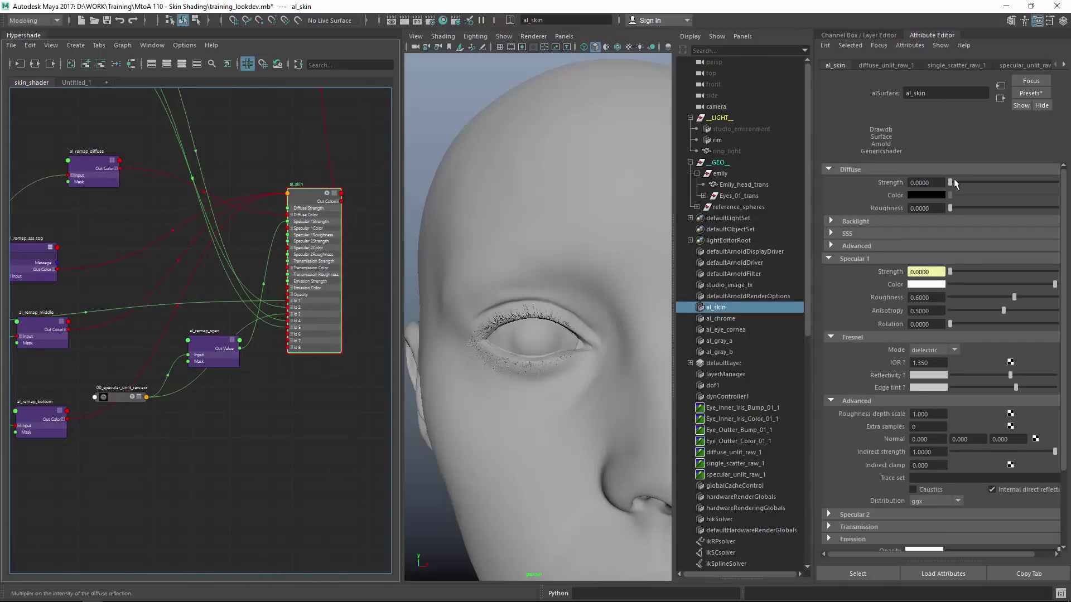
pyautogui.moveTo(951, 182); pyautogui.dragTo(1057, 182)
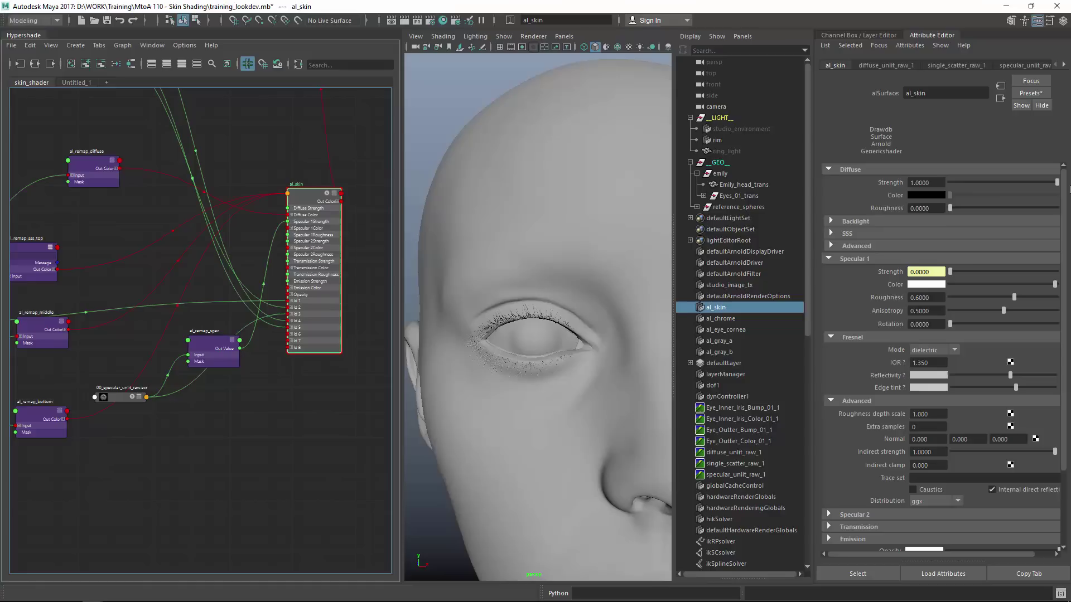
pyautogui.click(868, 235)
pyautogui.click(869, 235)
pyautogui.scroll(-10, 484, 258)
# Step: Render a three-quarter face view at 1:1, framing the lips, chin and neck
pyautogui.moveTo(474, 263)
pyautogui.keyDown('alt'); pyautogui.mouseDown()
pyautogui.moveTo(492, 287)
pyautogui.moveTo(563, 293)
pyautogui.mouseUp(); pyautogui.keyUp('alt')
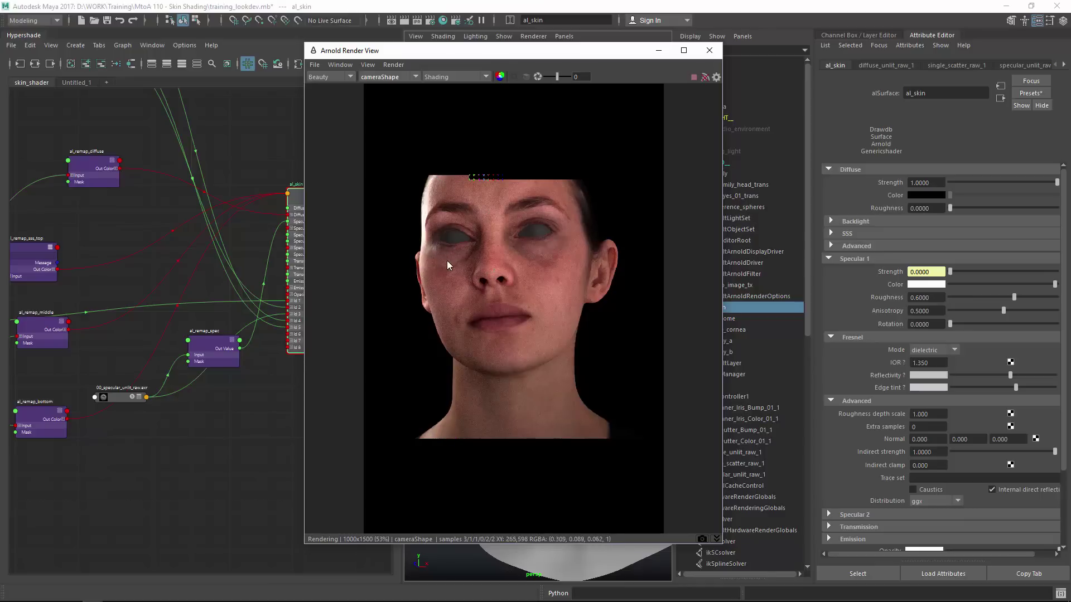
pyautogui.press('a')
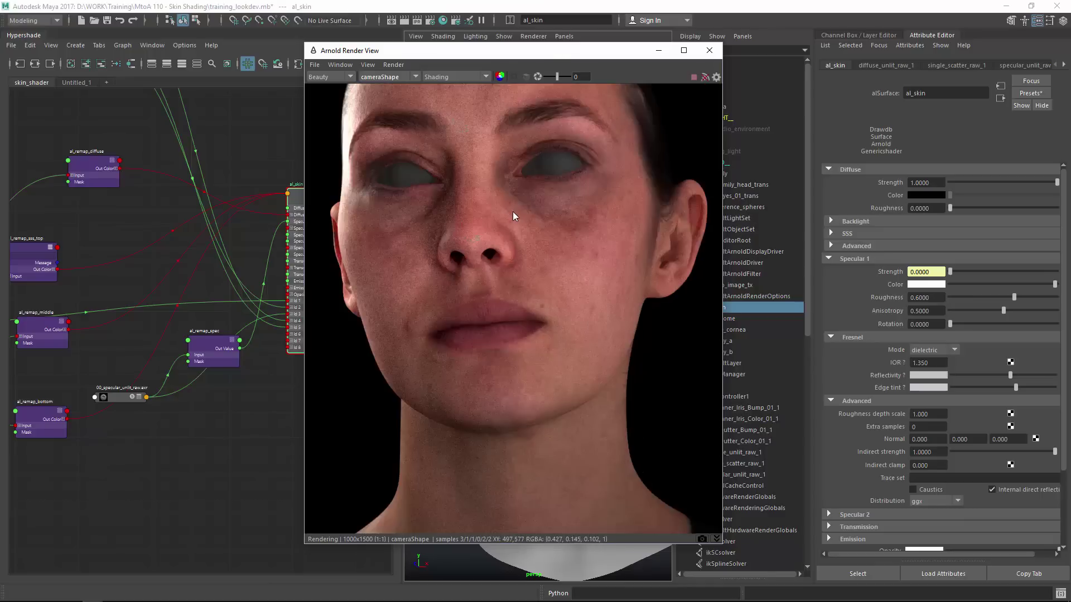
pyautogui.moveTo(452, 208)
pyautogui.mouseDown(button='middle')
pyautogui.moveTo(484, 302)
pyautogui.moveTo(503, 263)
pyautogui.moveTo(459, 292)
pyautogui.mouseUp(button='middle')
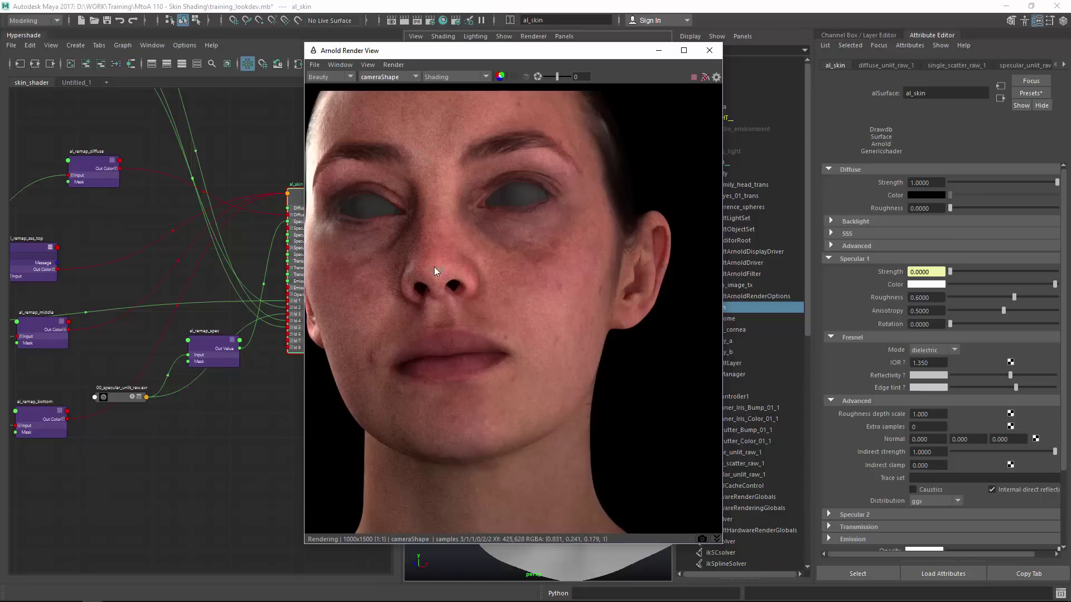
pyautogui.keyDown('alt'); pyautogui.moveTo(130, 318); pyautogui.dragTo(173, 370, button='middle'); pyautogui.keyUp('alt')
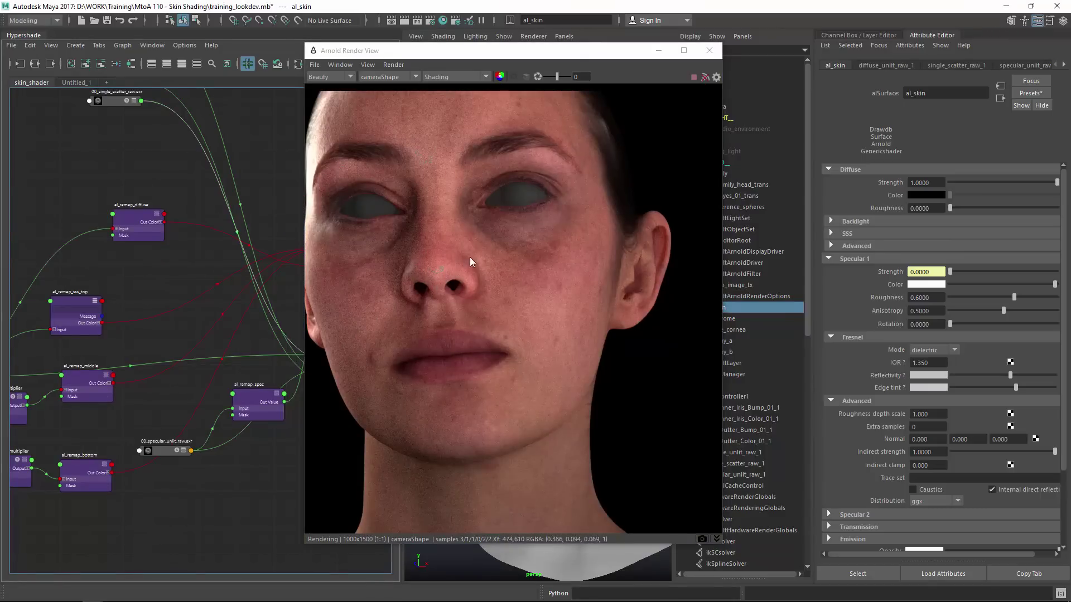
pyautogui.moveTo(481, 279); pyautogui.dragTo(508, 360, button='middle')
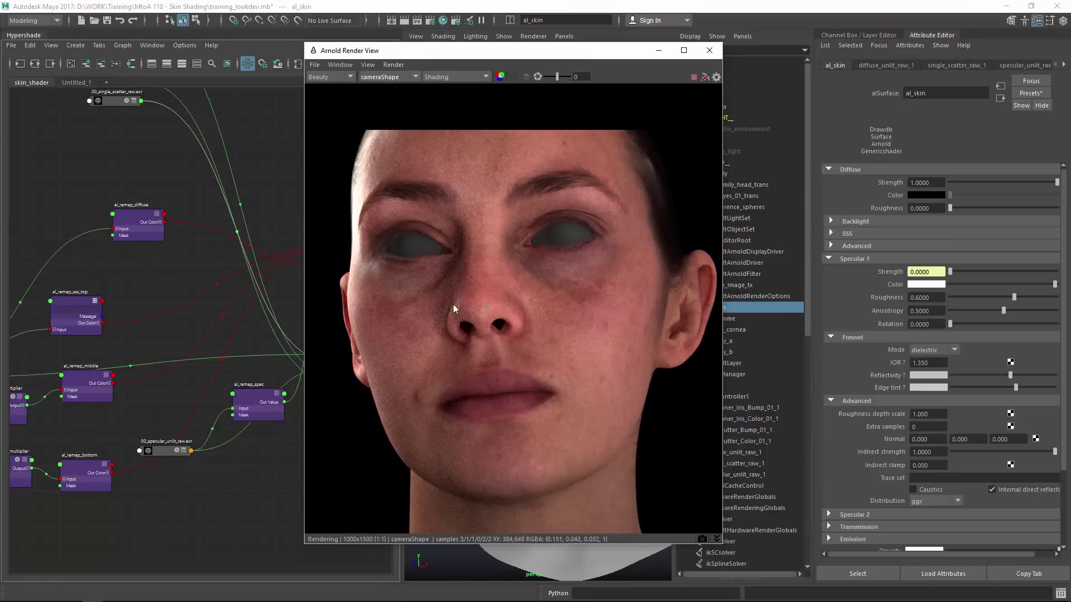
pyautogui.moveTo(514, 323)
pyautogui.mouseDown(button='middle')
pyautogui.moveTo(483, 249)
pyautogui.moveTo(486, 317)
pyautogui.moveTo(495, 242)
pyautogui.moveTo(463, 231)
pyautogui.moveTo(453, 323)
pyautogui.moveTo(500, 265)
pyautogui.mouseUp(button='middle')
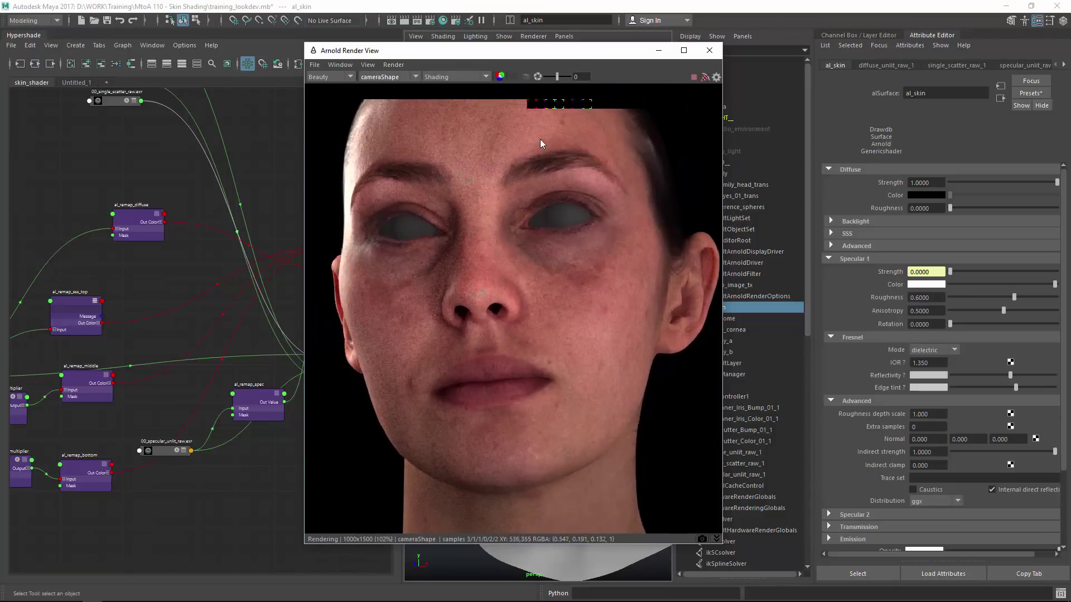
# Step: Expand al_skin's SSS settings and set Distance 1 to 0.250
pyautogui.click(848, 233)
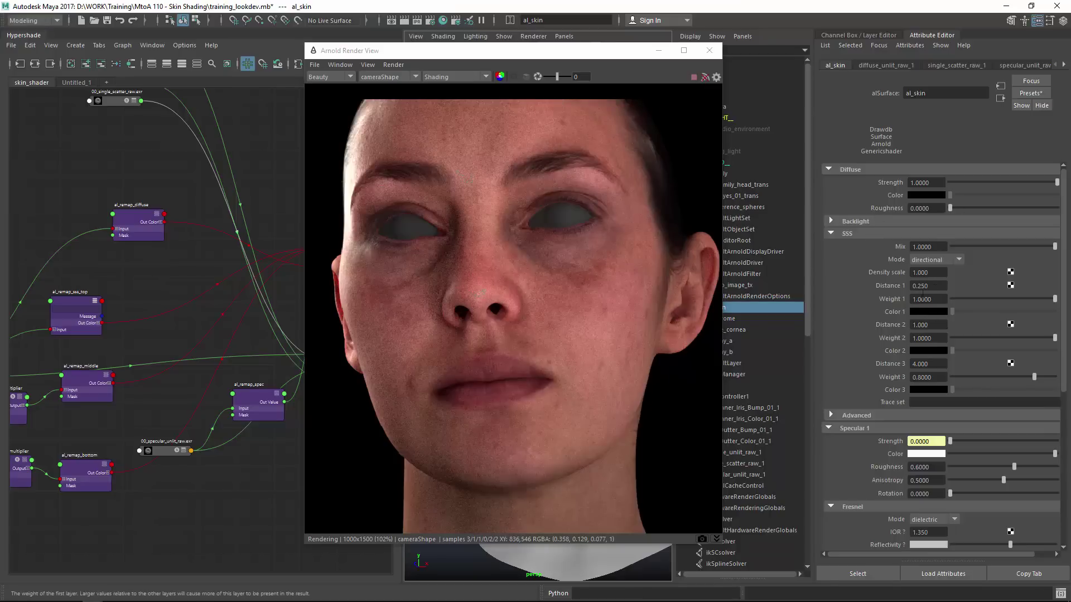
pyautogui.press('Return')
pyautogui.click(939, 288)
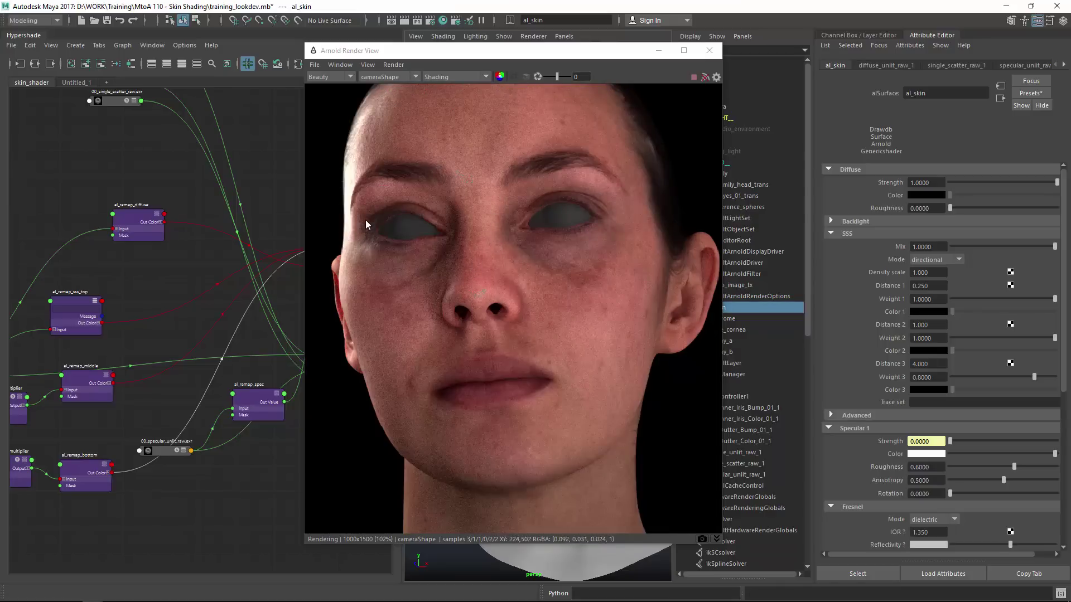
# Step: Zoom the render view in on the eyes, nose and forehead
pyautogui.scroll(-2, 557, 199)
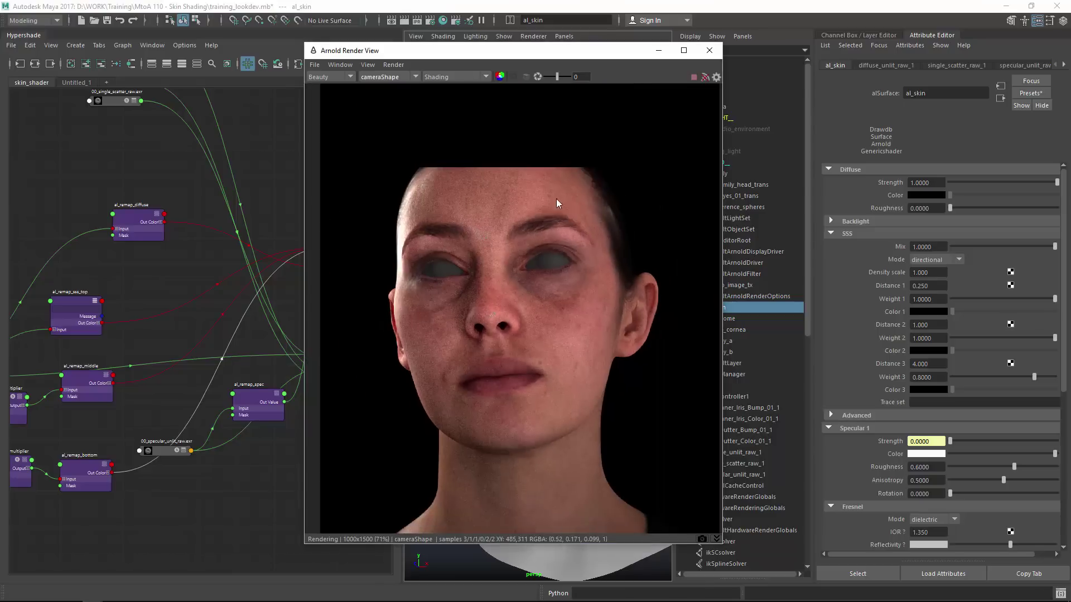
pyautogui.scroll(1, 518, 196)
pyautogui.scroll(1, 507, 215)
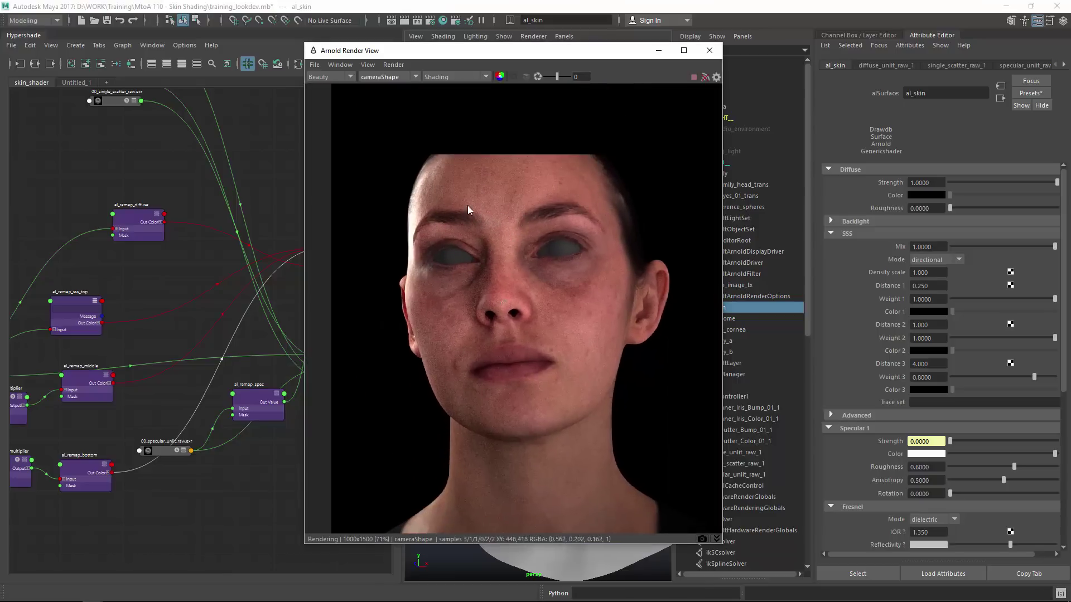
pyautogui.scroll(1, 468, 206)
pyautogui.scroll(2, 507, 246)
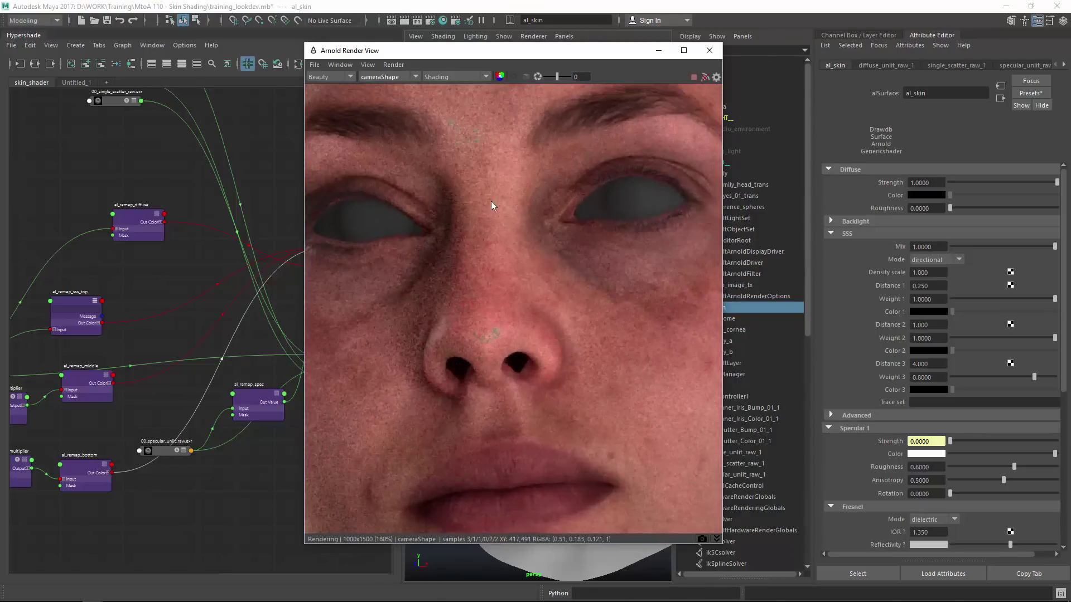
pyautogui.scroll(1, 558, 250)
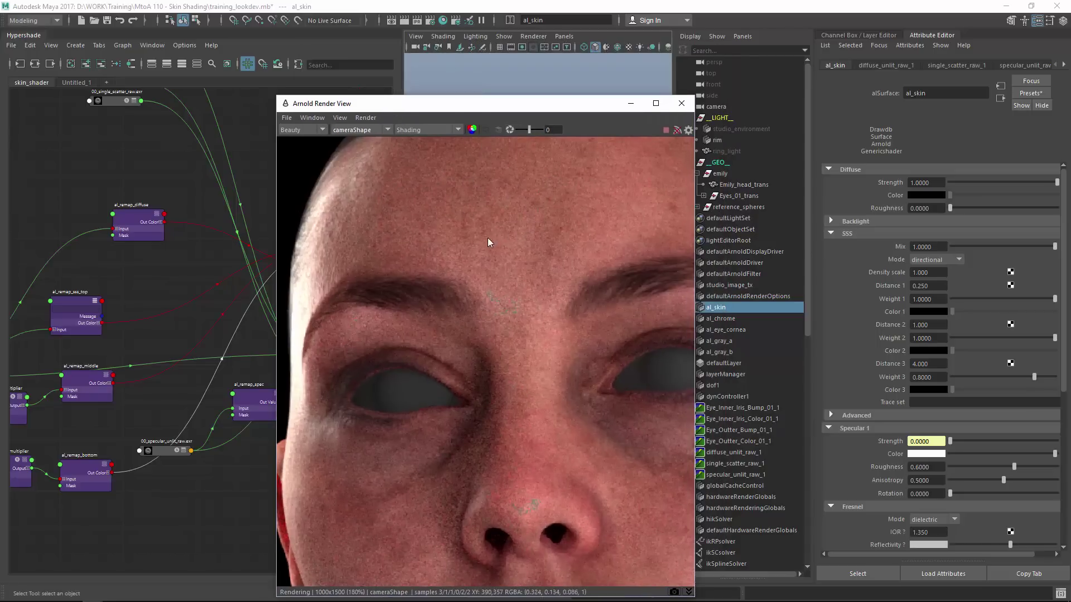
# Step: Set the Arnold SSS samples to 5 in Render Settings
pyautogui.click(431, 23)
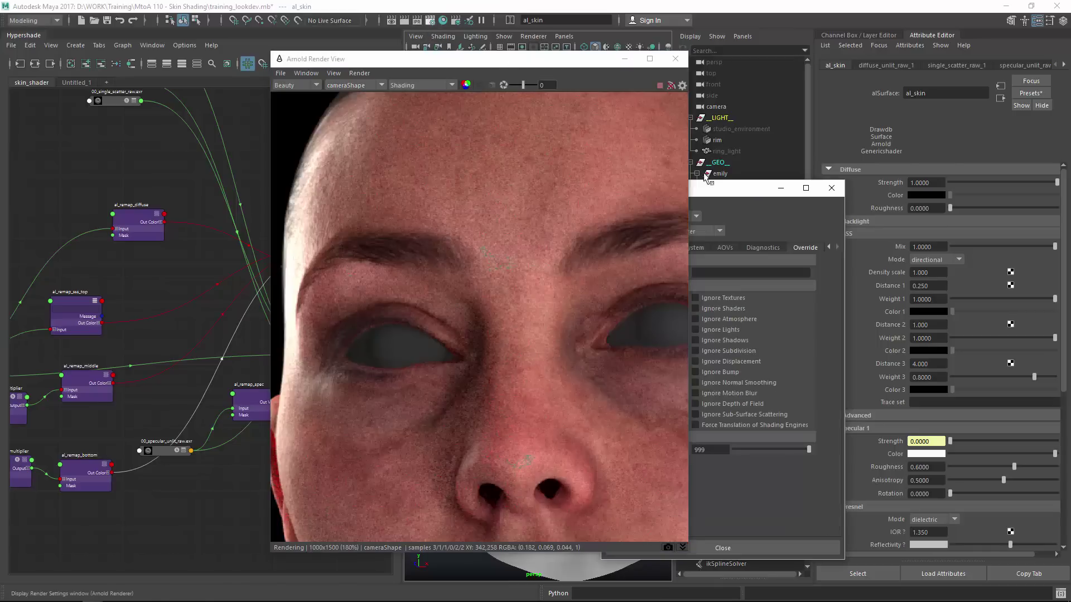
pyautogui.moveTo(708, 192); pyautogui.dragTo(835, 90)
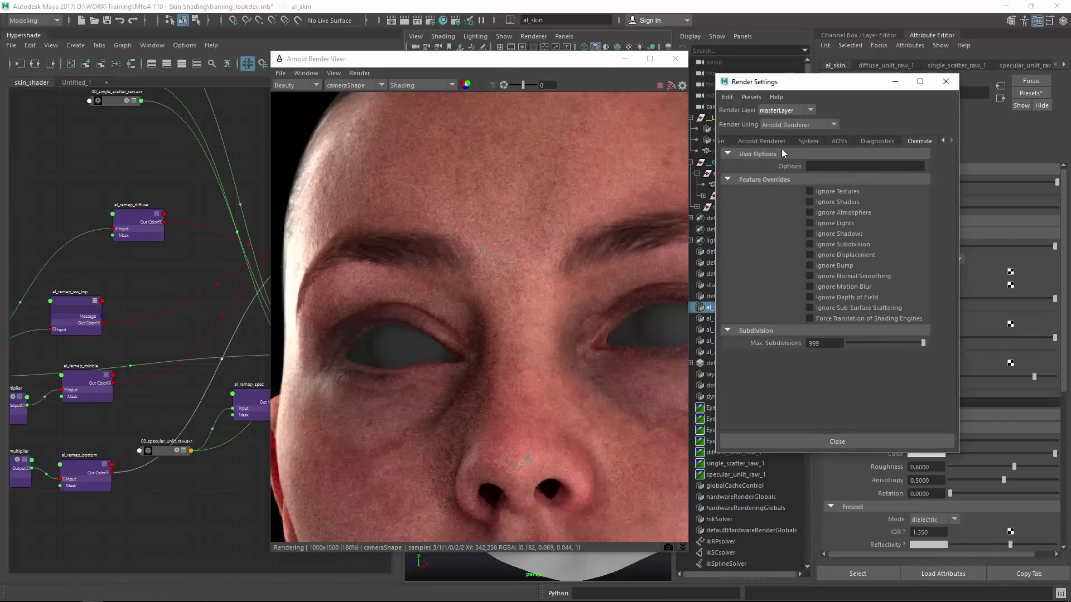
pyautogui.click(670, 552)
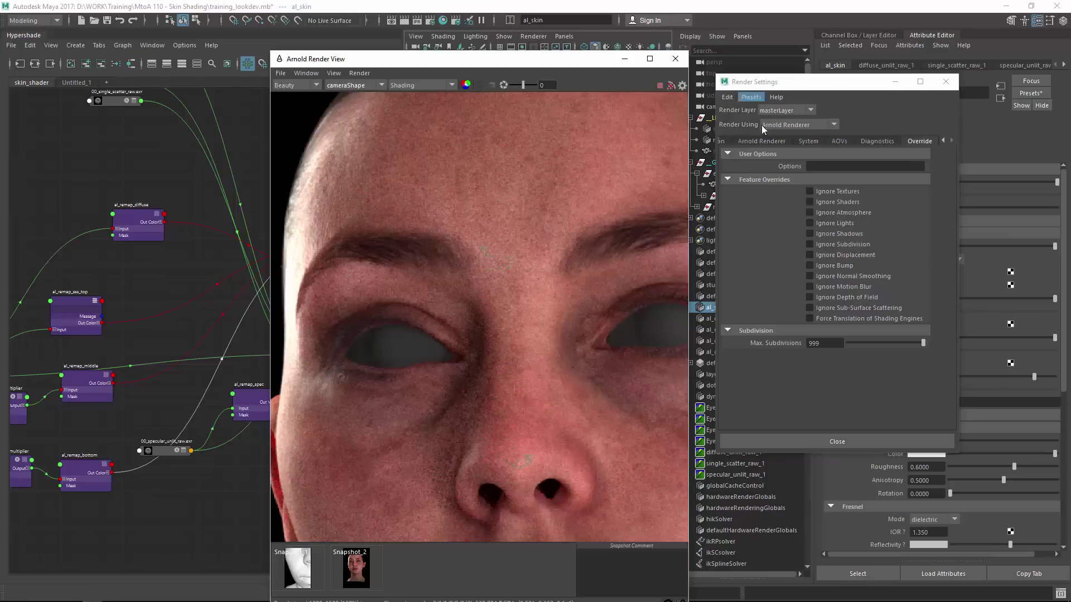
pyautogui.click(762, 140)
pyautogui.doubleClick(816, 250)
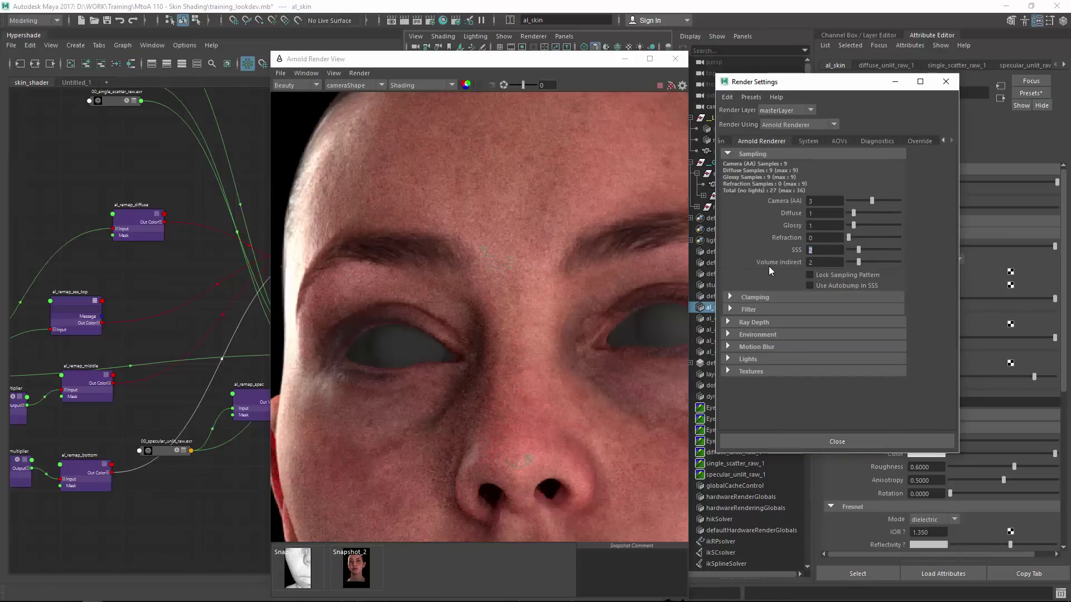
pyautogui.doubleClick(823, 201)
pyautogui.doubleClick(816, 250)
pyautogui.write('5')
pyautogui.press('Return')
# Step: Re-render a region over the left eye and A/B compare it with the previous snapshot
pyautogui.click(563, 71)
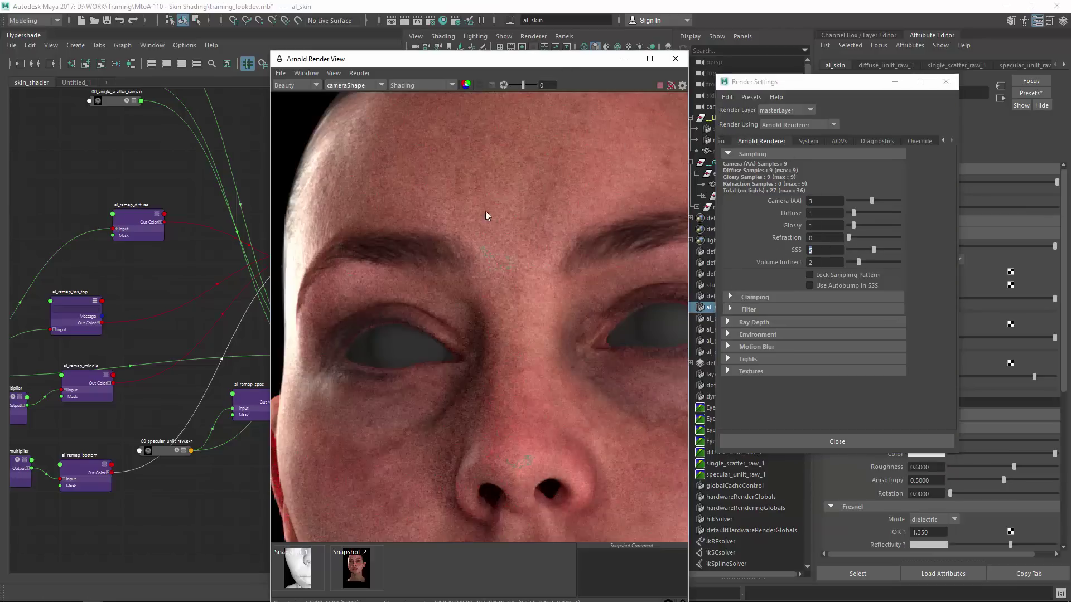
pyautogui.moveTo(483, 219)
pyautogui.mouseDown(button='middle')
pyautogui.moveTo(443, 222)
pyautogui.moveTo(551, 186)
pyautogui.mouseUp(button='middle')
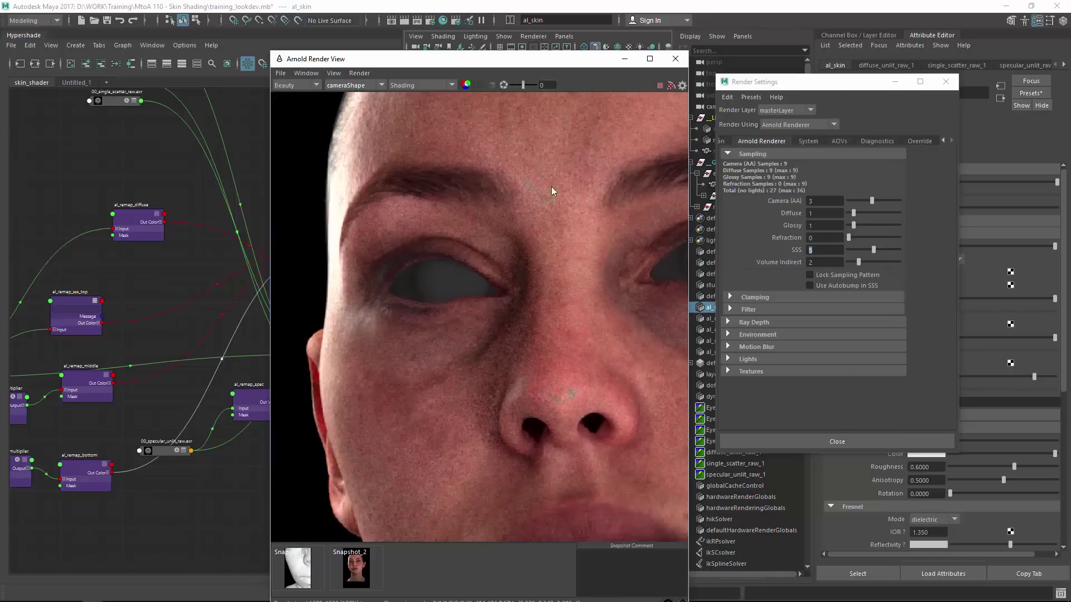
pyautogui.moveTo(476, 249)
pyautogui.mouseDown(button='middle')
pyautogui.moveTo(438, 136)
pyautogui.moveTo(375, 184)
pyautogui.moveTo(340, 135)
pyautogui.mouseUp(button='middle')
pyautogui.moveTo(340, 136); pyautogui.dragTo(473, 310)
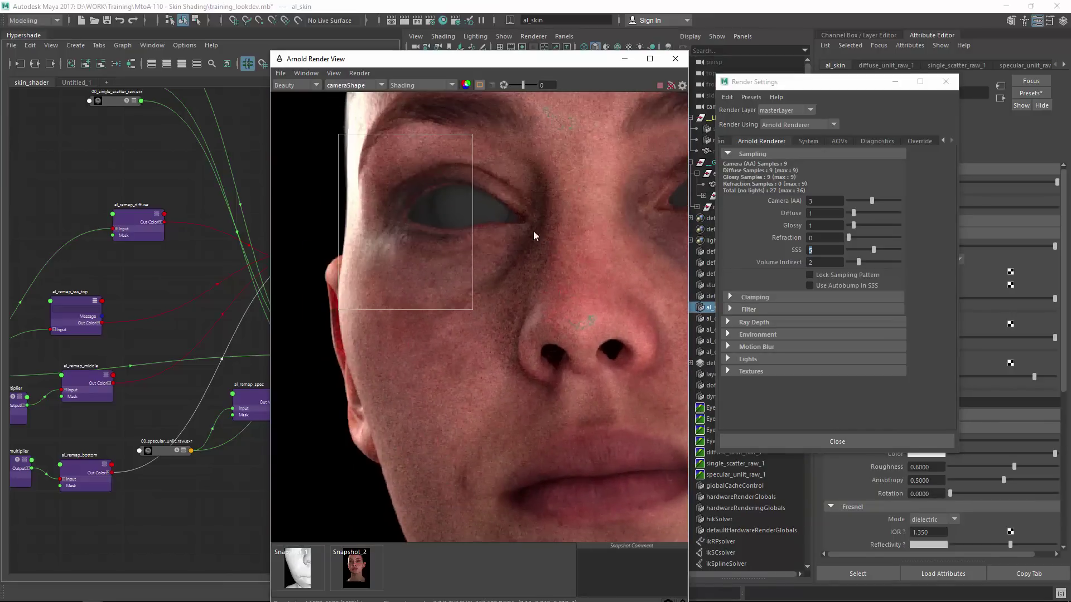
pyautogui.click(670, 86)
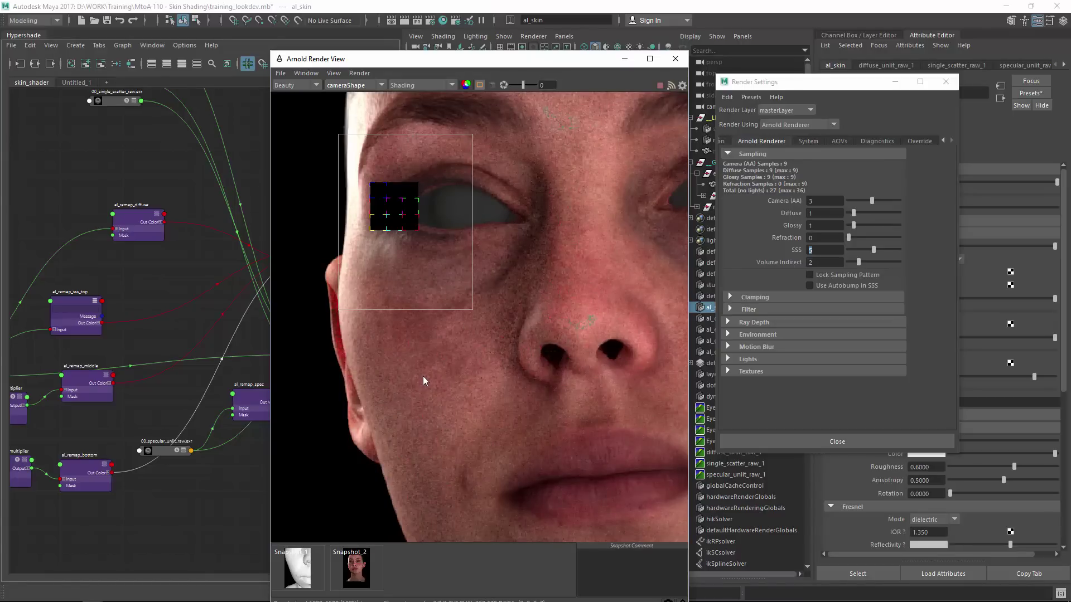
pyautogui.moveTo(632, 287); pyautogui.dragTo(318, 332)
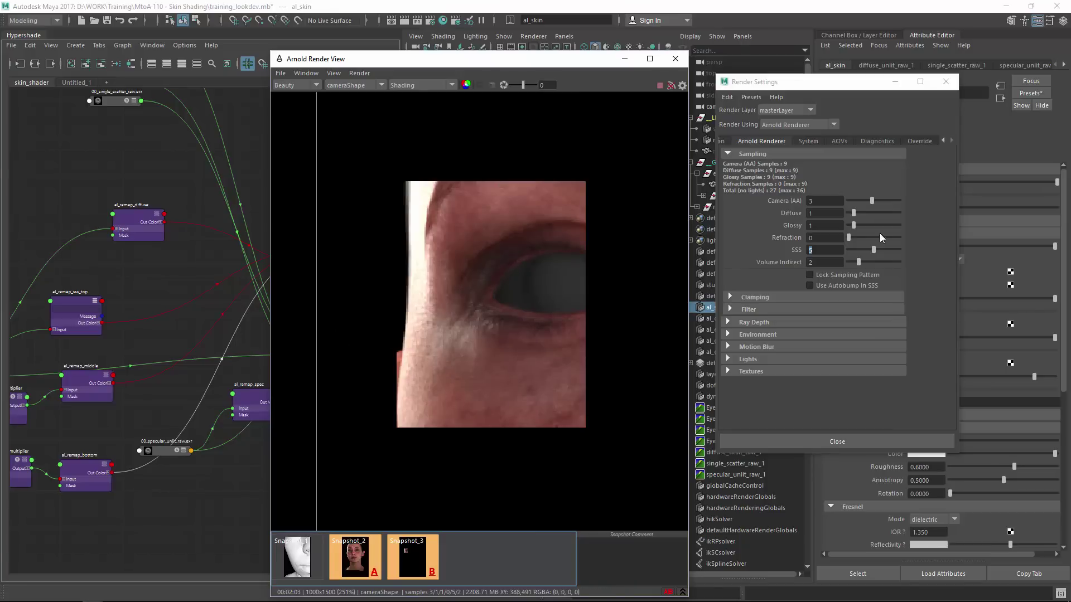
# Step: Wipe between the new eye render and the earlier full-face snapshot, then close the Arnold Render View
pyautogui.moveTo(315, 335)
pyautogui.mouseDown()
pyautogui.moveTo(612, 317)
pyautogui.moveTo(364, 371)
pyautogui.moveTo(568, 343)
pyautogui.moveTo(498, 347)
pyautogui.moveTo(373, 371)
pyautogui.moveTo(604, 348)
pyautogui.moveTo(382, 359)
pyautogui.mouseUp()
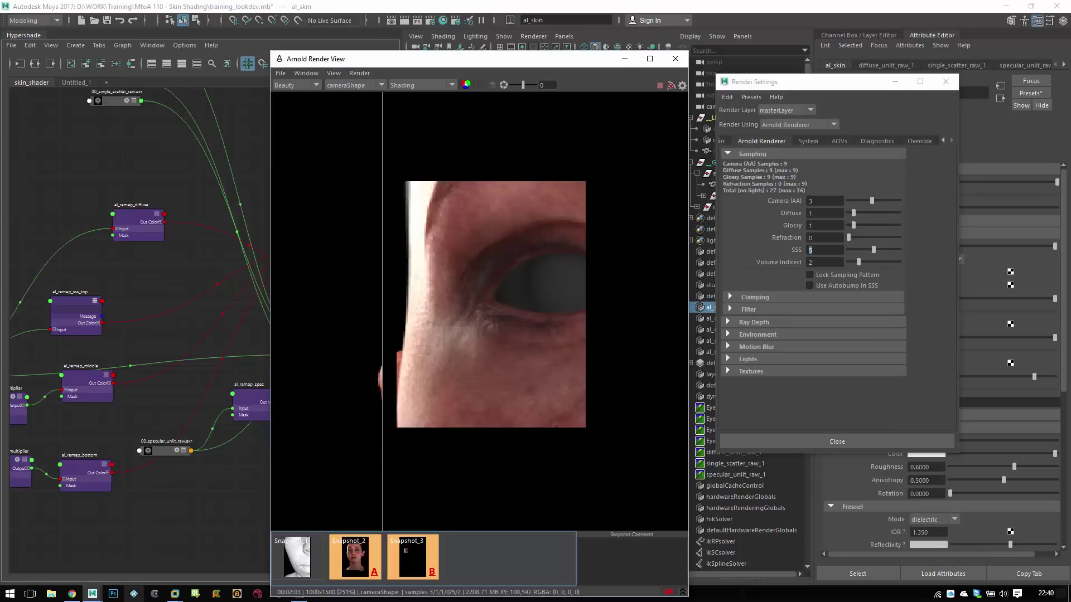
pyautogui.click(72, 593)
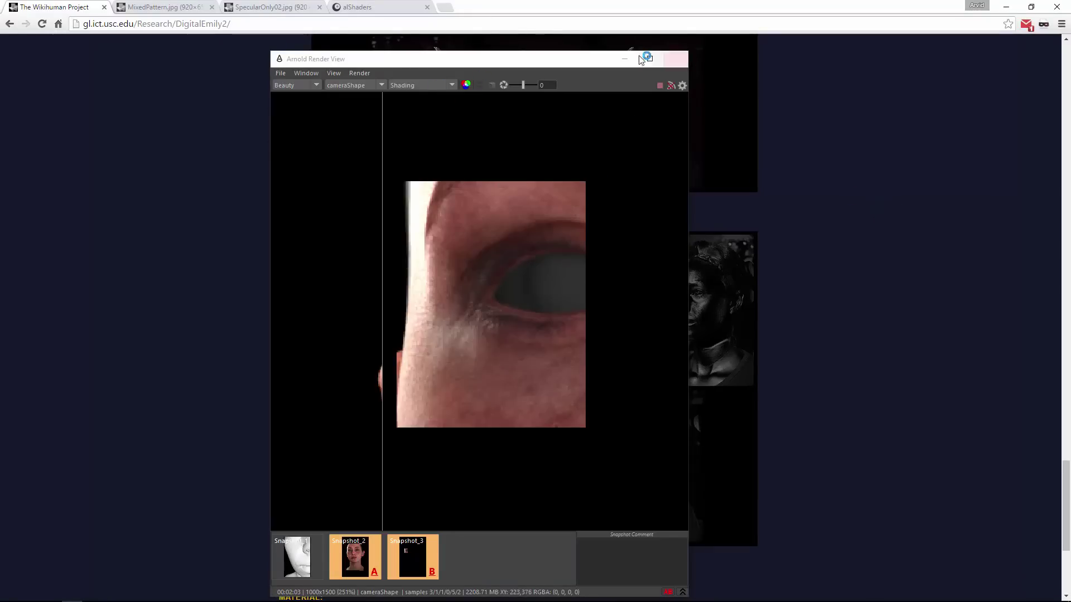
pyautogui.click(681, 66)
pyautogui.click(72, 594)
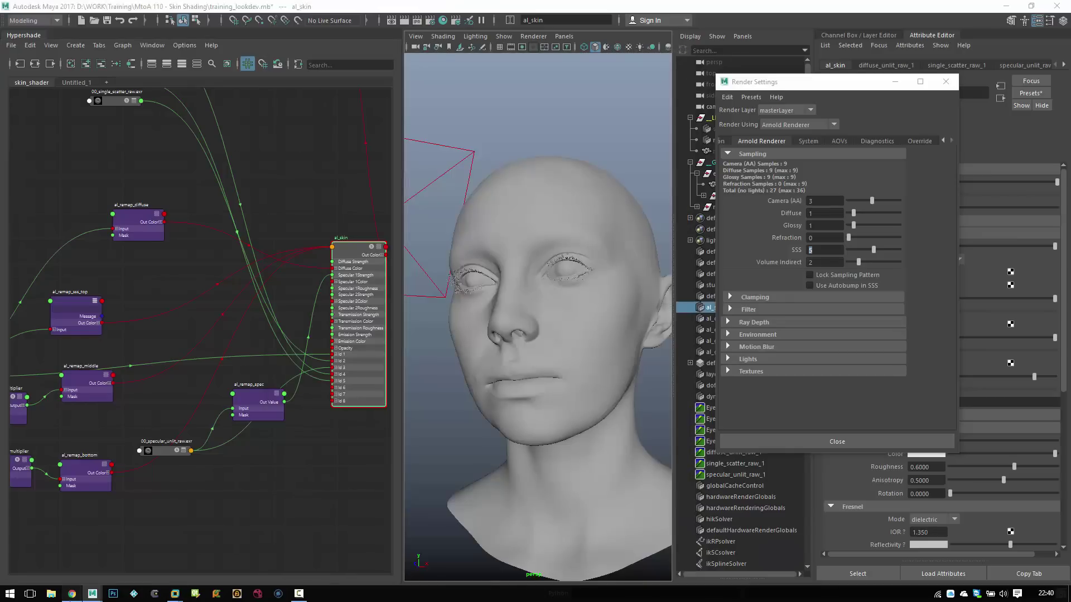
pyautogui.moveTo(1066, 489); pyautogui.dragTo(1068, 166)
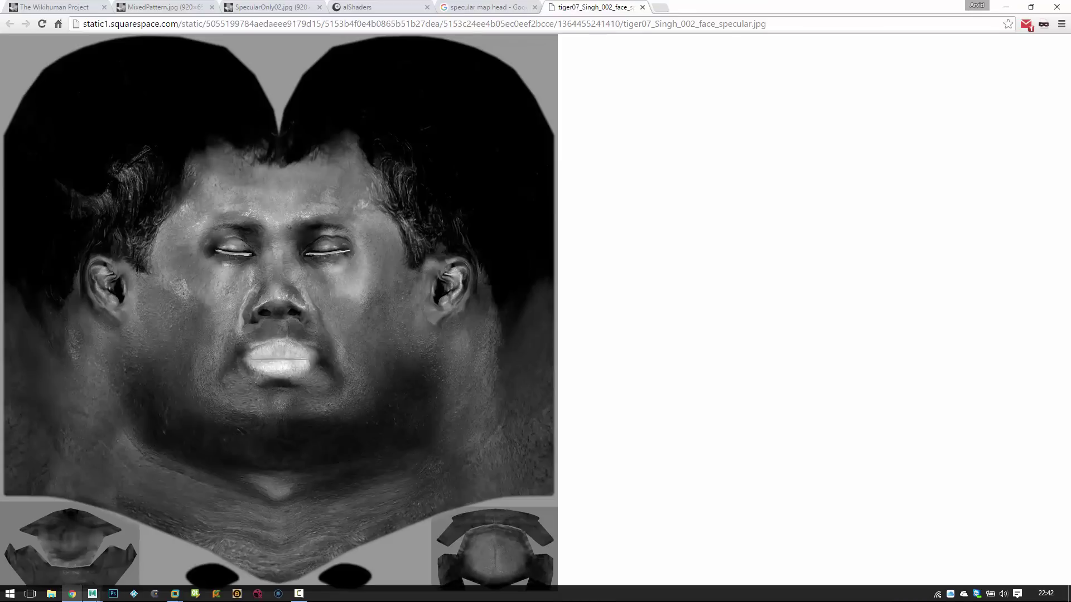
# Step: Return to Maya from the Chrome specular map reference
pyautogui.moveTo(134, 594)
pyautogui.click(157, 559)
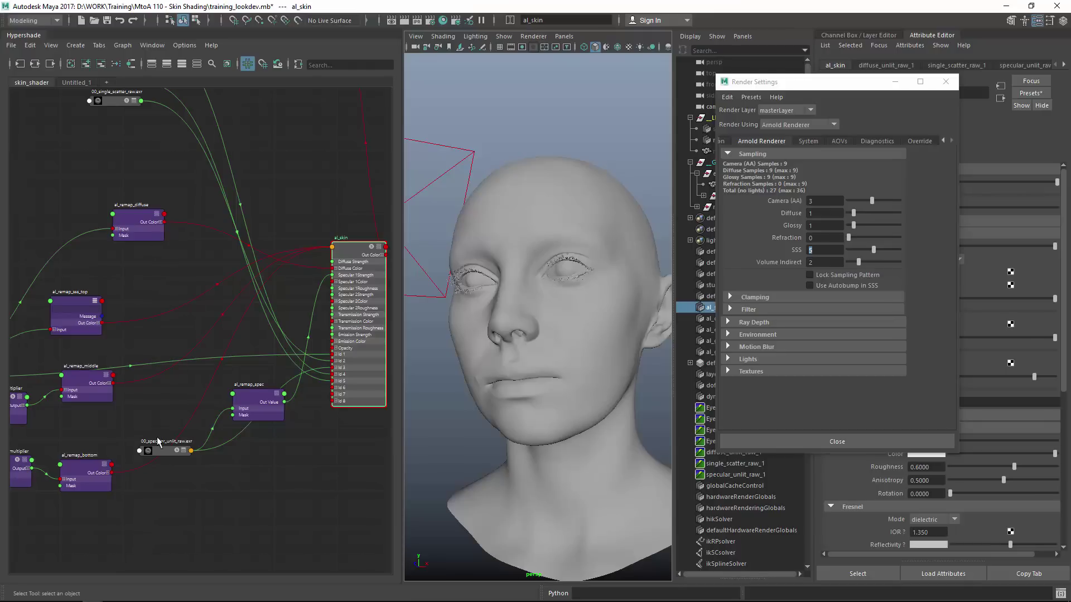
pyautogui.moveTo(821, 82)
pyautogui.mouseDown()
pyautogui.moveTo(765, 71)
pyautogui.moveTo(623, 107)
pyautogui.mouseUp()
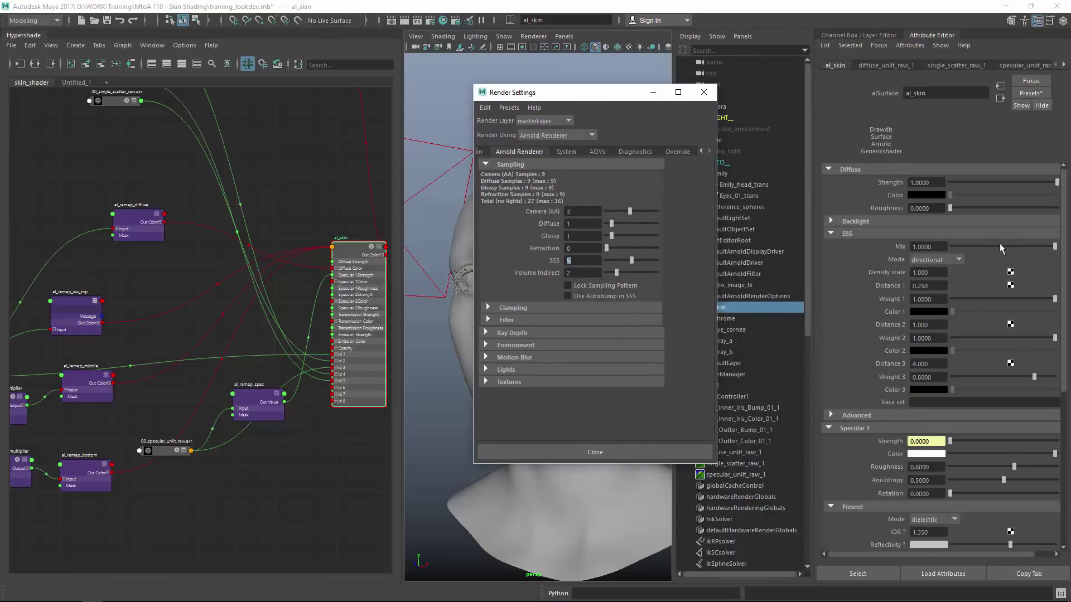
pyautogui.click(956, 261)
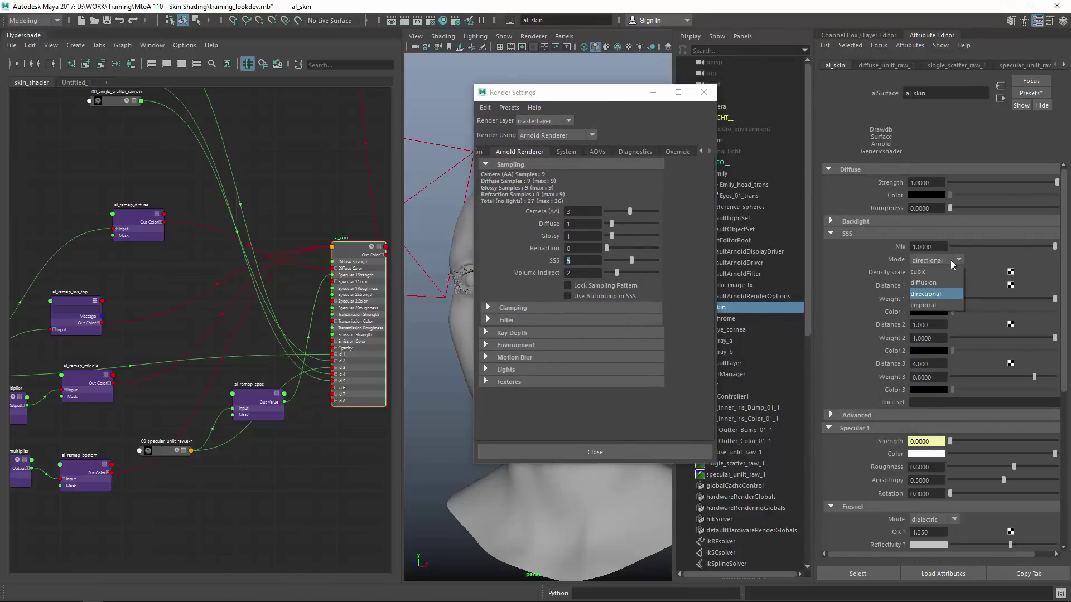
pyautogui.click(951, 260)
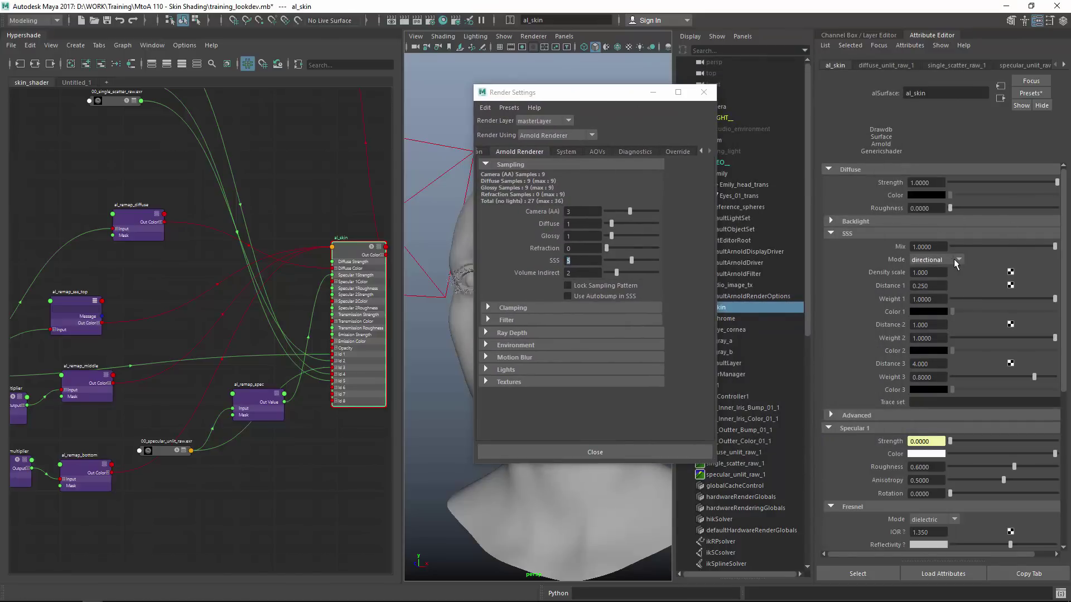
pyautogui.click(865, 252)
pyautogui.moveTo(578, 101); pyautogui.dragTo(707, 91)
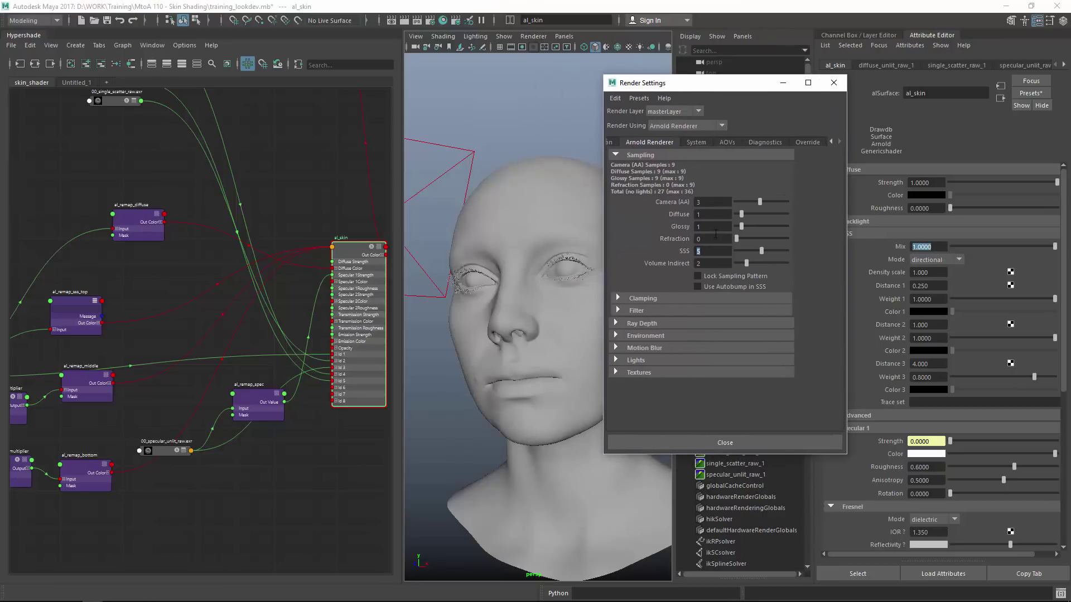
pyautogui.click(698, 251)
pyautogui.press('Return')
# Step: Check al_skin's SSS Weight 1 and Mix values, leaving them unchanged, and select the head mesh
pyautogui.click(935, 299)
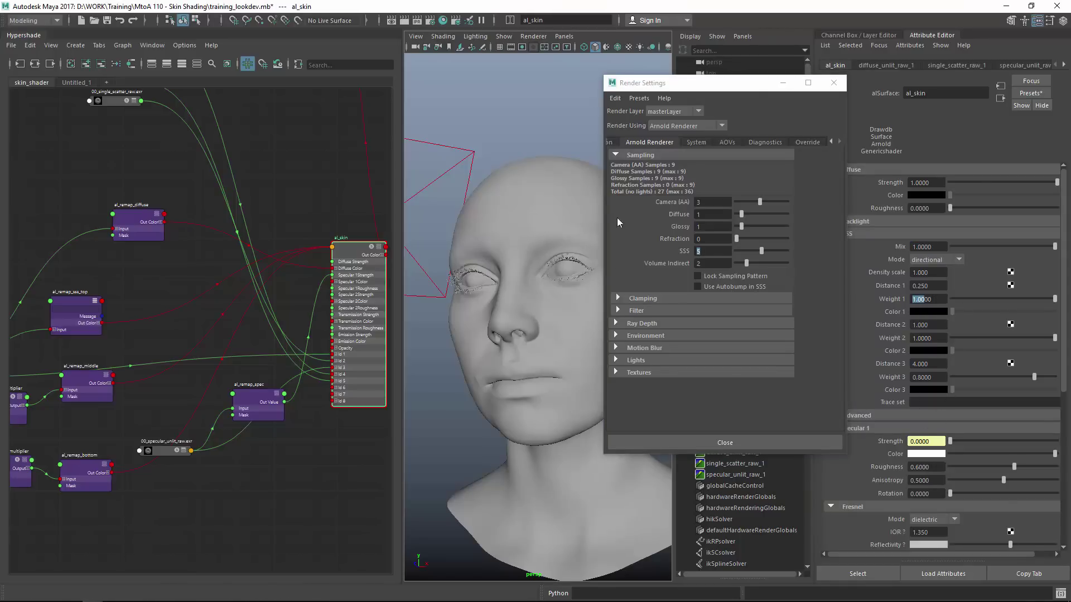
pyautogui.click(935, 247)
pyautogui.click(932, 403)
# Step: Select the head mesh, move Render Settings aside, and expand its Arnold catclark and displacement attributes
pyautogui.click(563, 351)
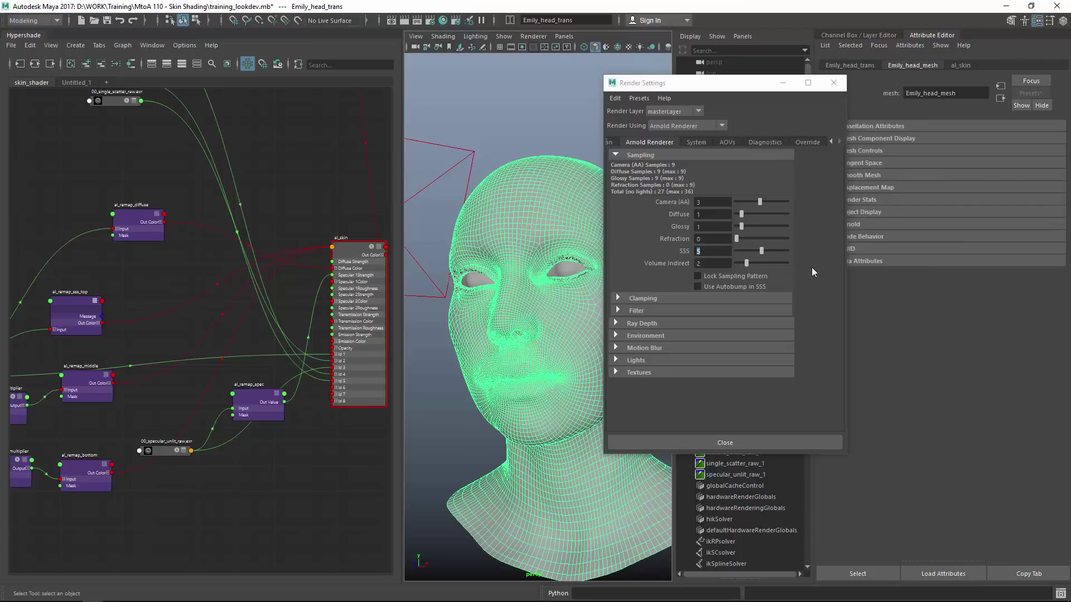
pyautogui.moveTo(697, 83); pyautogui.dragTo(611, 91)
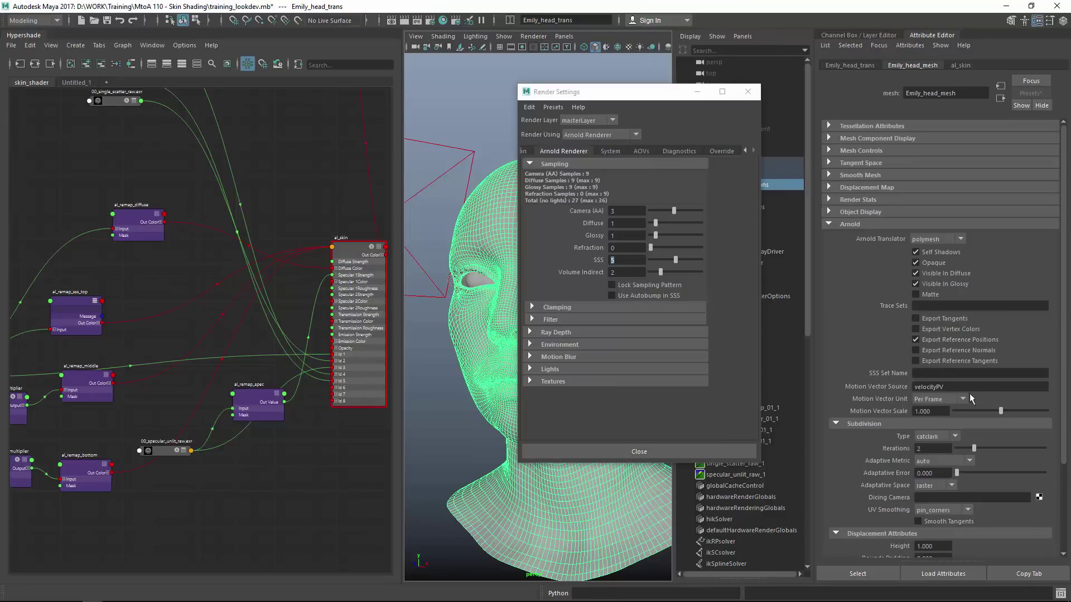
pyautogui.click(927, 374)
pyautogui.click(602, 92)
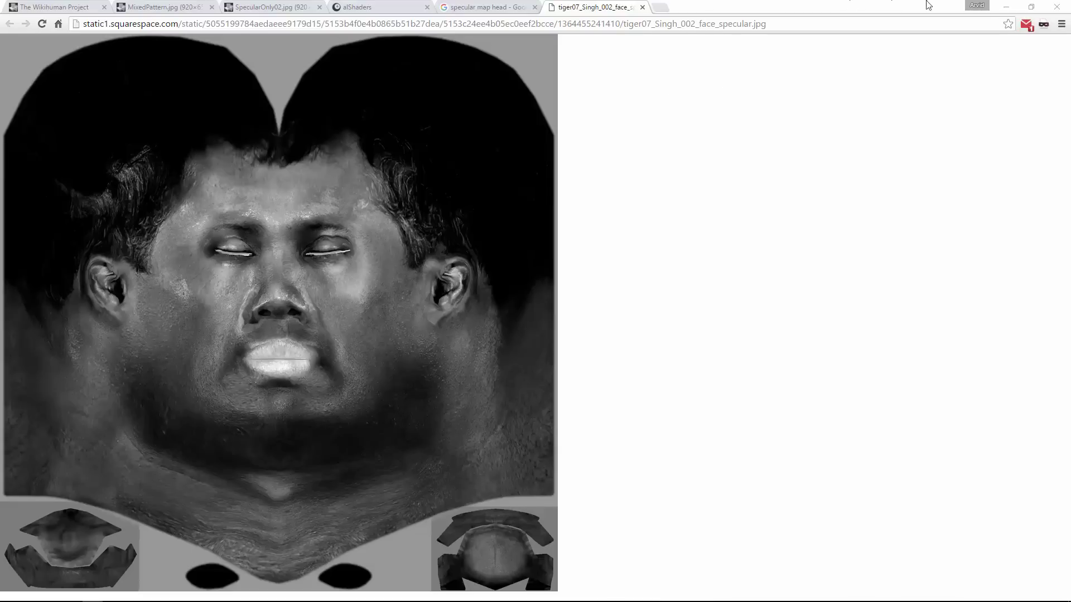
# Step: Move the Render Settings window up and to the right
pyautogui.moveTo(602, 92); pyautogui.dragTo(727, 82)
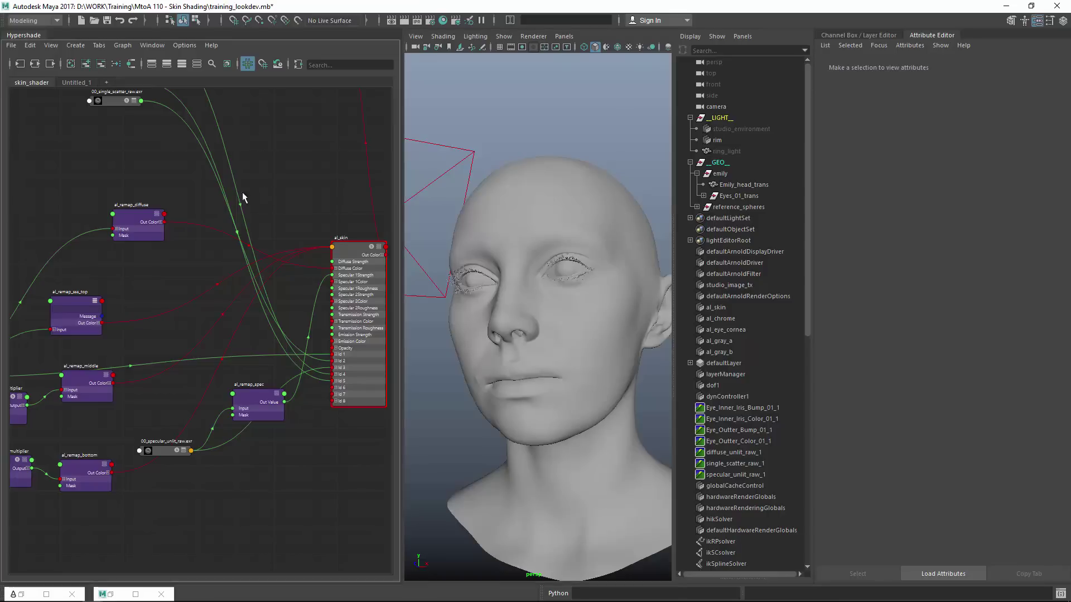
pyautogui.press('a')
pyautogui.keyDown('alt'); pyautogui.moveTo(179, 274); pyautogui.dragTo(231, 215, button='middle'); pyautogui.keyUp('alt')
pyautogui.scroll(3, 239, 299)
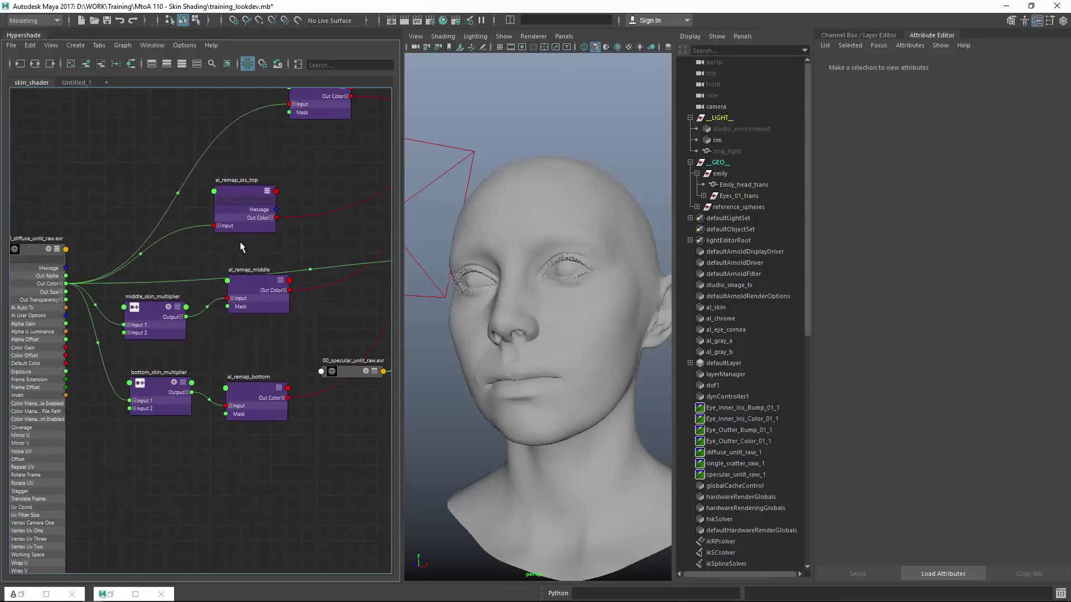
pyautogui.scroll(3, 224, 314)
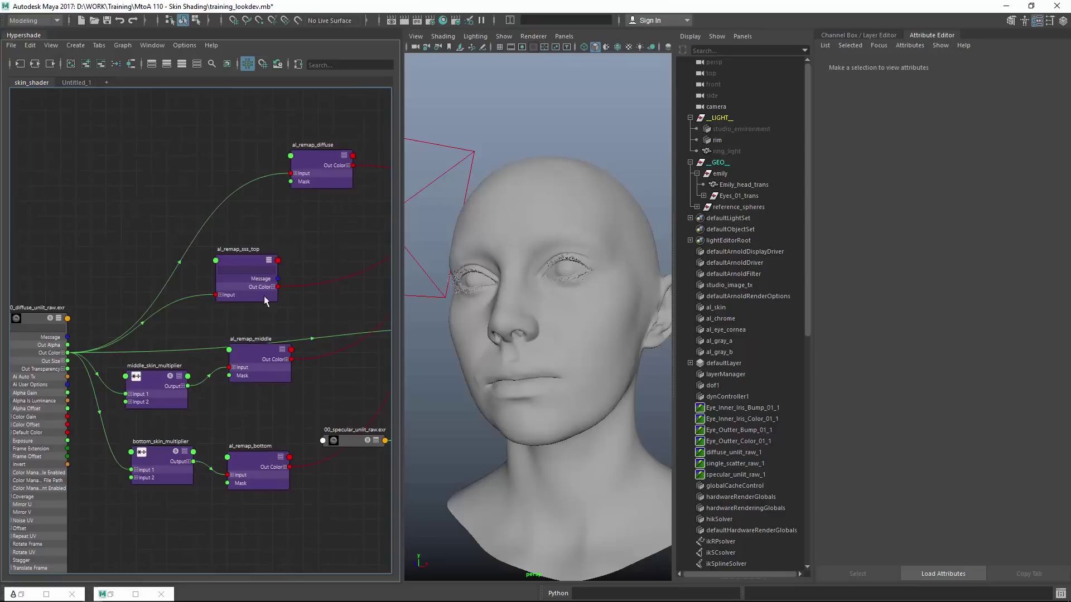
pyautogui.scroll(-2, 286, 261)
pyautogui.moveTo(390, 240)
pyautogui.keyDown('alt'); pyautogui.mouseDown(button='middle')
pyautogui.moveTo(216, 275)
pyautogui.moveTo(294, 227)
pyautogui.mouseUp(button='middle'); pyautogui.keyUp('alt')
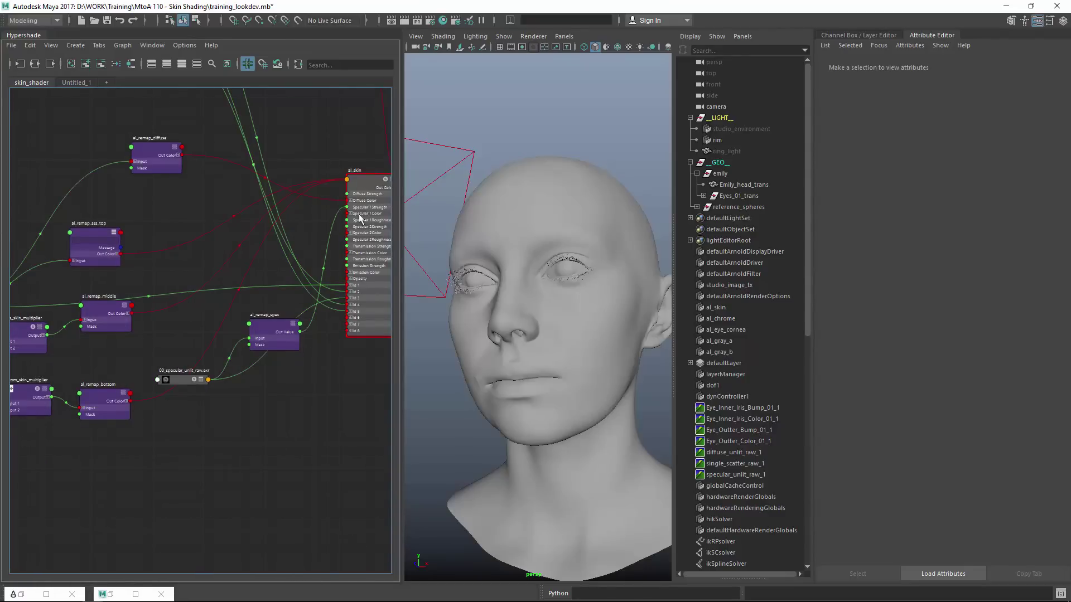
pyautogui.keyDown('alt'); pyautogui.moveTo(190, 293); pyautogui.dragTo(250, 295, button='middle'); pyautogui.keyUp('alt')
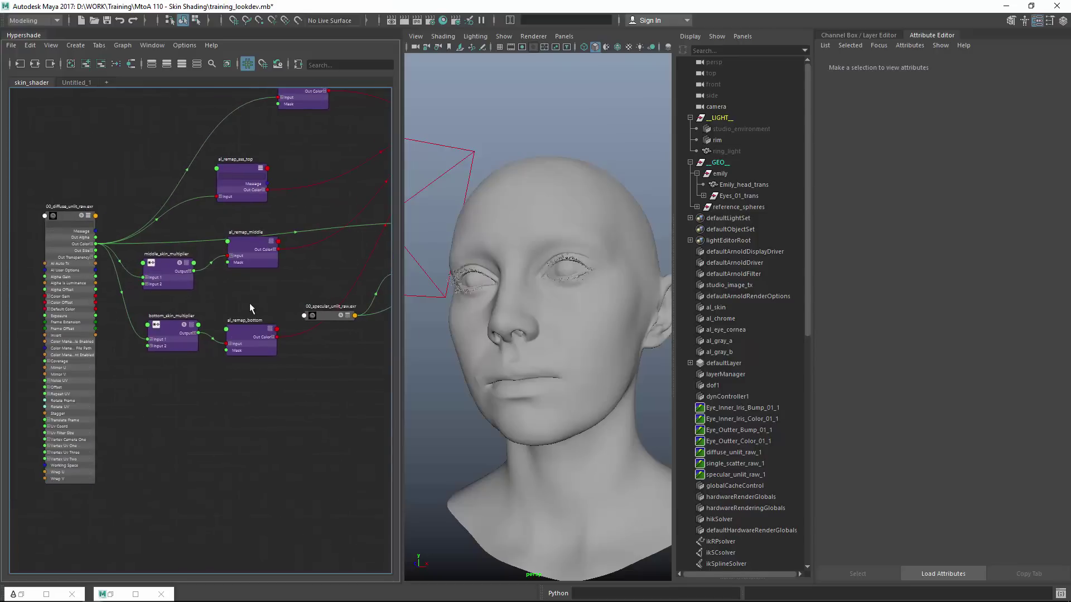
pyautogui.scroll(-2, 217, 368)
pyautogui.scroll(-2, 229, 332)
pyautogui.scroll(-2, 291, 287)
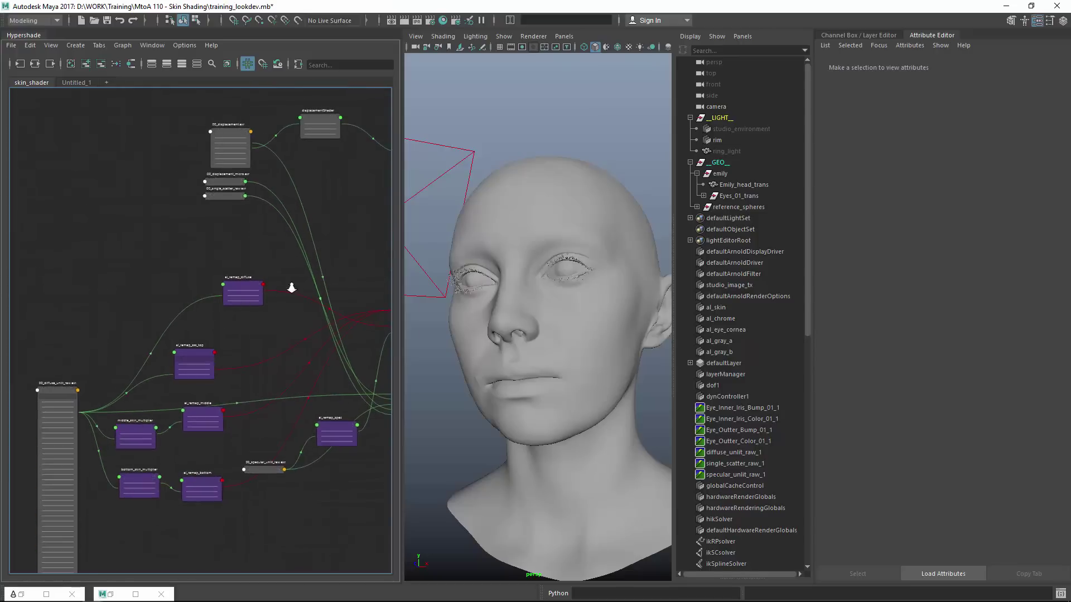
pyautogui.scroll(2, 291, 214)
pyautogui.keyDown('alt'); pyautogui.moveTo(290, 214); pyautogui.dragTo(226, 368, button='middle'); pyautogui.keyUp('alt')
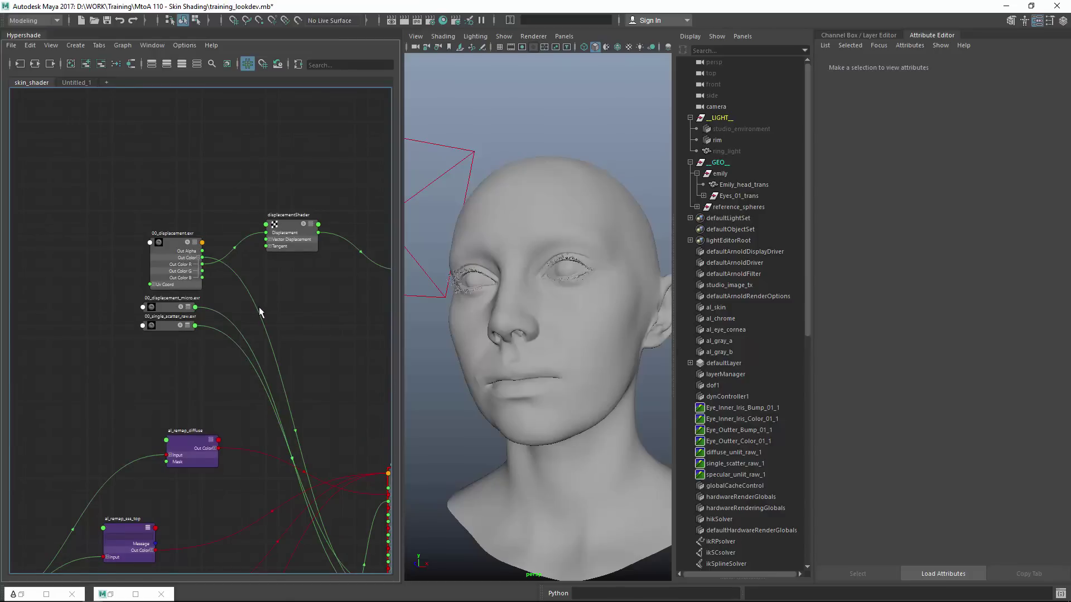
pyautogui.scroll(3, 255, 305)
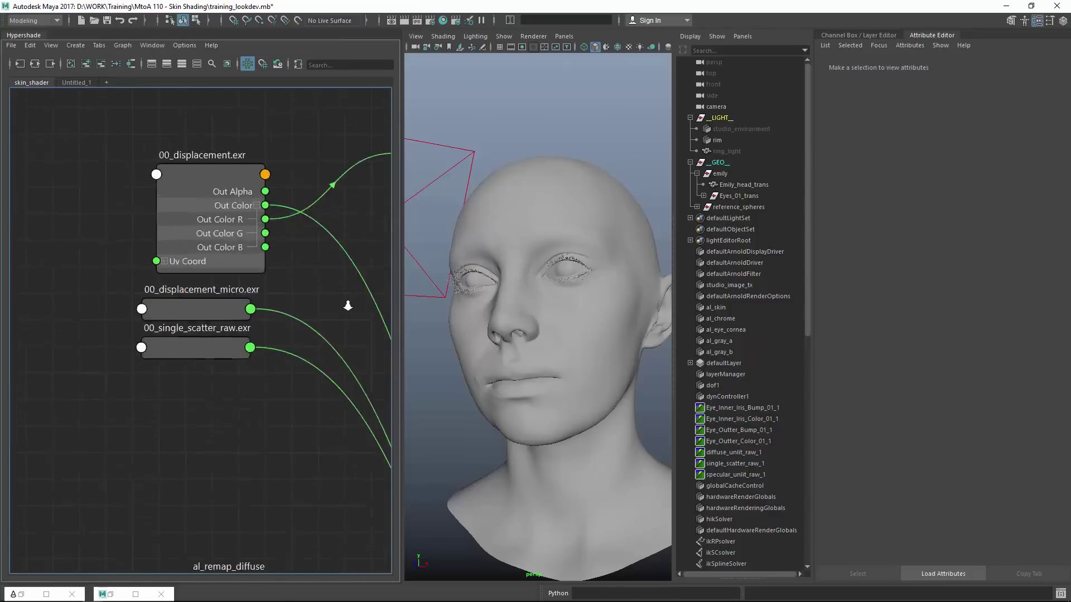
pyautogui.scroll(2, 255, 305)
pyautogui.keyDown('alt'); pyautogui.moveTo(254, 305); pyautogui.dragTo(245, 315, button='middle'); pyautogui.keyUp('alt')
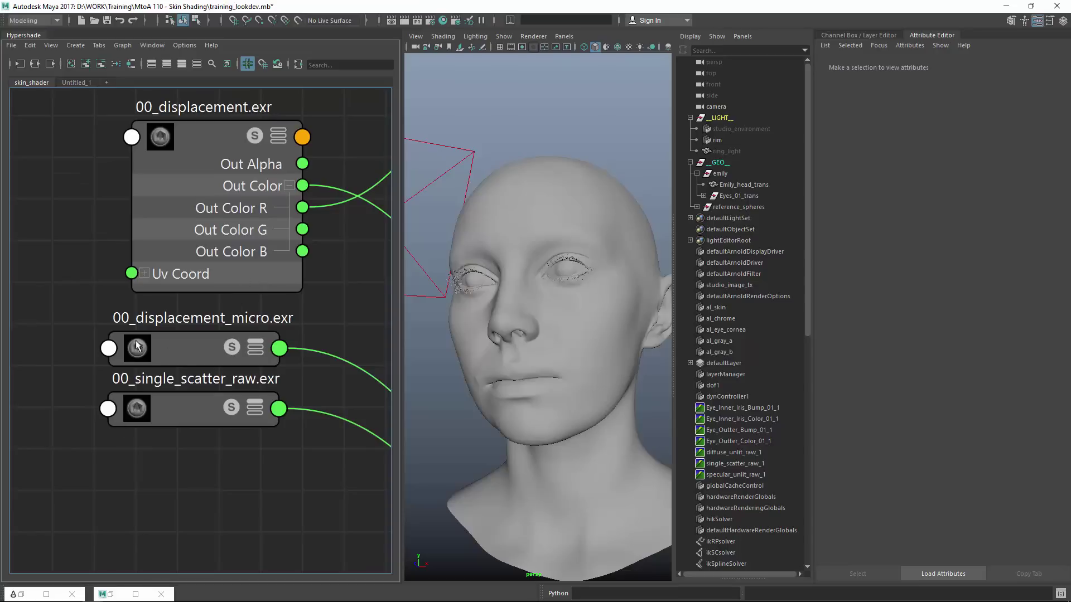
pyautogui.keyDown('alt'); pyautogui.moveTo(218, 343); pyautogui.dragTo(188, 315, button='middle'); pyautogui.keyUp('alt')
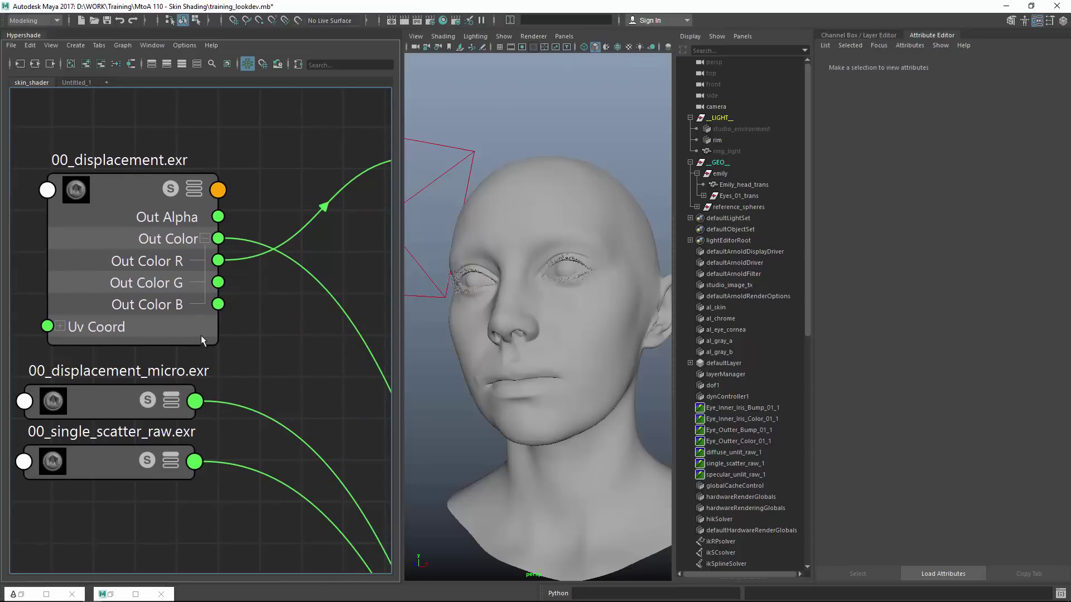
pyautogui.scroll(-2, 202, 340)
pyautogui.scroll(-2, 277, 307)
pyautogui.keyDown('alt'); pyautogui.moveTo(356, 294); pyautogui.dragTo(300, 295, button='middle'); pyautogui.keyUp('alt')
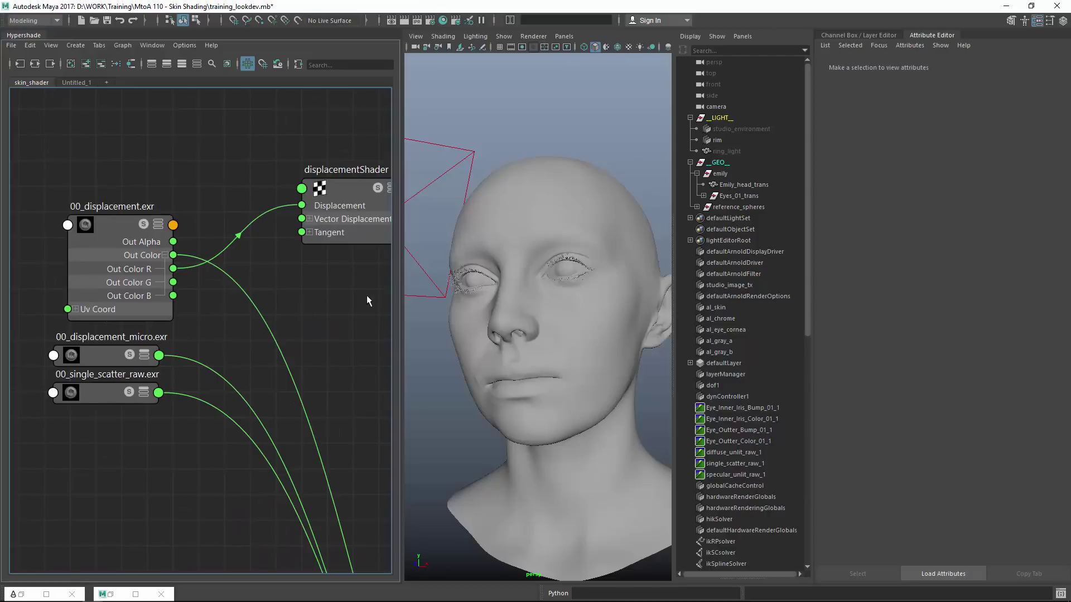
# Step: Create an alCombineFloat1 node and place it below displacementShader
pyautogui.keyDown('alt'); pyautogui.moveTo(367, 295); pyautogui.dragTo(333, 317, button='middle'); pyautogui.keyUp('alt')
pyautogui.press('Tab')
pyautogui.write('alcom')
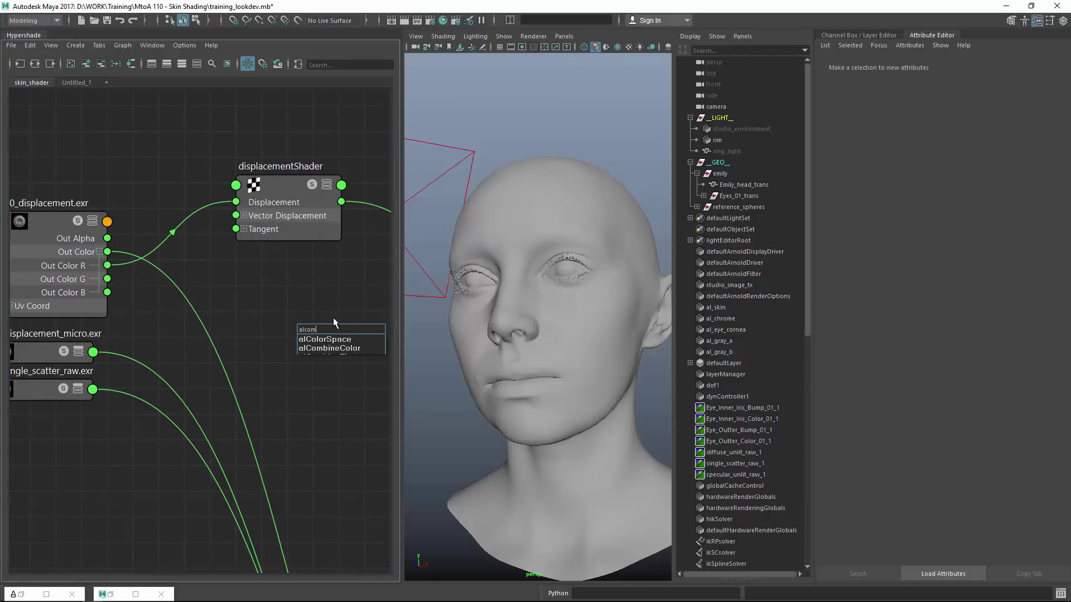
pyautogui.press('Down')
pyautogui.press('Down')
pyautogui.press('Down')
pyautogui.press('Return')
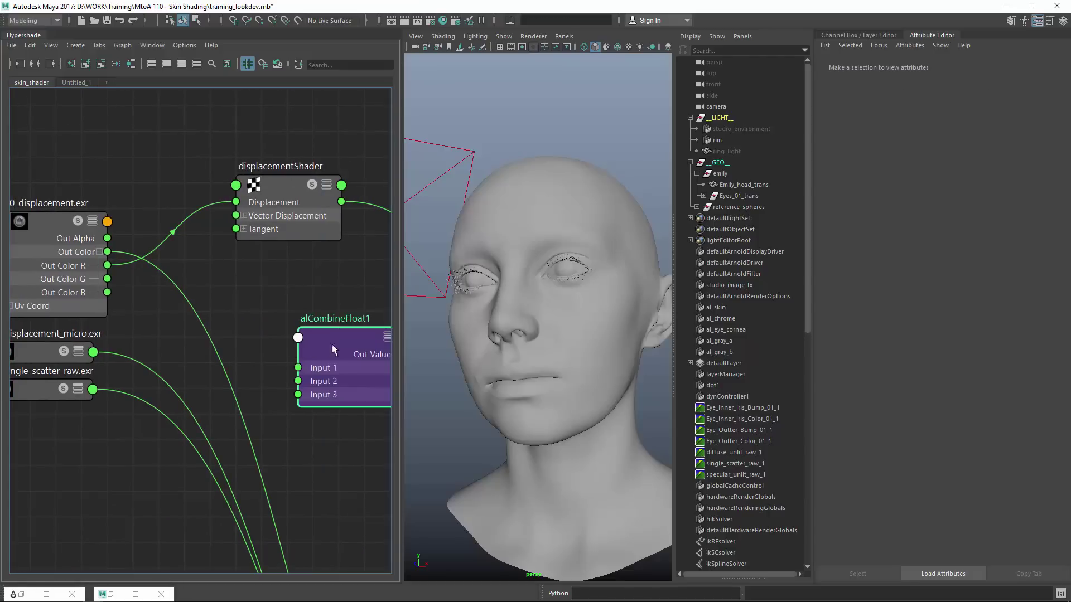
pyautogui.moveTo(333, 350); pyautogui.dragTo(267, 307)
pyautogui.keyDown('alt'); pyautogui.moveTo(240, 307); pyautogui.dragTo(268, 278, button='middle'); pyautogui.keyUp('alt')
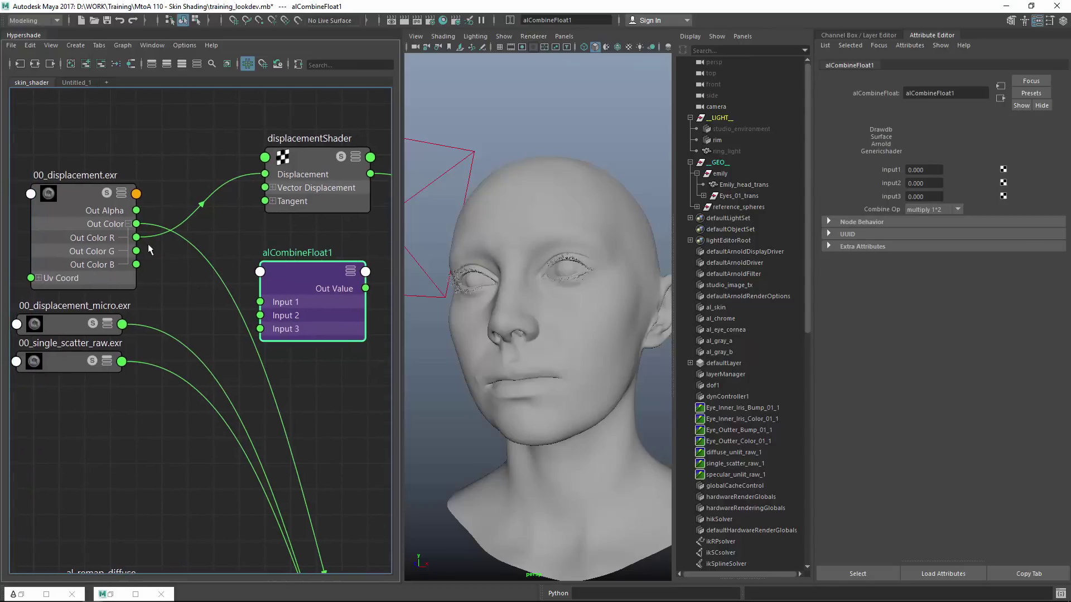
# Step: Connect the displacement and micro-displacement maps' Out Color R to Input 1 and Input 2
pyautogui.moveTo(181, 281); pyautogui.dragTo(260, 301)
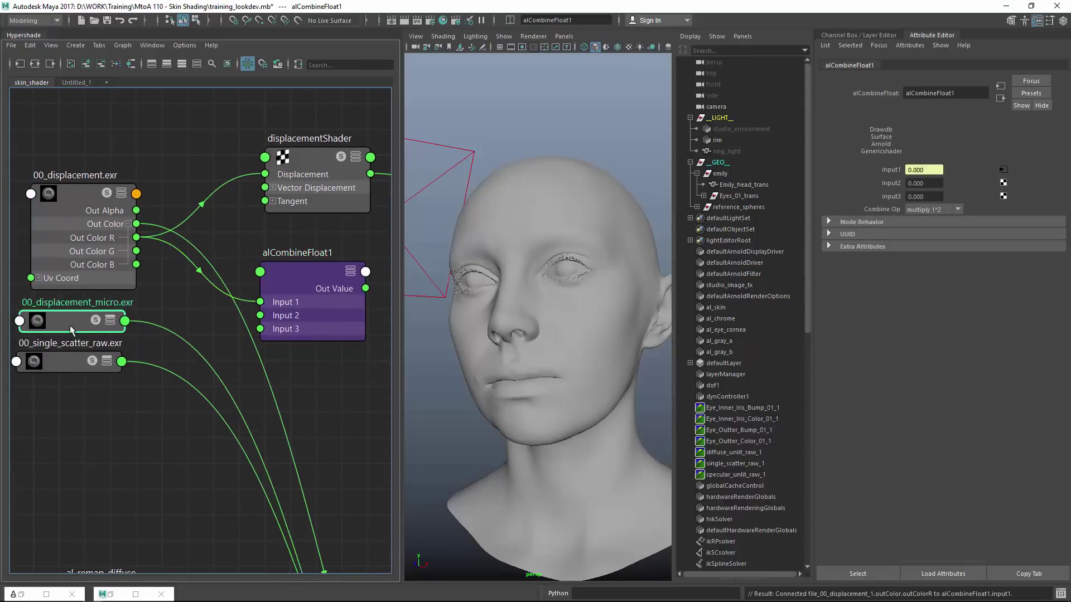
pyautogui.moveTo(106, 330); pyautogui.dragTo(113, 336)
pyautogui.click(114, 326)
pyautogui.click(114, 316)
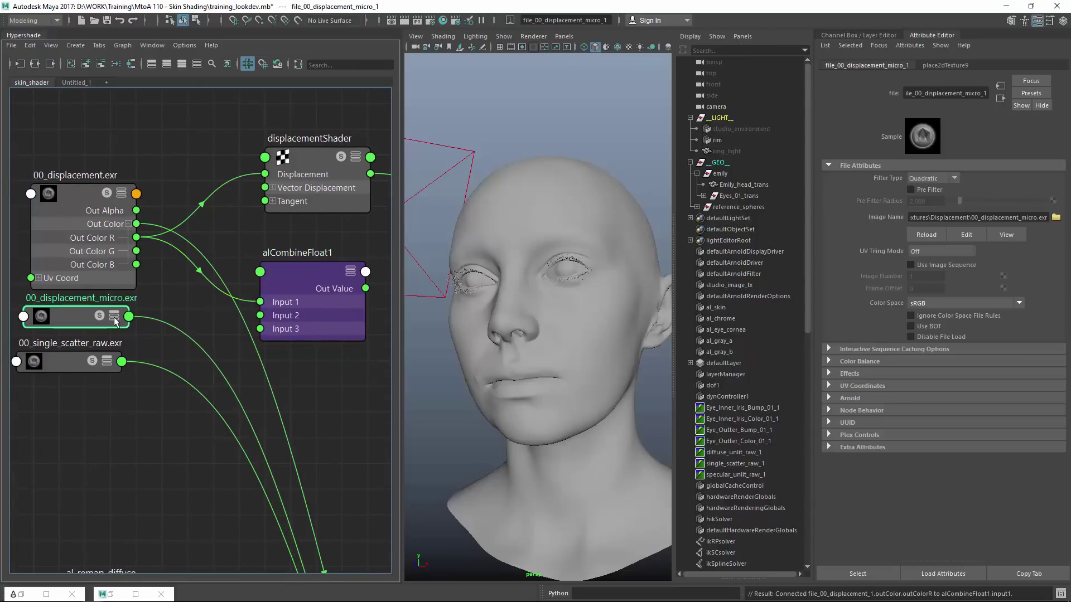
pyautogui.click(120, 347)
pyautogui.moveTo(129, 360); pyautogui.dragTo(261, 316)
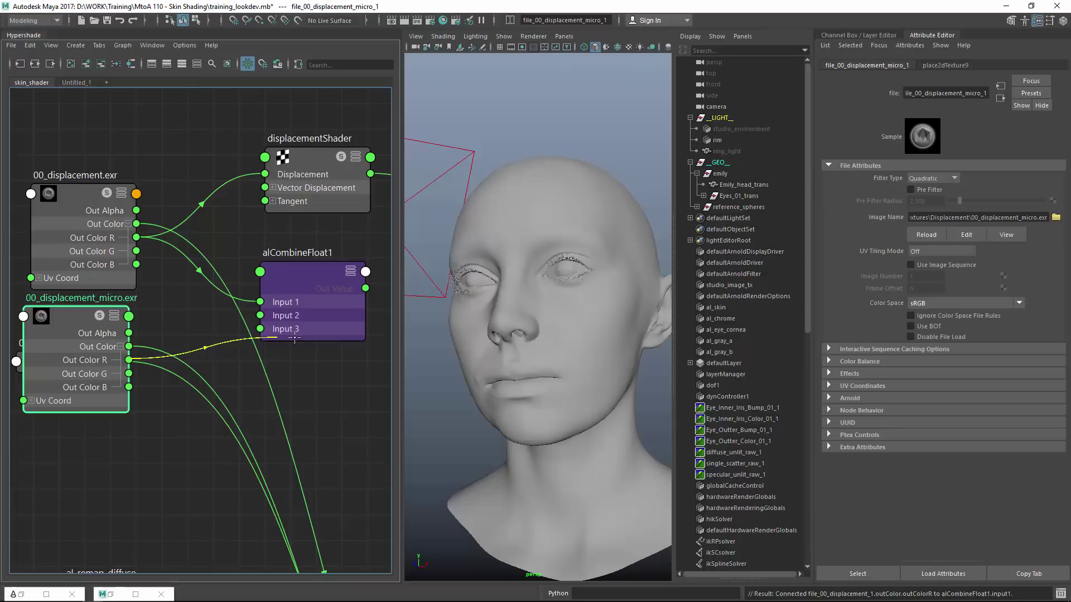
# Step: Set alCombineFloat1's Combine Op to lerp(1, 2, 3)
pyautogui.click(310, 313)
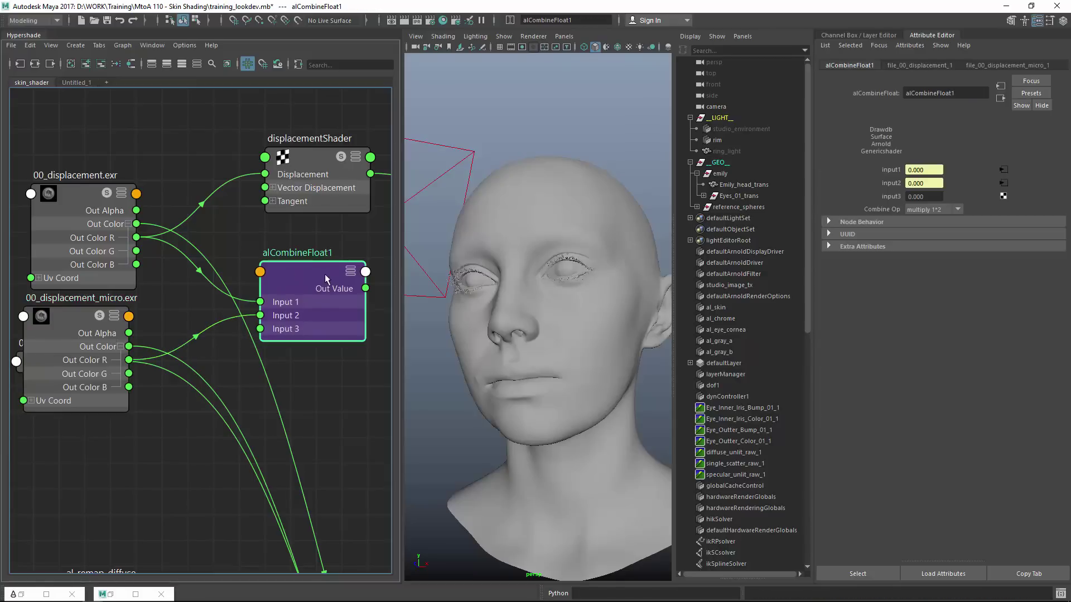
pyautogui.keyDown('alt'); pyautogui.moveTo(319, 277); pyautogui.dragTo(245, 284, button='middle'); pyautogui.keyUp('alt')
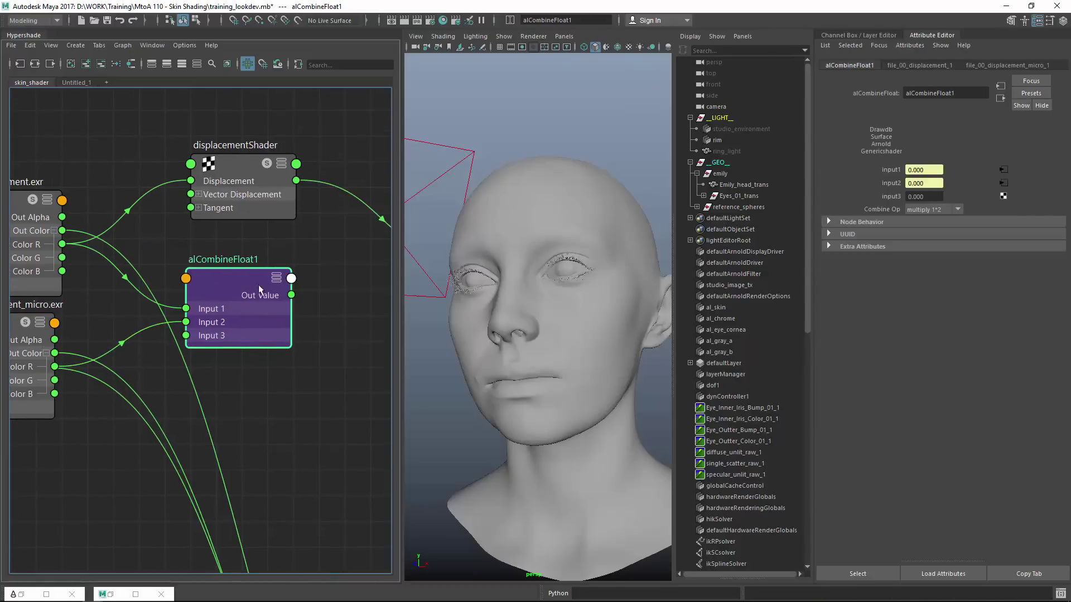
pyautogui.click(949, 209)
pyautogui.click(922, 264)
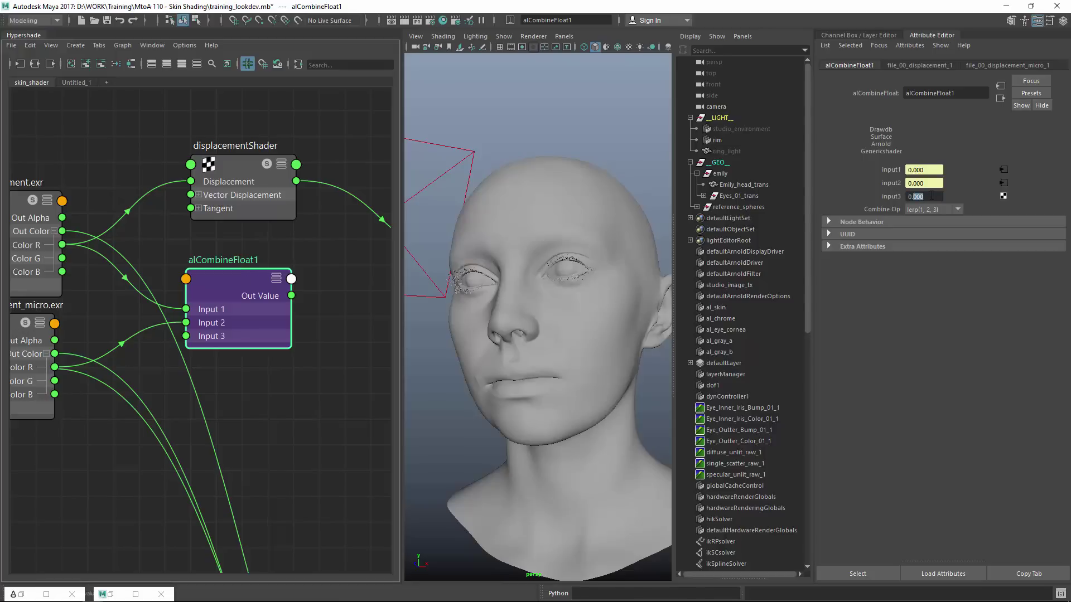
pyautogui.write('0.1')
# Step: Commit 0.100 as alCombineFloat1's input3 blend value
pyautogui.press('Return')
pyautogui.scroll(-1, 154, 314)
pyautogui.scroll(-1, 139, 299)
pyautogui.scroll(-1, 122, 282)
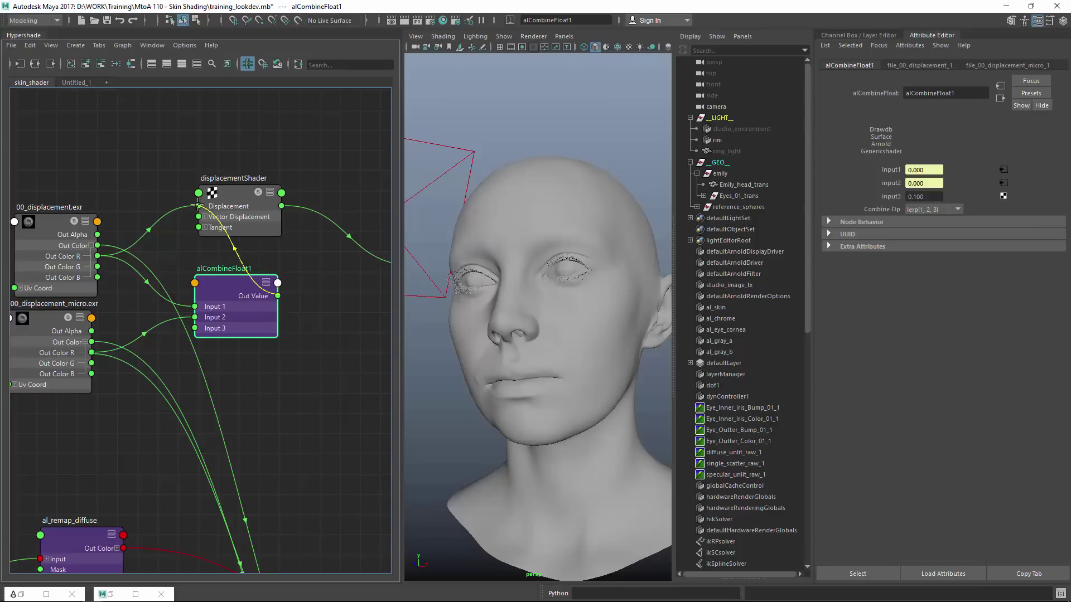
pyautogui.scroll(-3, 313, 301)
# Step: Expand all nodes and frame alCombineFloat1 to review the displacement network
pyautogui.press('3')
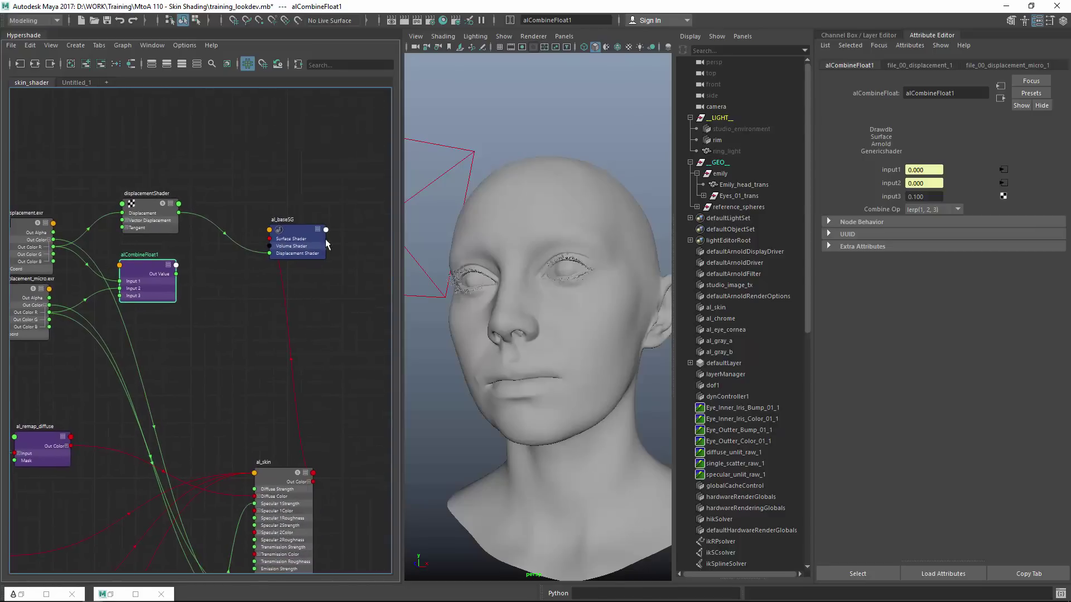
pyautogui.press('f')
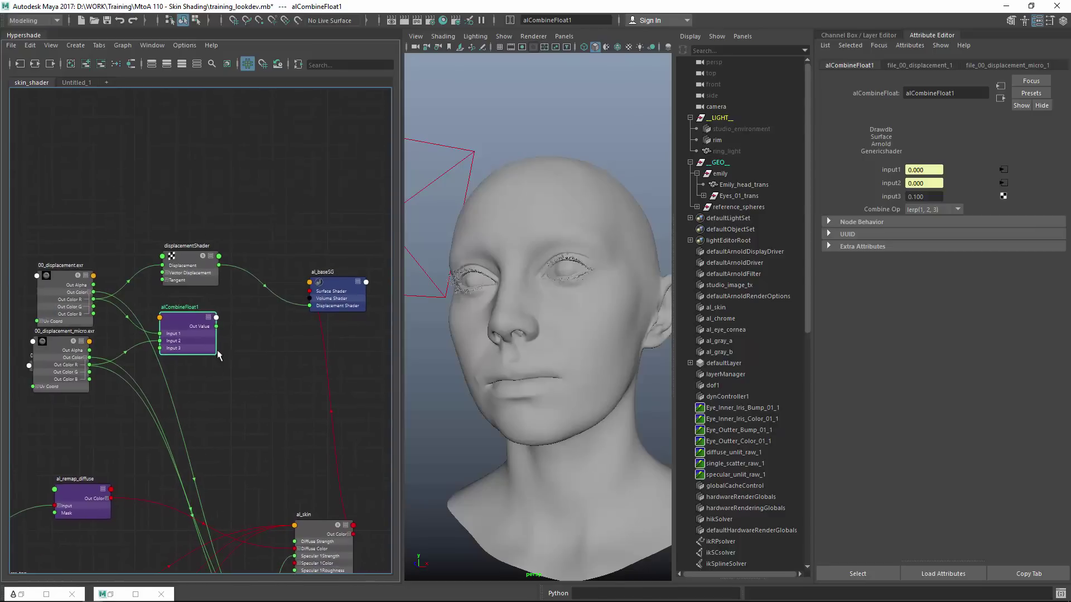
pyautogui.scroll(-3, 167, 335)
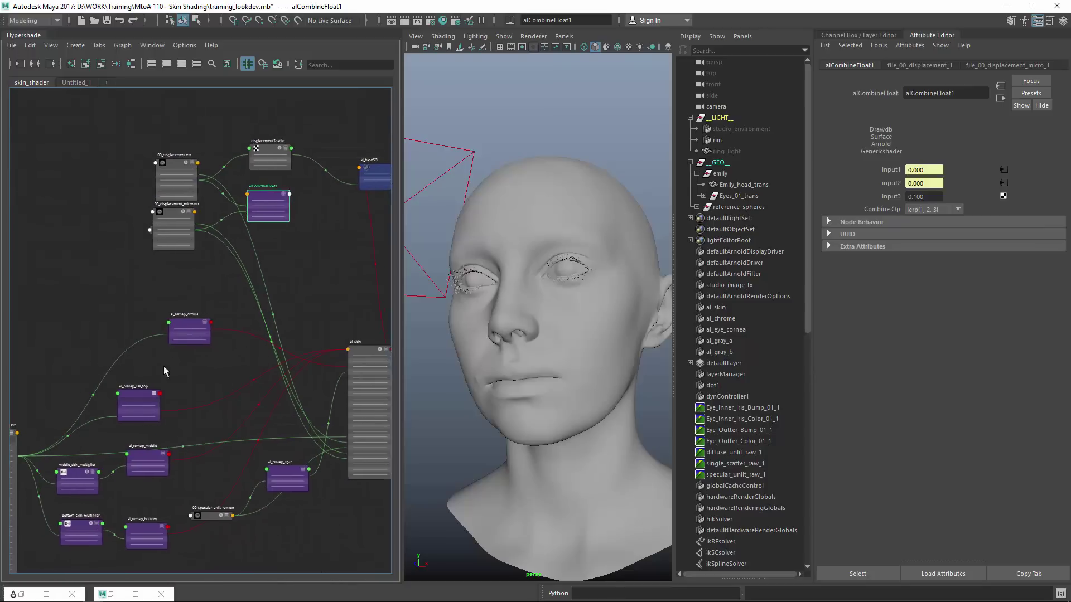
pyautogui.scroll(2, 165, 371)
pyautogui.scroll(2, 251, 378)
pyautogui.scroll(2, 220, 332)
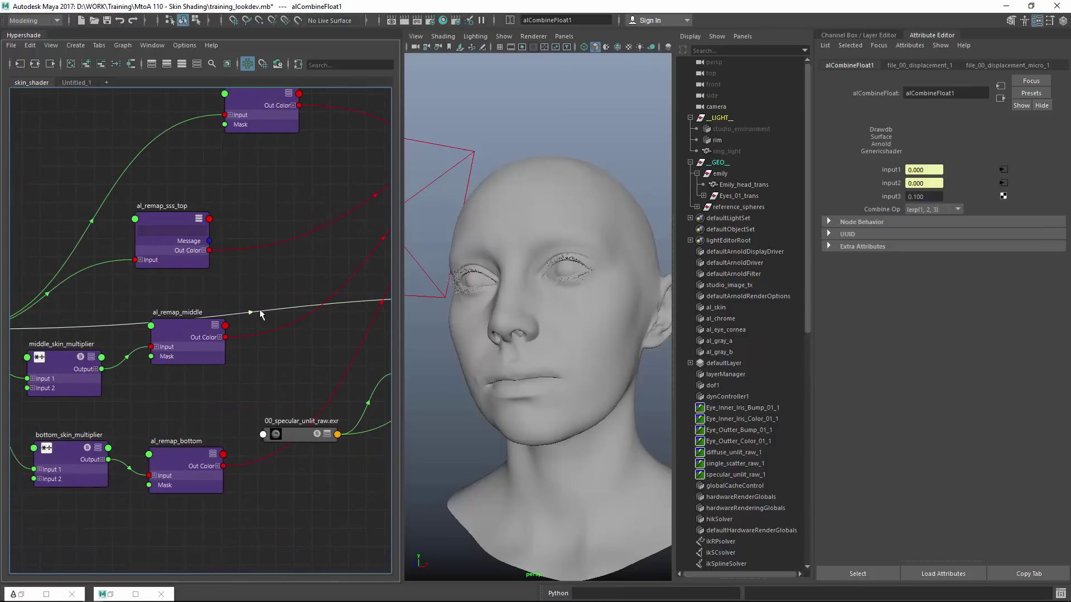
pyautogui.scroll(-2, 257, 313)
pyautogui.scroll(-1, 245, 310)
pyautogui.scroll(-1, 236, 306)
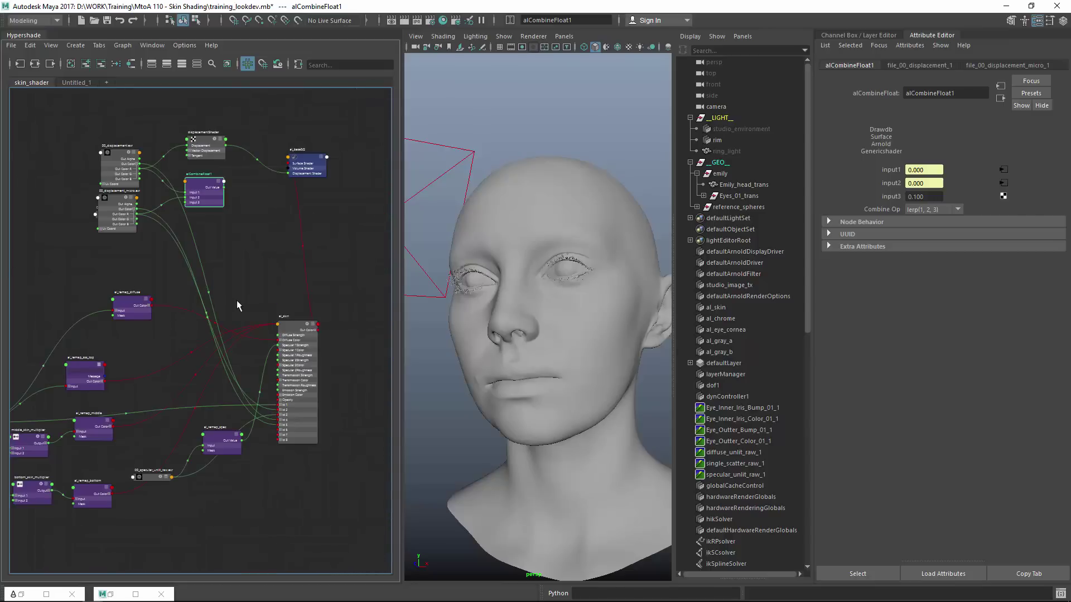